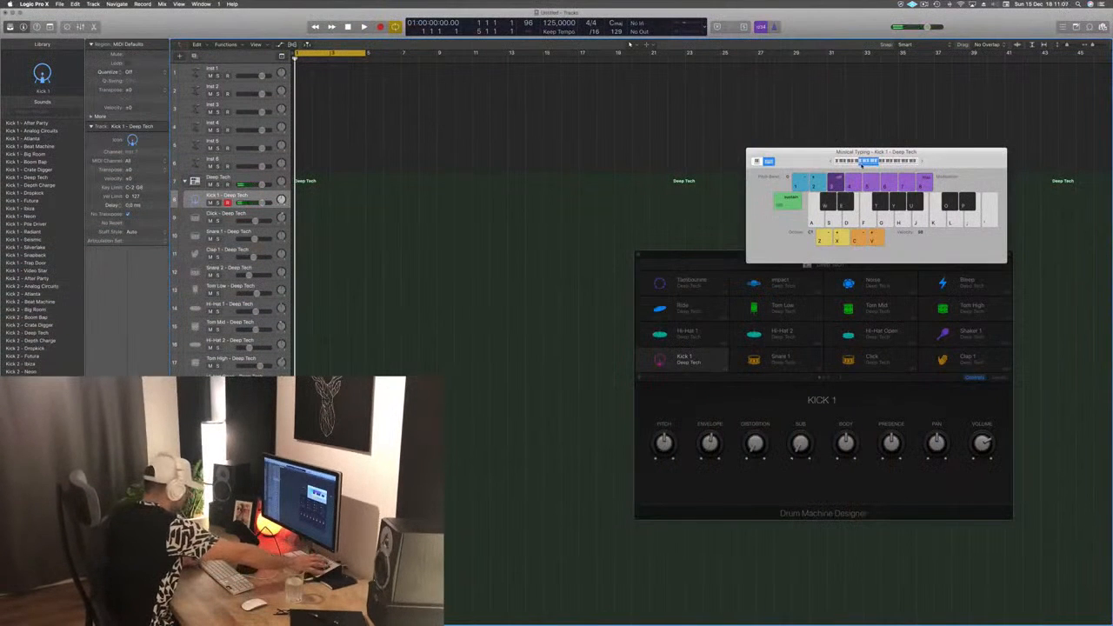
- Audition the Kick 1 sound with Musical Typing and record one bar of kick hits on its track
key("a")
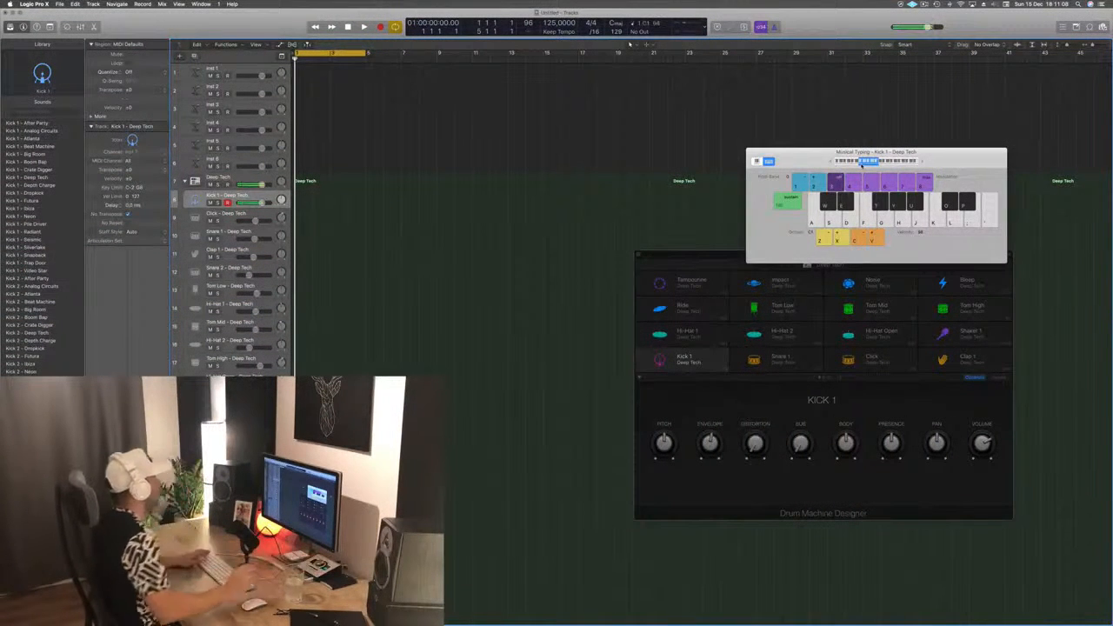
key("a")
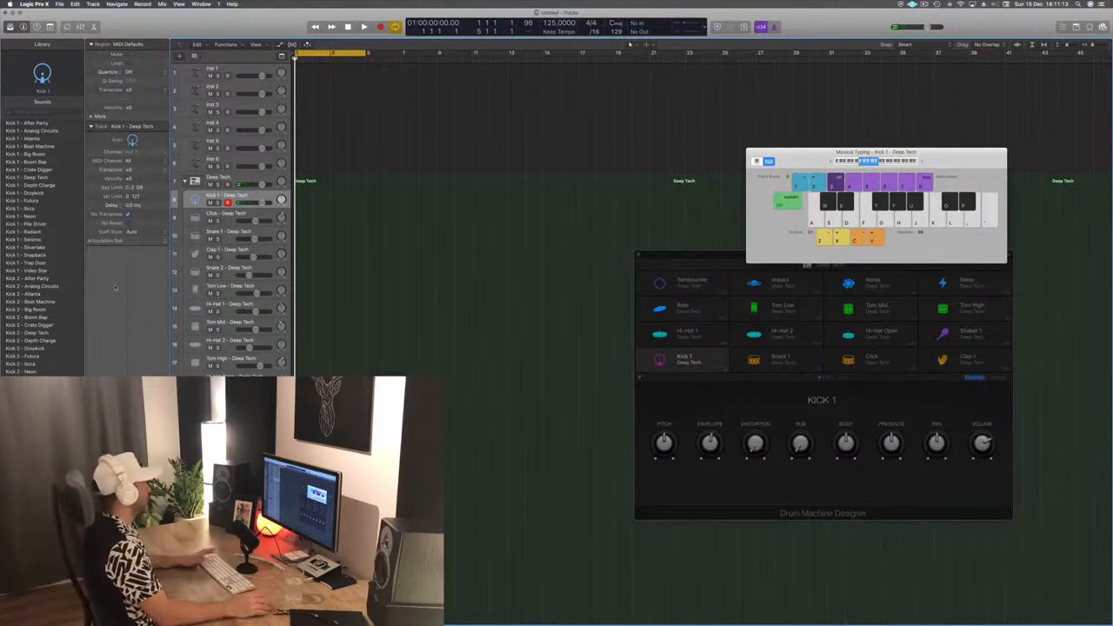
key("r")
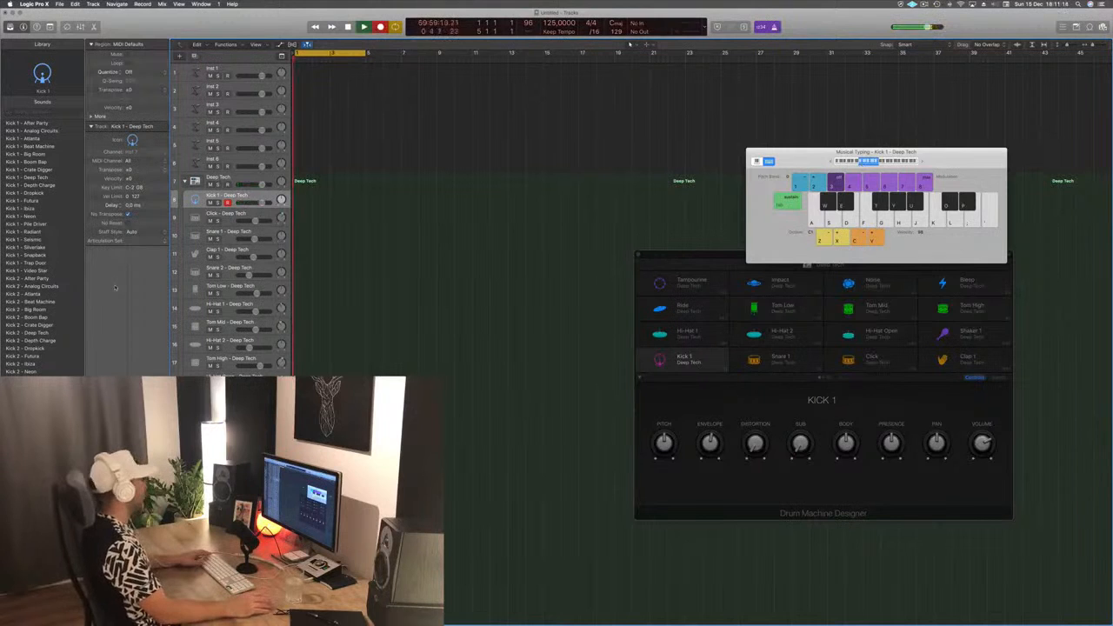
key("a")
key("a")
key("a")
key("a")
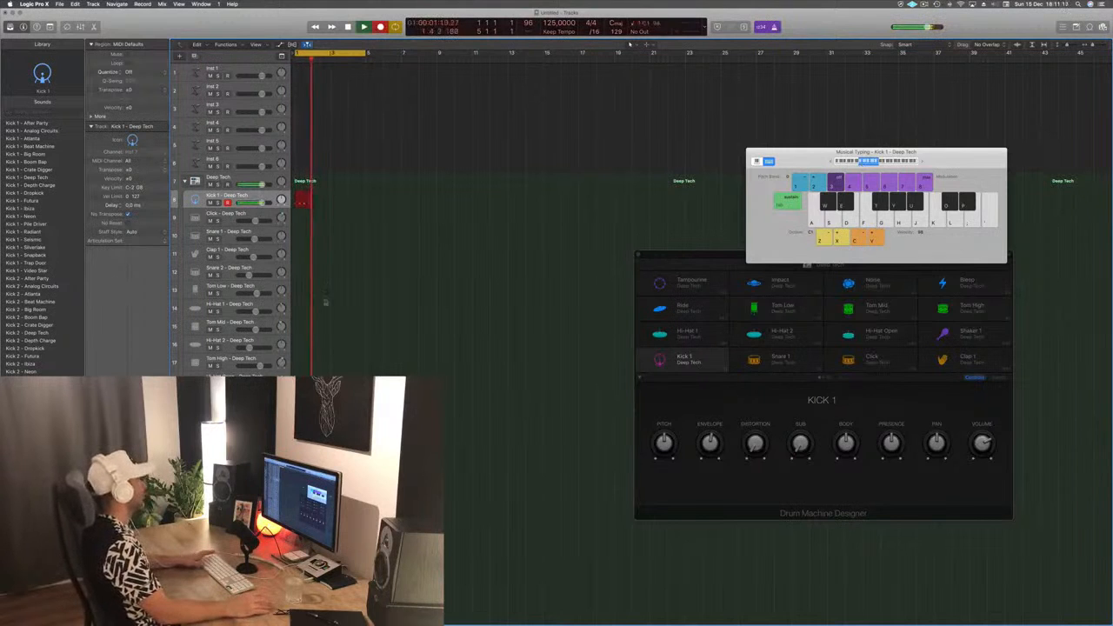
key("space")
- Open the recorded kick region in the Piano Roll and select its notes
key("e")
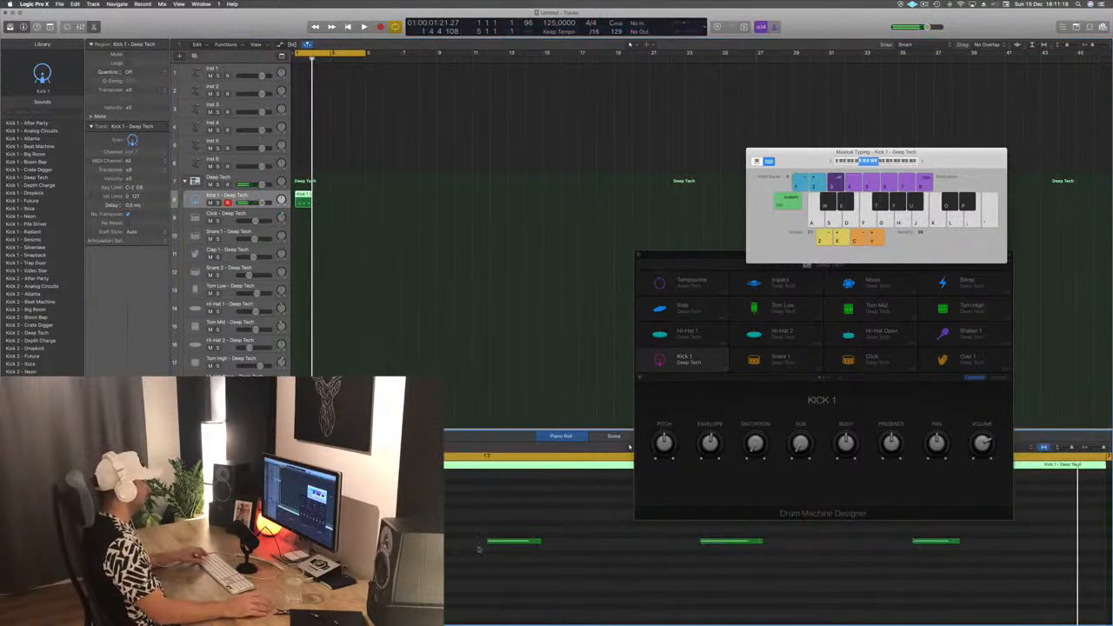
scroll(479, 548, "down", 3)
left_click_drag(292, 525, 762, 592)
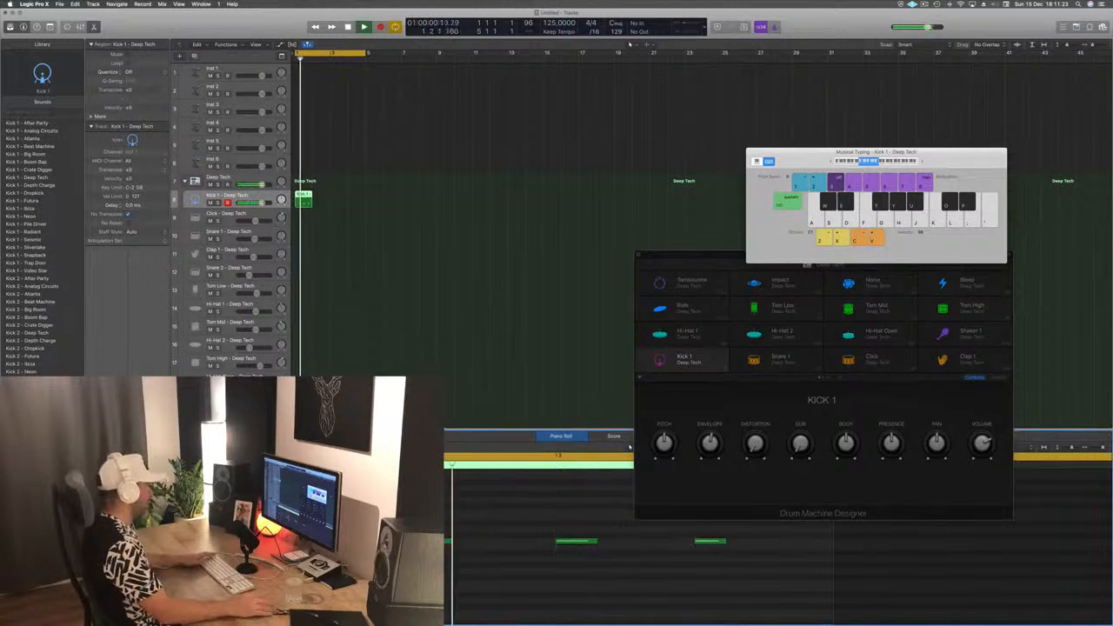
- Duplicate the one-bar kick region until it fills bars 1 to 4, and play the loop
left_click_drag(306, 195, 348, 201)
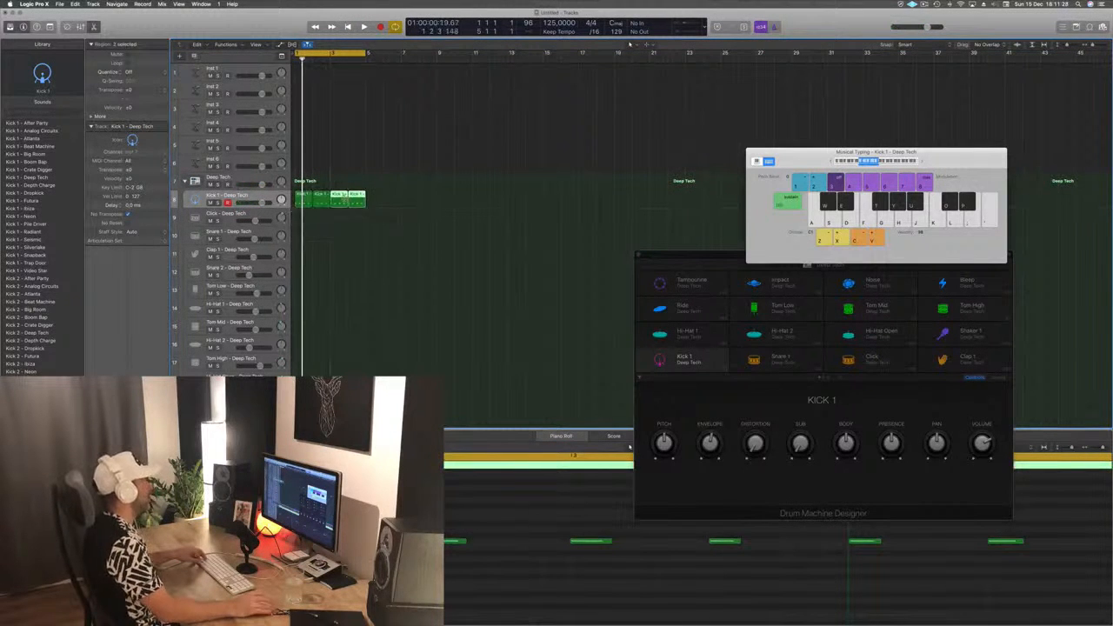
left_click(355, 122)
key("space")
key("space")
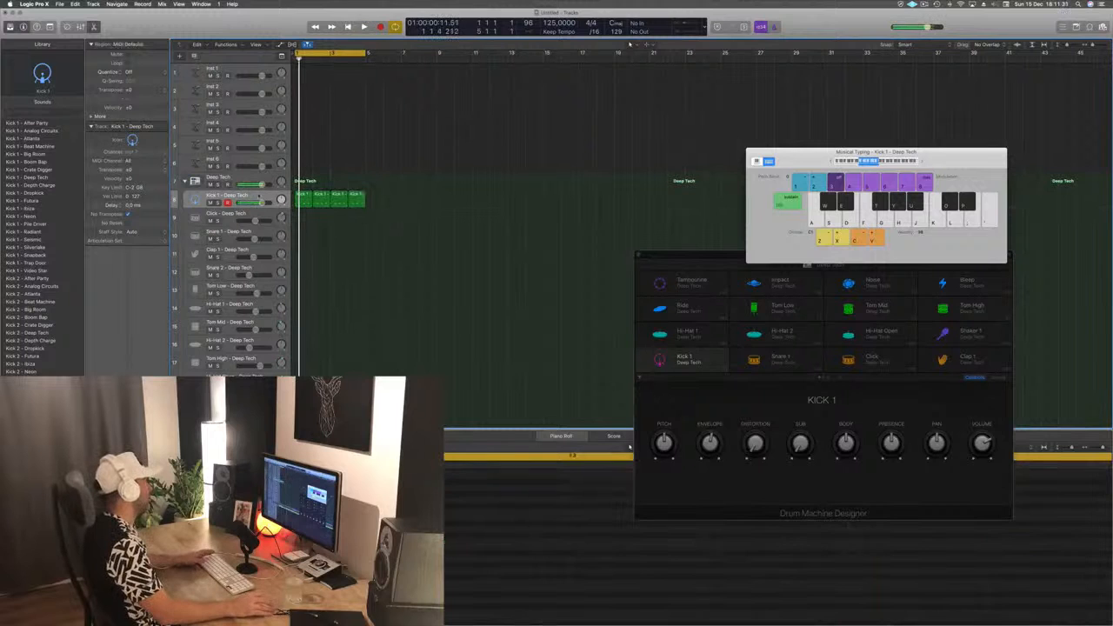
- Enlarge the height of the Kick 1 track and play the kick loop
left_click(258, 197)
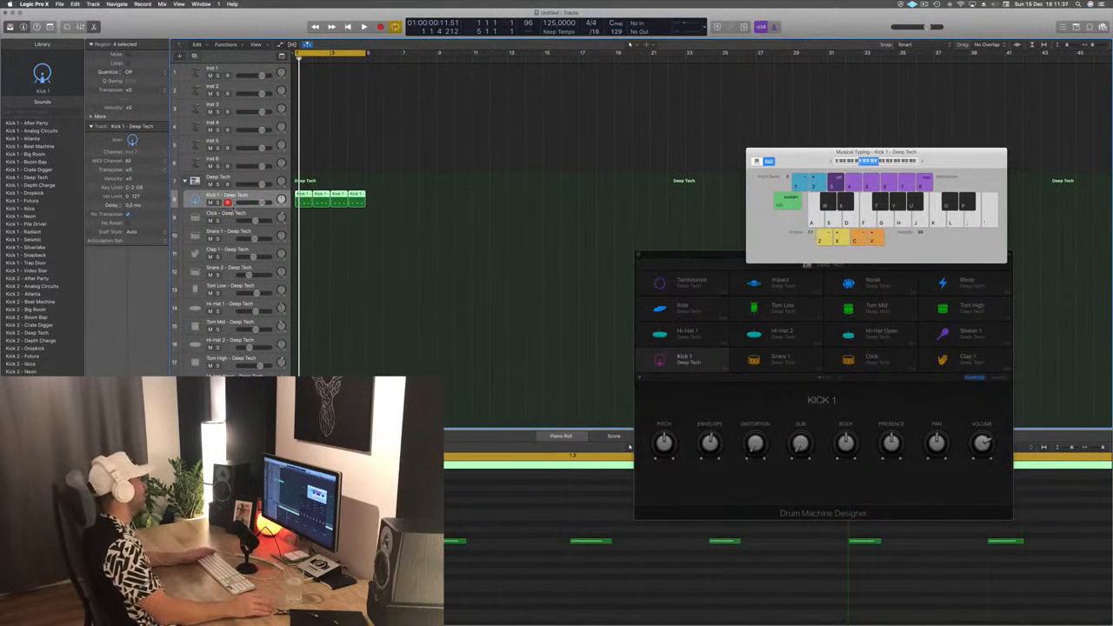
left_click(235, 207)
left_click_drag(233, 209, 233, 228)
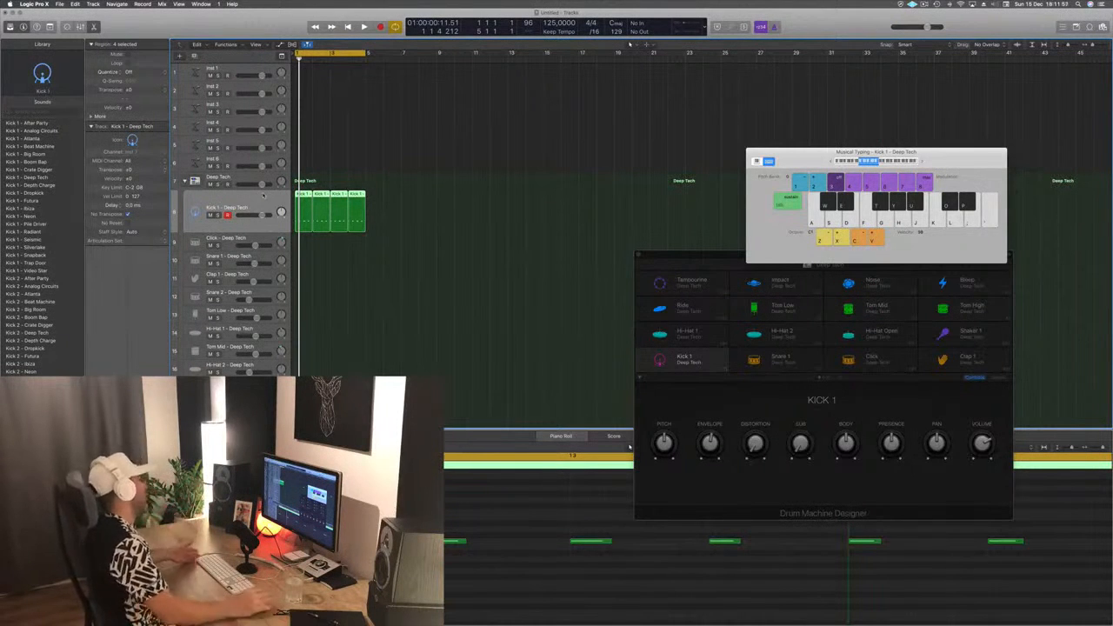
key("space")
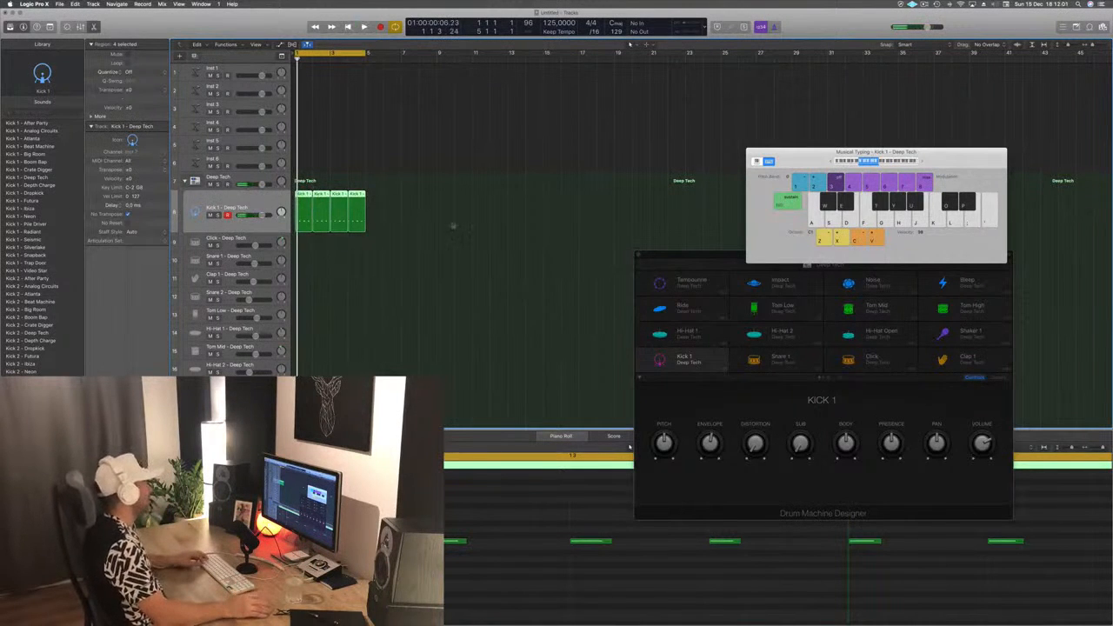
- Copy the first kick region onto the Snare 1 track at bar 1
left_click(453, 226)
left_click(302, 196)
left_click_drag(303, 196, 309, 298)
left_click(305, 196)
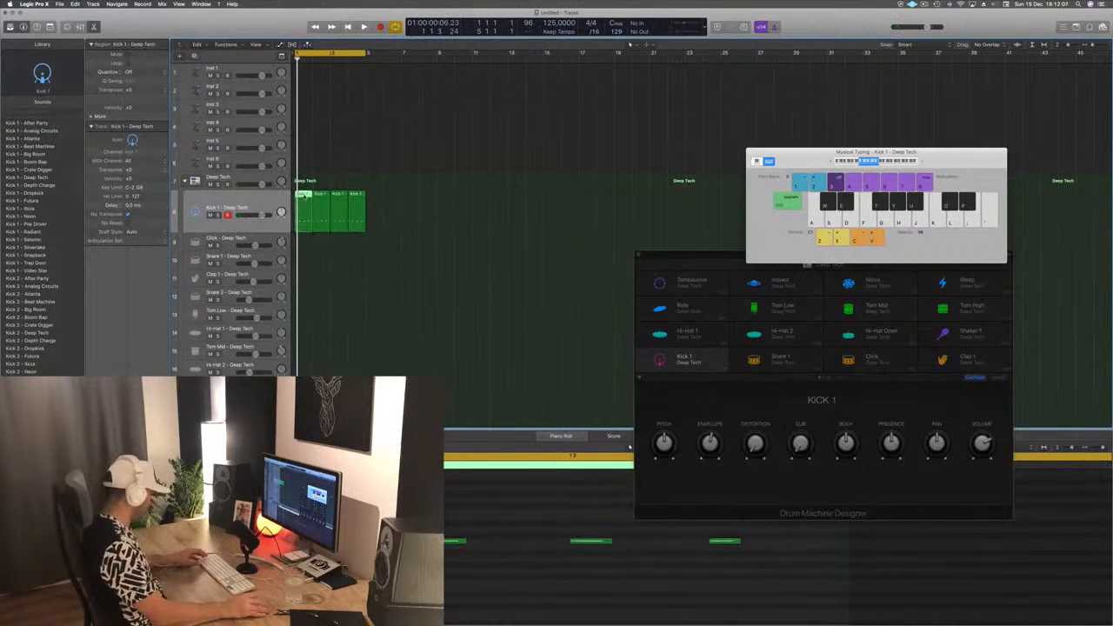
left_click_drag(304, 196, 305, 270)
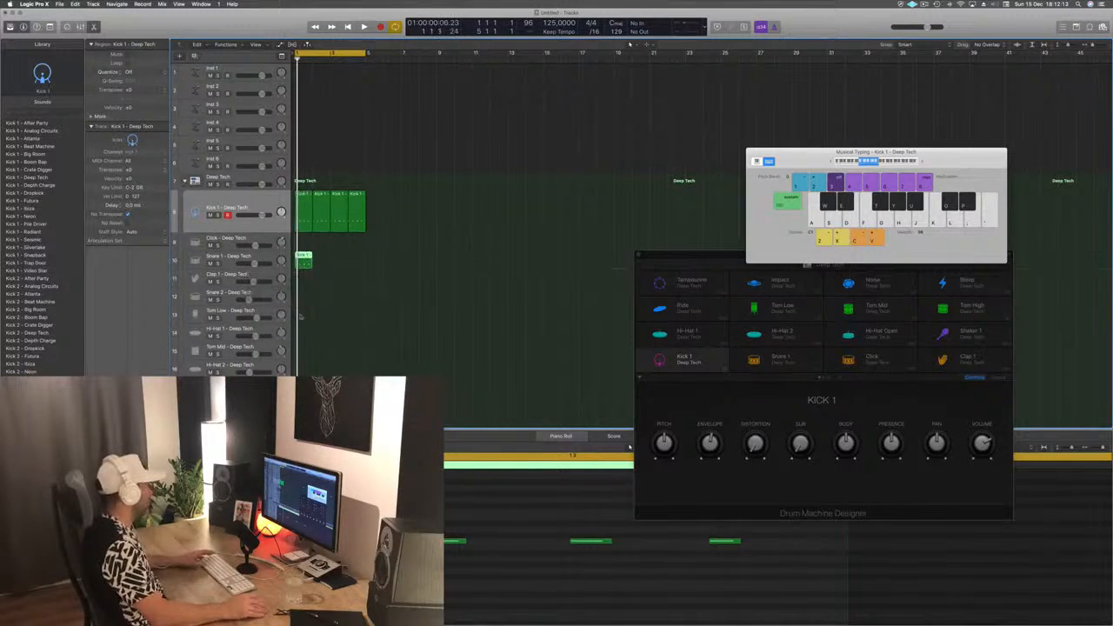
- Transpose the copied region's notes up two semitones to trigger Snare 1, remove the beat 3 hit, and play it back
key("space")
left_click_drag(439, 496, 748, 587)
left_click_drag(442, 518, 740, 570)
key("alt+Up")
key("alt+Up")
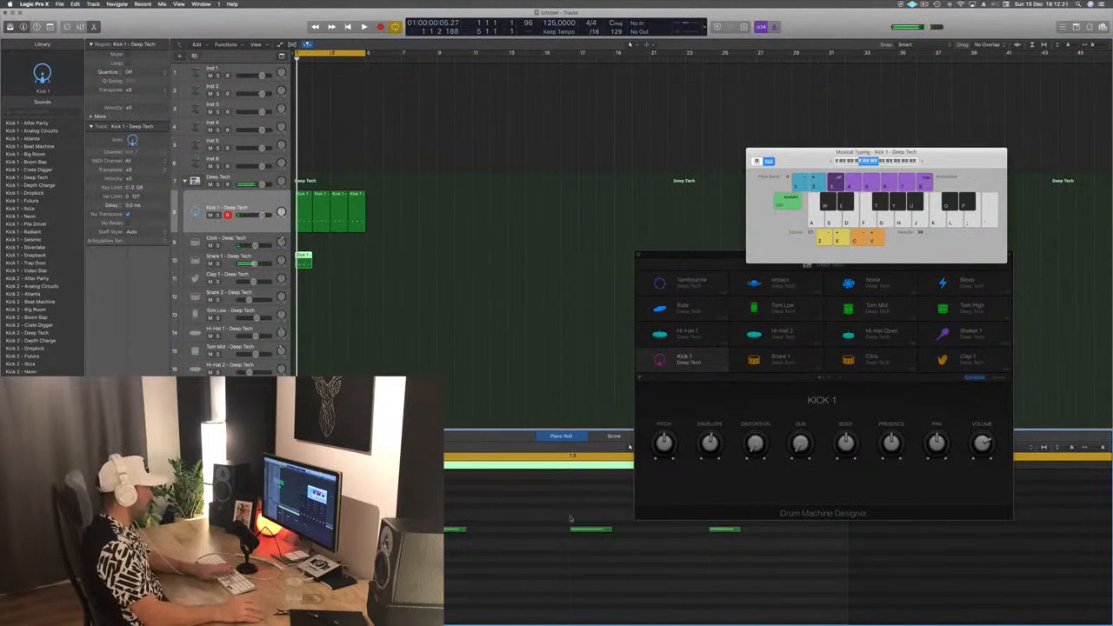
key("space")
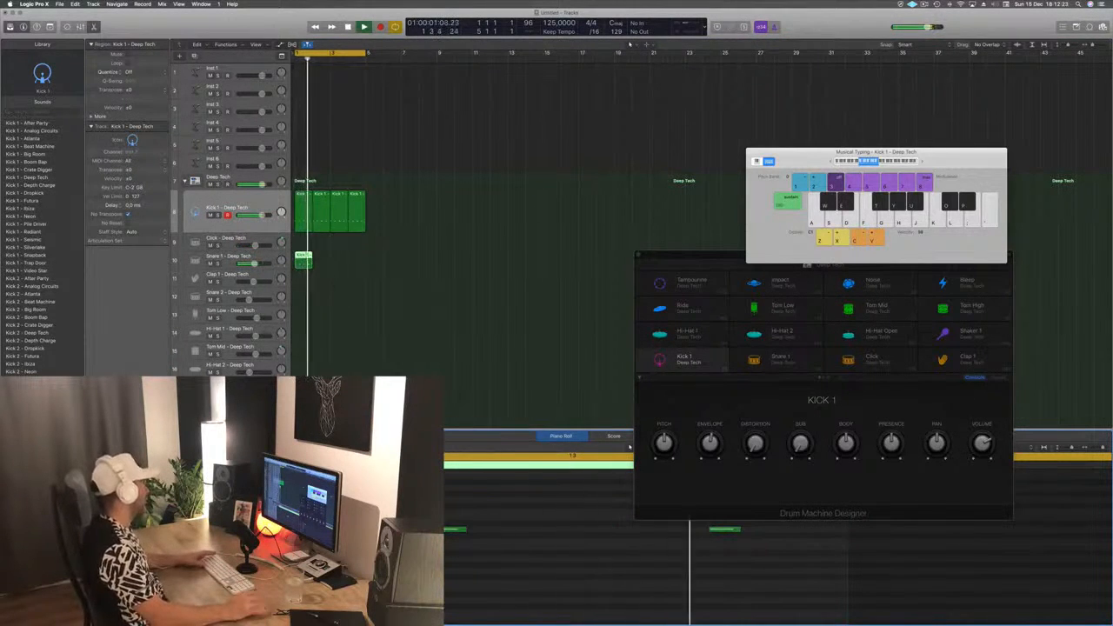
- Select the Snare 1 track and duplicate its region to fill bars 1 to 4
left_click(231, 264)
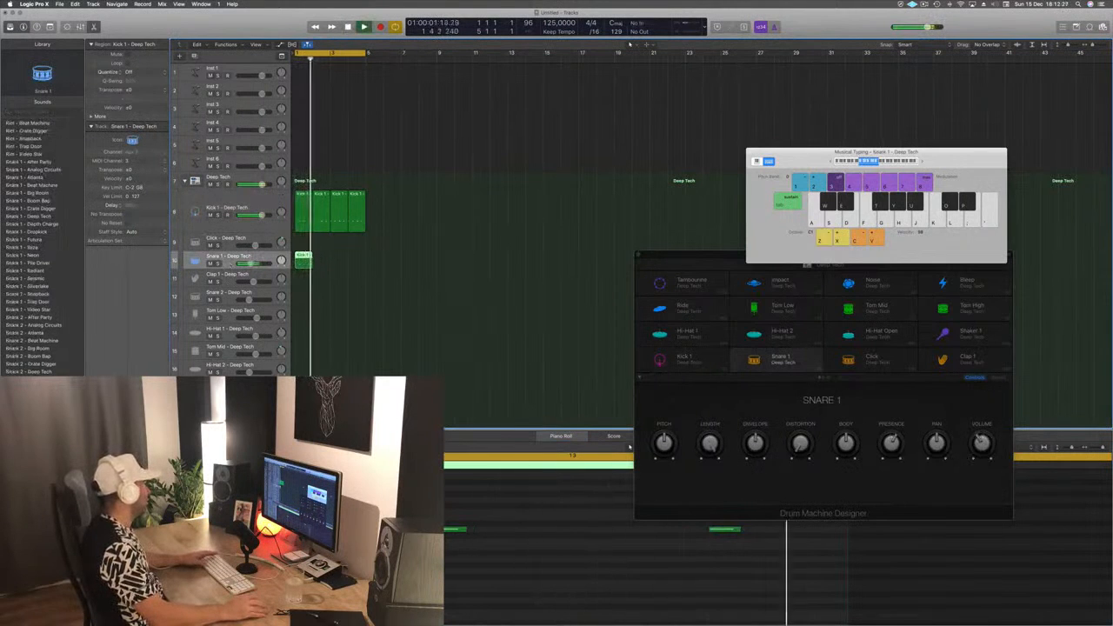
left_click_drag(303, 259, 340, 262)
left_click(326, 295)
- Copy the first kick region onto the Hi-Hat 1 track at bar 1
left_click(300, 262)
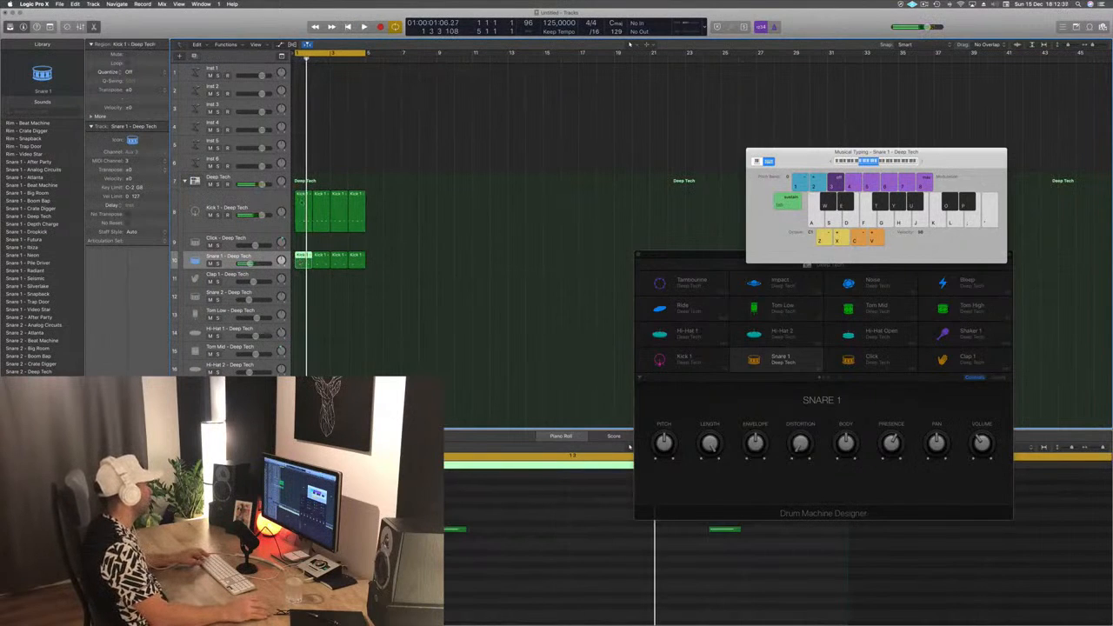
left_click(300, 228)
left_click_drag(300, 228, 302, 337)
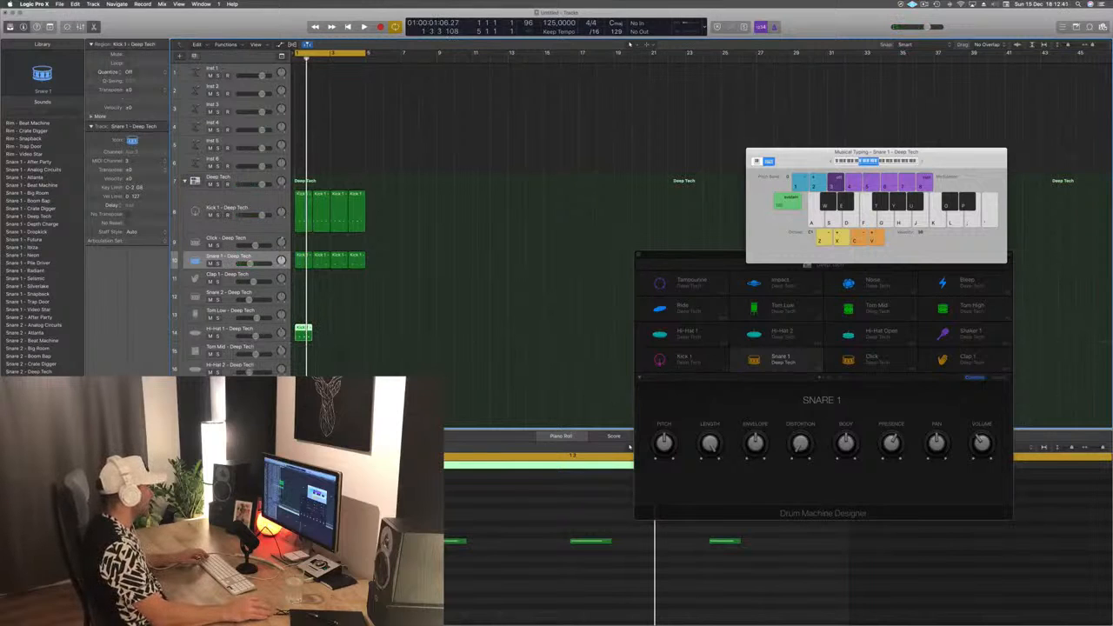
- Transpose the notes of the copied region up to the Hi-Hat 1 pitch and shift them onto the off-beats
left_click_drag(286, 521, 788, 574)
key("alt+Up")
key("alt+Up")
key("alt+Up")
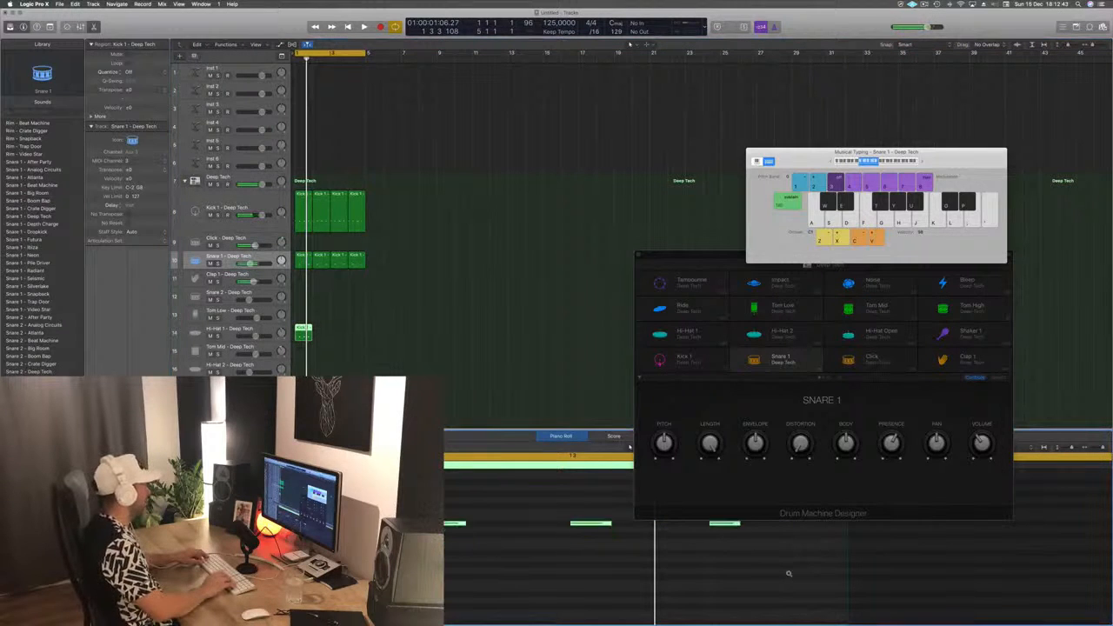
key("alt+Up")
key("alt+Up")
key("alt+Up")
key("alt+Up")
key("alt+Up")
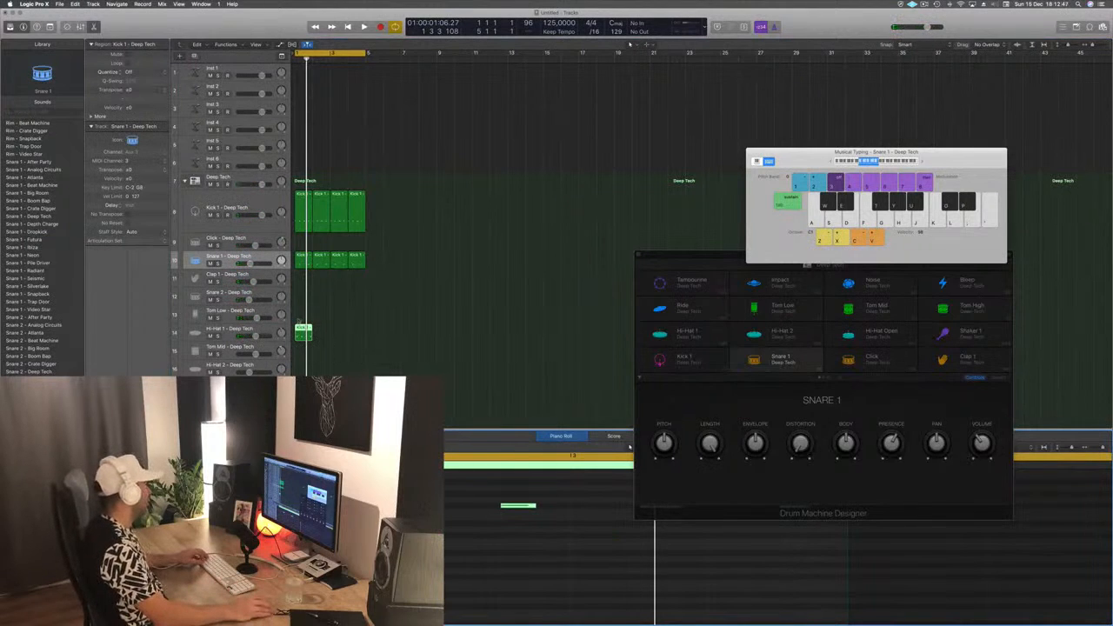
- Duplicate the hi-hat region to fill bars 1 to 4 and play the groove
left_click_drag(300, 327, 336, 337)
scroll(421, 364, "down", 2)
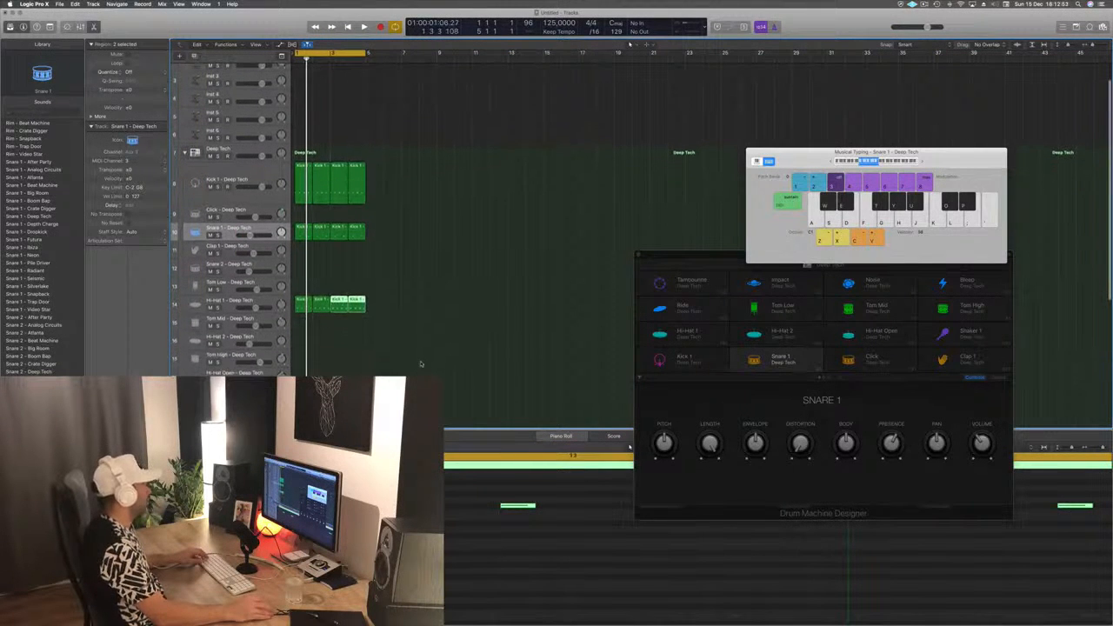
left_click(422, 363)
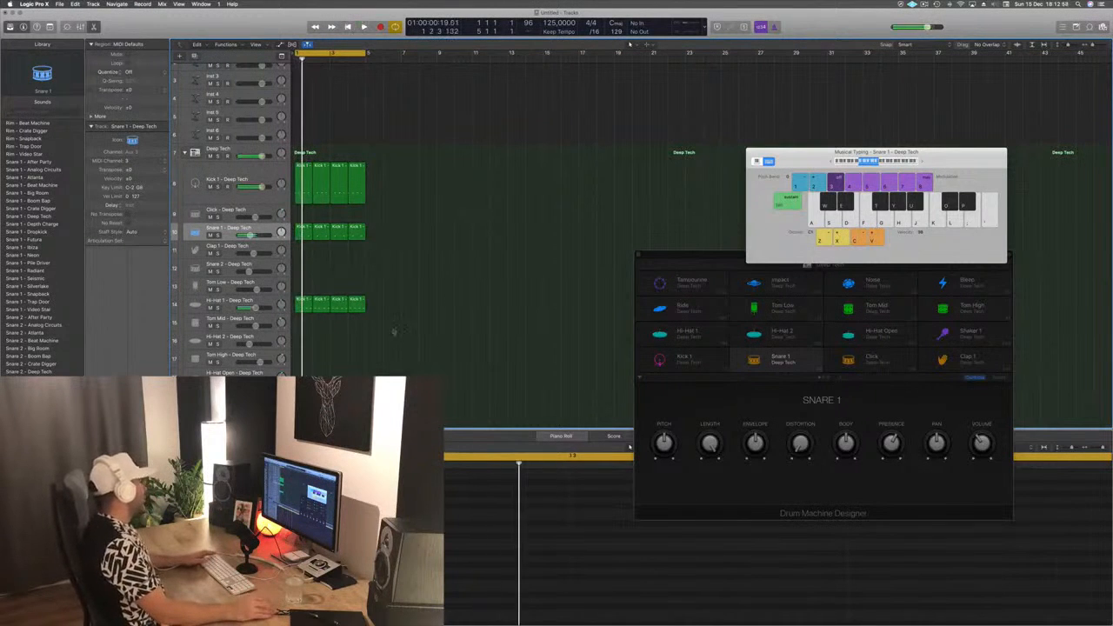
- Copy the first Hi-Hat 1 region onto the Tom Mid track at bar 1
left_click(320, 309)
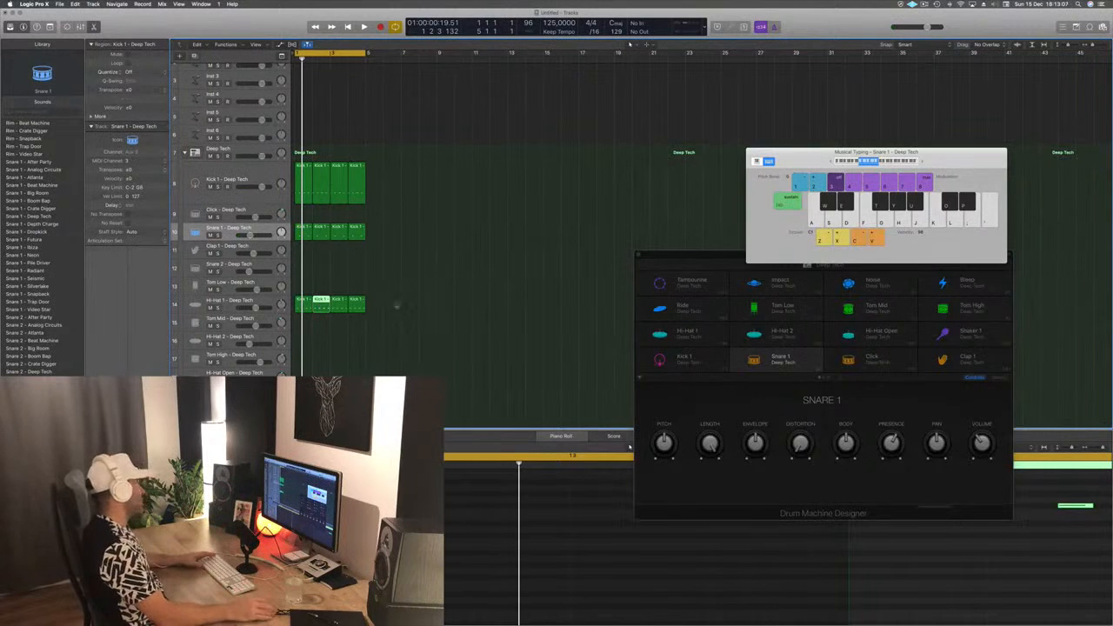
left_click(255, 304)
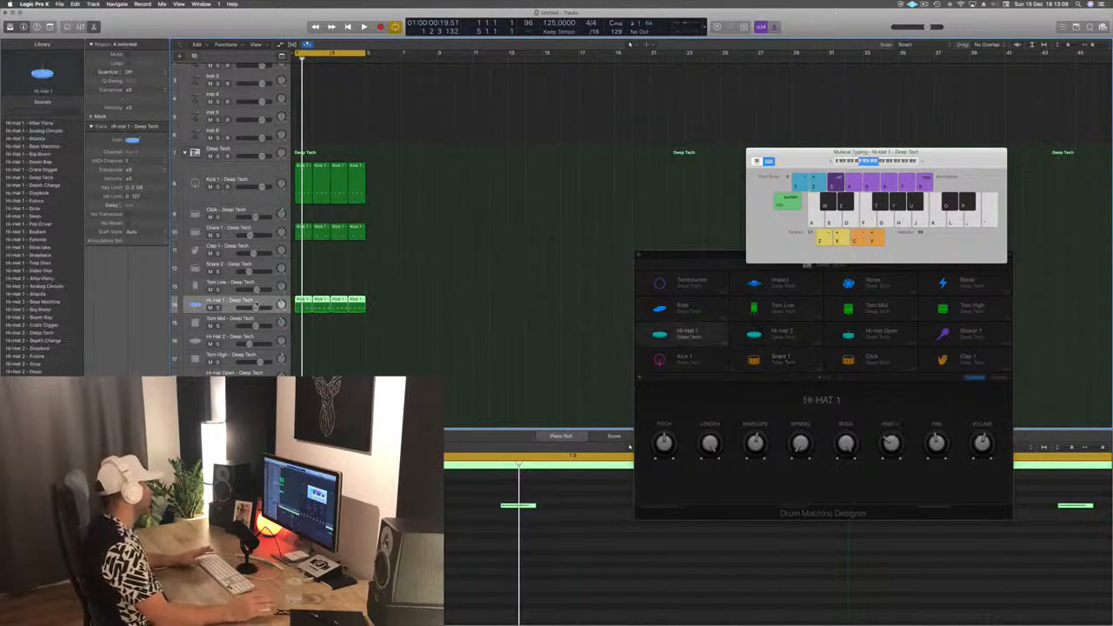
left_click(437, 299)
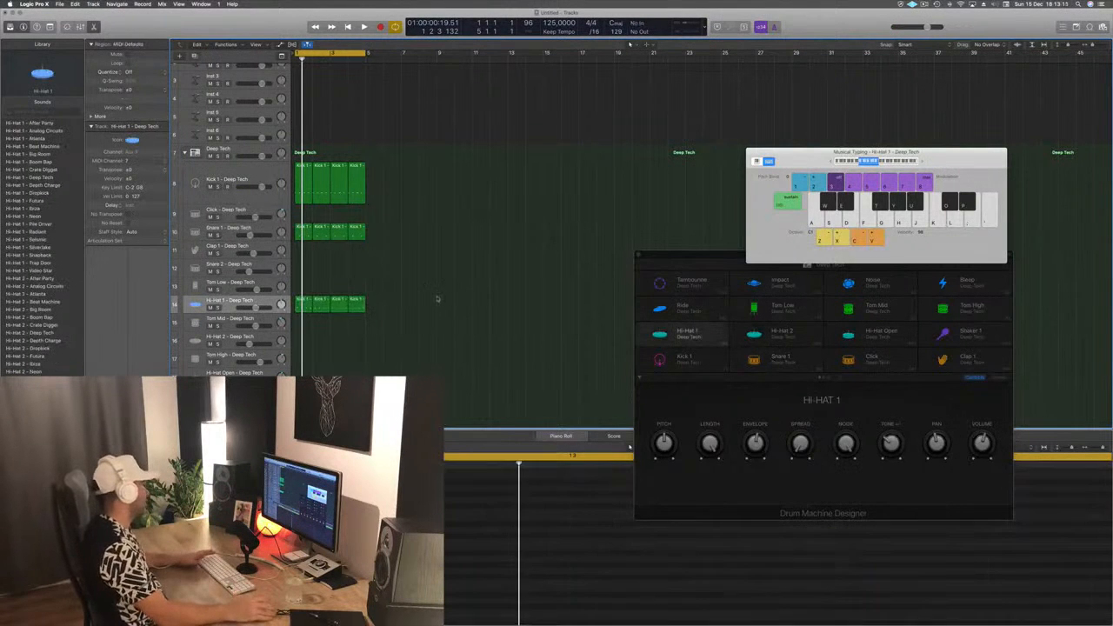
left_click(304, 305)
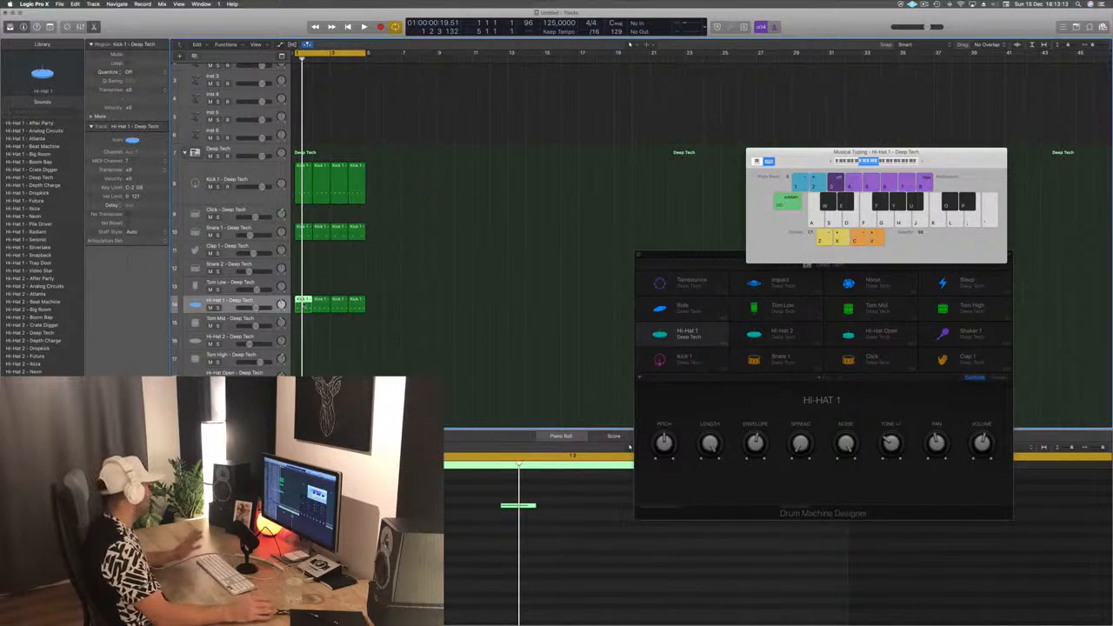
left_click_drag(306, 315, 306, 324)
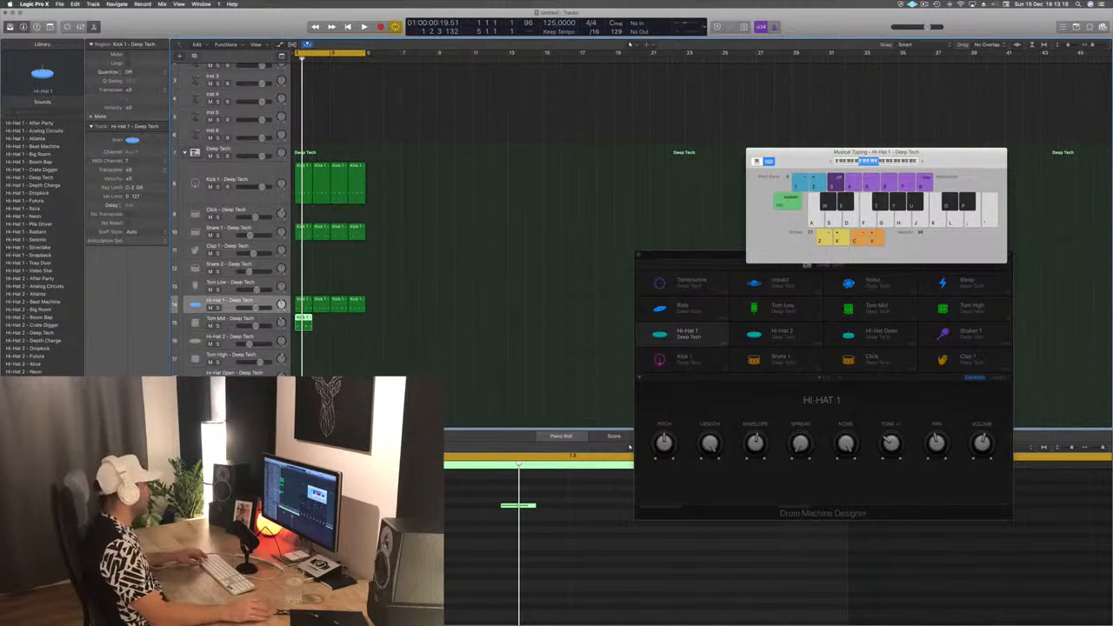
- Keep only the last off-beat note in the Tom Mid region, transpose it to the Tom Mid pitch, and play it
left_click(518, 505)
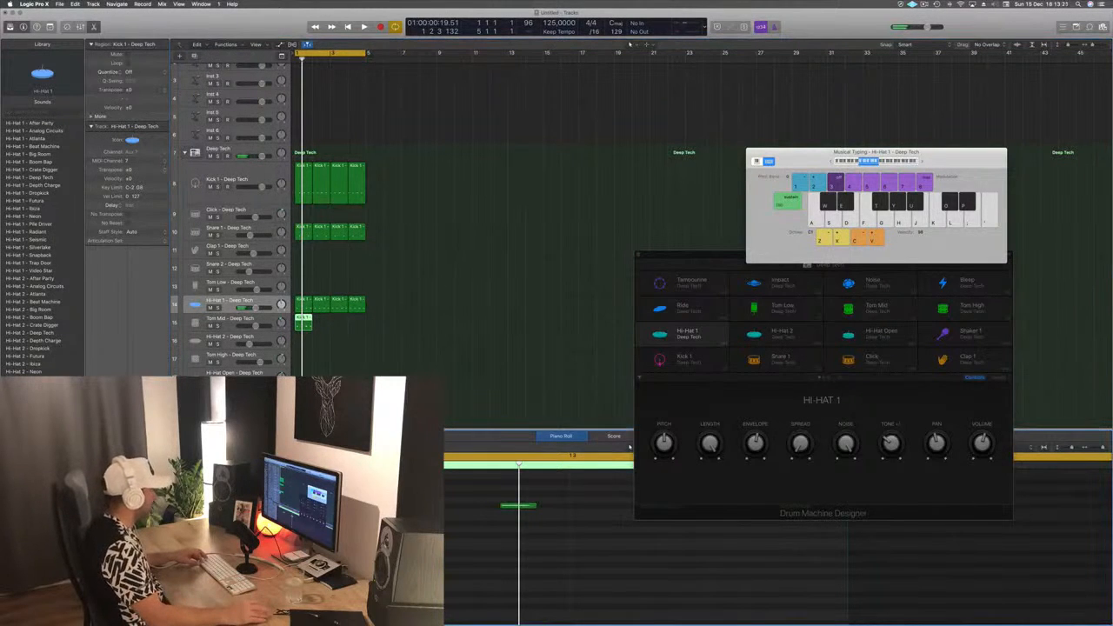
scroll(630, 447, "up", 3)
left_click_drag(444, 556, 648, 591)
key("Delete")
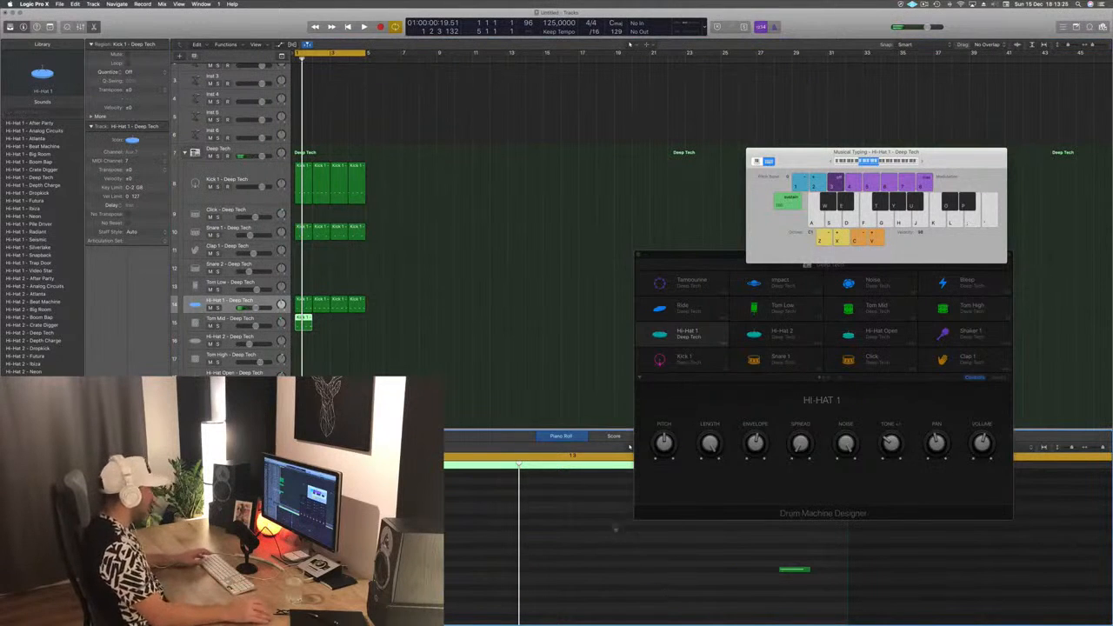
left_click_drag(763, 546, 791, 574)
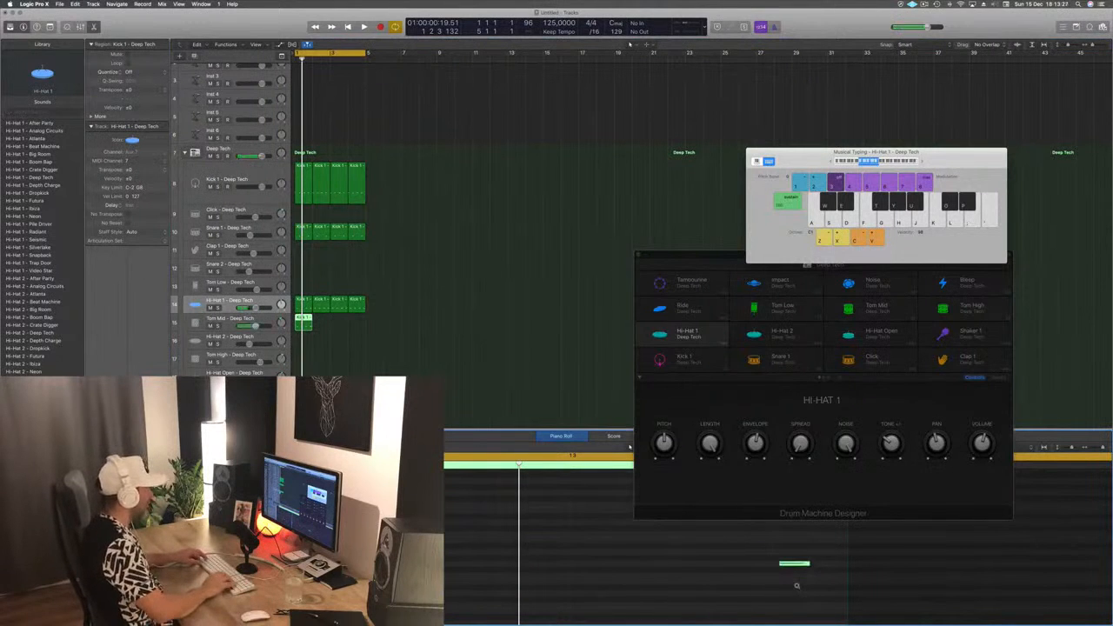
key("space")
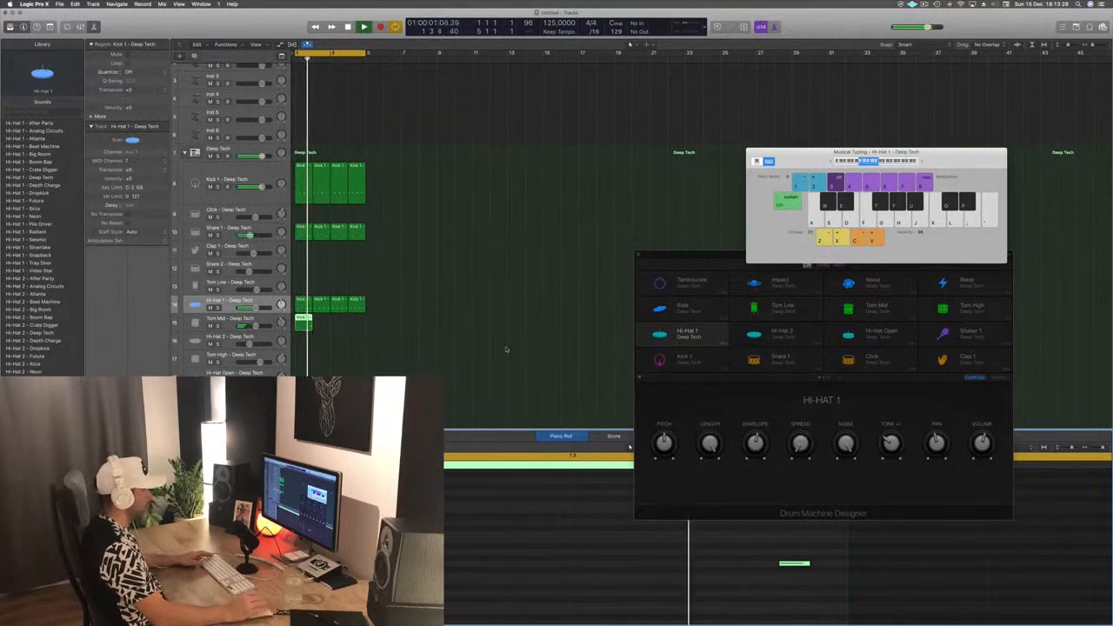
- Duplicate the Tom Mid region to fill bars 1 to 4 and play the full drum loop
key("space")
left_click_drag(301, 320, 343, 326)
left_click(358, 355)
key("space")
scroll(446, 331, "up", 3)
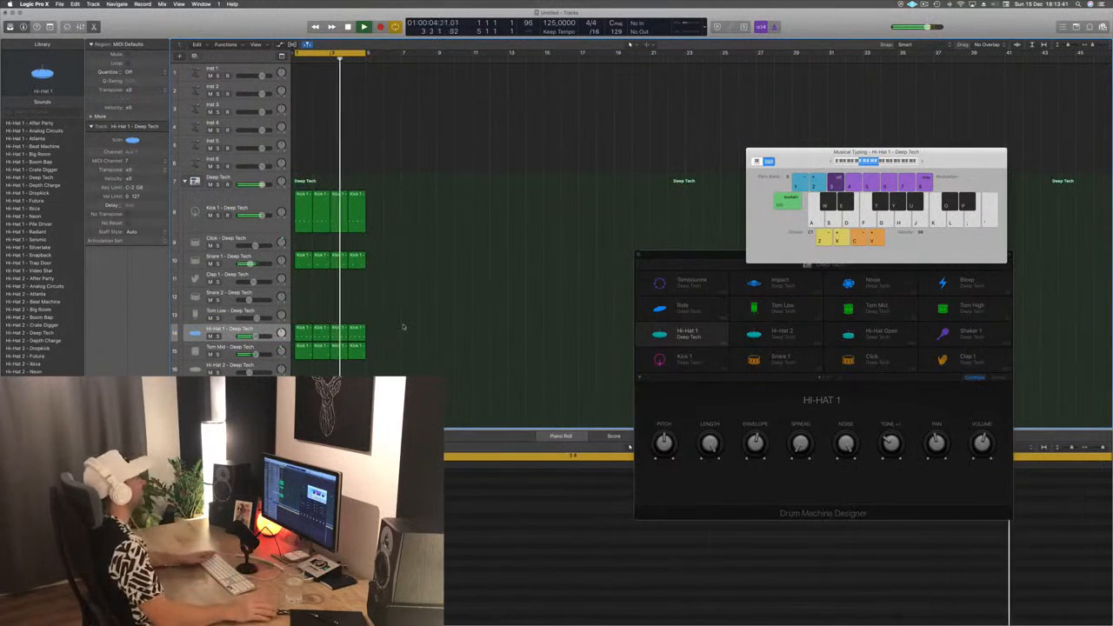
- Select the Inst 1 track, open its Alchemy synth, and move the plug-in window clear of the track list
left_click(231, 74)
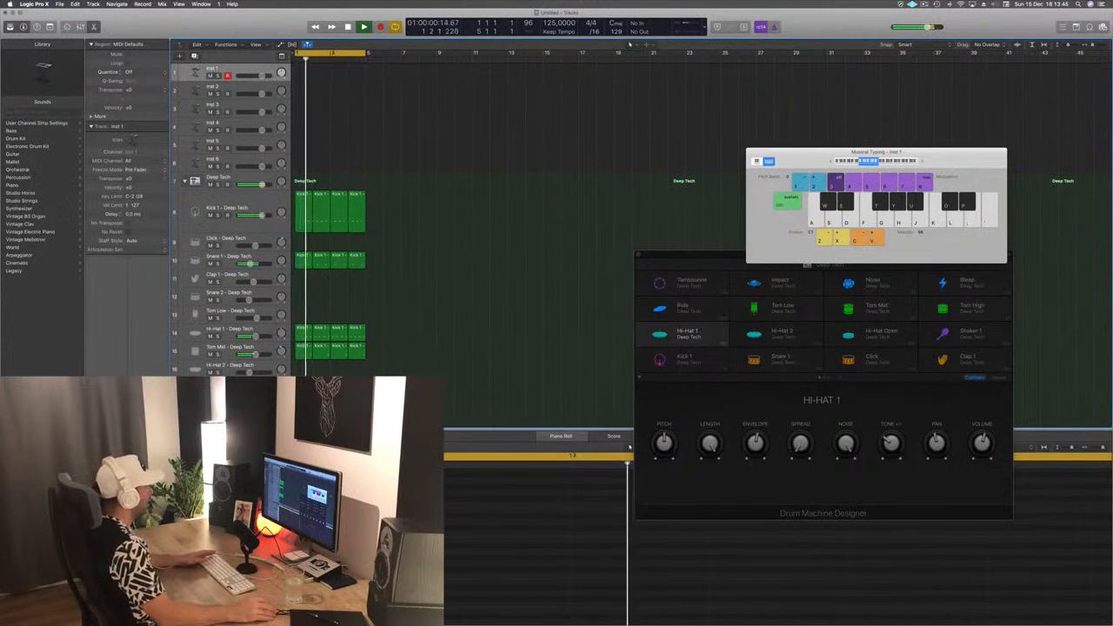
double_click(195, 73)
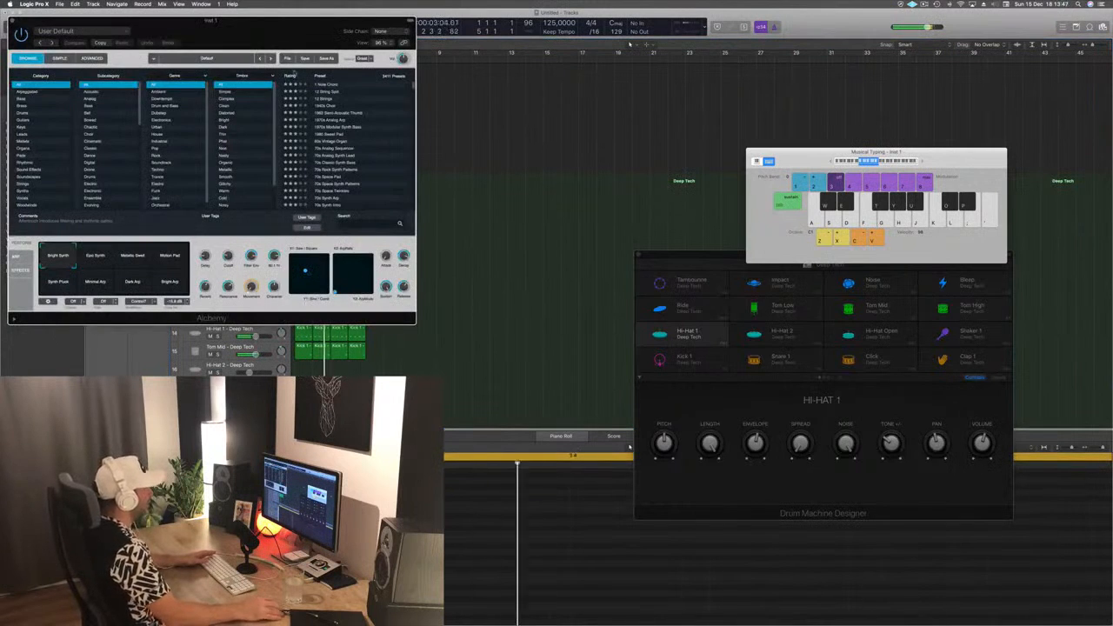
left_click_drag(262, 33, 571, 94)
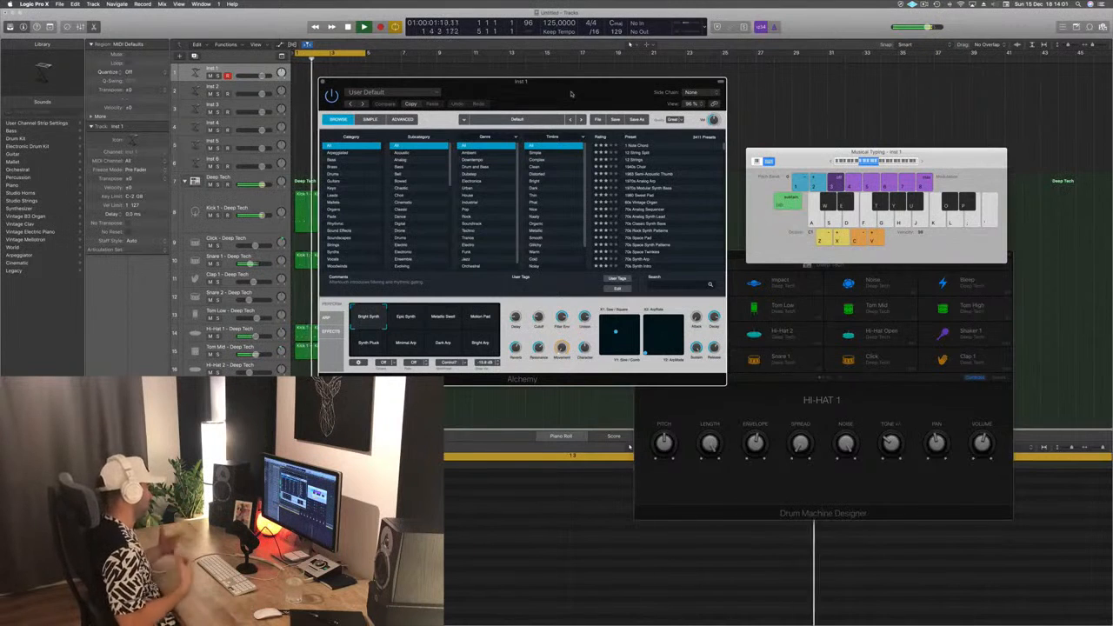
- Load the 80s Electro Bass preset from Alchemy's Bass category and audition a few notes over the drum loop
left_click(332, 160)
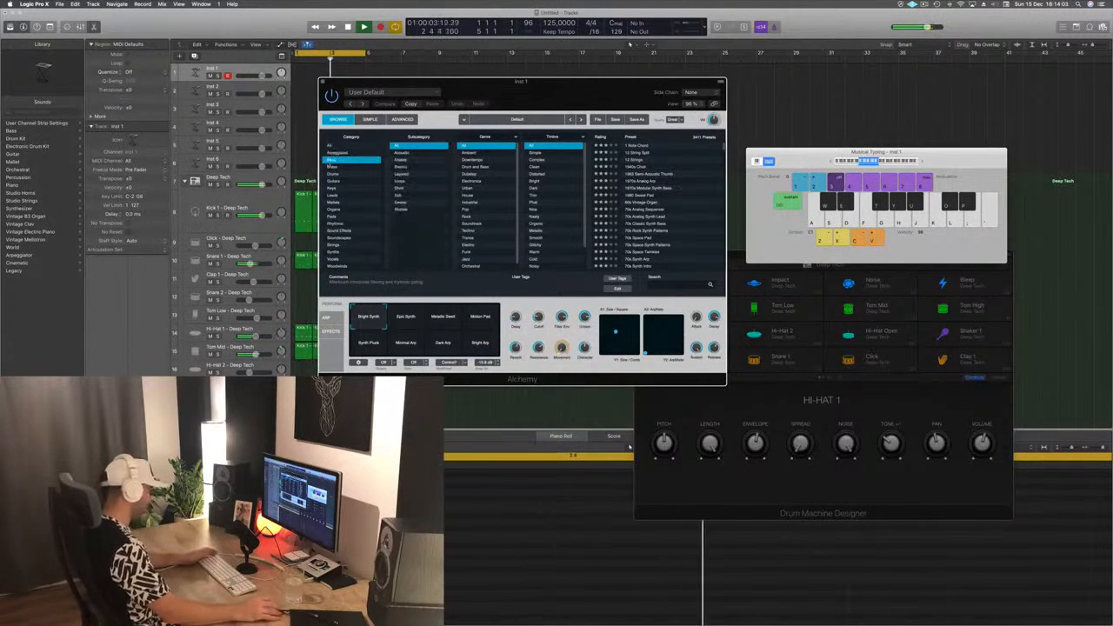
left_click(627, 204)
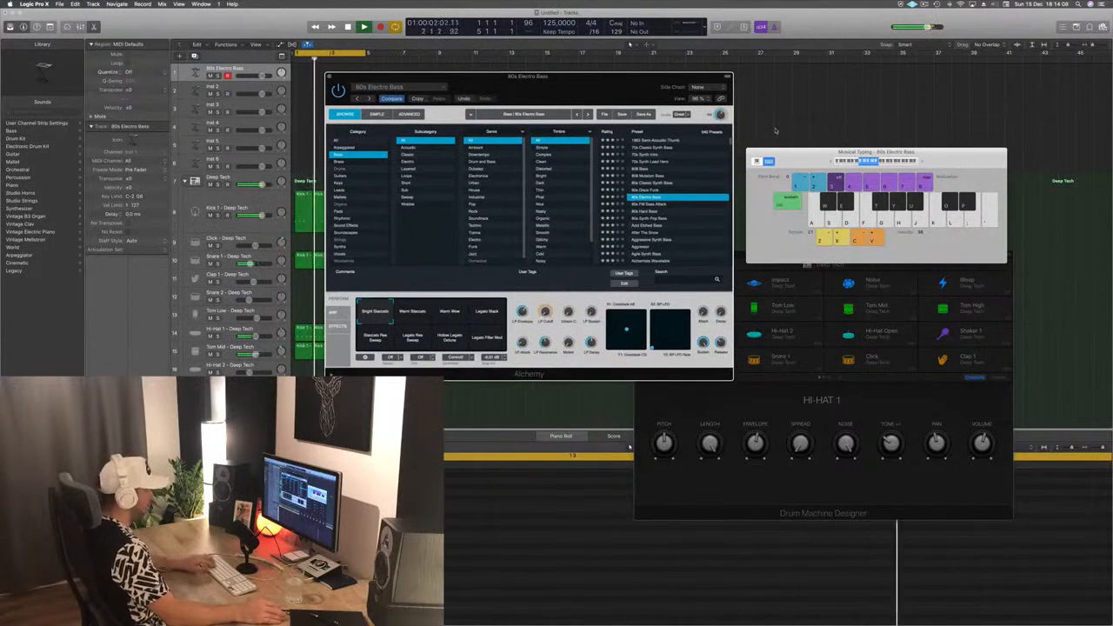
key("h")
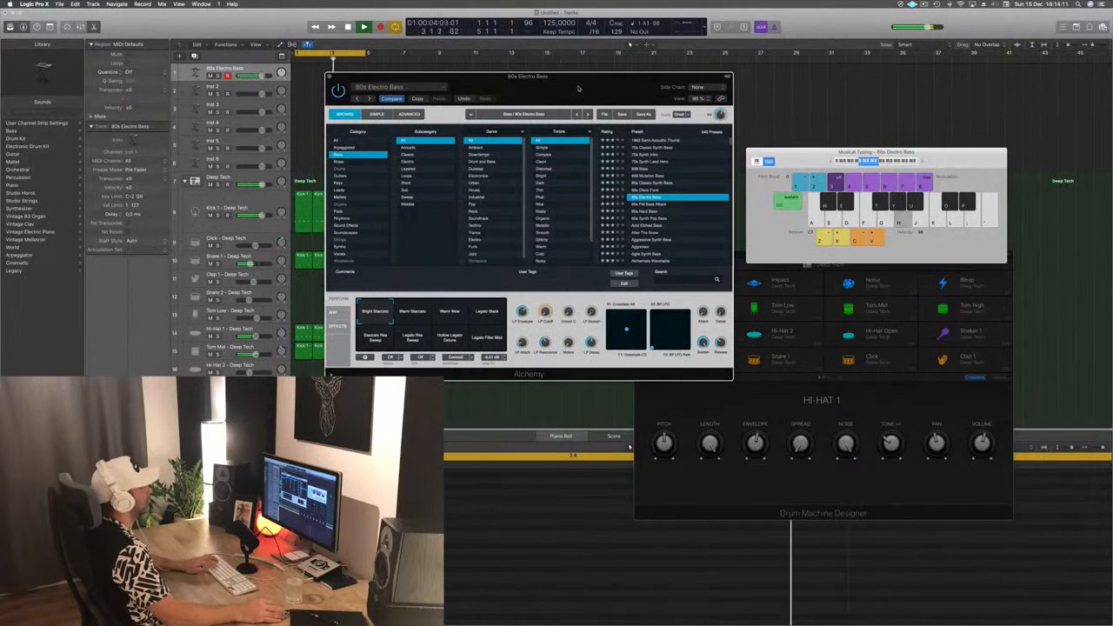
key("f")
key("f")
key("a")
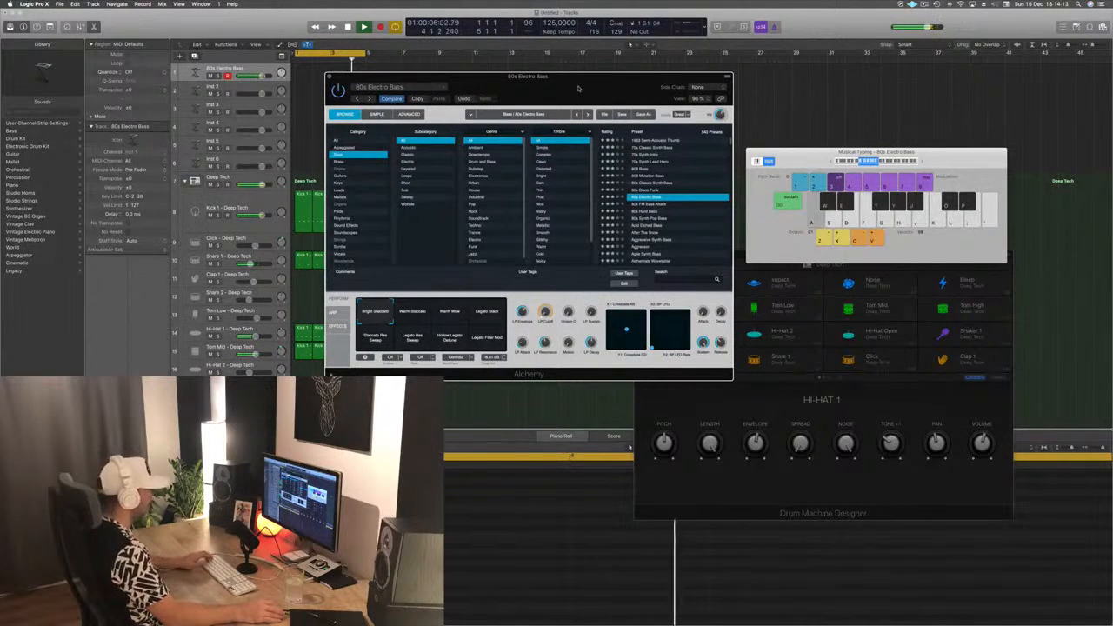
key("s")
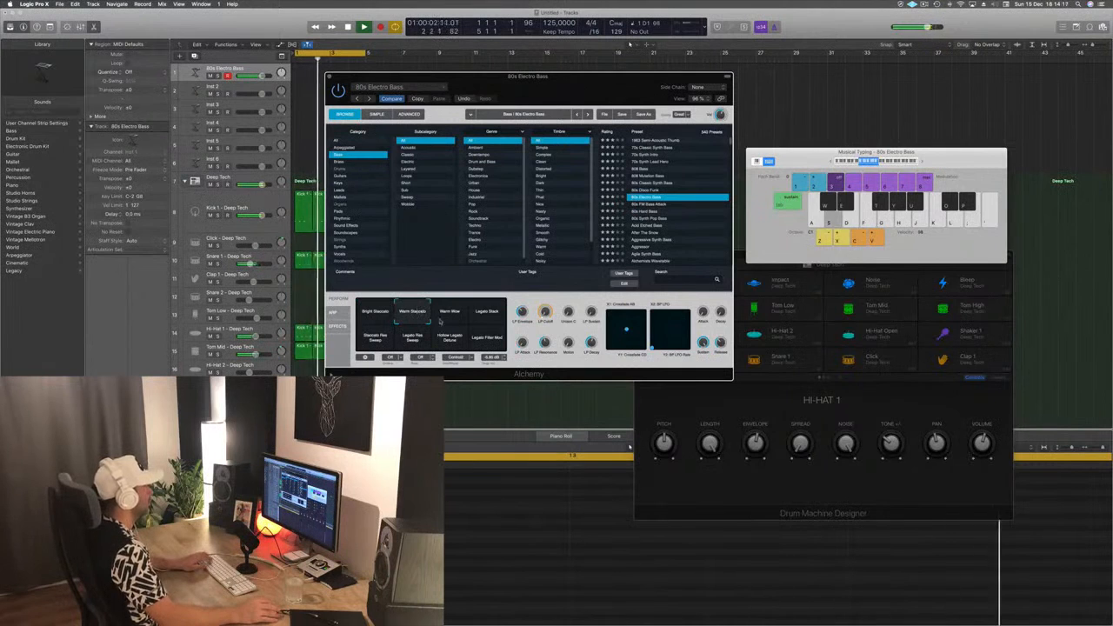
- Audition the performance snapshots of 80s Electro Bass and choose Warm Wow
left_click(448, 316)
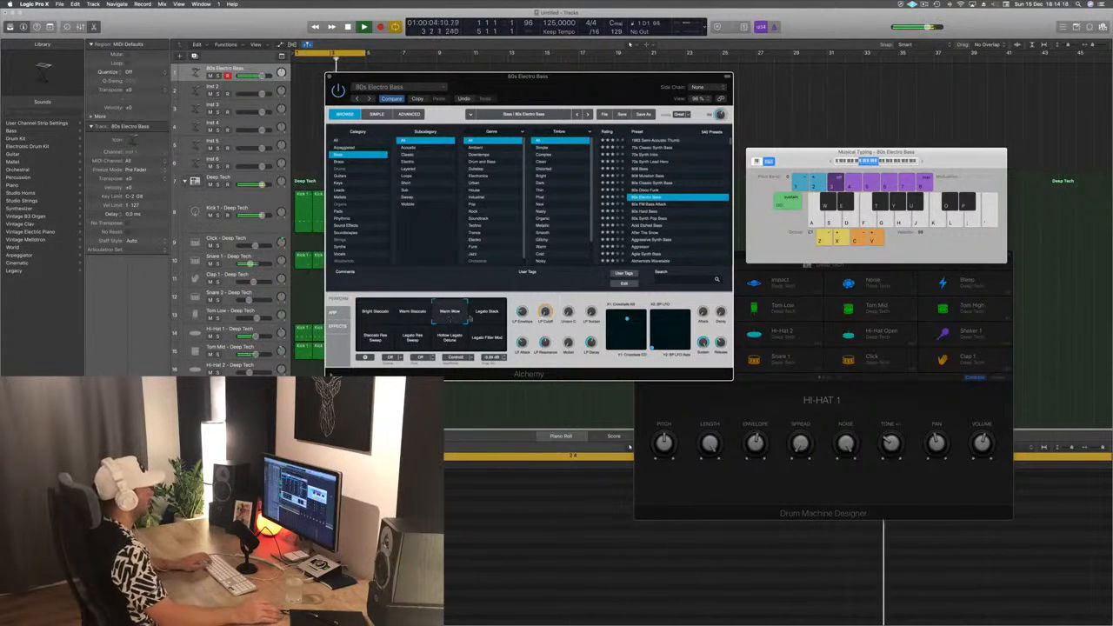
left_click(497, 317)
left_click(367, 344)
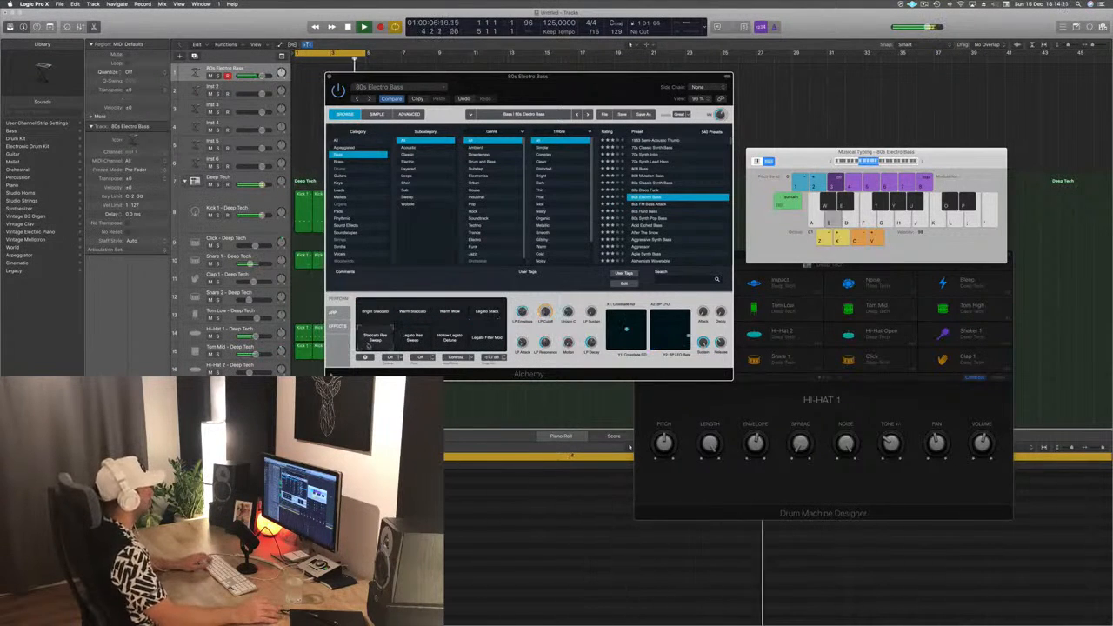
left_click(397, 347)
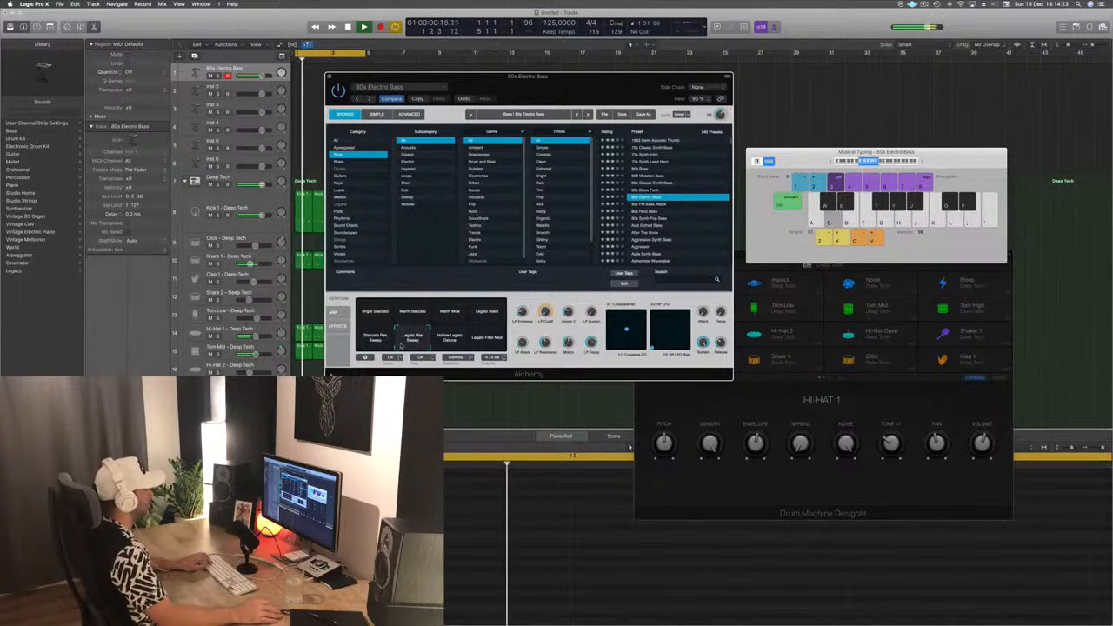
left_click(451, 341)
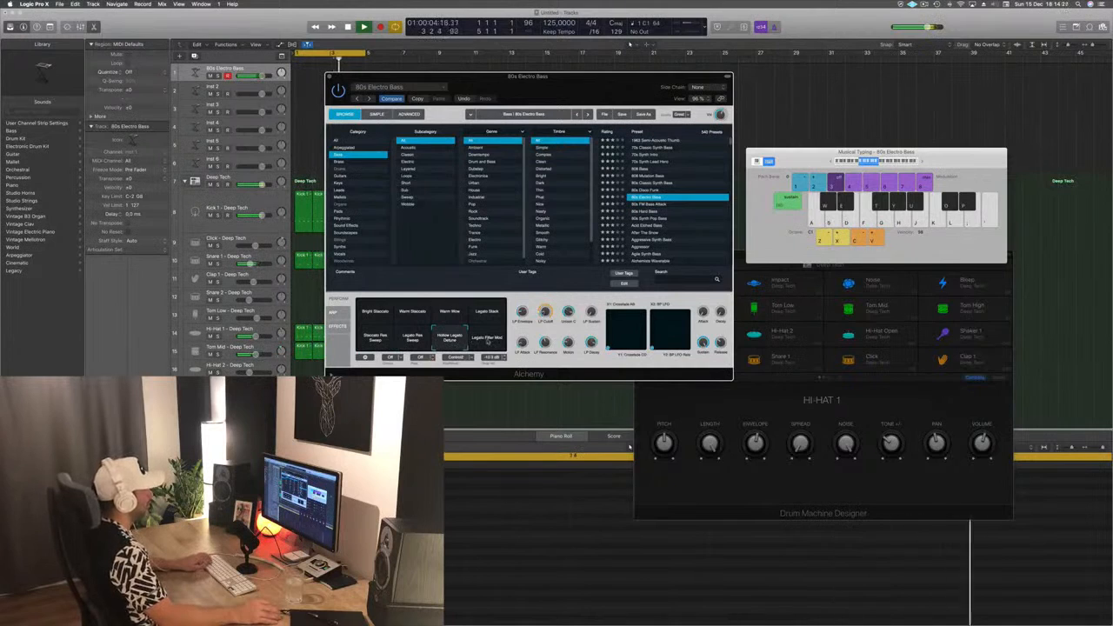
left_click(487, 339)
left_click(413, 314)
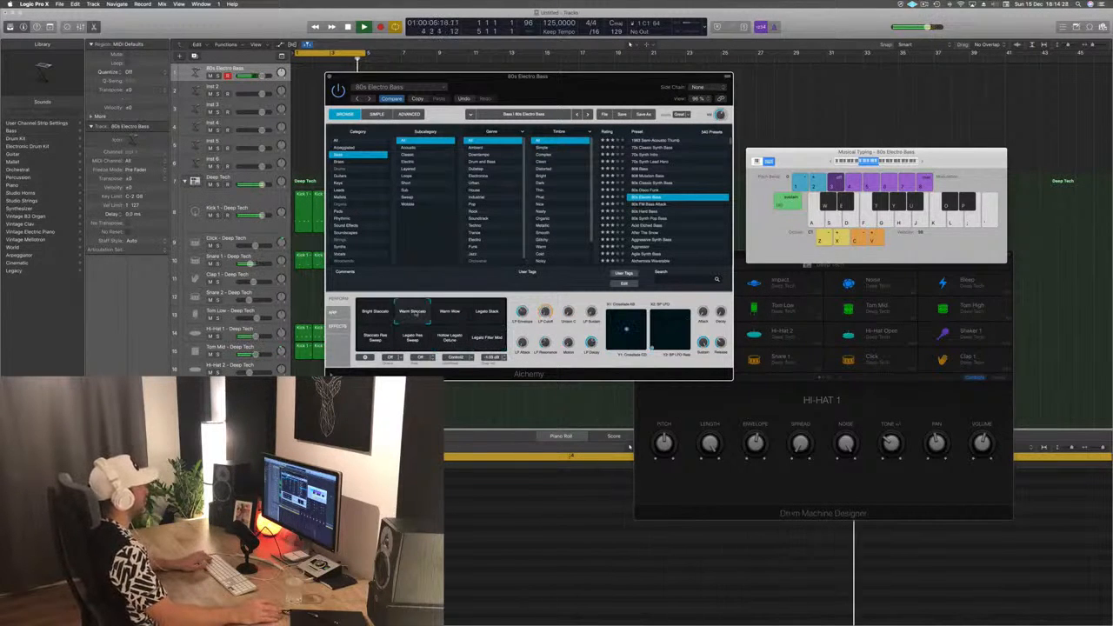
left_click(449, 313)
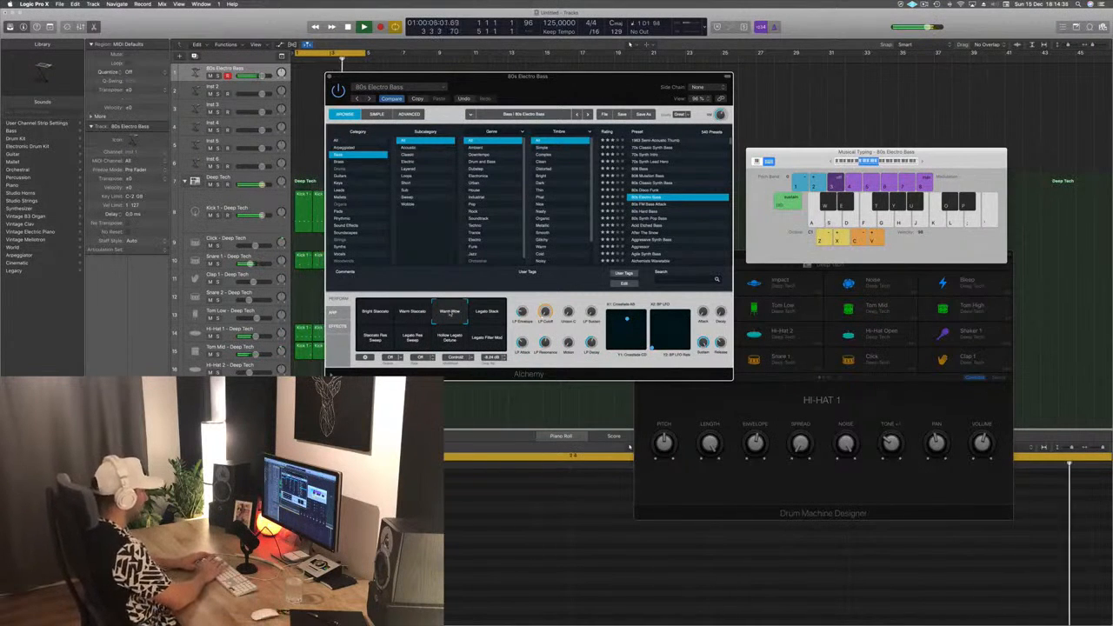
- Record a bass part over bars 1 to 4 on the 80s Electro Bass track and clear the Alchemy window off its region
key("r")
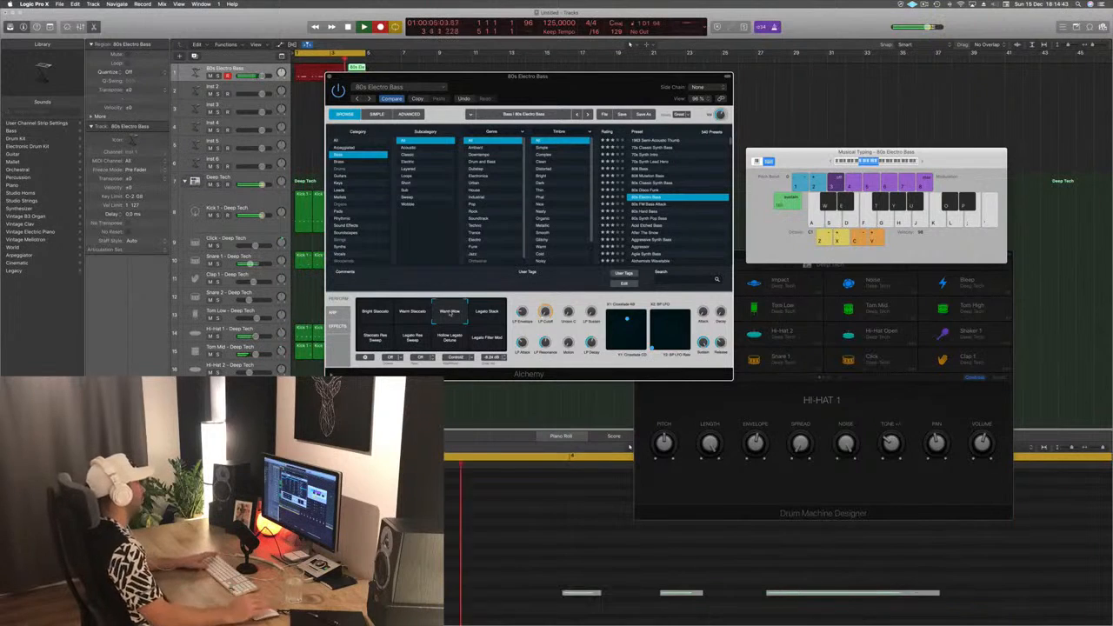
left_click_drag(447, 77, 333, 84)
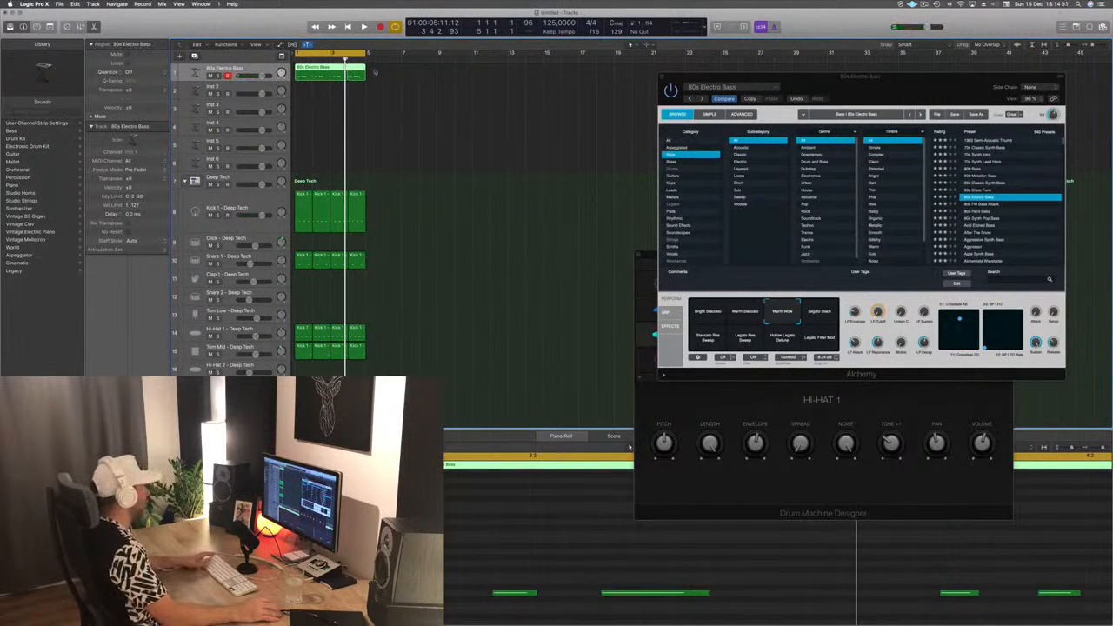
key("space")
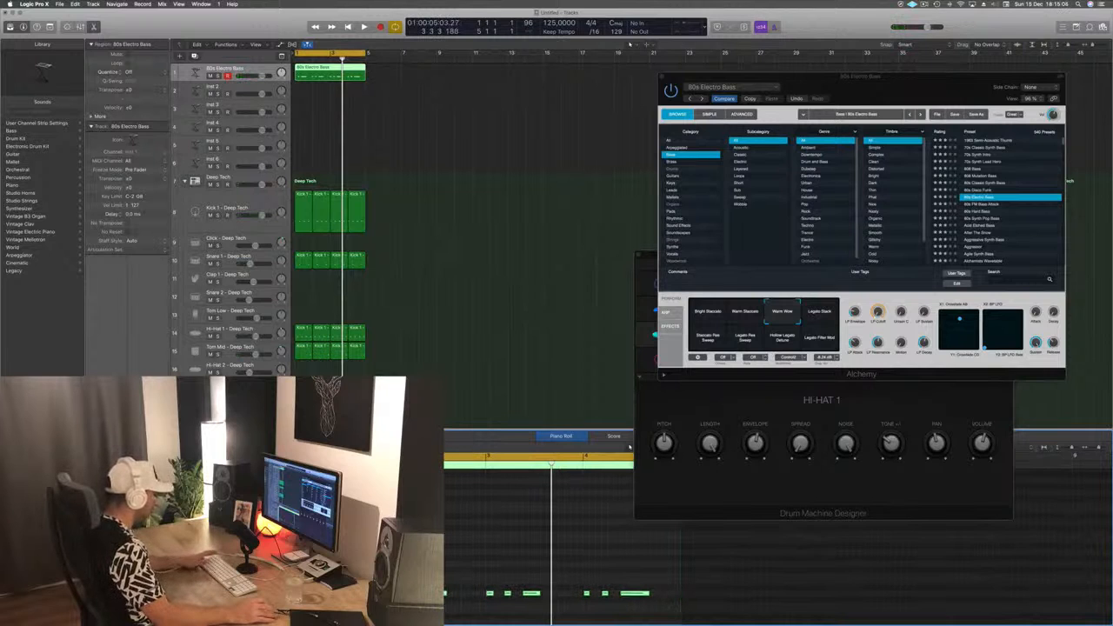
- Play the loop, look over the recorded bass notes in the Piano Roll, and bring Alchemy back to the middle of the workspace
scroll(542, 568, "up", 4)
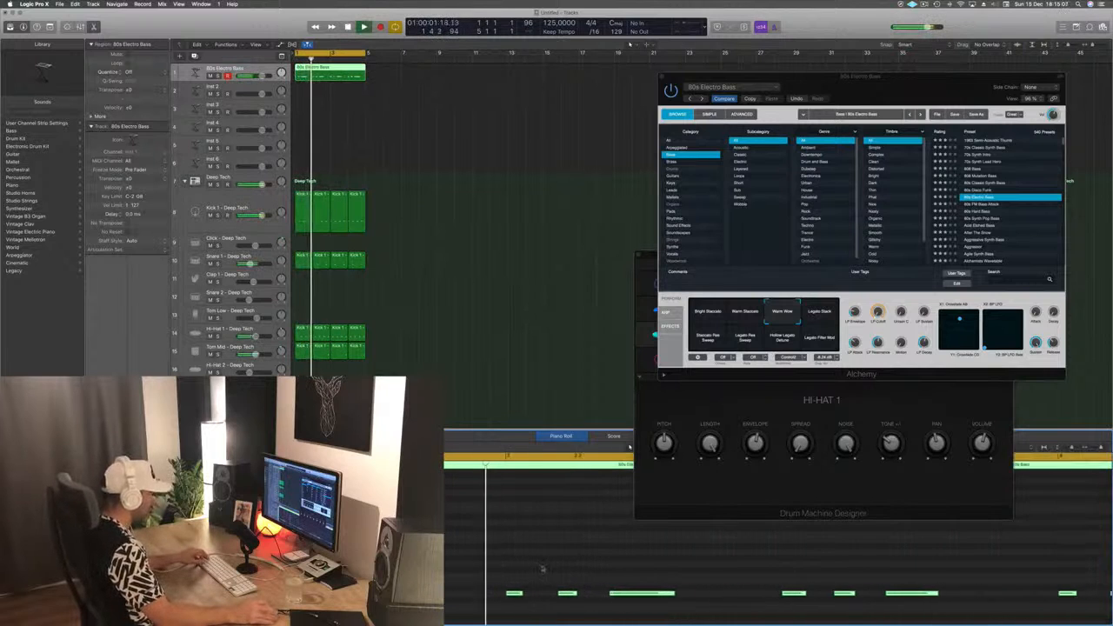
scroll(556, 568, "down", 6)
scroll(526, 558, "up", 3)
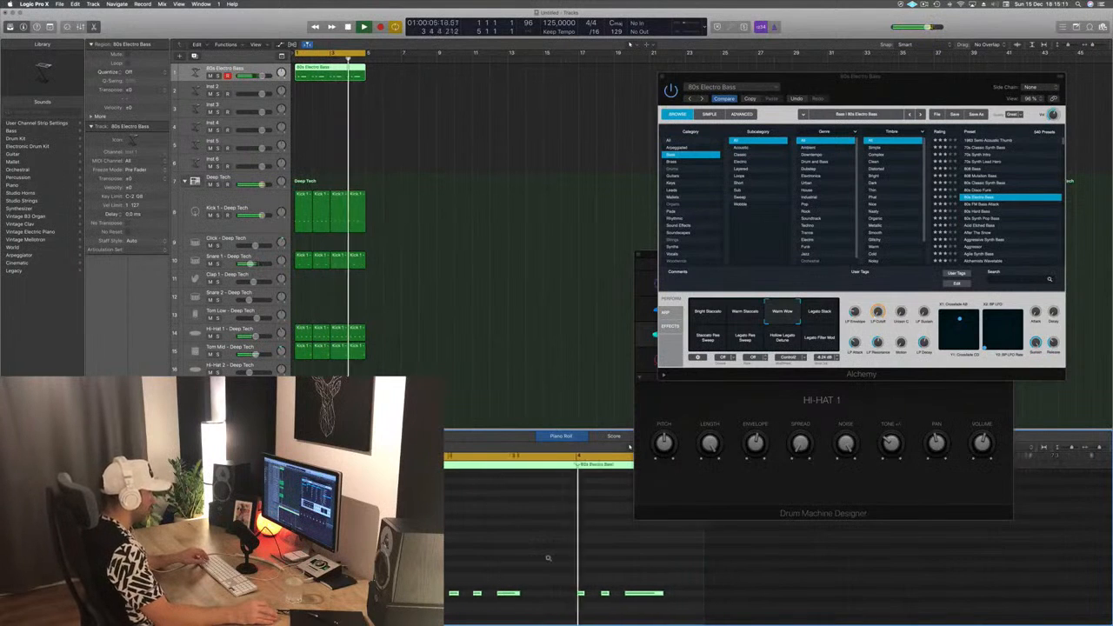
scroll(549, 559, "down", 2)
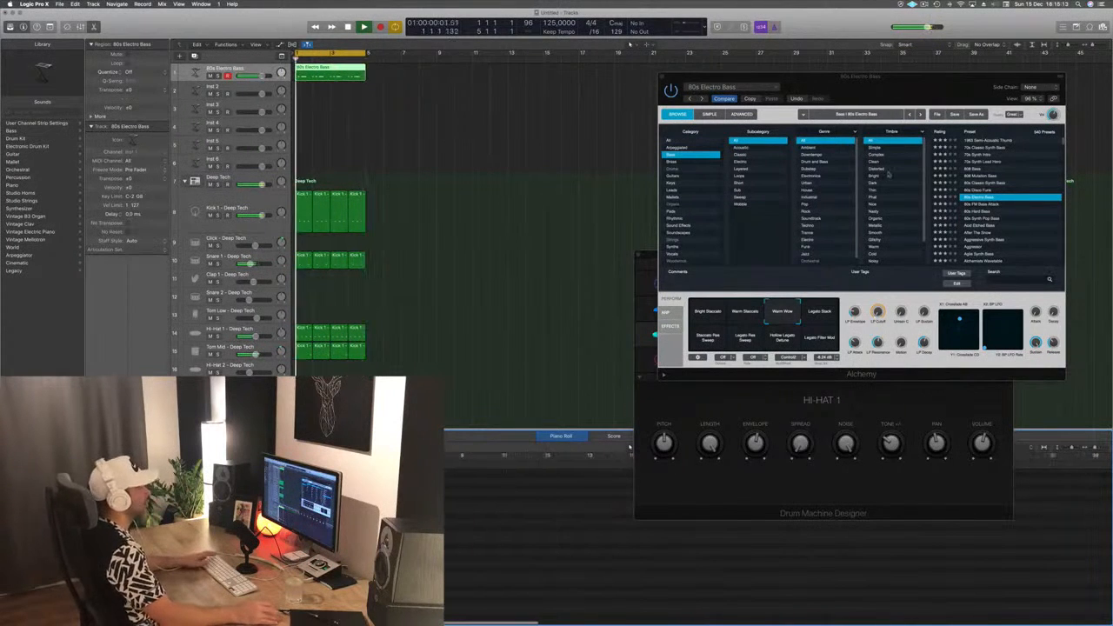
left_click_drag(934, 78, 640, 119)
key("space")
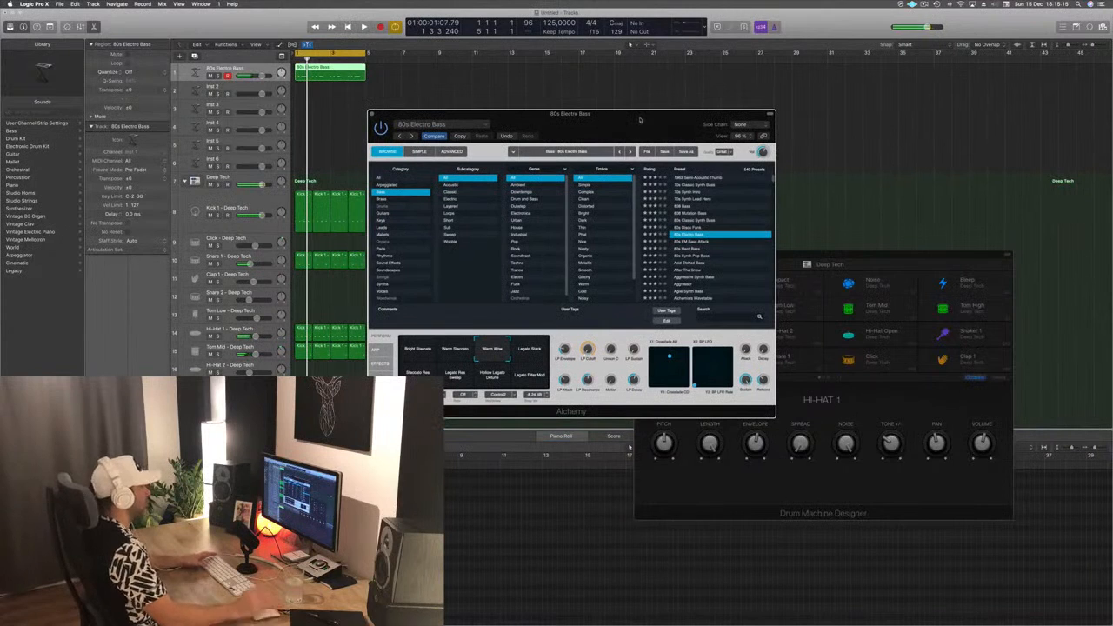
key("space")
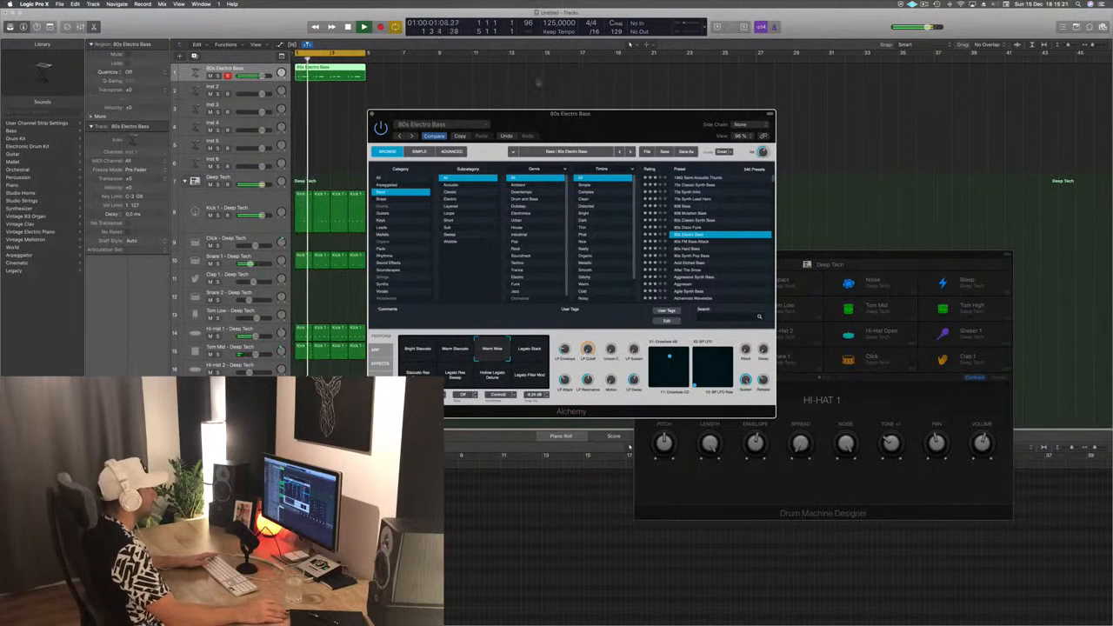
- Show Alchemy's advanced view for 80s Electro Bass and reposition the plug-in window while the loop plays
left_click(419, 152)
left_click(451, 151)
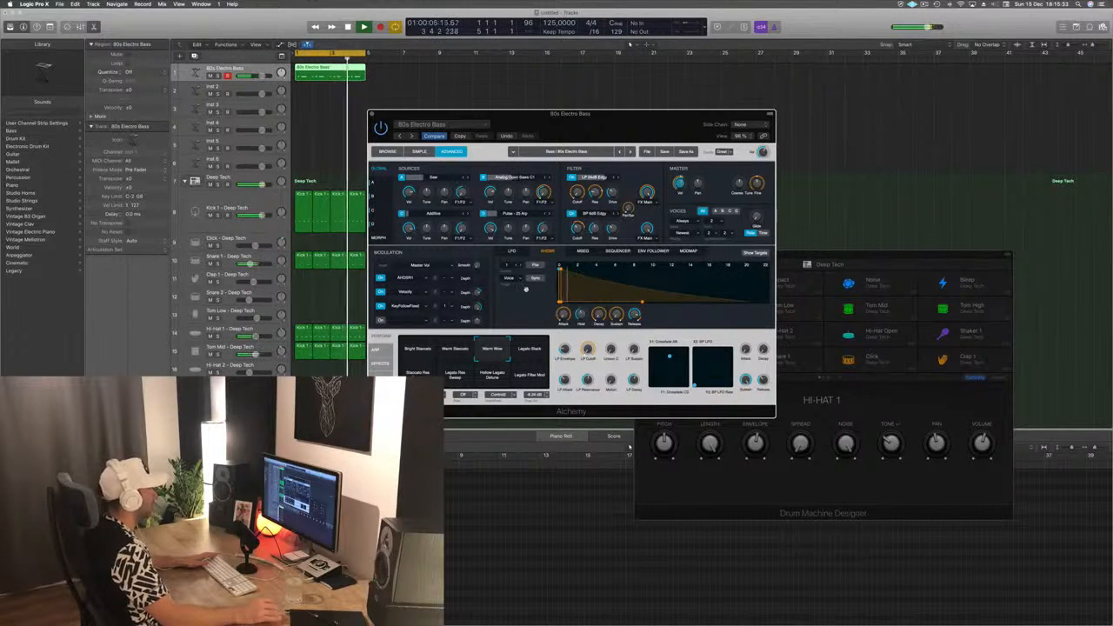
left_click_drag(626, 114, 646, 88)
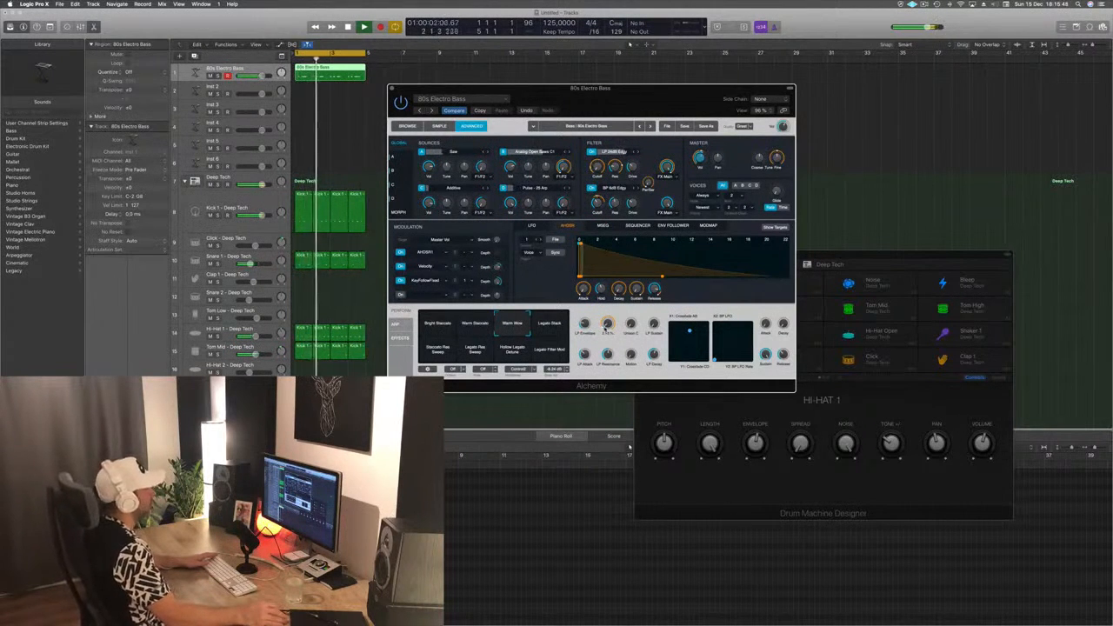
left_click_drag(616, 94, 688, 110)
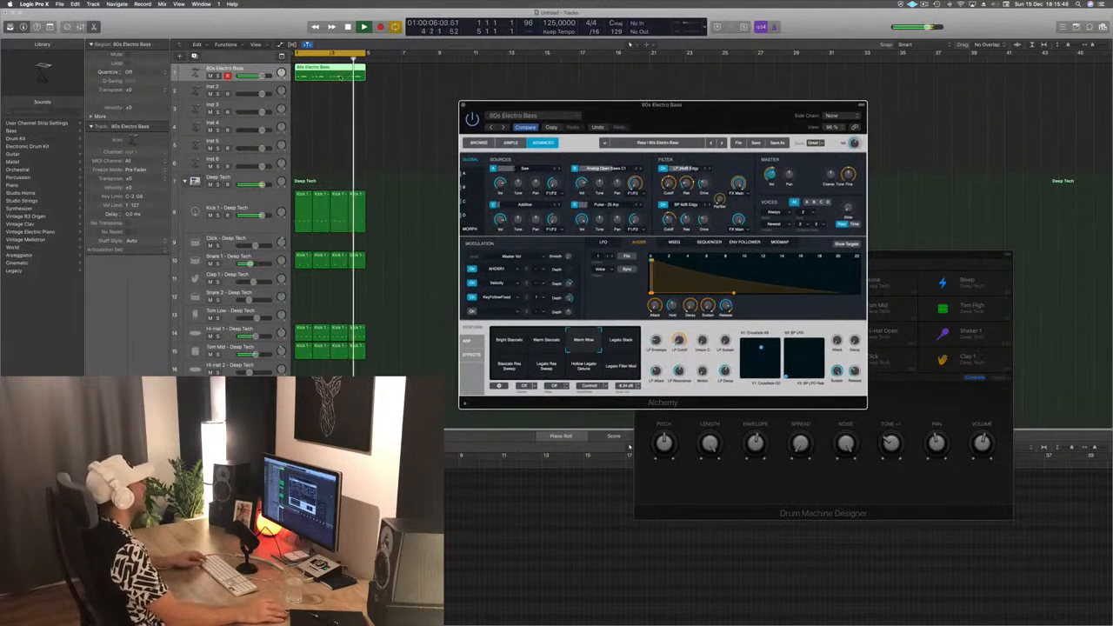
- Duplicate the 80s Electro Bass track, copy its bass region onto the new track, and open the copy in the Piano Roll
left_click(629, 446)
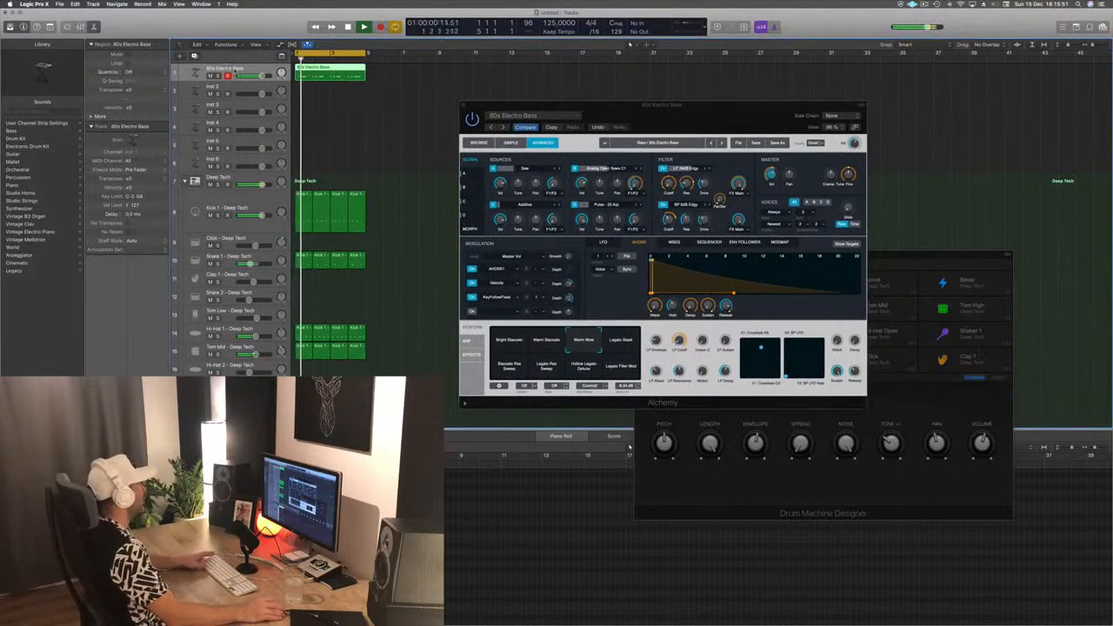
key("super+d")
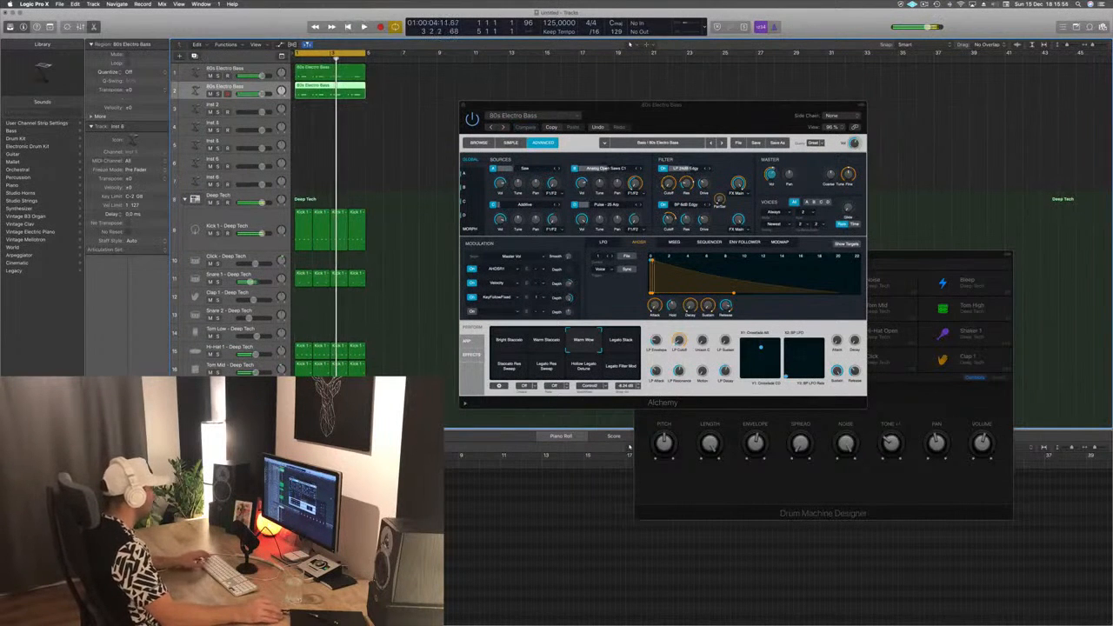
key("p")
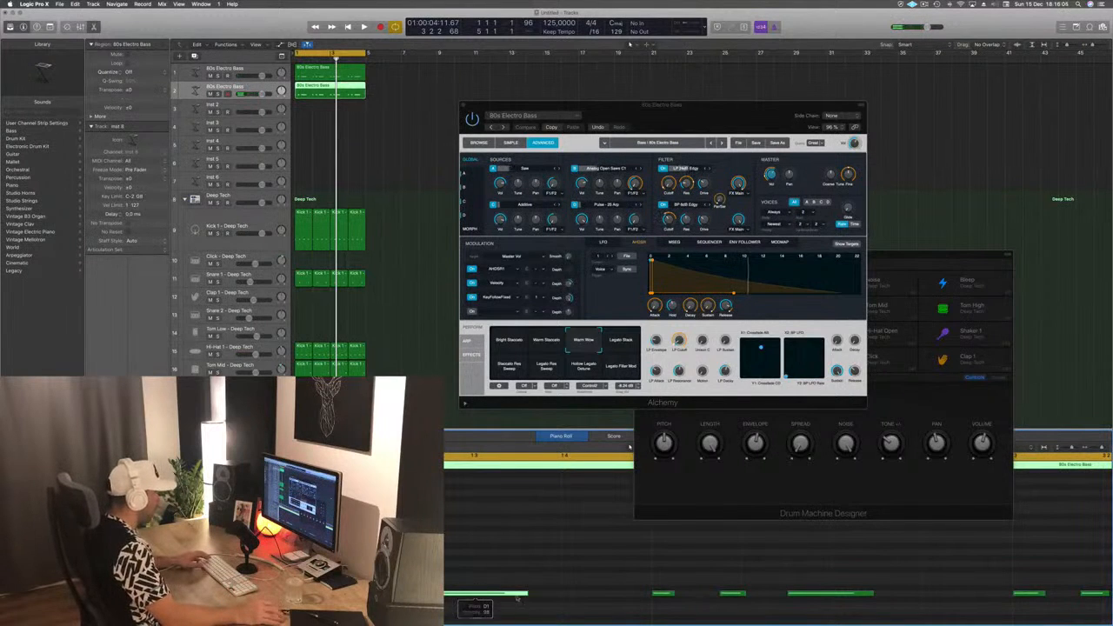
- Shift the first bar's long note later and delete the two short notes in every bar of the copied bass region
left_click_drag(518, 598, 564, 598)
left_click_drag(460, 574, 408, 610)
scroll(499, 593, "down", 5)
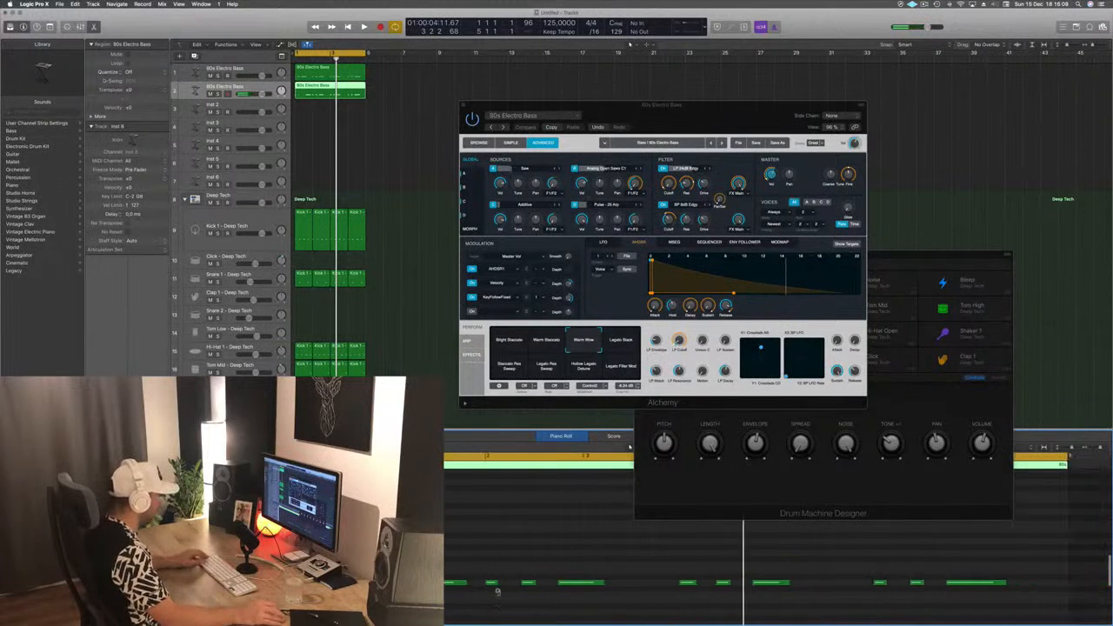
left_click_drag(492, 567, 527, 591)
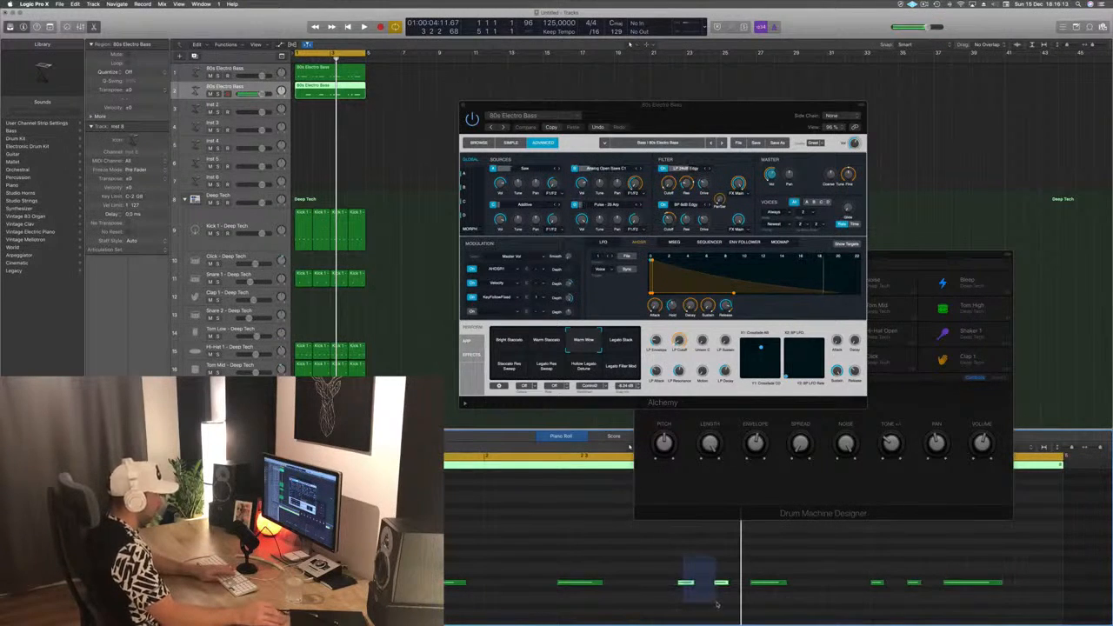
left_click_drag(831, 565, 922, 586)
key("Delete")
- Shift the long bass notes in bars 2 to 4 later and extend the notes of all four bars to matching lengths
left_click_drag(551, 569, 1061, 603)
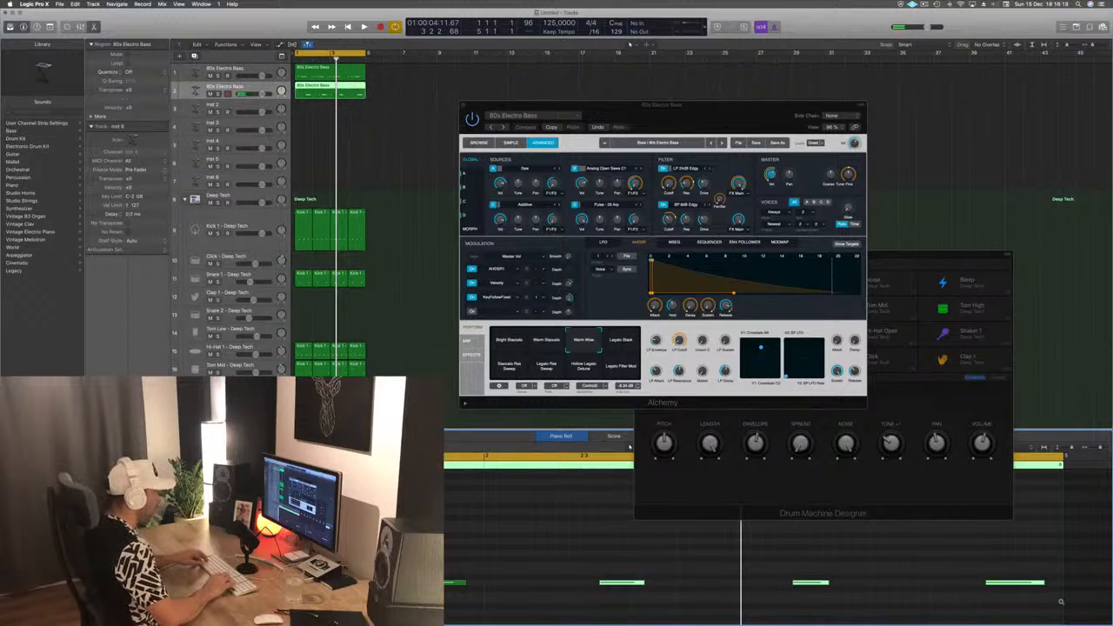
key("space")
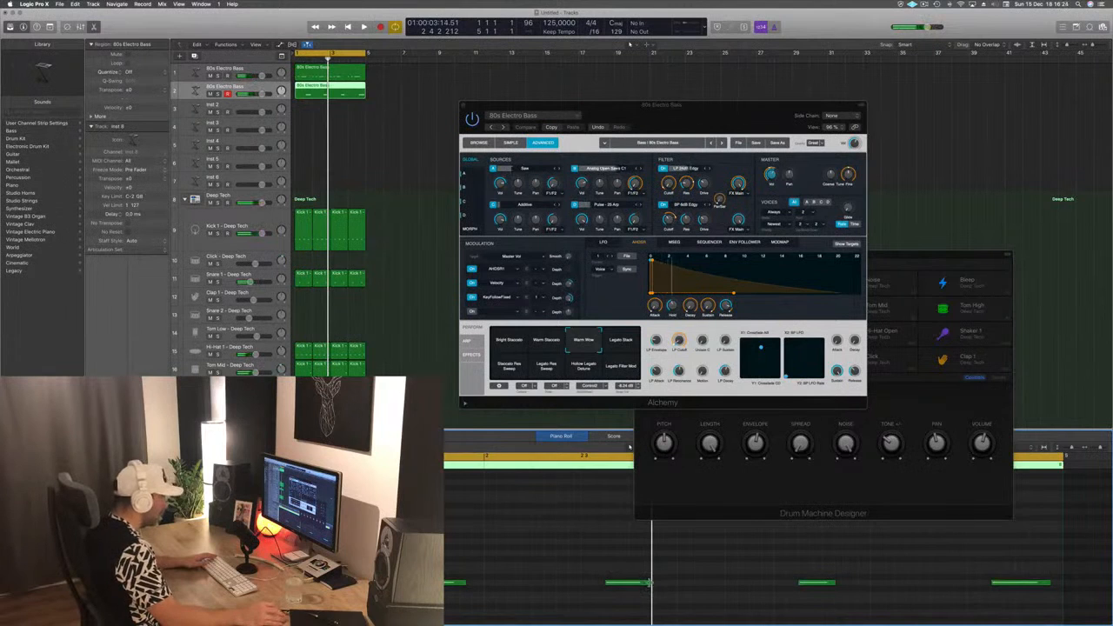
left_click_drag(649, 582, 660, 584)
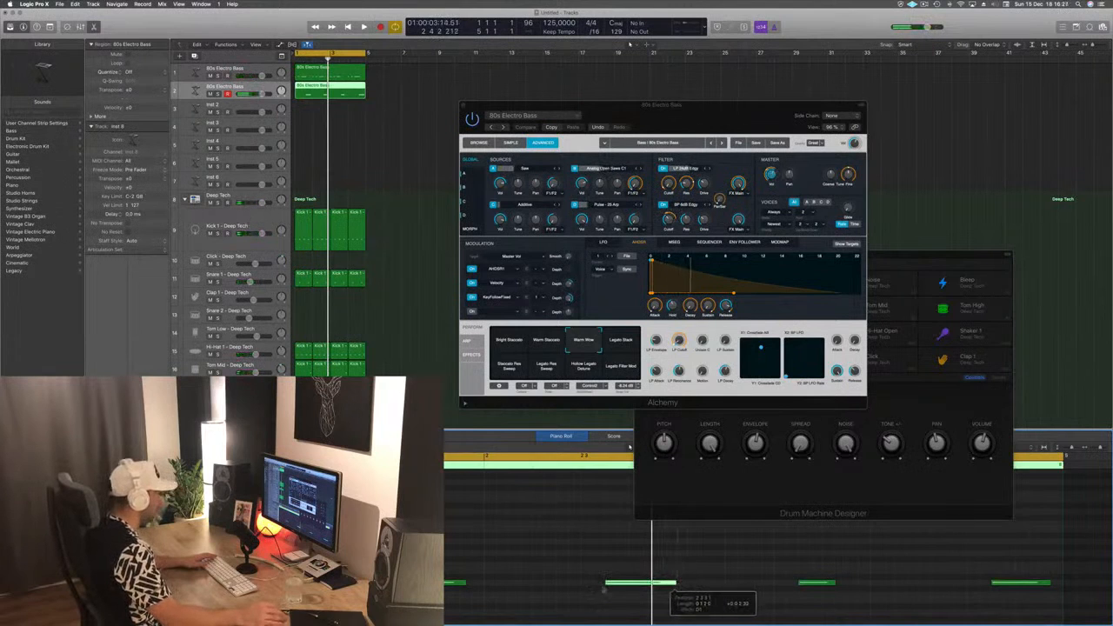
left_click_drag(465, 581, 480, 585)
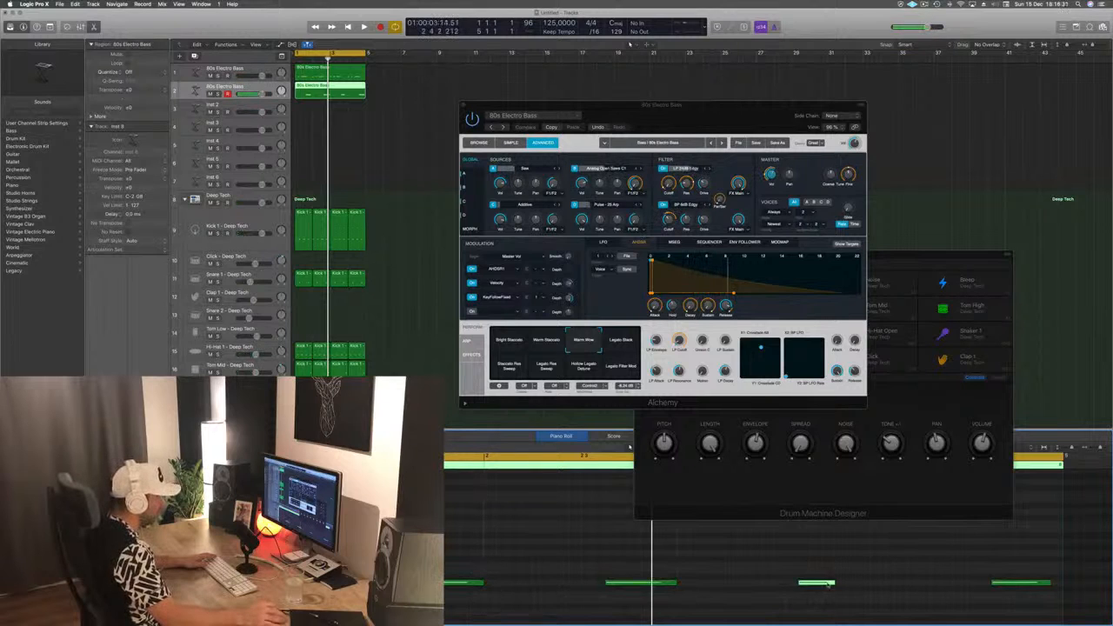
left_click_drag(832, 582, 863, 585)
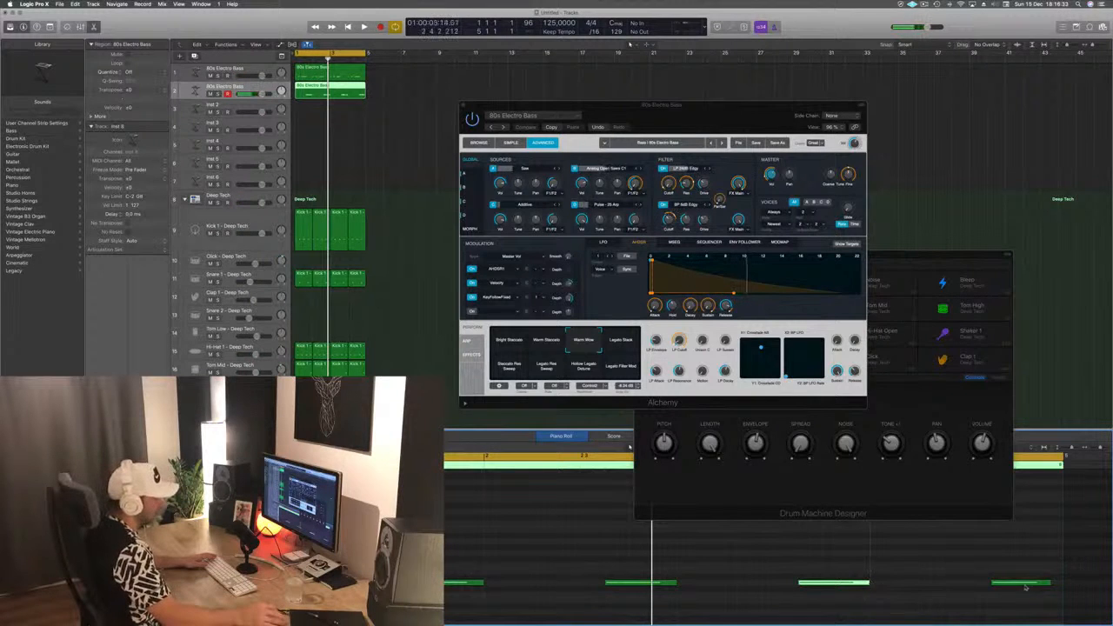
left_click_drag(1050, 584, 1059, 582)
- Play the loop with the edited second bass part, move the Alchemy window, and select the second 80s Electro Bass track
key("space")
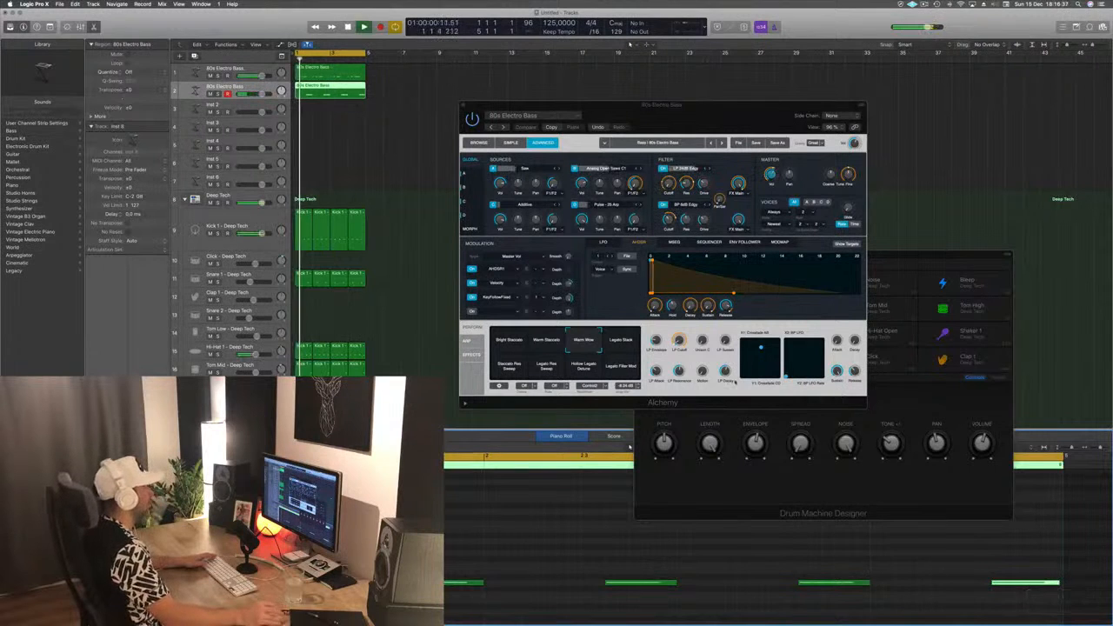
left_click_drag(728, 132, 671, 96)
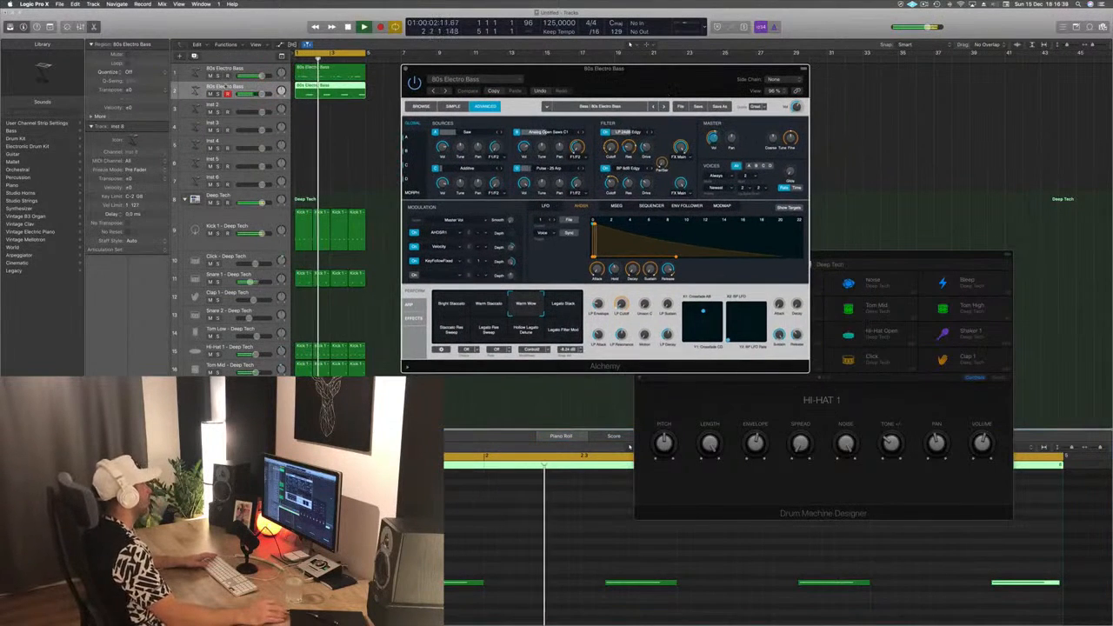
left_click(224, 87)
key("space")
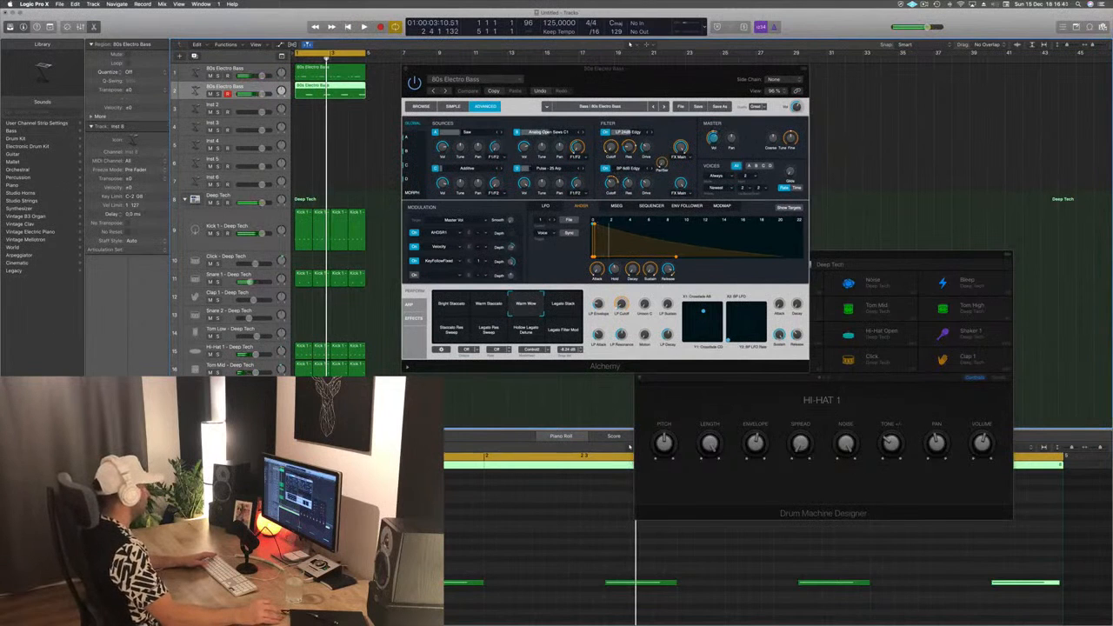
- Open the second 80s Electro Bass track's Alchemy in place of the first track's window and show its preset browser
double_click(197, 91)
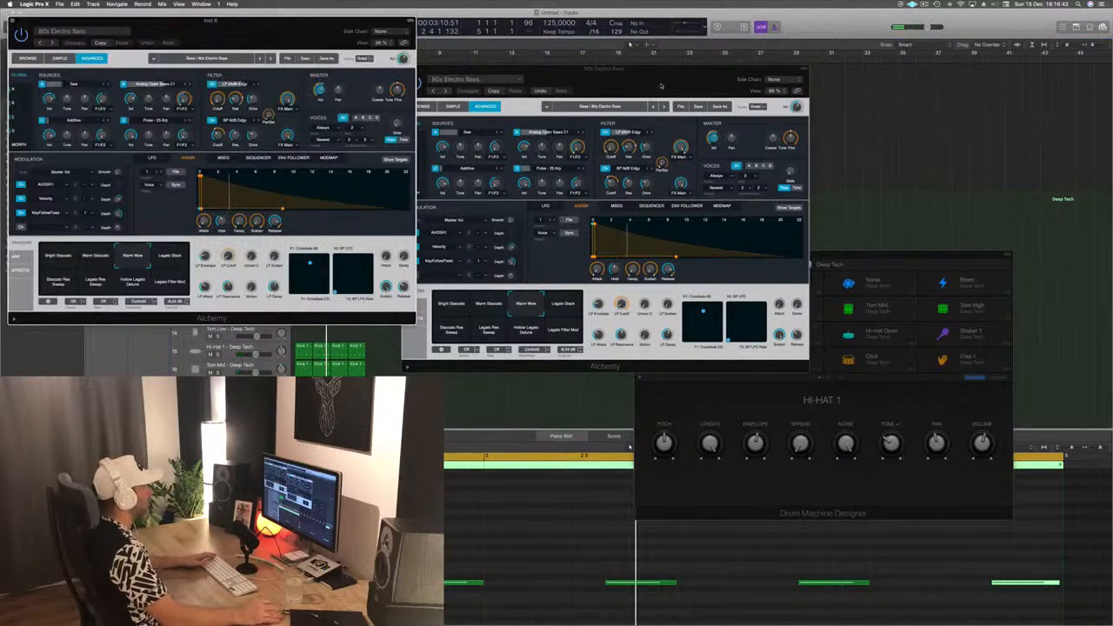
left_click_drag(439, 68, 506, 66)
left_click(473, 67)
left_click_drag(279, 23, 829, 83)
key("space")
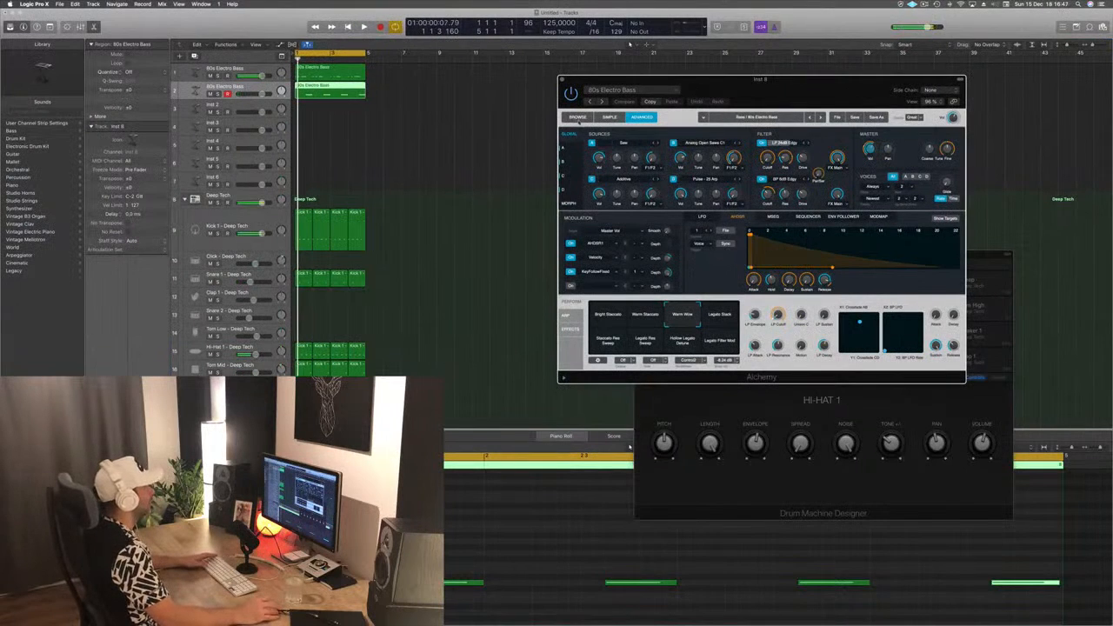
left_click(577, 118)
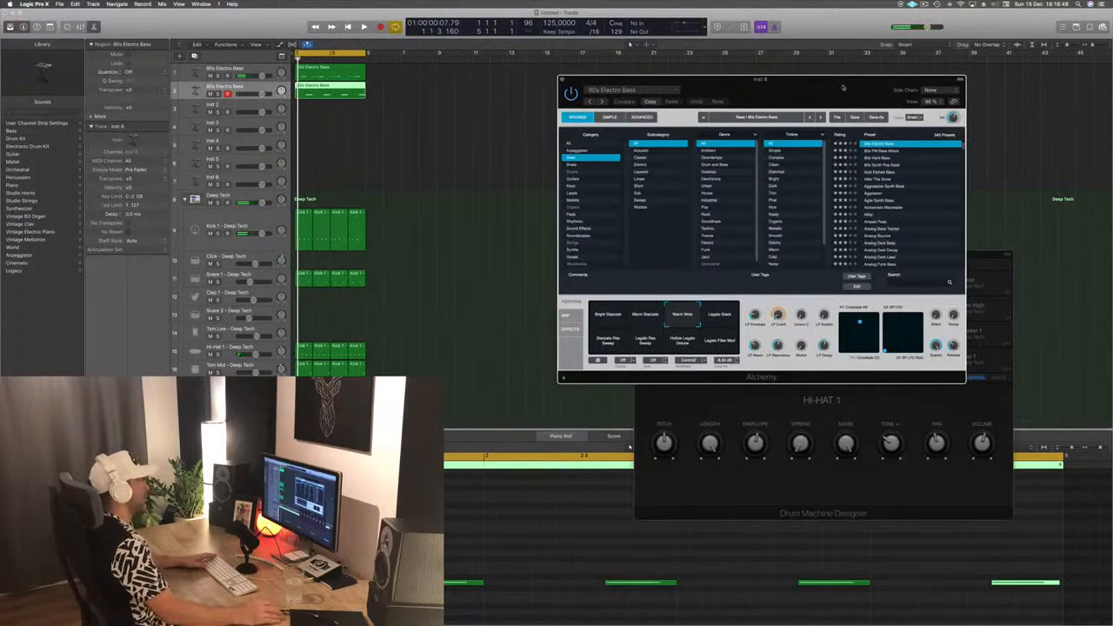
left_click_drag(842, 87, 742, 75)
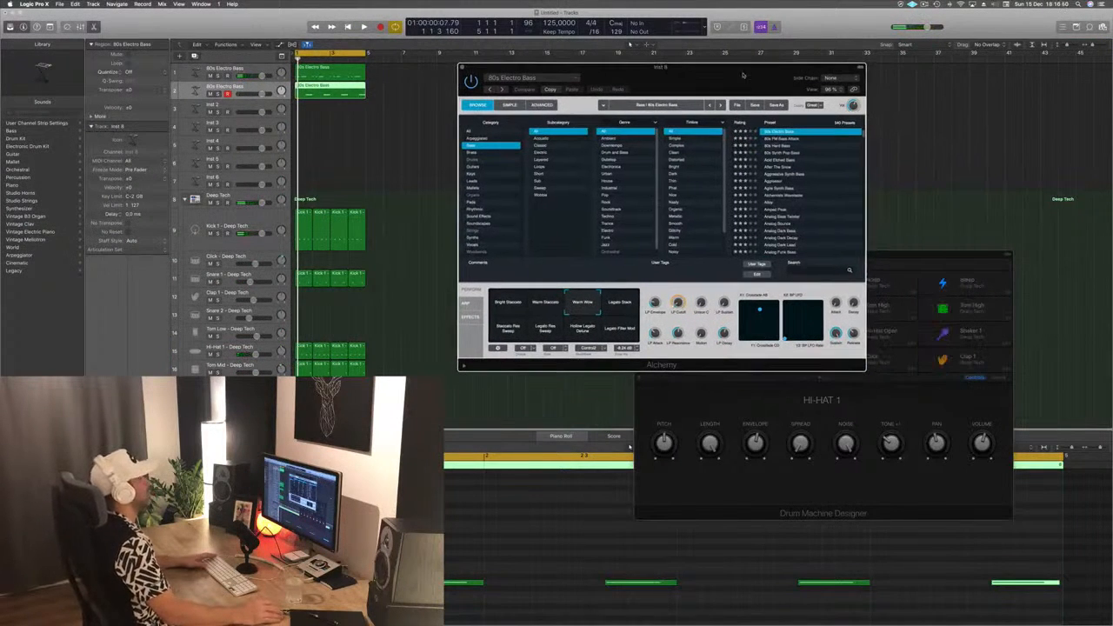
- Try the After The Snow and Acid Etched Bass presets on the second bass track and play the loop
left_click(785, 167)
left_click(782, 153)
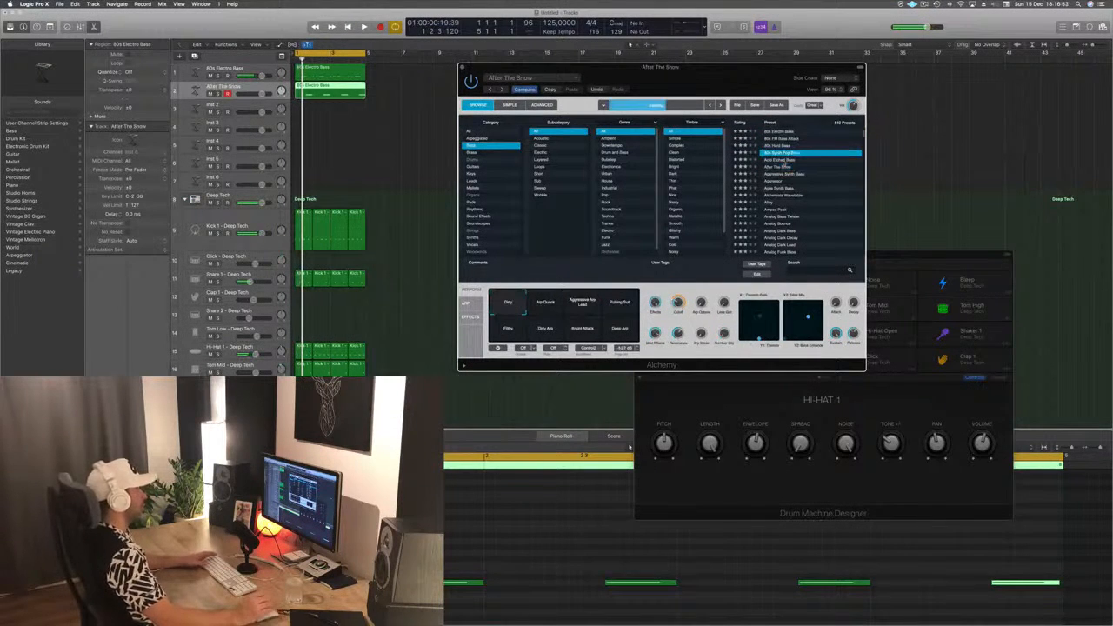
left_click(779, 161)
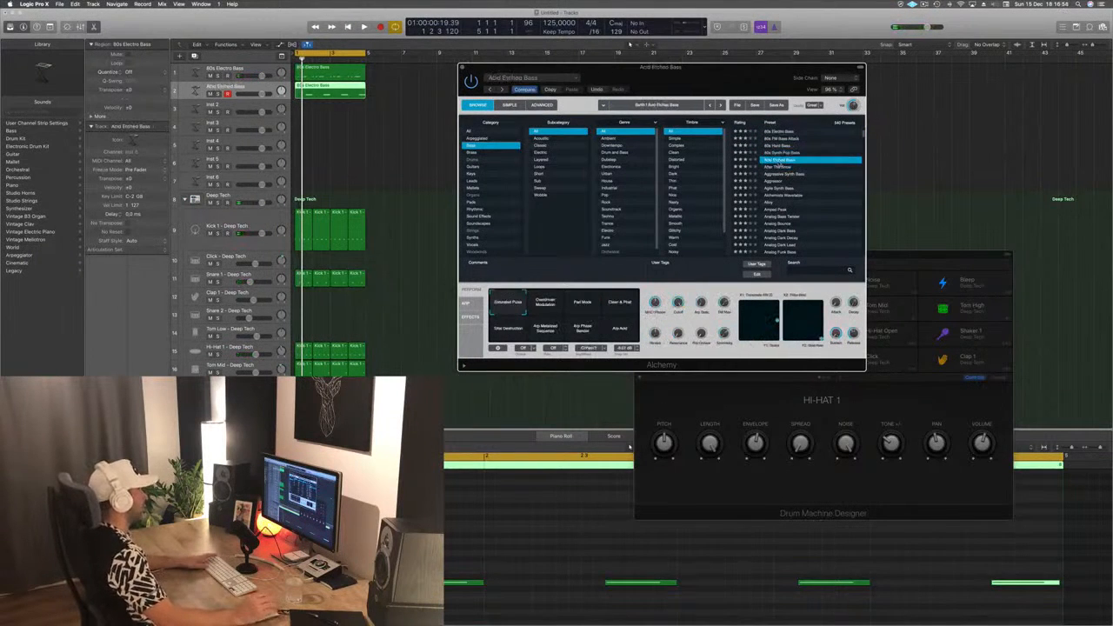
key("space")
left_click_drag(692, 84, 728, 93)
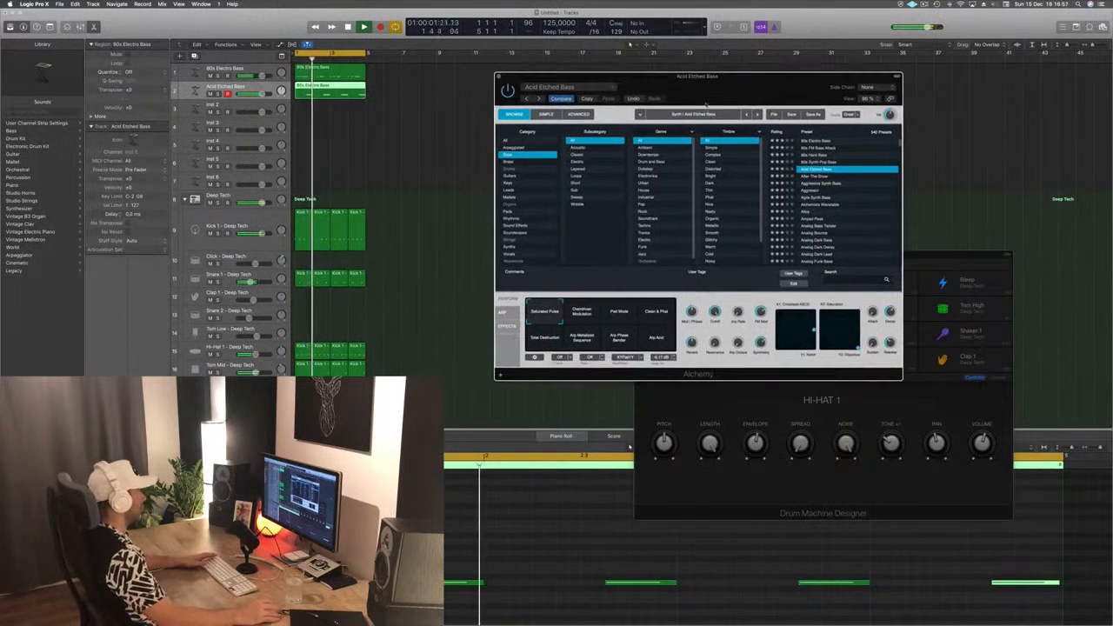
- Select all notes of the second bass region and transpose them up one octave
left_click(510, 573)
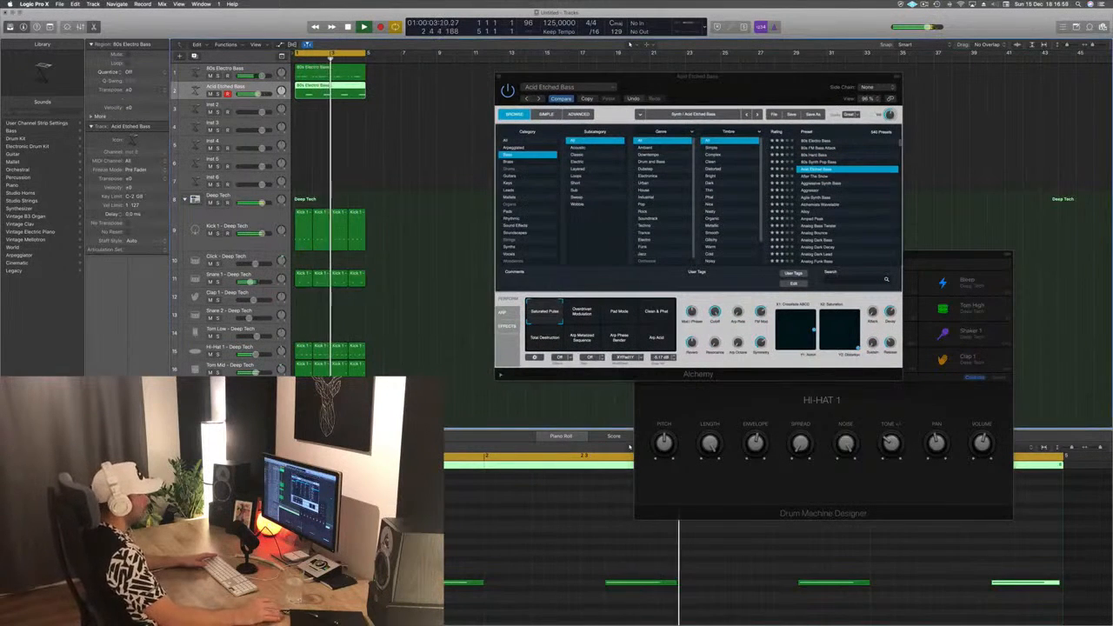
left_click(511, 574)
key("super+a")
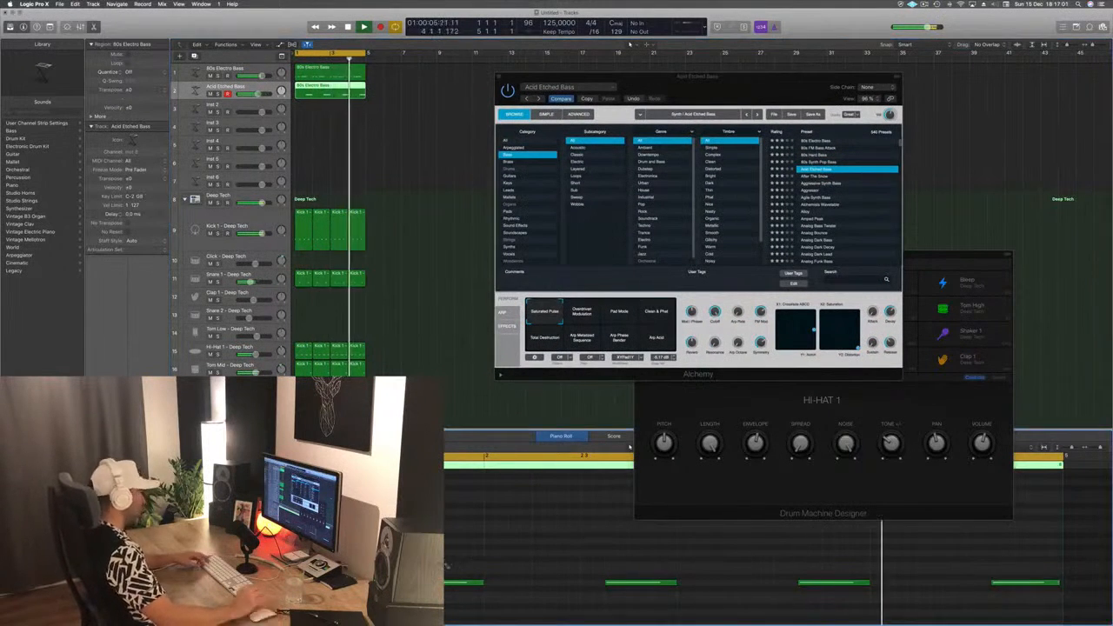
key("alt+shift+Up")
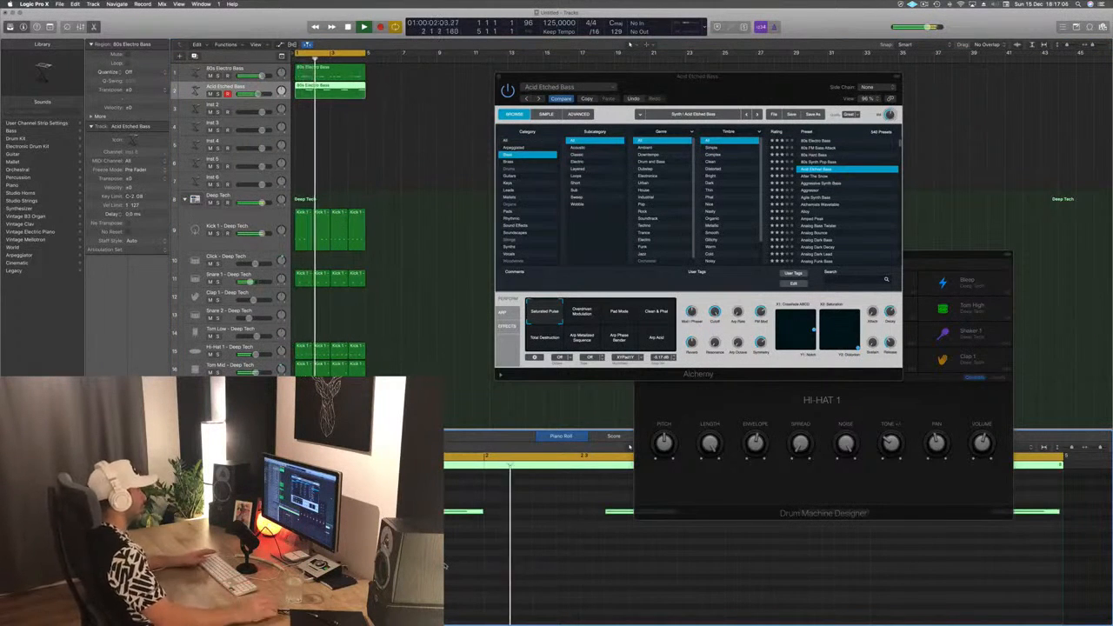
- Audition the After The Snow and Aggressor bass presets in Alchemy, and load Agile Synth Bass for the second bass track
left_click_drag(758, 93, 659, 138)
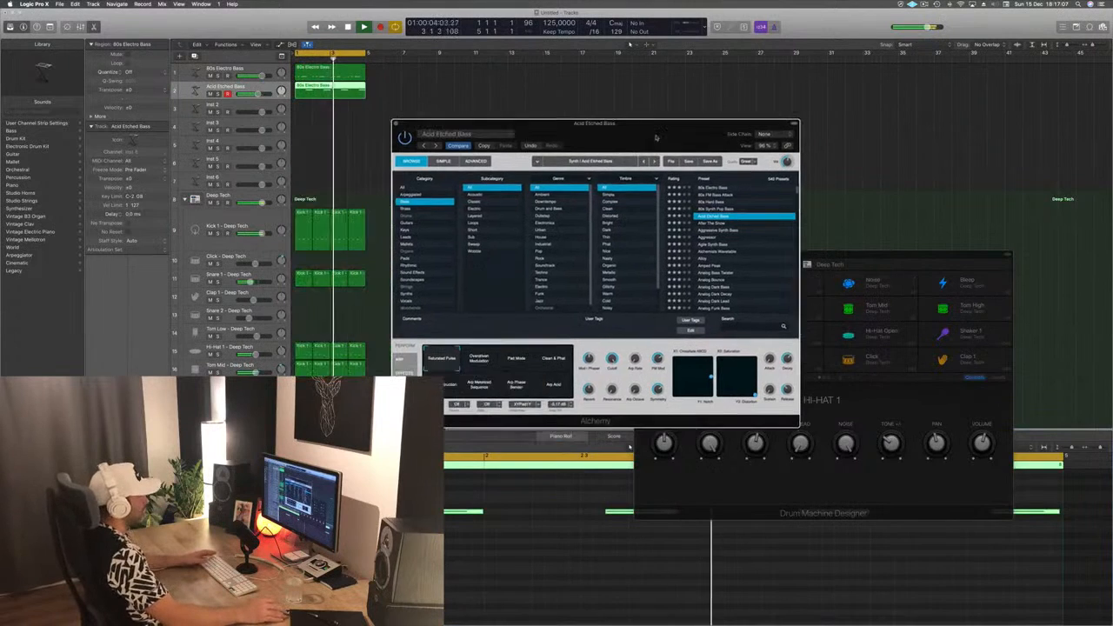
left_click(753, 223)
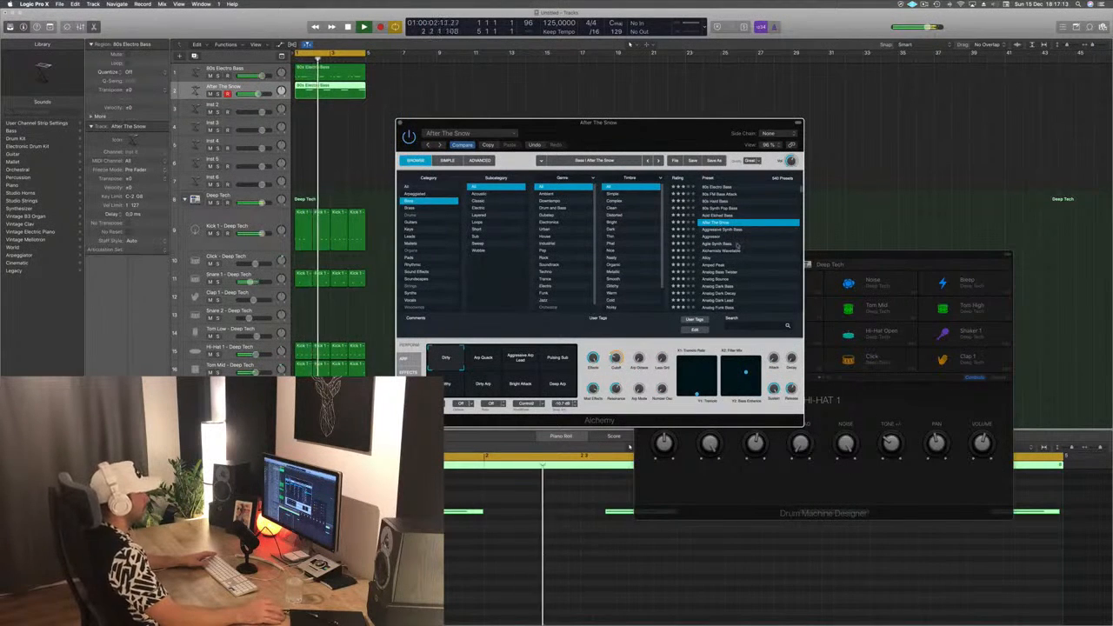
left_click(724, 237)
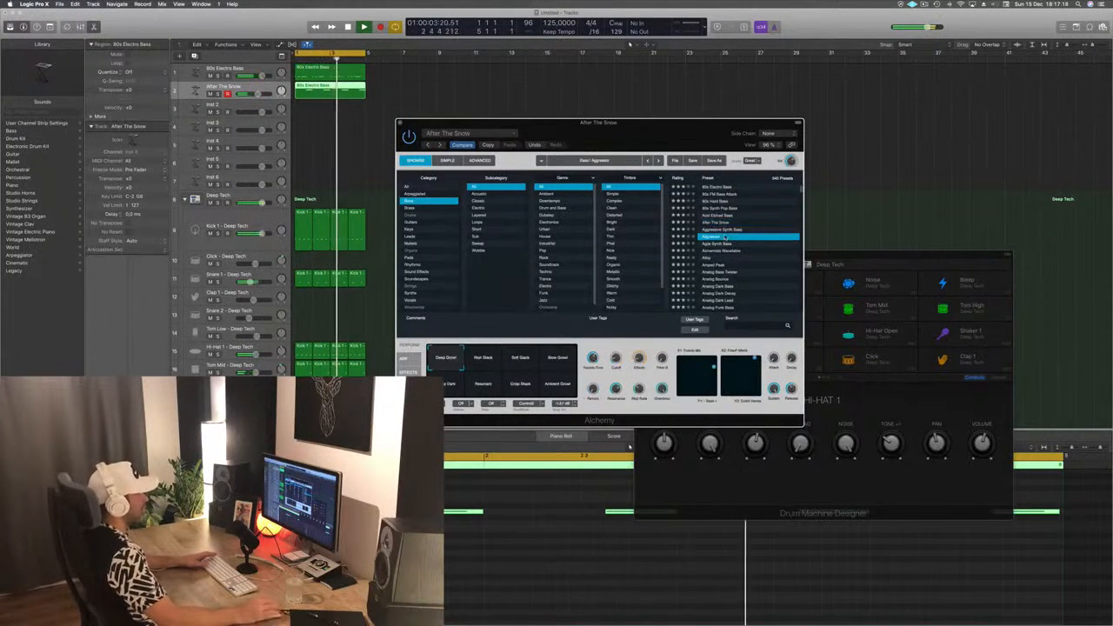
left_click(724, 243)
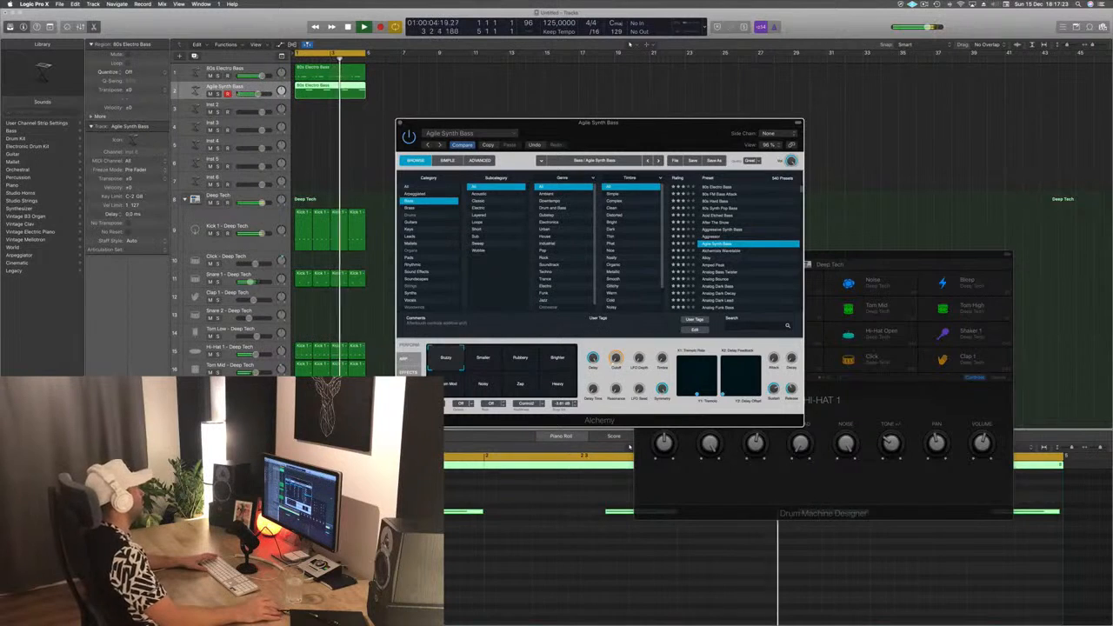
left_click(228, 86)
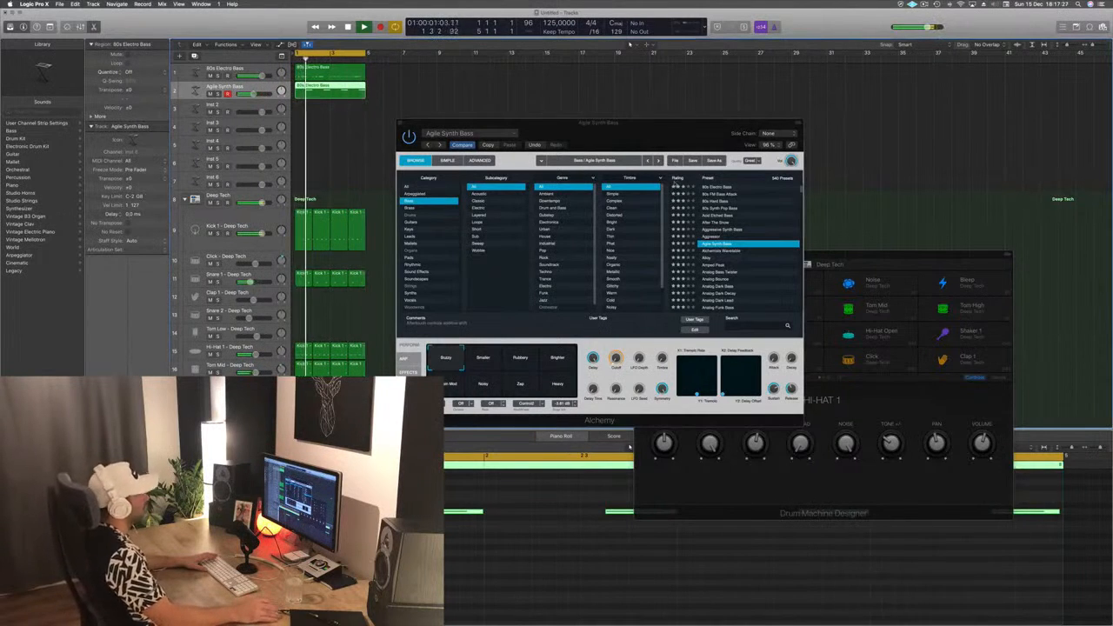
left_click_drag(666, 137, 684, 127)
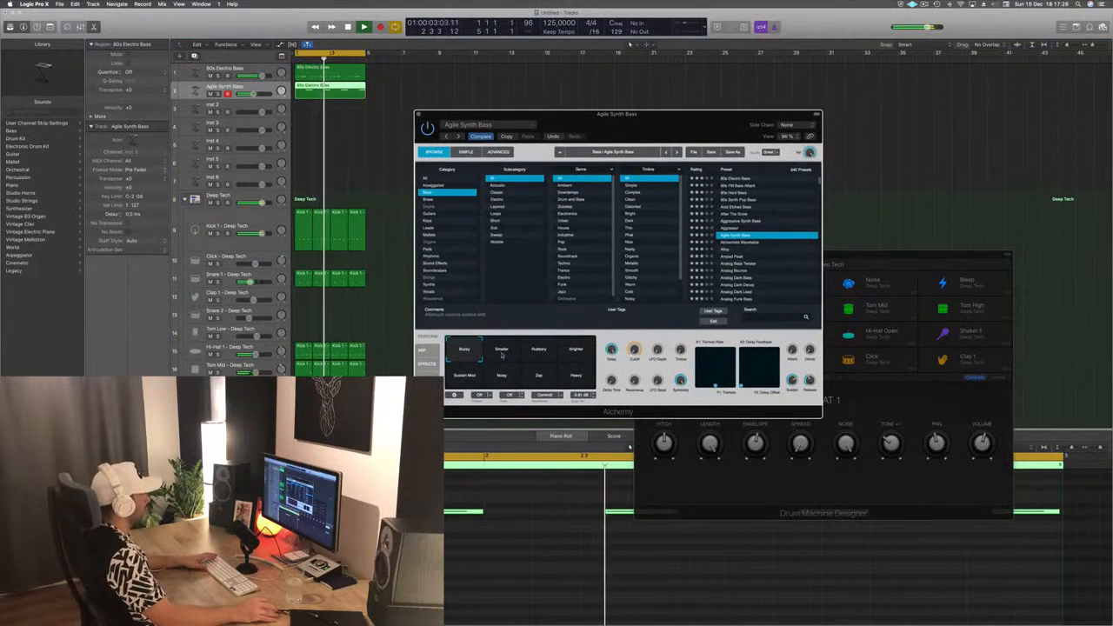
- Audition the Smaller, Rubbery, Brighter, Sustain Mod, Noisy, Zap and Heavy variations of Agile Synth Bass, and return to Buzzy
left_click(502, 351)
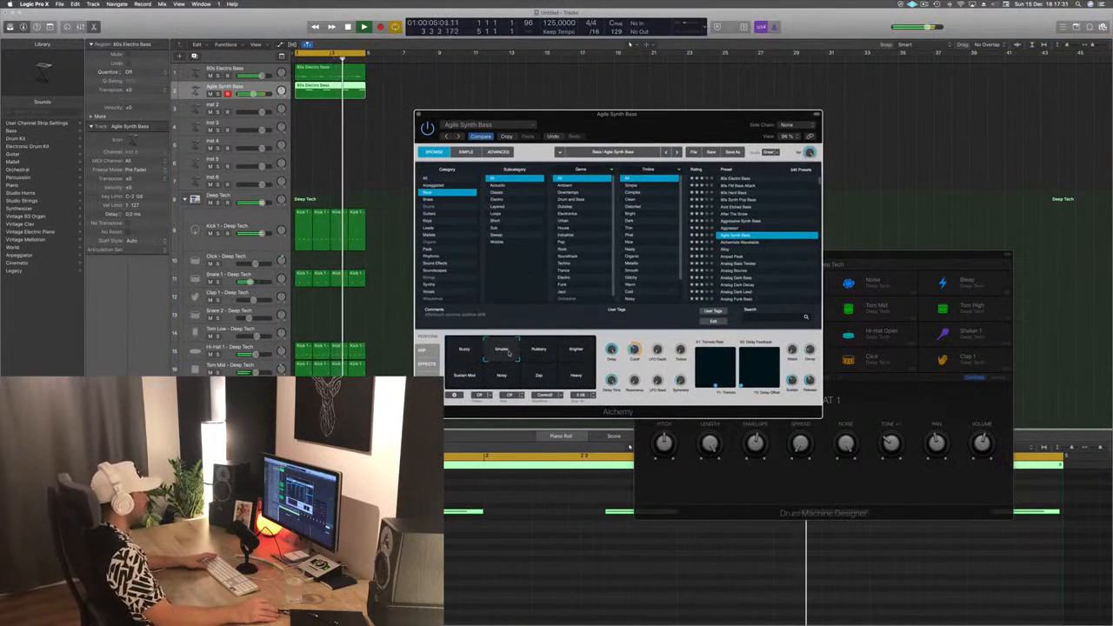
left_click(474, 351)
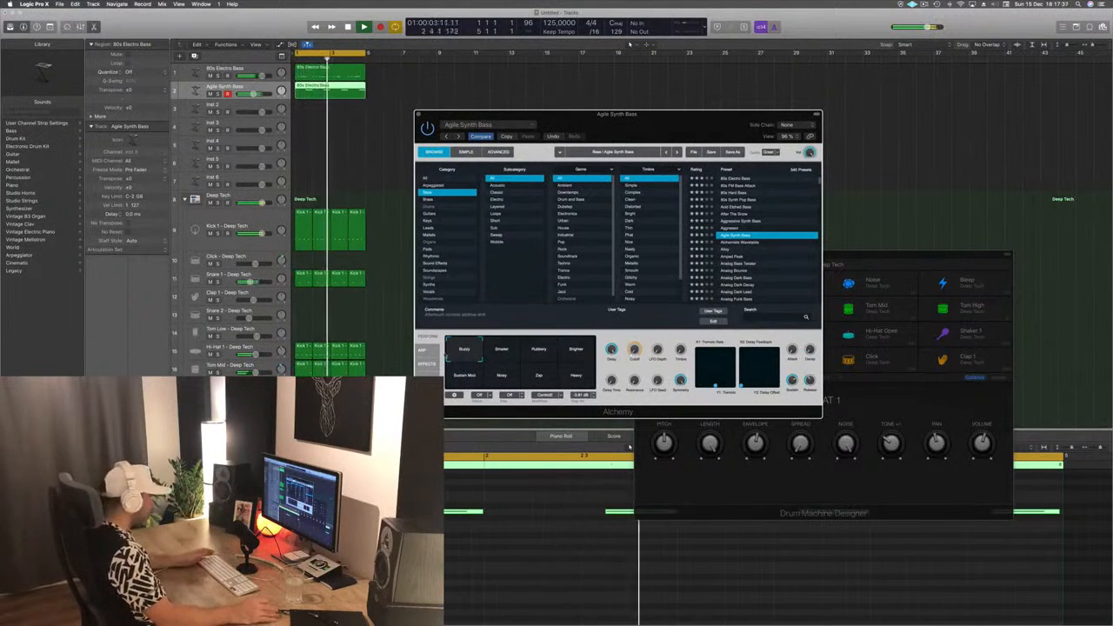
left_click(532, 349)
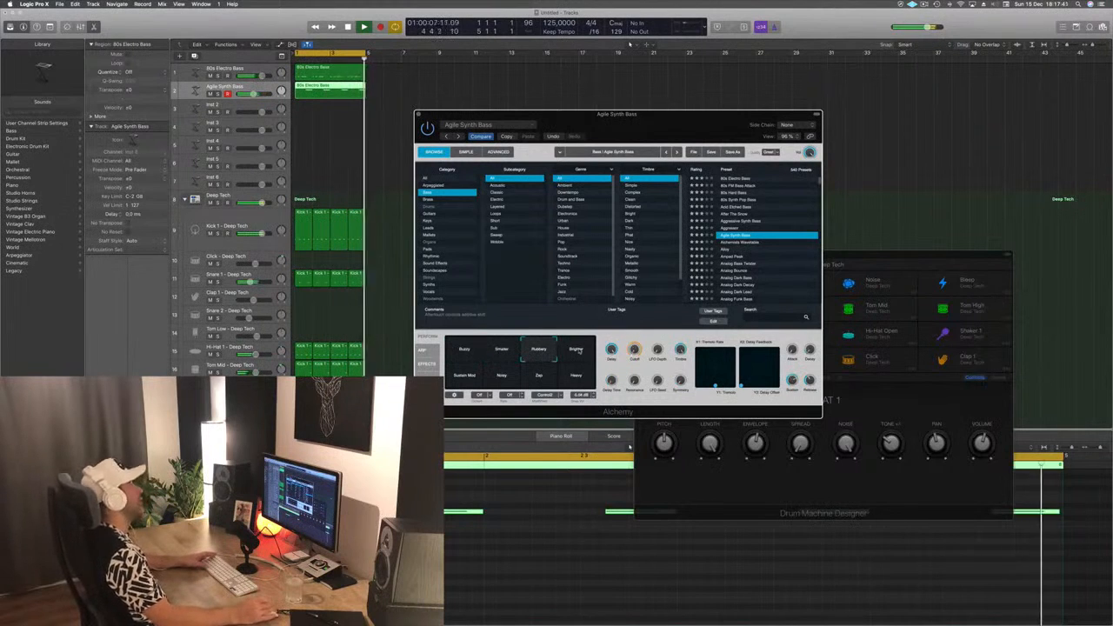
left_click(576, 350)
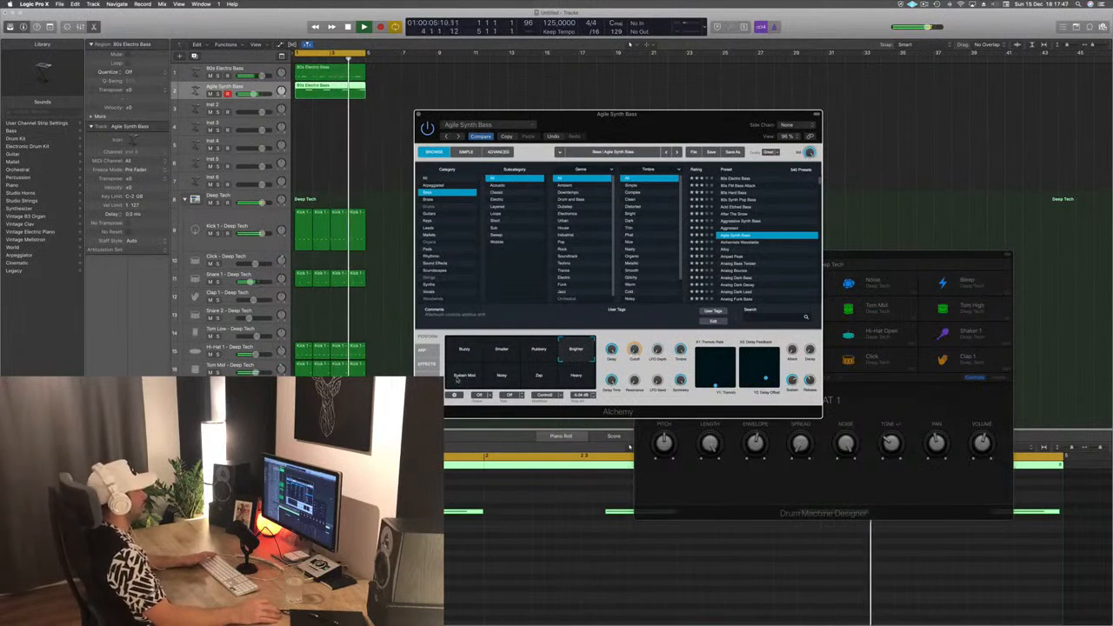
left_click(458, 377)
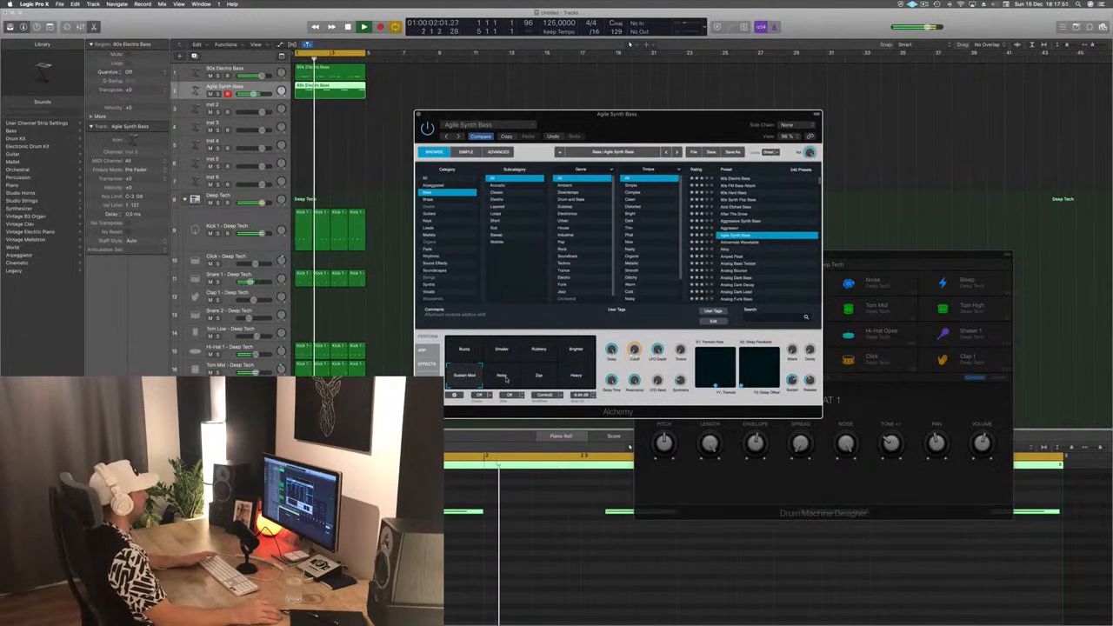
left_click(505, 377)
left_click(539, 378)
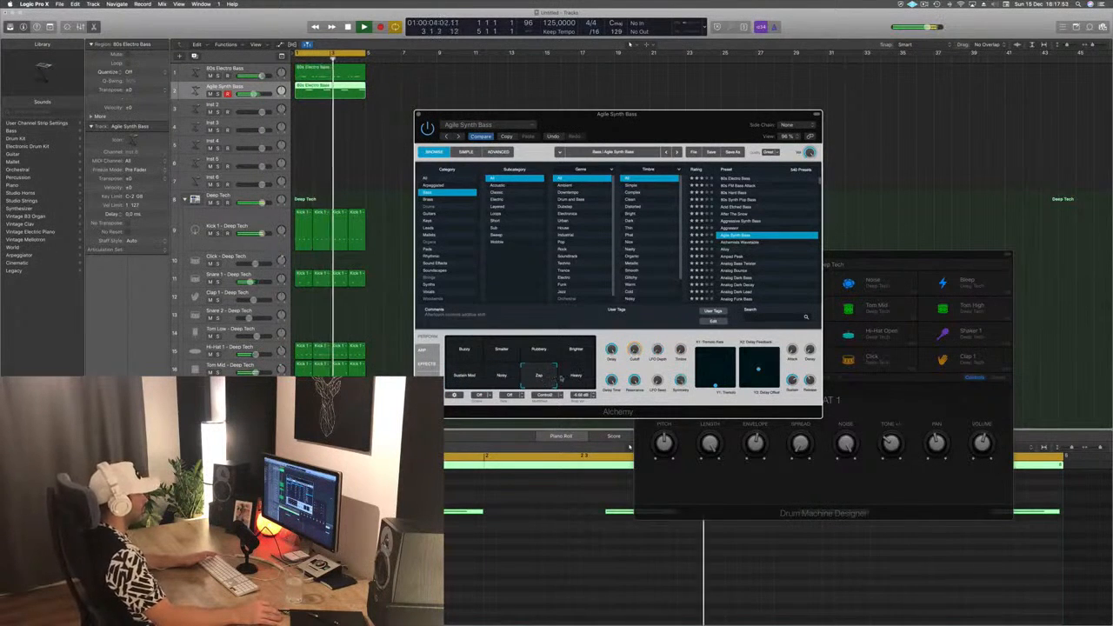
left_click(566, 376)
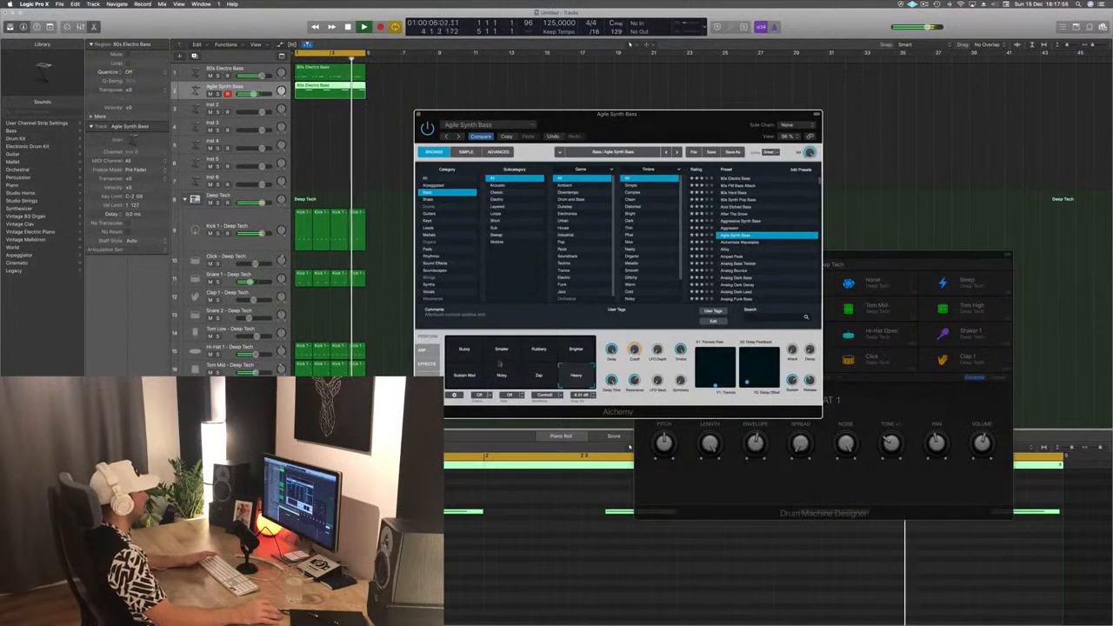
left_click(464, 351)
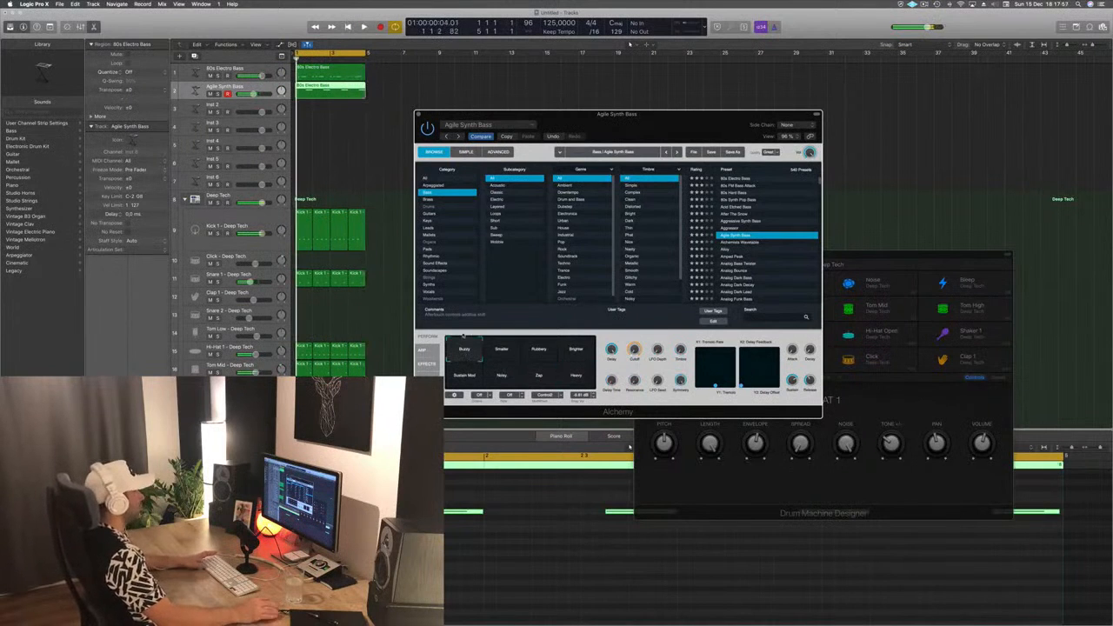
- Play the loop with the Agile Synth Bass sound and close its Alchemy window
left_click_drag(676, 119, 654, 114)
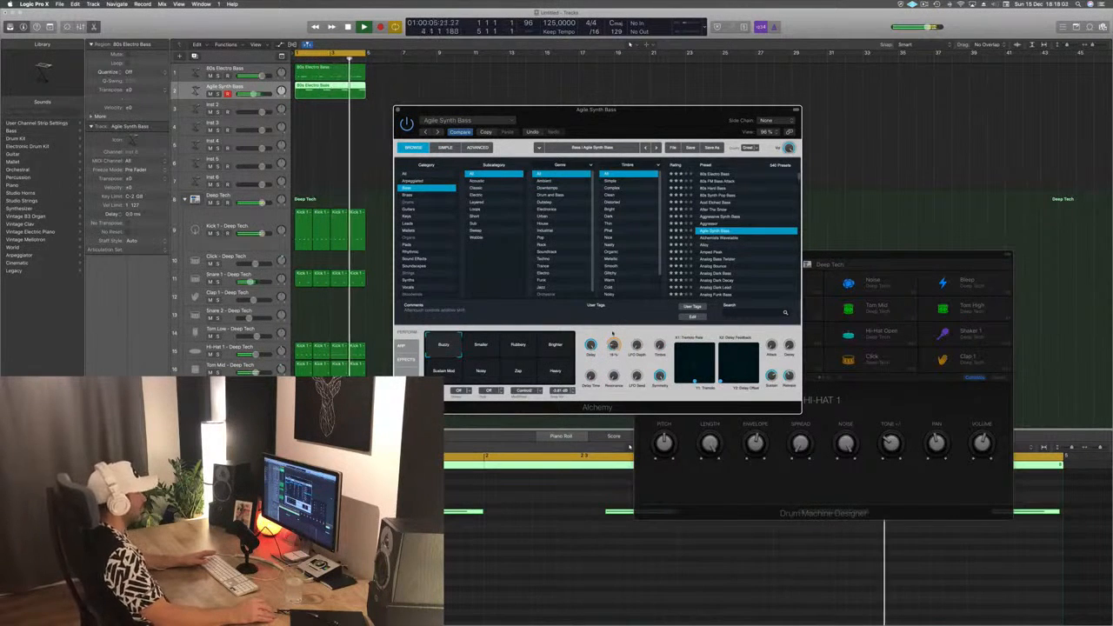
left_click_drag(638, 114, 665, 119)
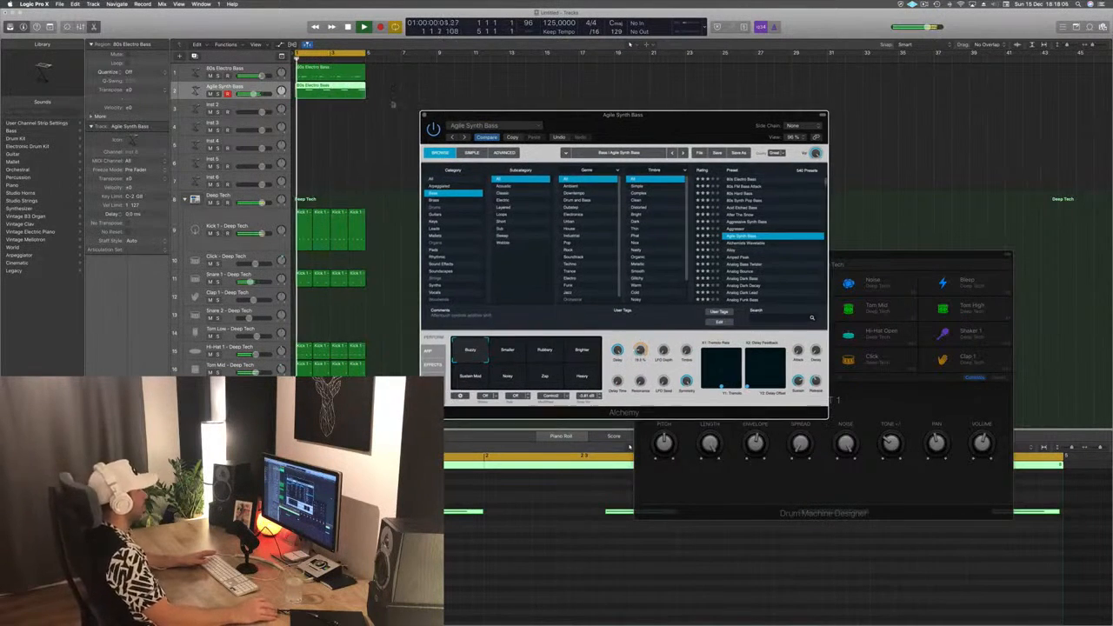
left_click(425, 115)
- Copy the first bar's Hi-Hat 1 region onto the Block track at bar 1
scroll(507, 200, "down", 5)
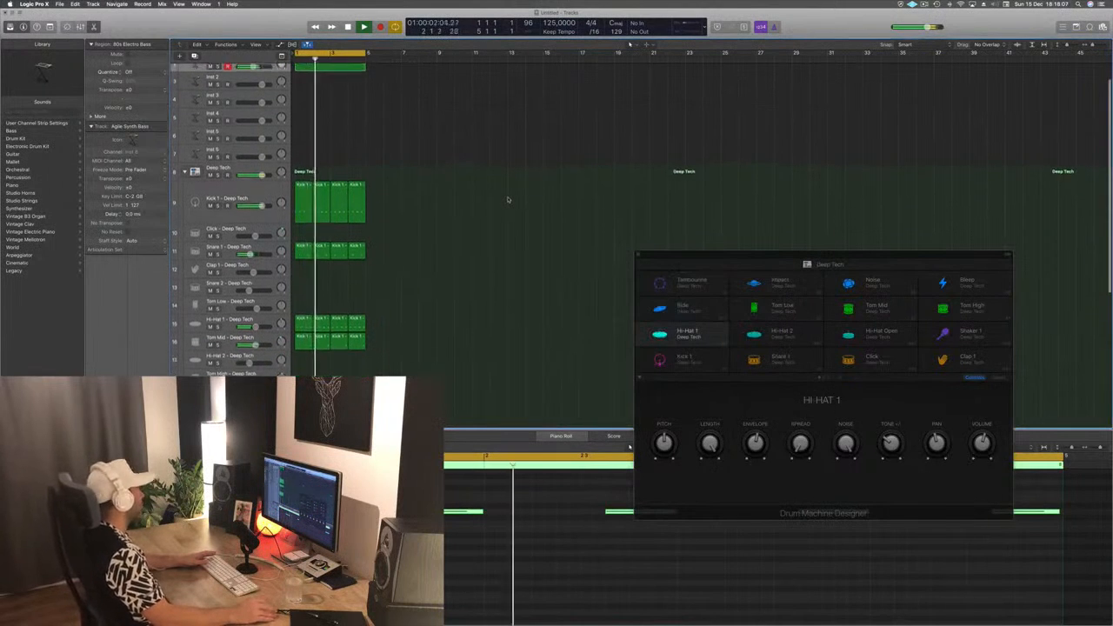
scroll(447, 300, "down", 3)
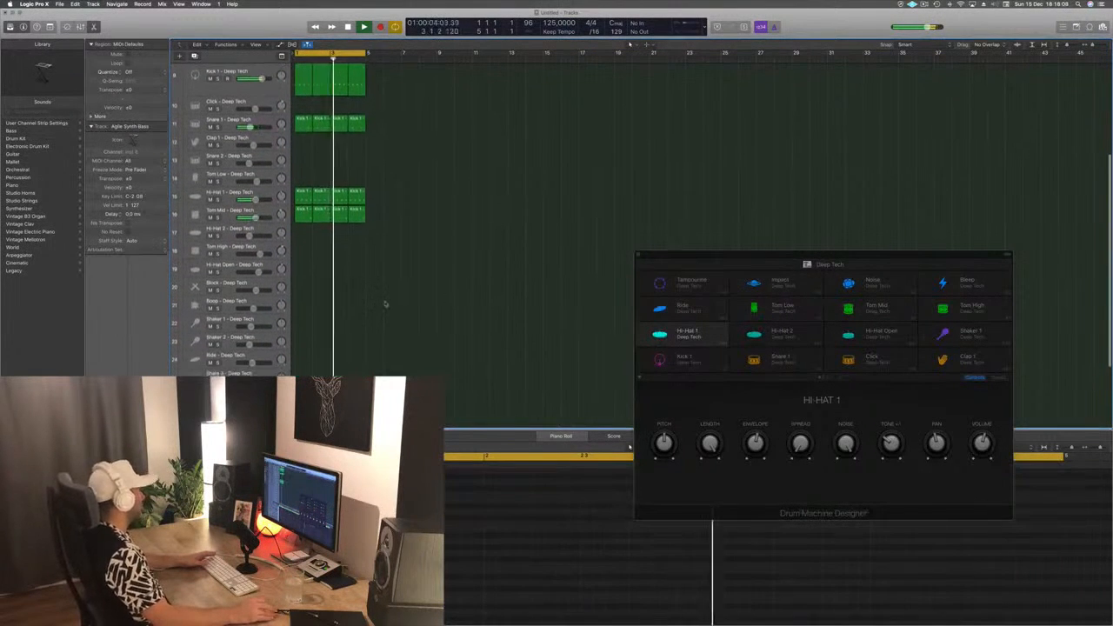
scroll(452, 259, "down", 3)
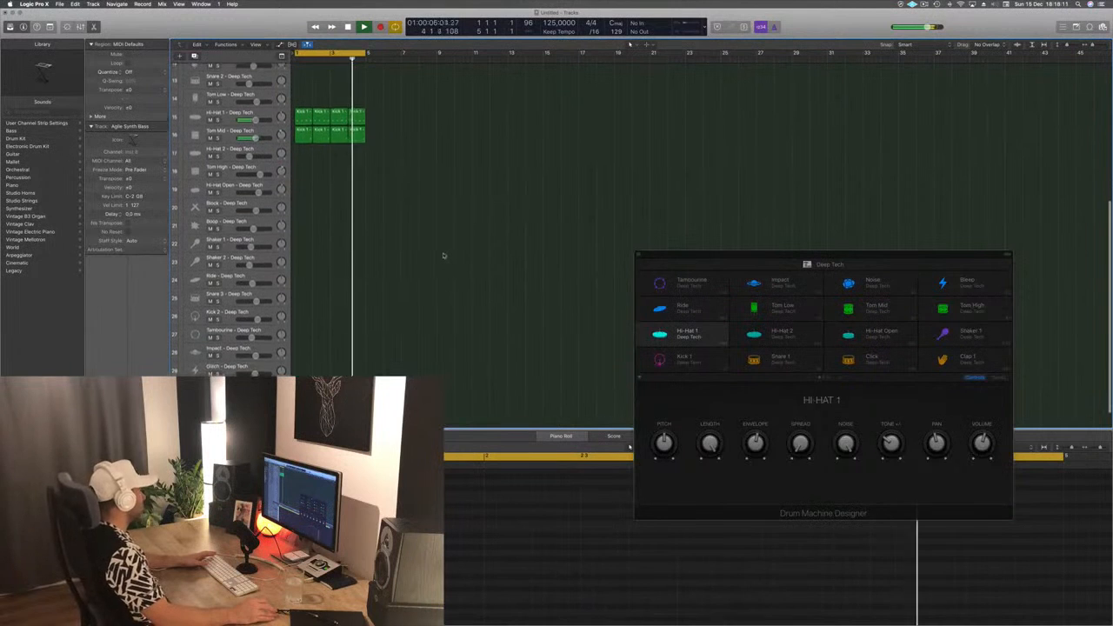
scroll(442, 257, "down", 1)
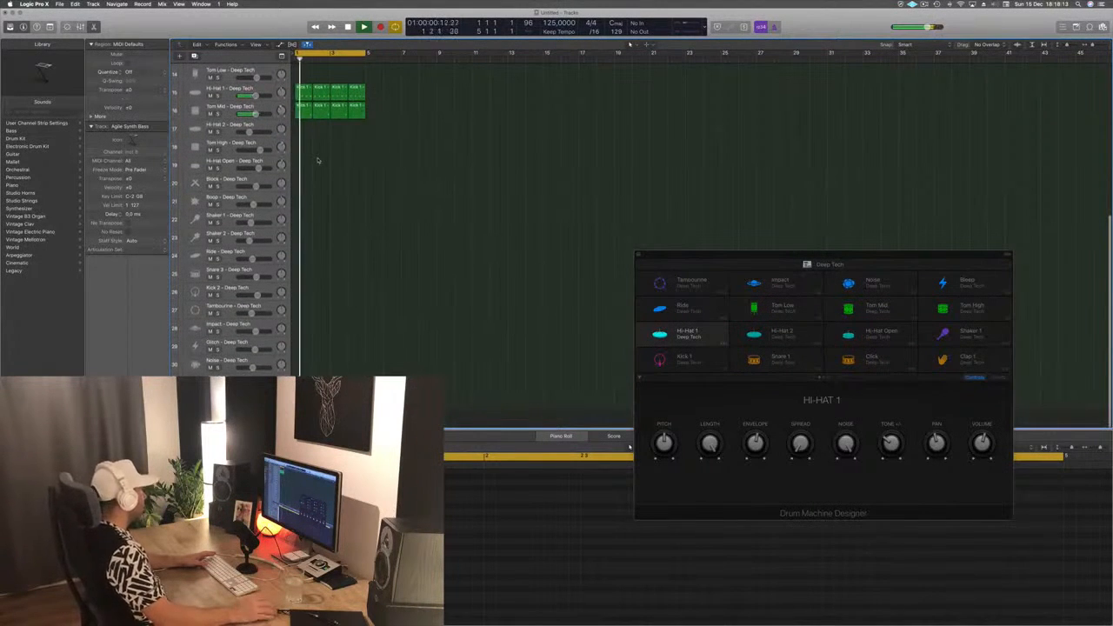
scroll(329, 254, "up", 4)
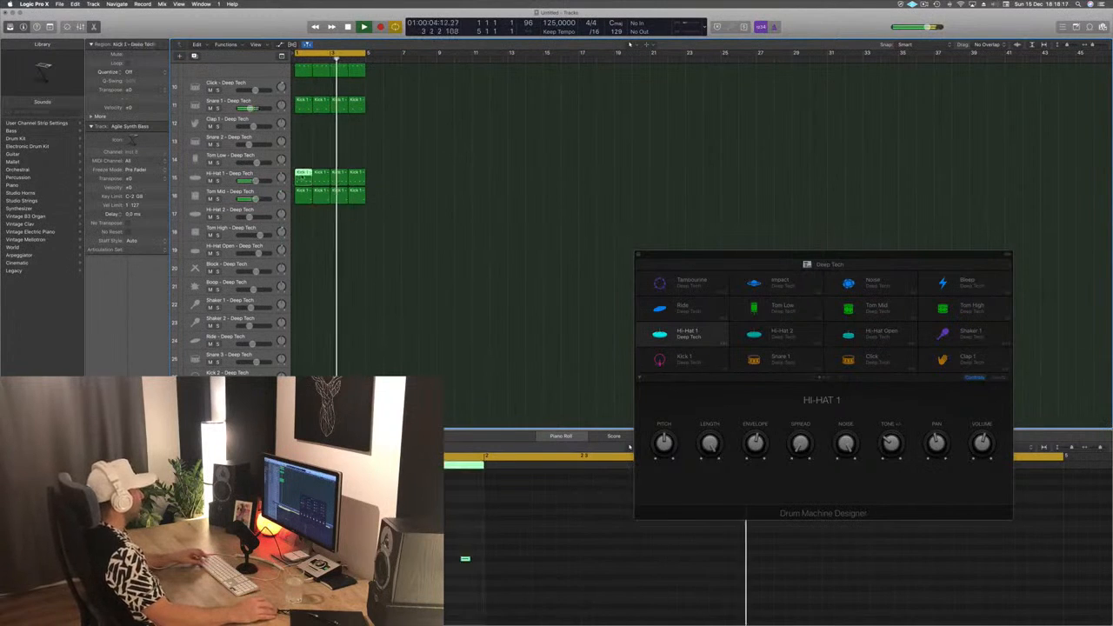
left_click_drag(301, 177, 305, 300)
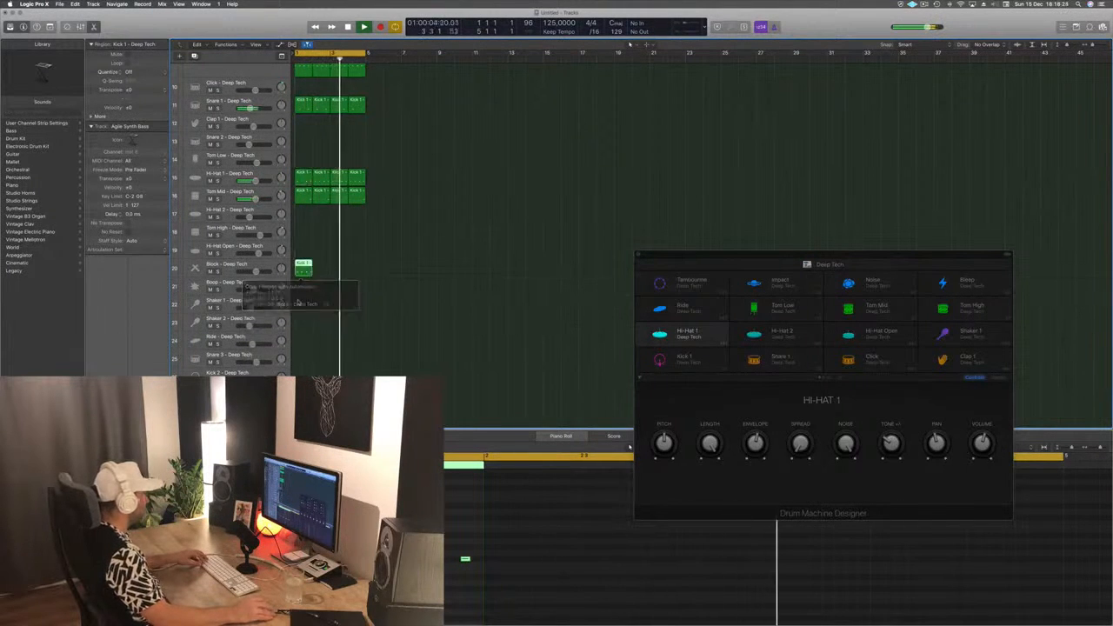
- Select all notes of the copied Block region, transpose them up five semitones, and stop playback after listening
left_click_drag(300, 529, 476, 604)
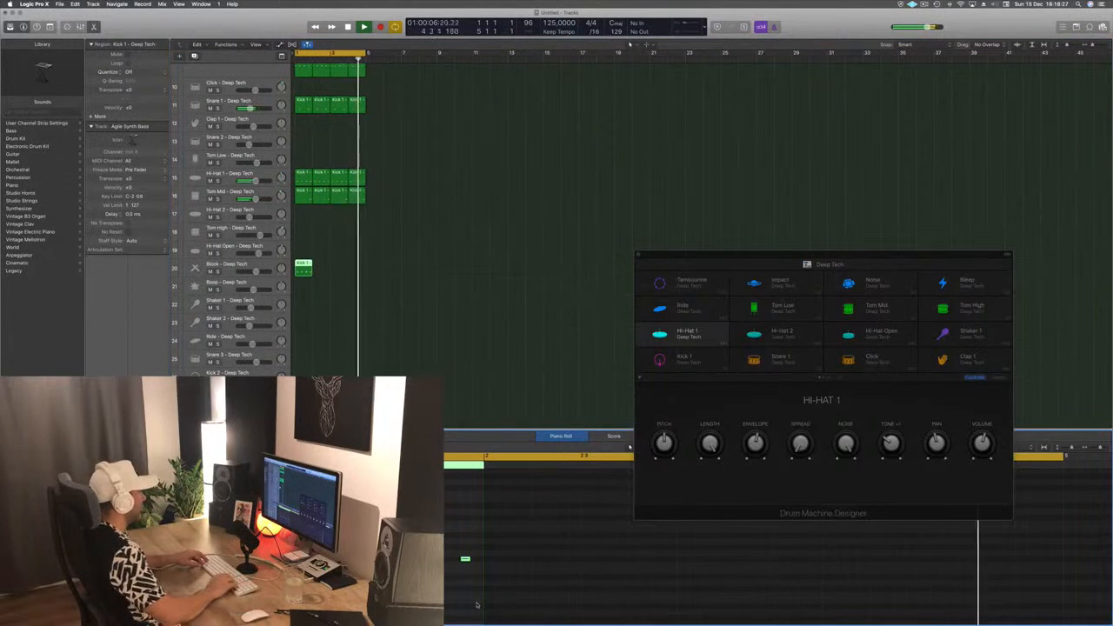
key("alt+Up")
key("alt+Up")
key("alt+Up")
key("alt+Up")
key("alt+Up")
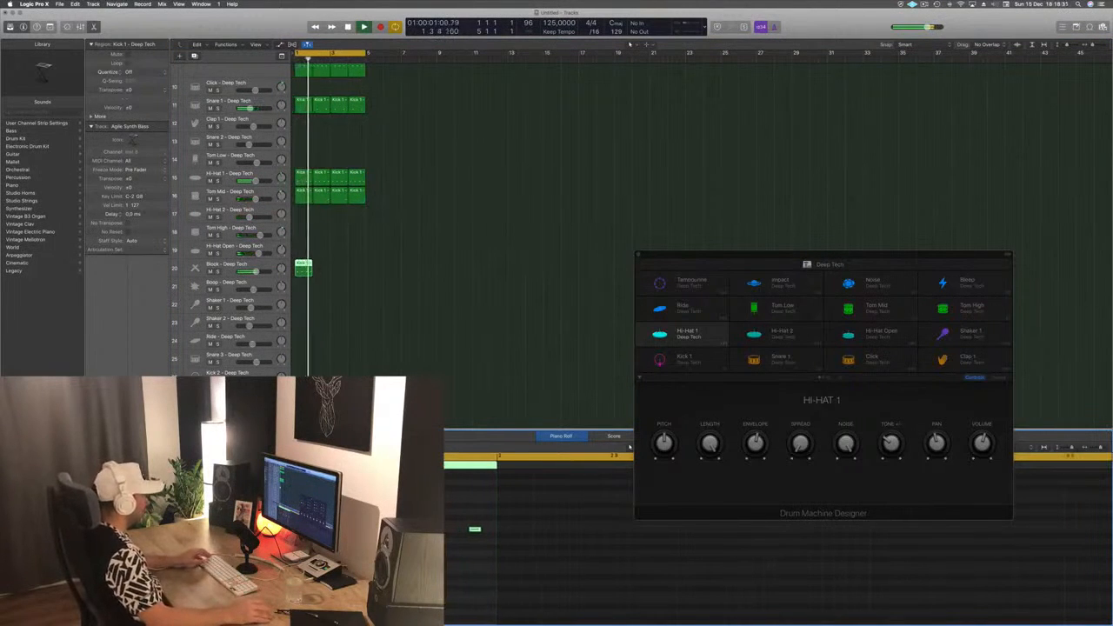
key("space")
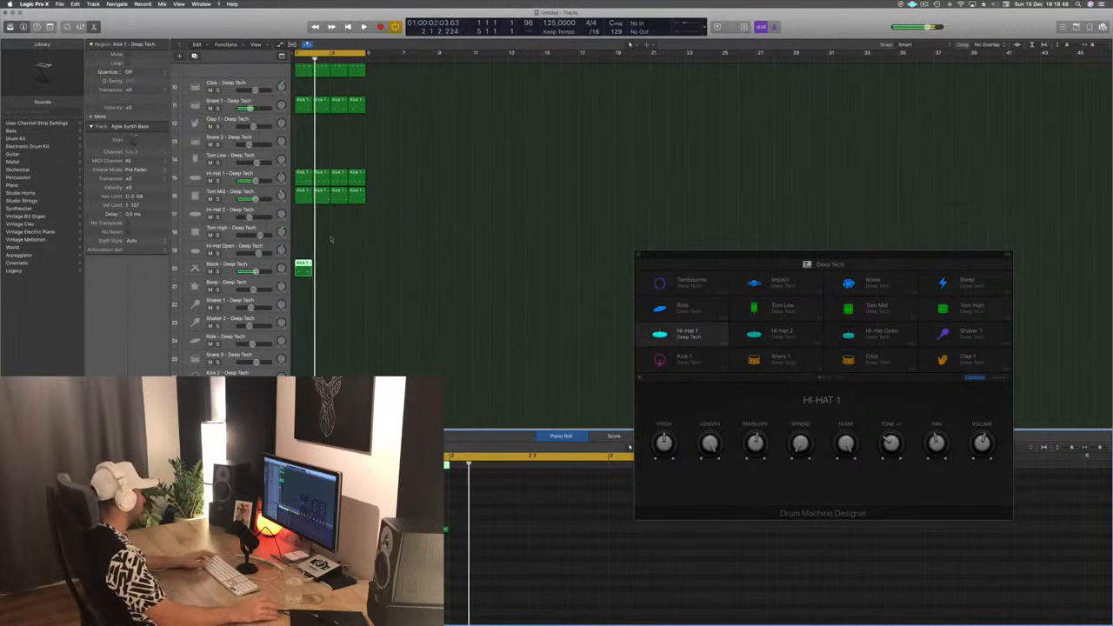
- Repeat the first Block region across bars 2 to 4, play the loop, and select the bar 1 region again
left_click_drag(319, 272, 341, 270)
key("space")
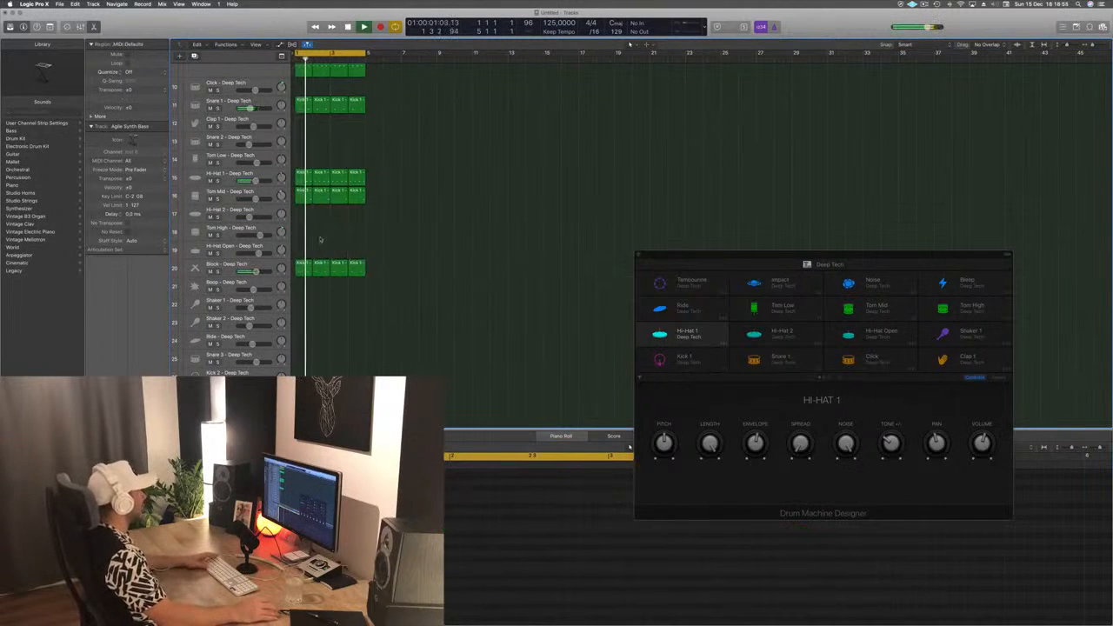
left_click(303, 268)
key("space")
key("space")
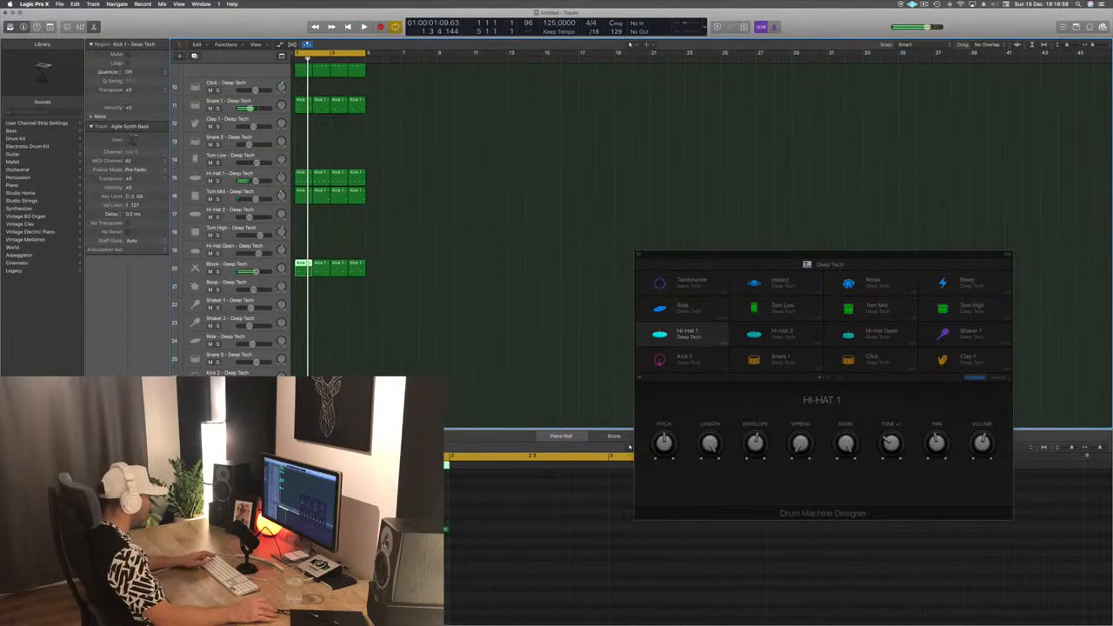
- Audition the bar 1 Block region, delete the copies in bars 2 to 4, and refill those bars from bar 1
key("Tab")
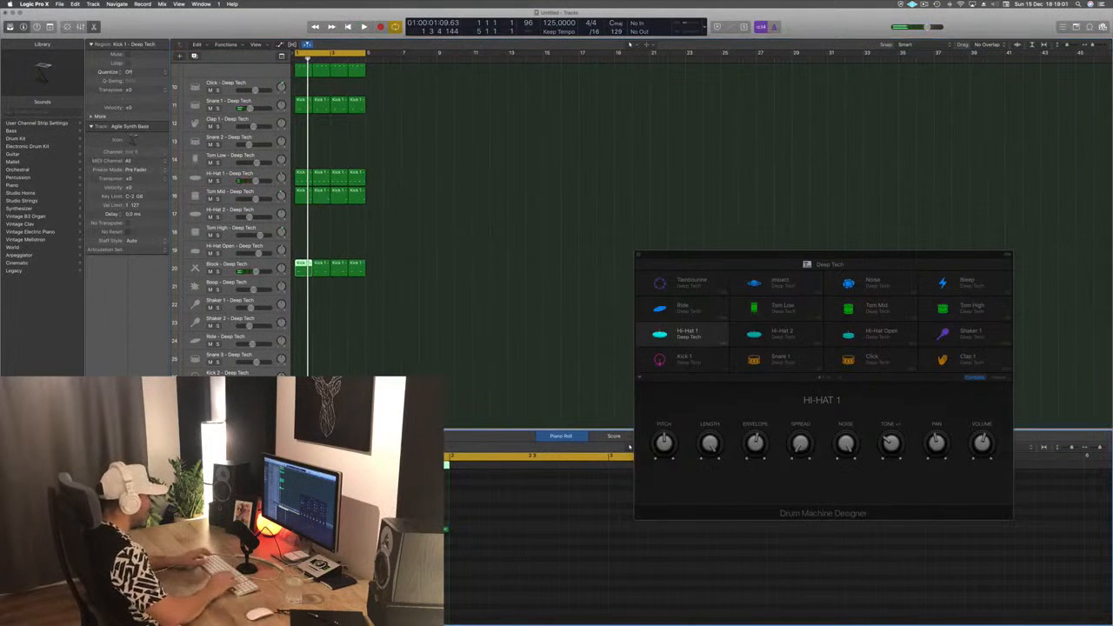
key("space")
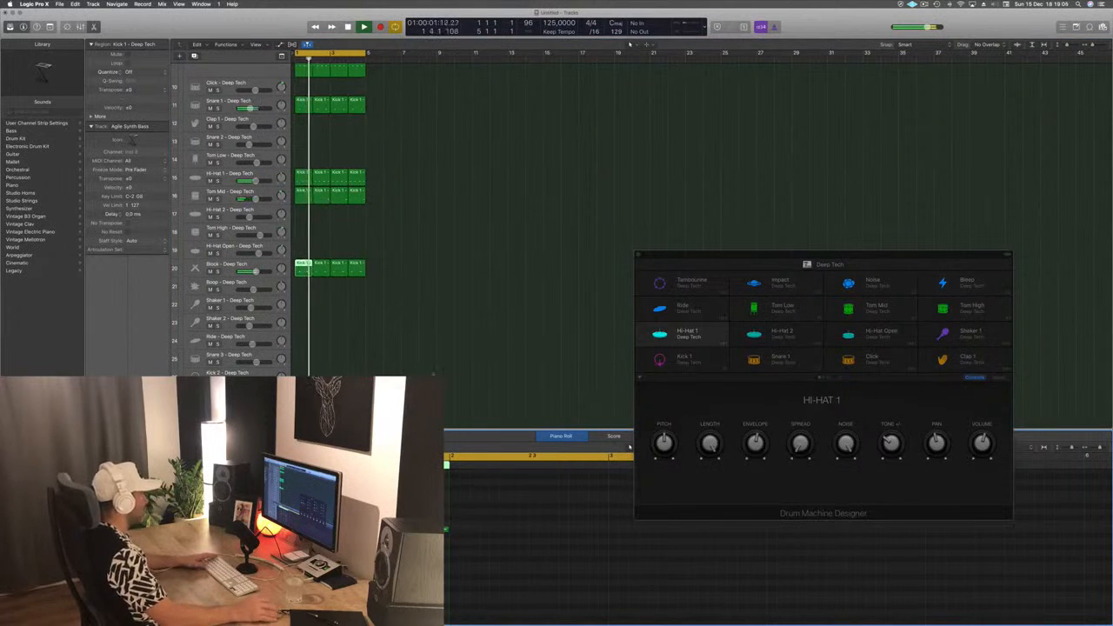
key("space")
left_click_drag(422, 269, 318, 273)
key("Delete")
mouse_move(337, 275)
left_mouse_down()
mouse_move(302, 271)
mouse_move(343, 273)
left_mouse_up()
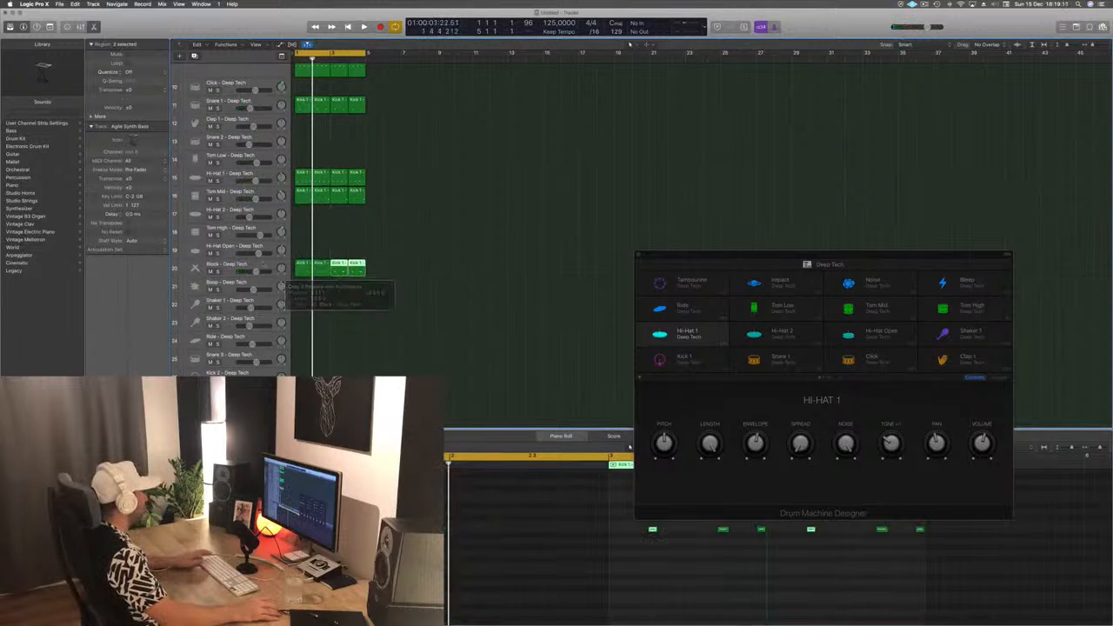
- Lower the Block track's volume slightly and insert a Stereo Delay on it while the loop plays
left_click(250, 272)
key("space")
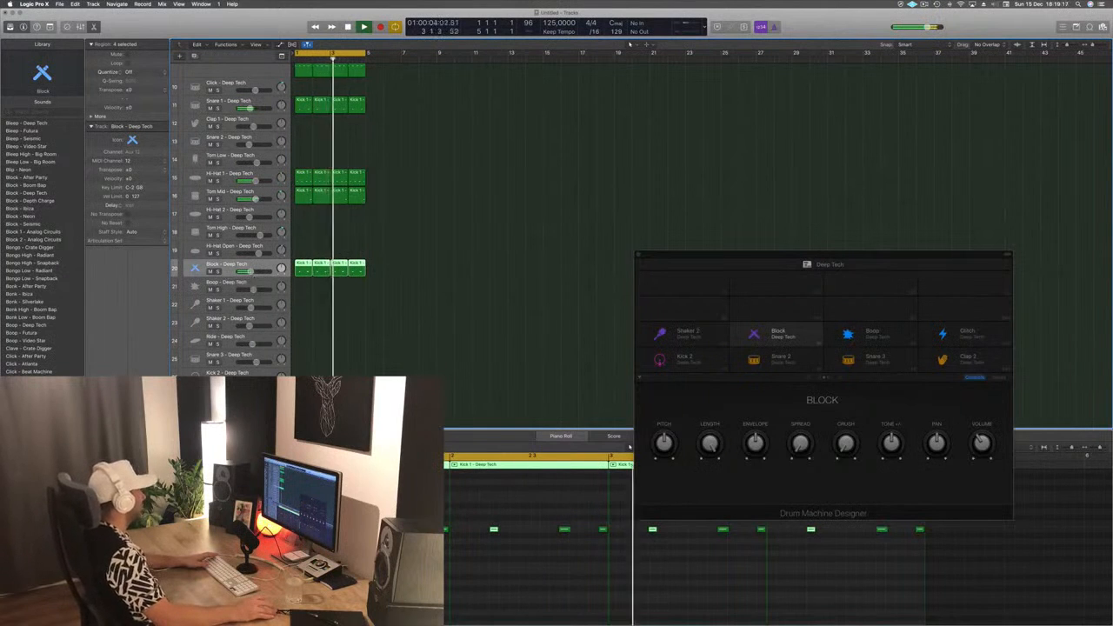
left_click_drag(185, 25, 267, 48)
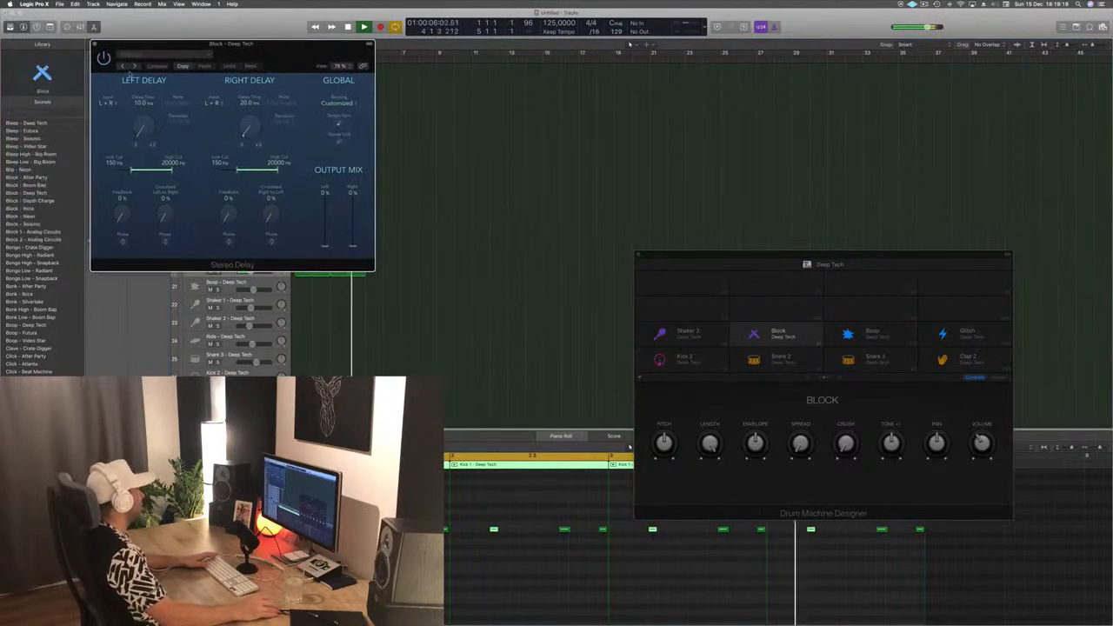
- Step through the Stereo Delay presets to one with 1/4 left and 1/8 right delays, and close the plug-in window
left_click(122, 68)
left_click(122, 67)
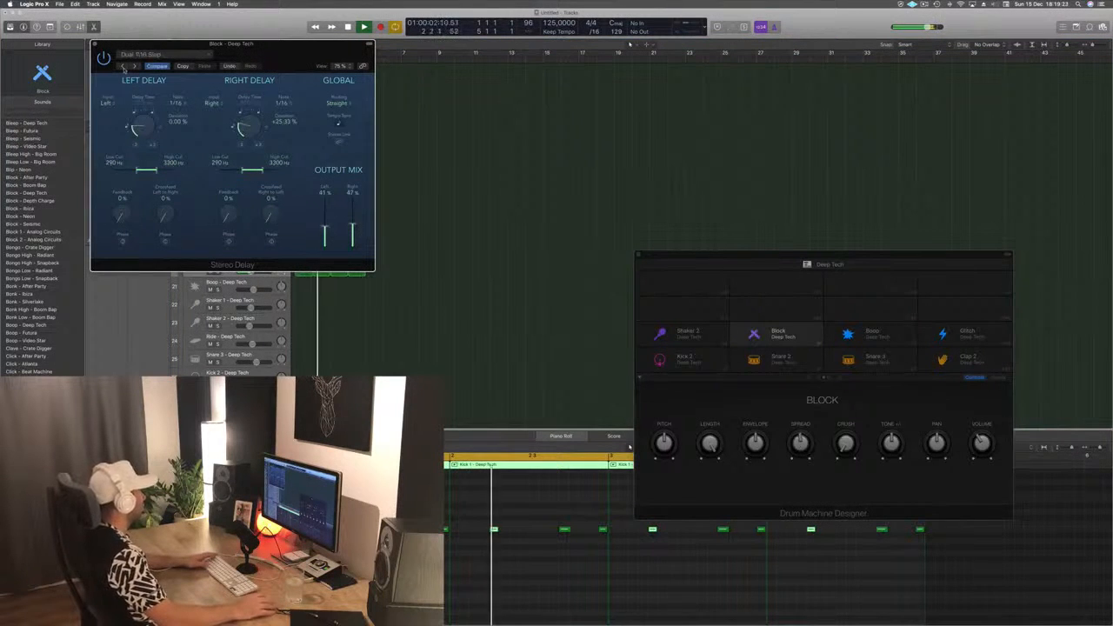
left_click(123, 67)
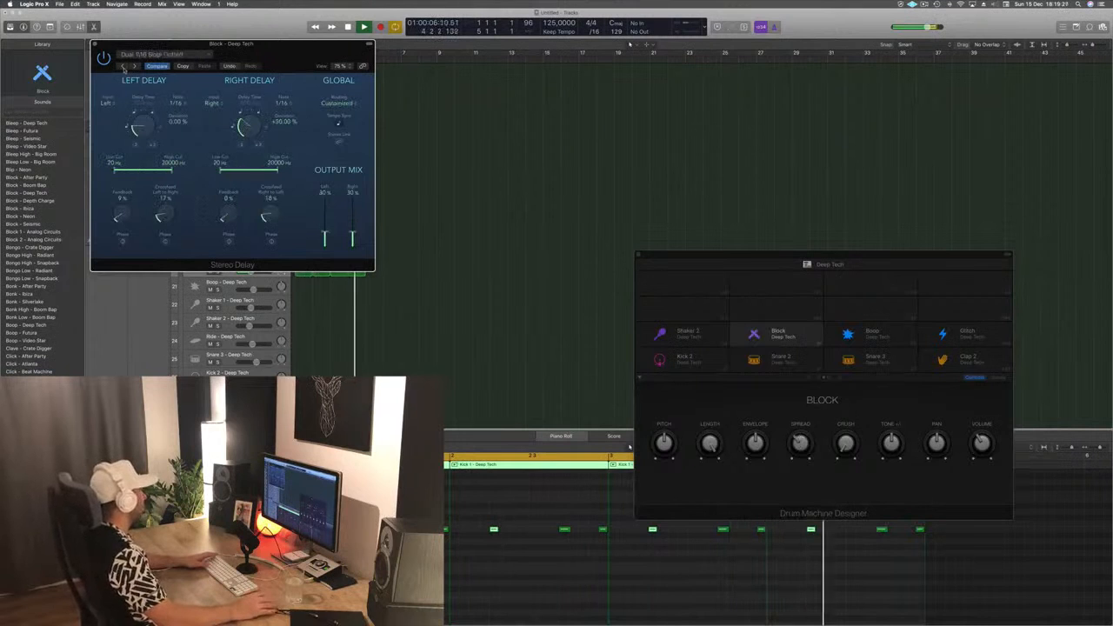
left_click(123, 68)
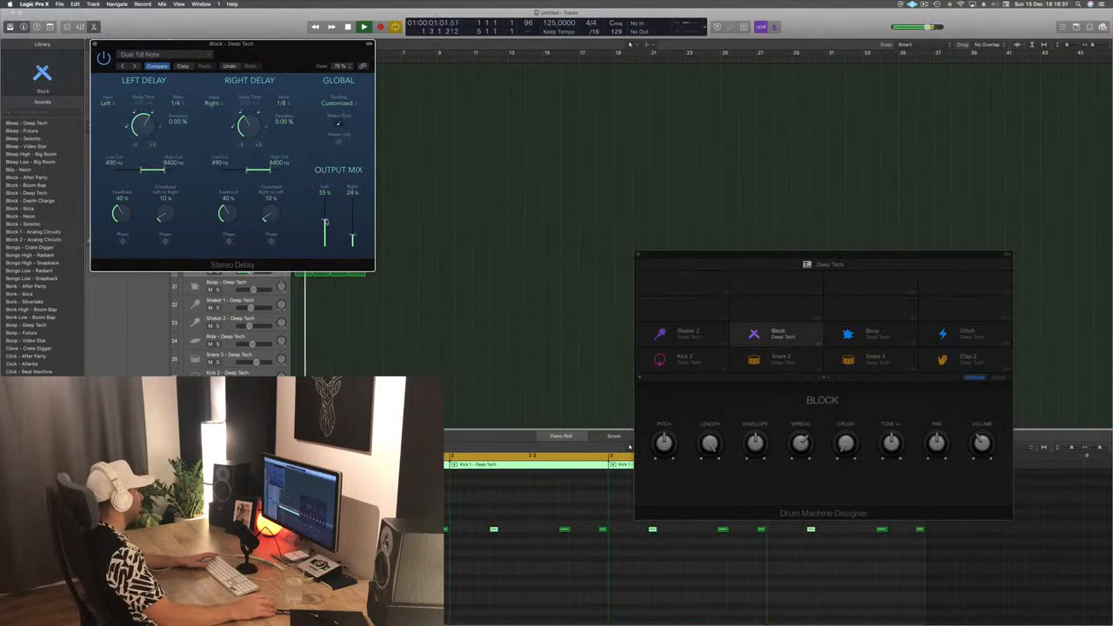
left_click(95, 44)
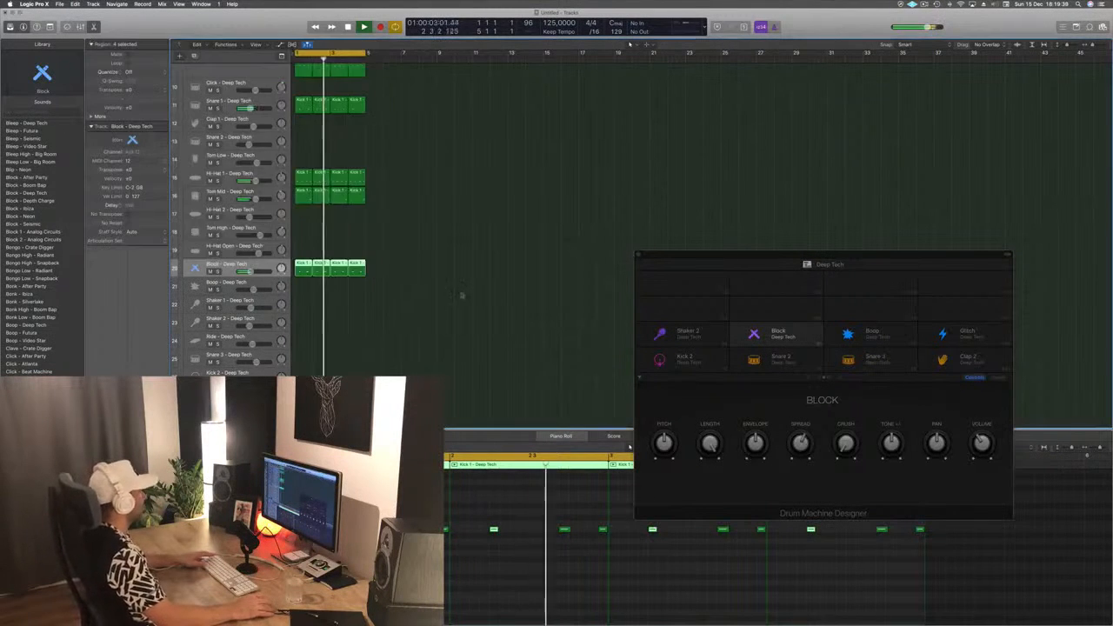
- Copy the first Snare 1 region to bar 1, trying it on Snare 2 before placing it on the Tom Low track
scroll(462, 293, "up", 5)
scroll(461, 293, "down", 3)
scroll(462, 293, "down", 2)
left_click(423, 261)
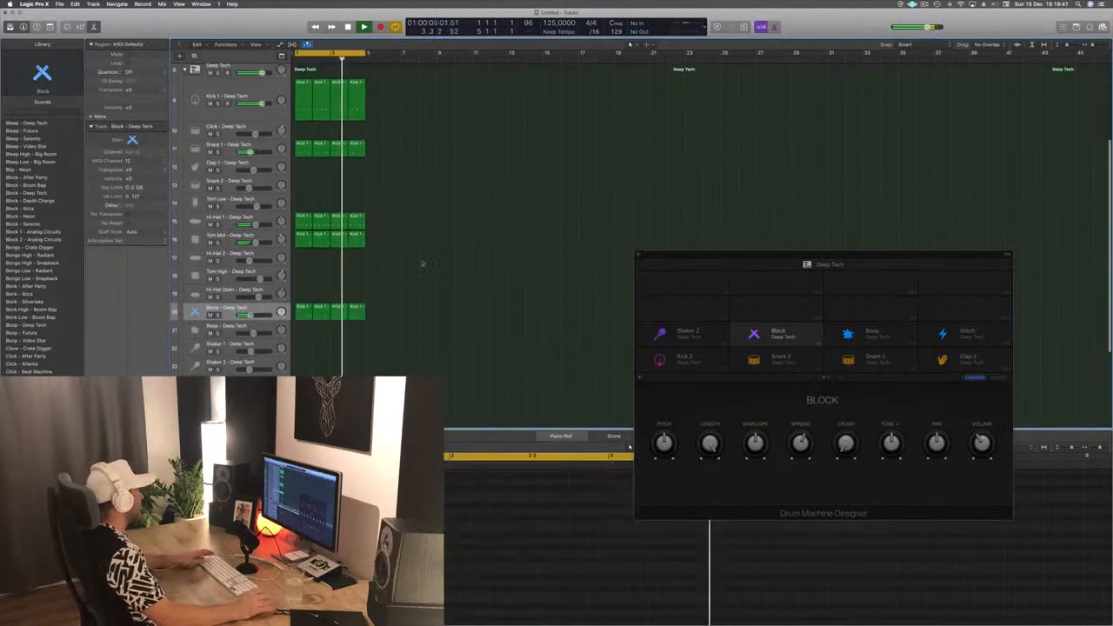
scroll(470, 274, "up", 5)
scroll(470, 275, "down", 2)
scroll(470, 275, "down", 2)
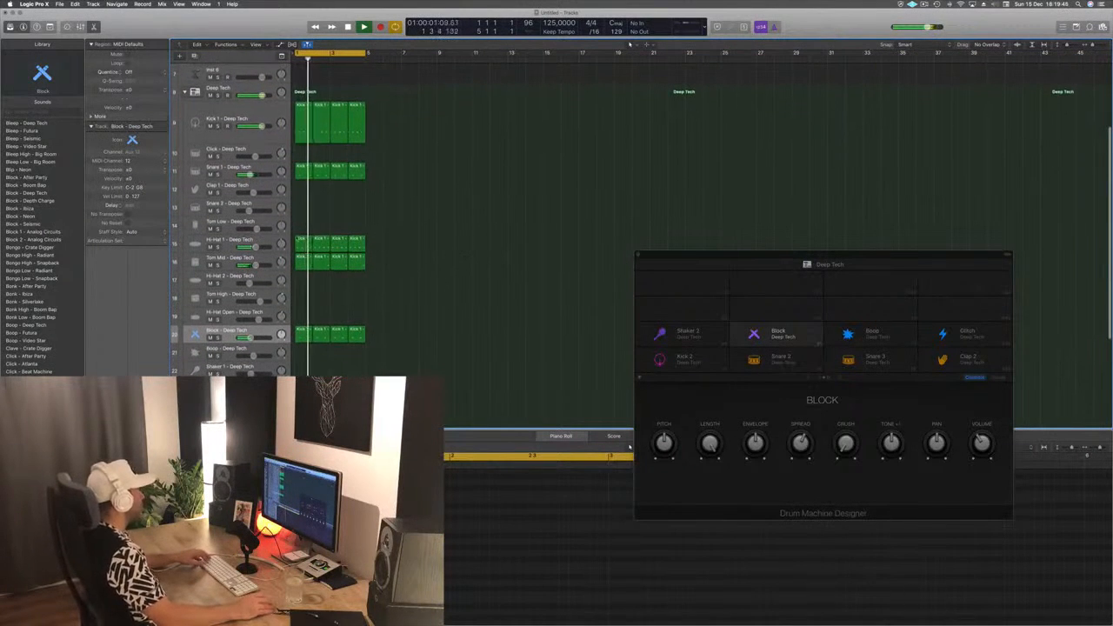
left_click(303, 173)
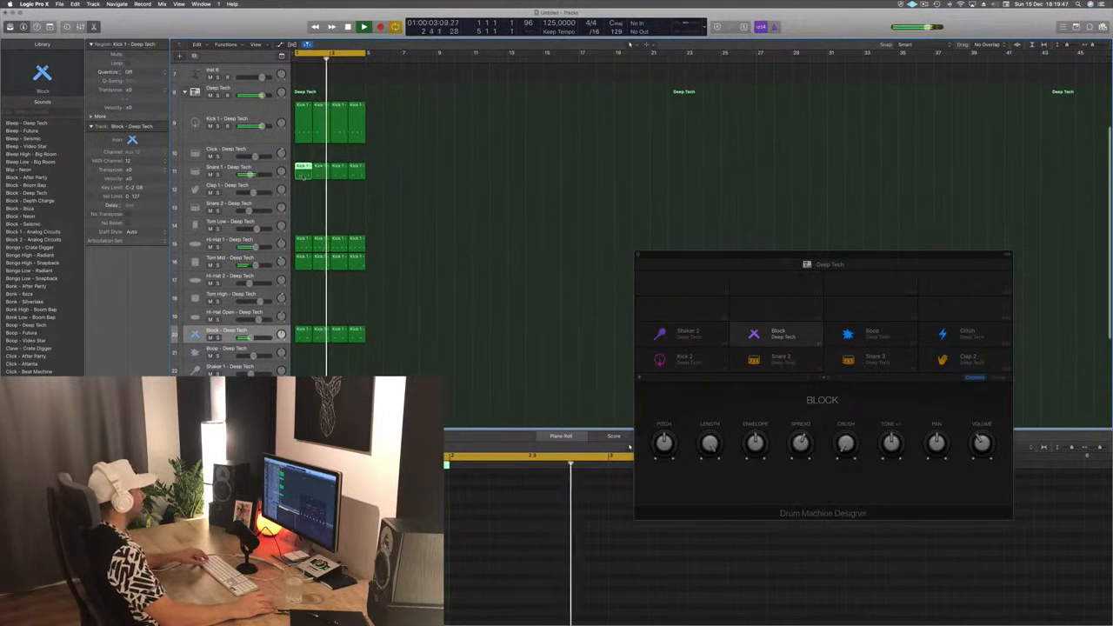
left_click_drag(303, 173, 304, 206)
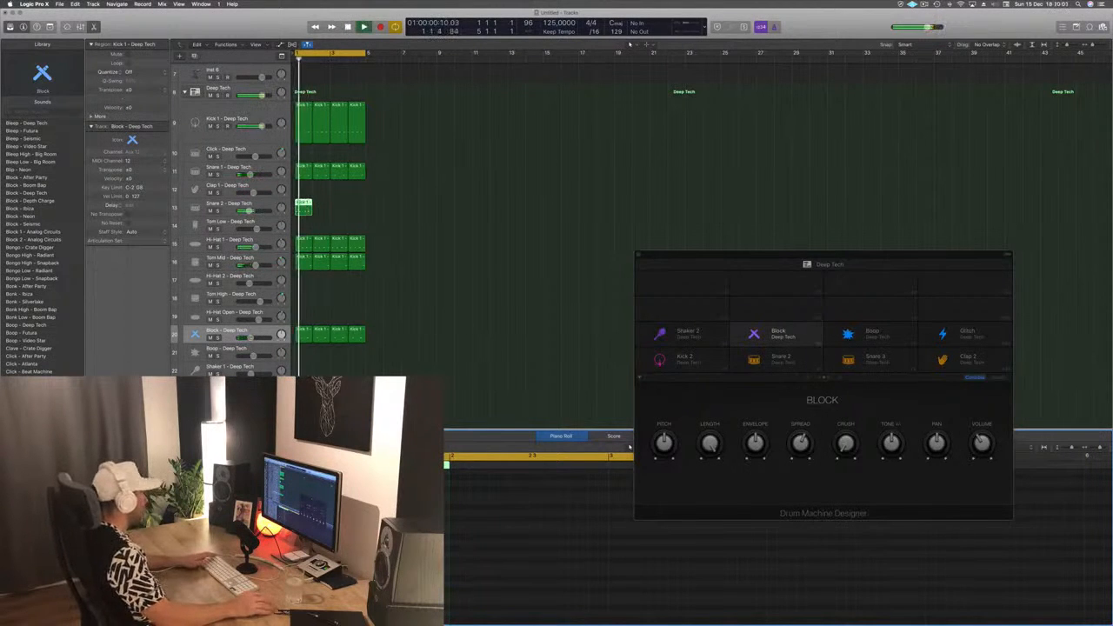
left_click_drag(303, 207, 303, 224)
- Edit the Tom Low region's notes into a two-note pattern, stopping and restarting the loop to audition the changes
left_click_drag(300, 559, 462, 591)
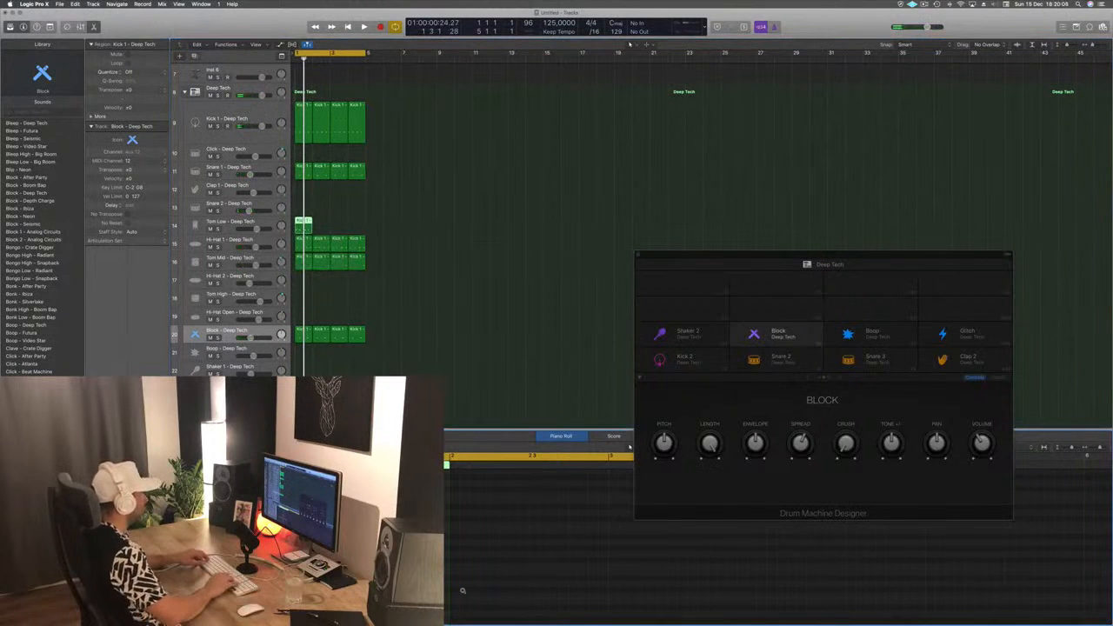
key("space")
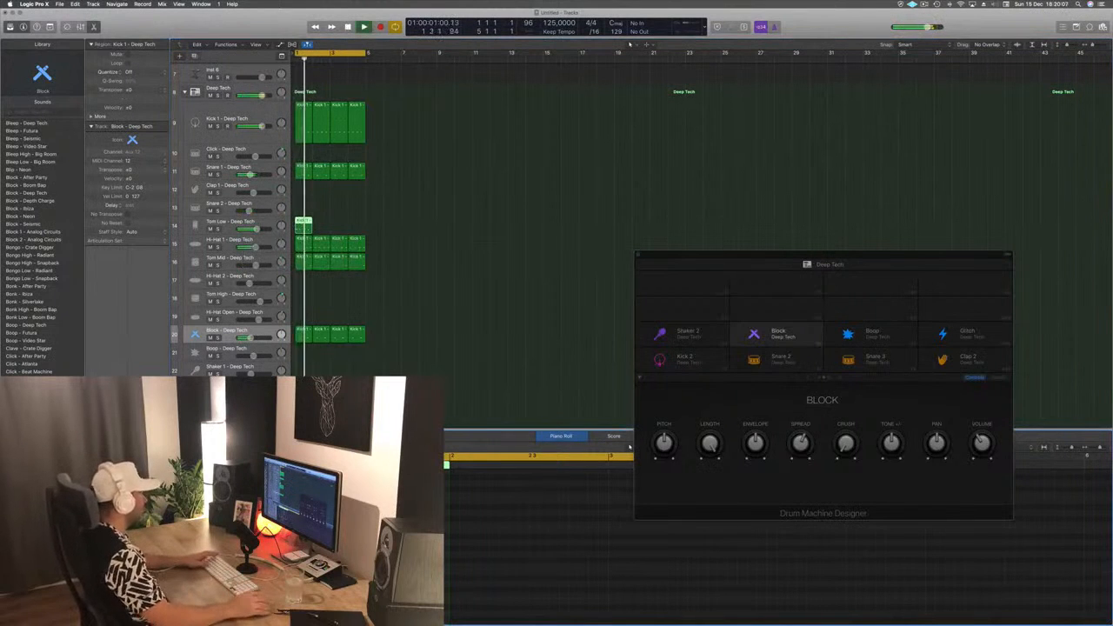
key("space")
key("space")
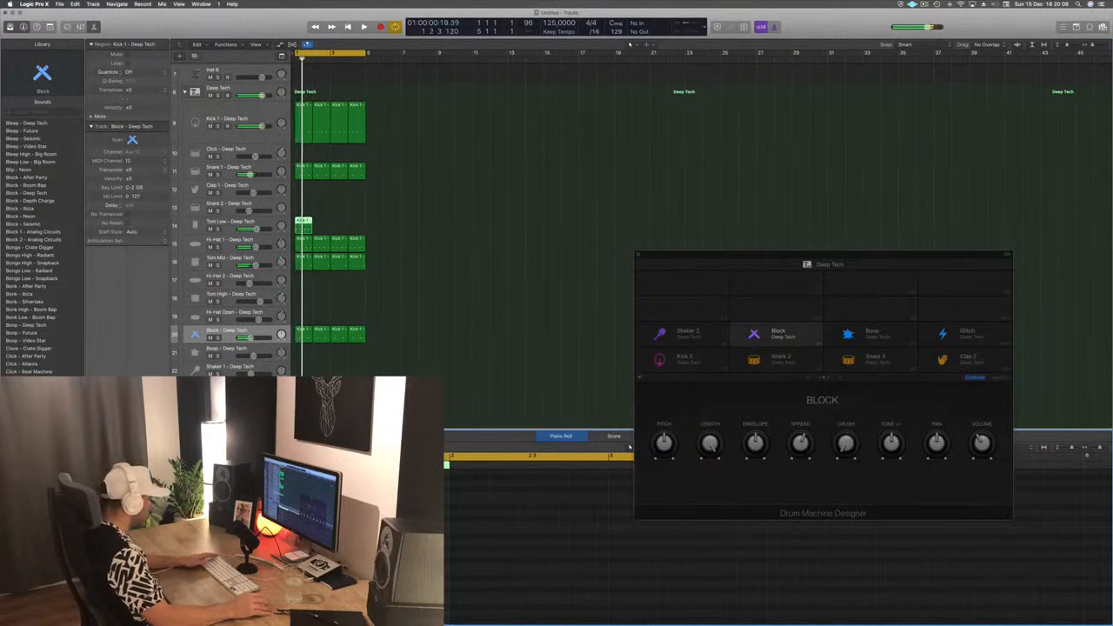
key("space")
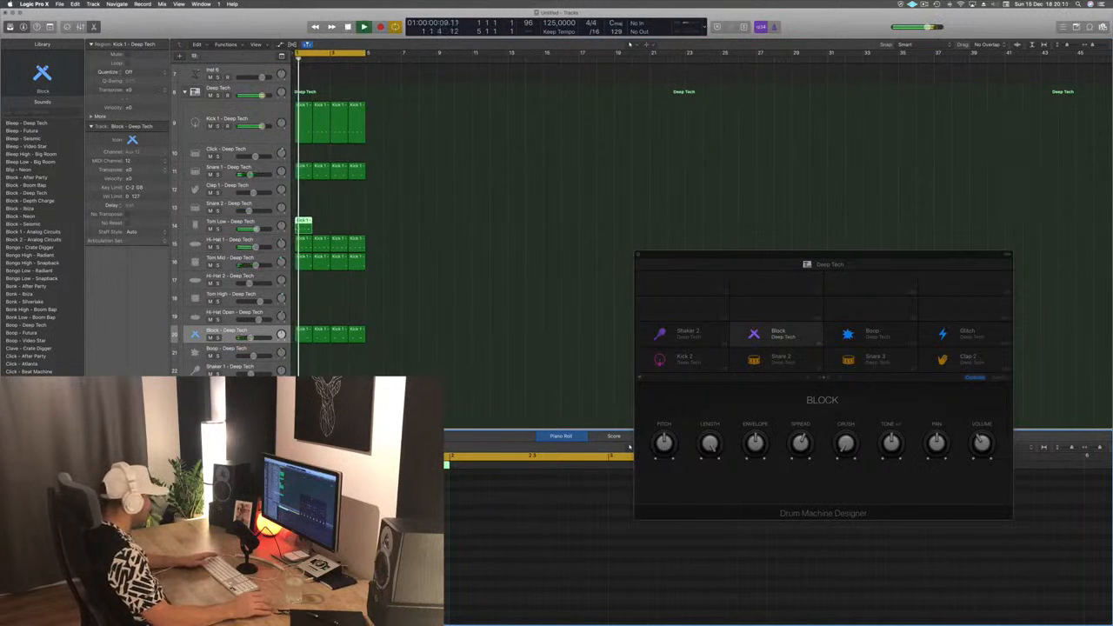
key("space")
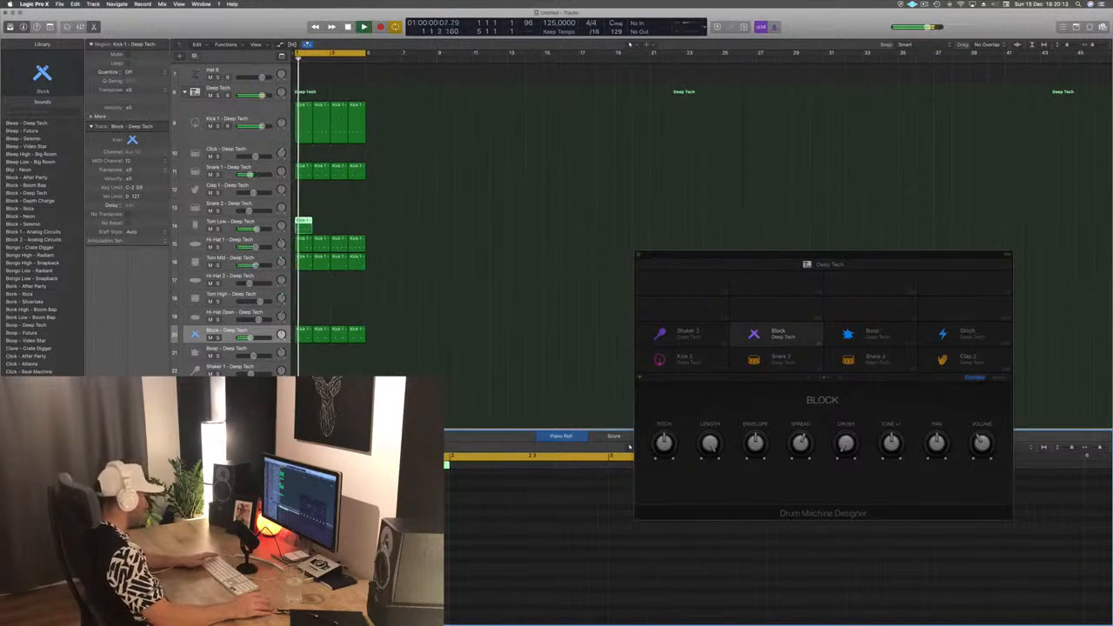
key("space")
key("space")
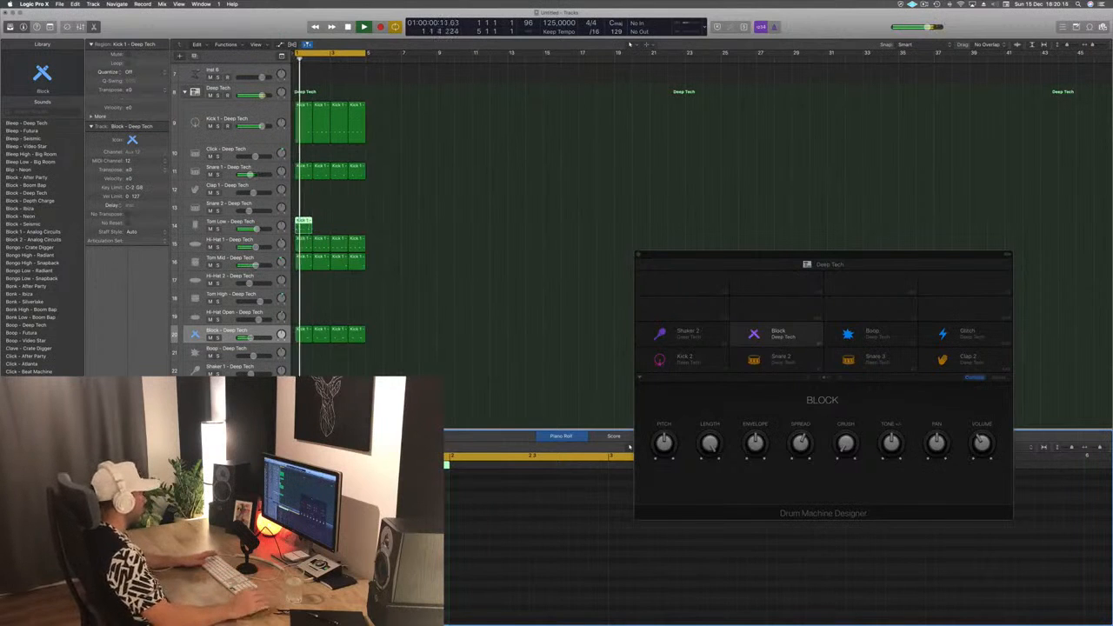
key("space")
key("space")
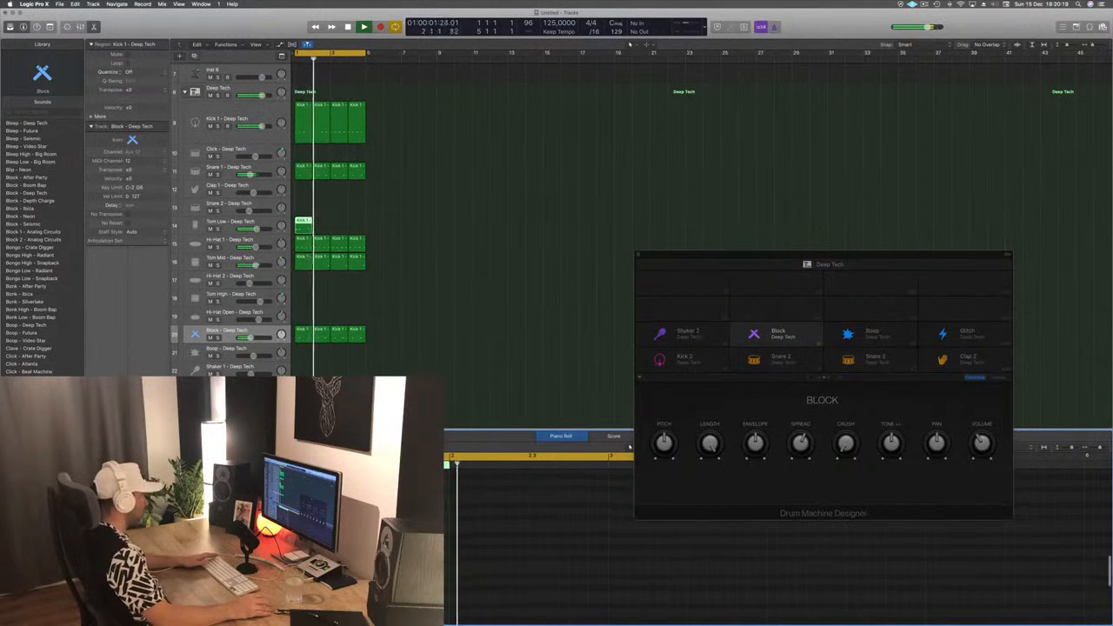
key("space")
- Repeat the Tom Low region across bars 2 to 4 and set the track's volume to about -5.5 dB
key("space")
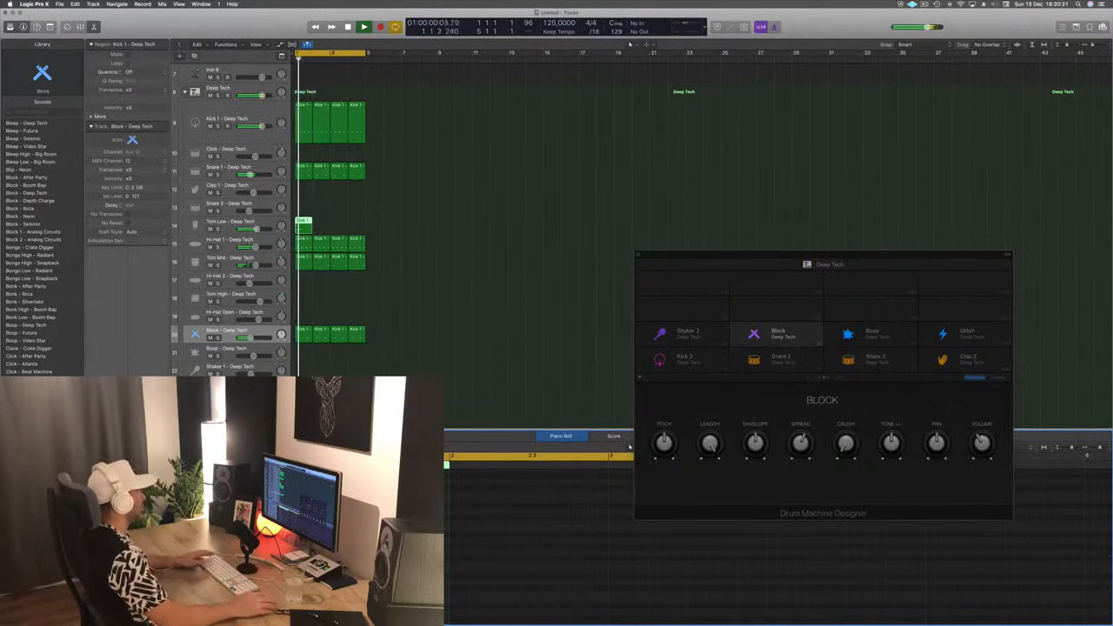
left_click_drag(305, 221, 360, 228)
key("space")
left_click(390, 238)
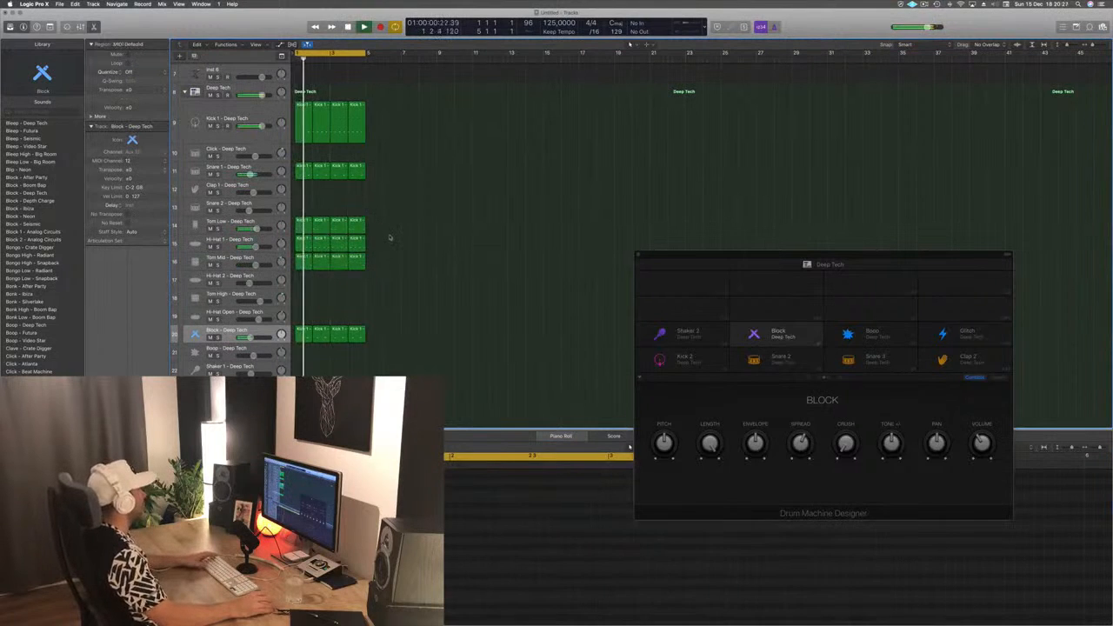
left_click(257, 229)
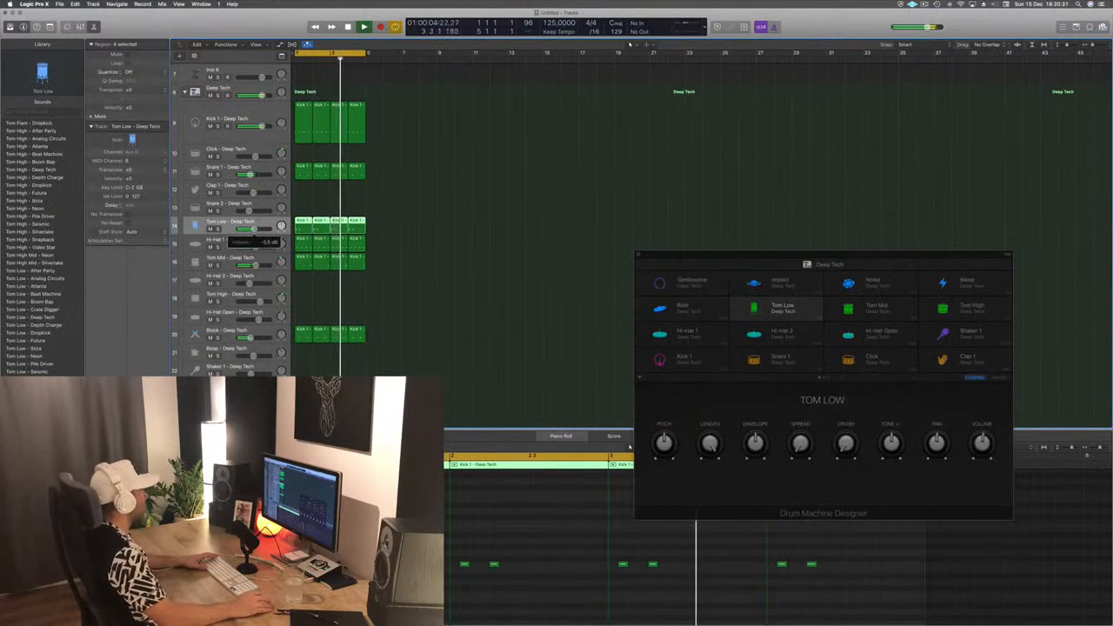
- Copy the first Block region onto the Ride track at bar 1 and rework its notes in the Piano Roll while auditioning
scroll(446, 259, "up", 3)
scroll(446, 259, "down", 8)
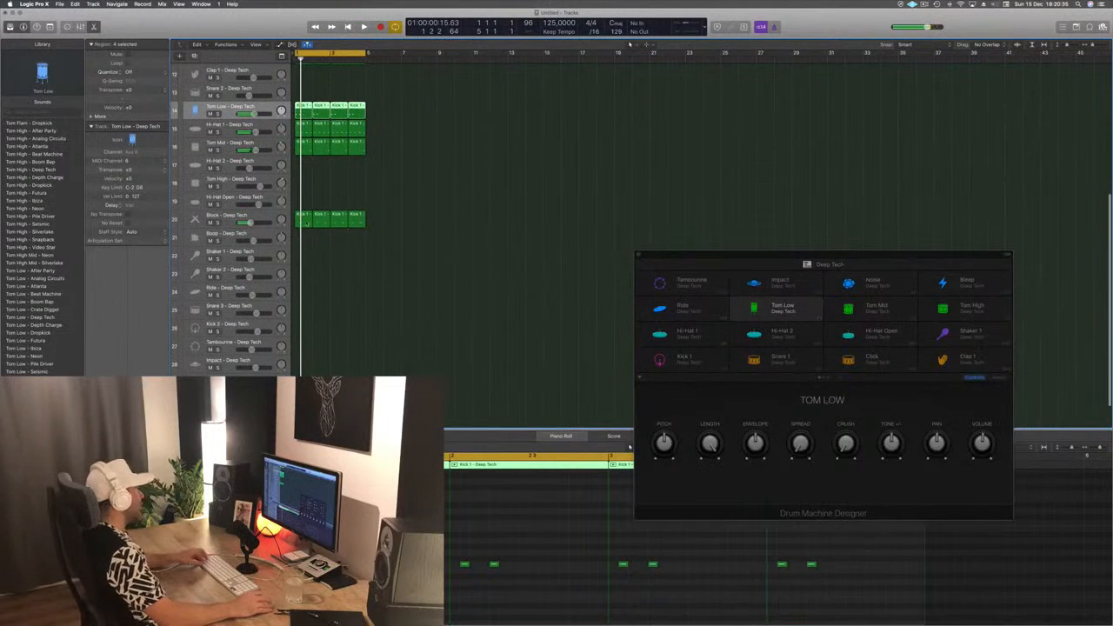
left_click_drag(306, 223, 306, 296)
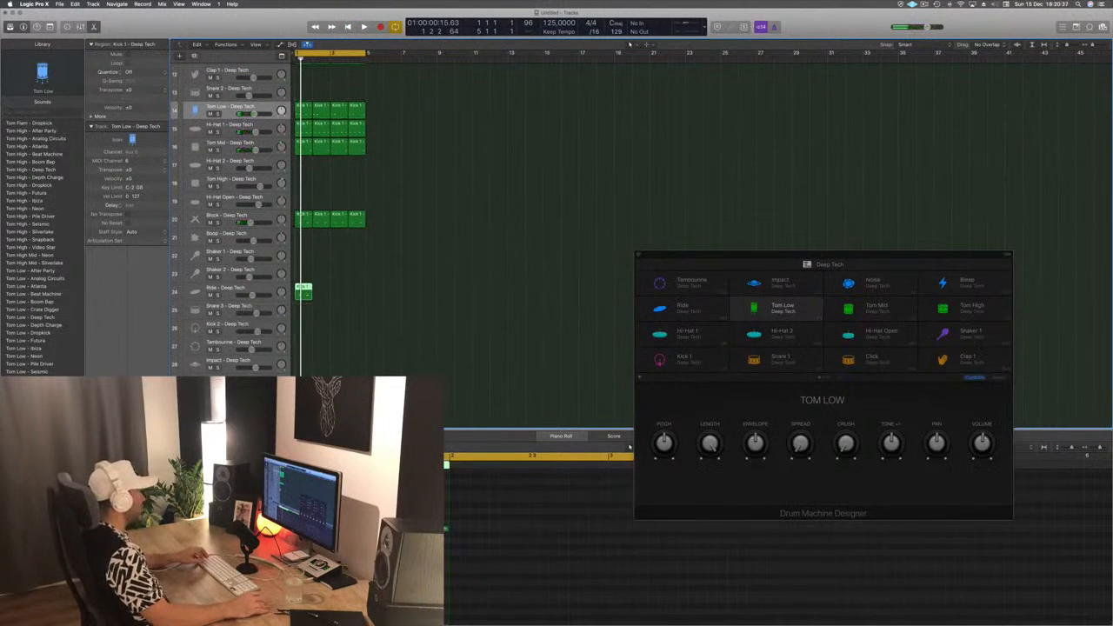
key("p")
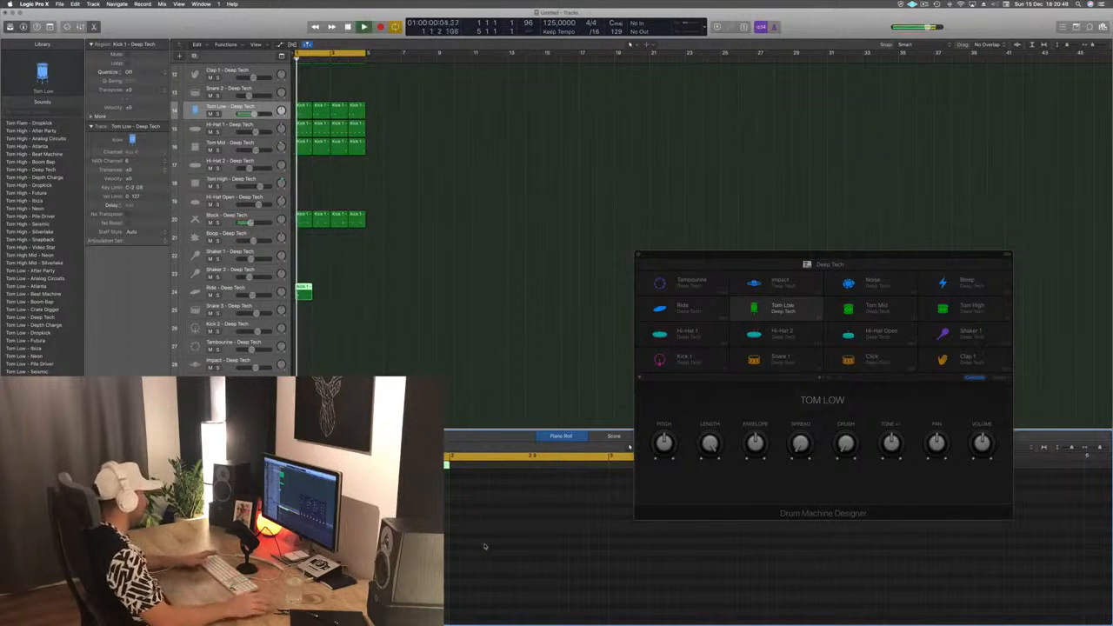
key("space")
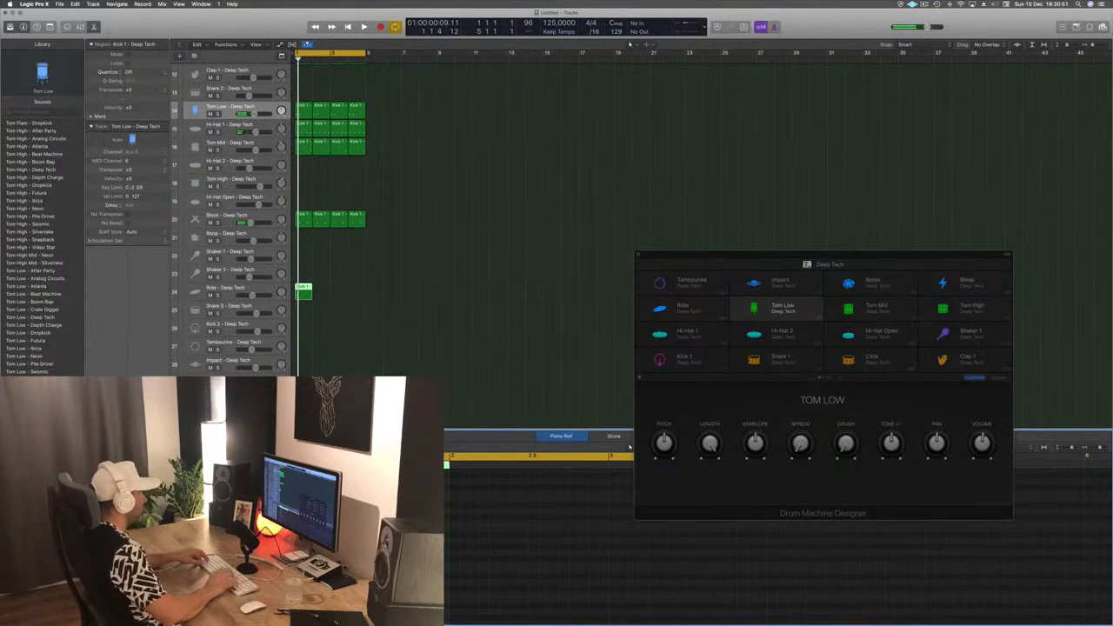
key("space")
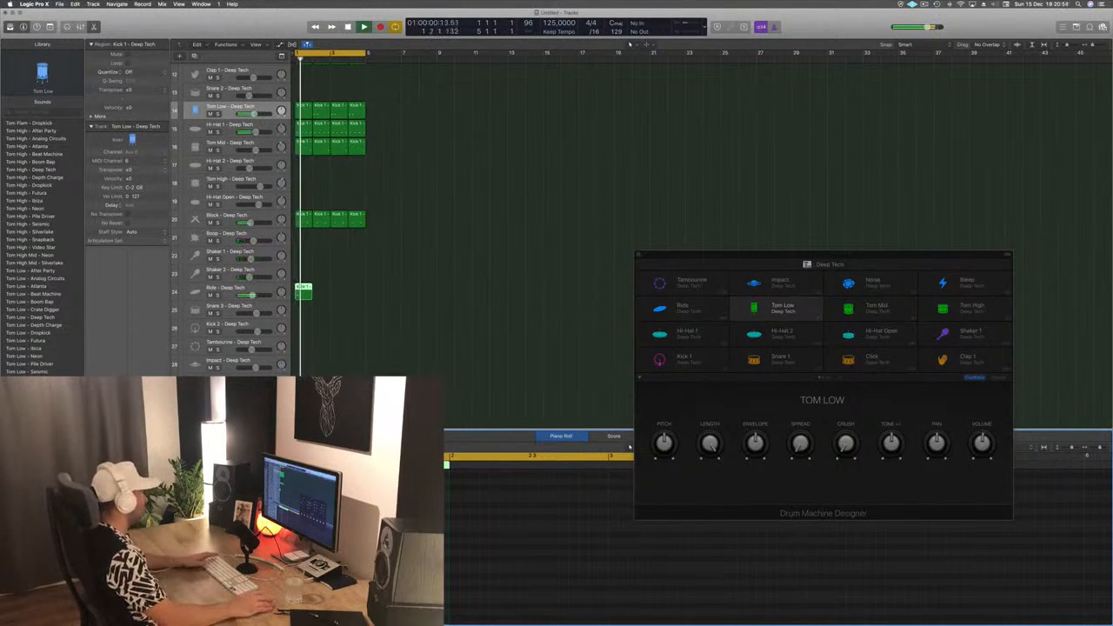
- Lower the Ride track's volume and audition its bar 1 pattern in the loop
left_click_drag(253, 296, 243, 296)
key("space")
key("space")
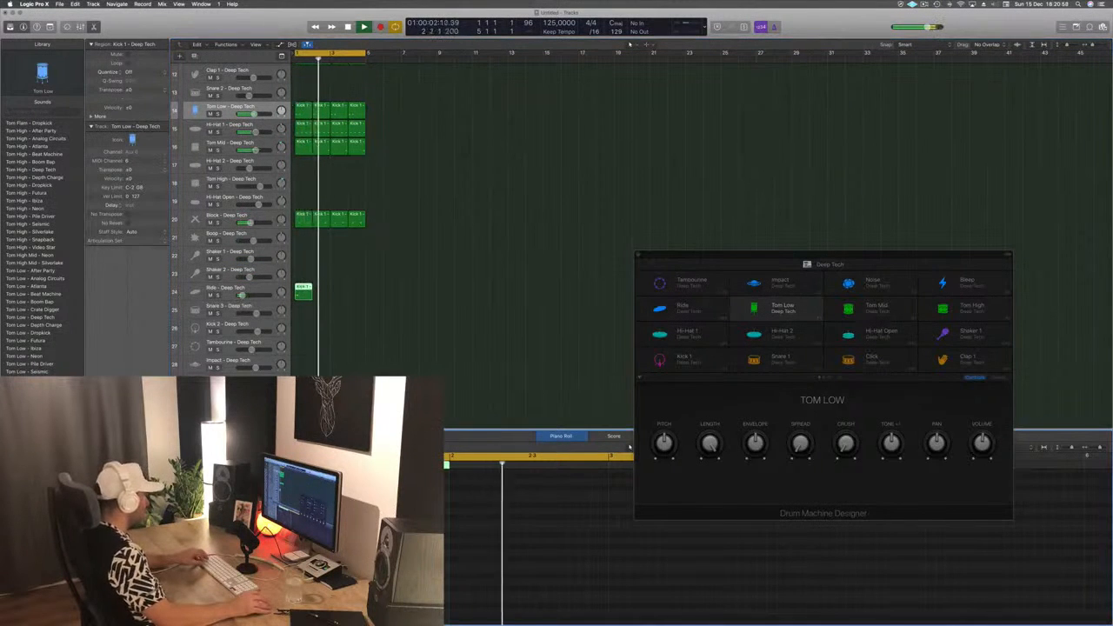
key("space")
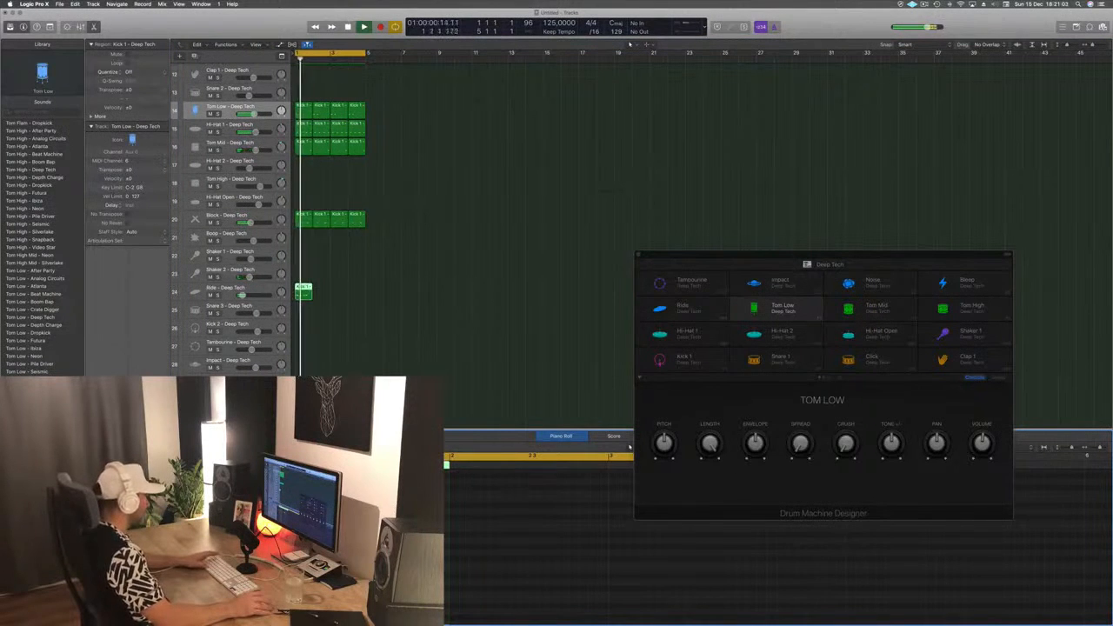
- Resume playback and repeat the Ride region across bars 2 to 4
key("space")
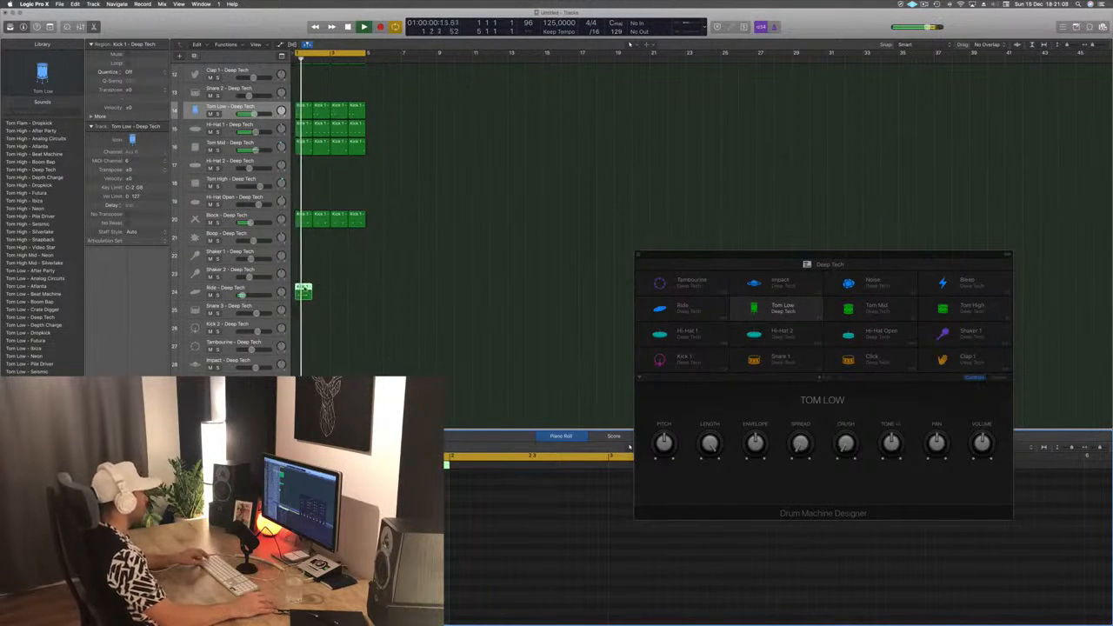
left_click_drag(304, 291, 338, 301)
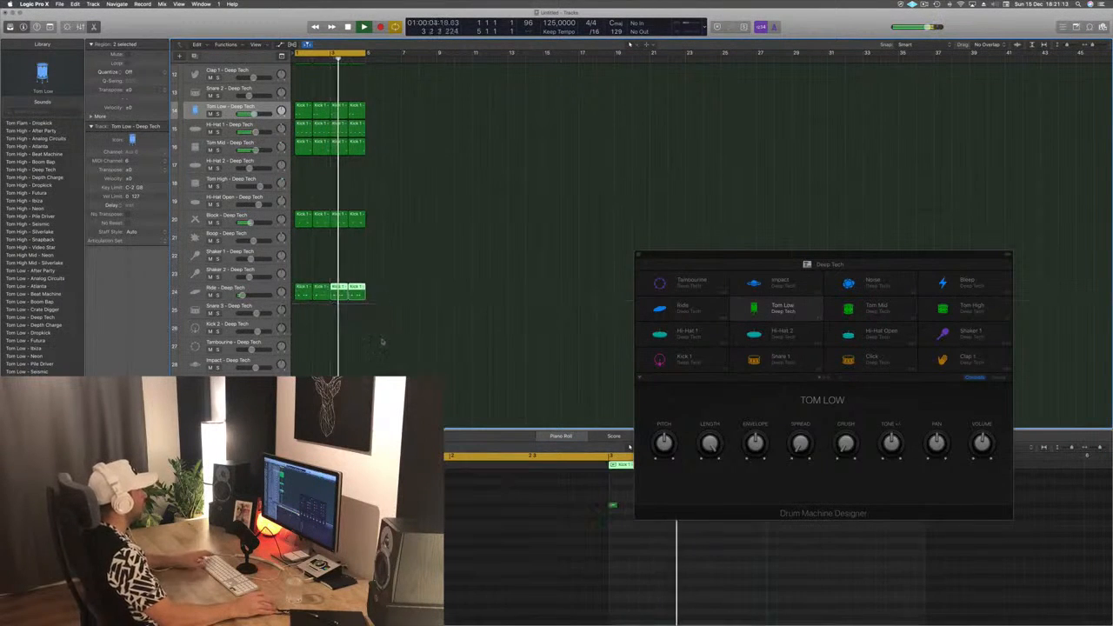
scroll(414, 357, "down", 5)
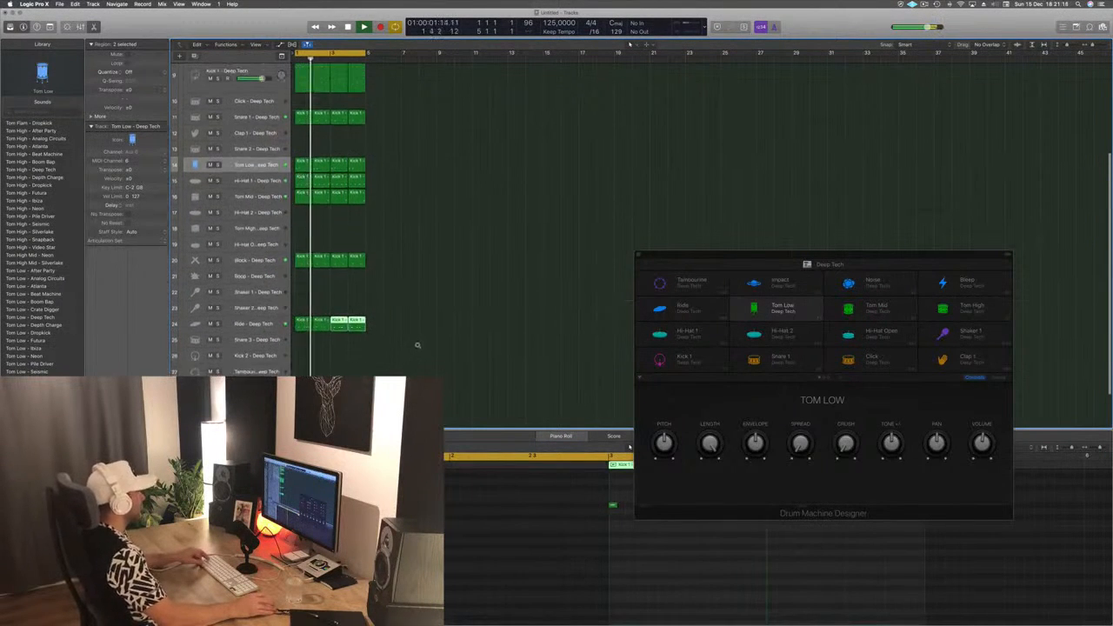
- Repeat all the four-bar drum and bass regions three more times through bar 16 and extend the cycle range to bar 17
scroll(418, 345, "down", 4)
left_click(253, 322)
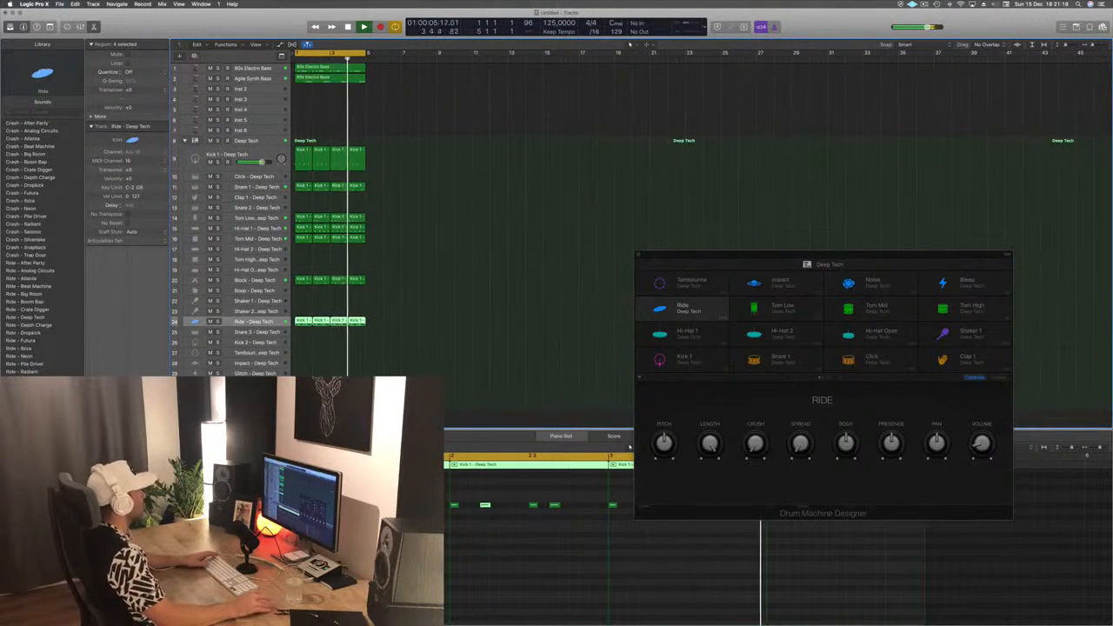
left_click(259, 91)
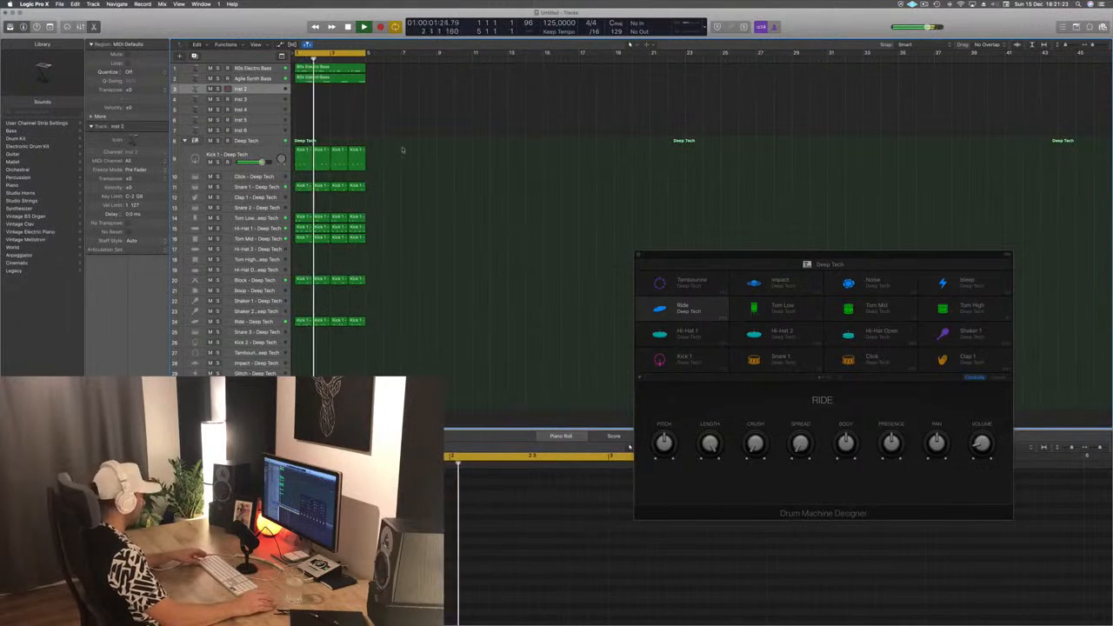
key("super+r")
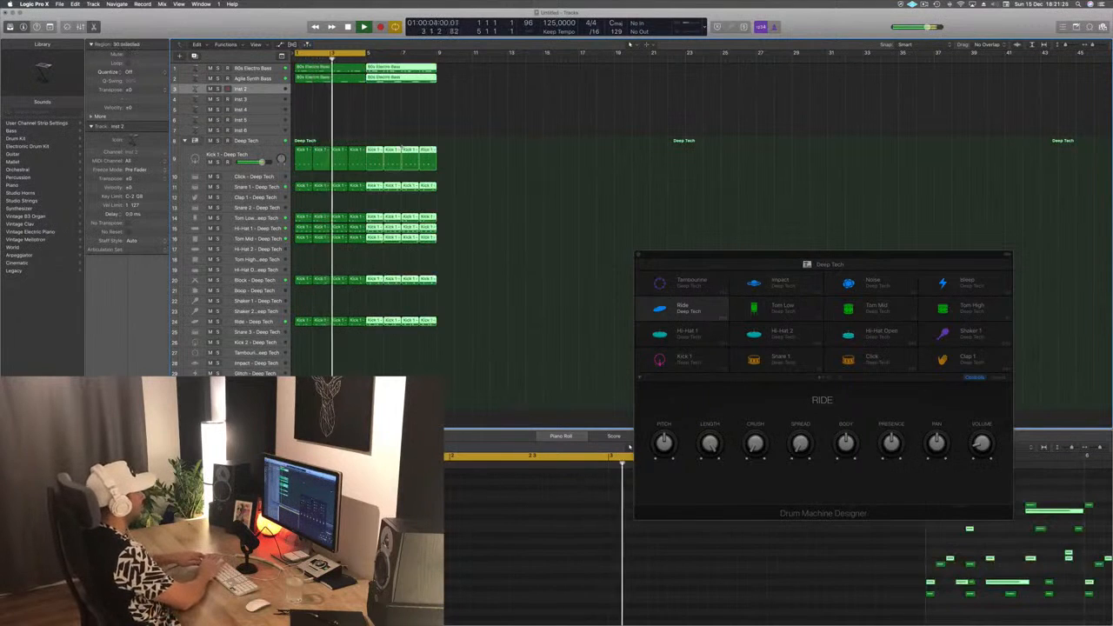
key("super+r")
key("super+r")
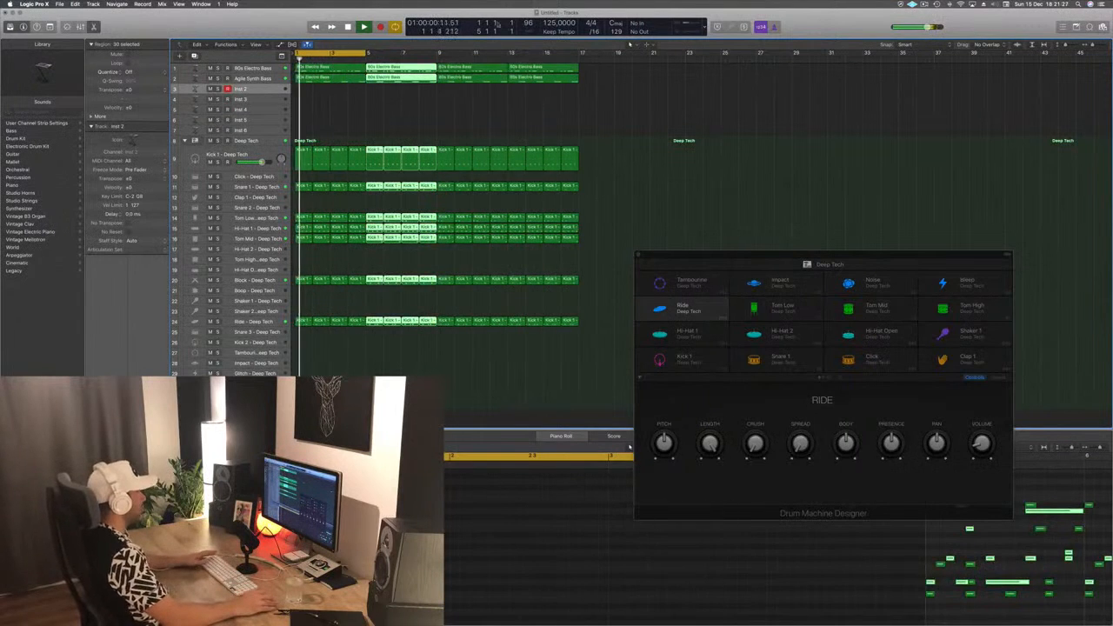
left_click_drag(368, 54, 581, 61)
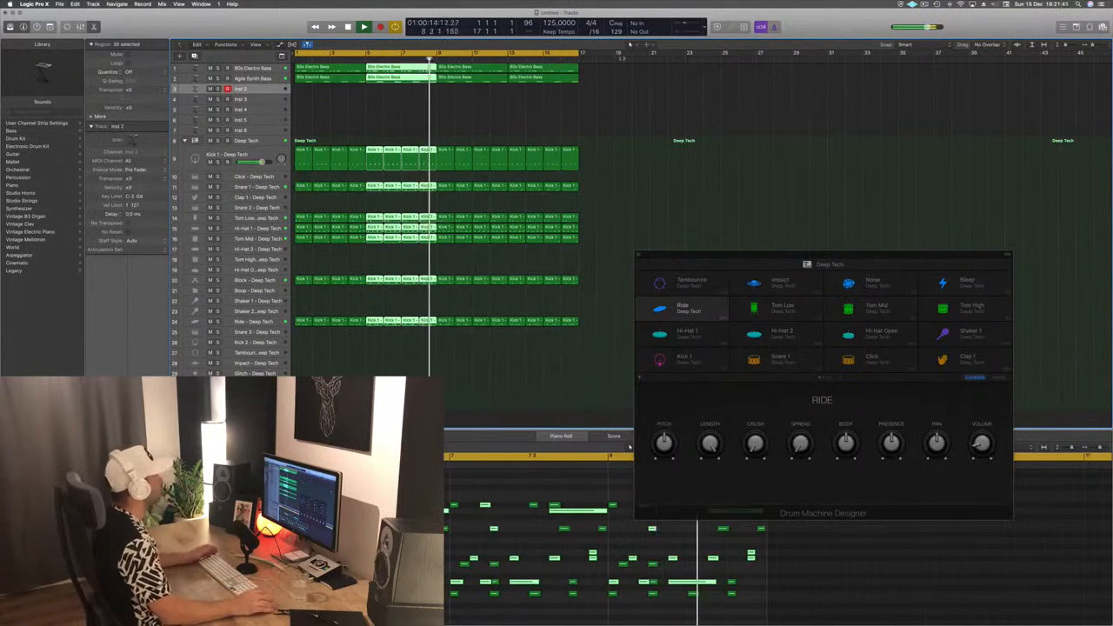
- Enlarge the Inst 2 track with Track Zoom, return the playhead to bar 1 and open the track's Alchemy synth
left_click(380, 109)
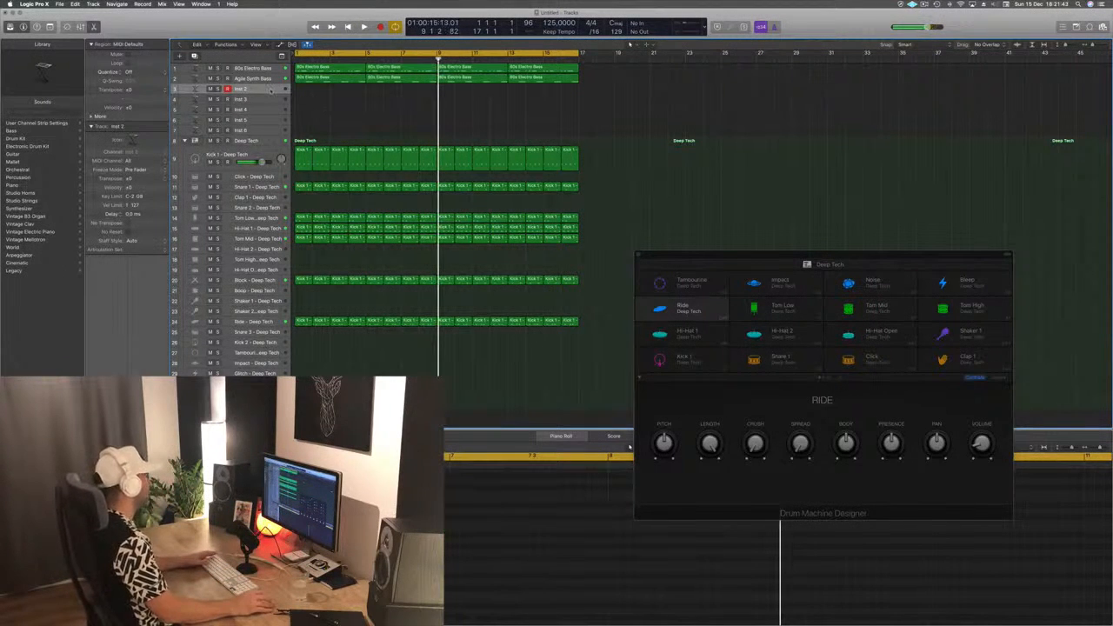
key("ctrl+alt+super+t")
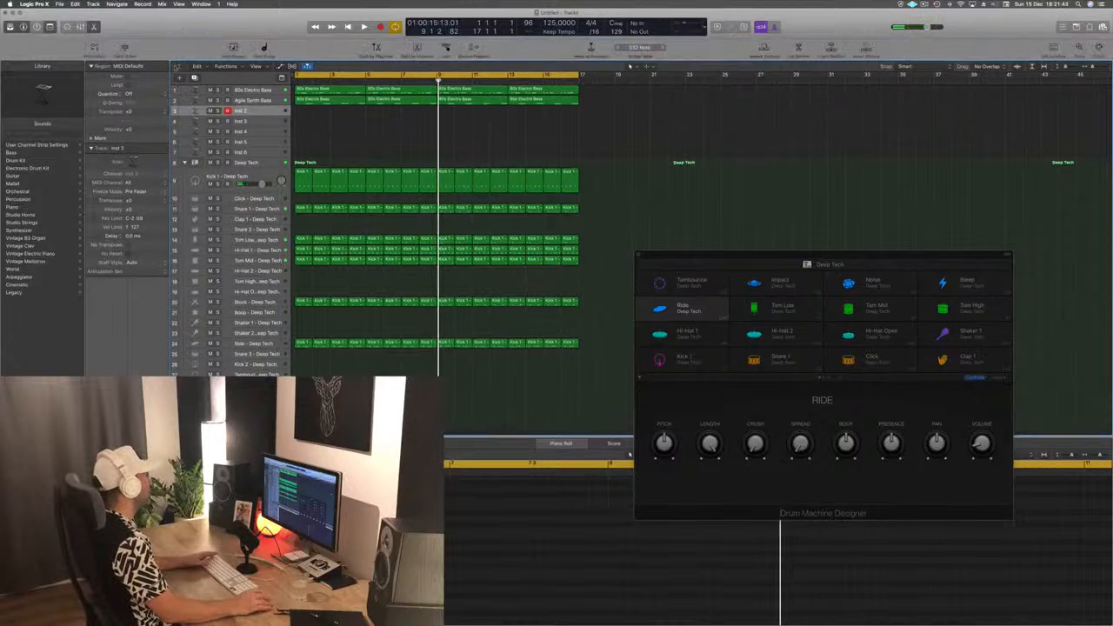
key("ctrl+z")
key("Return")
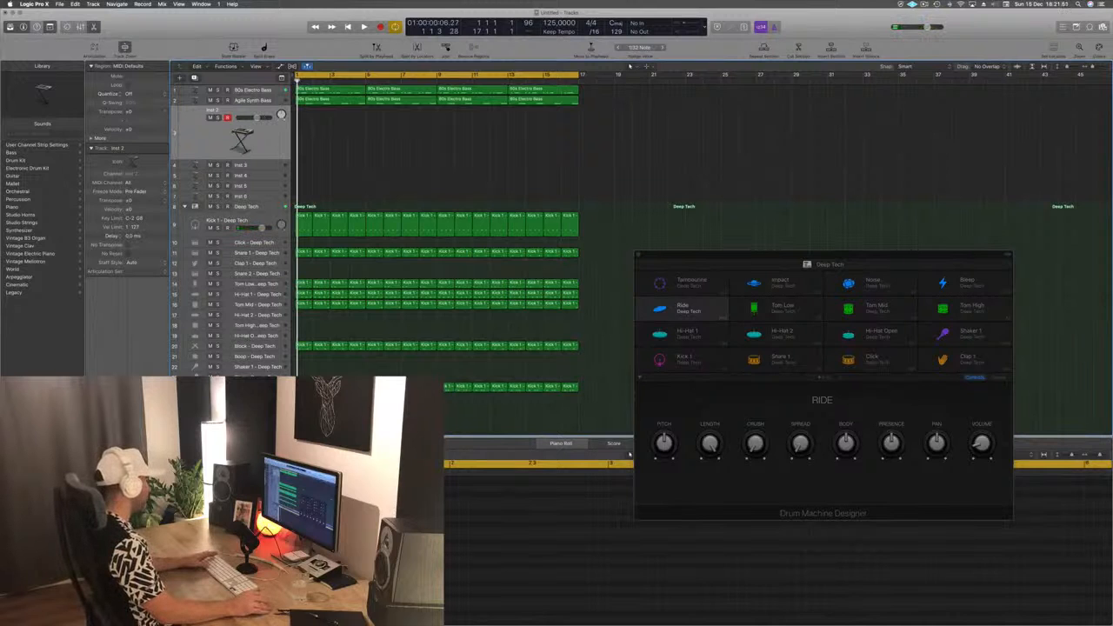
key("v")
left_click_drag(289, 24, 620, 66)
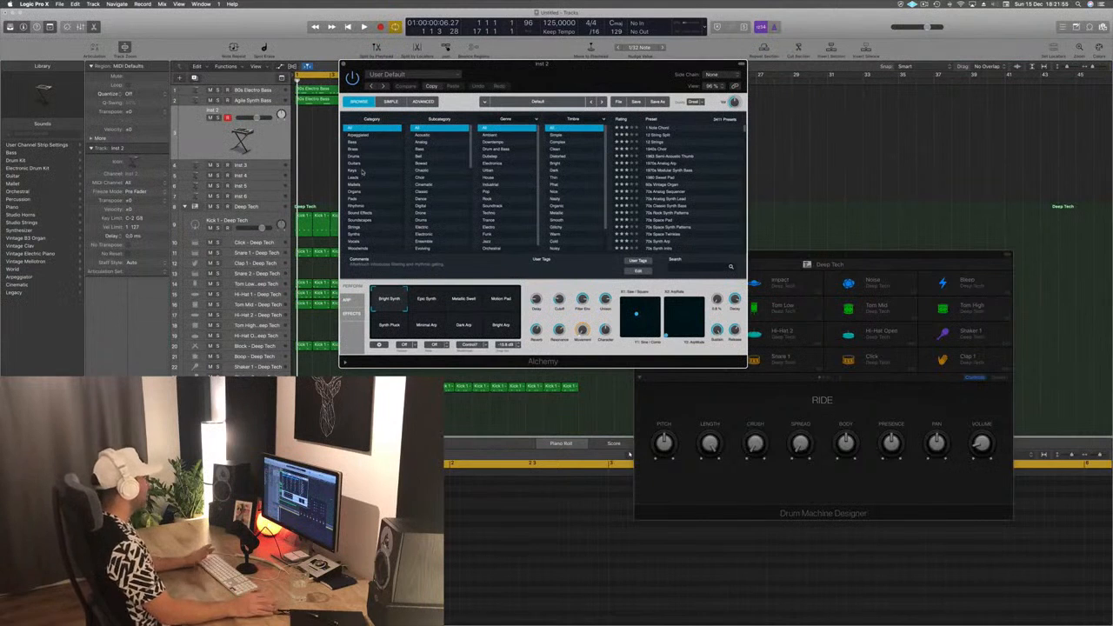
- Filter the Alchemy presets to Pads, load Abstracted Possibilities and audition it with Musical Typing
left_click(352, 199)
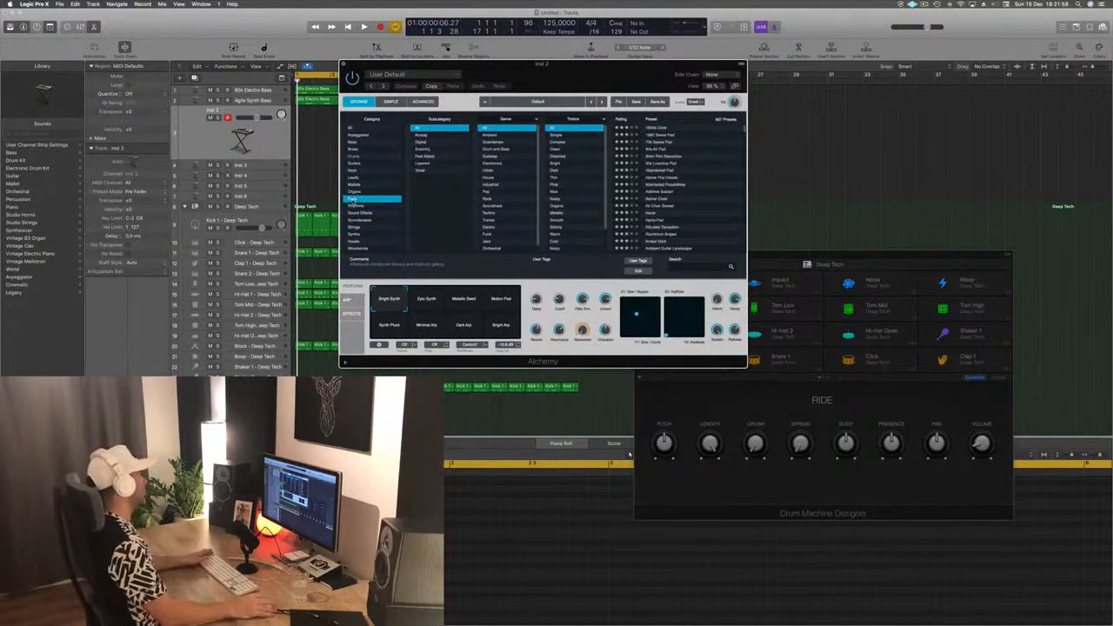
left_click_drag(542, 84, 517, 86)
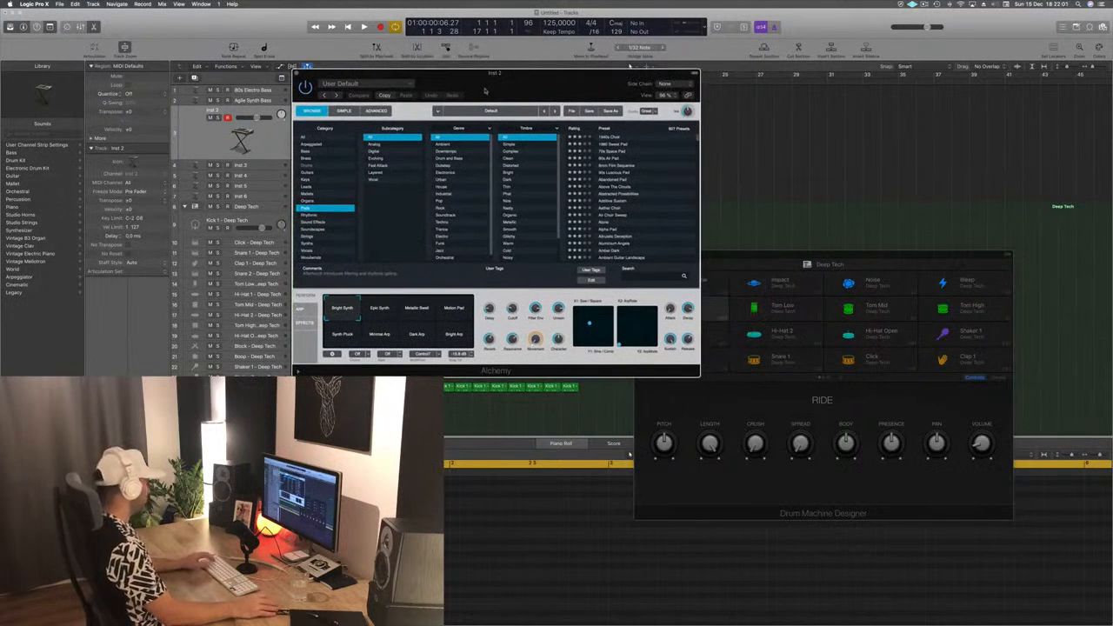
key("f")
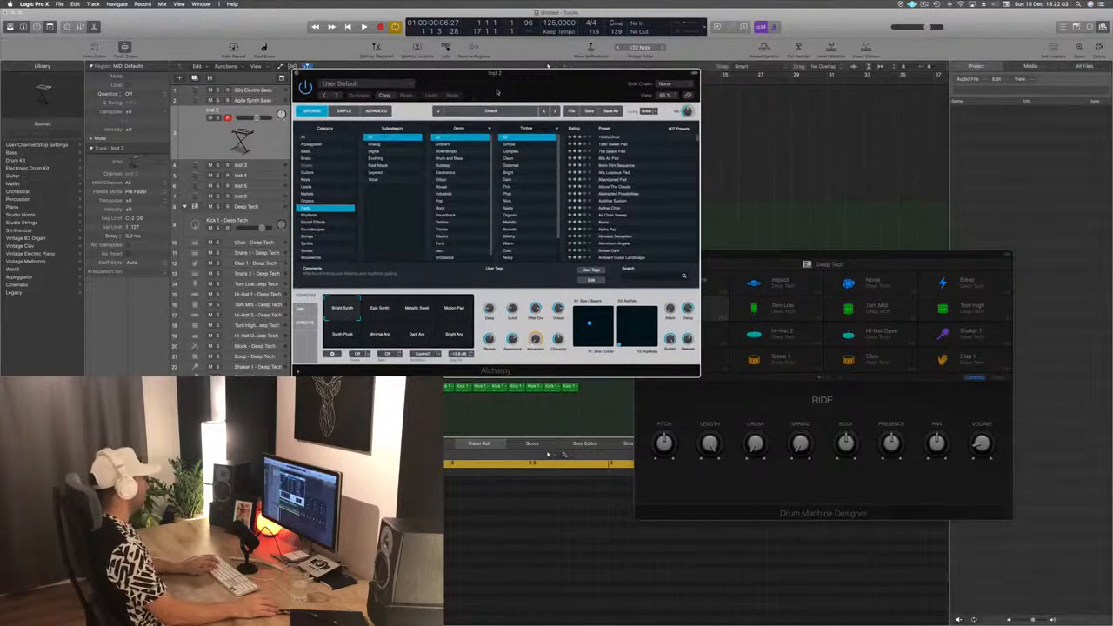
left_click_drag(496, 92, 577, 91)
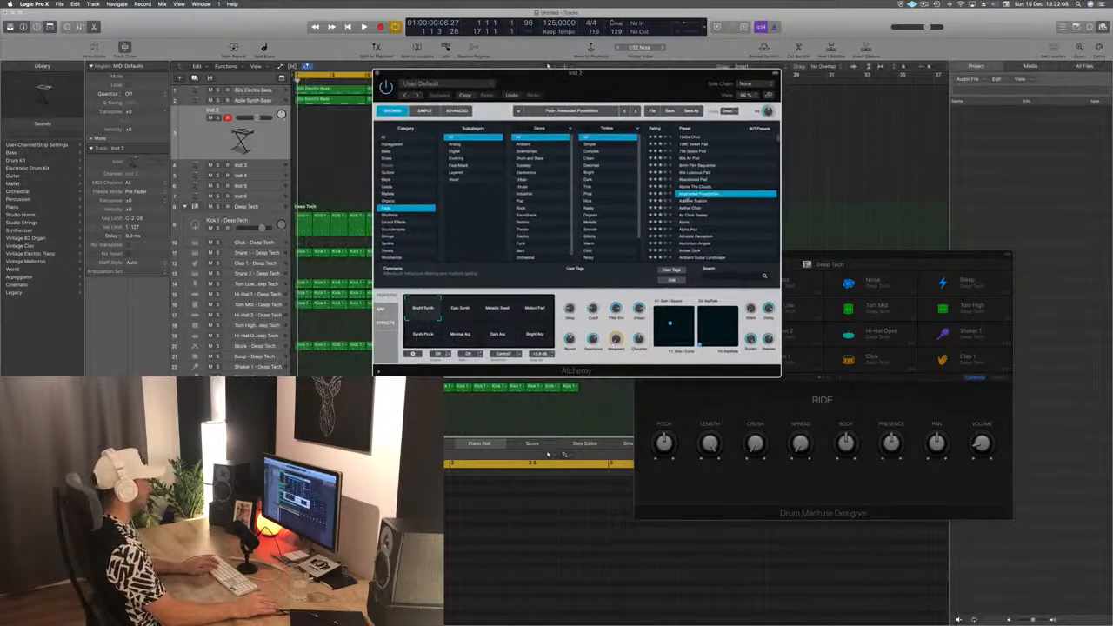
key("f")
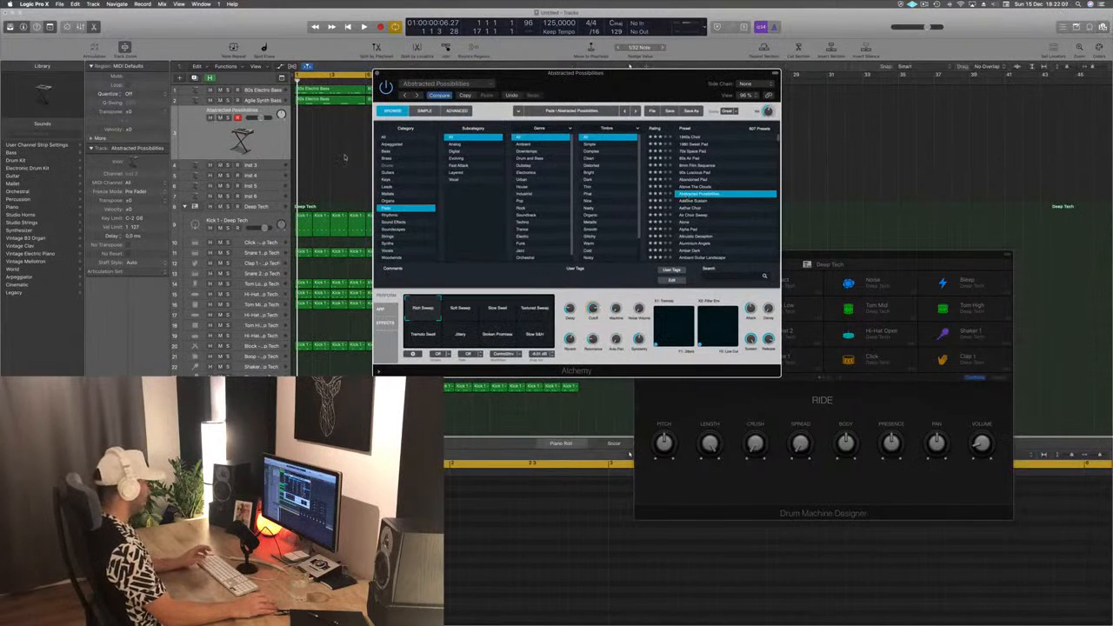
key("super+k")
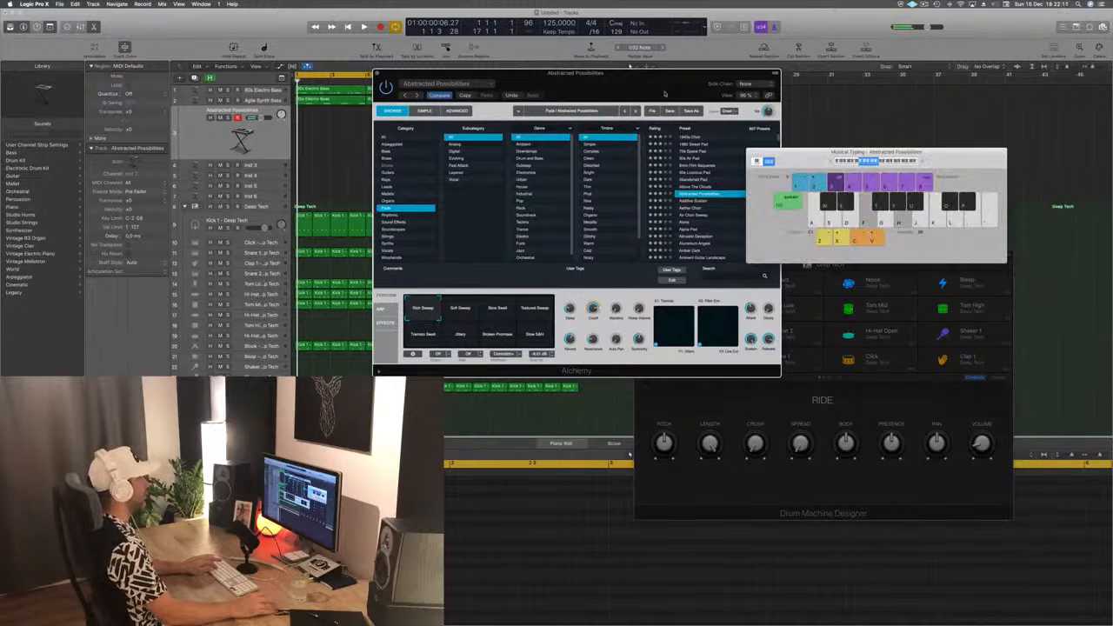
left_click_drag(665, 93, 564, 130)
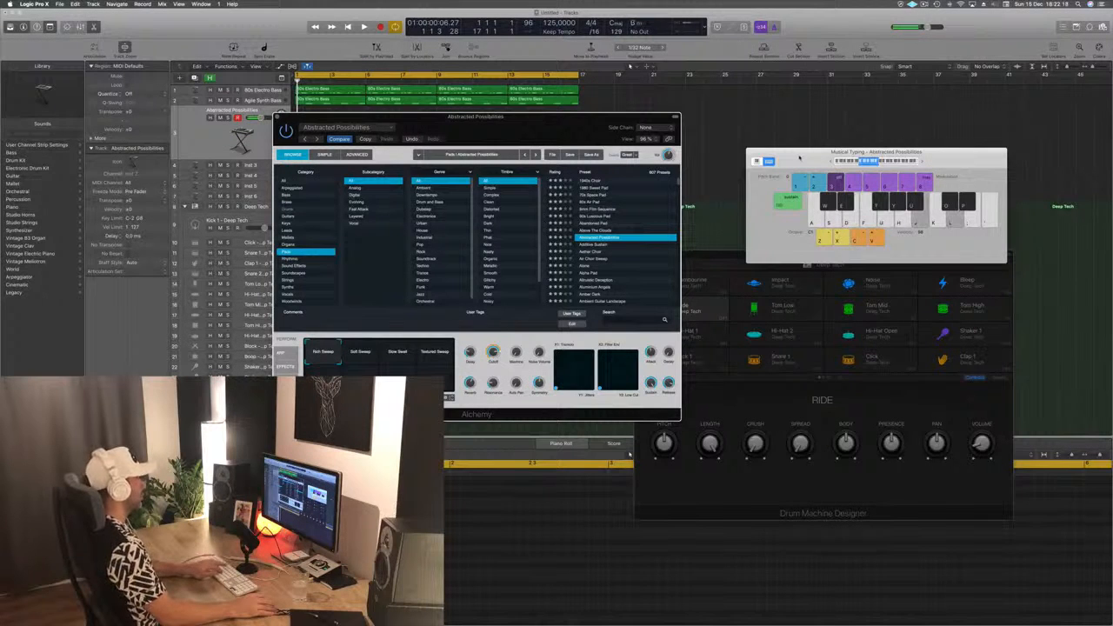
- Load the Additive Sustain pad and audition its Rhythmic, Warm plus Cold and Warm variations over the loop
left_click_drag(583, 118, 843, 60)
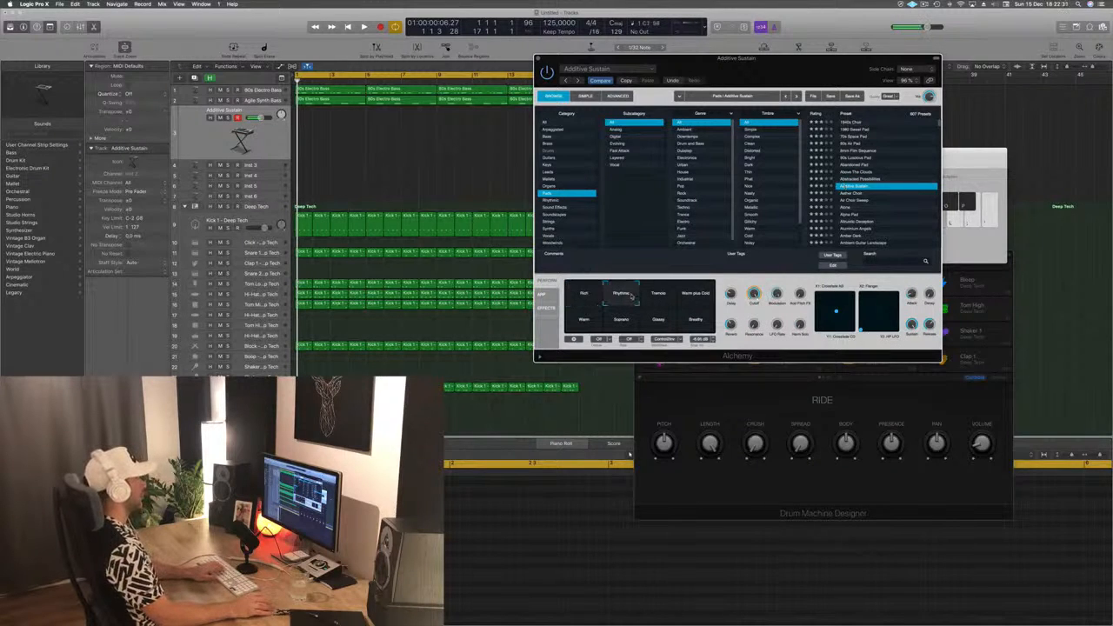
key("a")
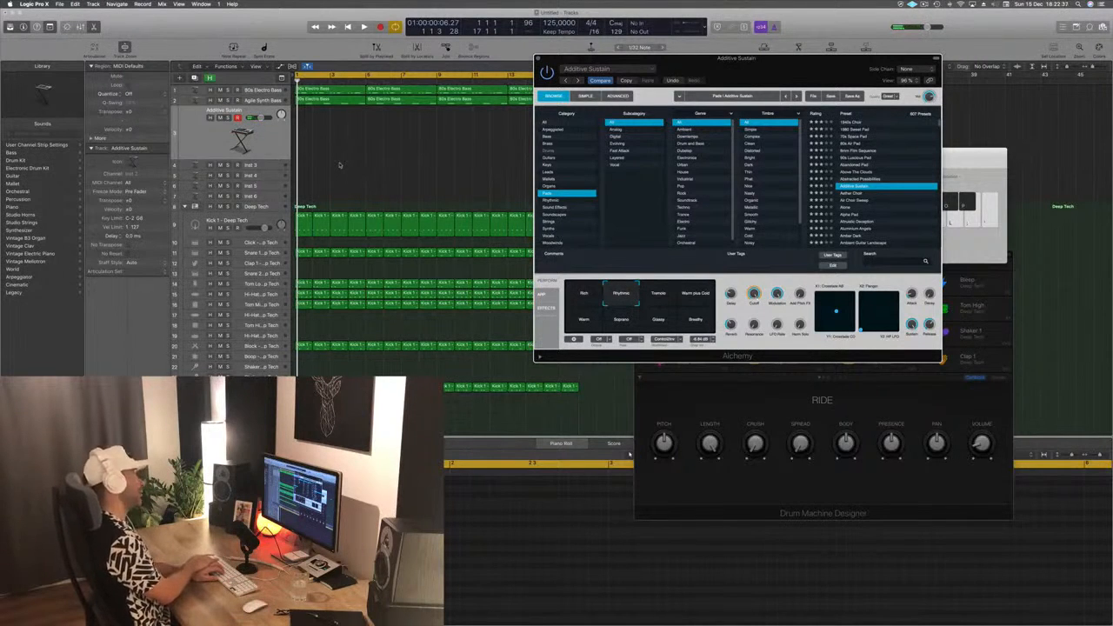
key("space")
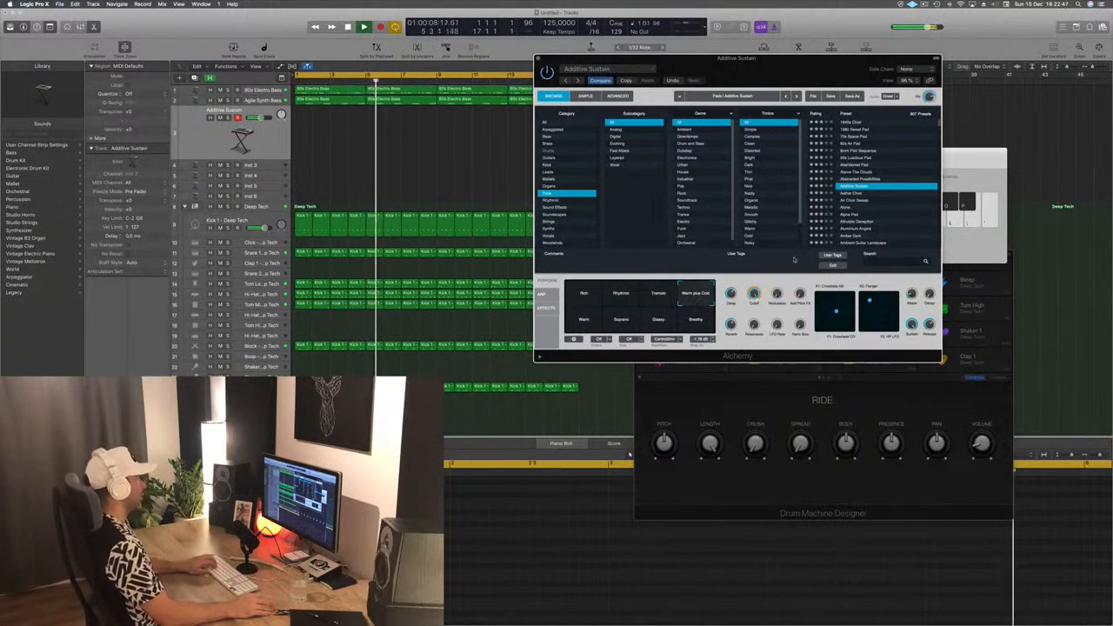
left_click(587, 324)
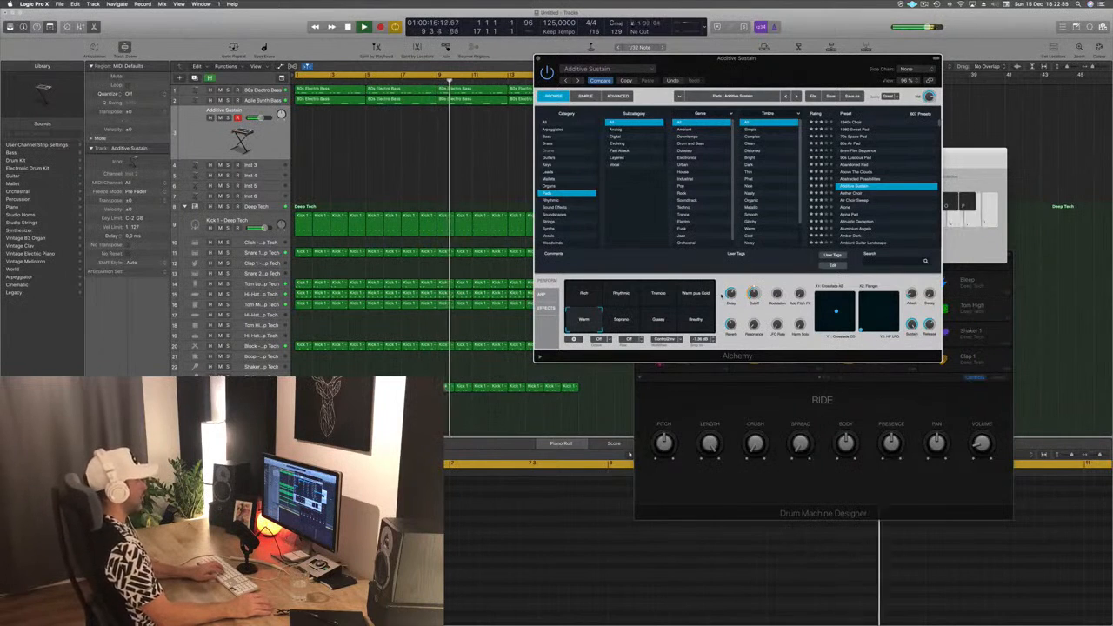
- Load the Aether Choir pad and audition it in different octaves with Musical Typing over the loop
key("Down")
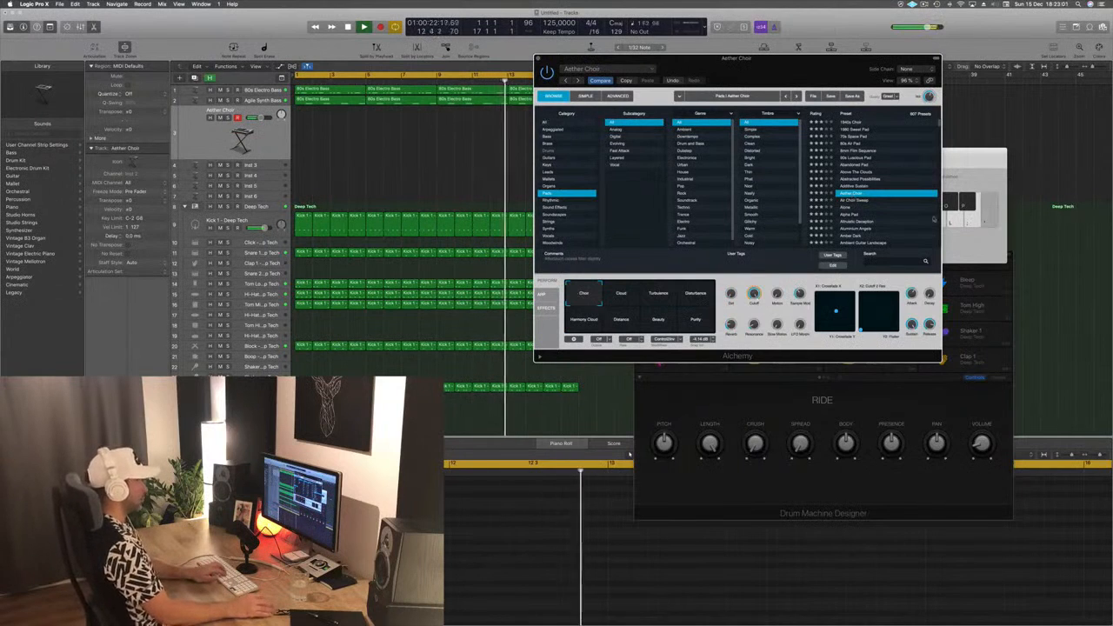
key("super+k")
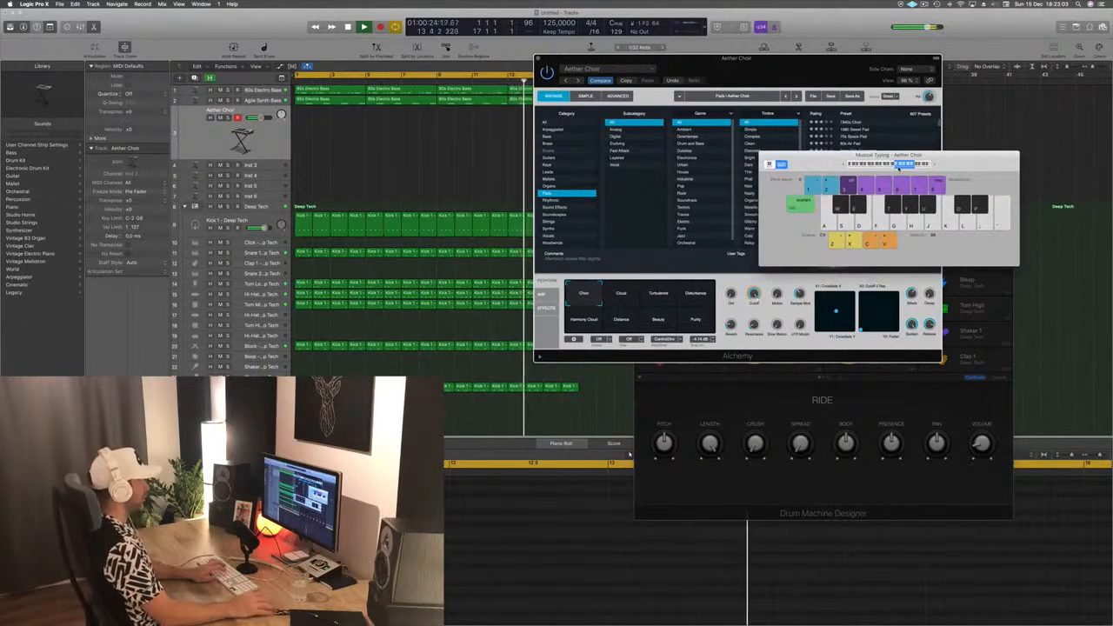
left_click(887, 165)
key("l")
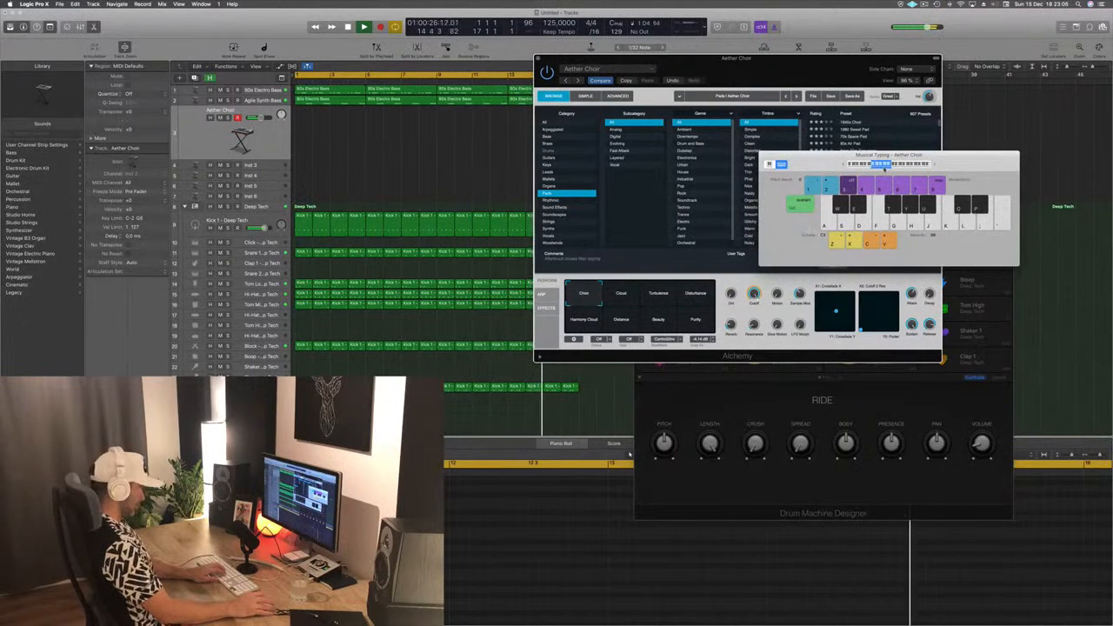
left_click(935, 165)
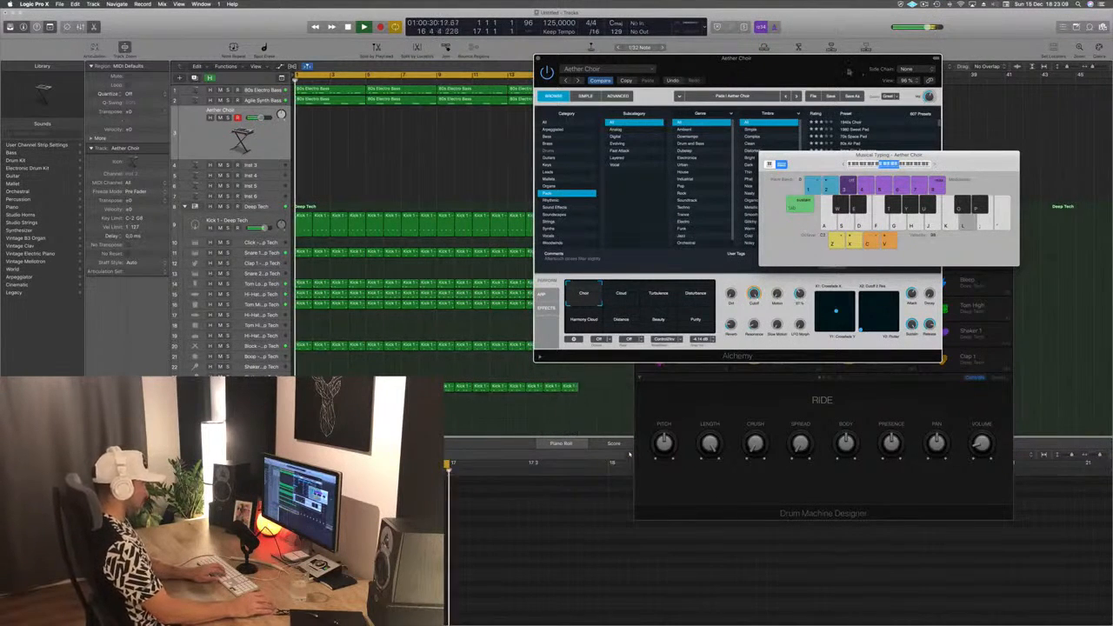
left_click_drag(836, 73, 809, 130)
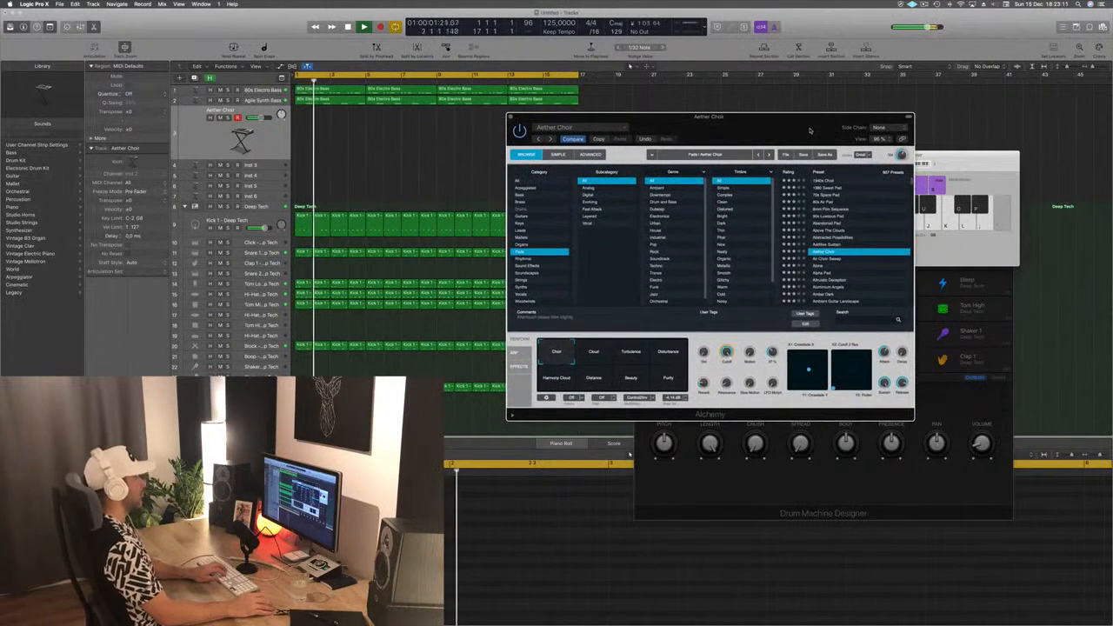
- Try Air Choir Sweep, load the Alpha Pad preset instead, audition low notes on it and choose its Filtered variation
left_click(828, 260)
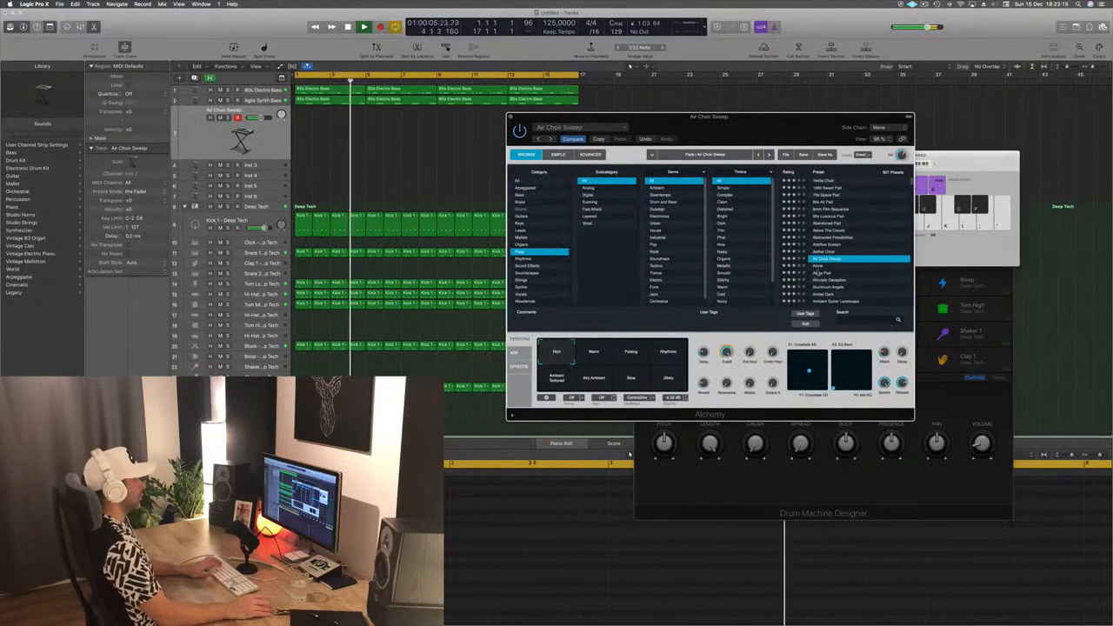
left_click(820, 273)
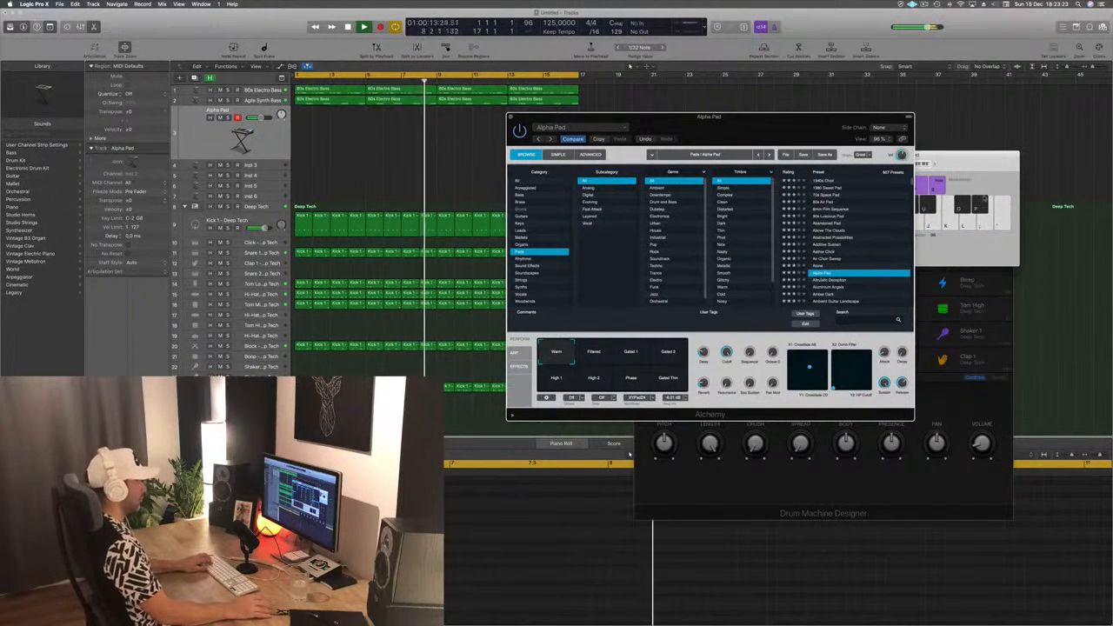
left_click(961, 162)
key("a")
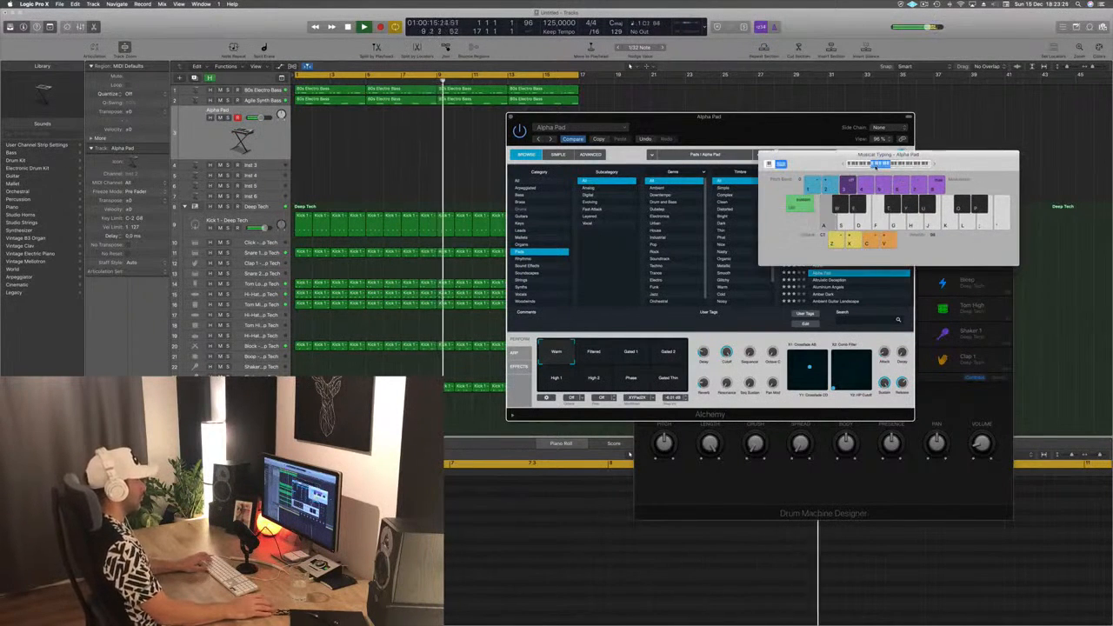
key("d")
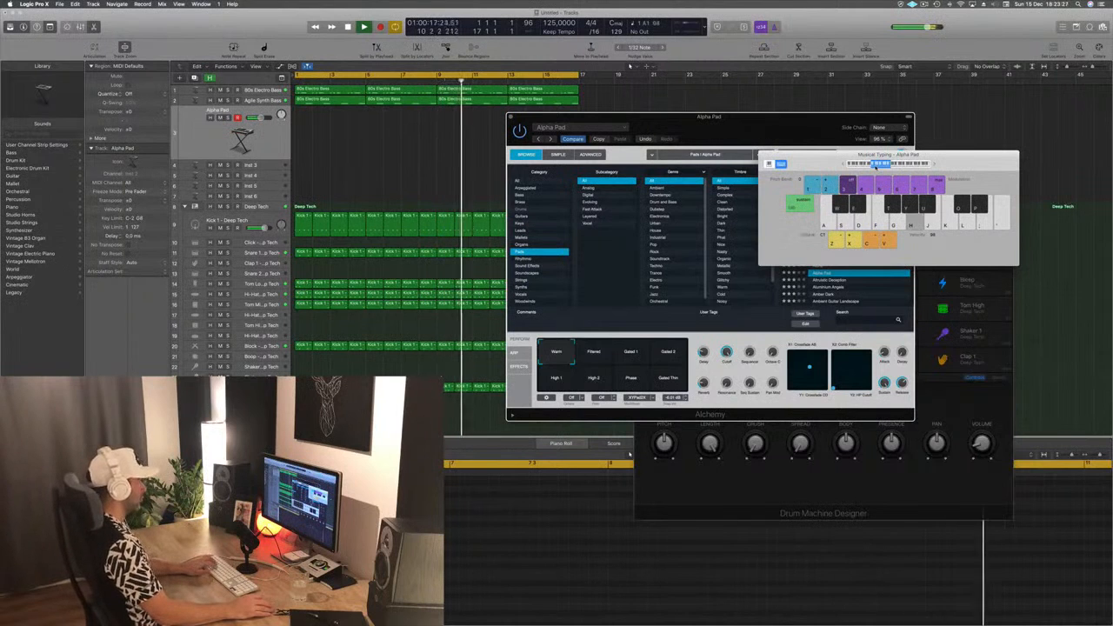
key("h")
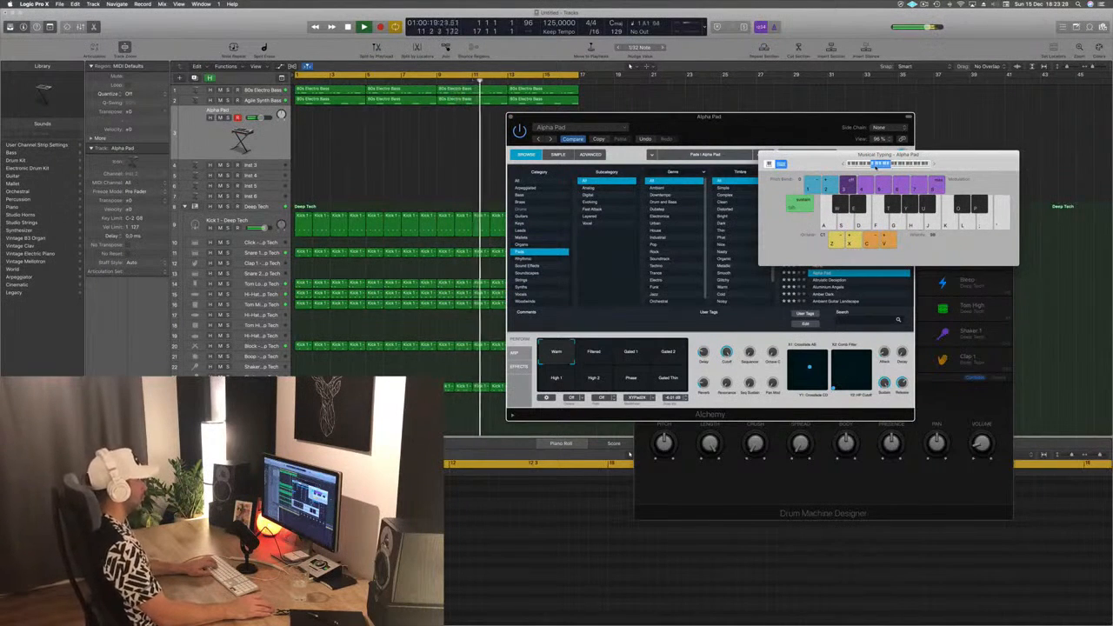
key("h")
key("h")
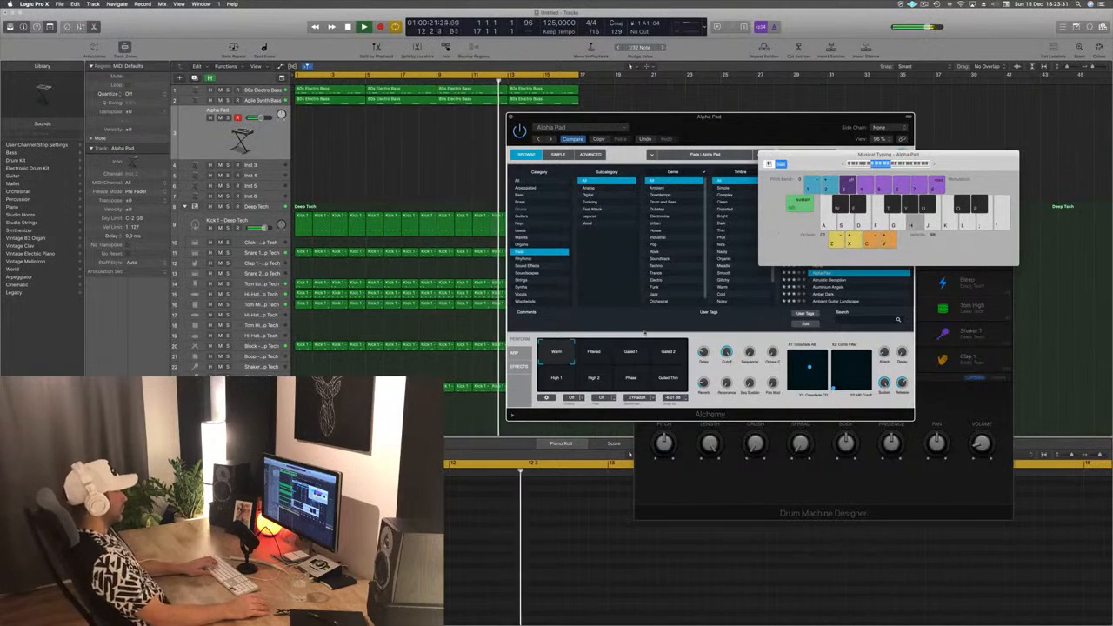
left_click(593, 351)
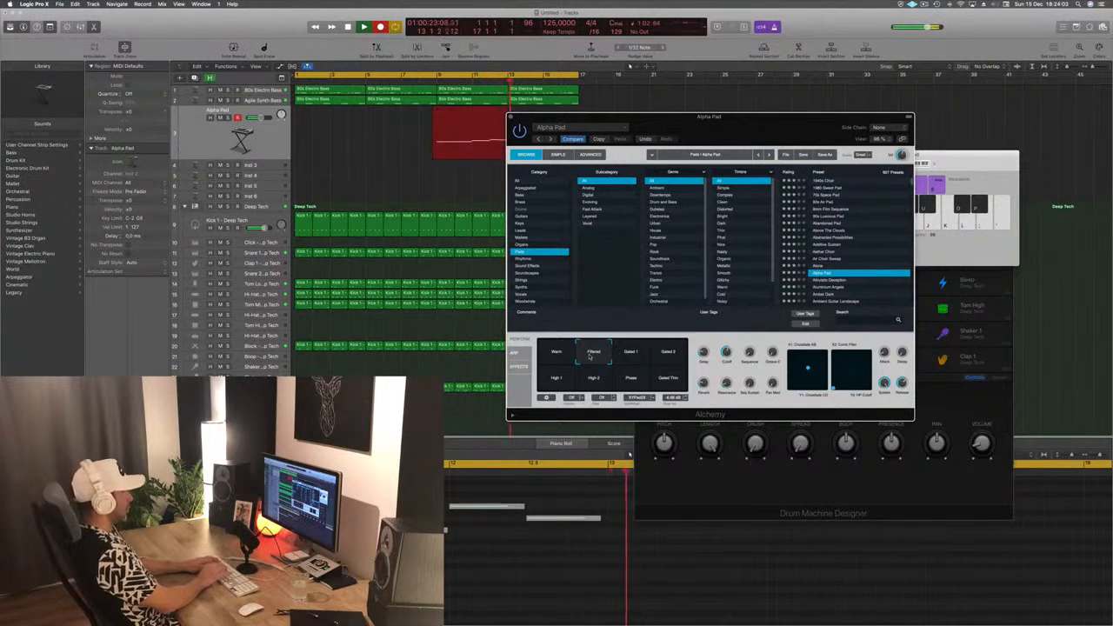
- Finish recording the Alpha Pad part, move its region from bar 9 to bar 1 and bring up its notes in the Piano Roll
key("space")
key("space")
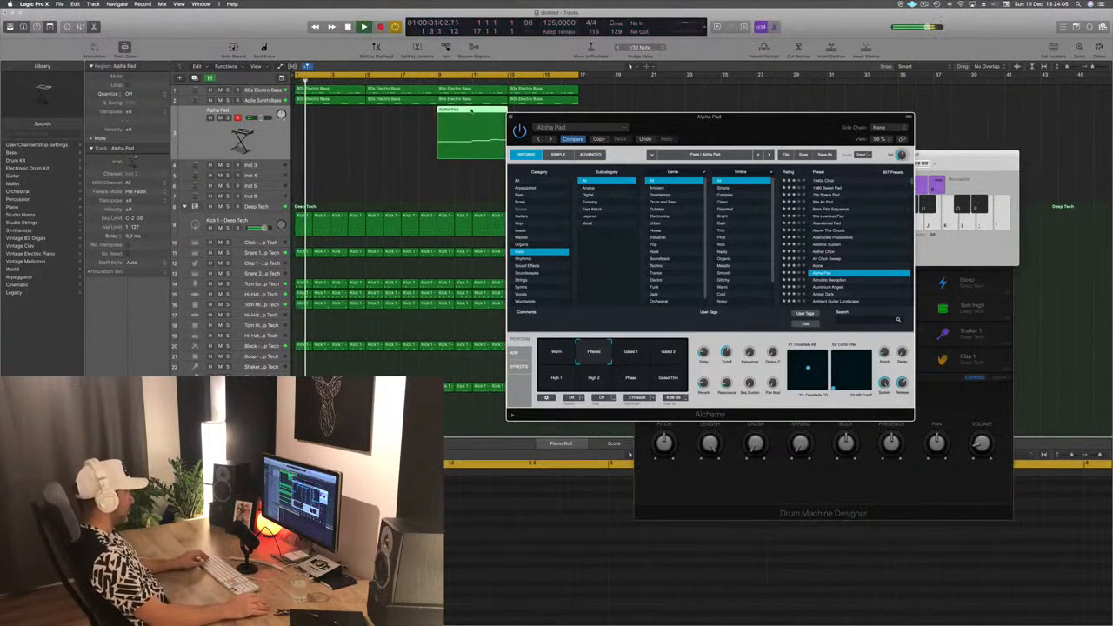
left_click_drag(467, 116, 326, 117)
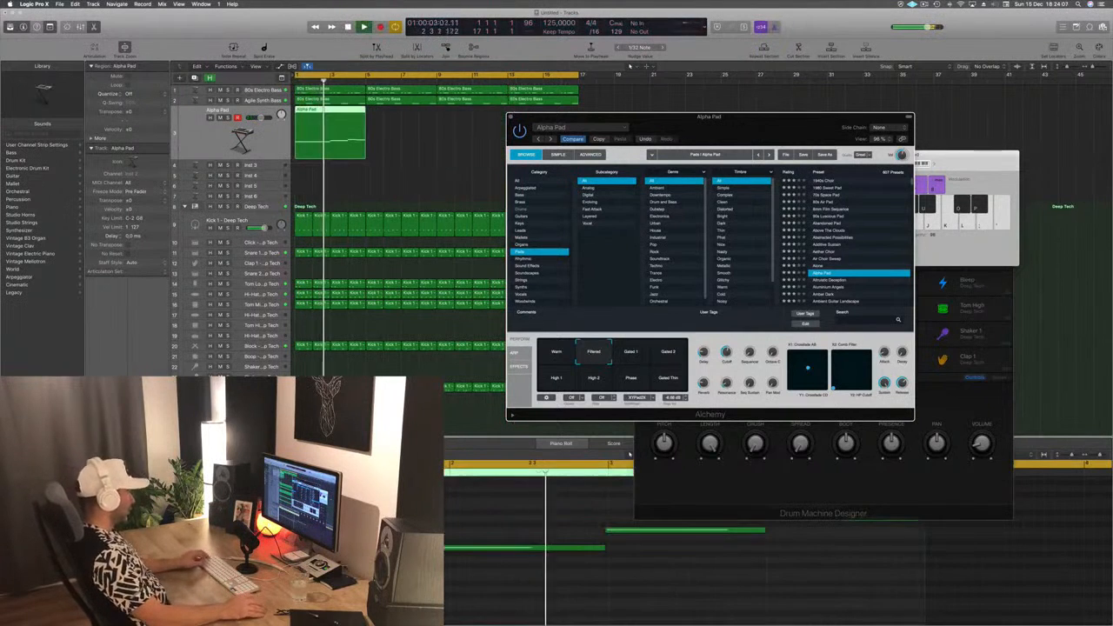
left_click(630, 453)
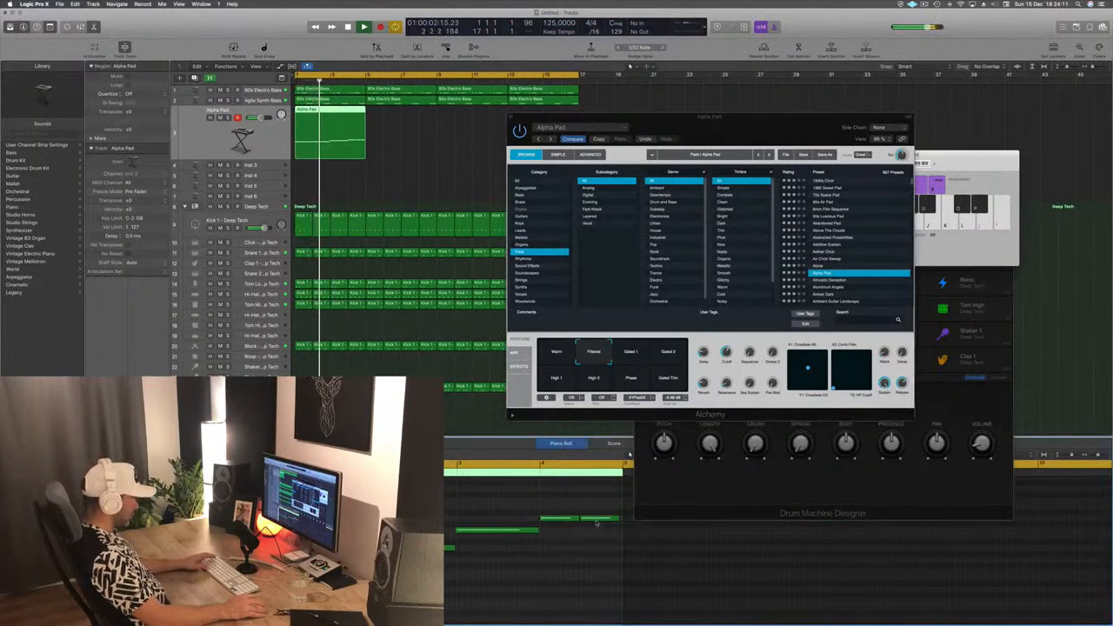
- Delete the final short pad note and lengthen the note before it to the region's end at bar 5
key("Delete")
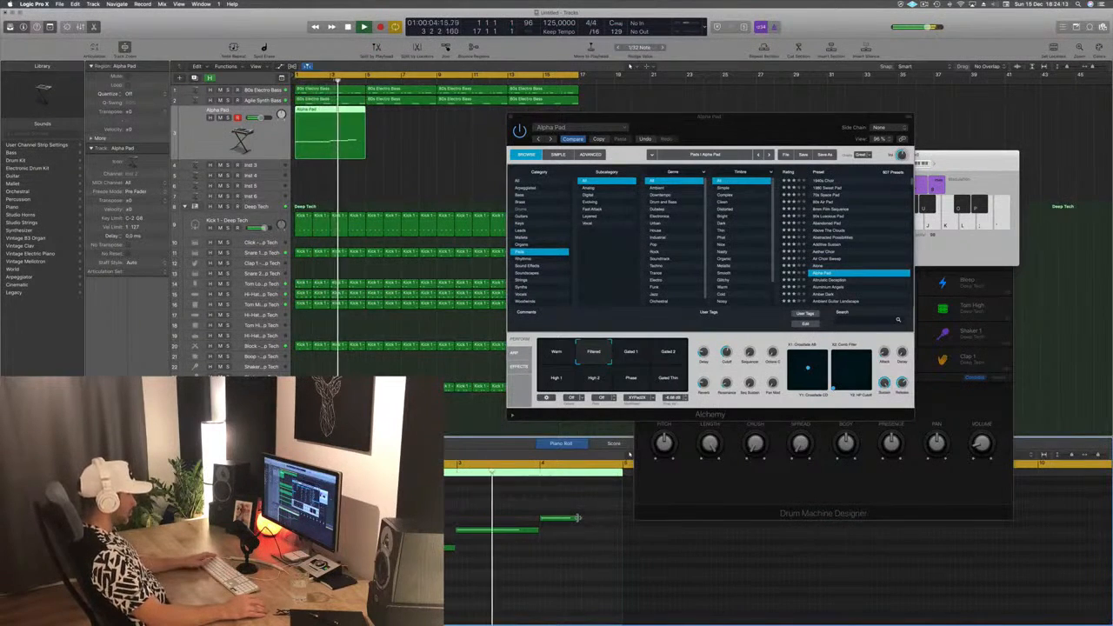
left_click_drag(577, 520, 621, 521)
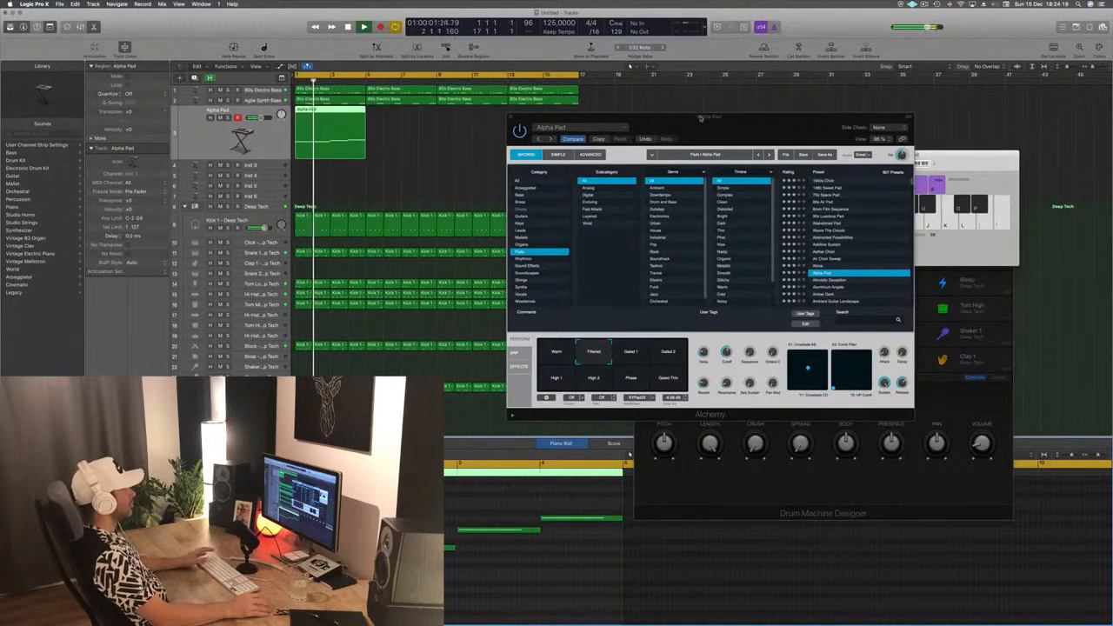
- Copy the four-bar Alpha Pad region to bar 5, then copy both regions to bar 9 to fill the 16-bar loop
left_click_drag(633, 116, 619, 88)
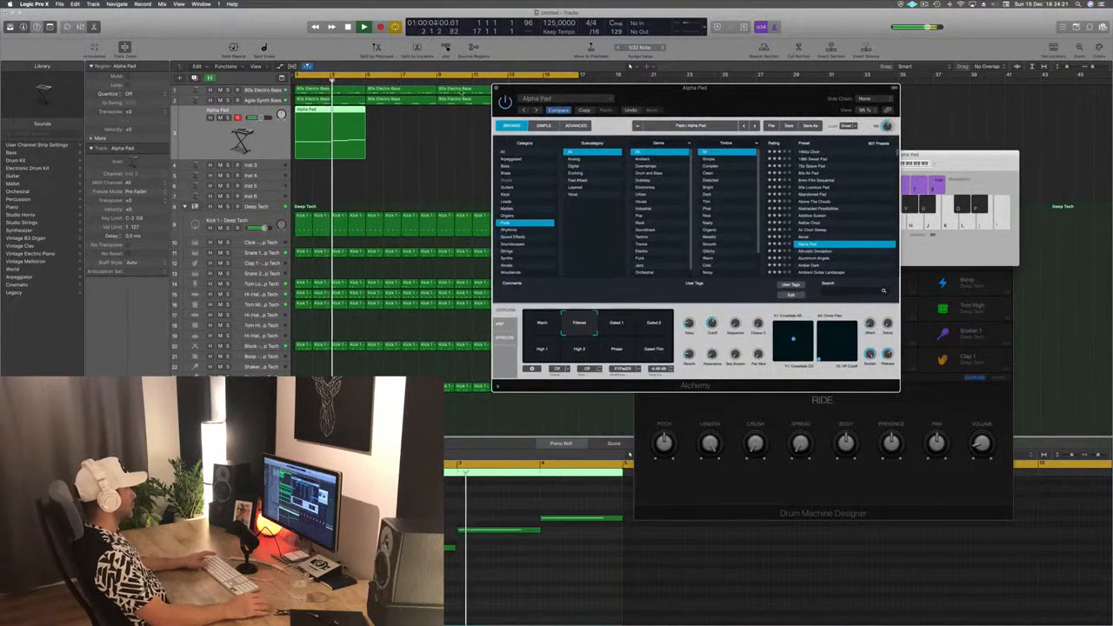
left_click_drag(730, 90, 817, 89)
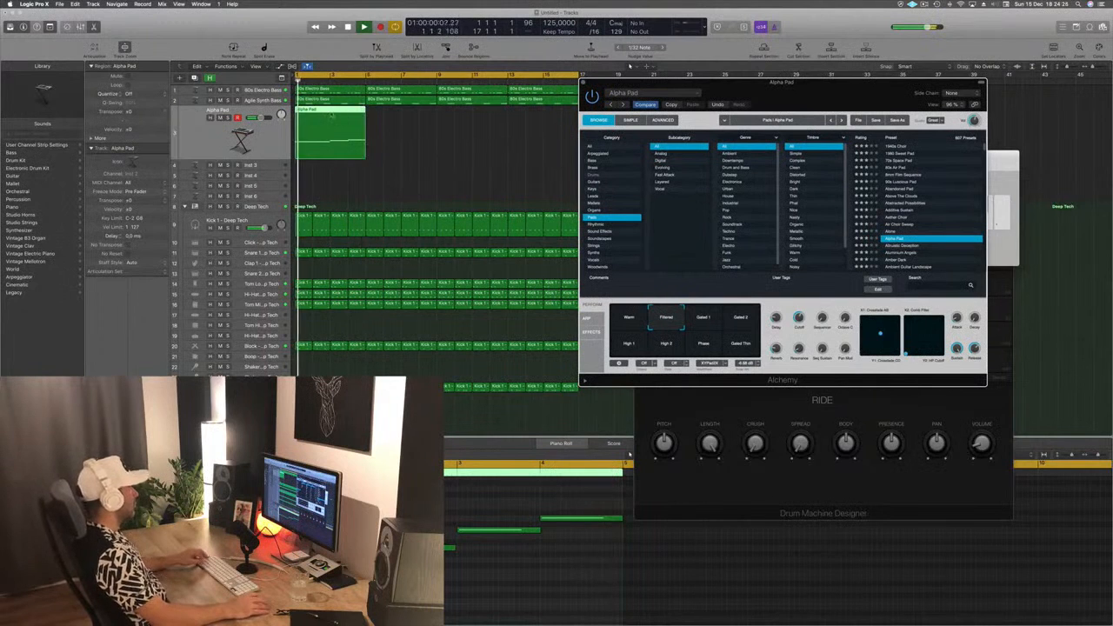
left_click_drag(335, 120, 406, 120)
mouse_move(487, 133)
left_mouse_down()
mouse_move(340, 127)
mouse_move(483, 131)
left_mouse_up()
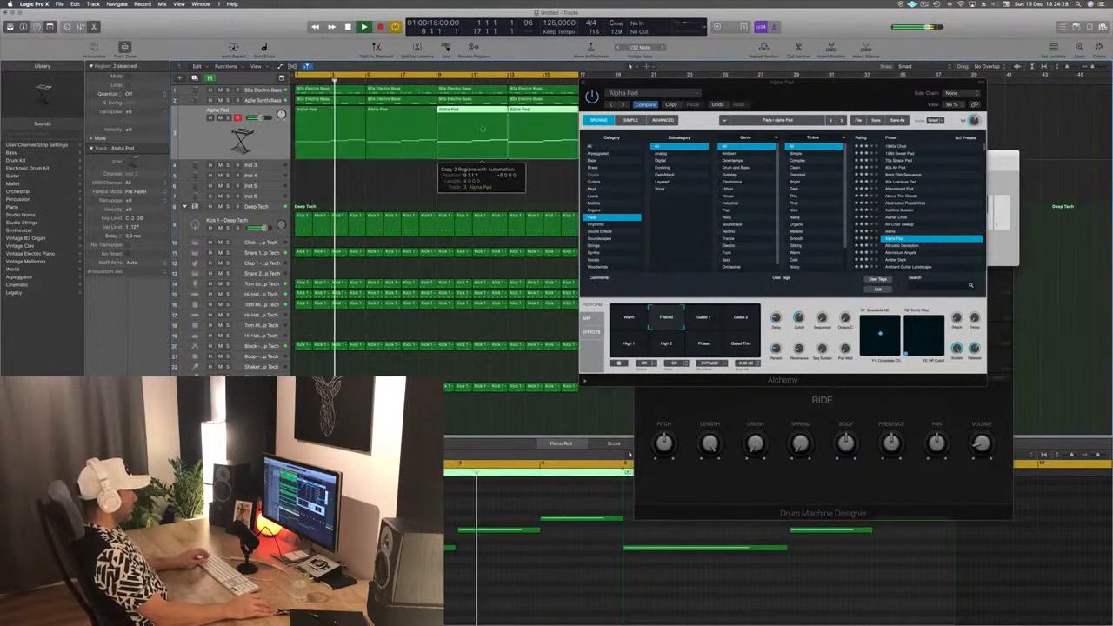
scroll(425, 190, "left", 3)
scroll(453, 174, "right", 1)
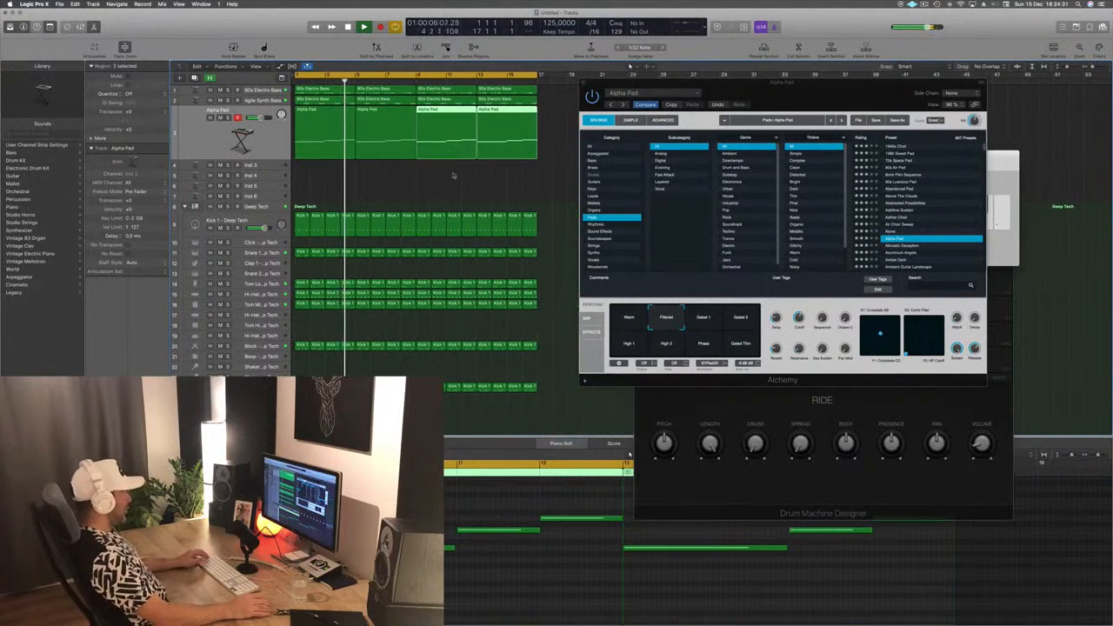
- Enable the low-cut band in the Alpha Pad track's Channel EQ, raise its cutoff to about 75 Hz and close the EQ
left_click_drag(786, 94, 779, 91)
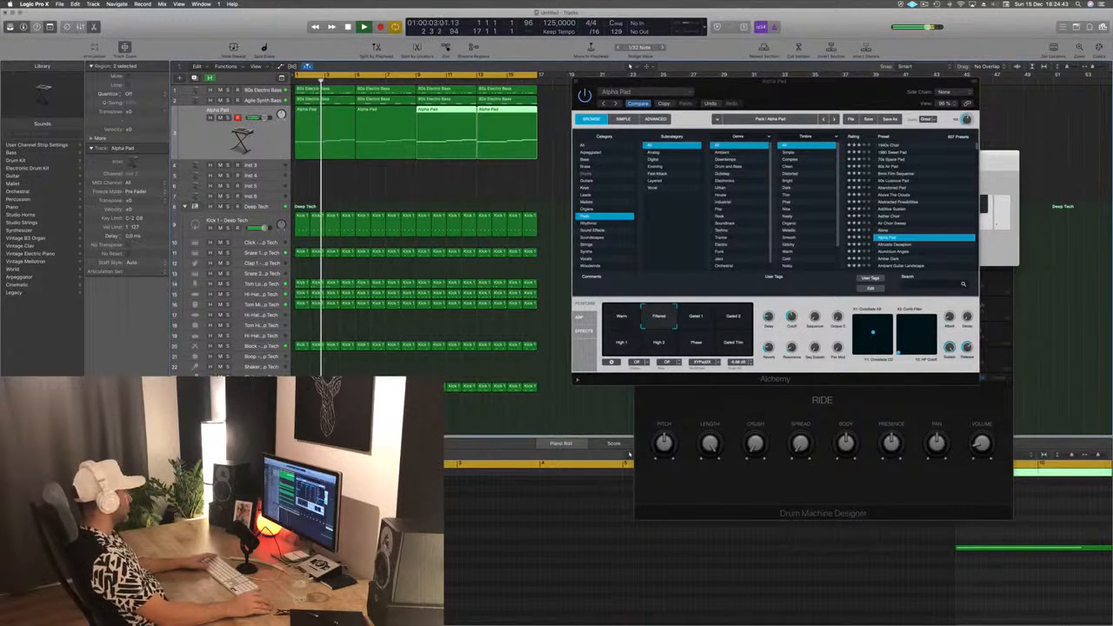
left_click(108, 392)
key("Return")
left_click(56, 64)
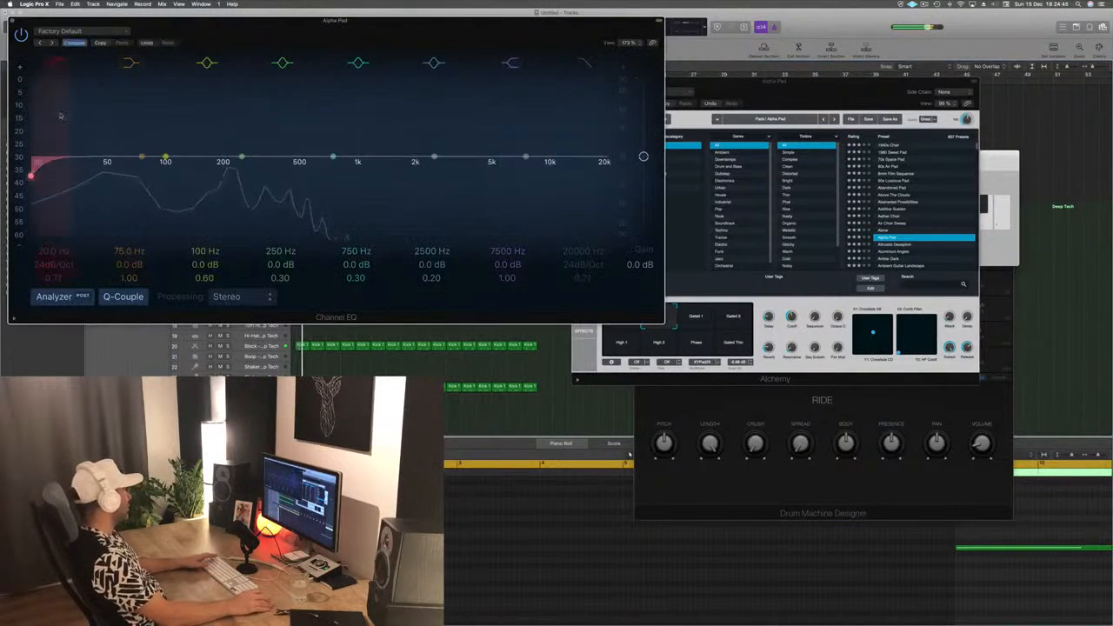
mouse_move(60, 116)
left_mouse_down()
mouse_move(217, 148)
mouse_move(179, 154)
left_mouse_up()
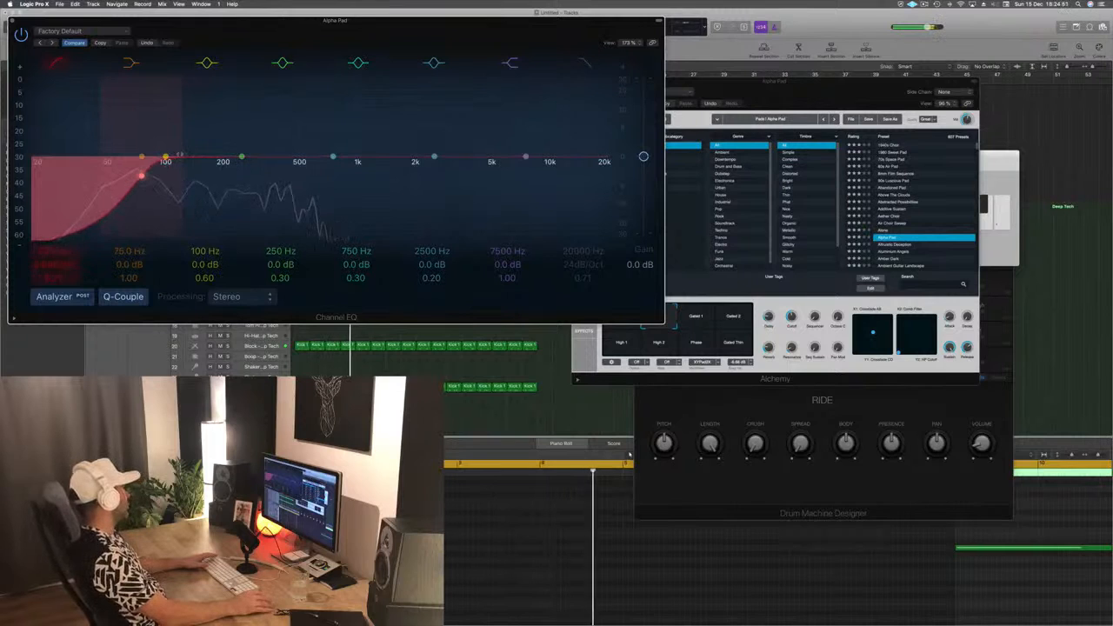
left_click(12, 20)
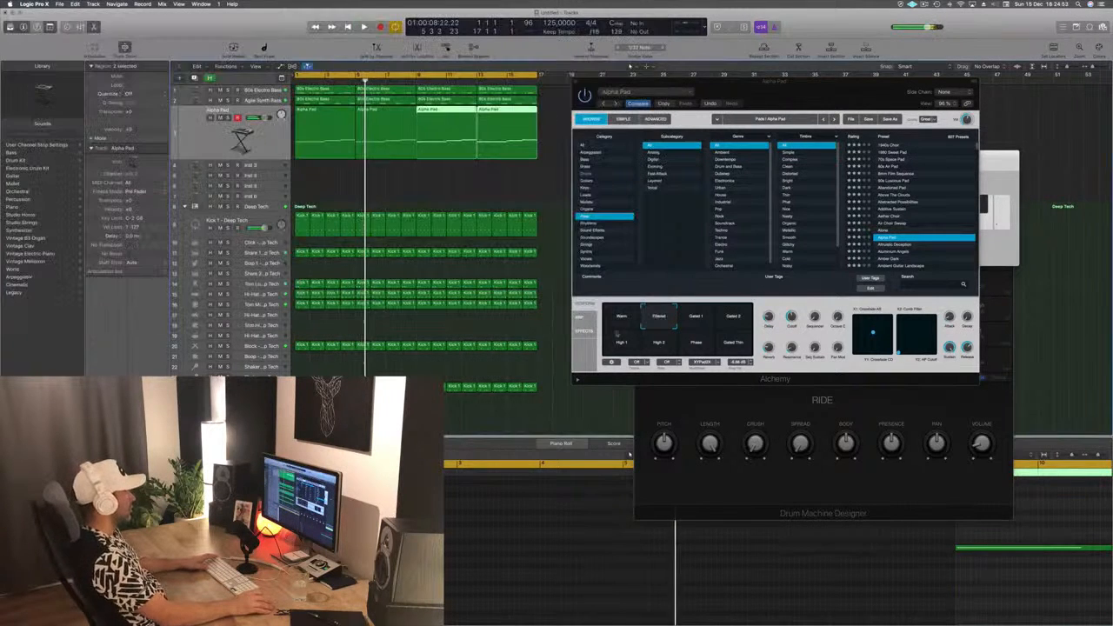
- Audition Alpha Pad's Gated 1, Gated 2 and High 1 variations over the loop
left_click(703, 316)
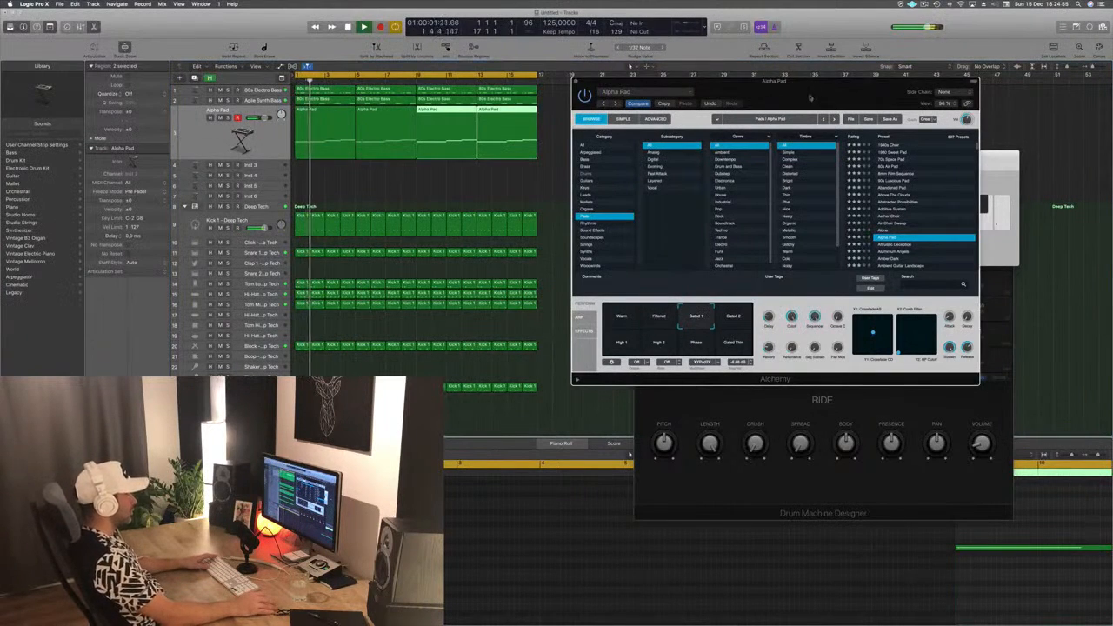
left_click_drag(809, 98, 709, 173)
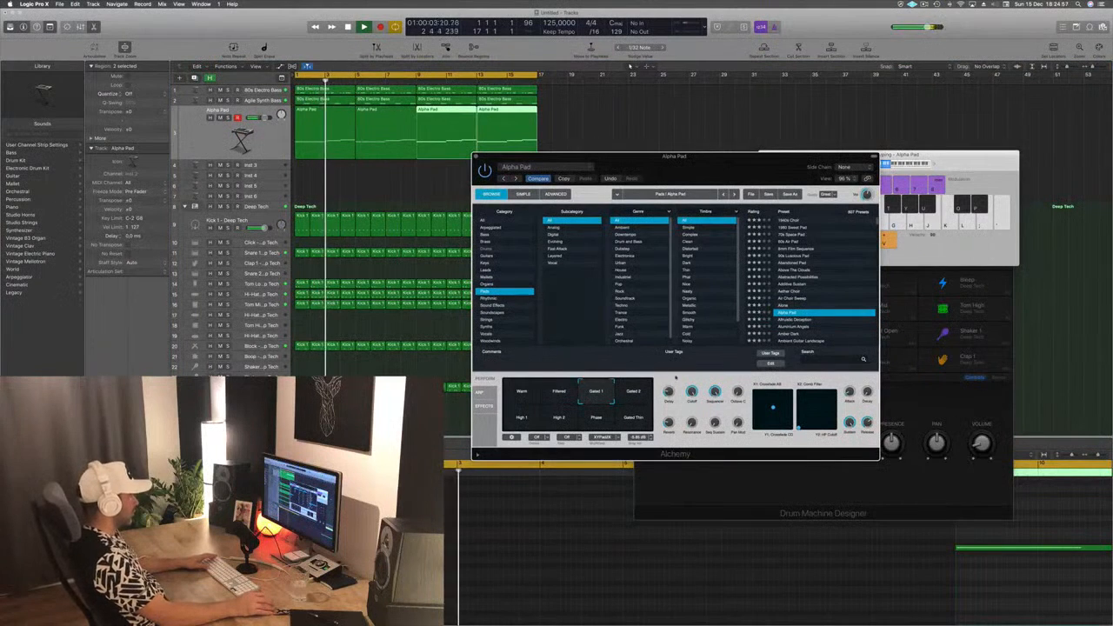
left_click(628, 396)
key("space")
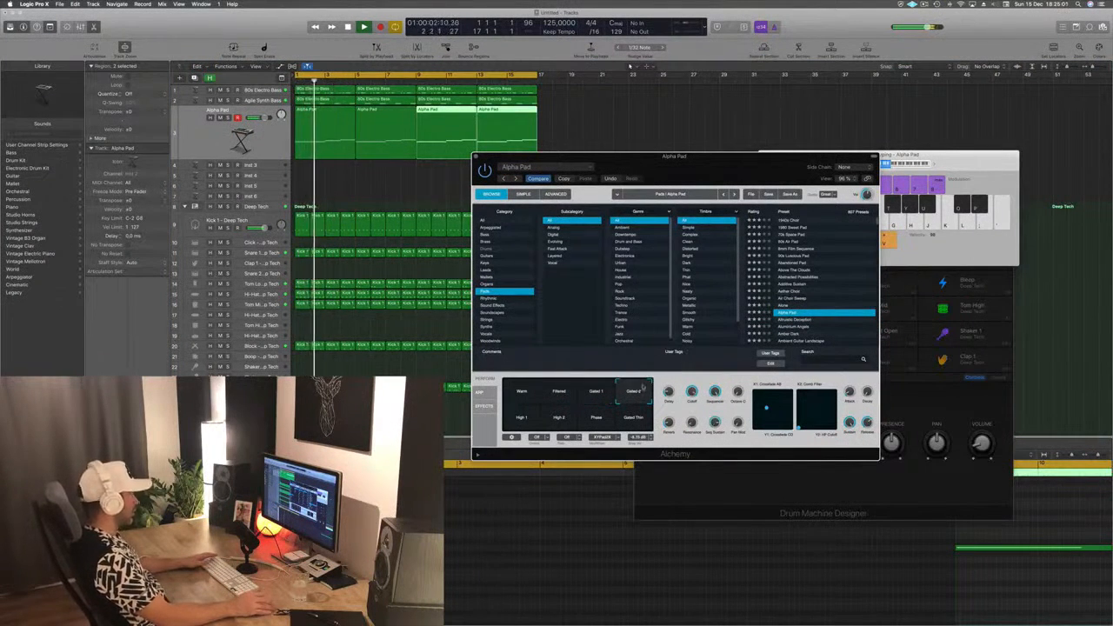
left_click(528, 419)
key("space")
key("space")
- Audition Alpha Pad's High 2, Phase and Gated Thin variations over the loop
left_click(559, 428)
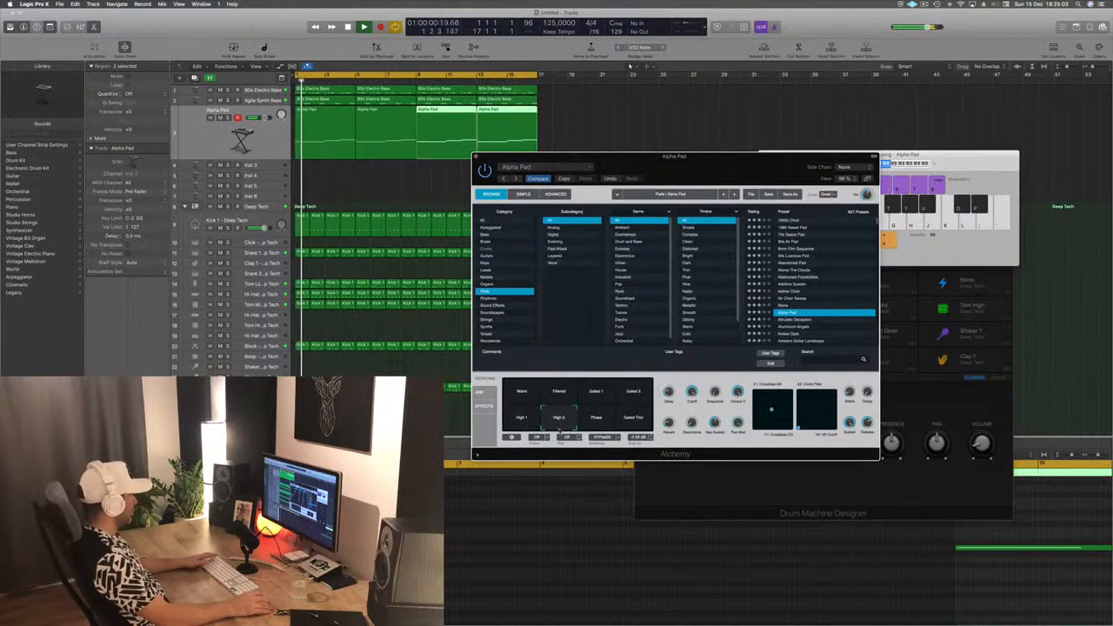
left_click(596, 423)
key("space")
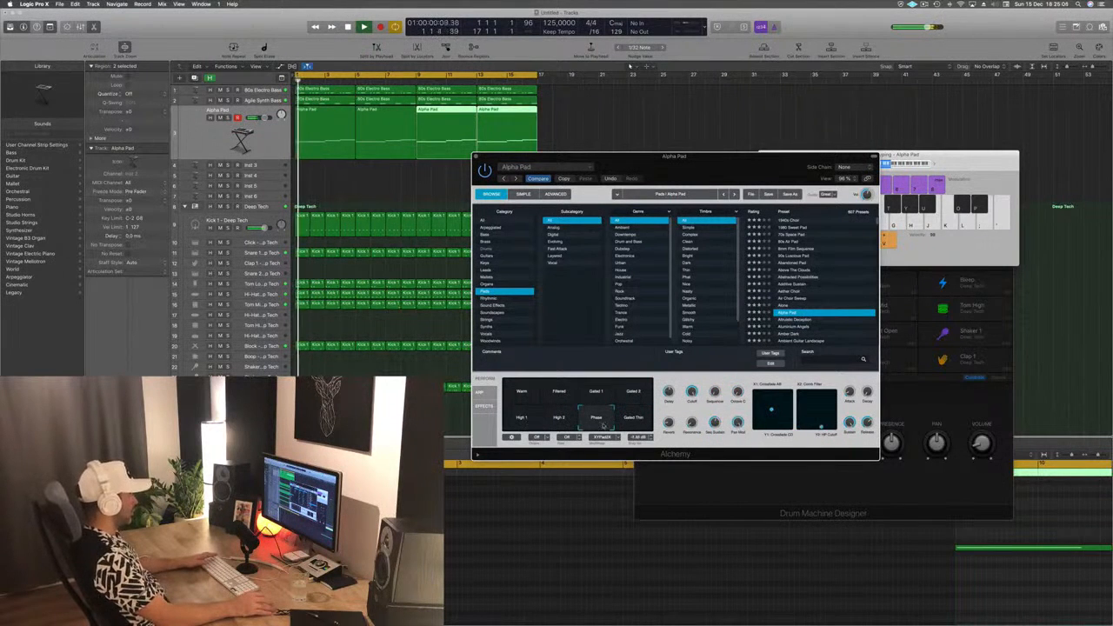
left_click(631, 420)
key("space")
key("space")
- Choose Alpha Pad's Warm variation, adjust its Cutoff while the loop plays and close the Alchemy window
left_click(522, 393)
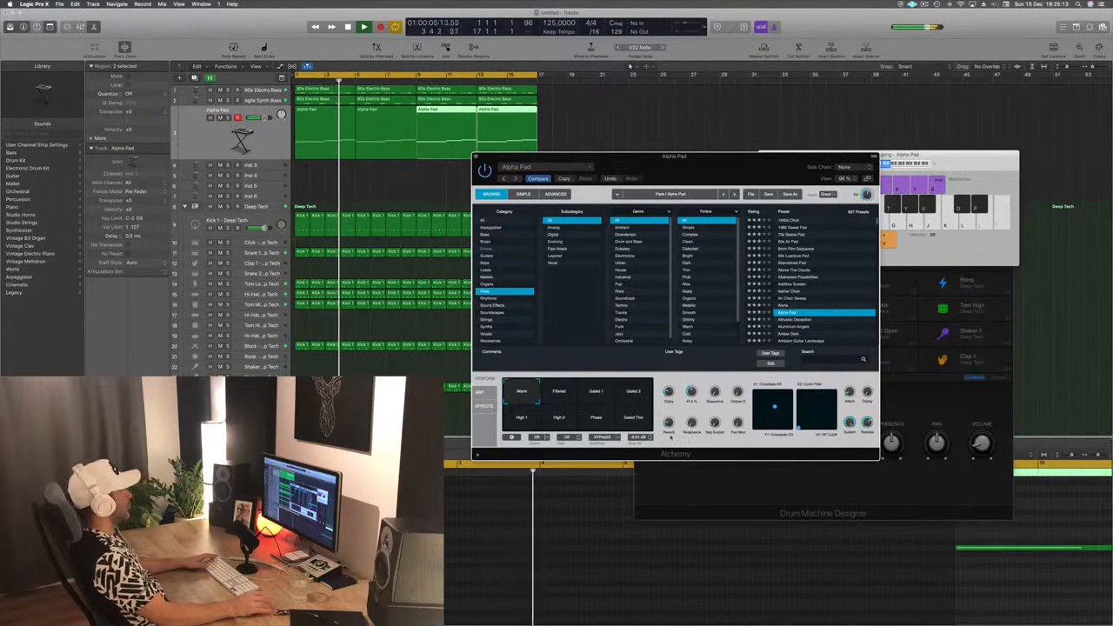
left_click_drag(704, 162, 808, 144)
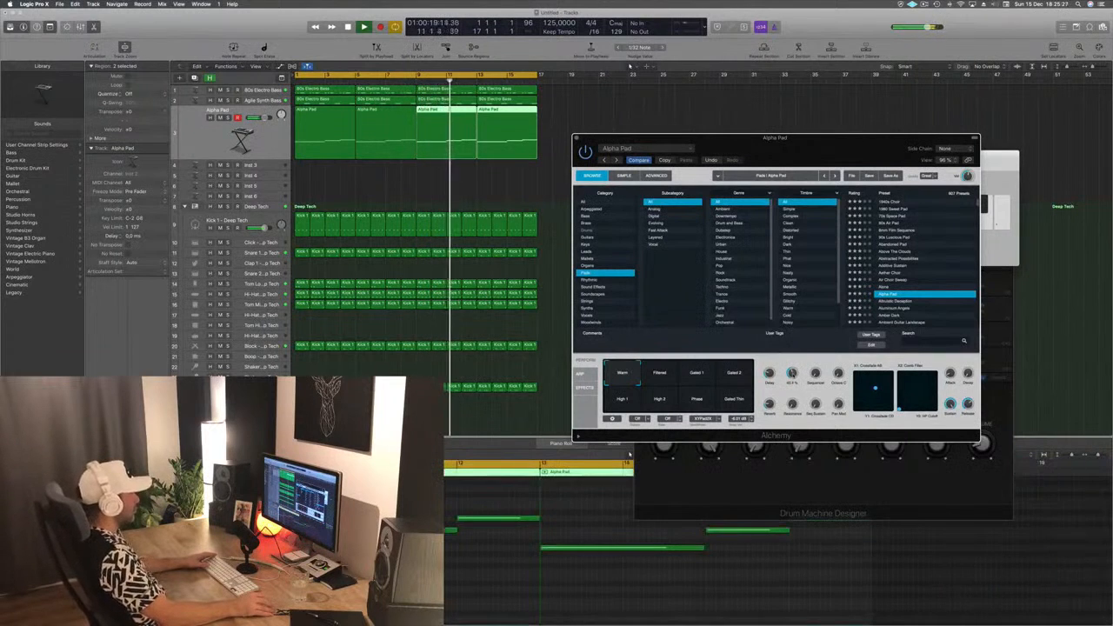
left_click_drag(823, 167, 736, 220)
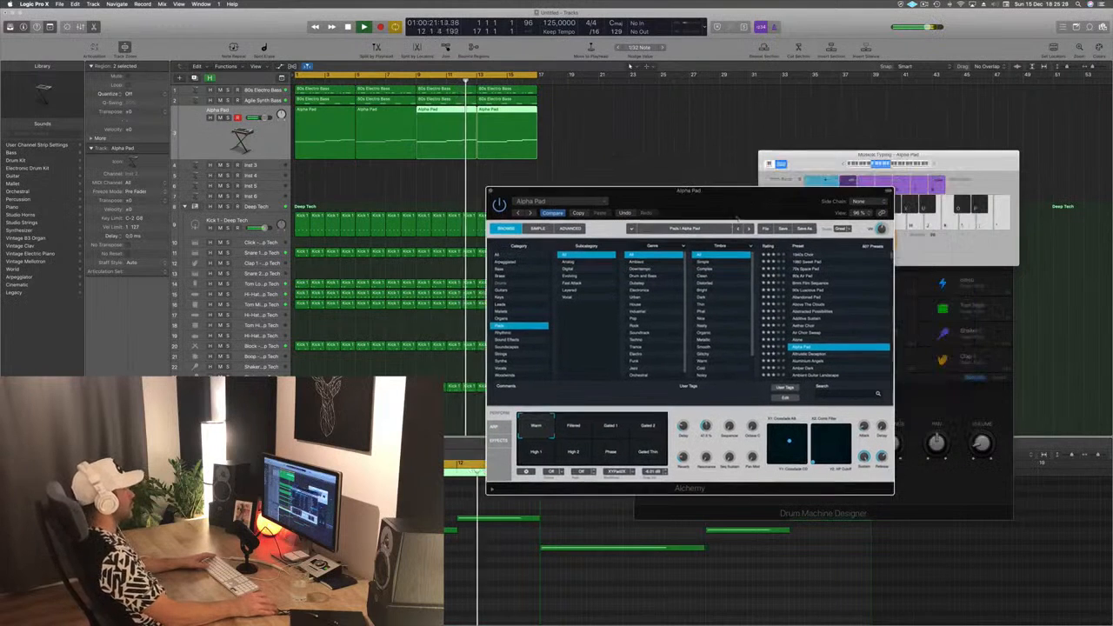
left_click(490, 190)
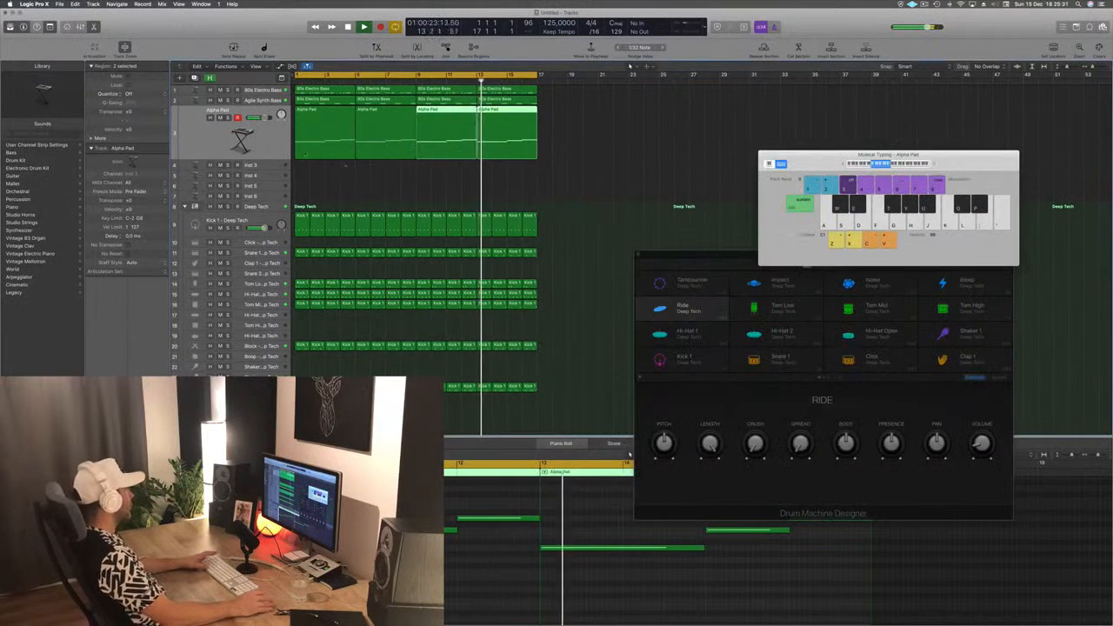
- Duplicate the Alpha Pad track with its Alchemy settings and copy its four regions onto the new track
left_click(252, 140)
key("Return")
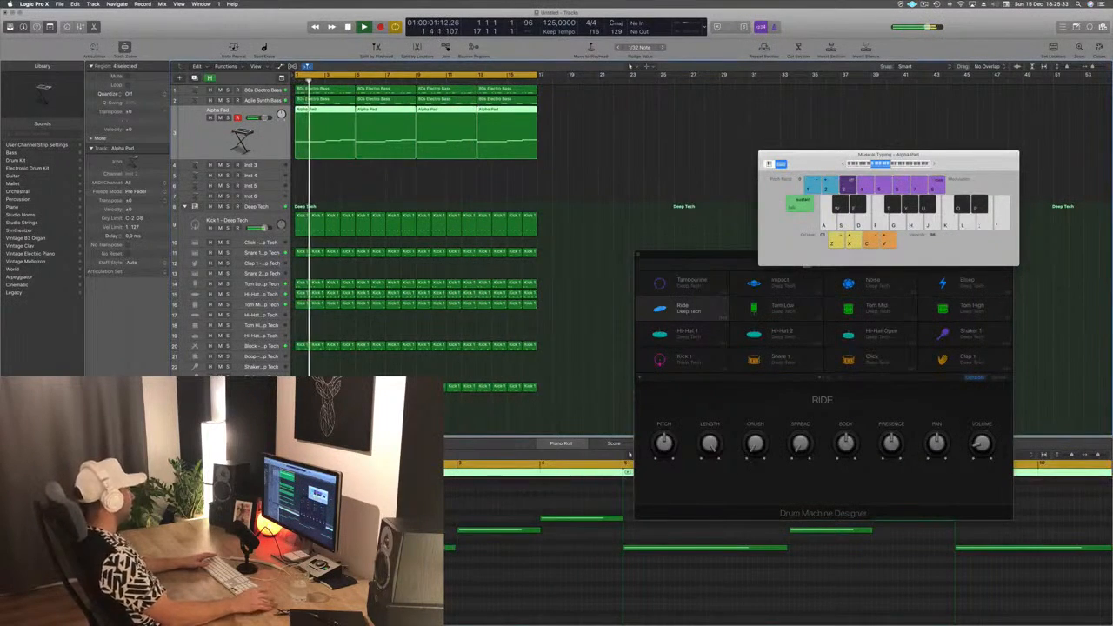
double_click(242, 140)
key("space")
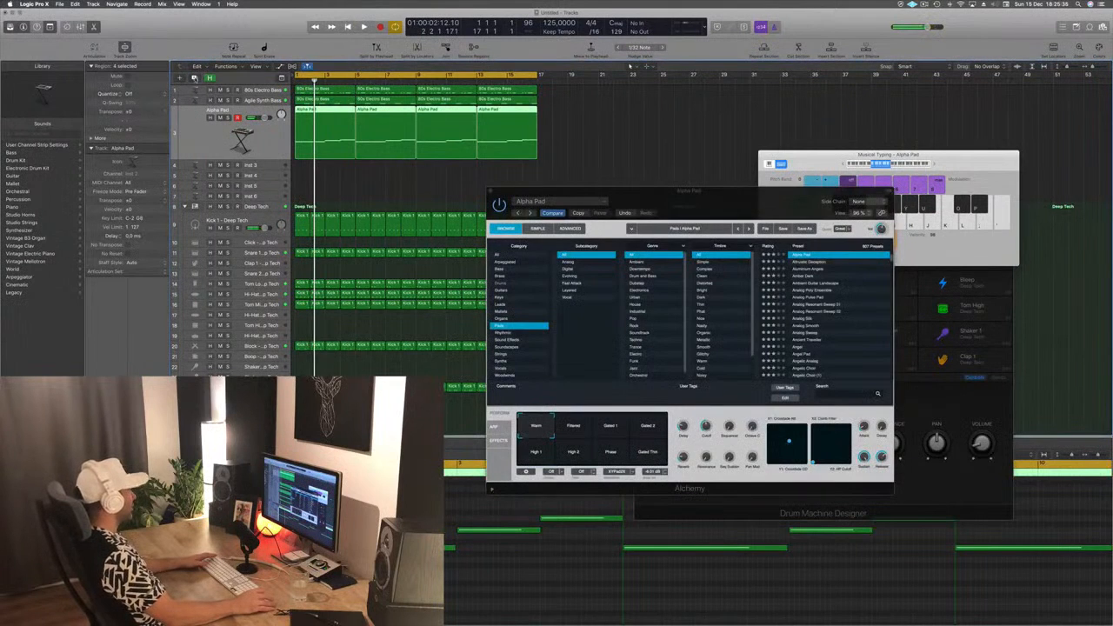
key("super+d")
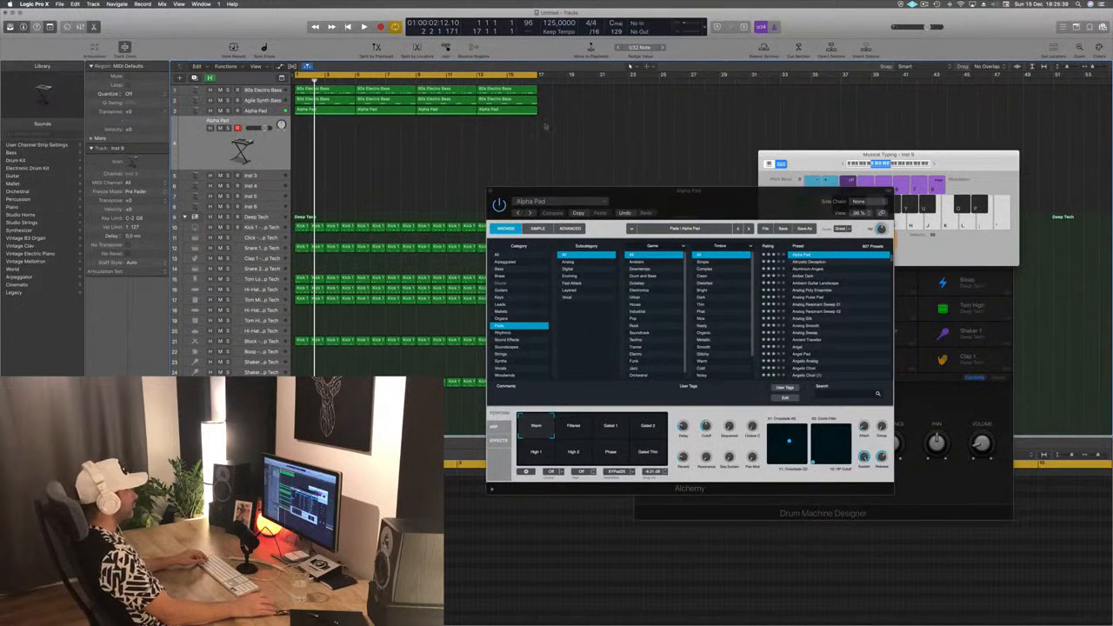
left_click_drag(422, 131, 303, 144)
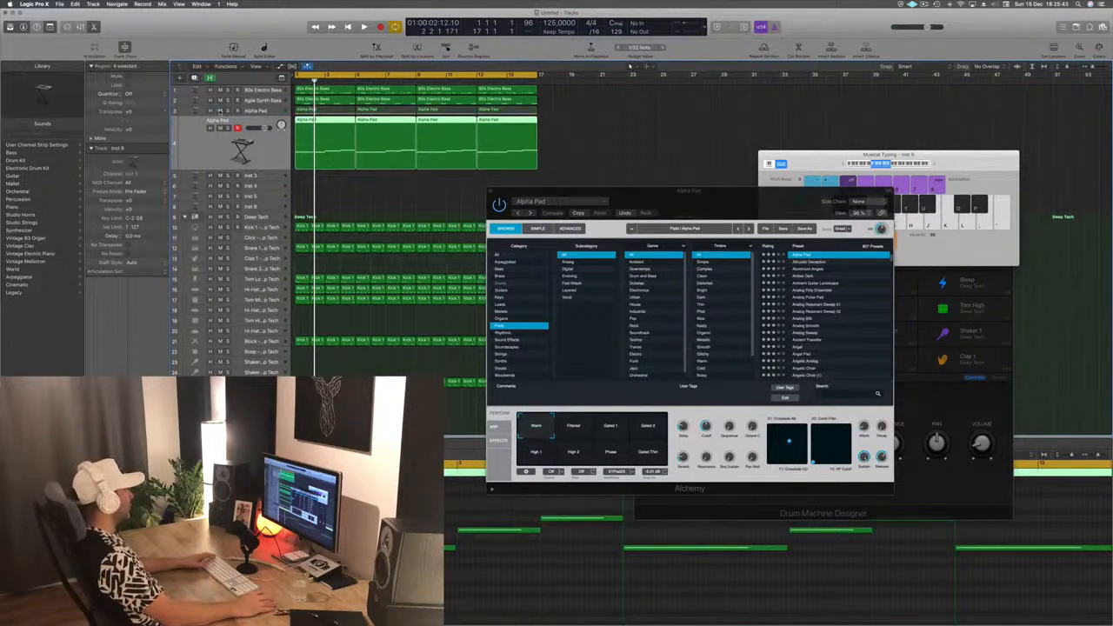
- Mute the original Alpha Pad track, open Alchemy on the duplicated track and play the loop
key("Return")
key("space")
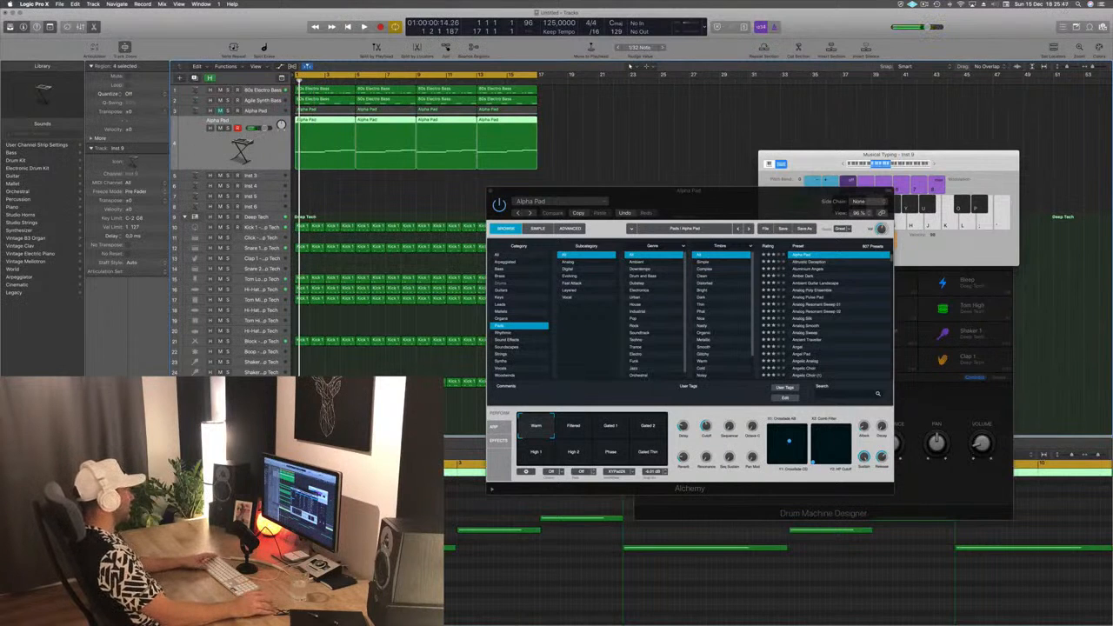
left_click_drag(285, 38, 757, 186)
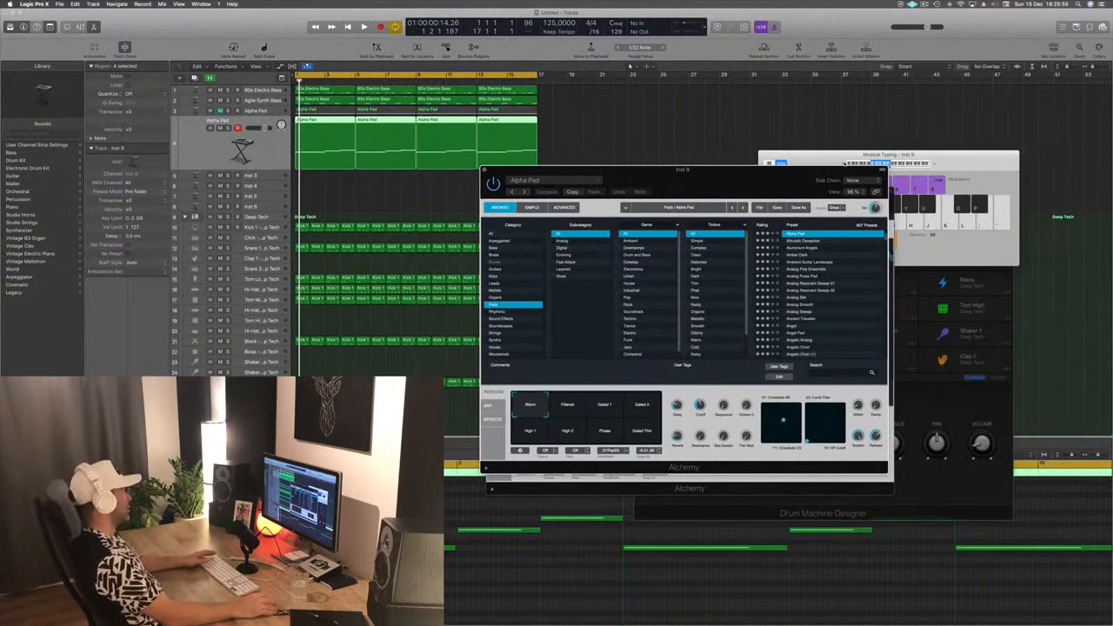
key("space")
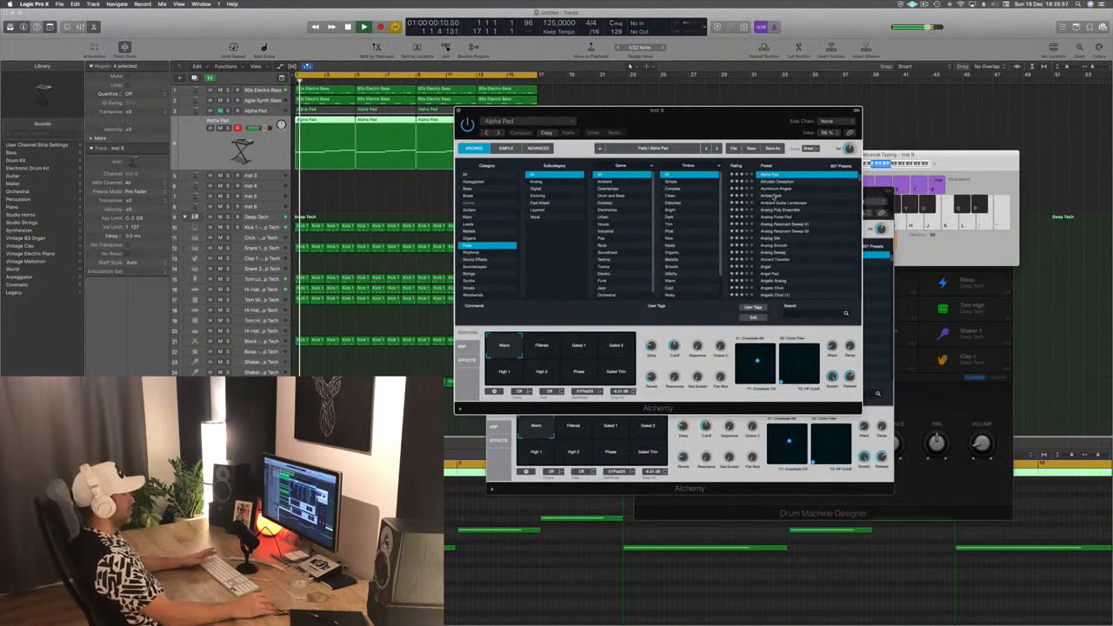
- Load the Amber Dark pad on the duplicated track and audition its rhythmic, flanger, swell and Delay Sweep variations over the loop
left_click(749, 196)
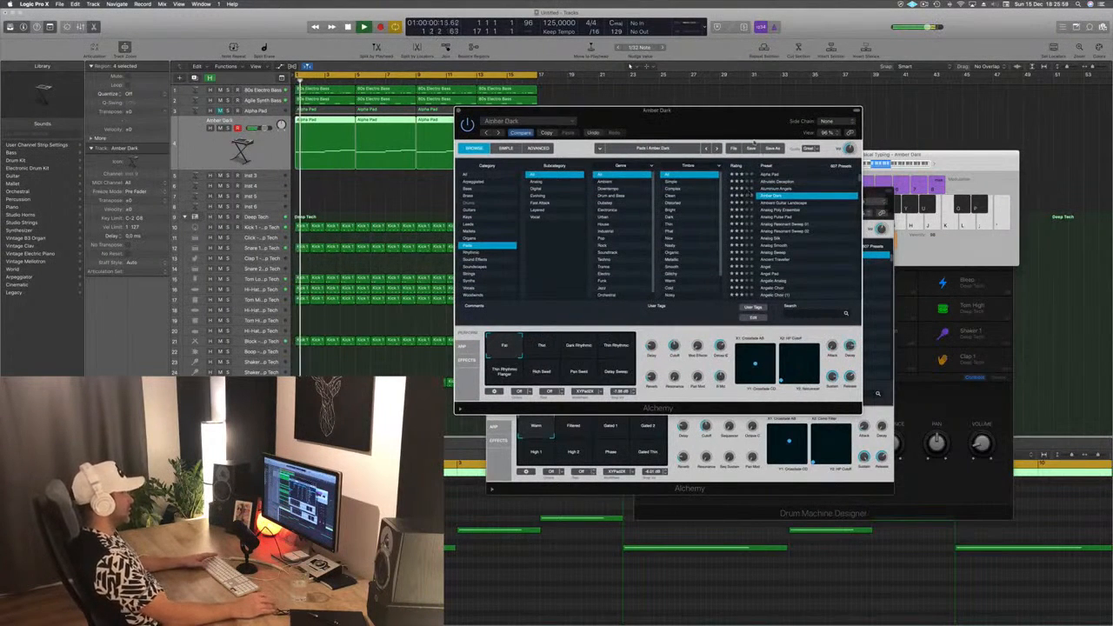
left_click_drag(724, 123, 769, 118)
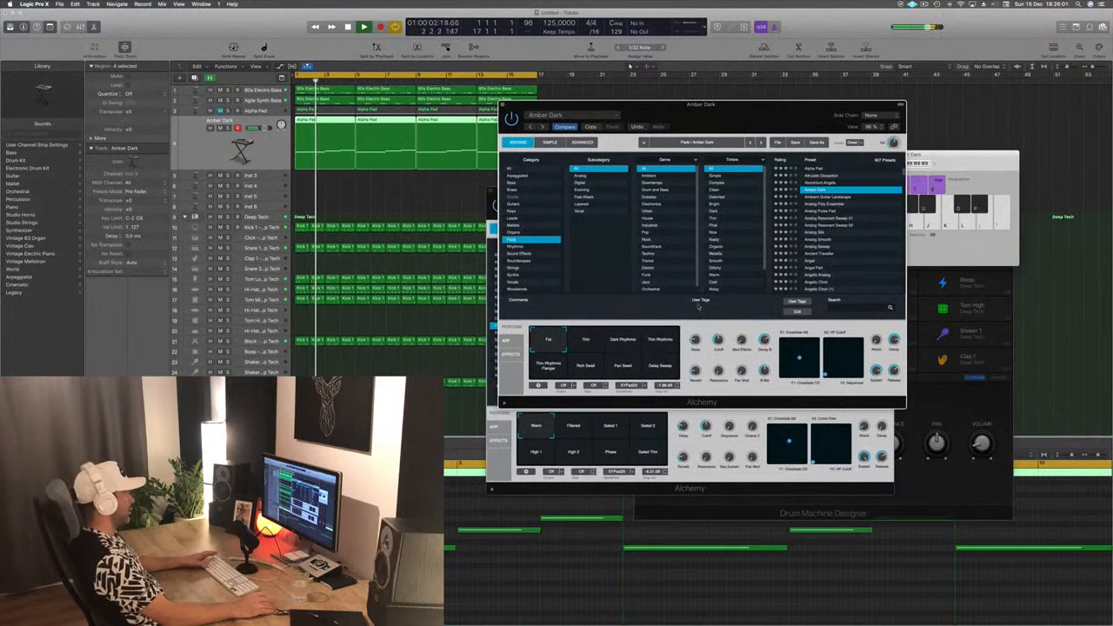
left_click(596, 342)
left_click(619, 344)
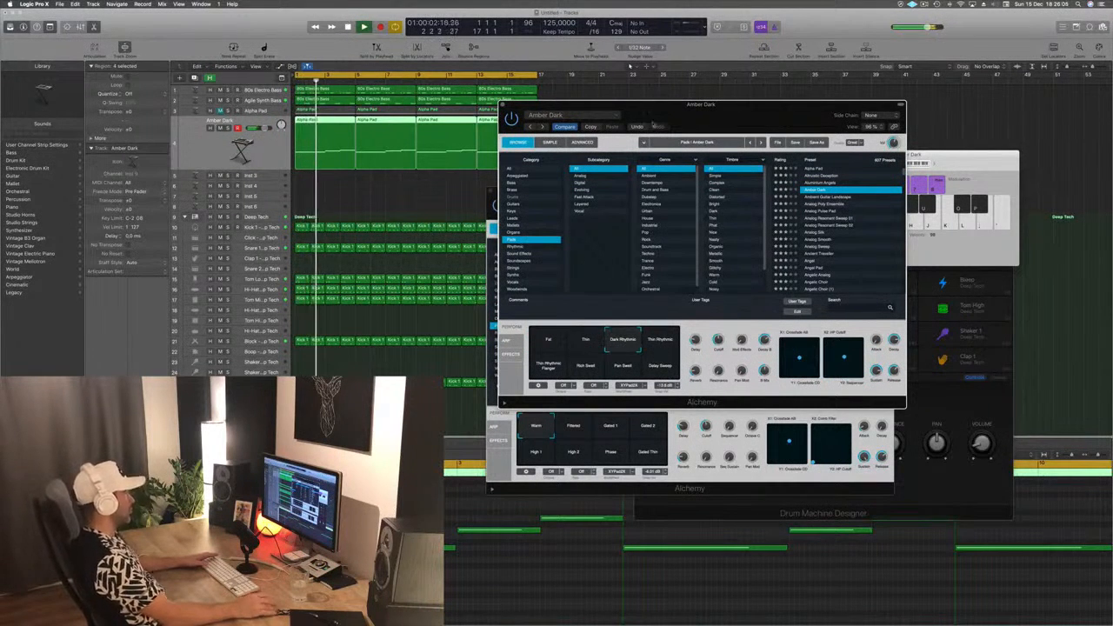
left_click_drag(653, 126, 637, 152)
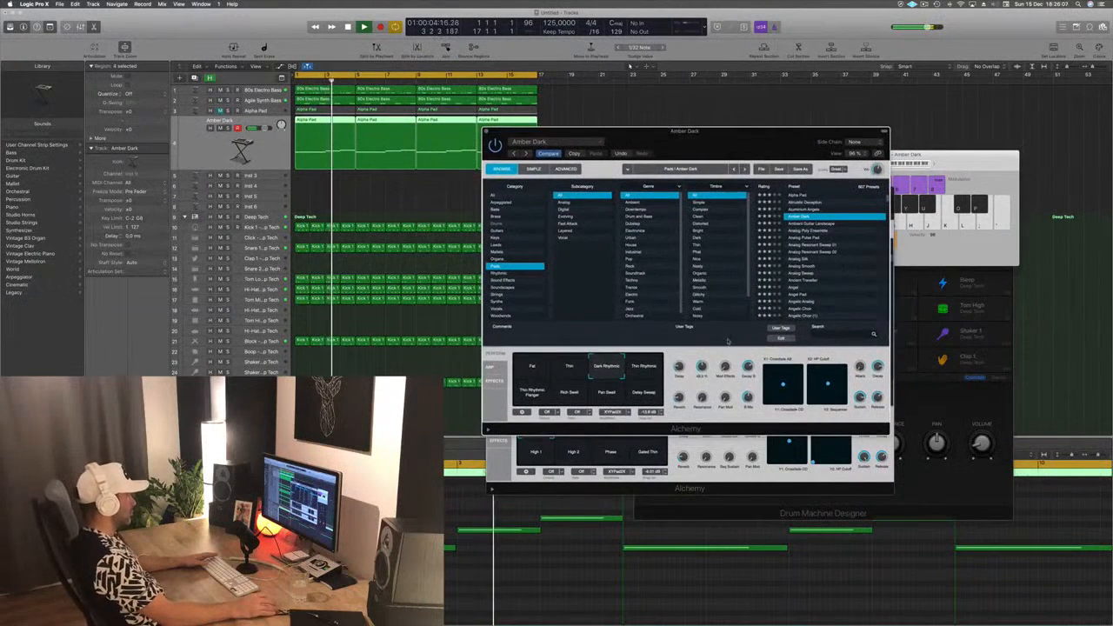
left_click(648, 367)
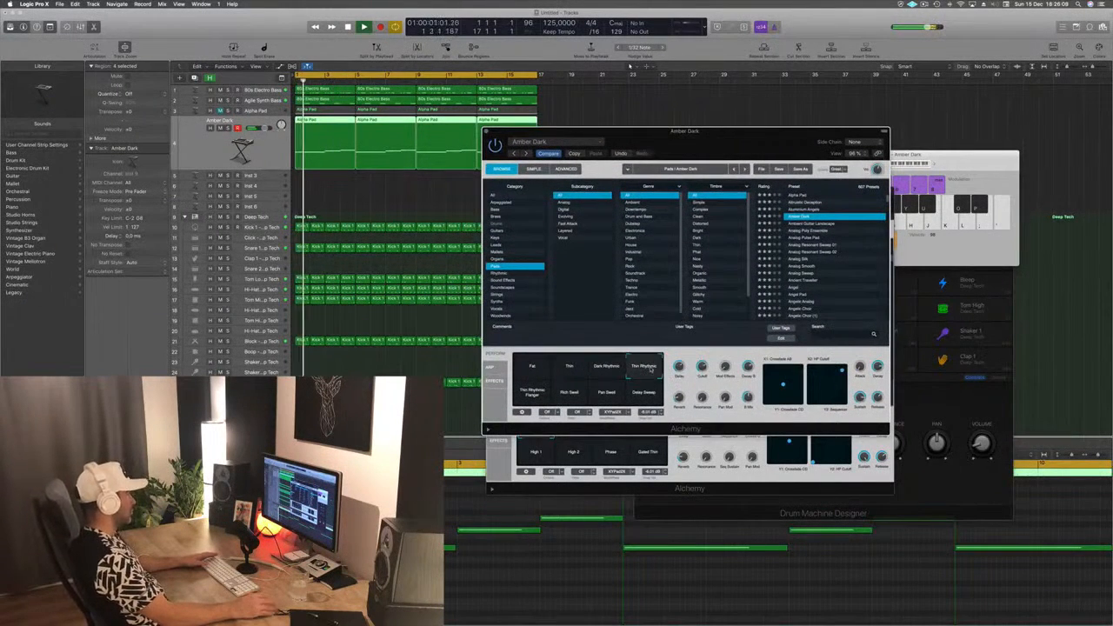
left_click(568, 399)
left_click(613, 401)
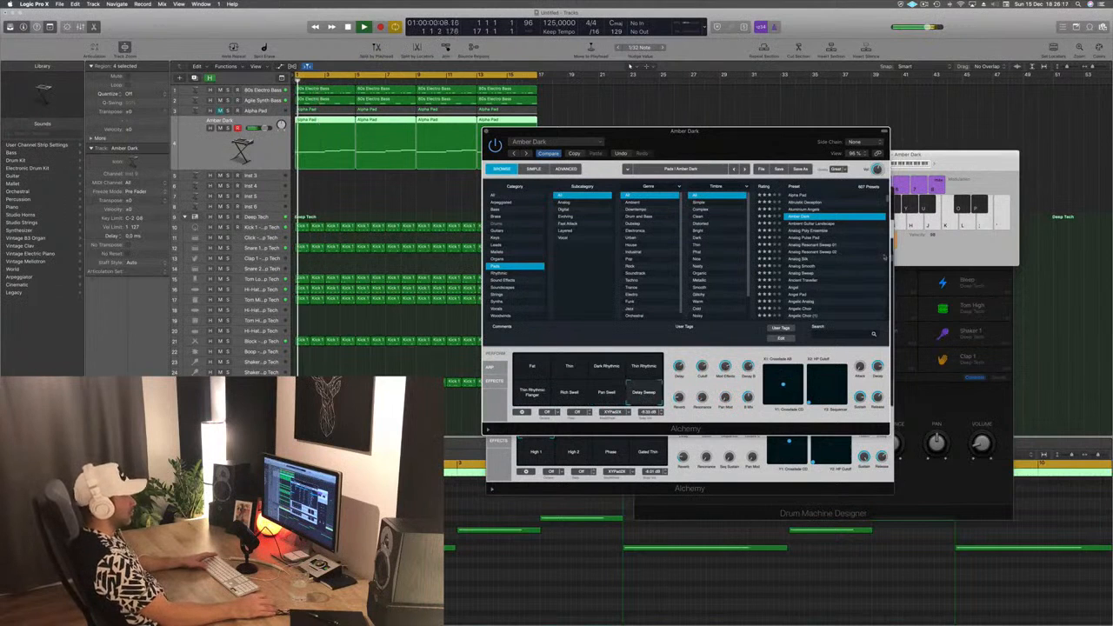
- Try Ambient Guitar Landscape, load the Analog Poly Ensemble preset and audition its Warm Slow Build, Glistening and Deep Rhythm variations
left_click(801, 224)
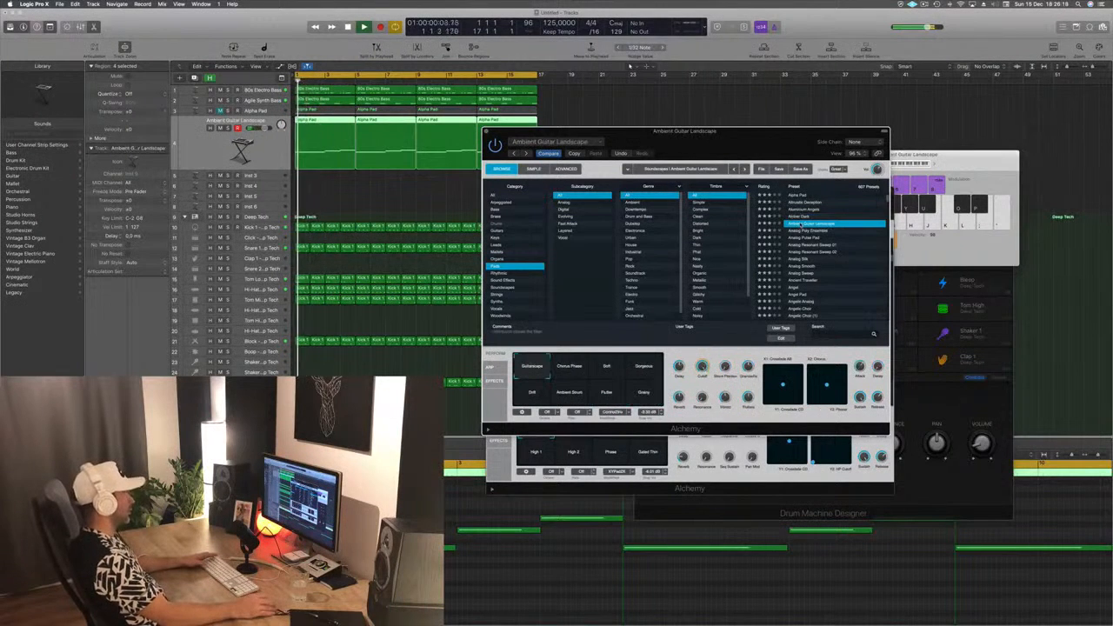
left_click(805, 231)
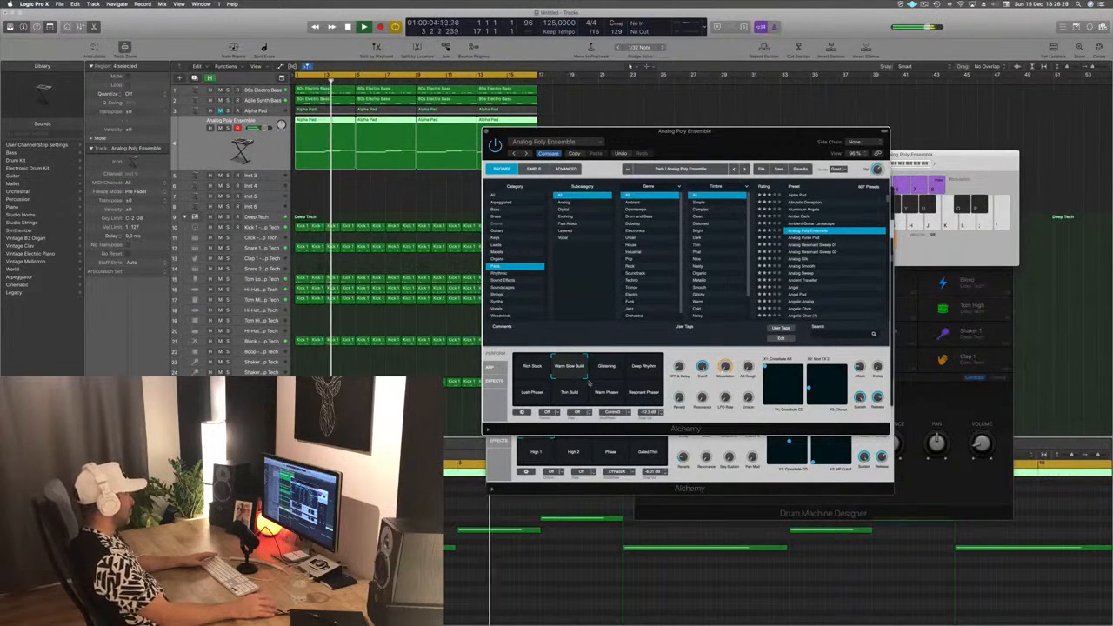
left_click(608, 367)
left_click(644, 369)
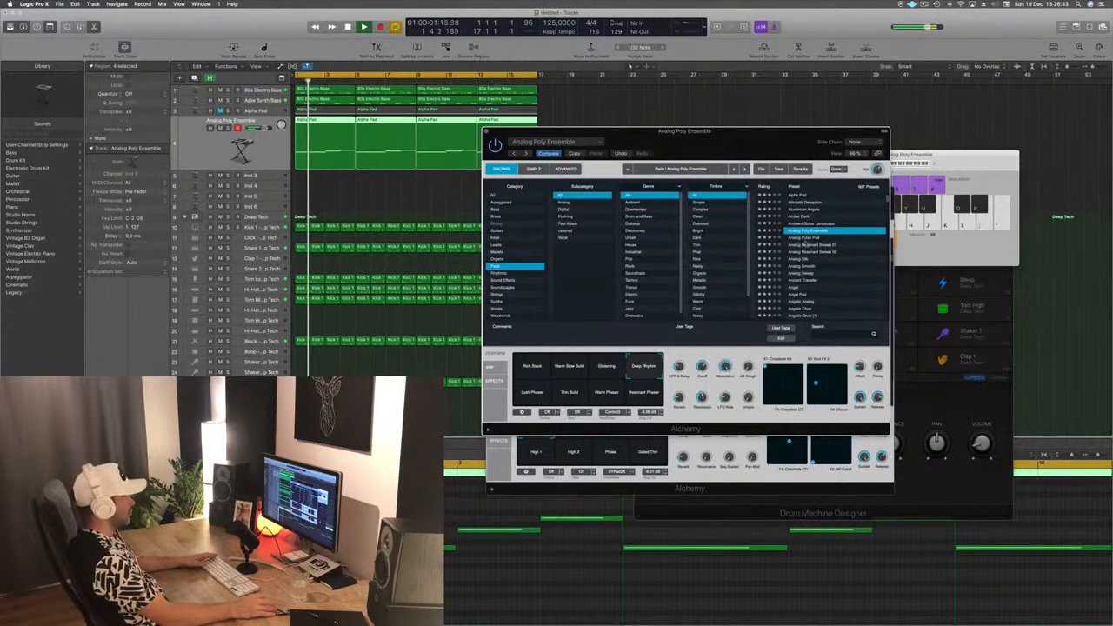
- Audition the Analog Pulse Pad, Analog Resonant Sweep 01 and Analog Silk presets on the duplicated track over the loop
left_click(803, 239)
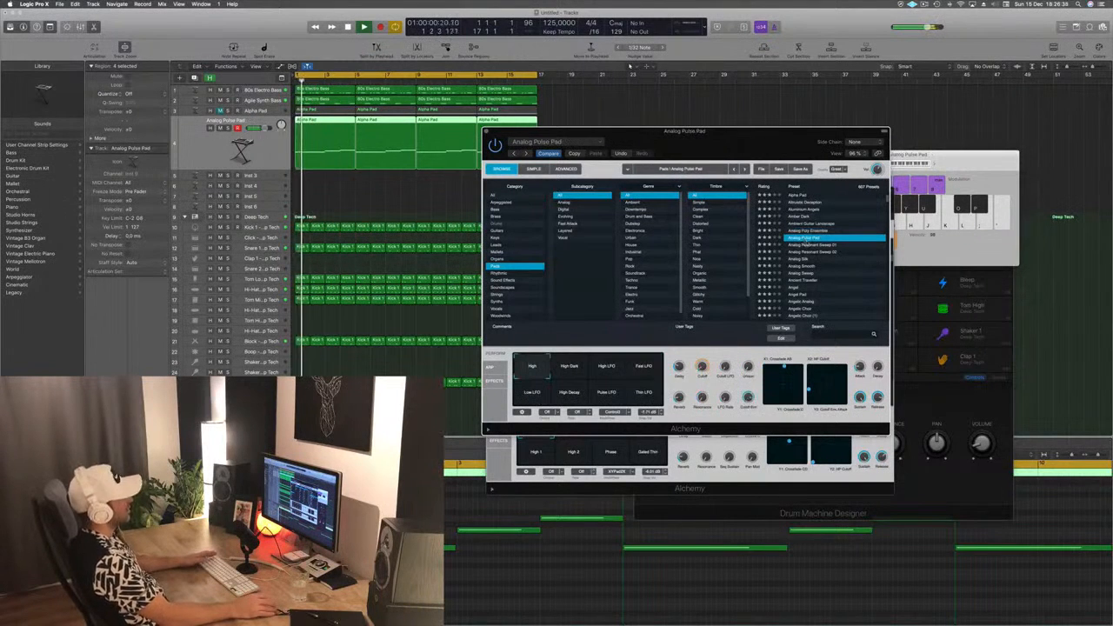
left_click(808, 246)
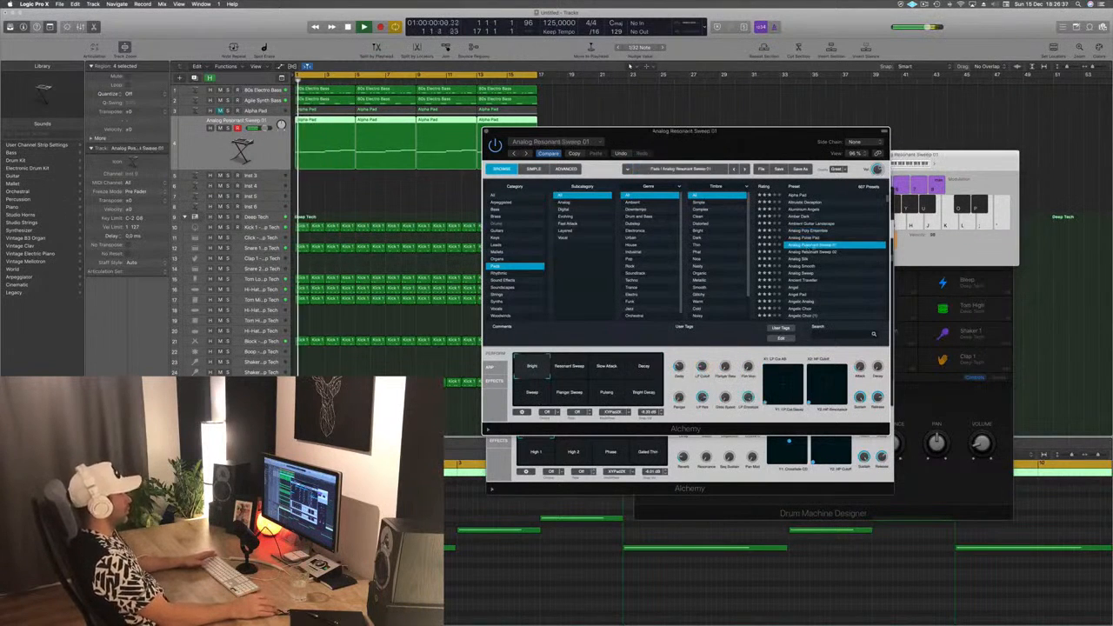
left_click(801, 259)
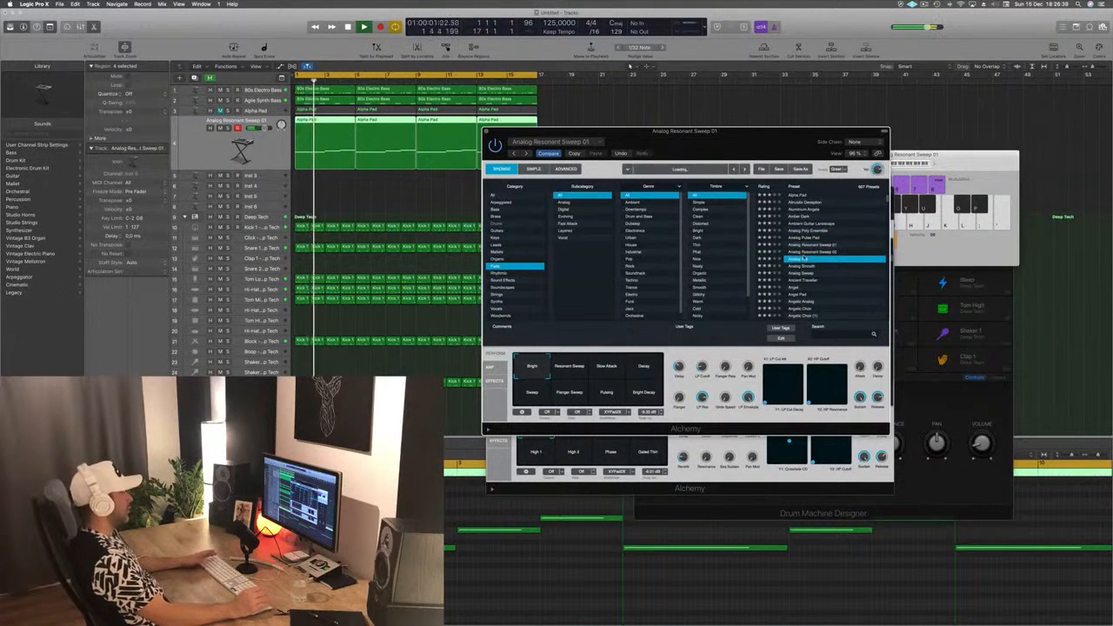
scroll(817, 271, "down", 2)
scroll(837, 275, "down", 2)
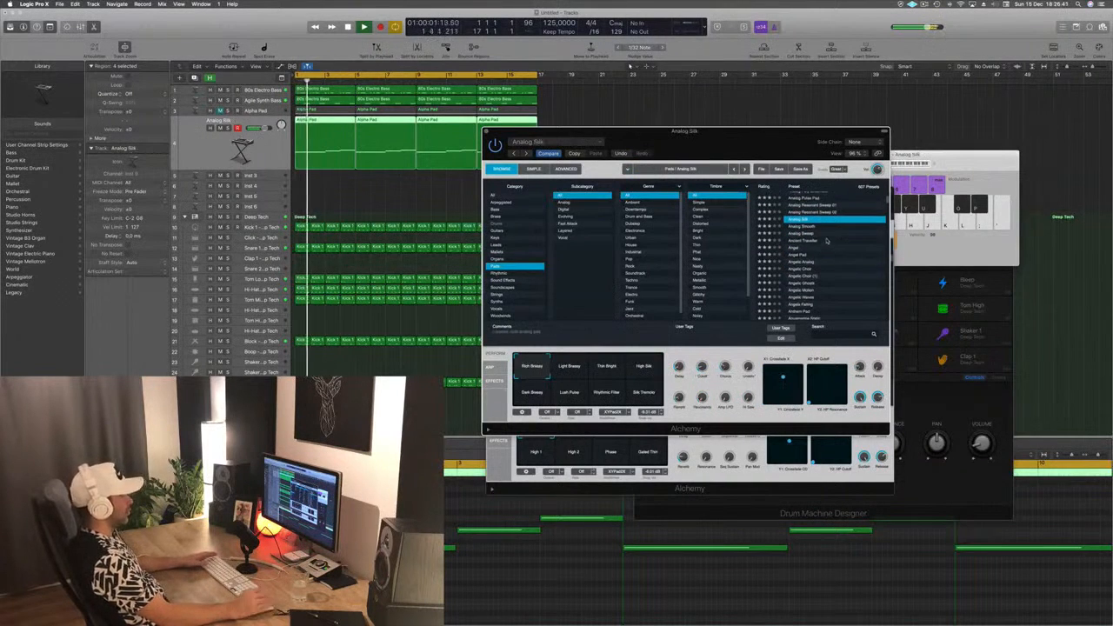
- Load the Ancient Traveller preset and slightly lower the duplicated track's volume
left_click(813, 243)
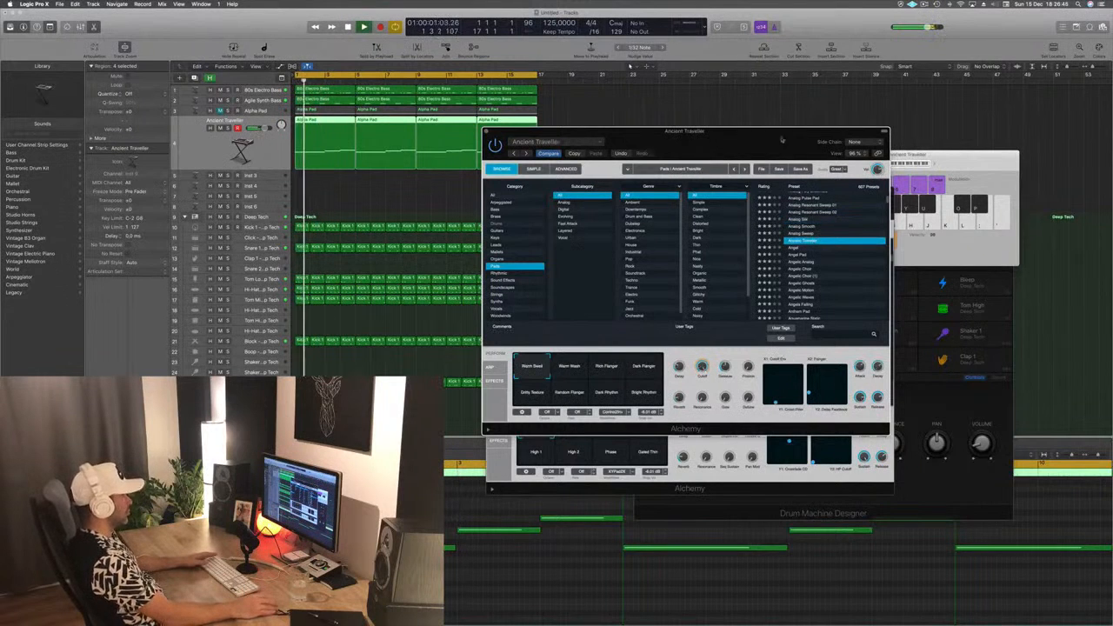
left_click_drag(782, 139, 770, 169)
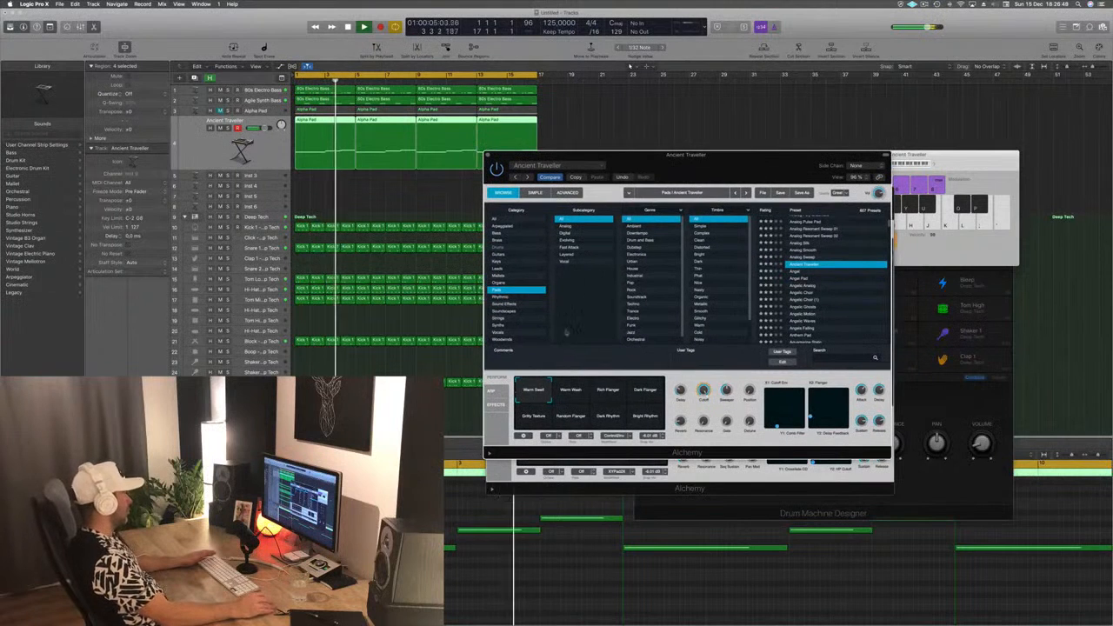
left_click_drag(265, 128, 259, 129)
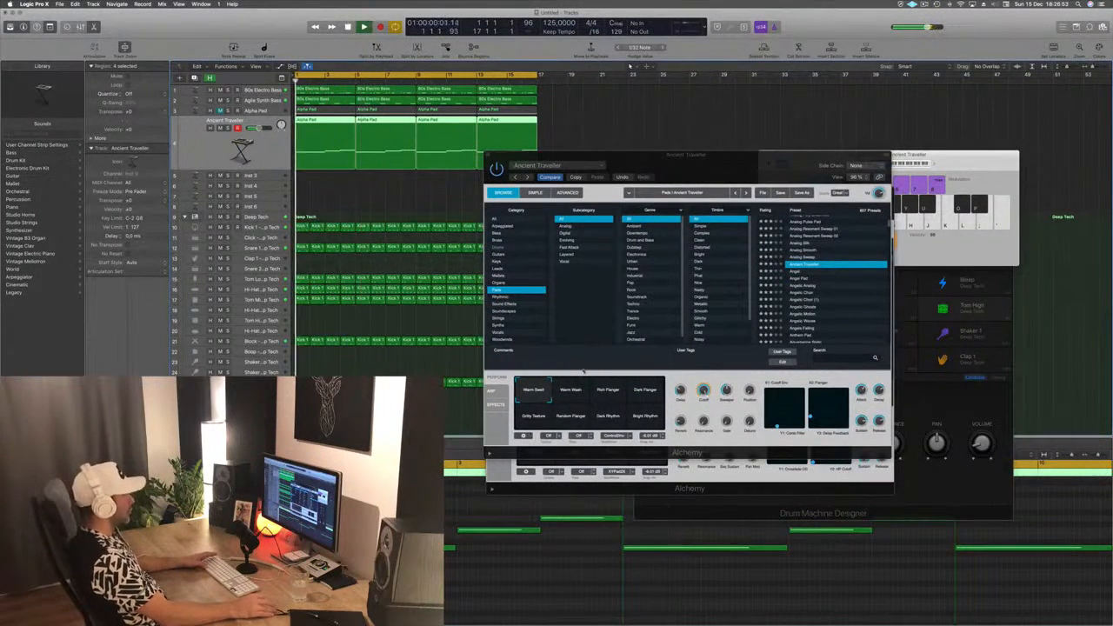
- Audition Ancient Traveller's Warm Wash, flanger, Gritty Texture and Dark Rhythm variations over the loop
left_click(566, 392)
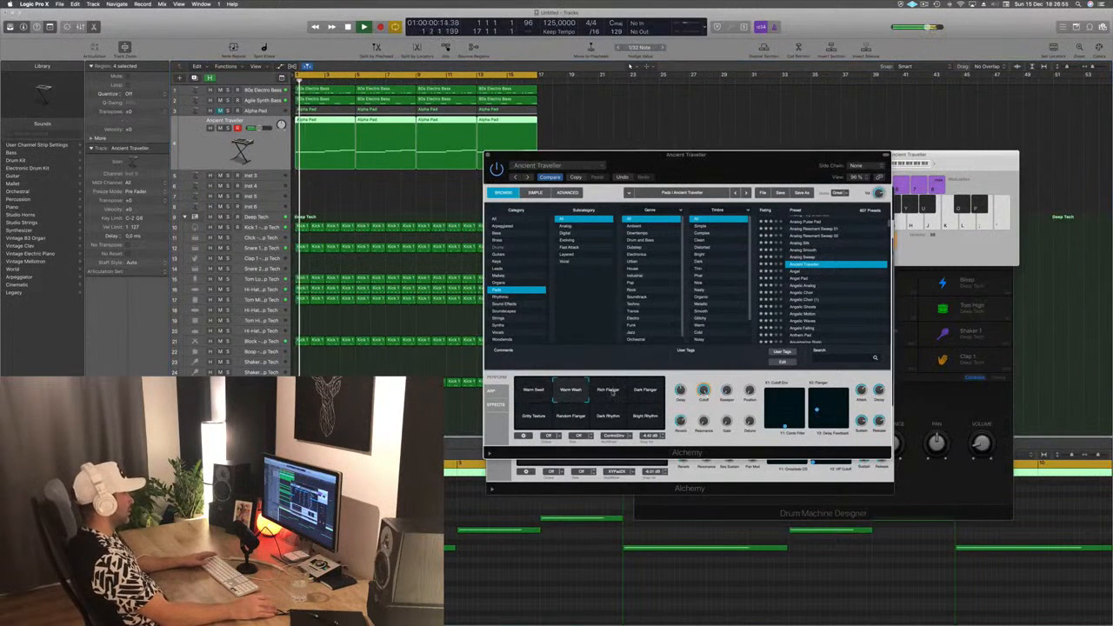
left_click(612, 392)
left_click(646, 393)
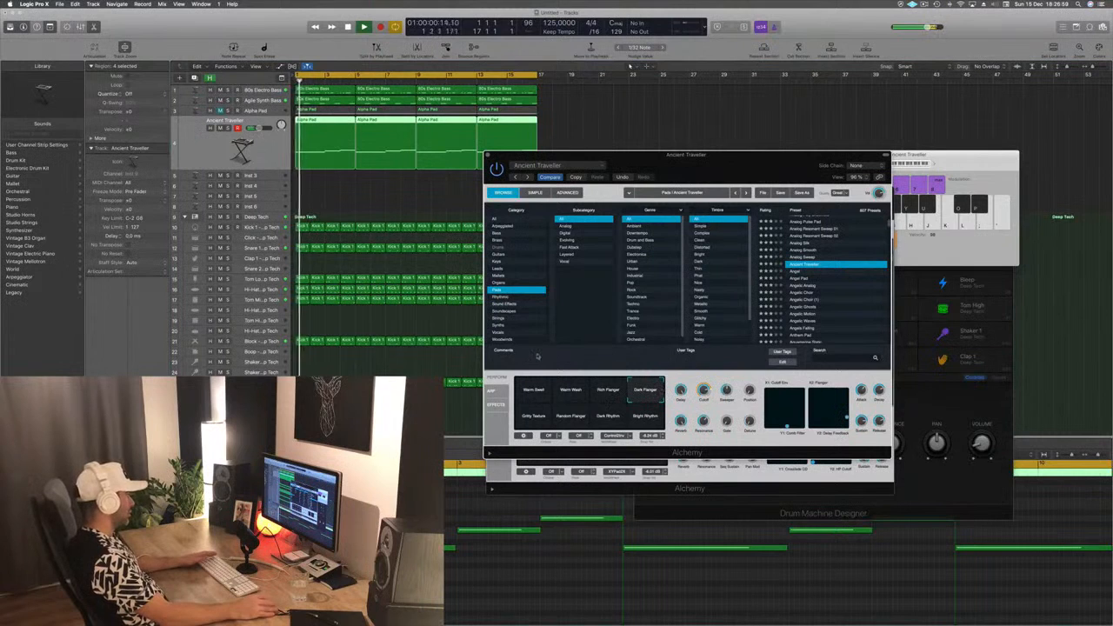
left_click(527, 415)
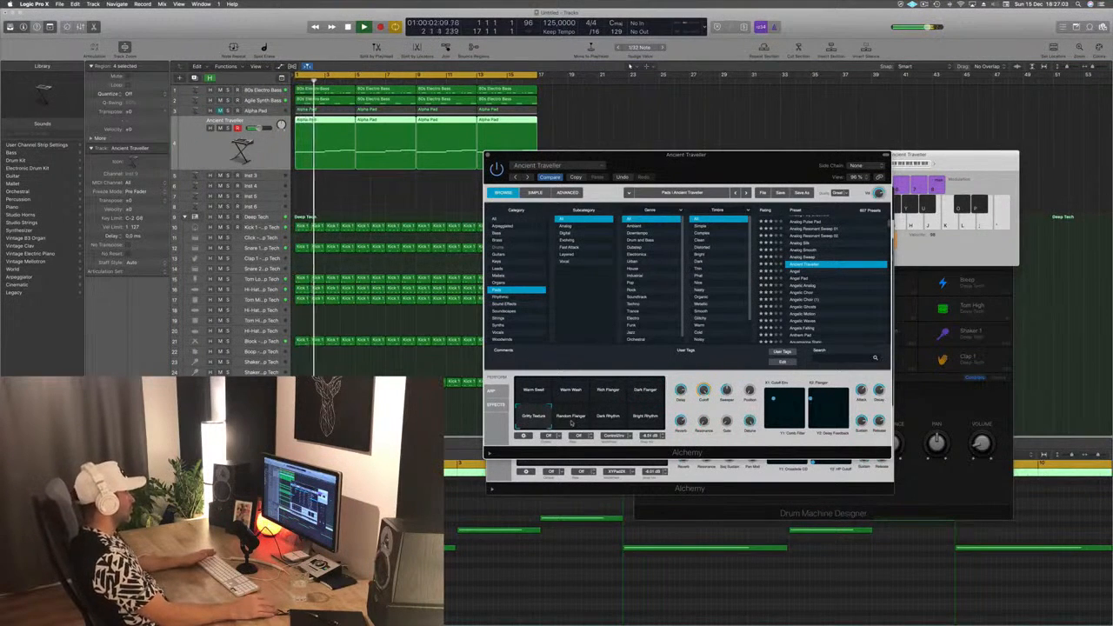
left_click(571, 419)
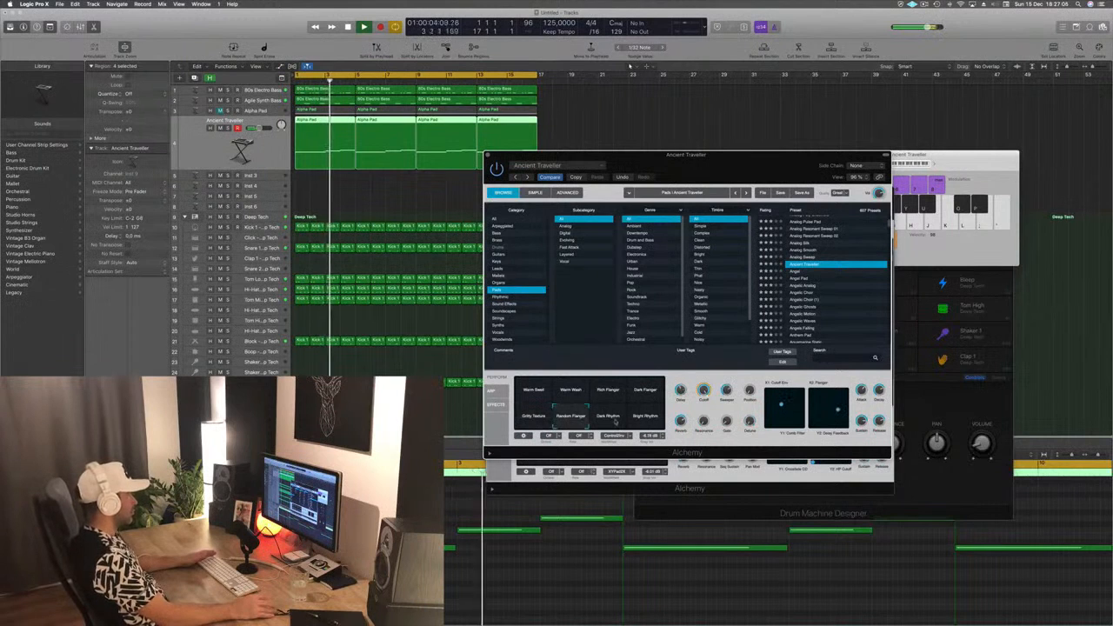
left_click(613, 419)
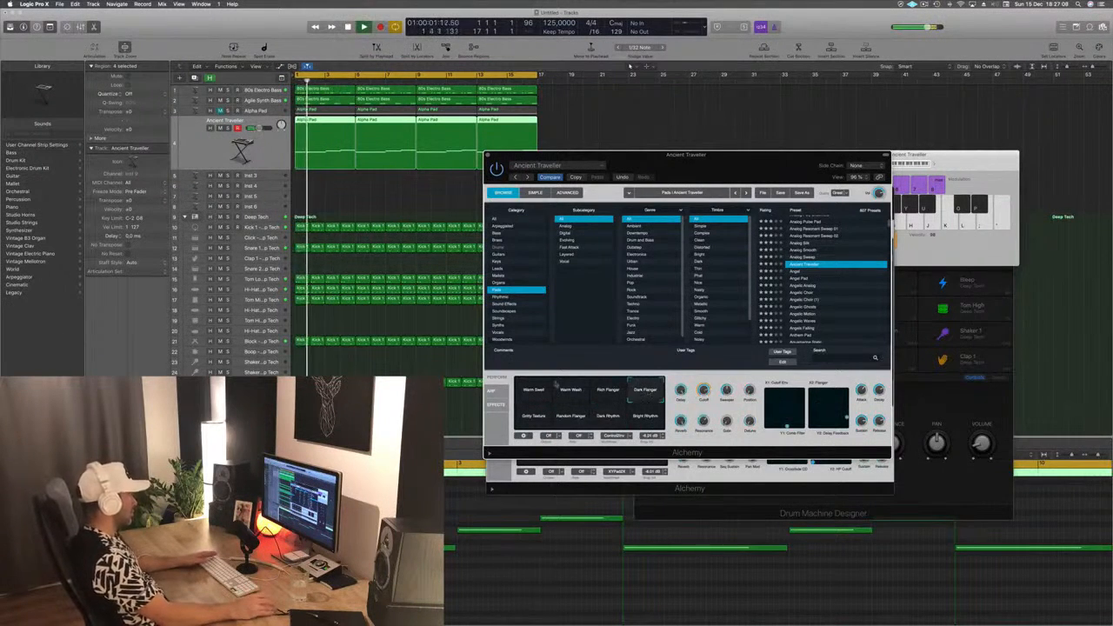
- Return Ancient Traveller to Warm Swell, replay the loop and move its Cutoff Env/Comb Filter XY pad to the minimum on both axes
left_click(533, 390)
key("Return")
left_click_drag(750, 167, 729, 168)
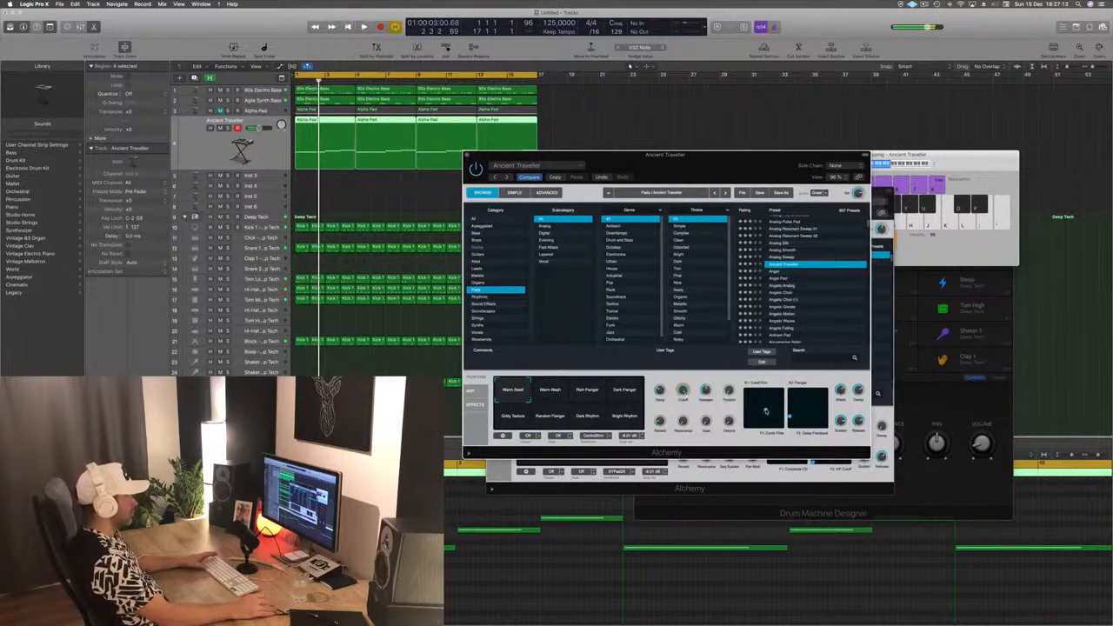
key("Return")
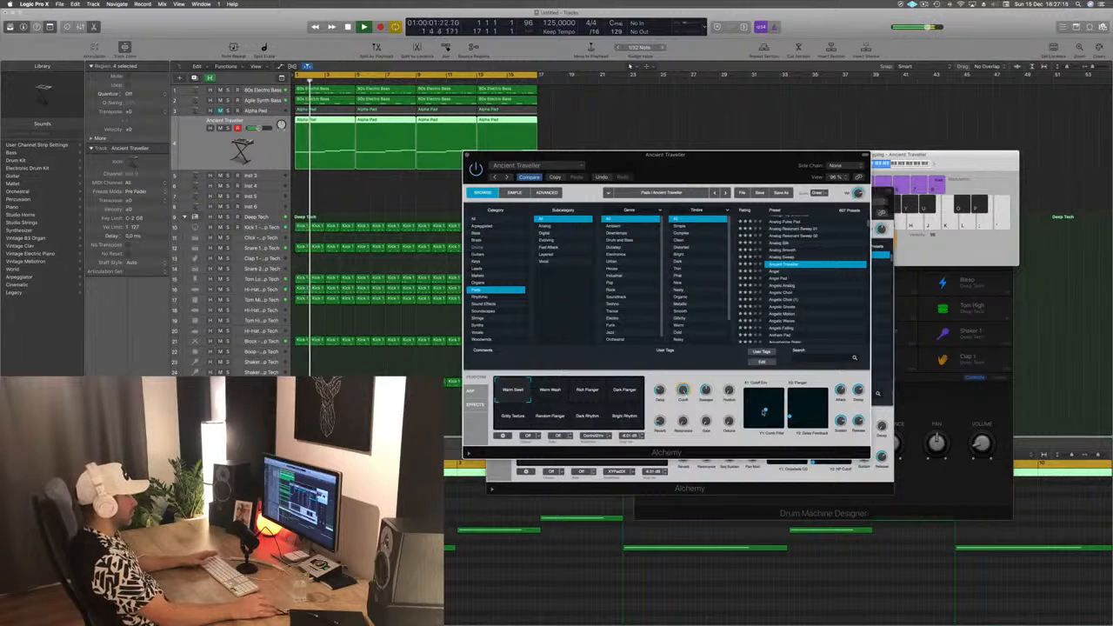
left_click_drag(748, 422, 746, 425)
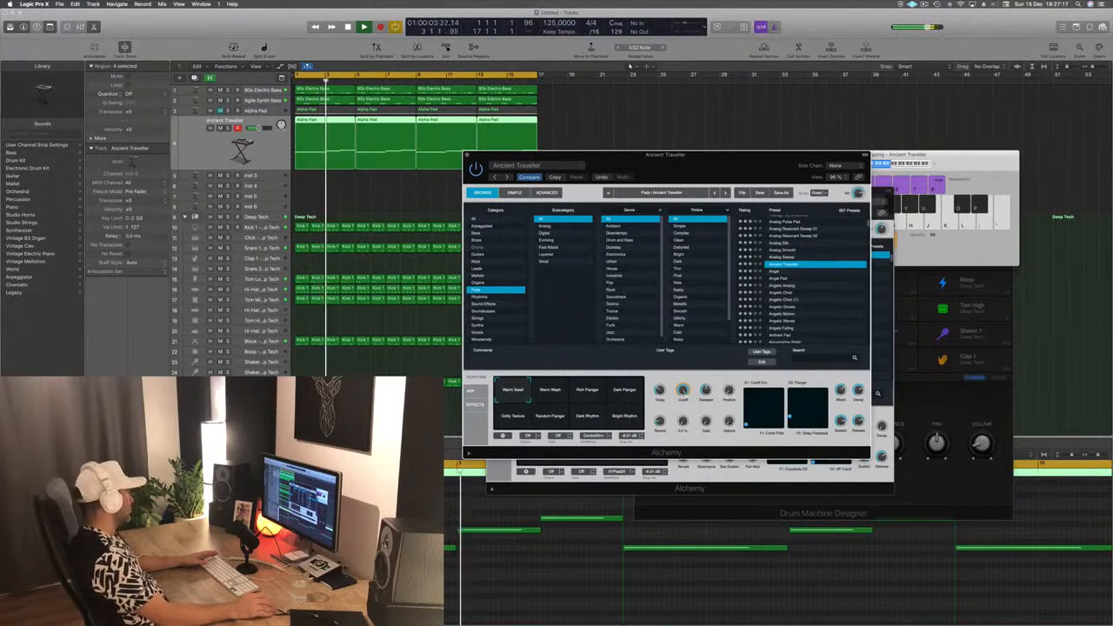
key("super+w")
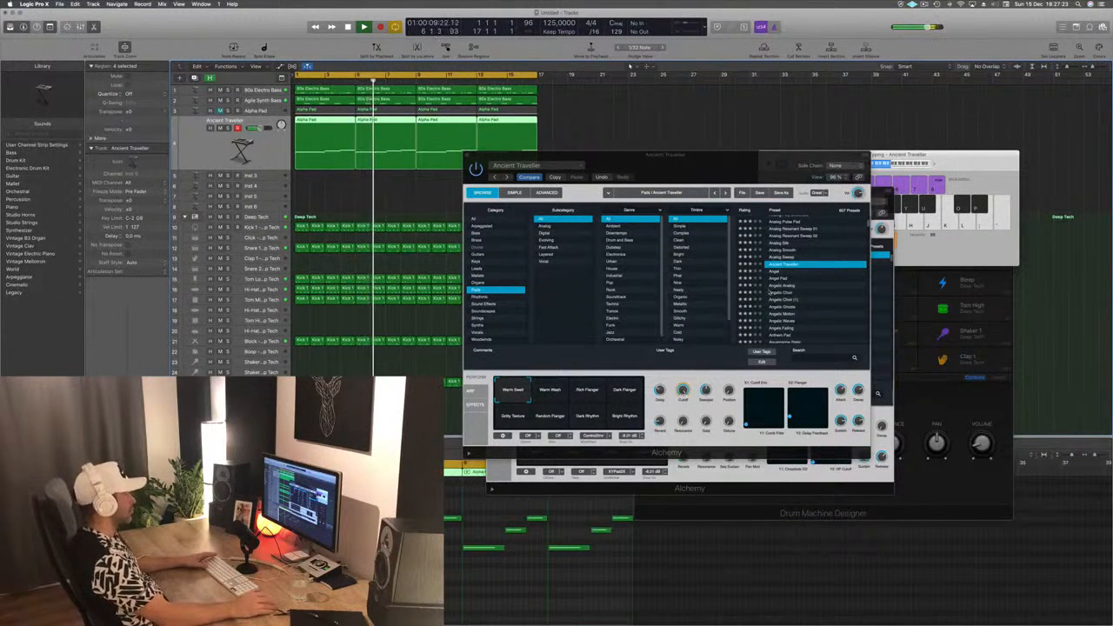
- Try the Angelic Waves and Aquamarine Static presets, auditioning Aquamarine Static's texture, sweep and Resonant Filter Mod variations
scroll(810, 301, "down", 3)
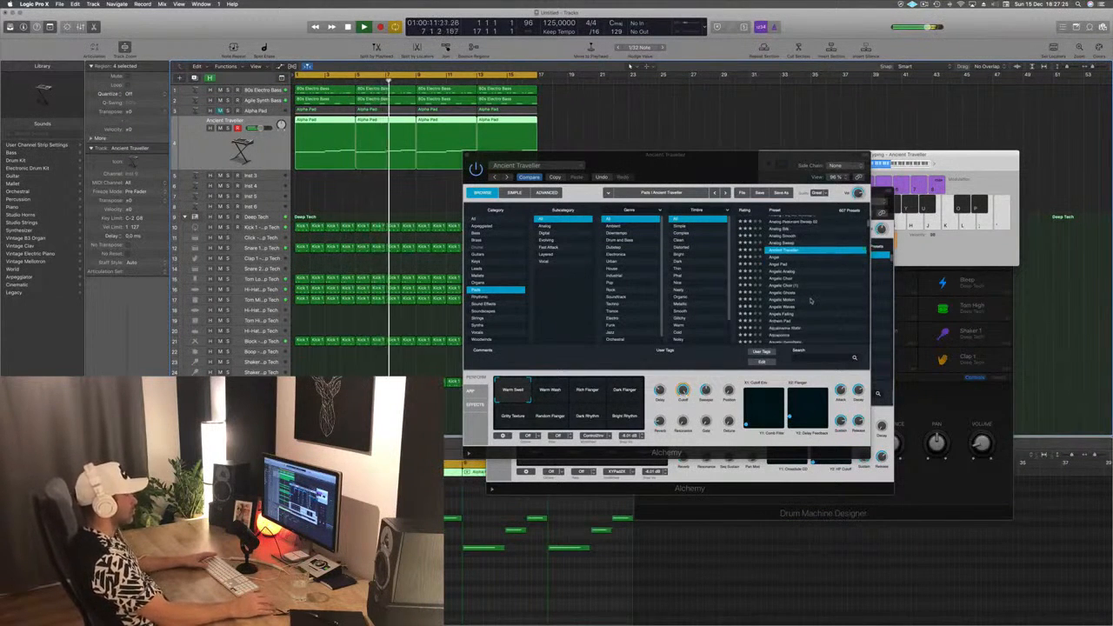
left_click(797, 259)
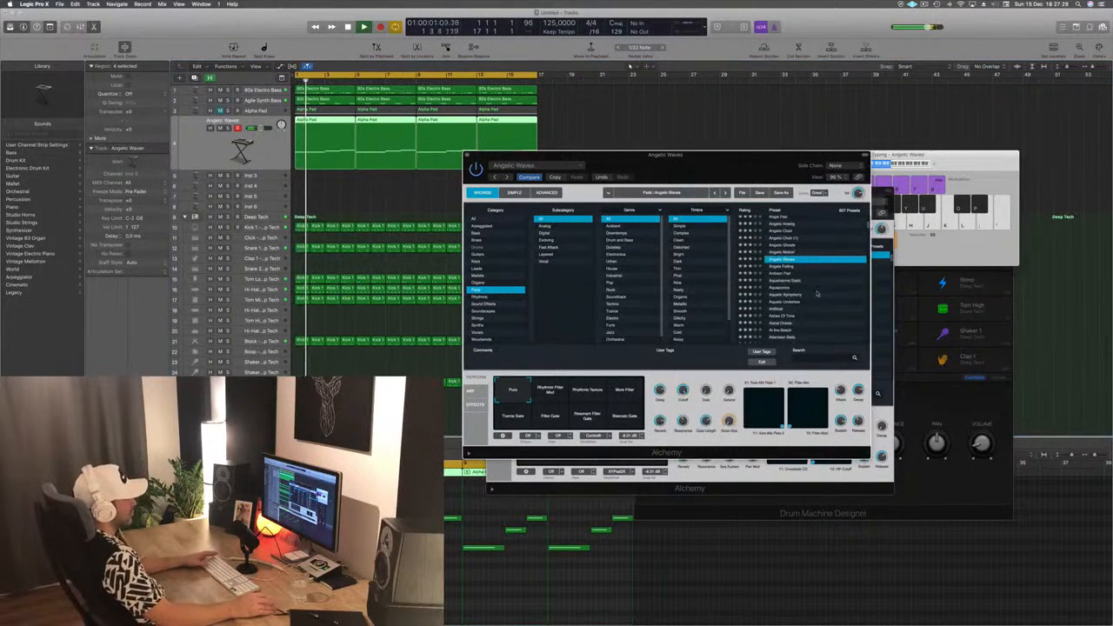
scroll(810, 279, "down", 2)
left_click(791, 252)
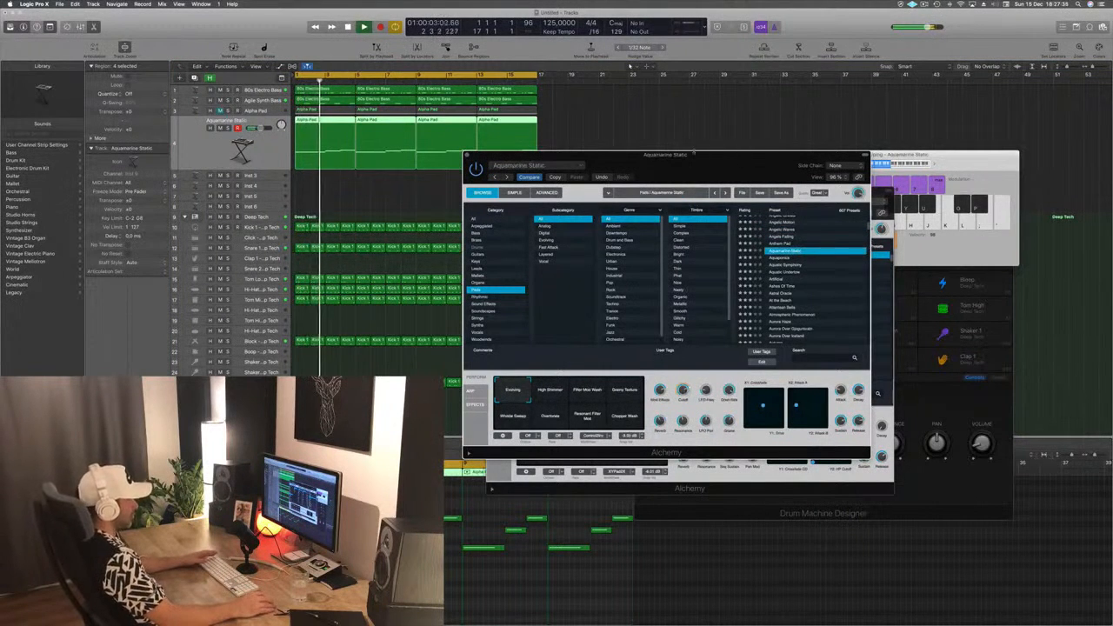
left_click_drag(693, 153, 775, 133)
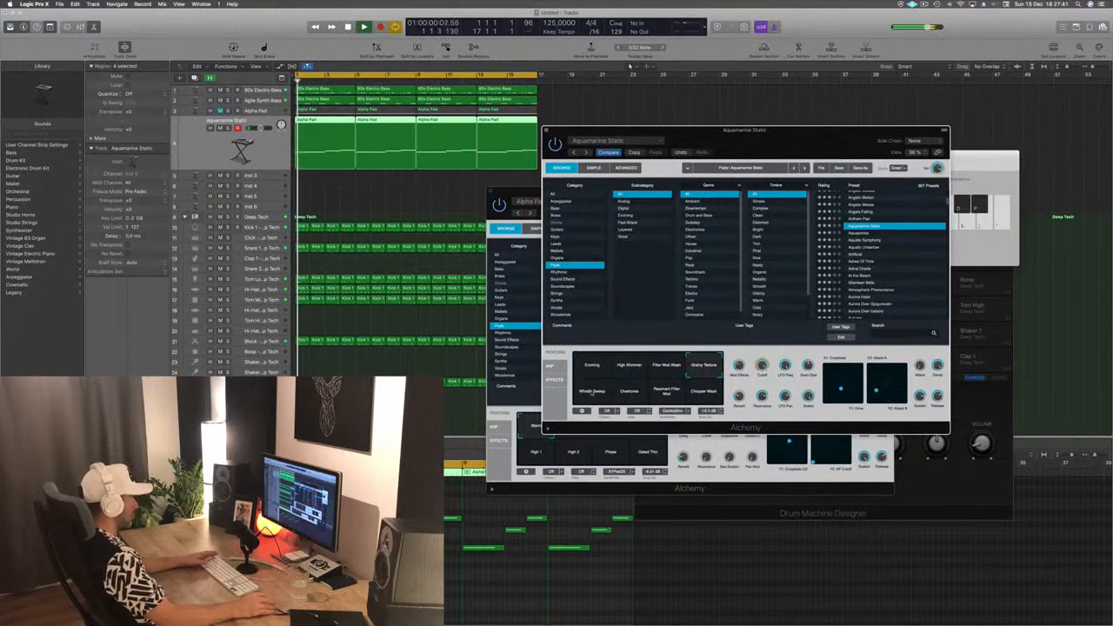
left_click(592, 392)
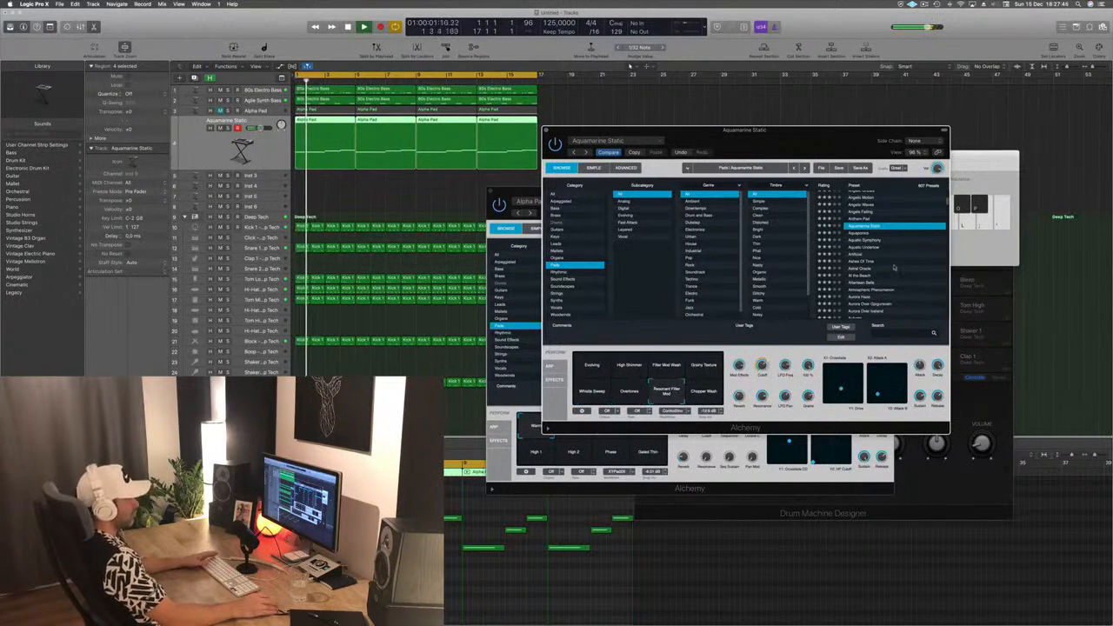
- Try the At the Beach preset from the loop's start, then load Atlantean Bells
scroll(894, 270, "down", 2)
left_click(861, 258)
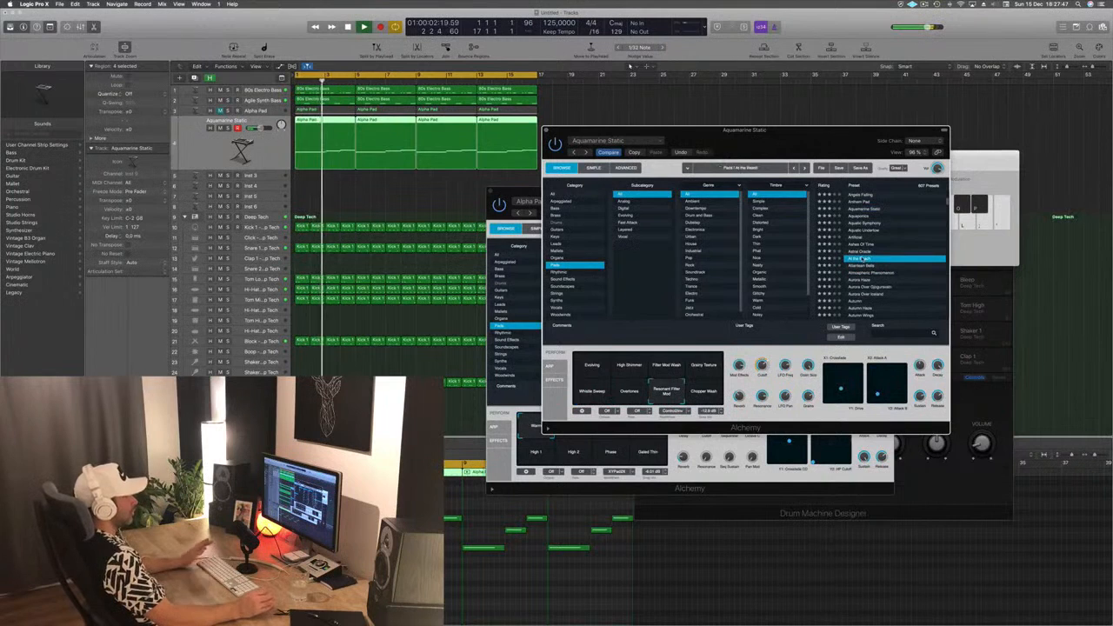
key("Return")
scroll(896, 244, "down", 5)
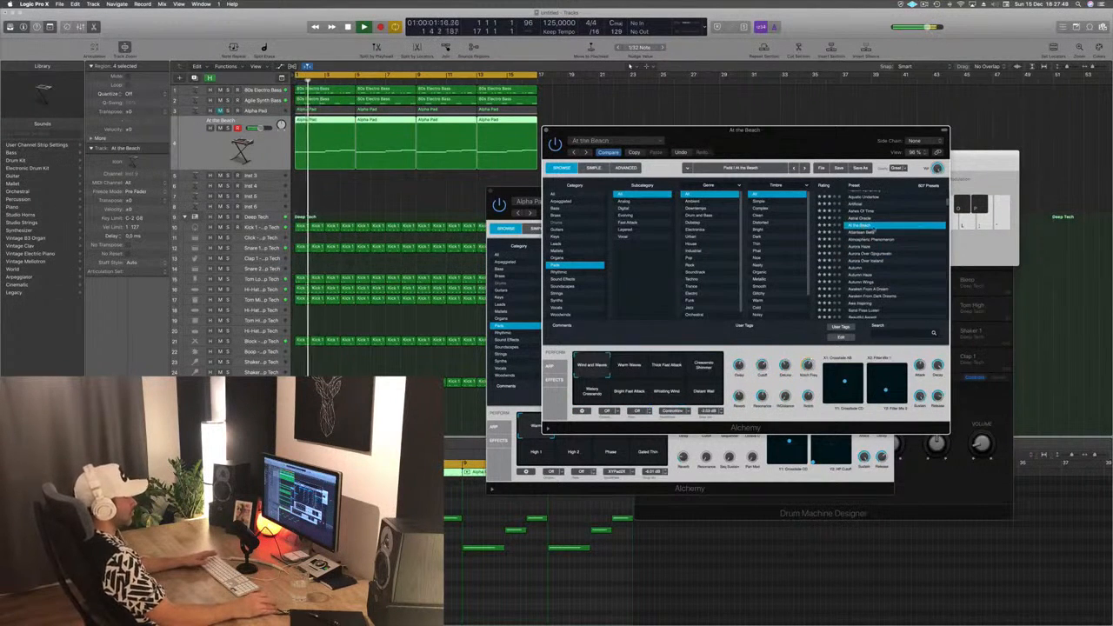
key("Down")
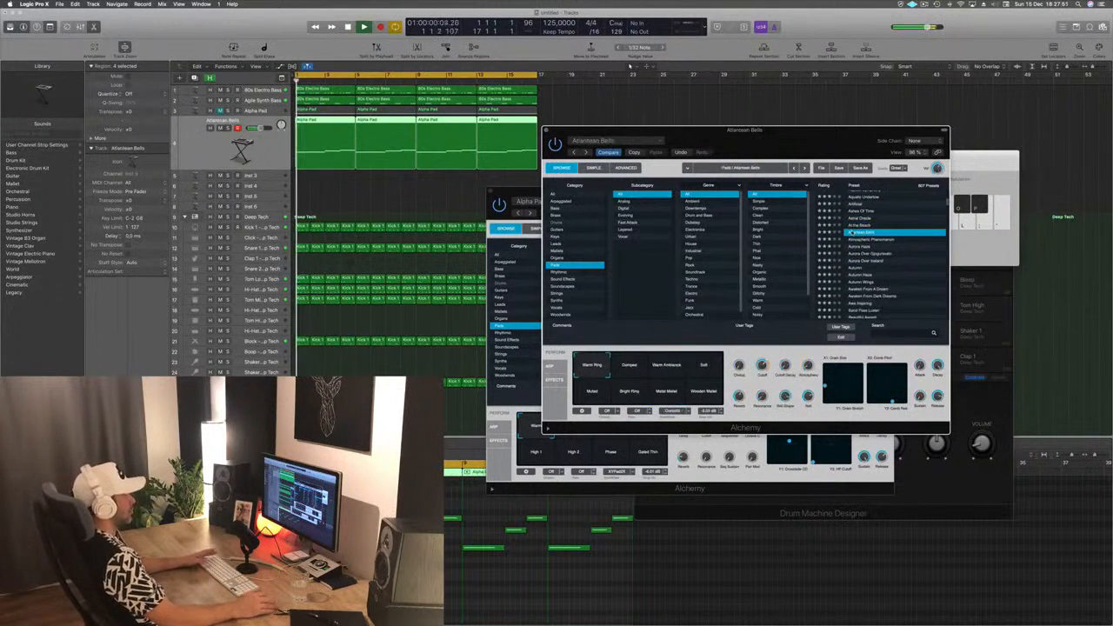
- Audition the Damped, Soft, Muted, Bright Ring, Metal Mallet and Wooden Mallet variations of Atlantean Bells over the loop
left_click_drag(824, 141, 922, 94)
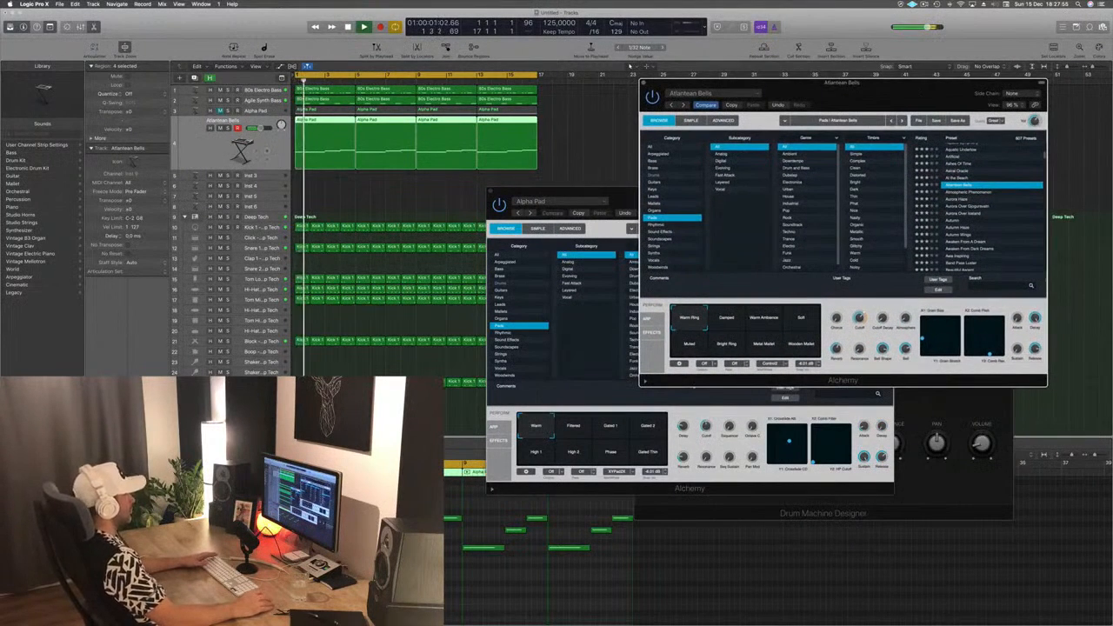
left_click(268, 151)
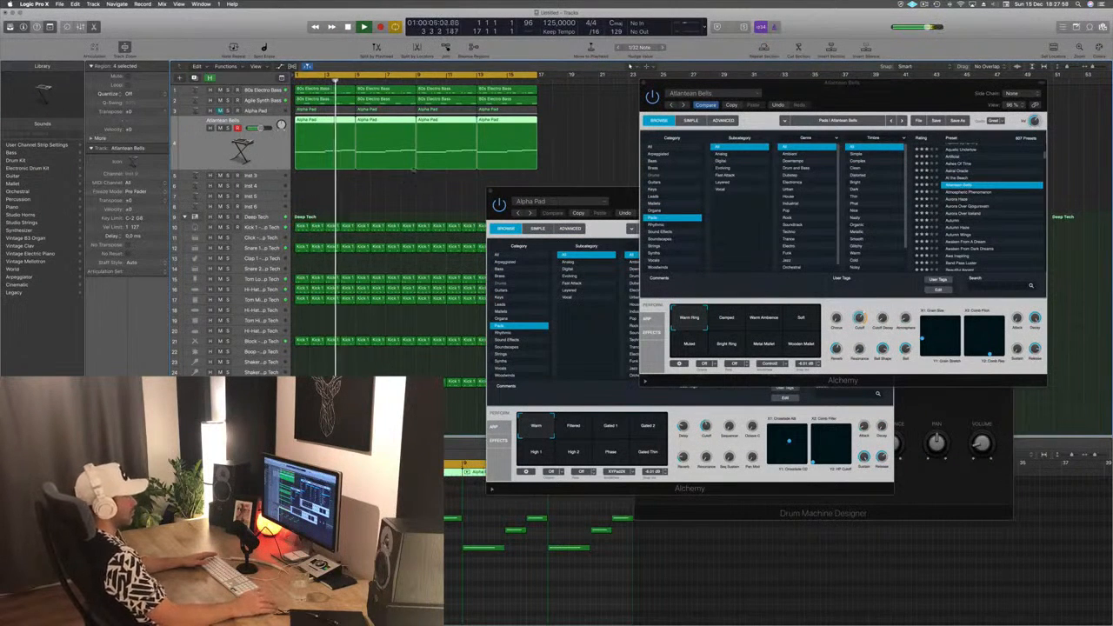
left_click(727, 322)
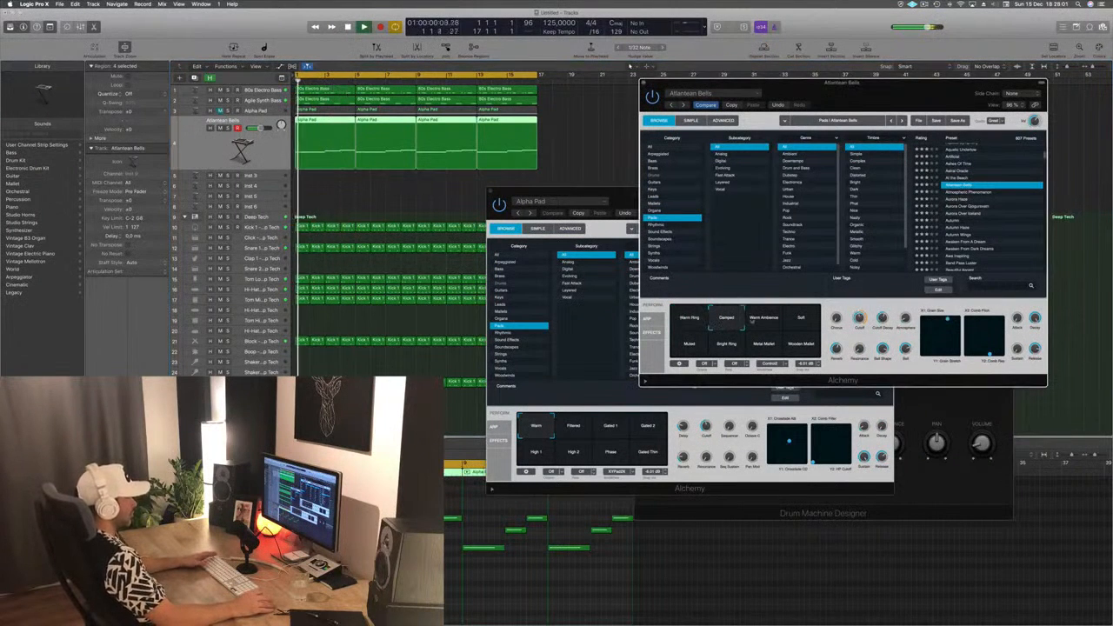
left_click(812, 322)
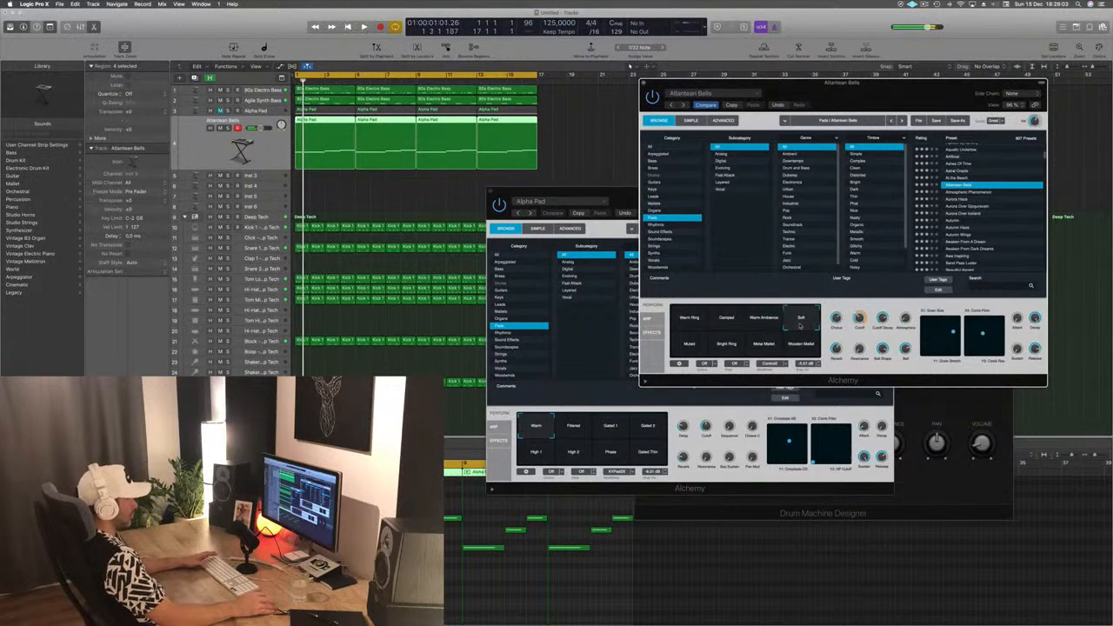
left_click(691, 346)
left_click(722, 348)
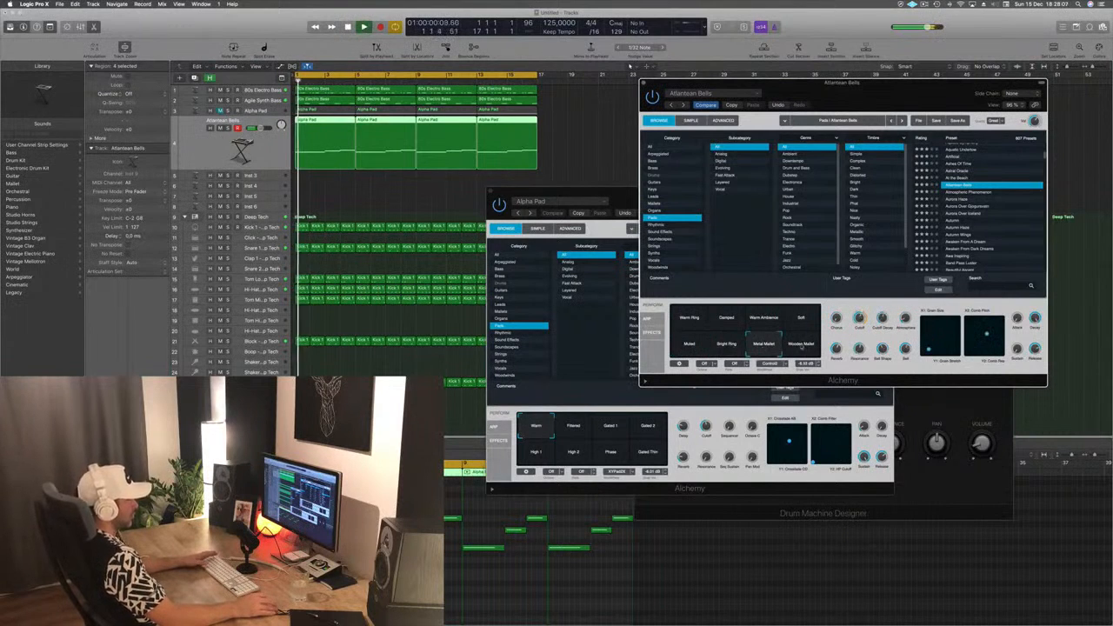
left_click(804, 345)
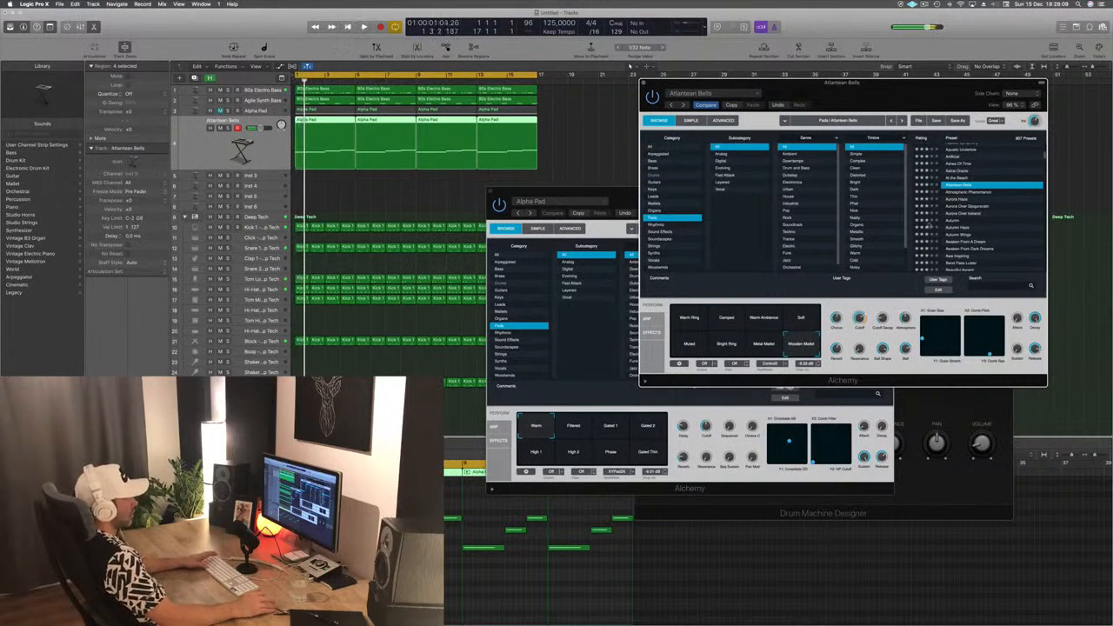
- Load the Aurora Haze preset, audition its Tinkly Phasing Sweep, Panner and warm variations, and return to Rich Voices from the loop's start
left_click(963, 200)
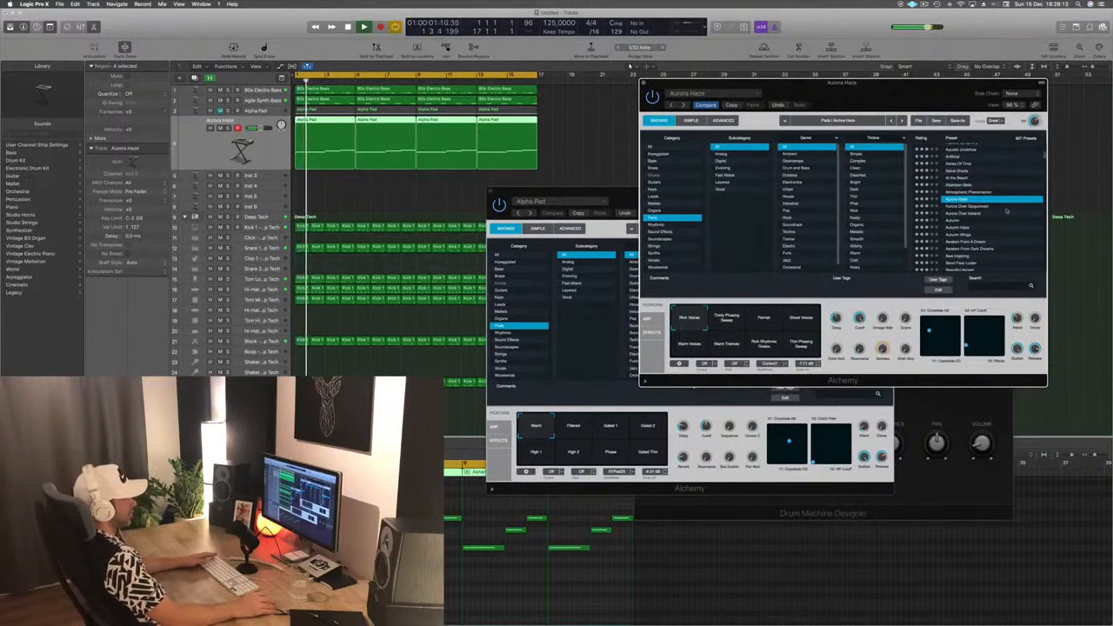
left_click_drag(904, 99, 846, 117)
left_click(666, 337)
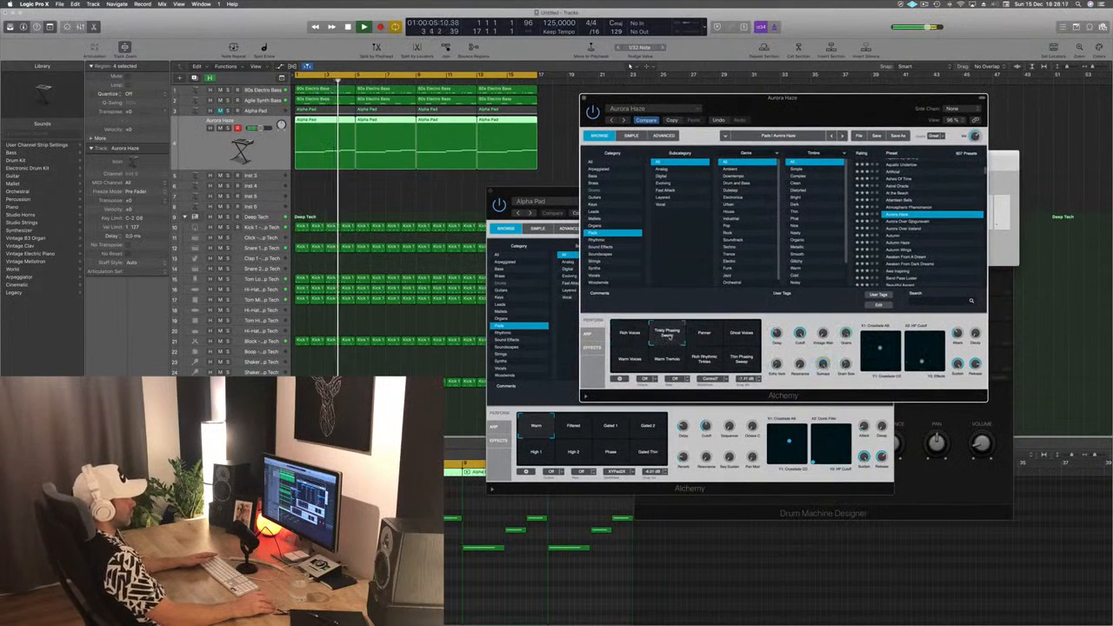
left_click(711, 338)
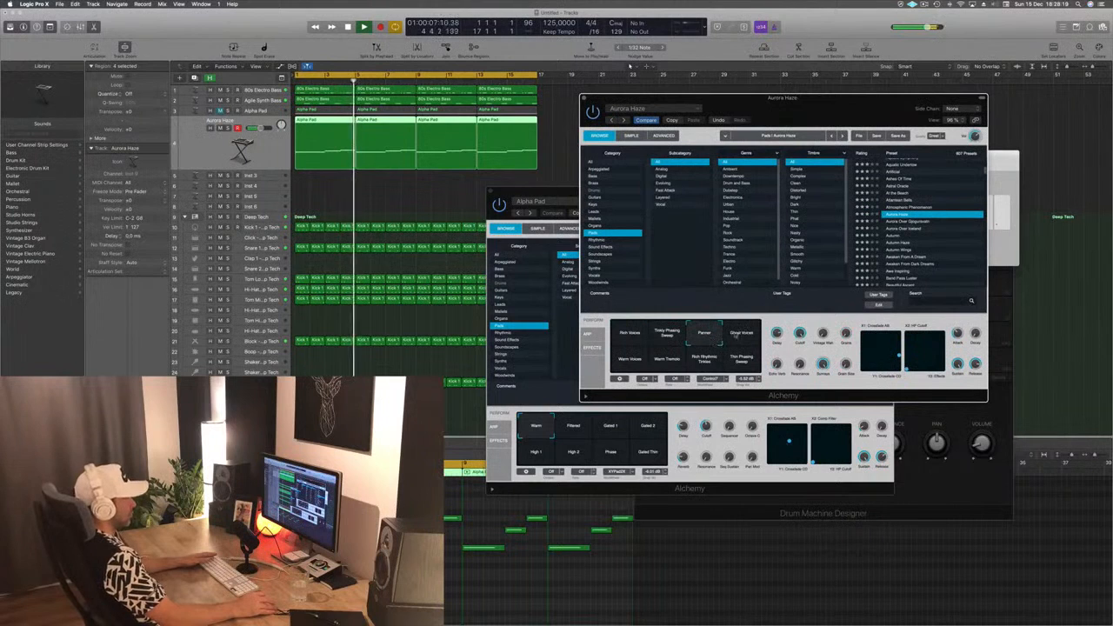
left_click(627, 360)
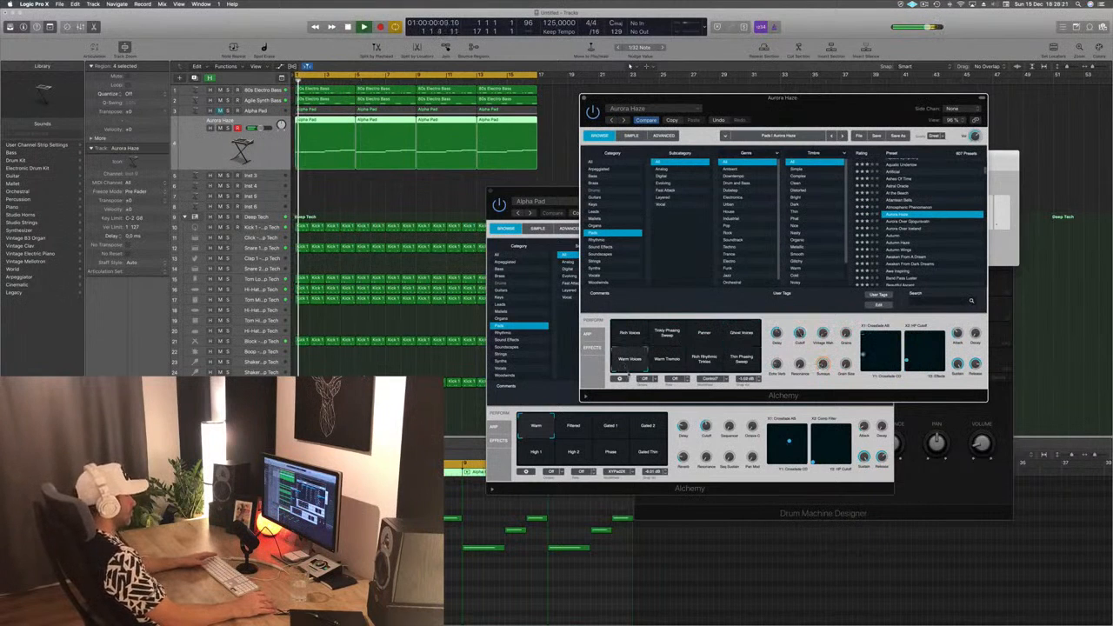
left_click(666, 359)
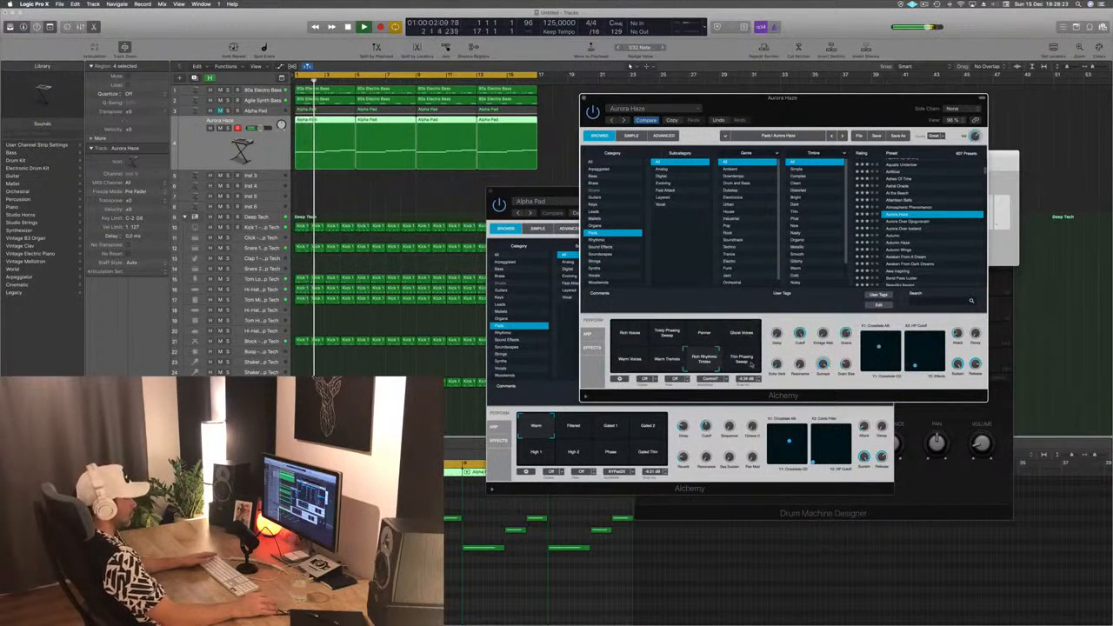
left_click(629, 336)
key("space")
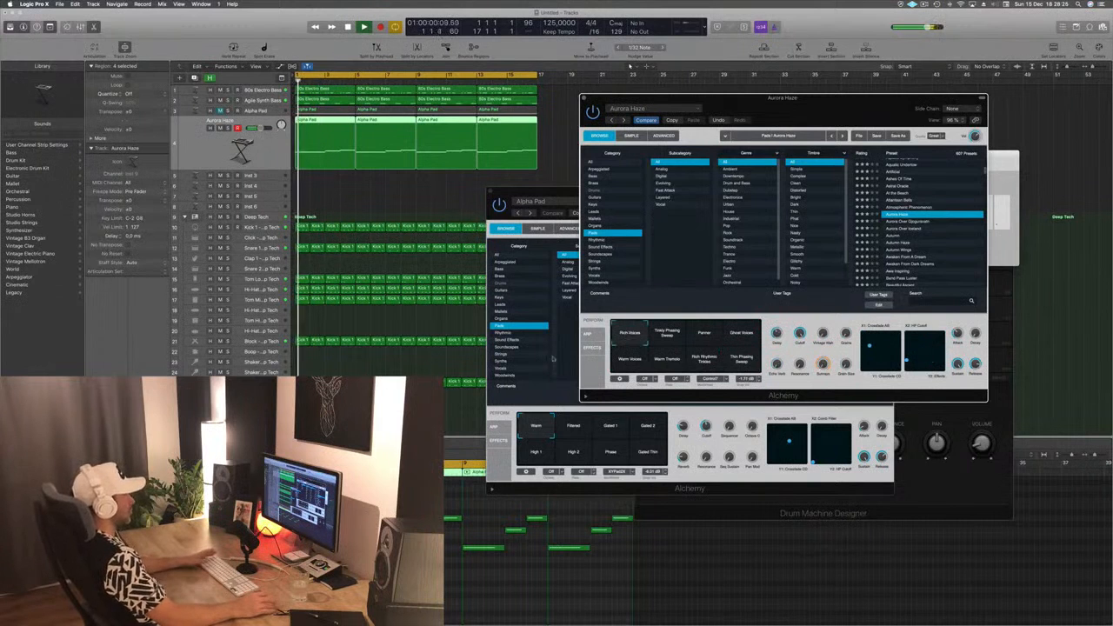
- Close the Alchemy windows of Aurora Haze and Alpha Pad
left_click_drag(851, 101, 932, 126)
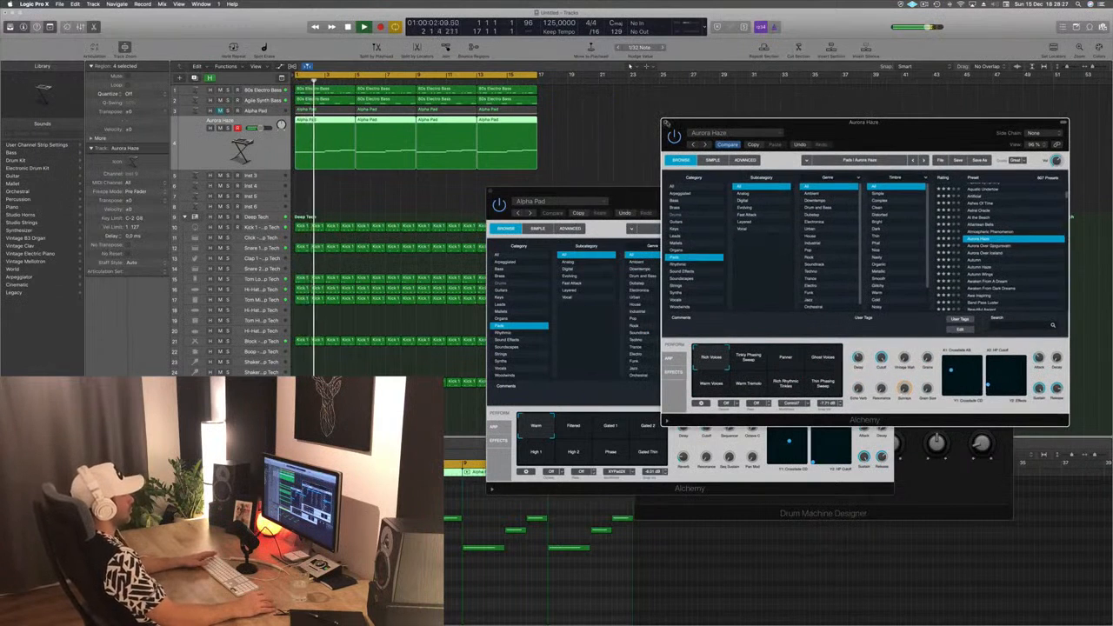
left_click(667, 122)
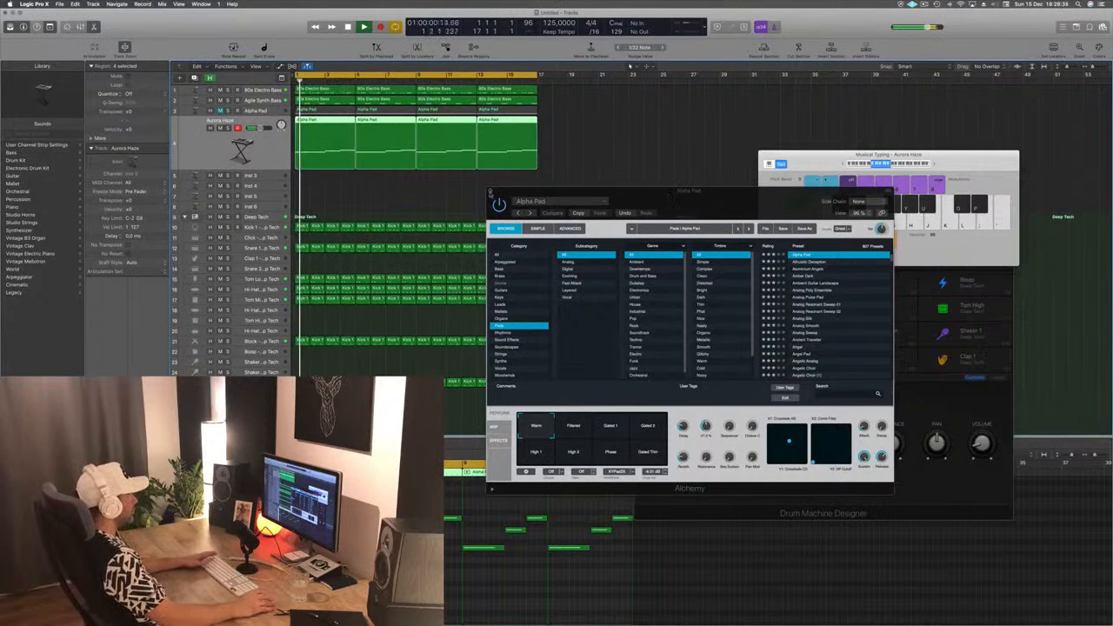
left_click(490, 192)
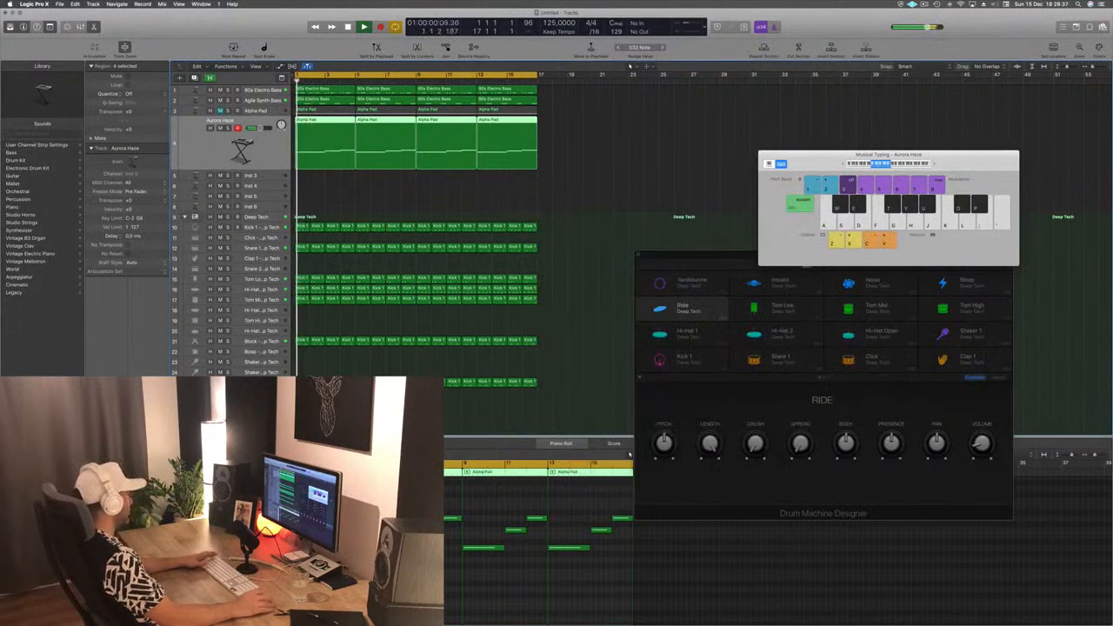
- Reopen Aurora Haze's Alchemy, adjust its Cutoff over the replayed loop, close it and move the Musical Typing window clear
left_click(105, 424)
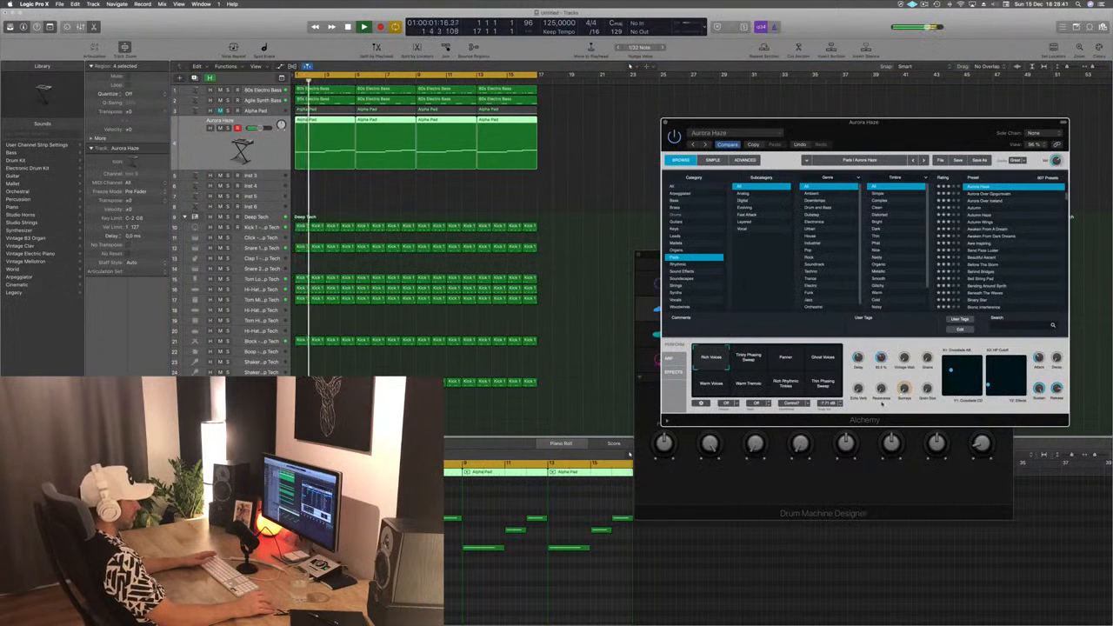
key("Return")
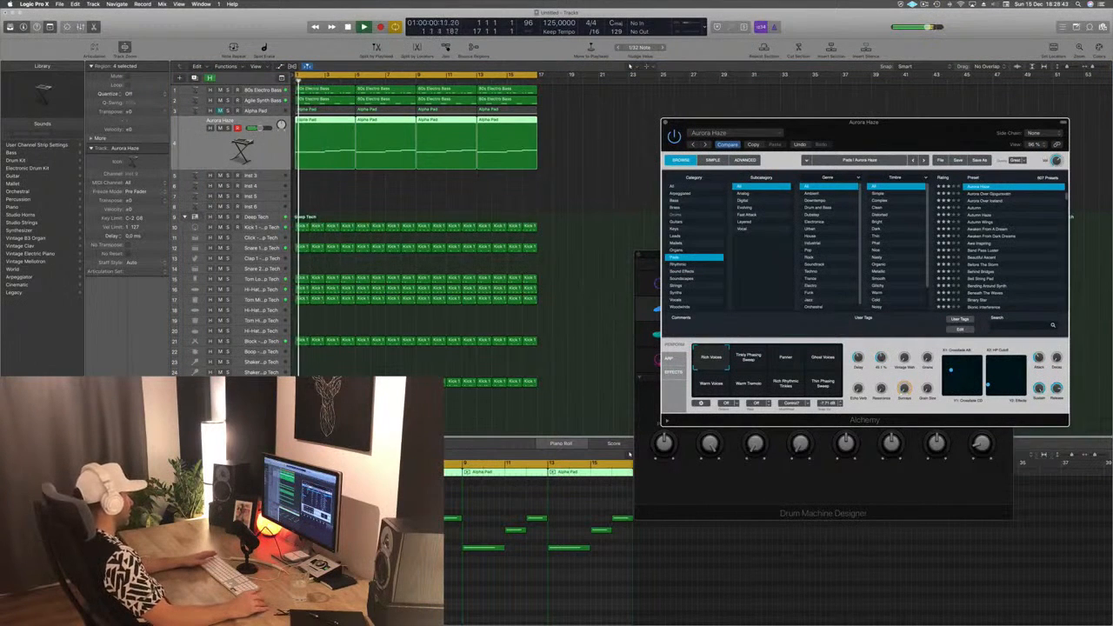
left_click(105, 425)
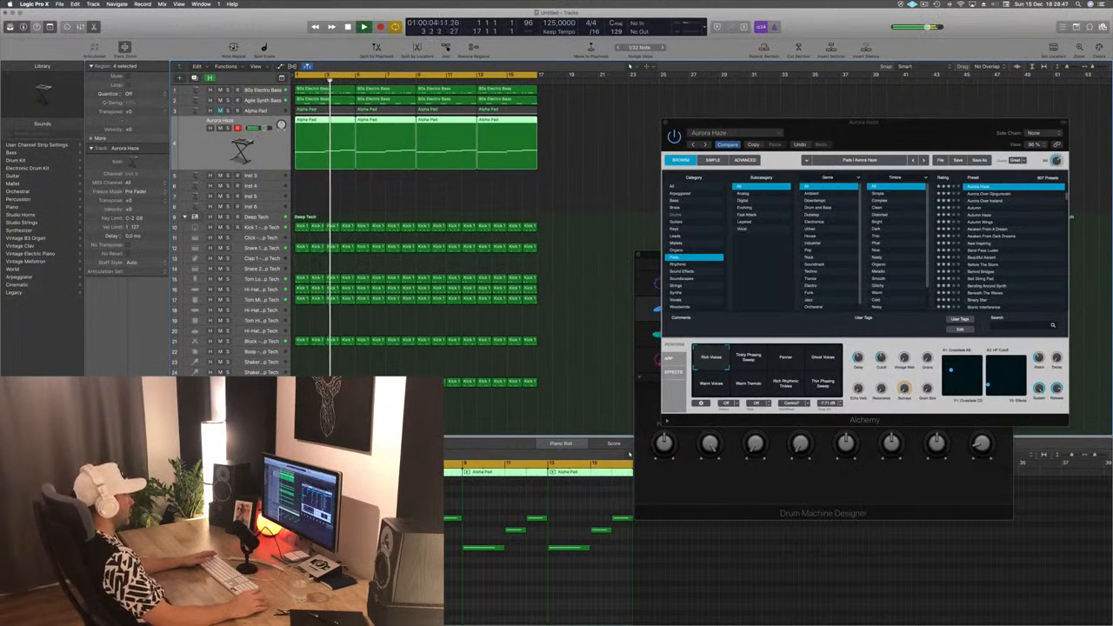
left_click_drag(929, 119, 793, 144)
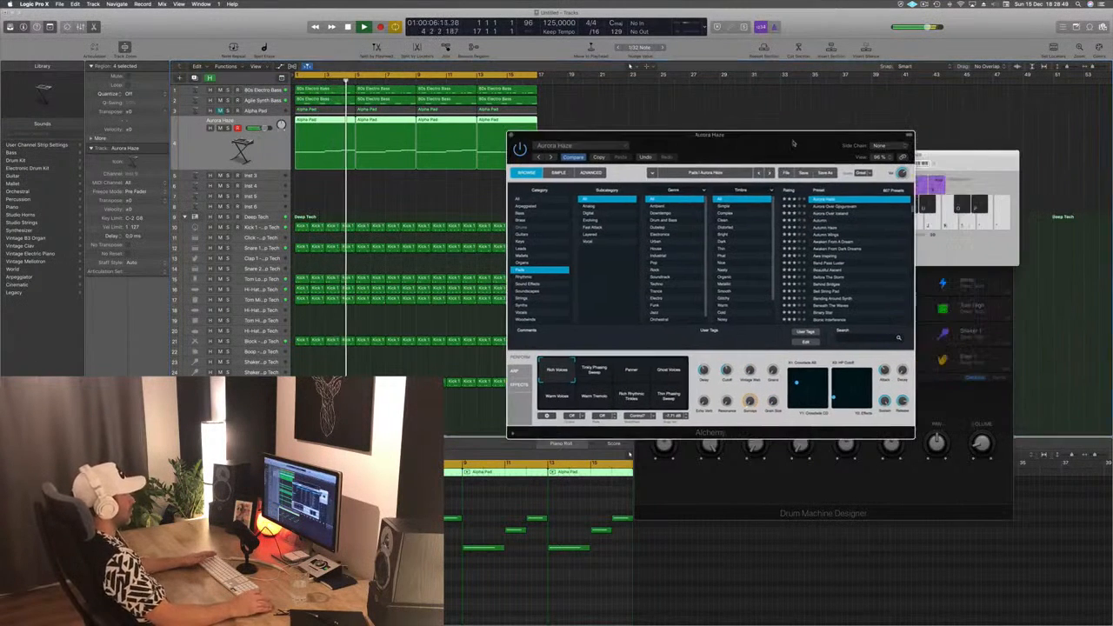
left_click(512, 137)
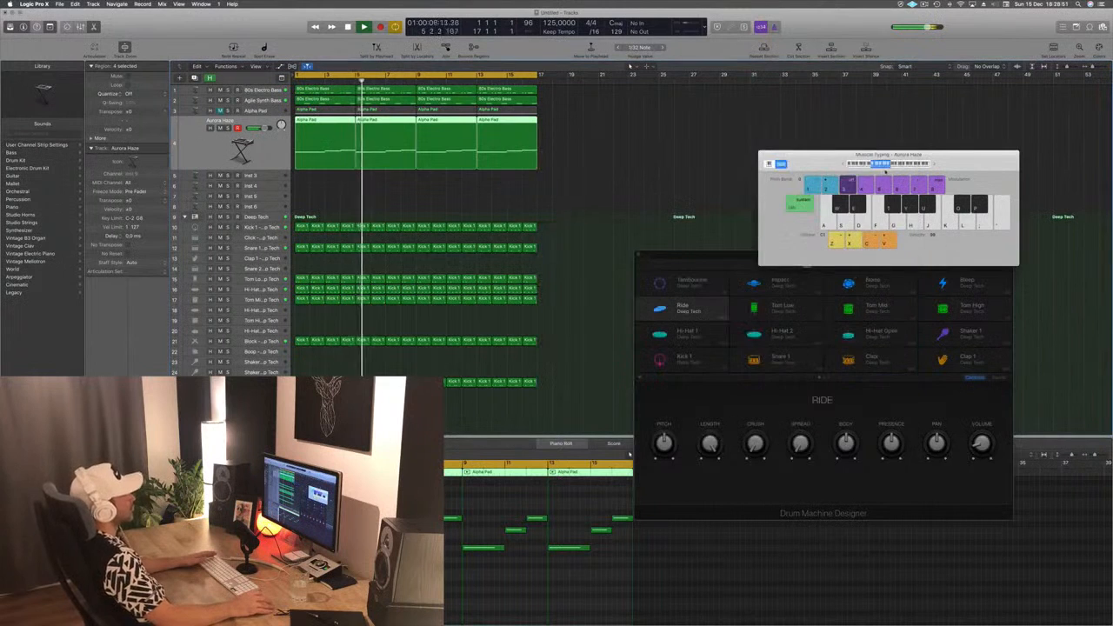
left_click_drag(837, 150, 854, 96)
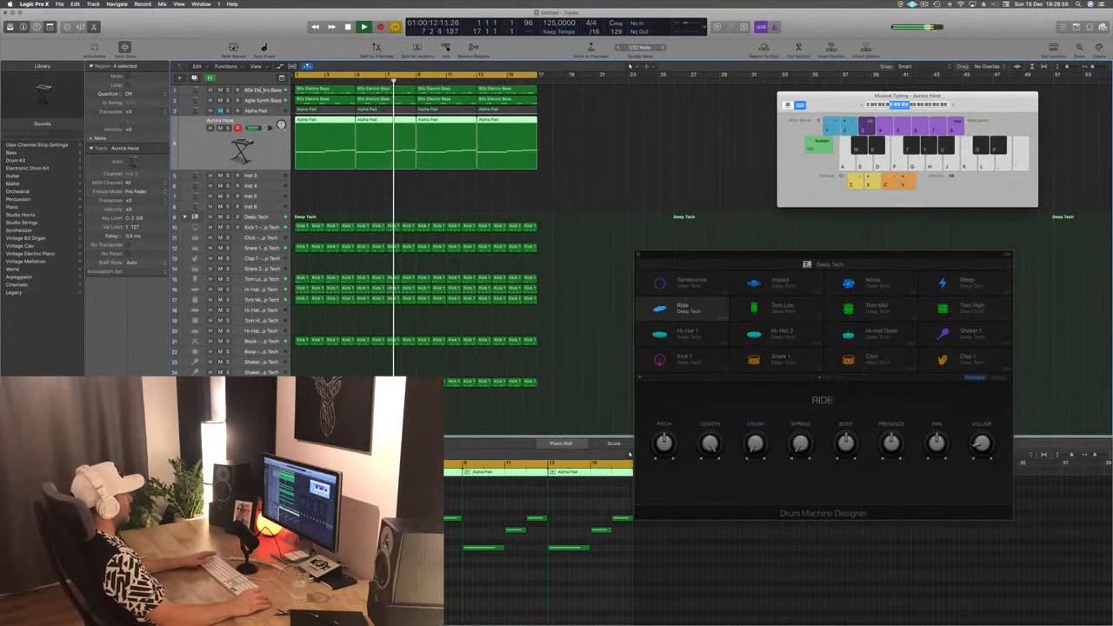
- Open Alchemy on the 80s Electro Bass track, fine-tune its LP Cutoff while the loop plays and close it
left_click(260, 90)
key("space")
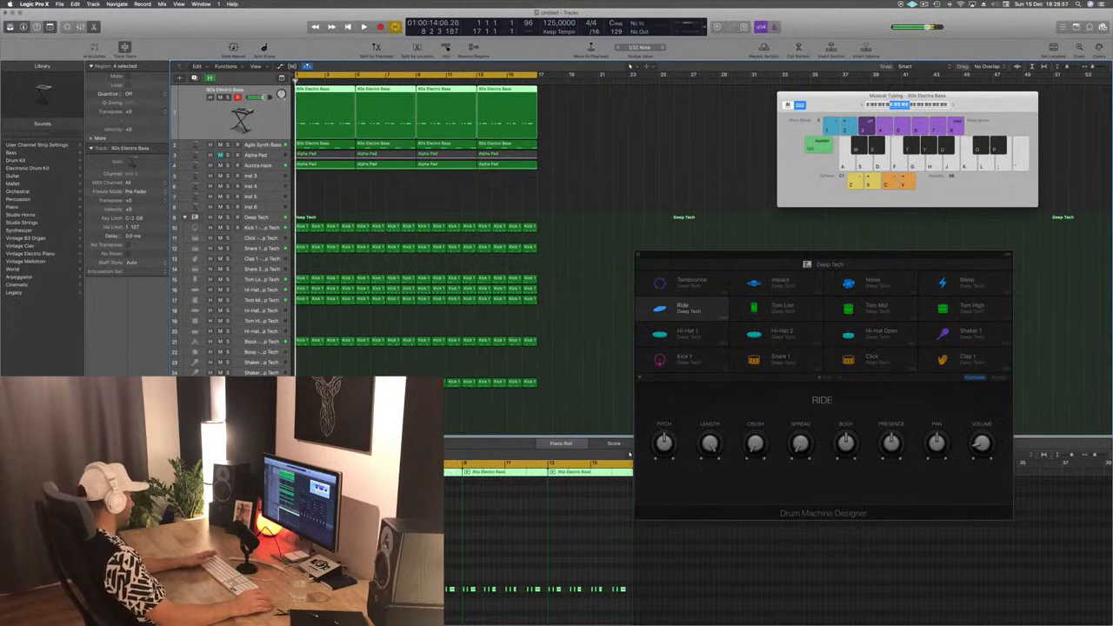
left_click(108, 415)
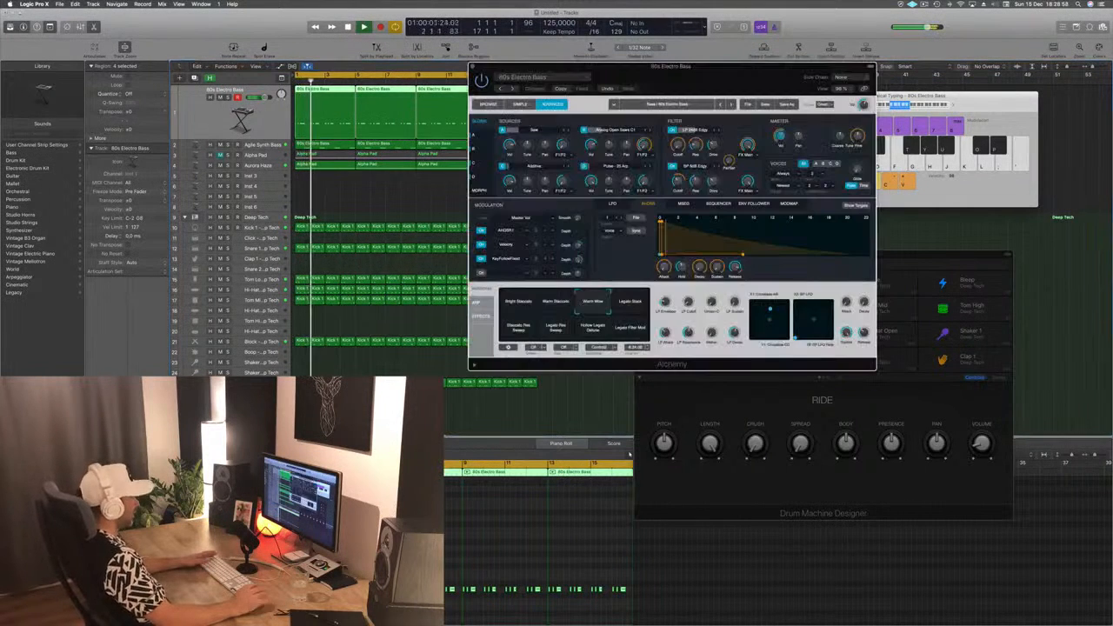
key("space")
key("space")
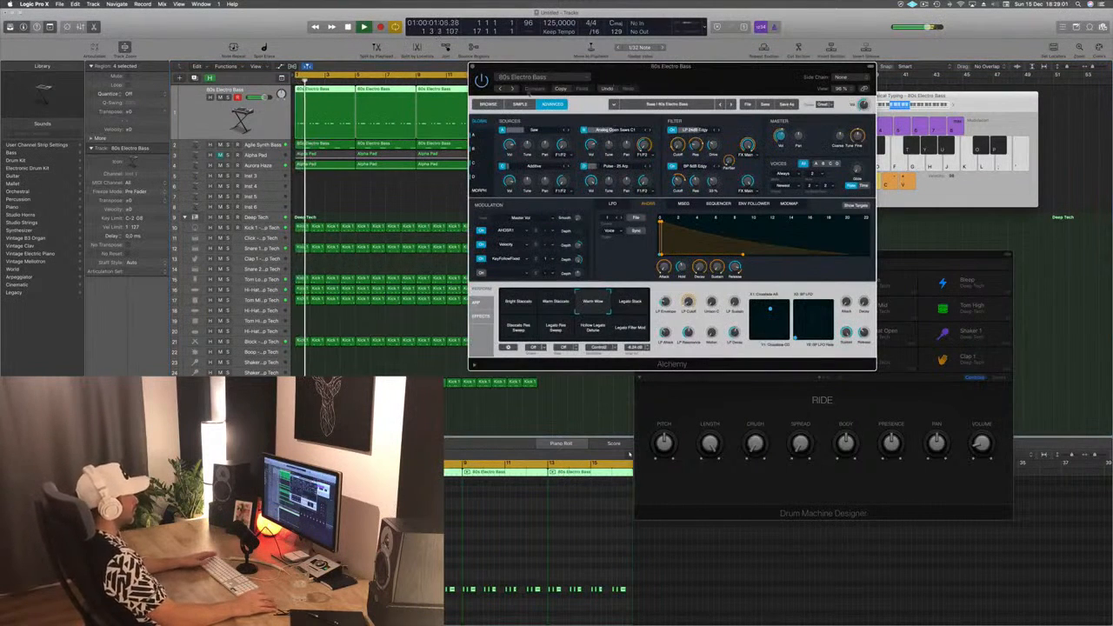
left_click(488, 104)
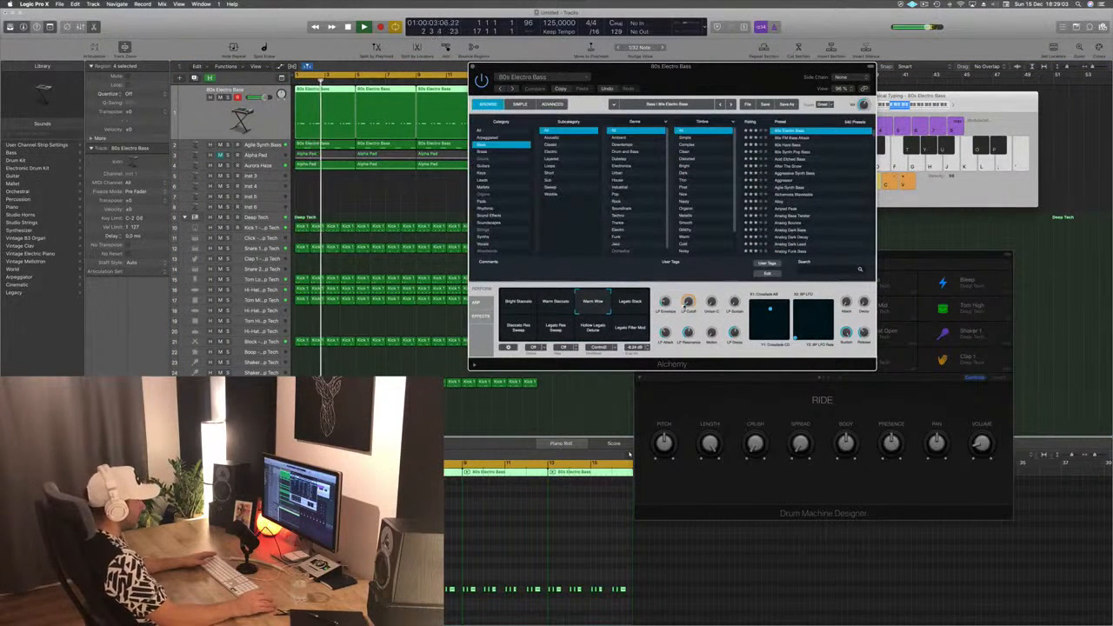
left_click_drag(691, 300, 690, 303)
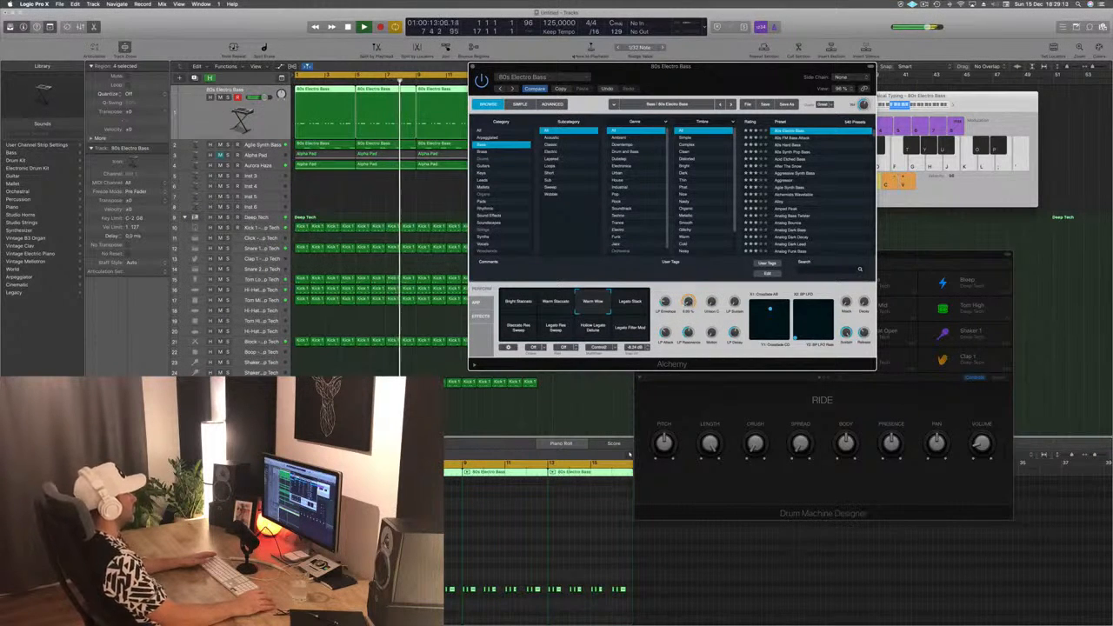
key("super+w")
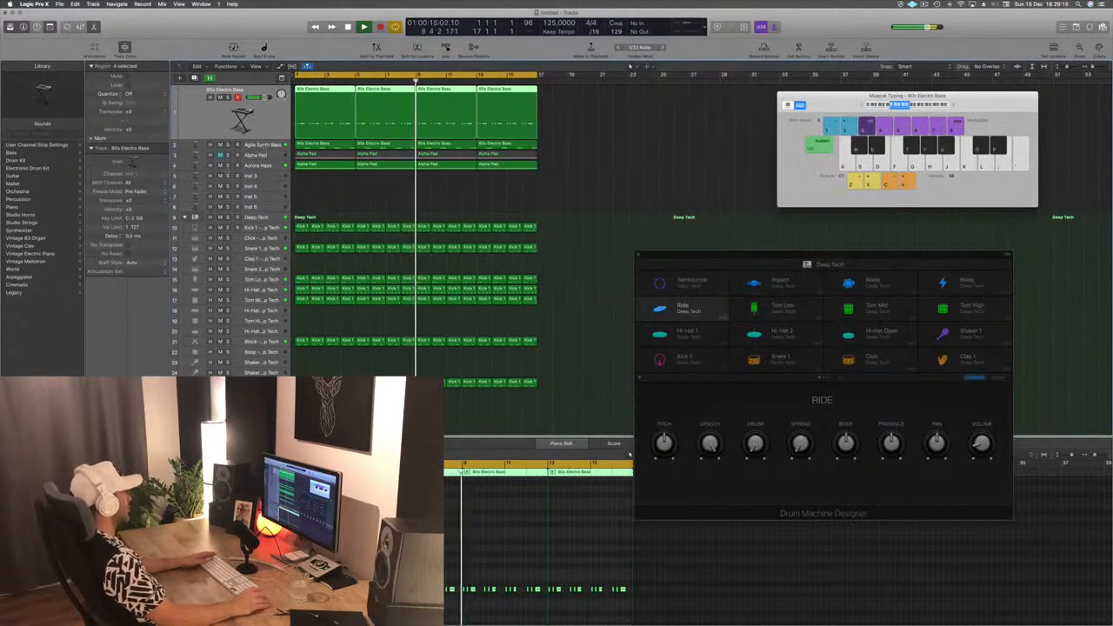
- Select the Agile Synth Bass track and close the Drum Machine Designer window
key("Down")
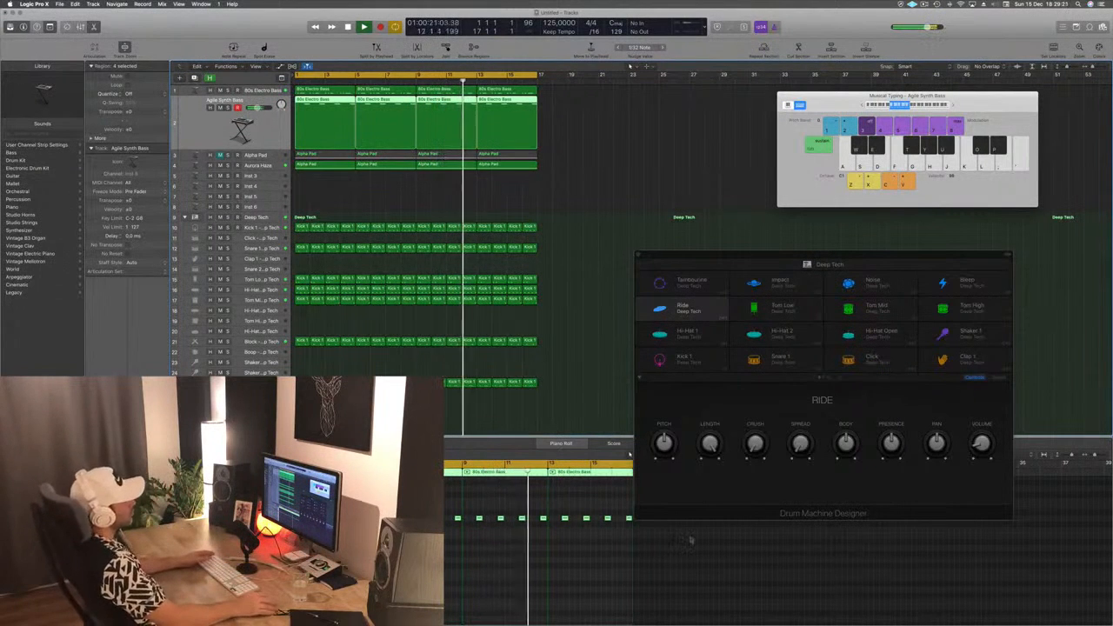
left_click_drag(646, 262, 591, 73)
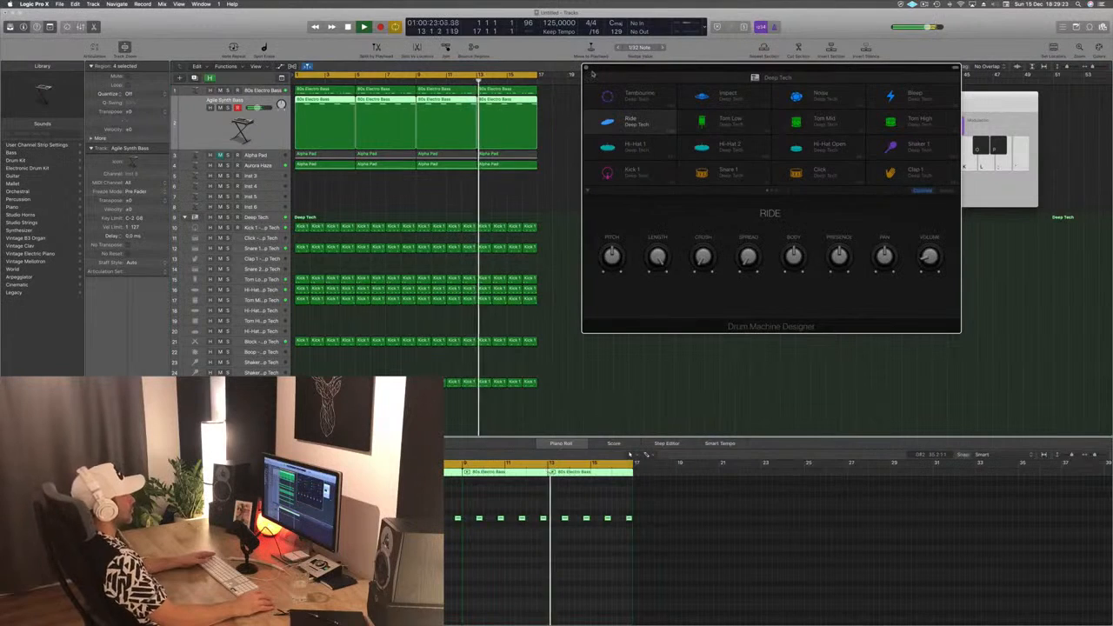
left_click(586, 68)
- Stop playback and copy the first one-bar Hi-Hat 1 region onto the Hi-Hat 2 track at bar 1
scroll(467, 203, "down", 1)
key("space")
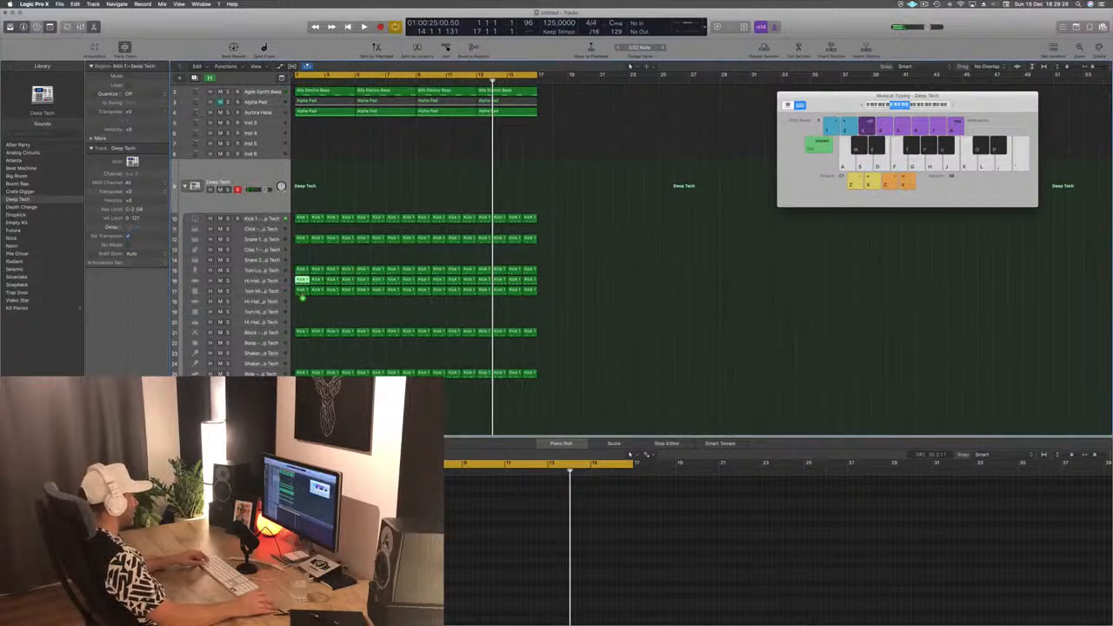
left_click_drag(302, 297, 302, 301)
left_click(300, 543)
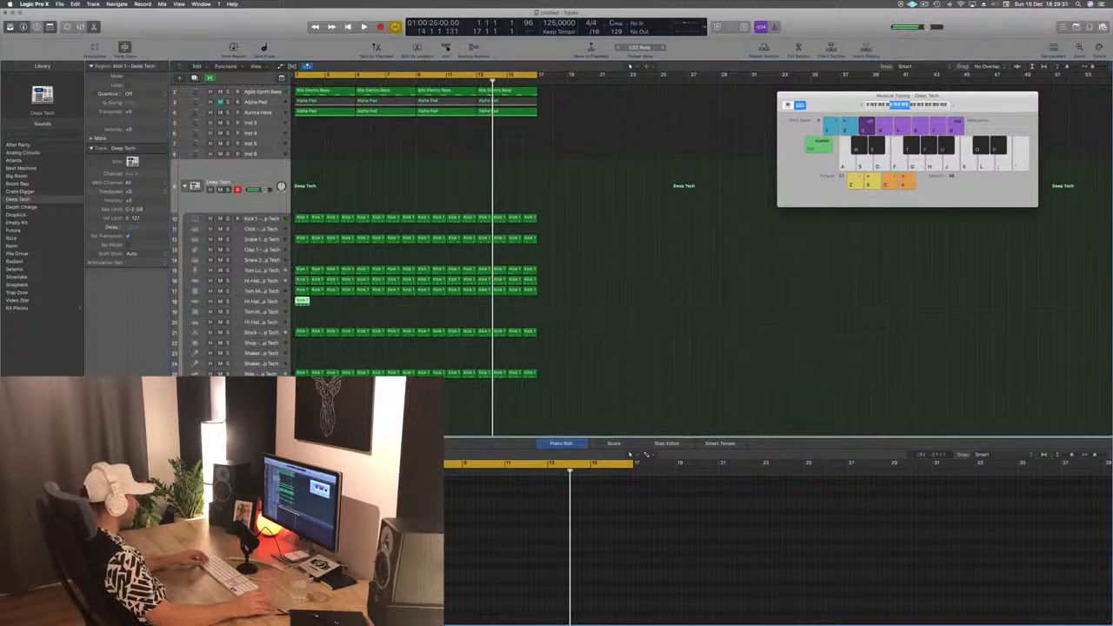
- Duplicate the Hi-Hat 2 region's notes into the gaps between them twice, filling the bar with sixteenth notes
key("super+a")
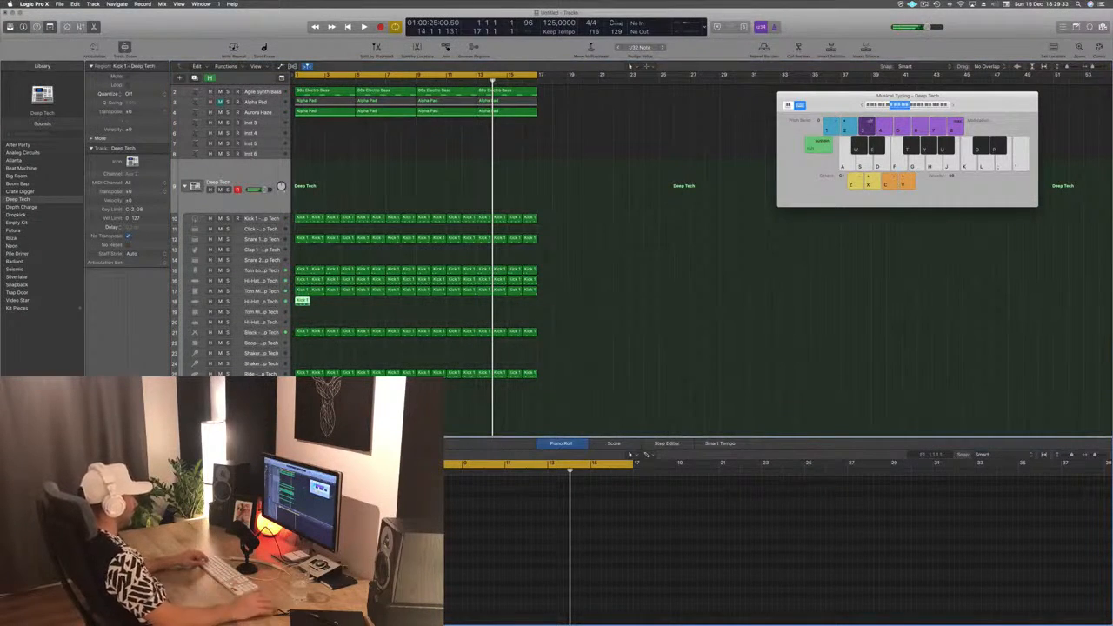
scroll(300, 544, "up", 10)
scroll(300, 543, "left", 2)
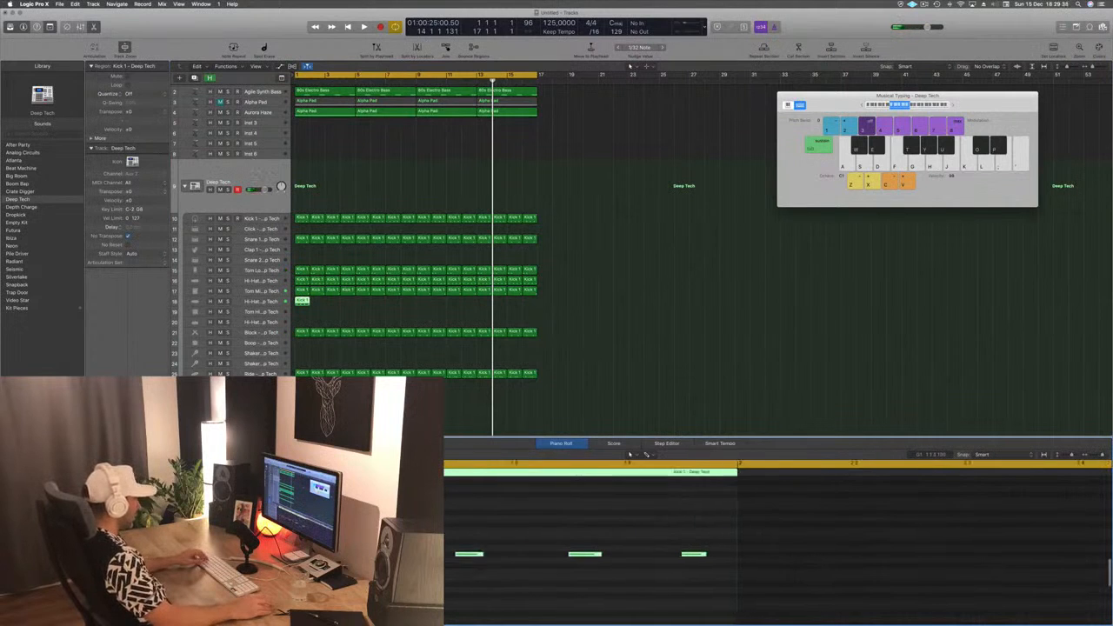
left_click_drag(358, 553, 738, 610)
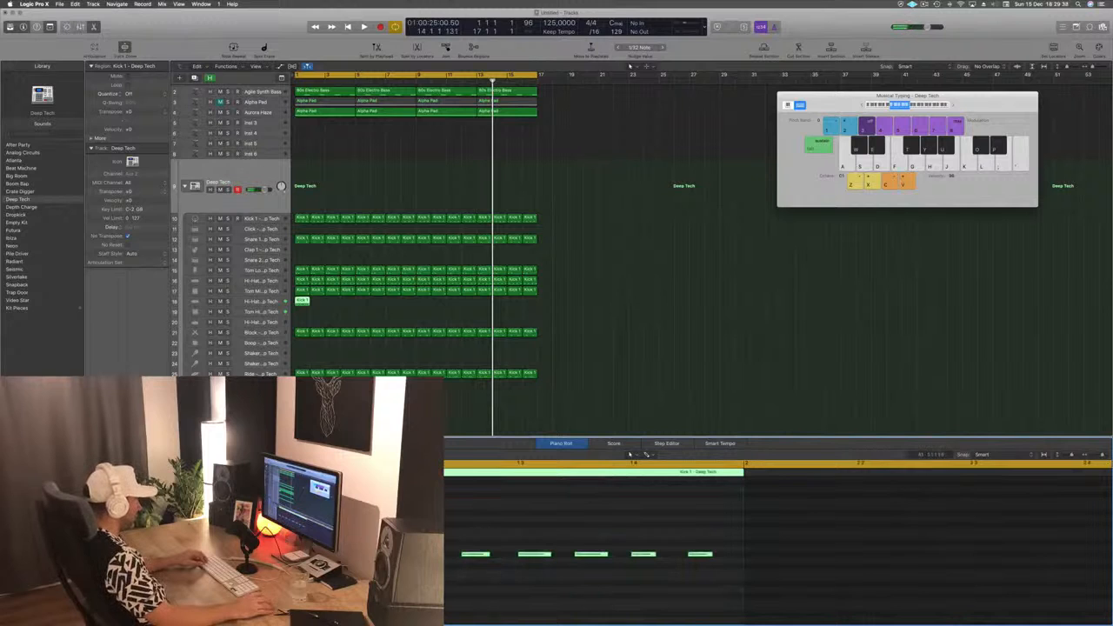
left_click_drag(301, 553, 329, 554)
- Play the loop with the Hi-Hat 2 track selected and copy its one-bar region through bar 16
key("space")
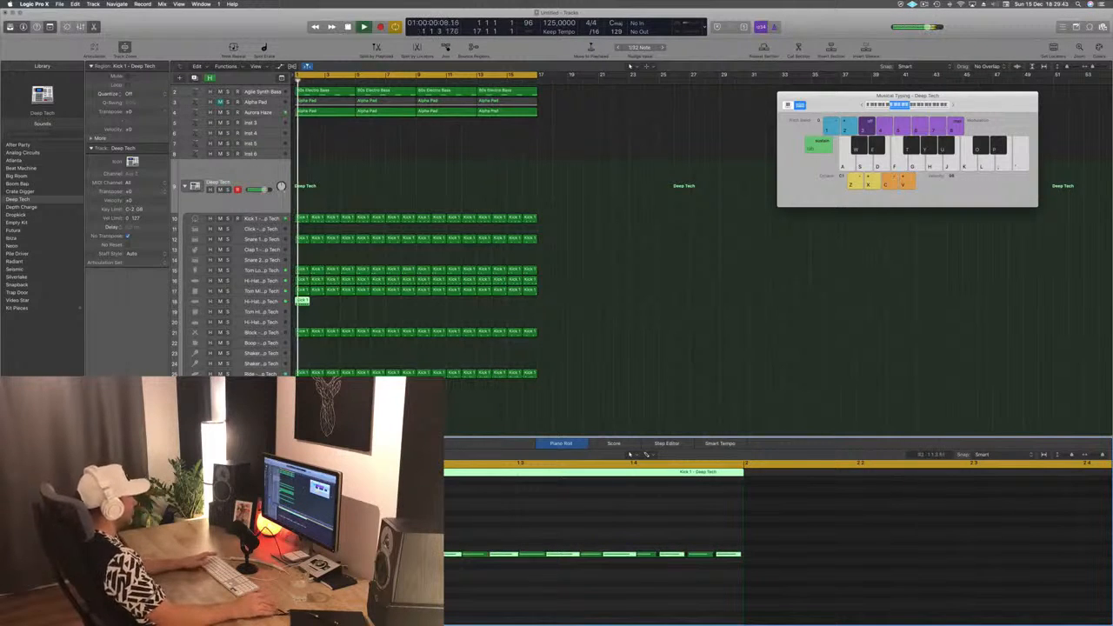
left_click(265, 305)
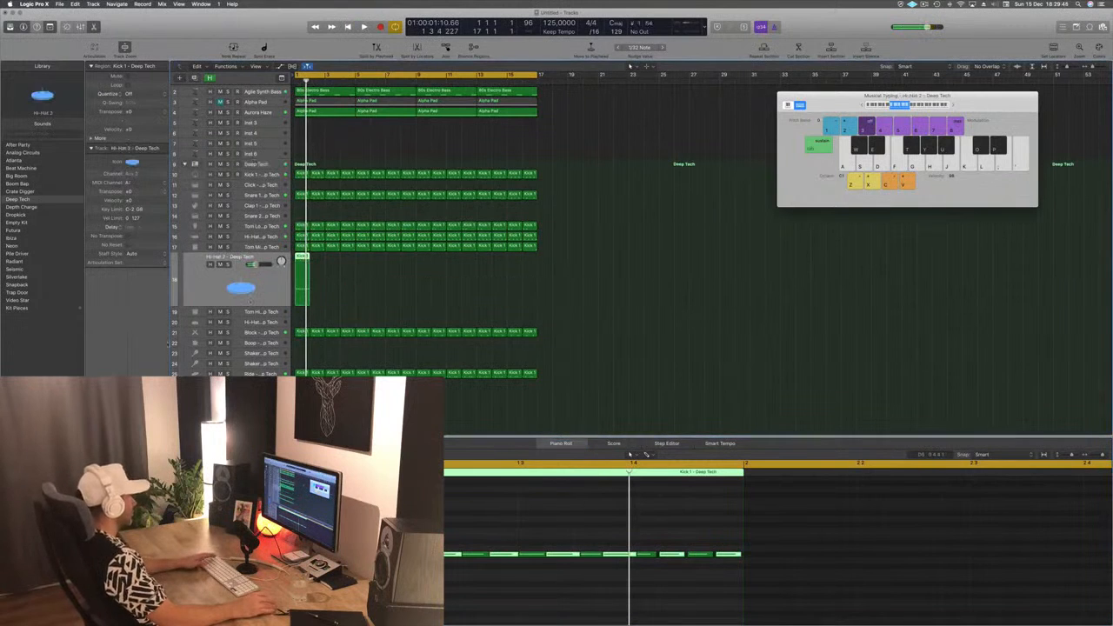
key("space")
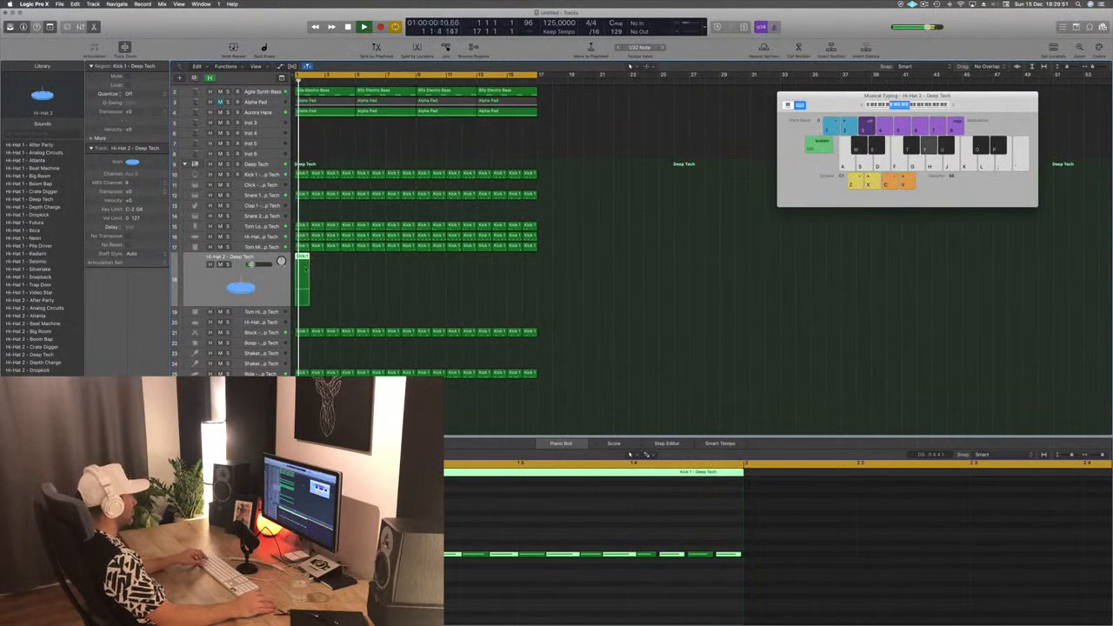
left_click_drag(305, 269, 459, 273)
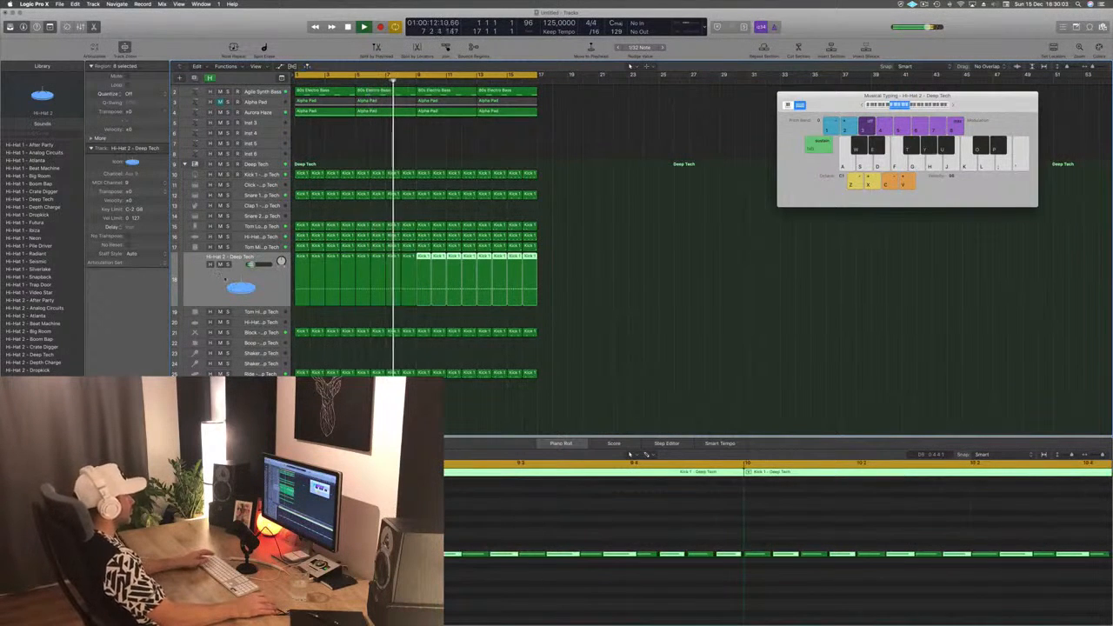
left_click(226, 279)
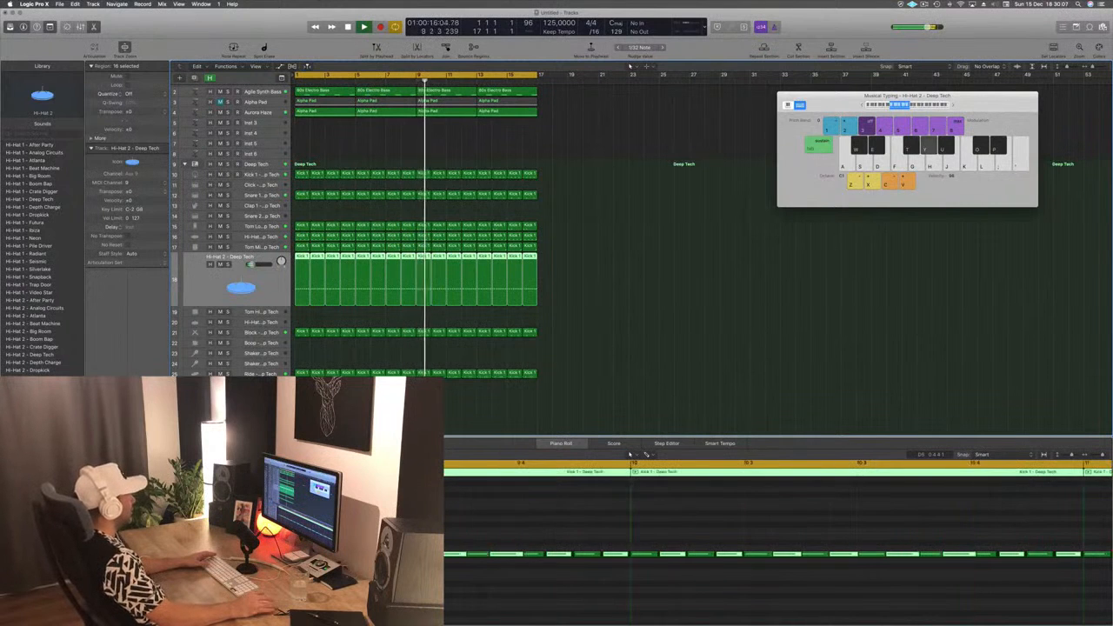
- Apply a low cut at 455 Hz, 24 dB/Oct in the Hi-Hat 2 Channel EQ and close it
left_click(108, 404)
left_click_drag(166, 160, 283, 211)
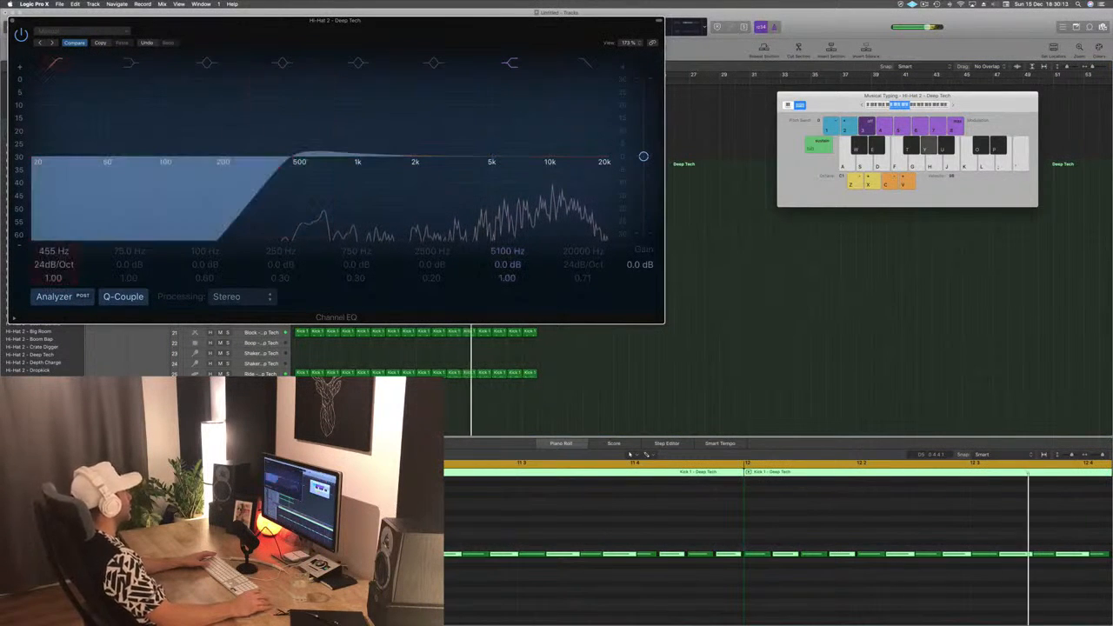
left_click(12, 20)
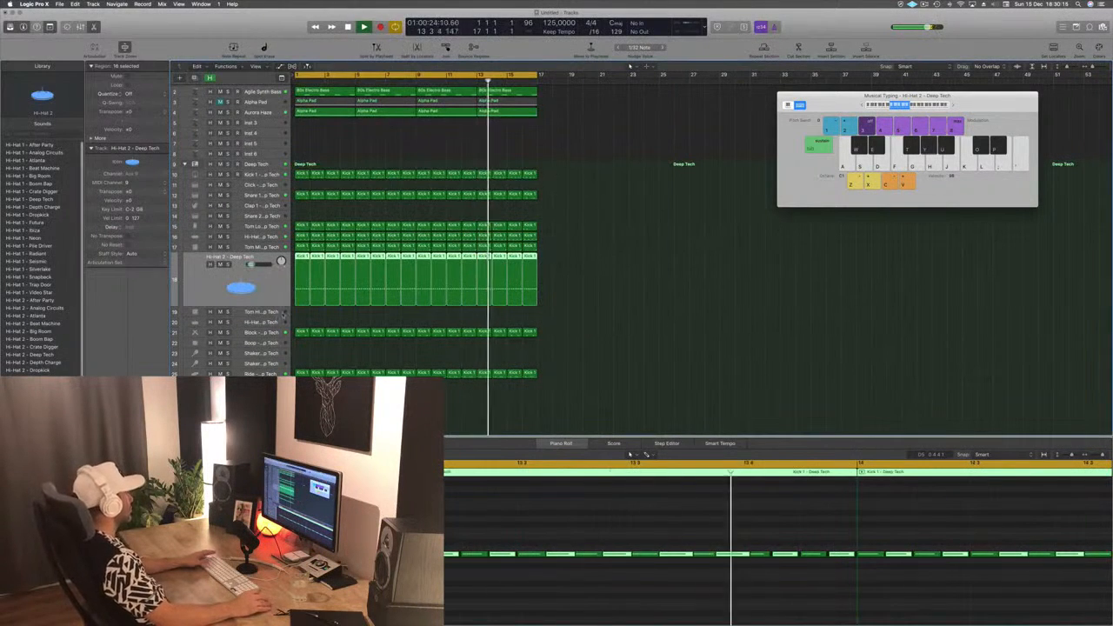
- Restart playback of the loop with the empty Inst 3 track selected and open its Alchemy instrument
left_click(271, 374)
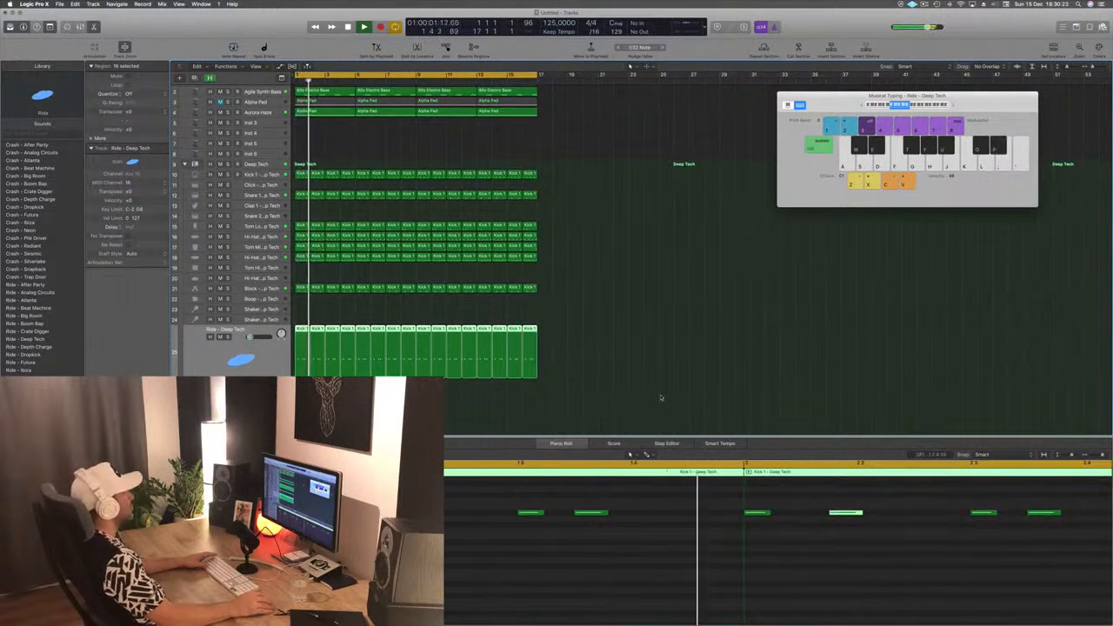
scroll(660, 397, "up", 2)
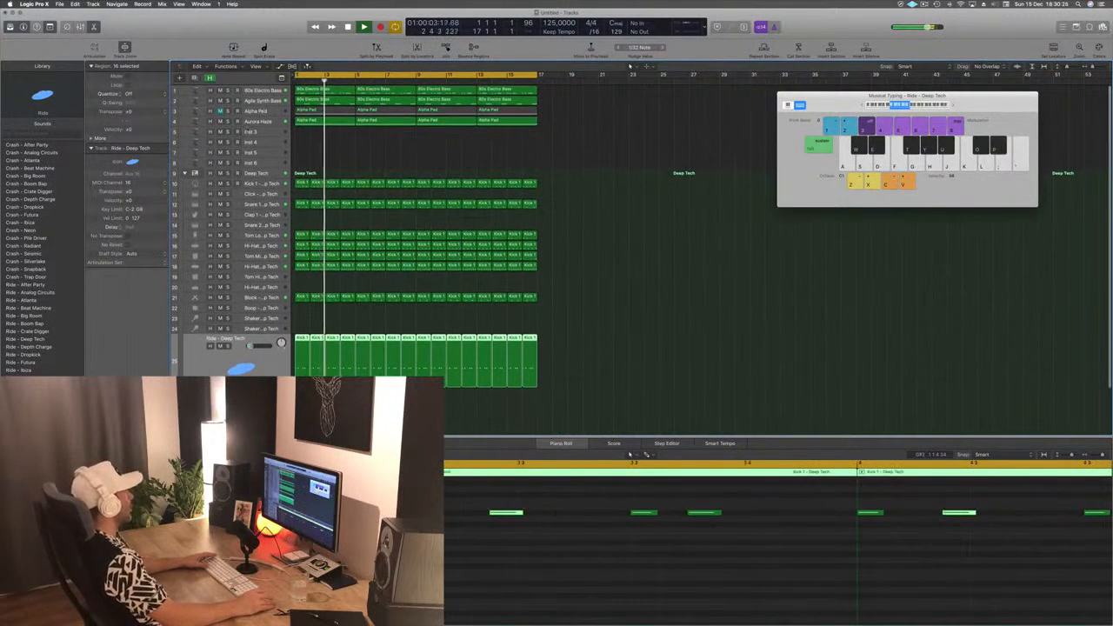
left_click(261, 132)
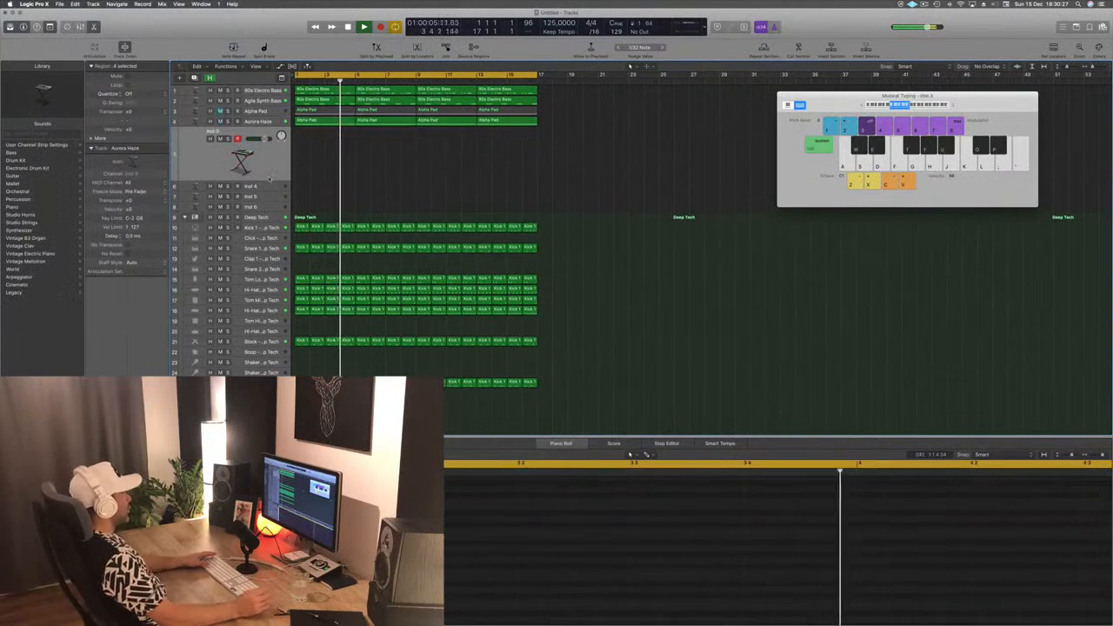
key("space")
key("space")
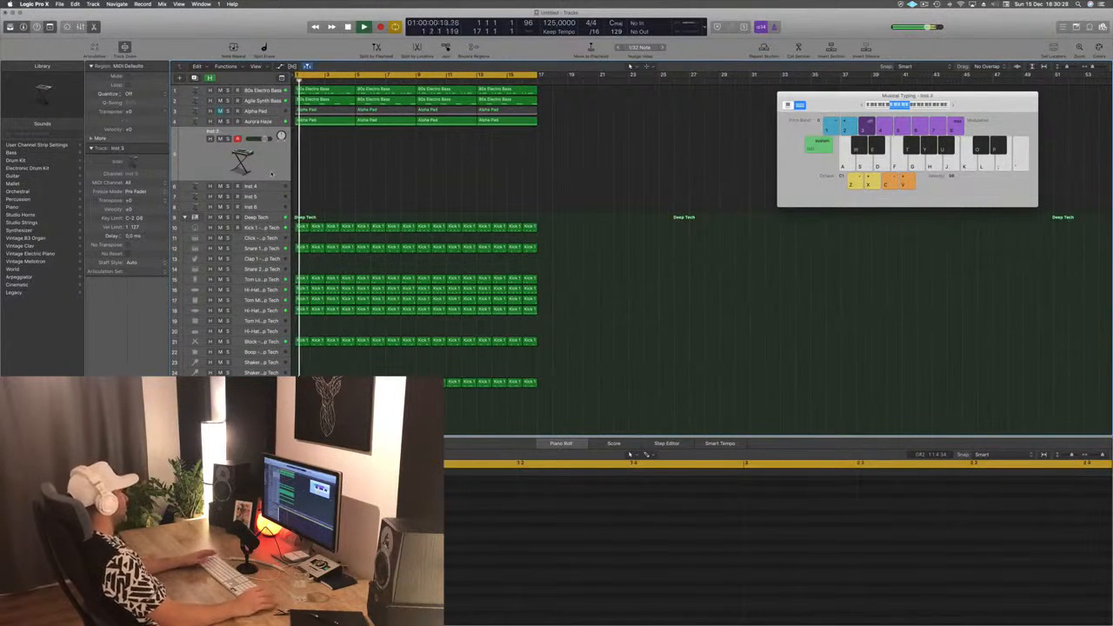
double_click(242, 161)
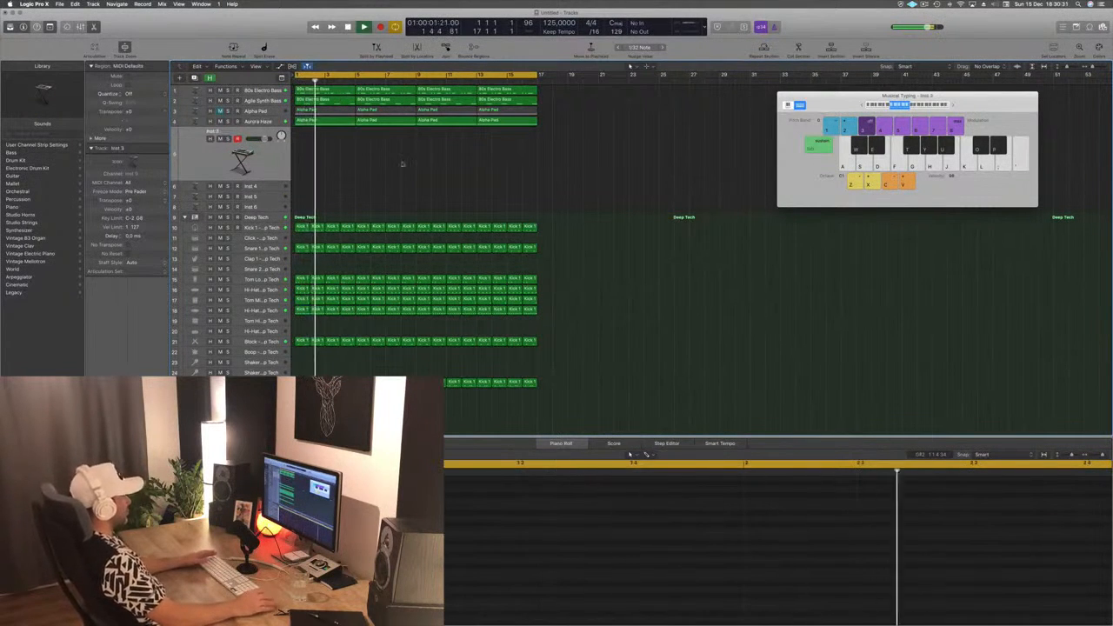
left_click_drag(304, 30, 646, 116)
left_click(923, 4)
left_click(854, 33)
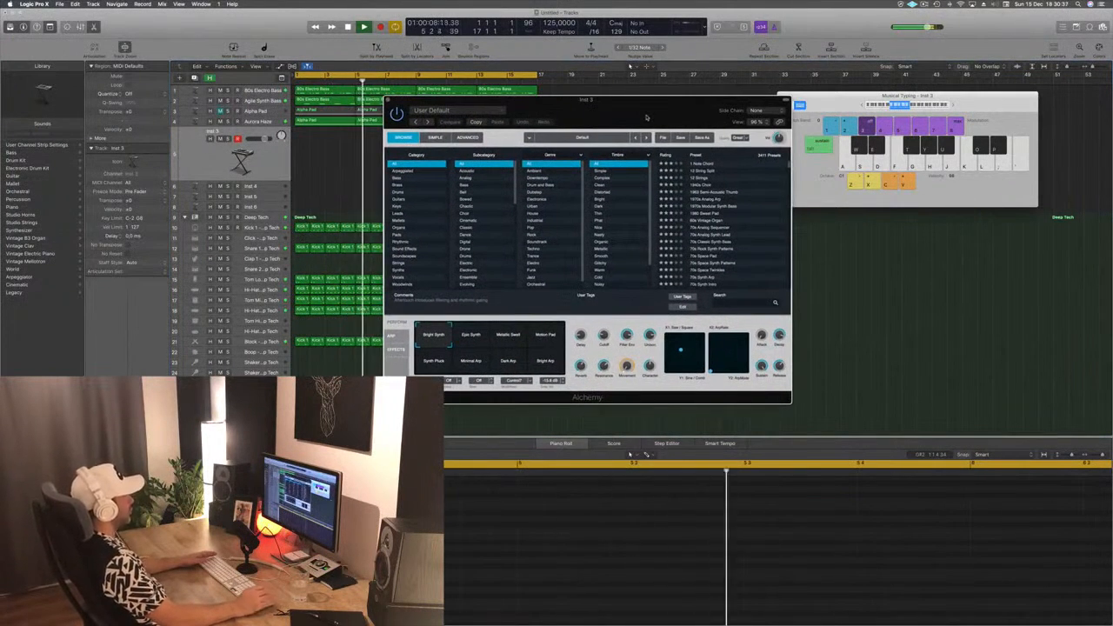
- Filter Alchemy's presets by the Downtempo genre and load the 12 Strings preset on the Inst 3 track
left_click(541, 177)
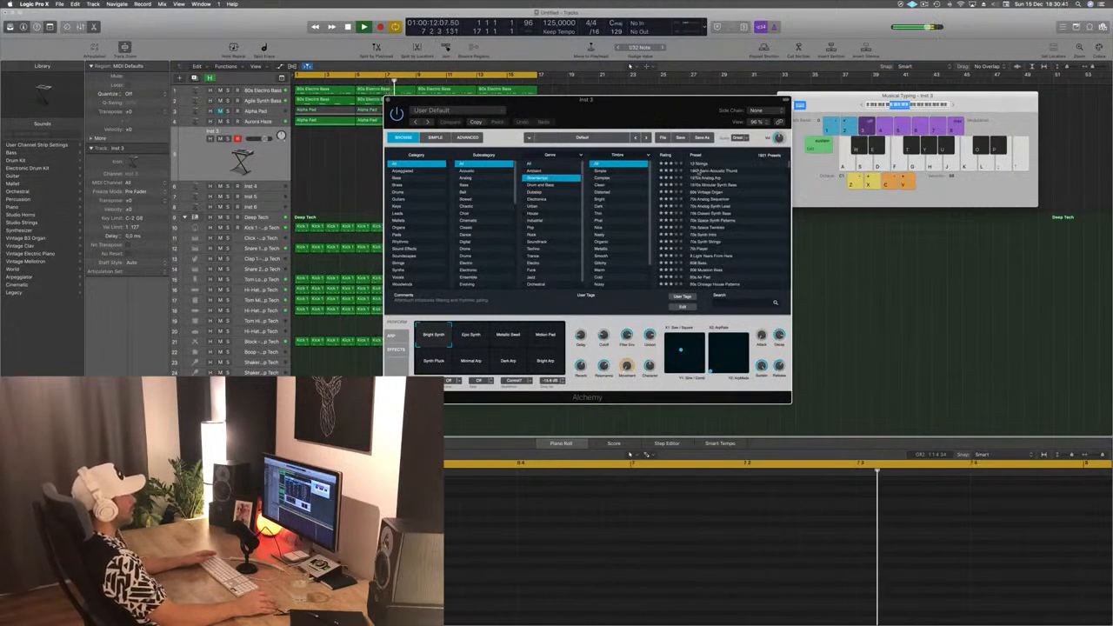
left_click_drag(658, 112, 705, 167)
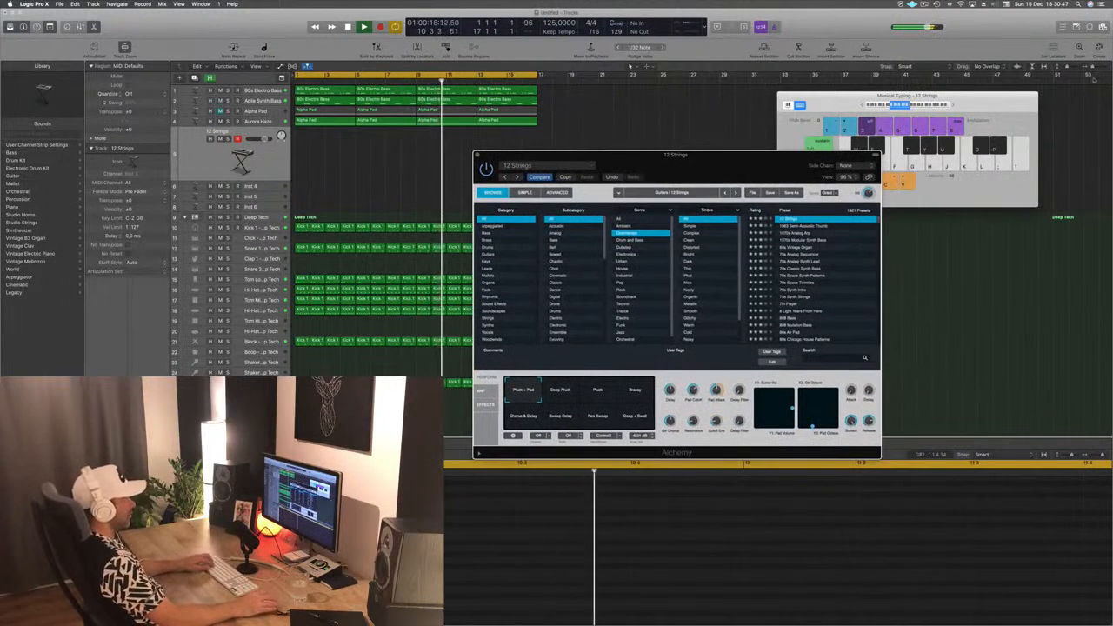
- Raise the Musical Typing octave to C3 and audition the 12 Strings preset by playing notes over the loop
left_click(915, 106)
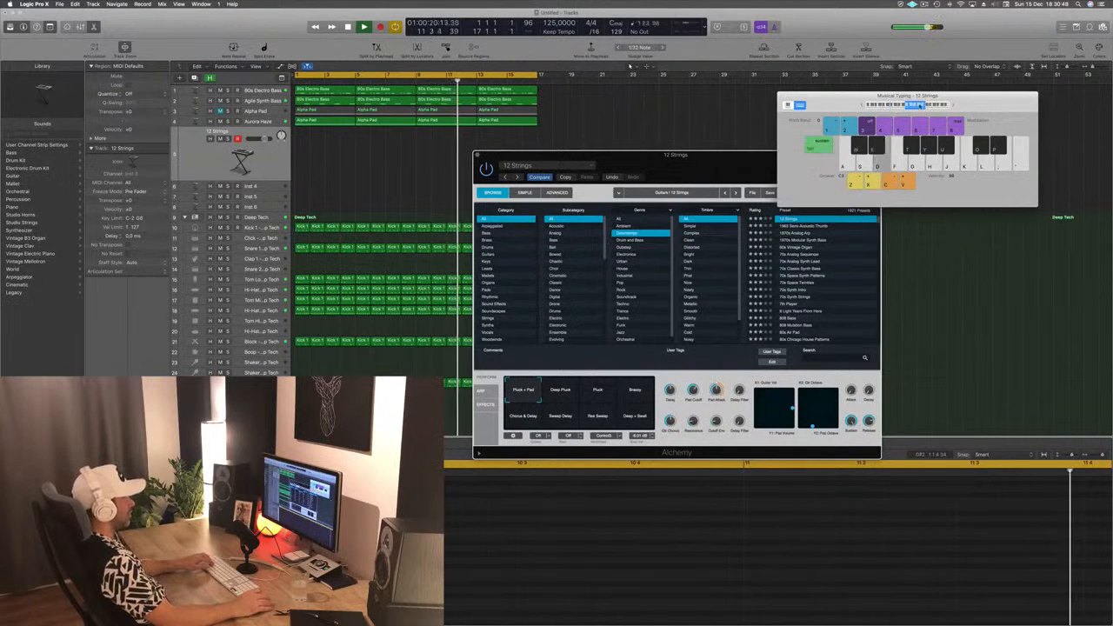
left_click(798, 164)
left_click_drag(797, 164, 750, 163)
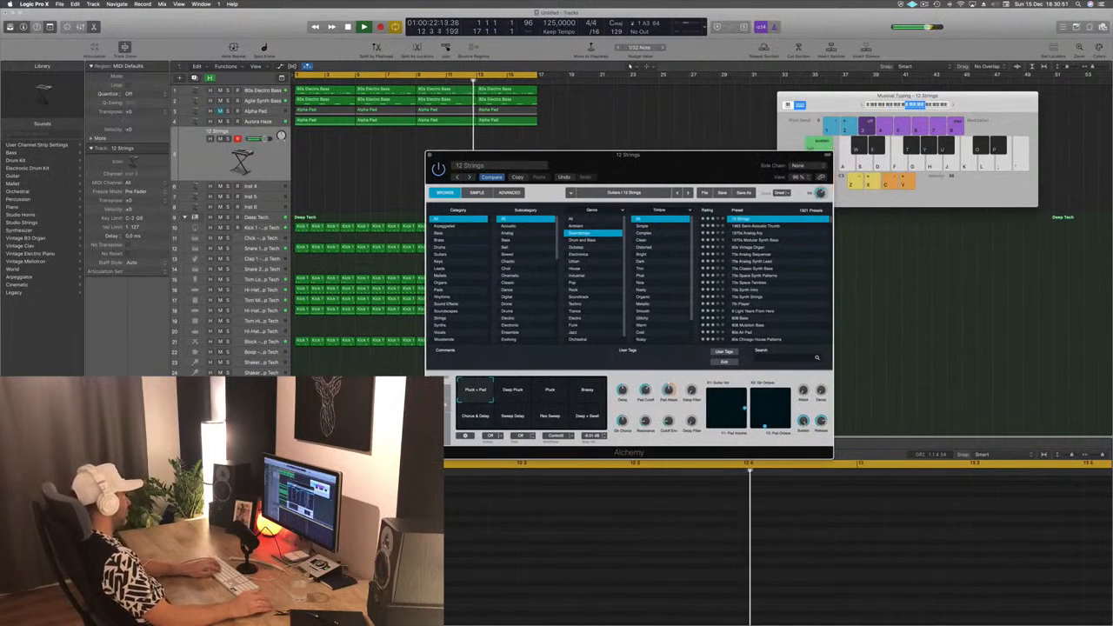
key("f")
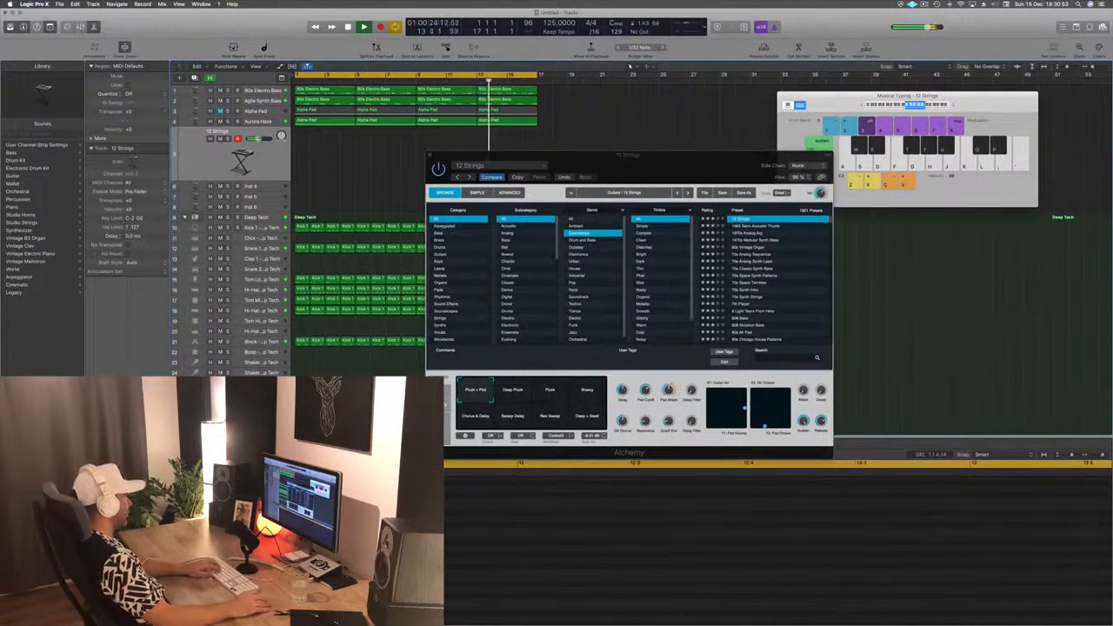
key("j")
key("k")
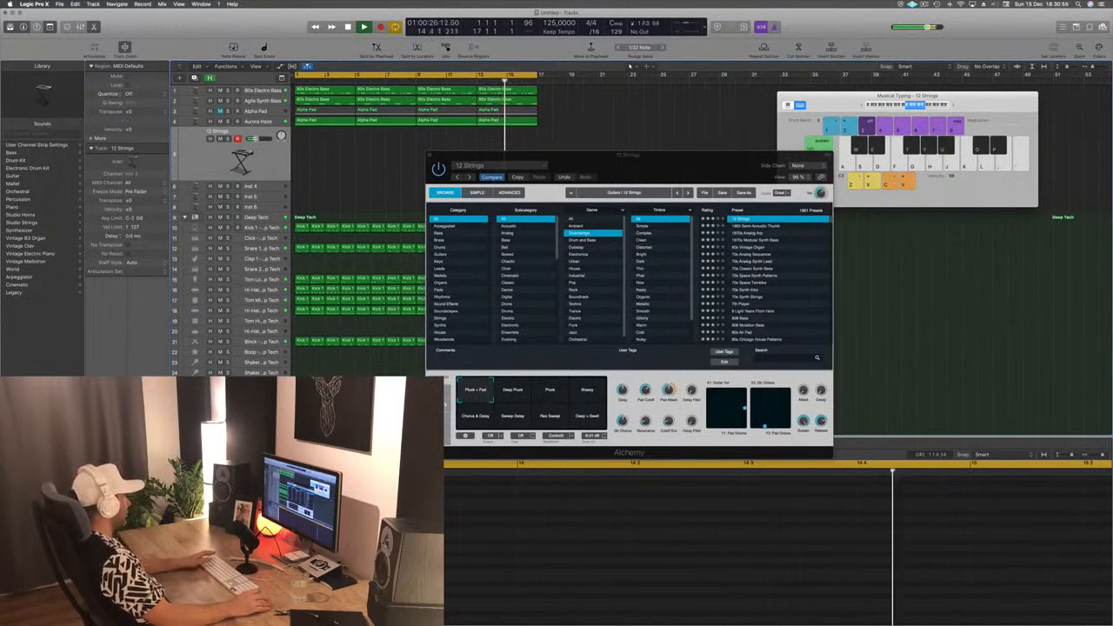
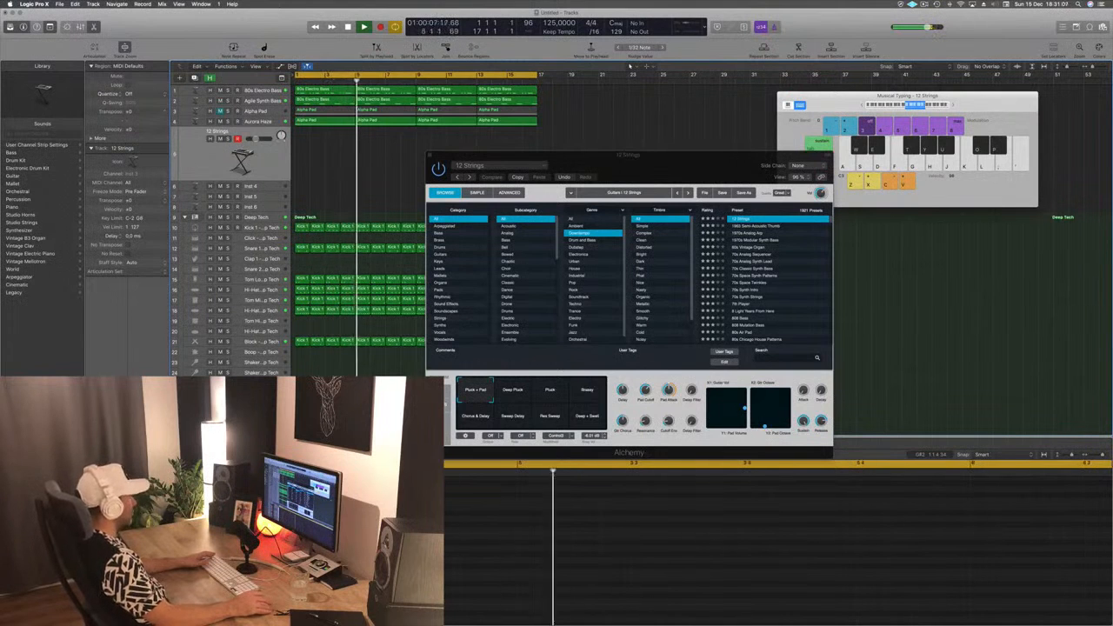
- Set the Aux 33 SilverVerb's Wet level to 100%, load its grandiose preset and close the plug-in
left_click_drag(251, 33, 571, 105)
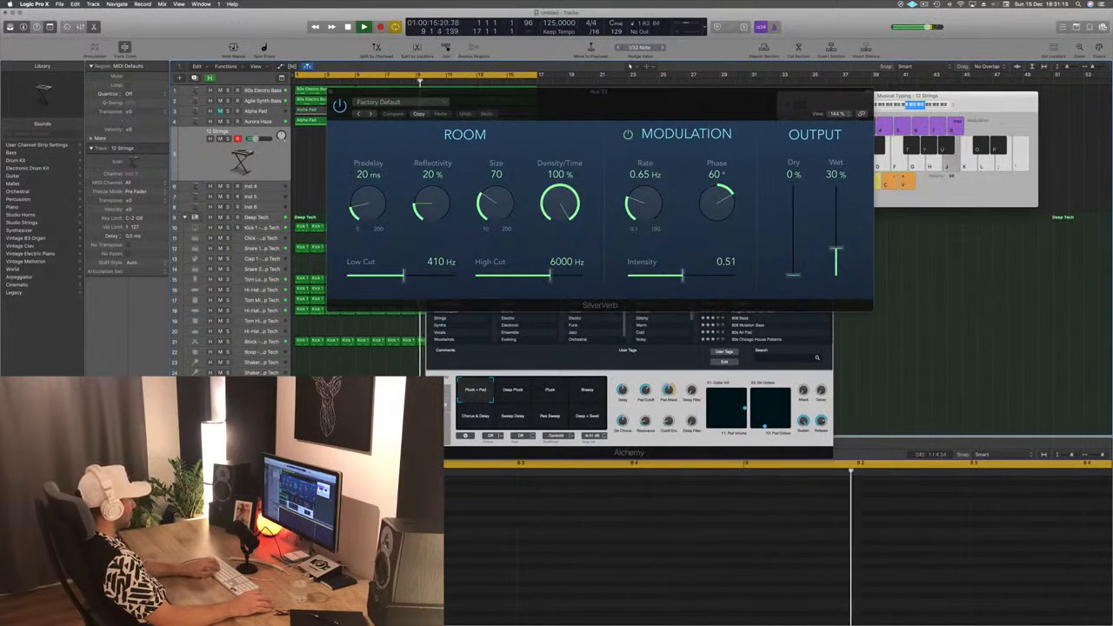
left_click_drag(835, 256, 841, 144)
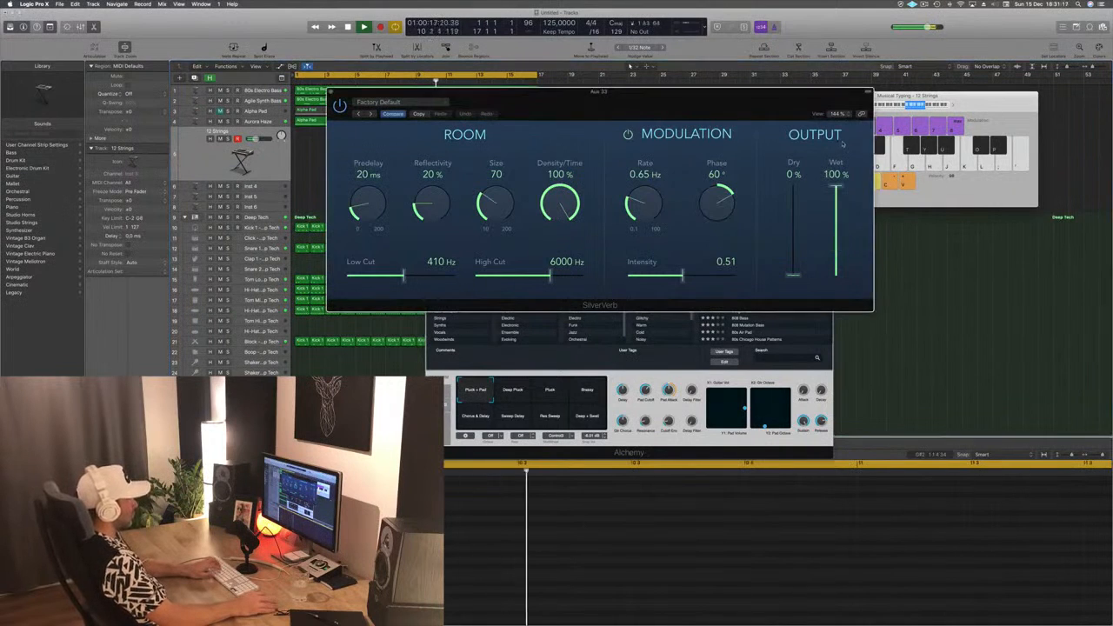
left_click(414, 103)
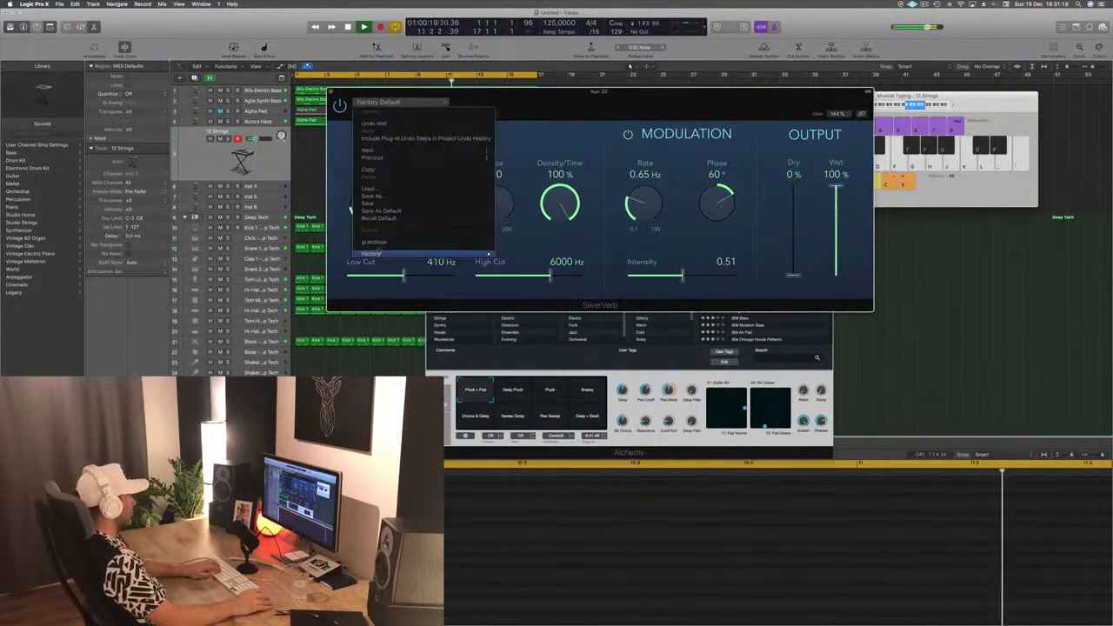
left_click(387, 243)
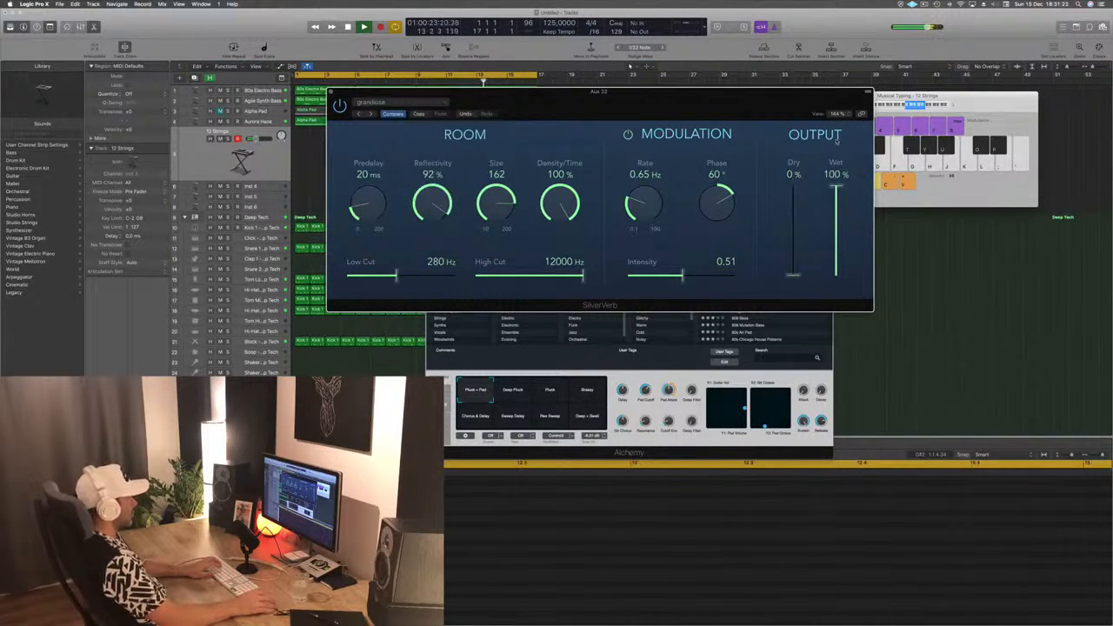
left_click_drag(514, 100, 426, 101)
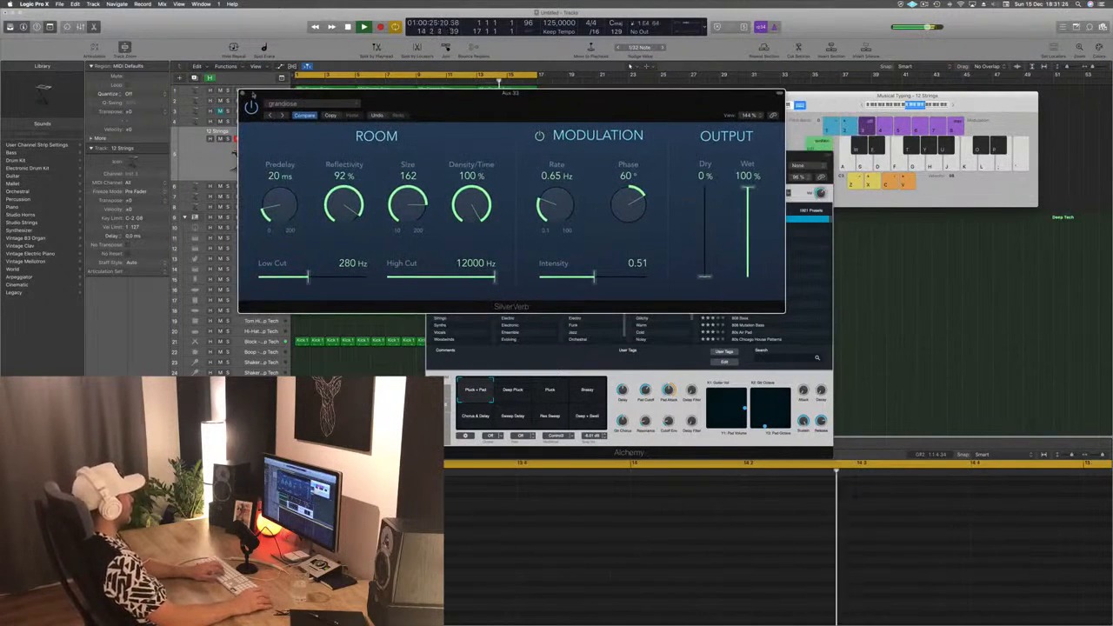
key("super+w")
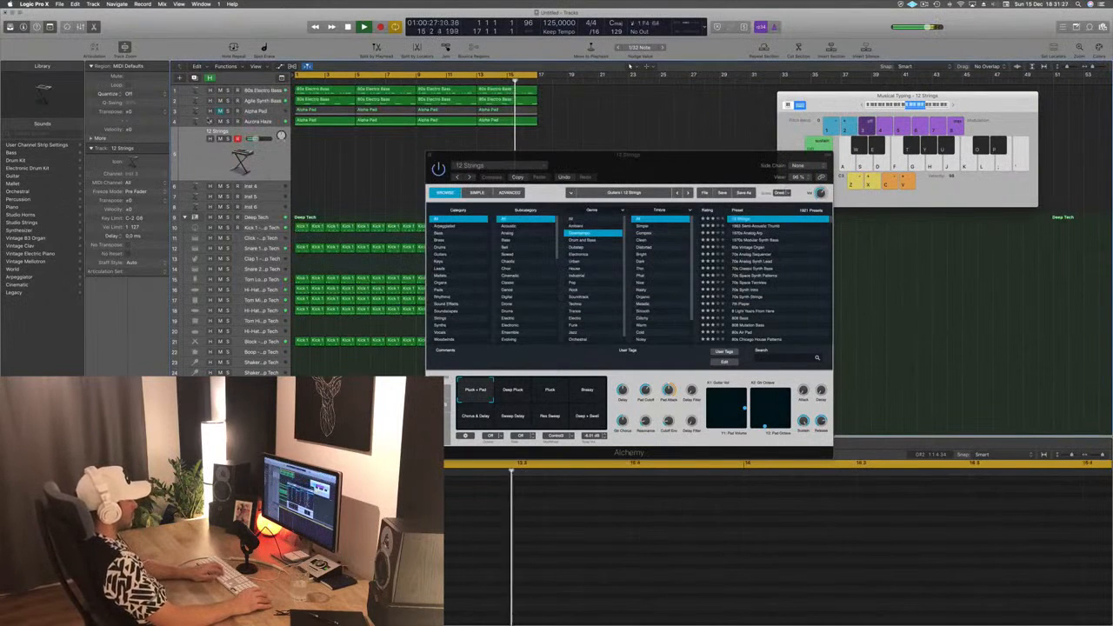
- Load Alchemy's 1963 Semi-Acoustic Thumb preset in place of 12 Strings and audition it over the loop
left_click_drag(669, 171, 758, 179)
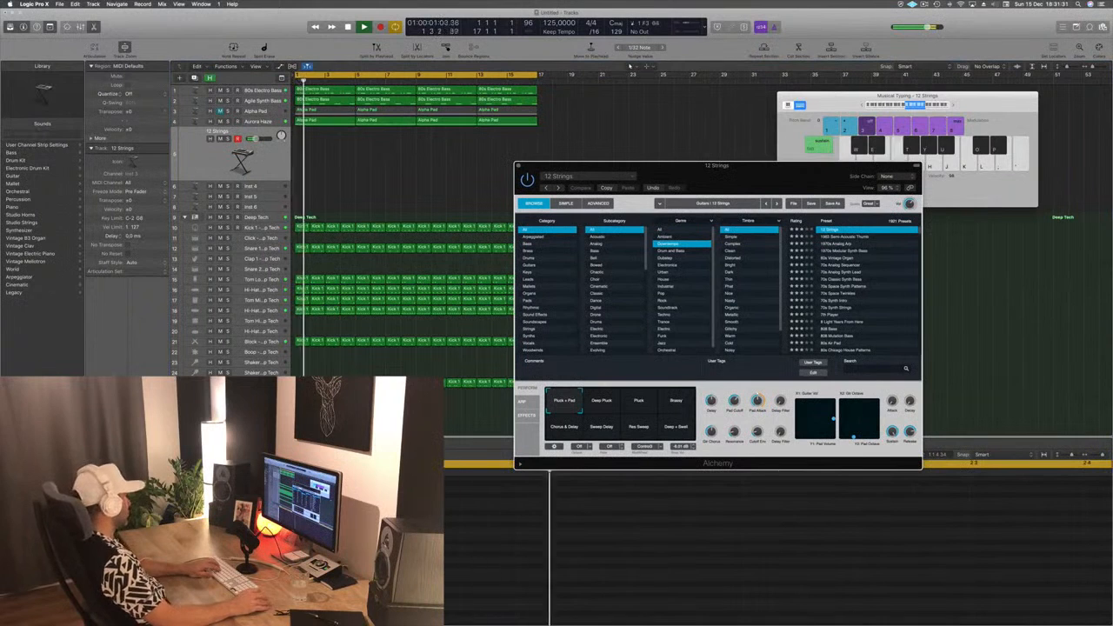
left_click(452, 166)
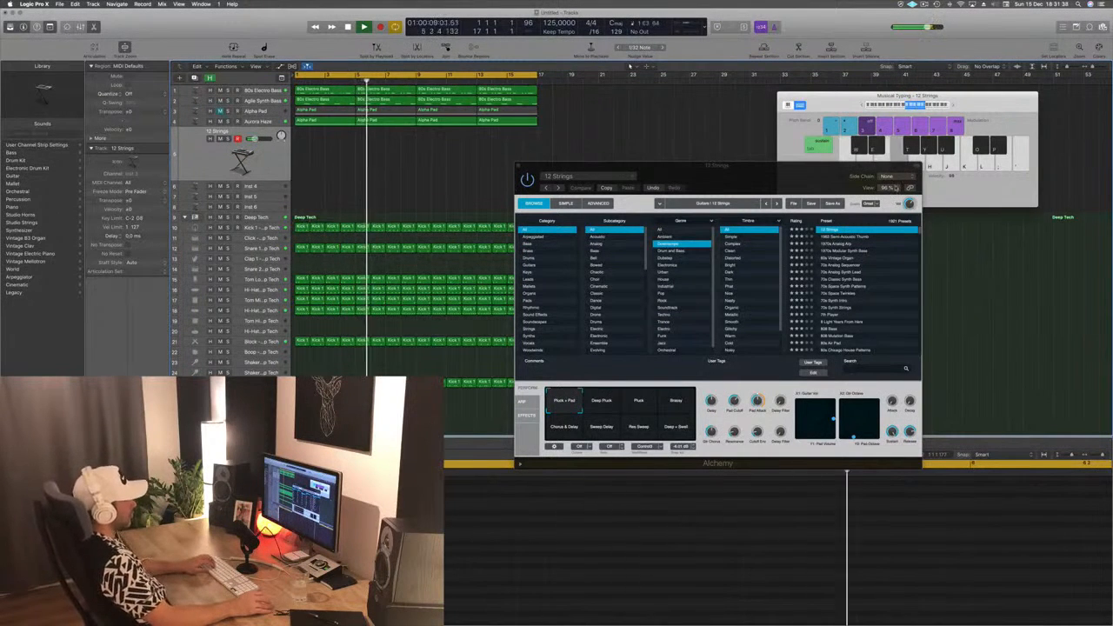
left_click(842, 237)
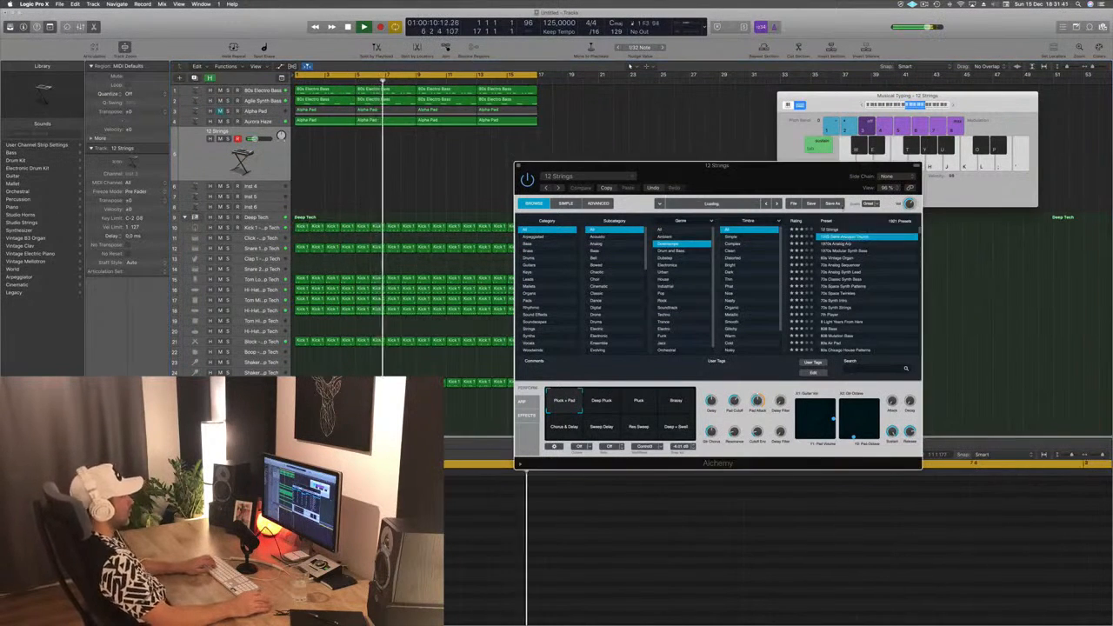
left_click_drag(826, 179, 758, 168)
key("g")
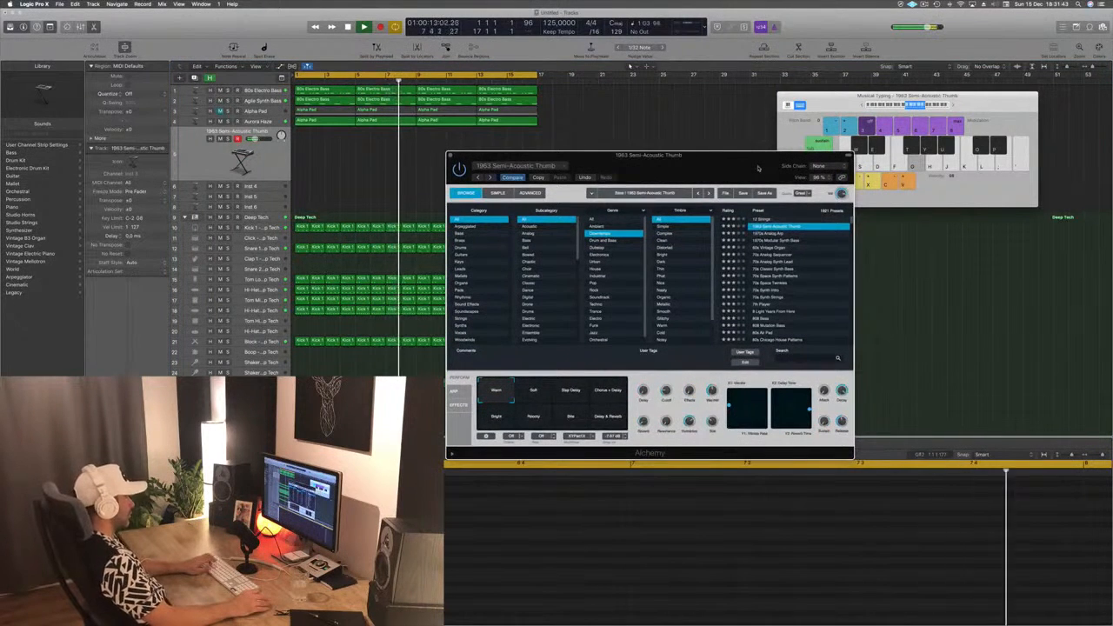
key("apostrophe")
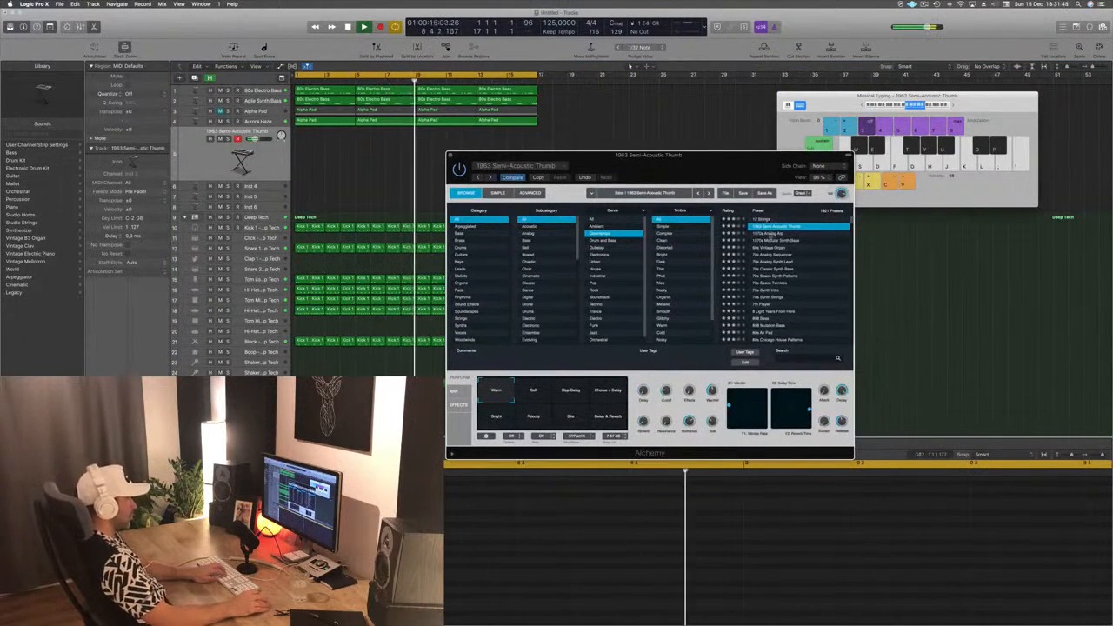
- Try the 1970s Analog Arp and 60s Vintage Organ presets, settle on 1970s Modular Synth Bass and audition it
left_click(772, 234)
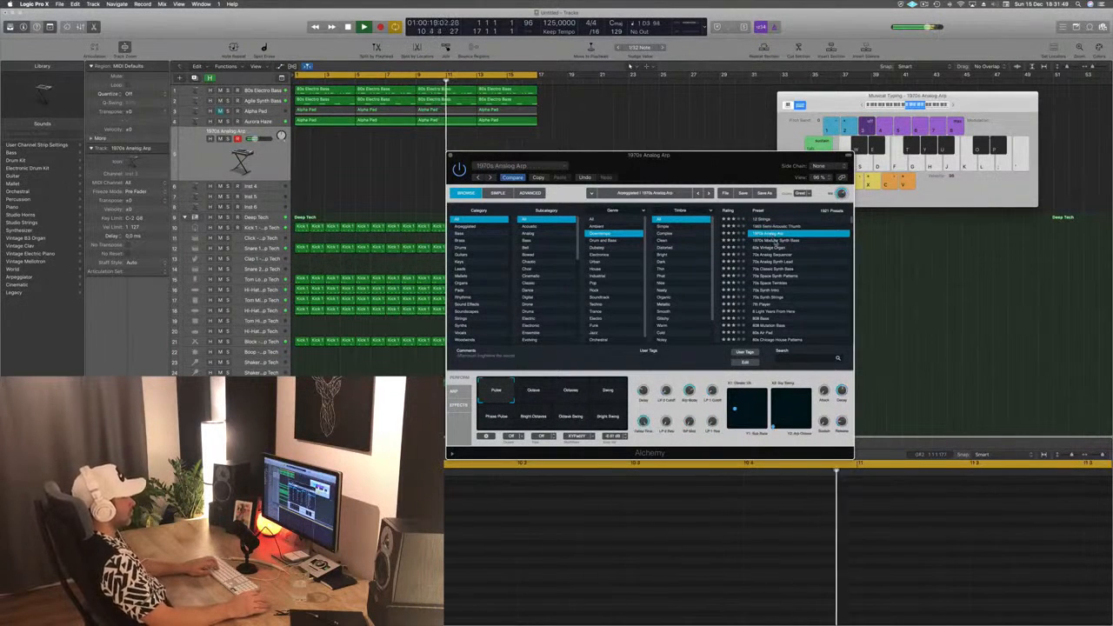
left_click(773, 241)
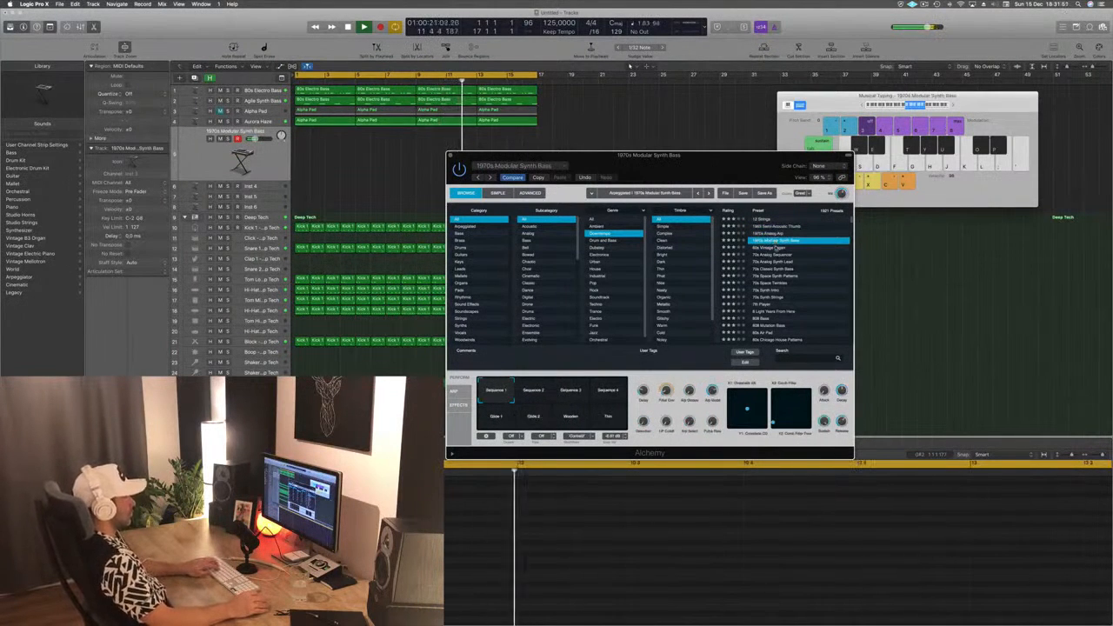
left_click(777, 246)
left_click(777, 241)
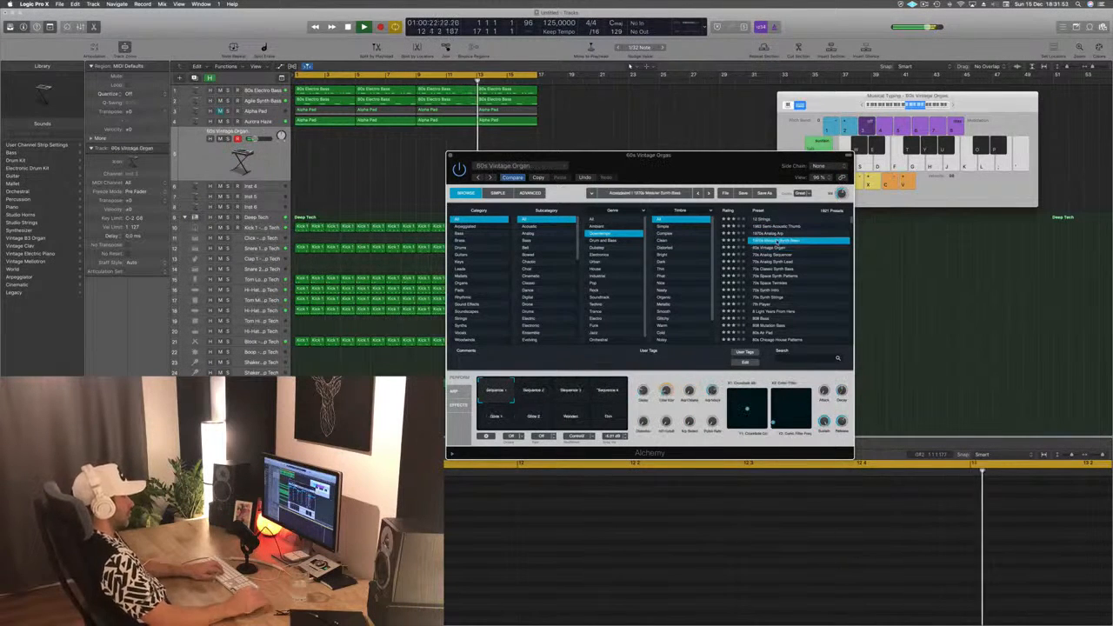
key("l")
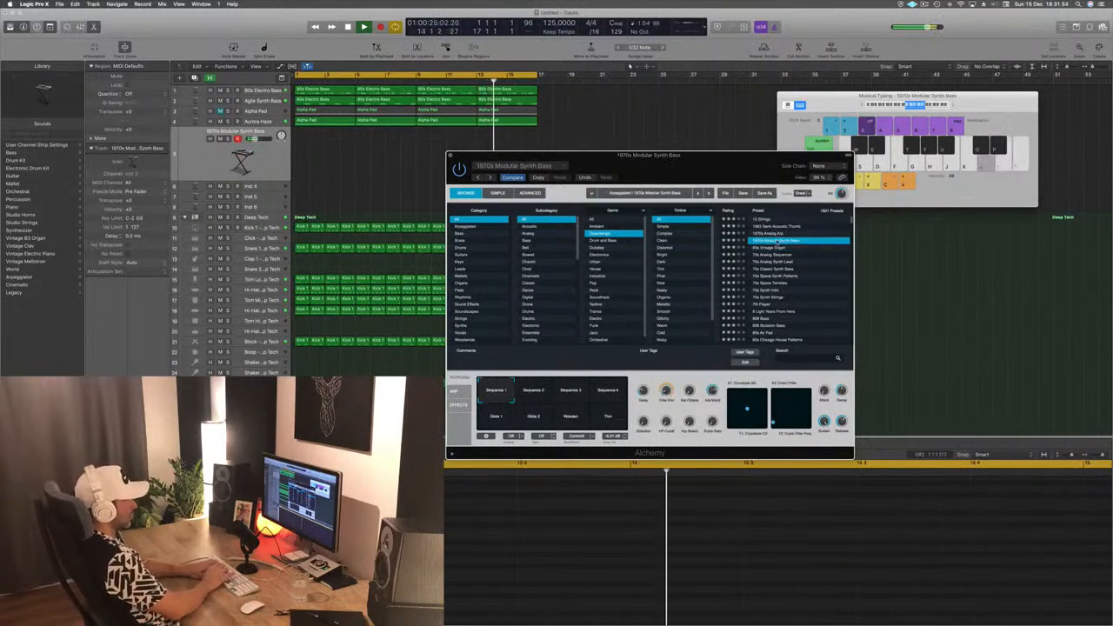
key("apostrophe")
key("k")
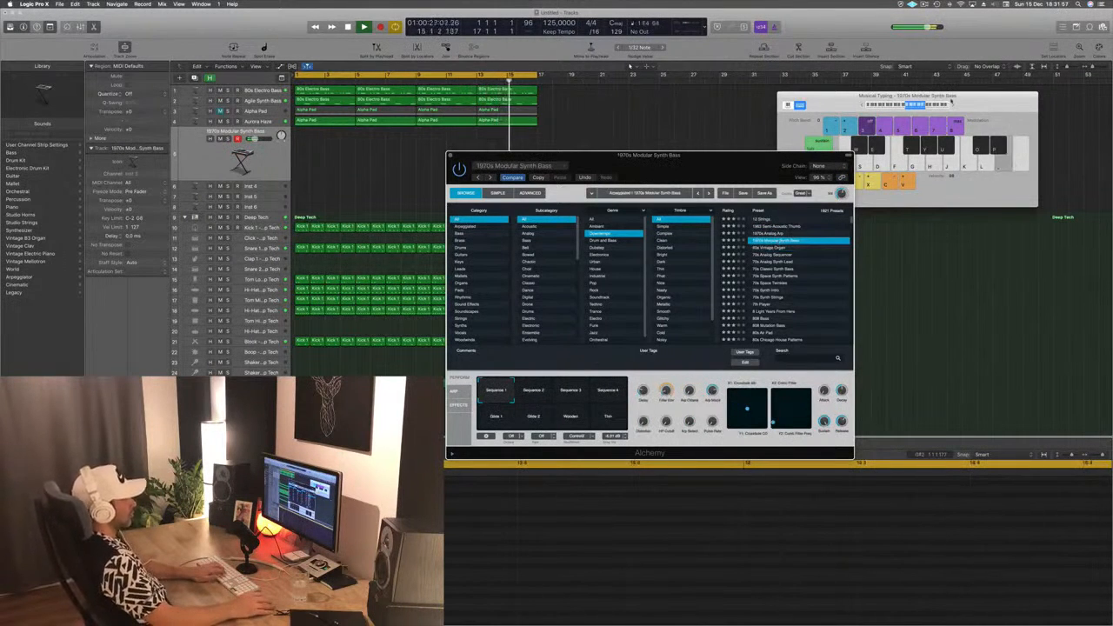
- Shift the Musical Typing octave range and audition the 1970s Modular Synth Bass preset in different registers over the loop
left_click(953, 105)
key("semicolon")
key("apostrophe")
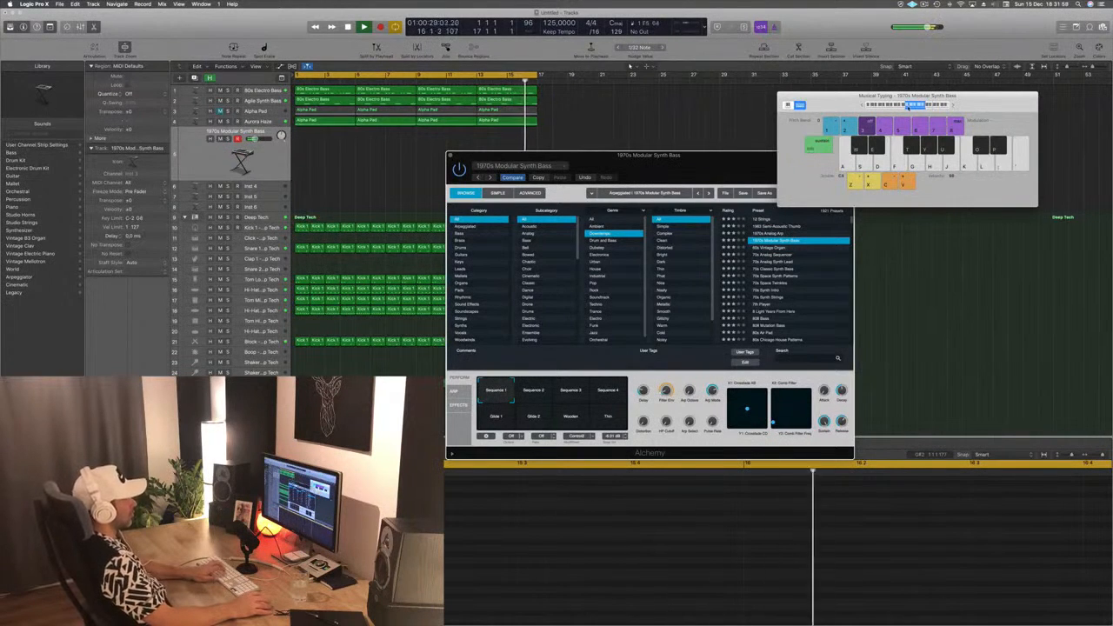
key("semicolon")
key("apostrophe")
key("g")
key("h")
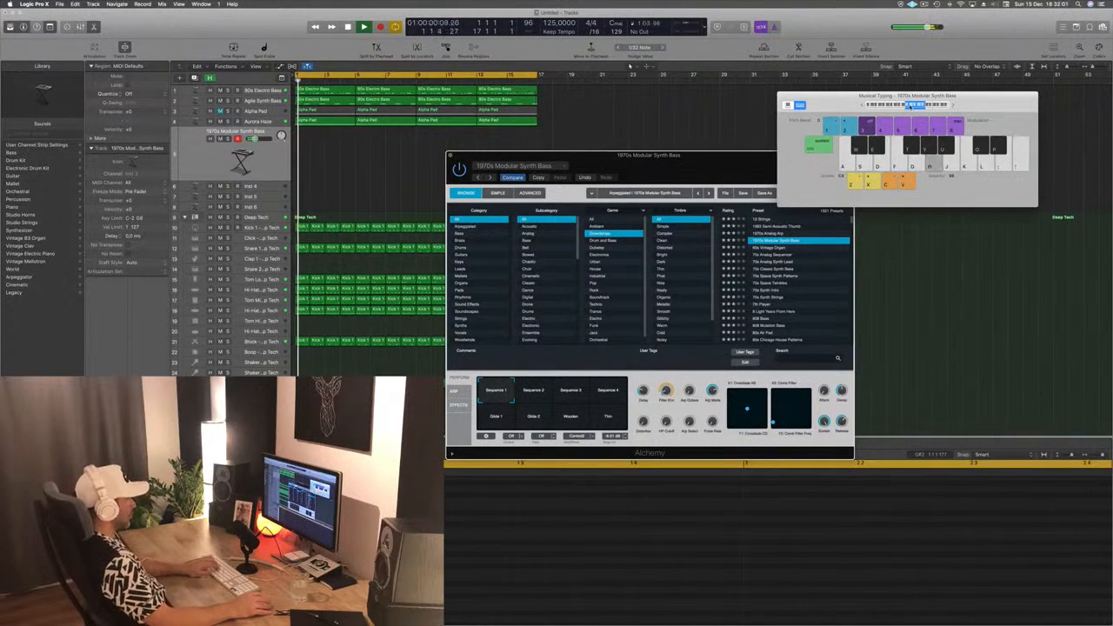
left_click(910, 106)
key("d")
key("f")
key("g")
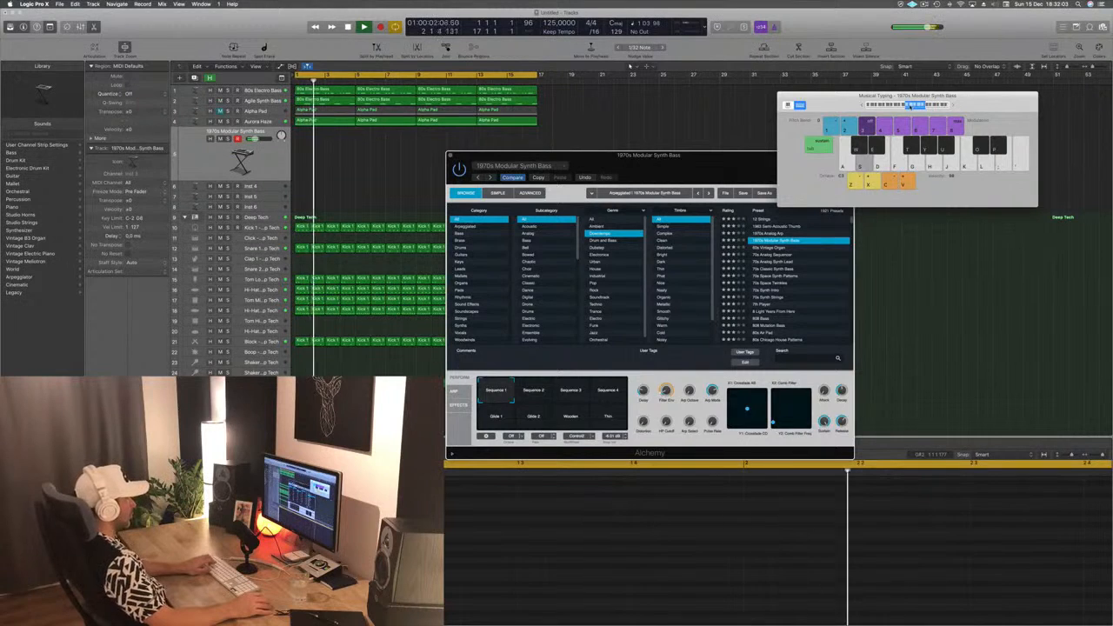
key("d")
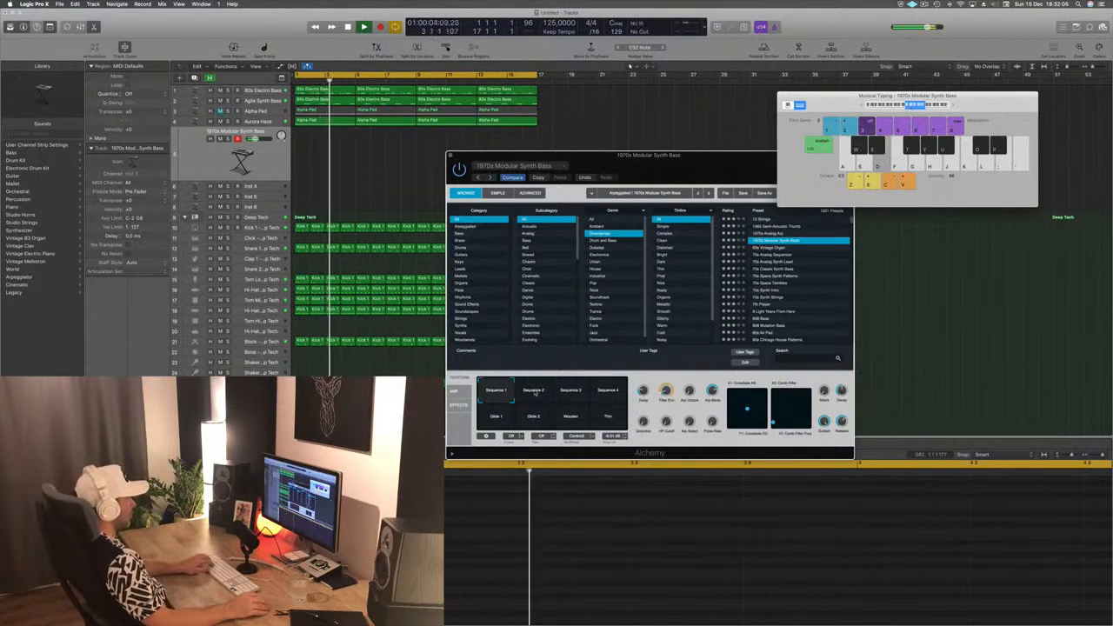
- Compare Alchemy's performance snapshots from Sequence 2 through Glide 1, Glide 2, Wooden and Thin, and return to Sequence 1
left_click(533, 392)
left_click(570, 391)
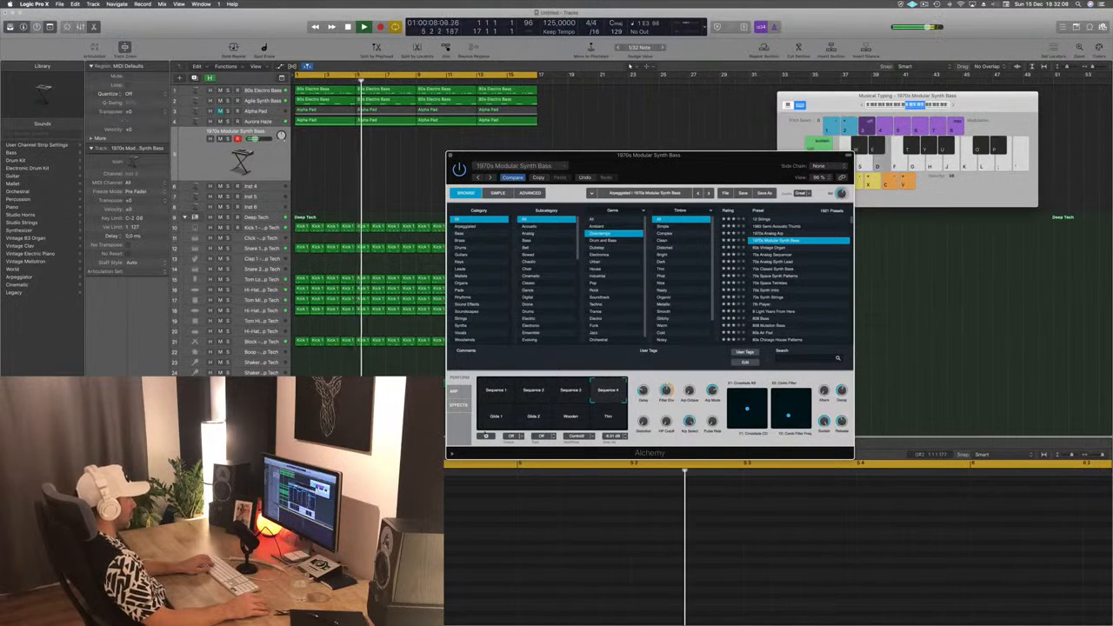
left_click(503, 419)
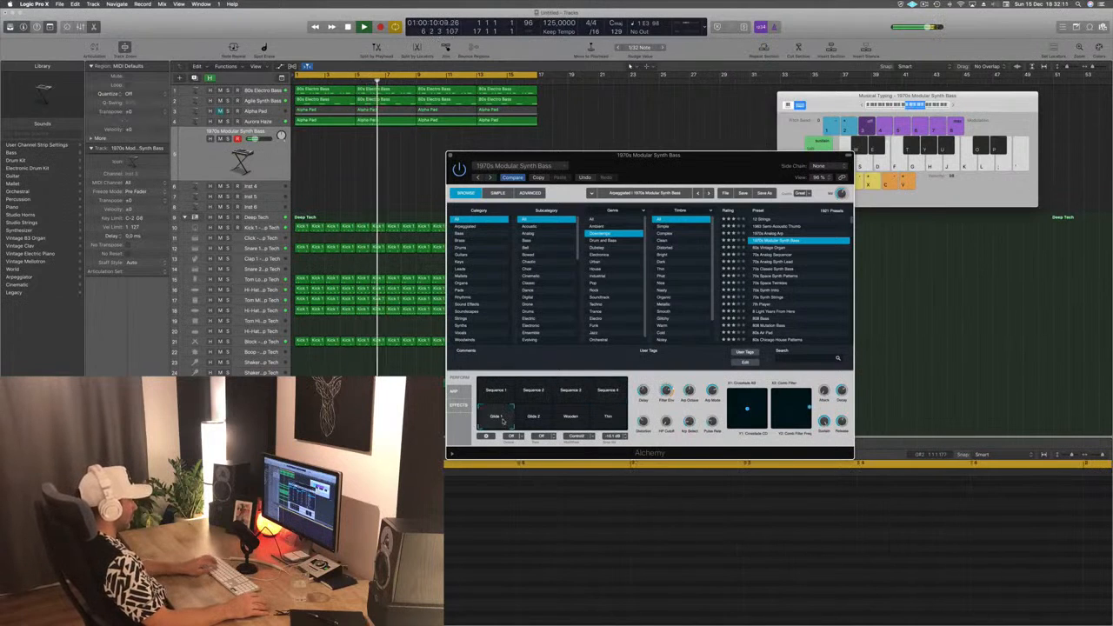
left_click(533, 417)
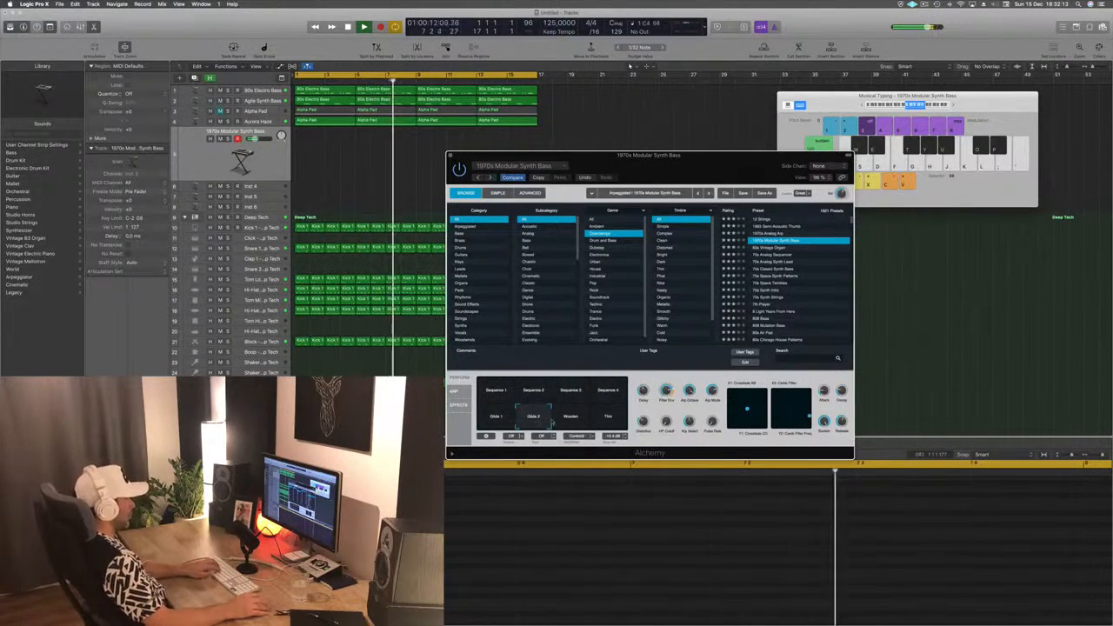
left_click(571, 418)
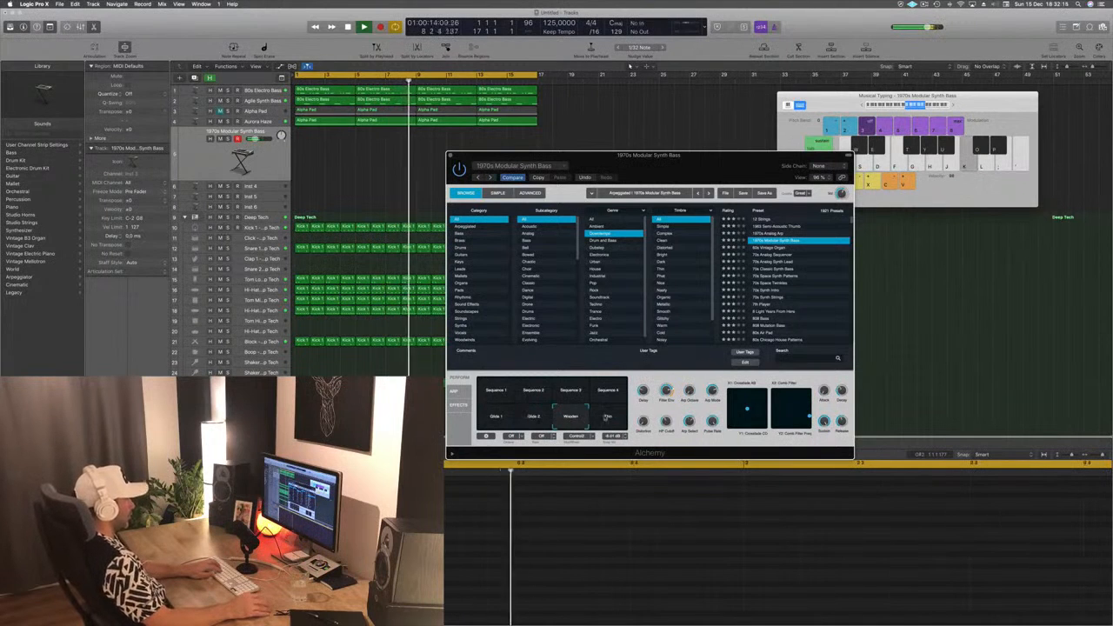
left_click(608, 417)
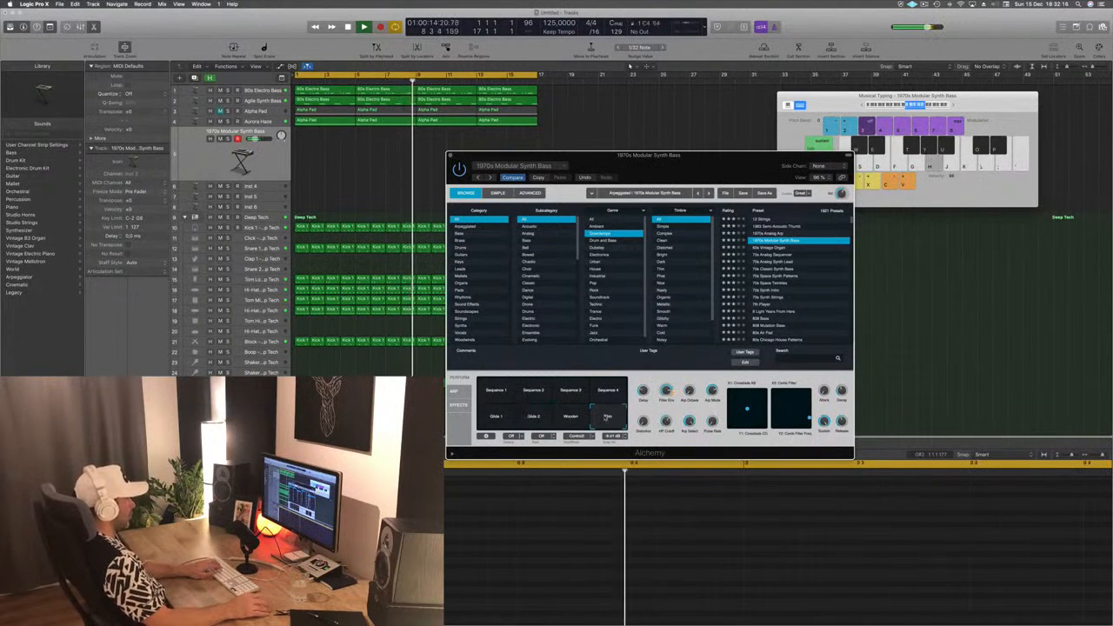
left_click(495, 392)
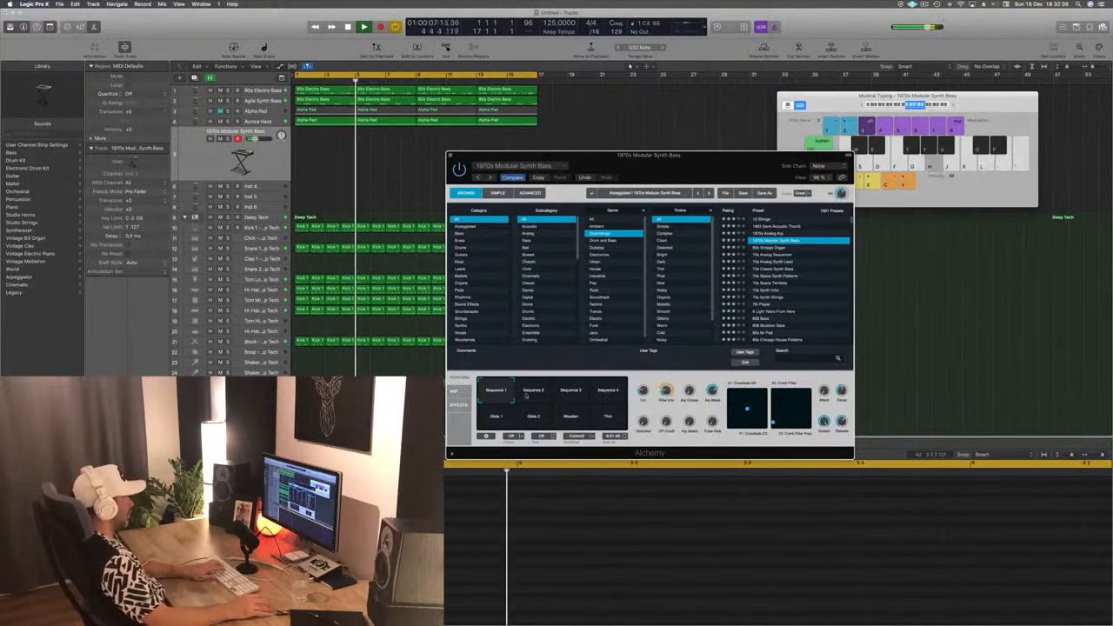
- Try different Mode settings on Alchemy's arpeggiator and set its trigger option to Off
left_click(453, 391)
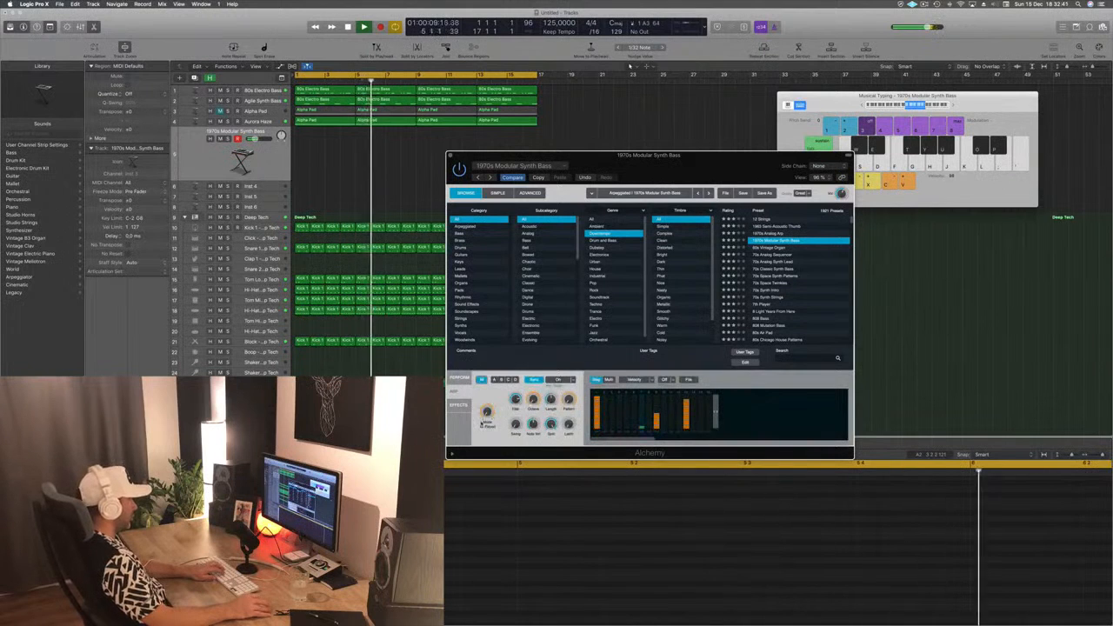
left_click_drag(487, 415, 488, 411)
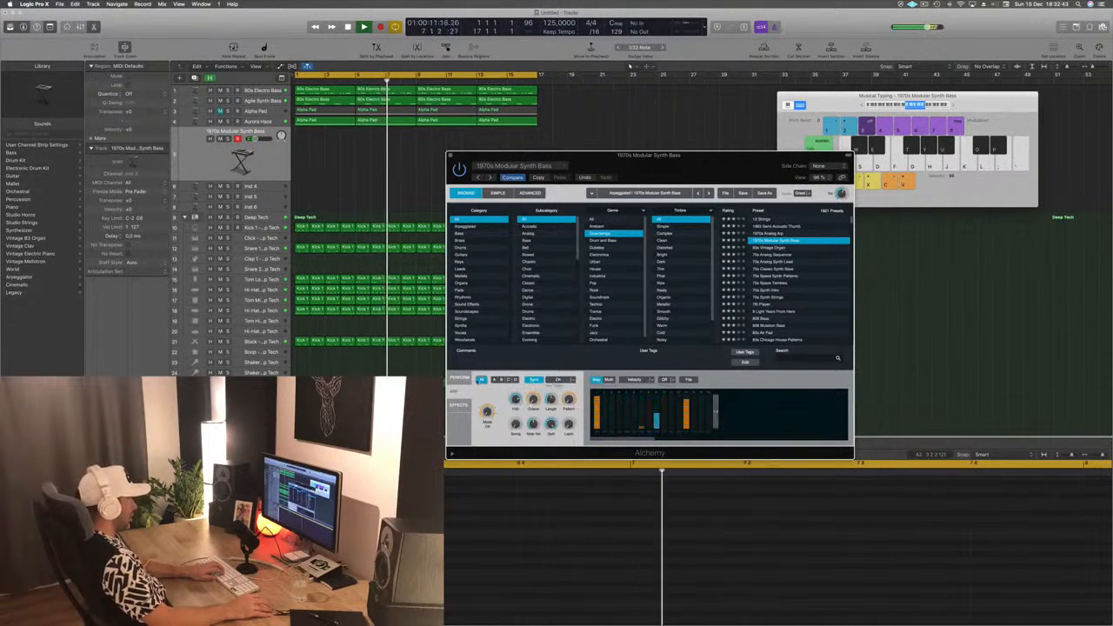
key("k")
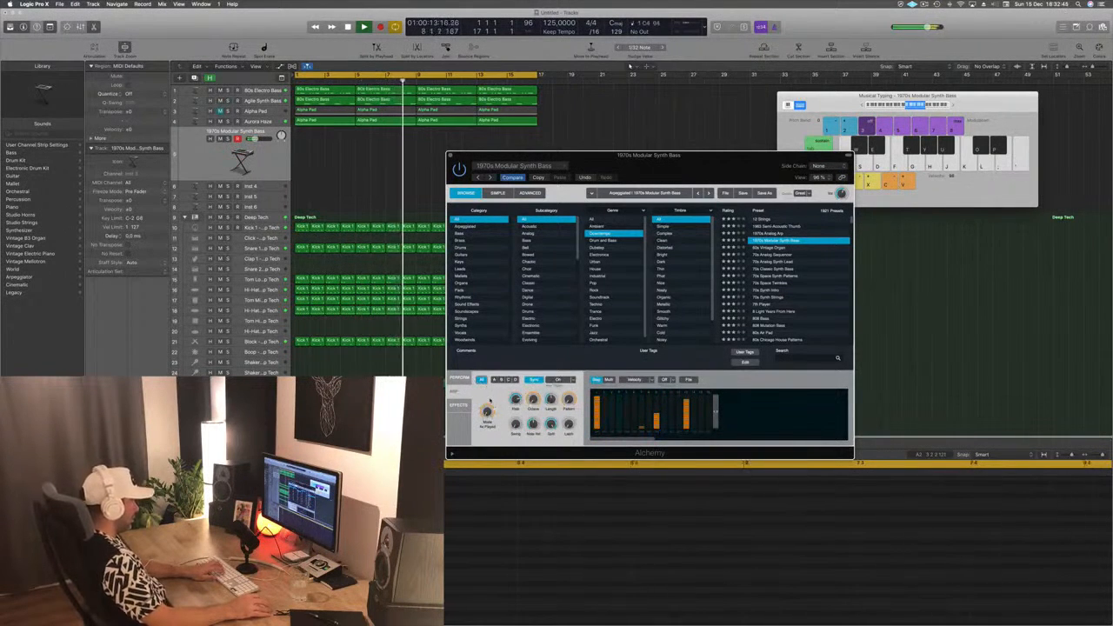
left_click(571, 380)
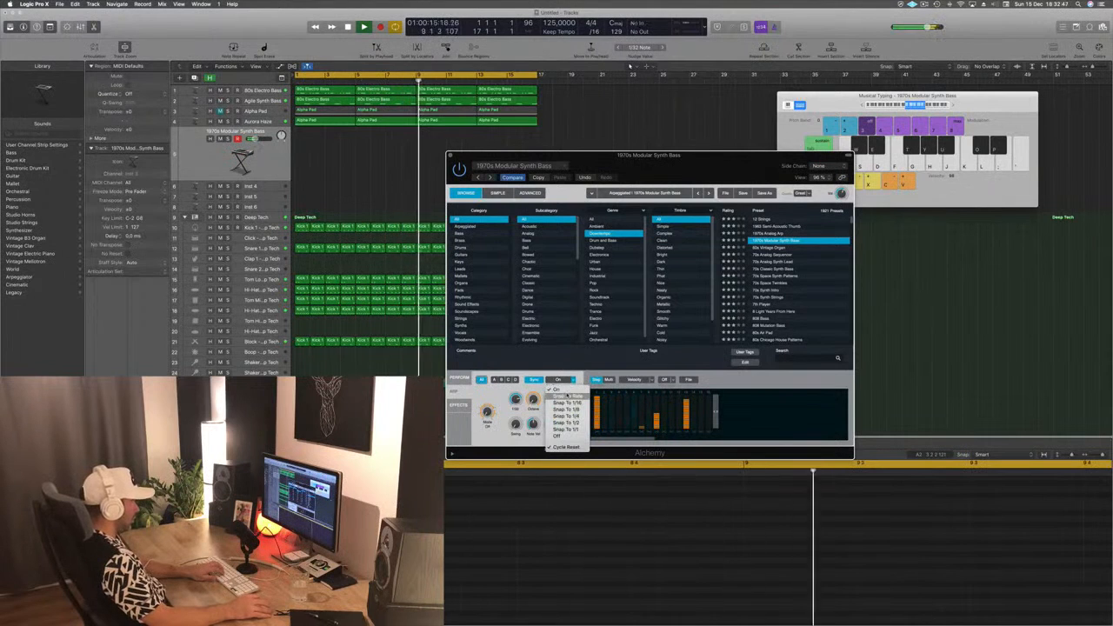
left_click(559, 436)
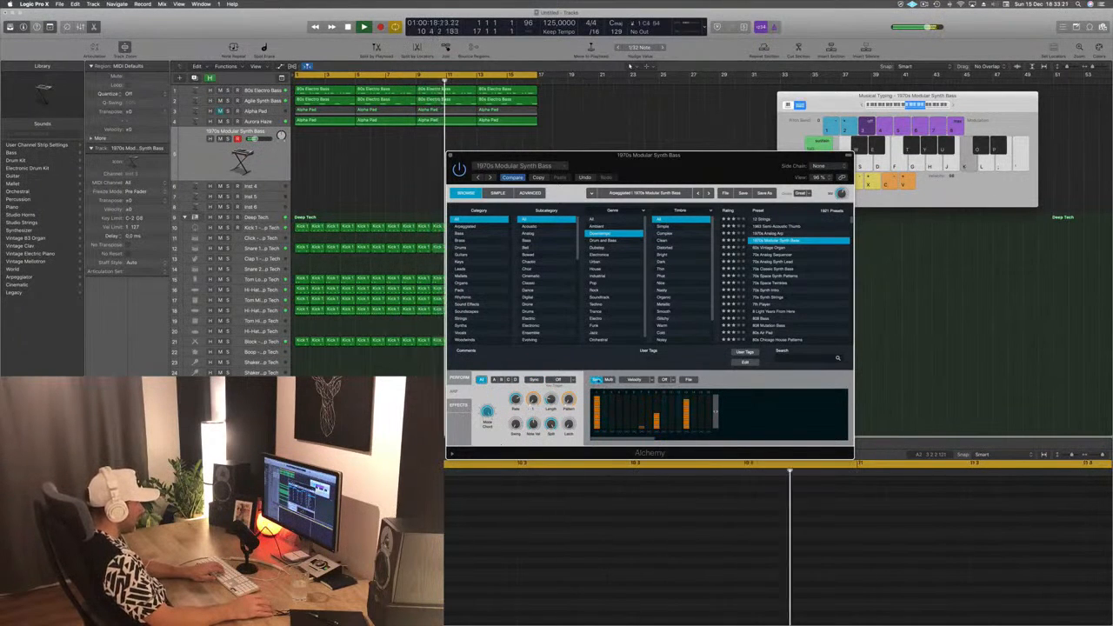
- Examine the arpeggiator's Multi step settings for source A and audition repeated notes over the loop
left_click(608, 380)
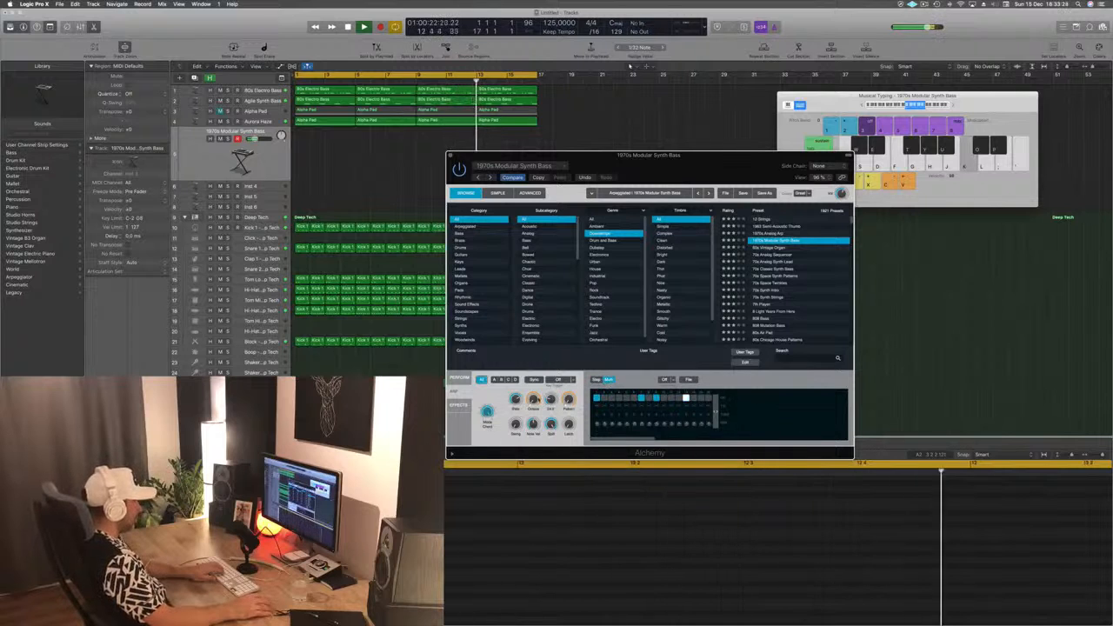
left_click(494, 380)
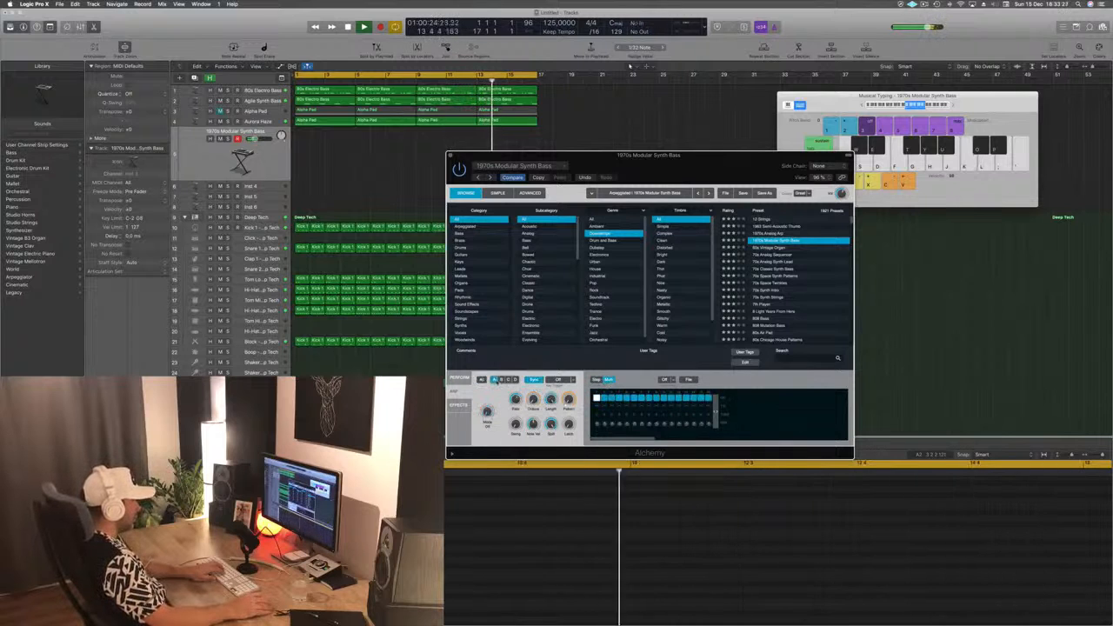
key("k")
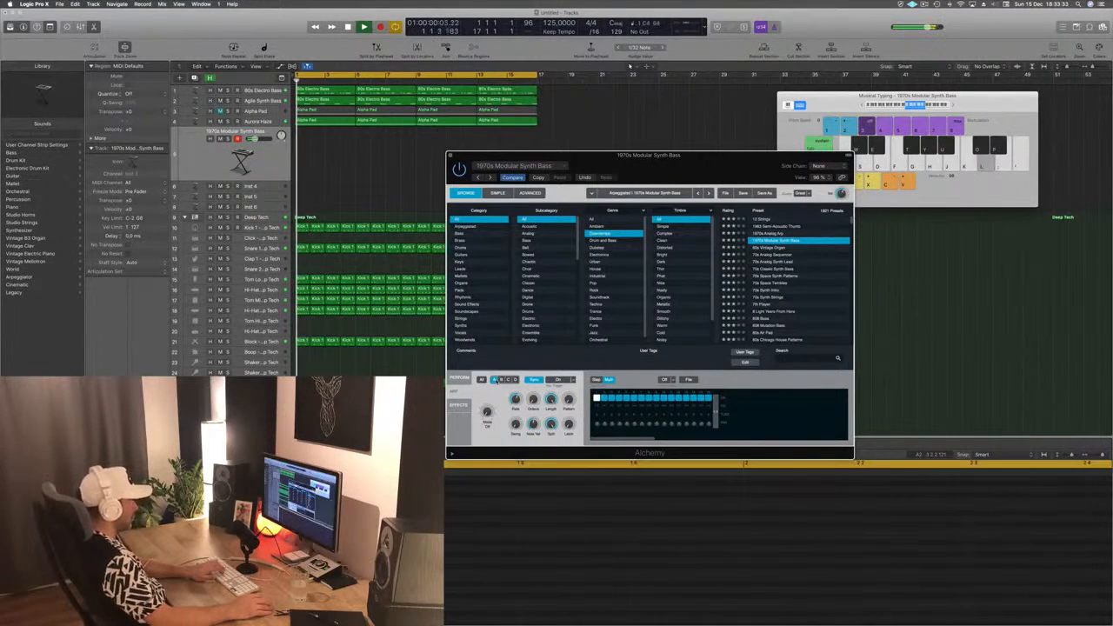
key("k")
- Audition Alchemy's 60s Vintage Organ and 70s Analog Sequencer presets over the loop, switching the latter's arpeggiator view to source A
key("k")
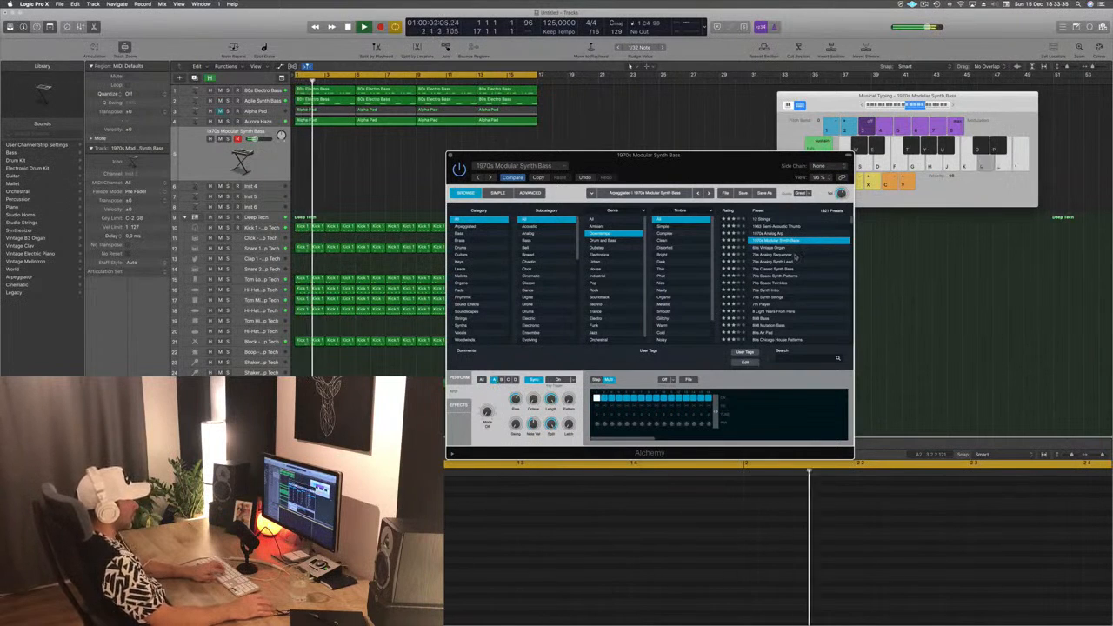
left_click(776, 249)
key("k")
key("j")
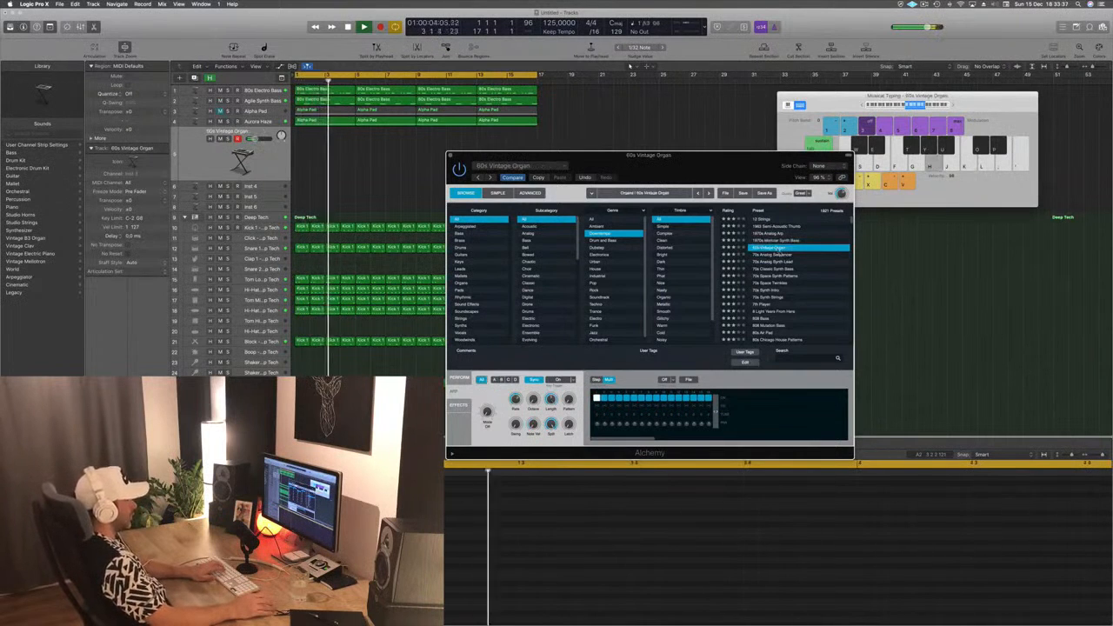
left_click(778, 255)
key("k")
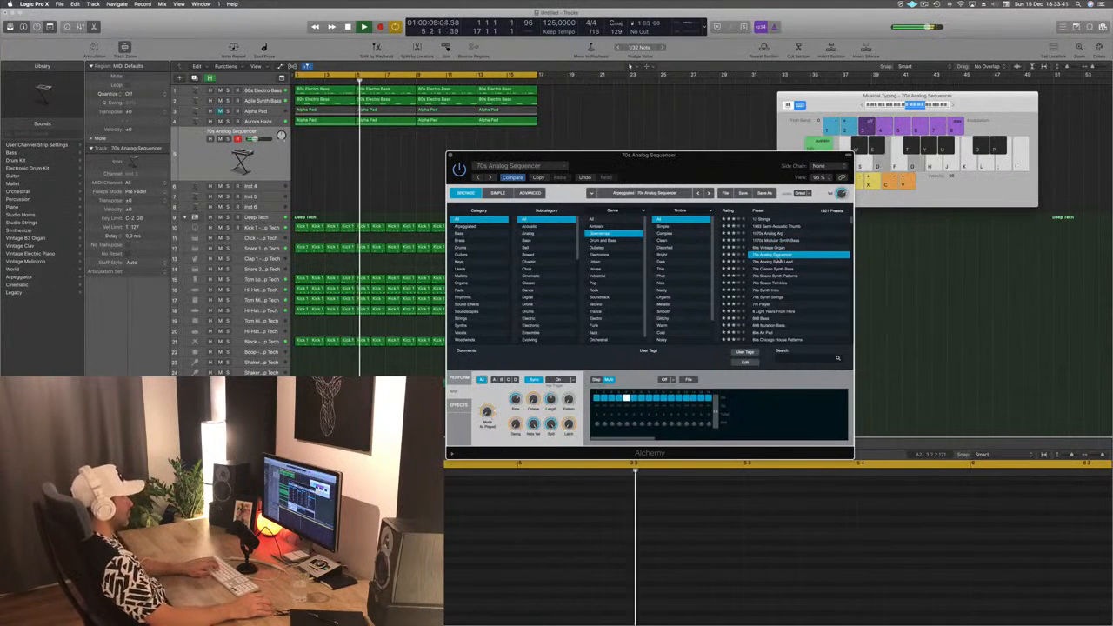
key("j")
left_click(494, 380)
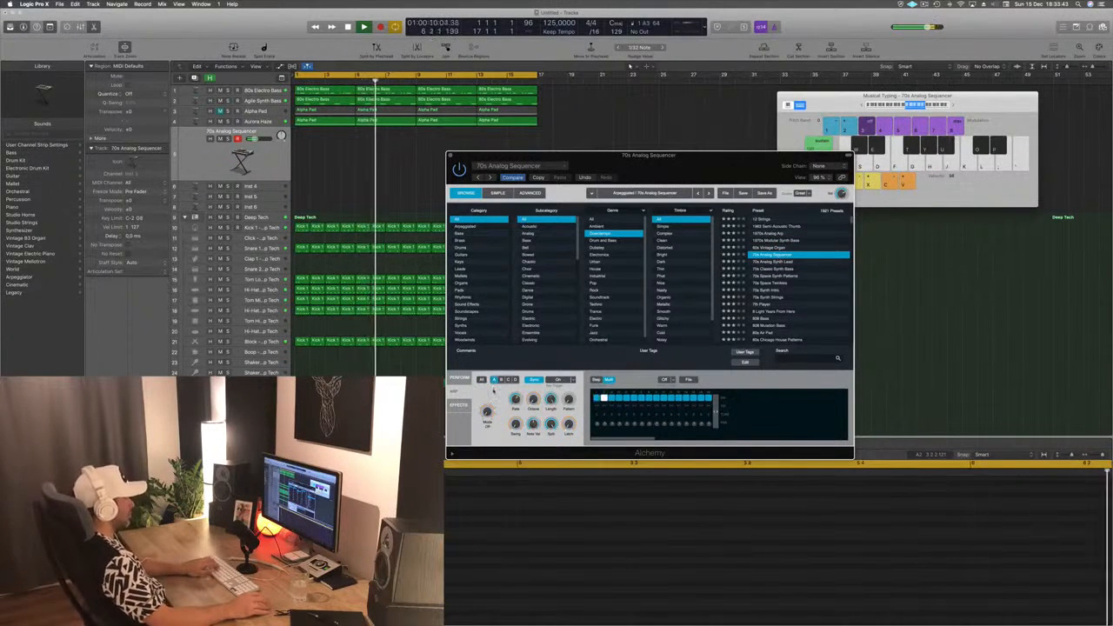
key("h")
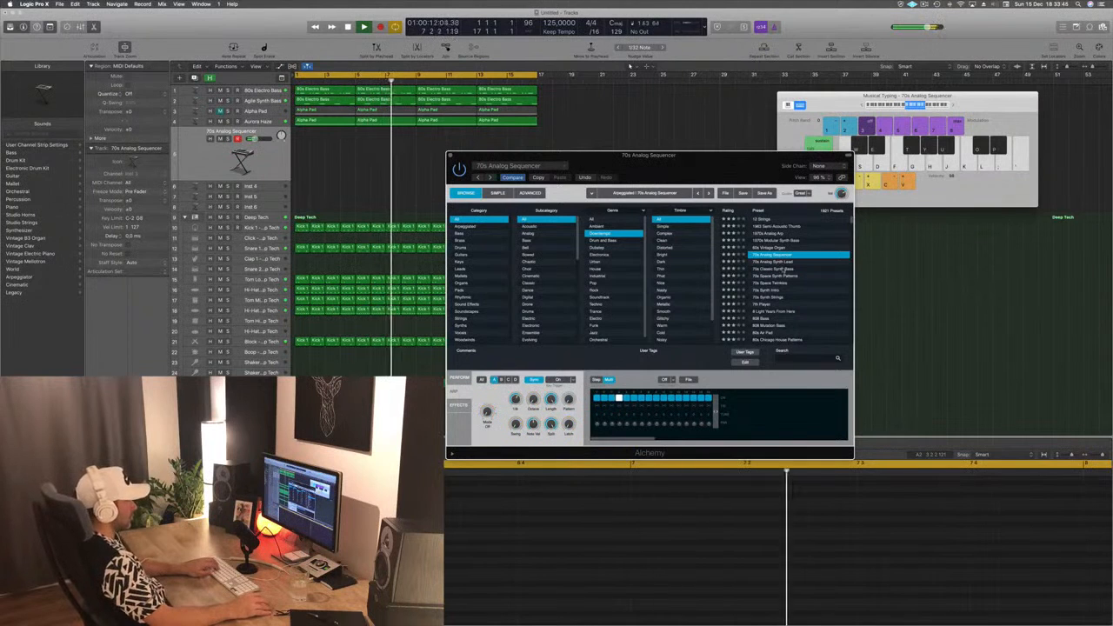
- Try the presets 70s Classic Synth Bass, 70s Space Synth Patterns, 70s Synth Intro, 7th Player and 8 Light Years From Here
left_click(782, 268)
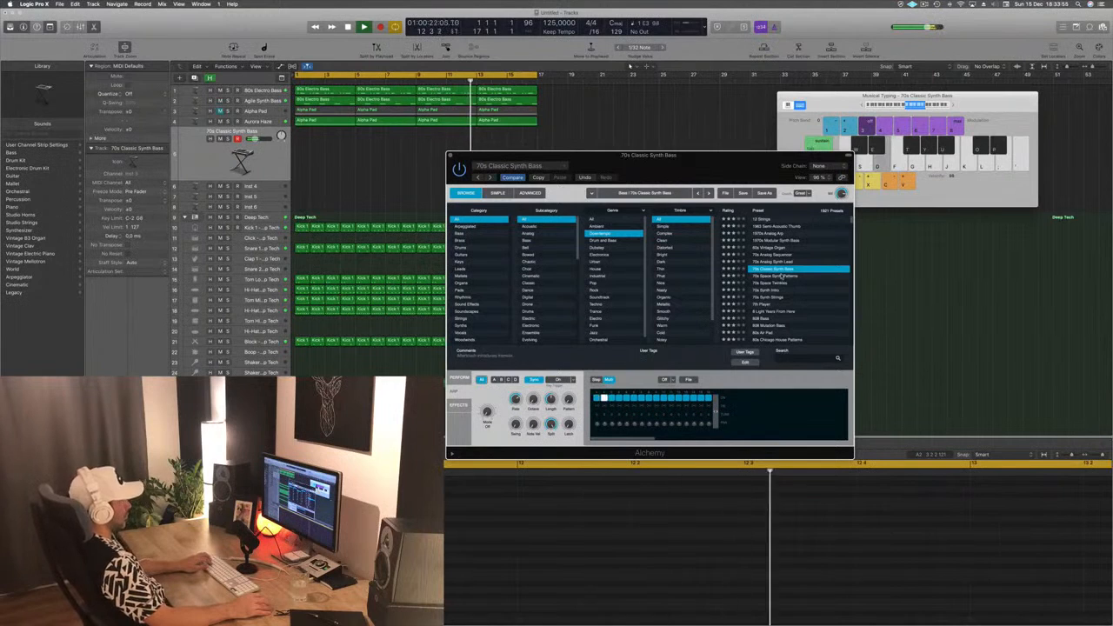
left_click(774, 277)
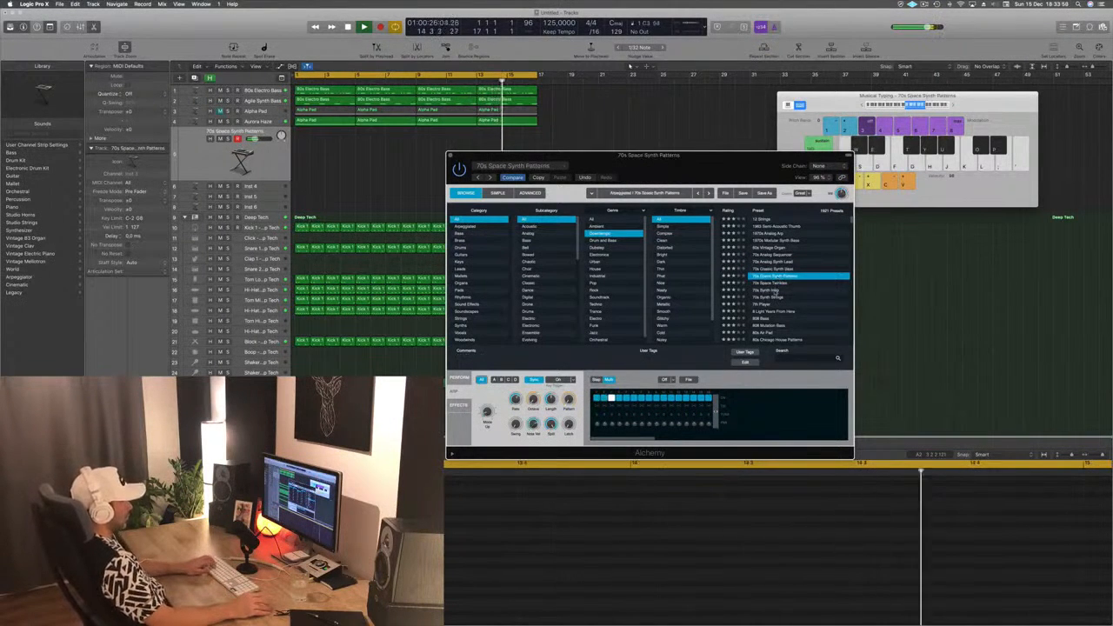
left_click(770, 290)
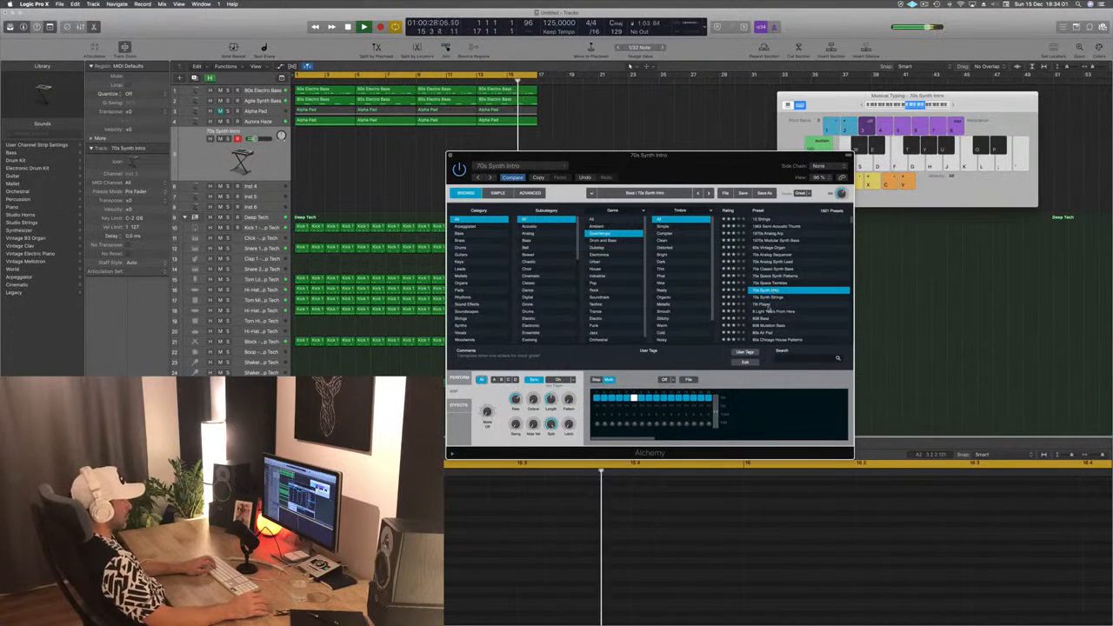
left_click(768, 305)
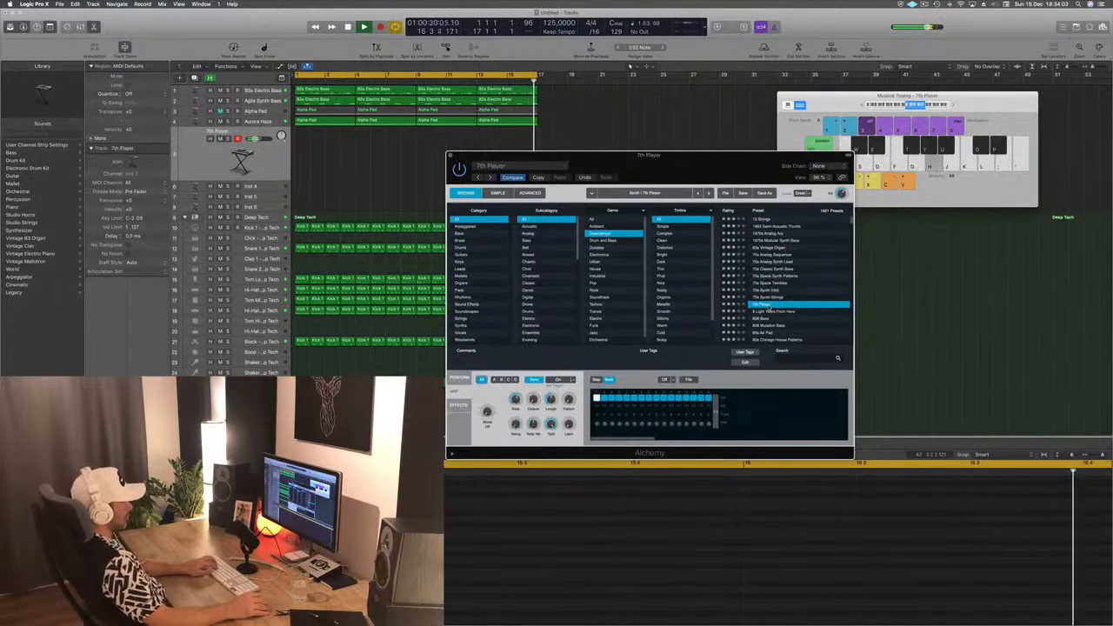
left_click(769, 311)
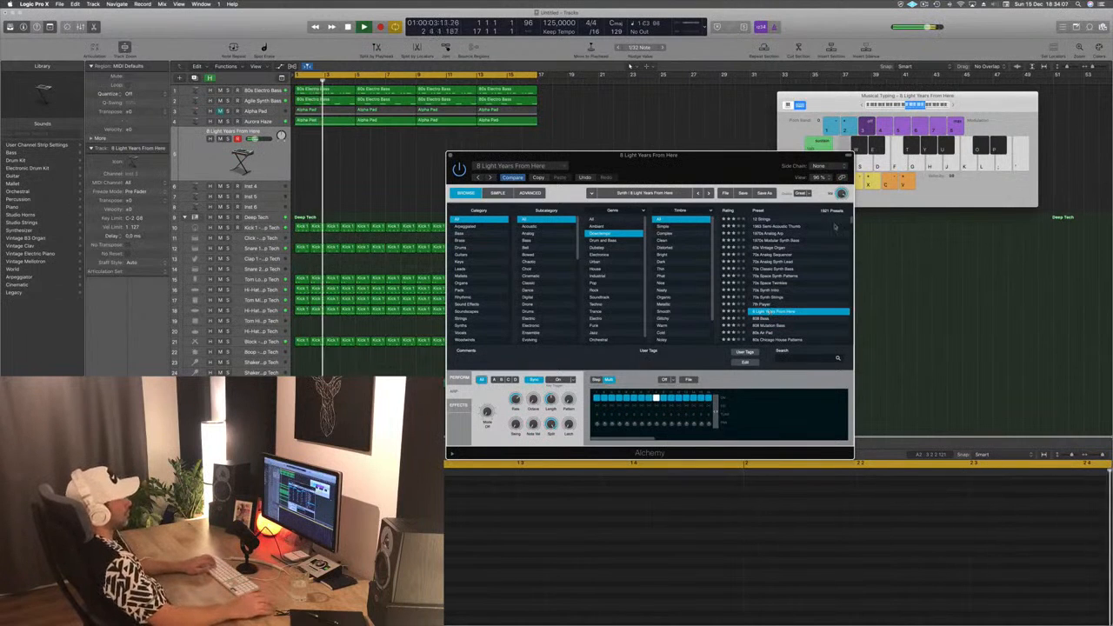
- Audition 8 Light Years From Here in different octave ranges and move the Alchemy window up, clear of the Piano Roll
left_click(836, 98)
key("d")
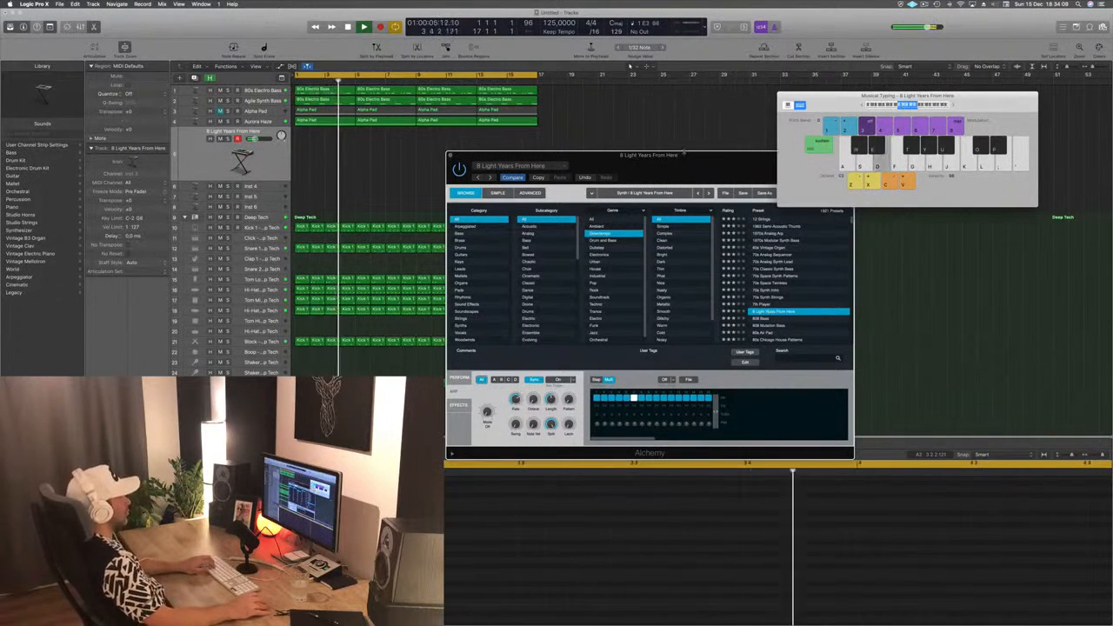
left_click_drag(685, 157, 678, 66)
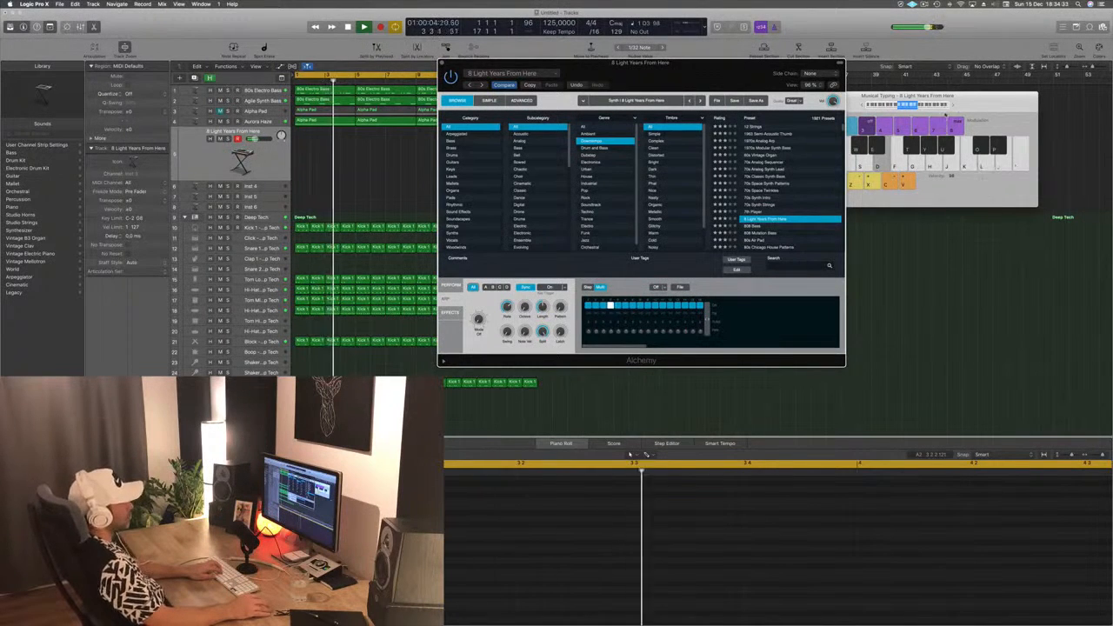
left_click(920, 105)
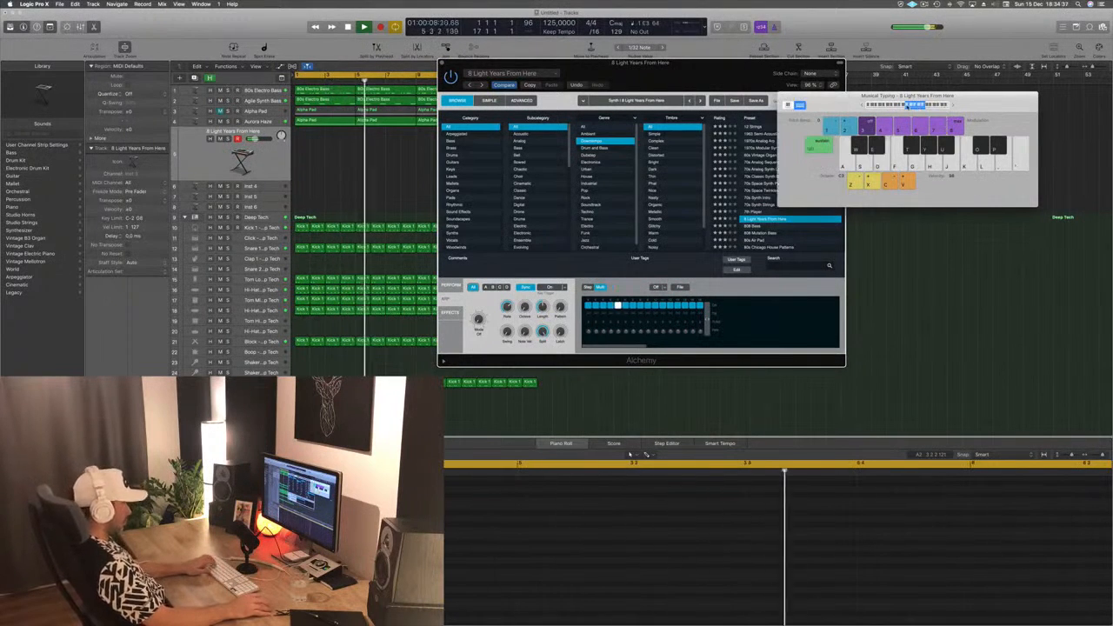
left_click(901, 105)
key("d")
key("f")
key("g")
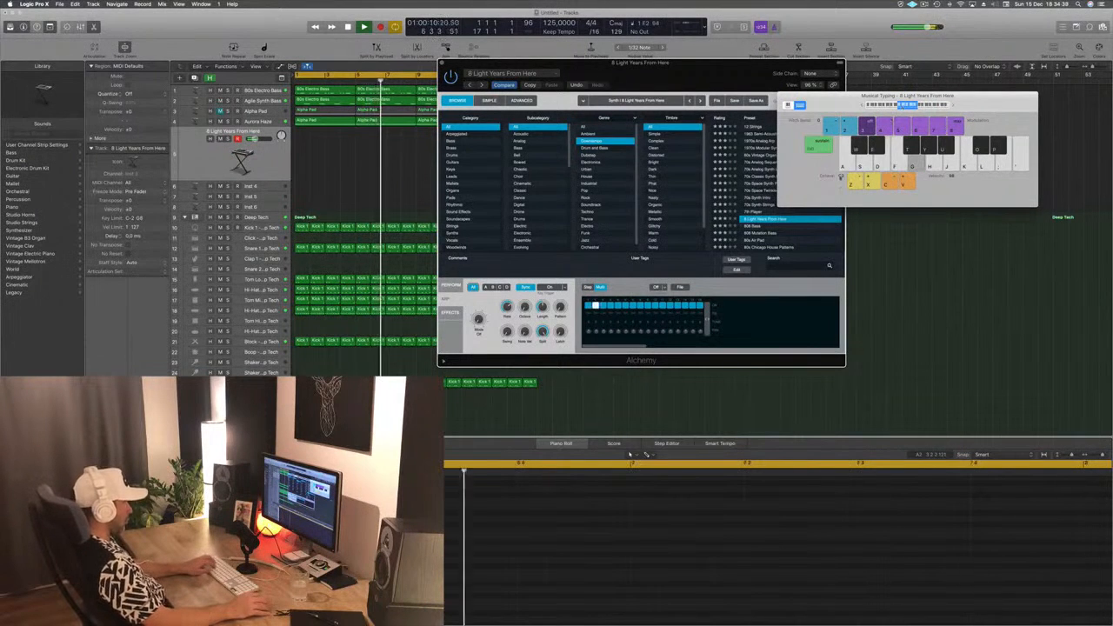
- Try the presets 80s Air Pad, 80s Chicago House Patterns, 80s Glossy Electric Piano and 80s Slow Pop Sweep over the loop
left_click(760, 241)
scroll(790, 214, "down", 3)
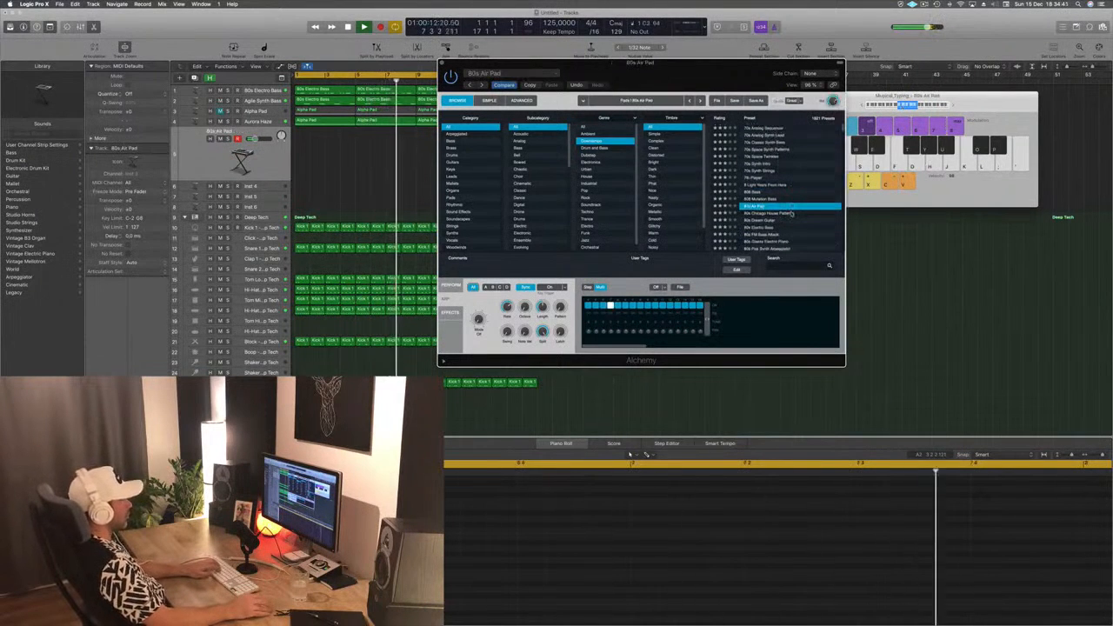
left_click(781, 213)
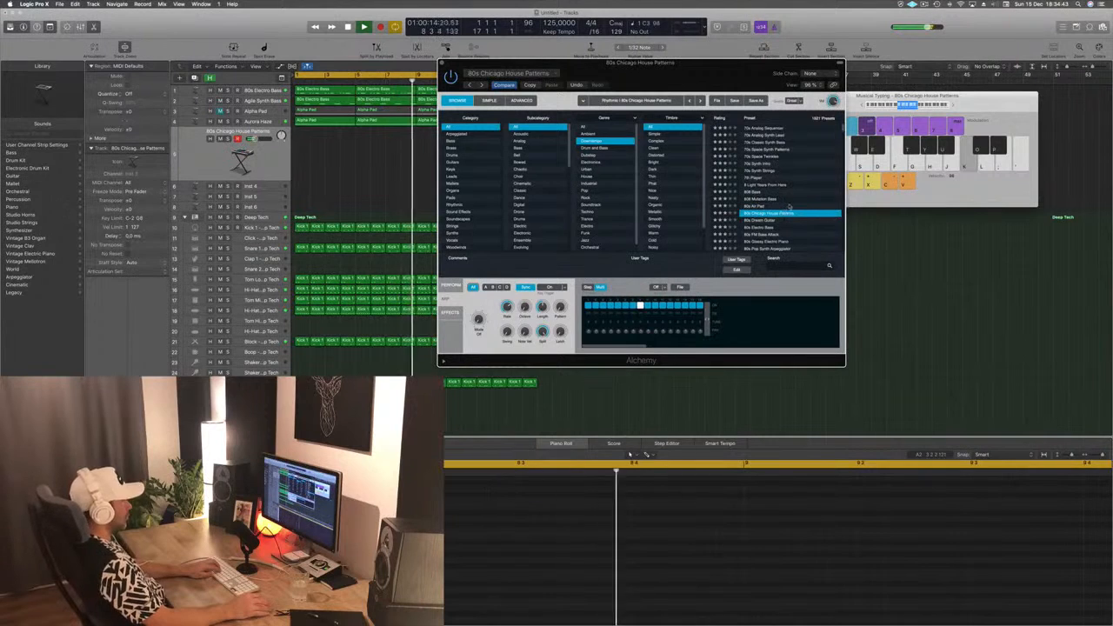
scroll(780, 200, "down", 2)
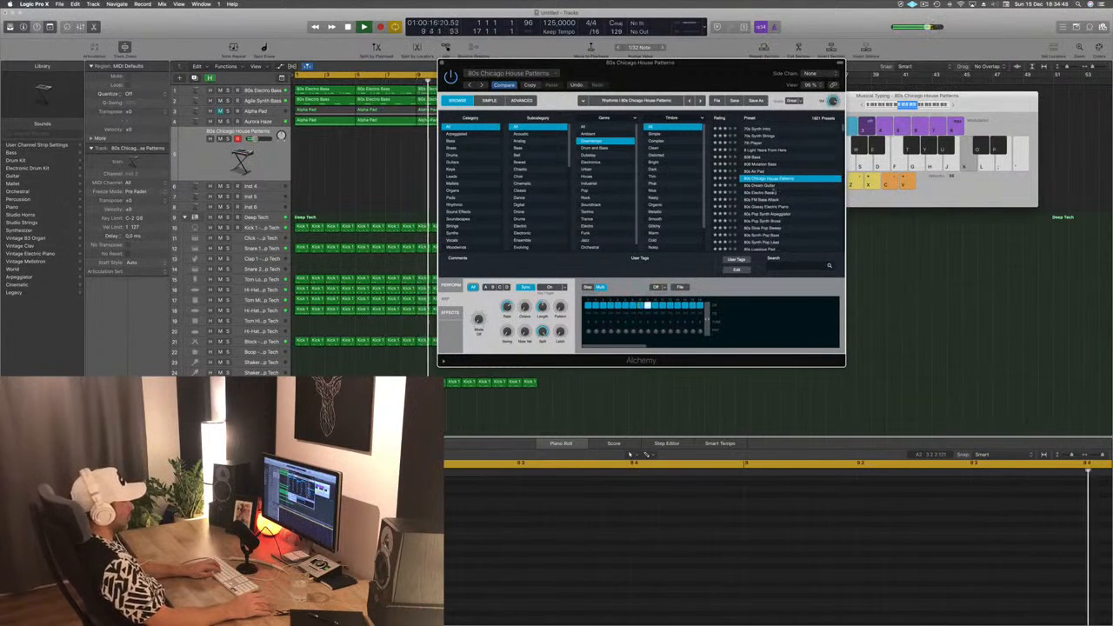
left_click(763, 207)
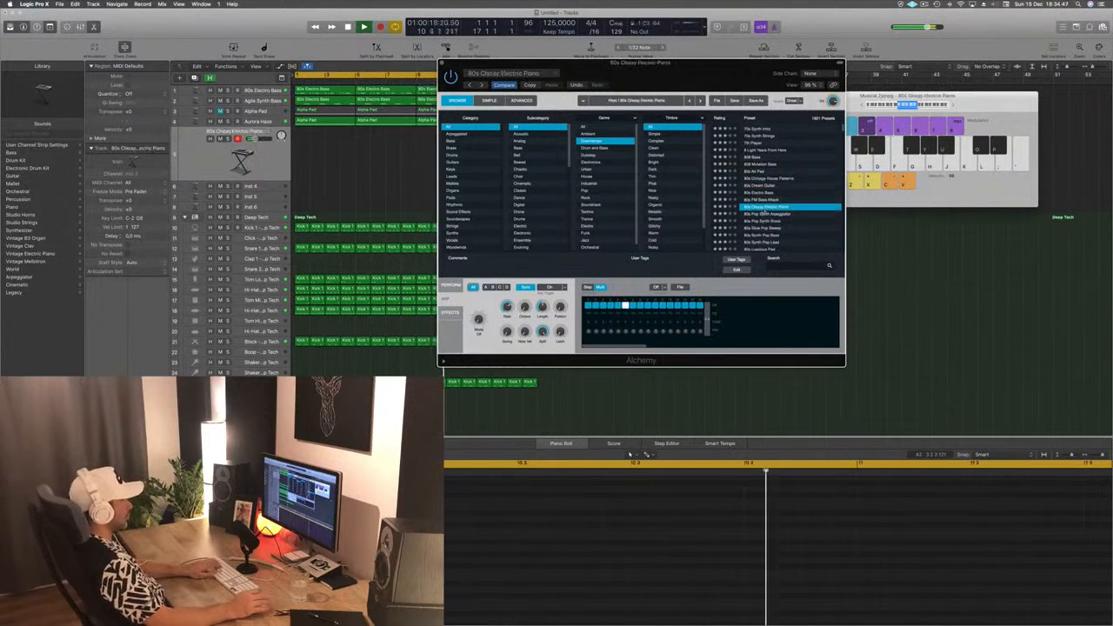
scroll(816, 183, "down", 2)
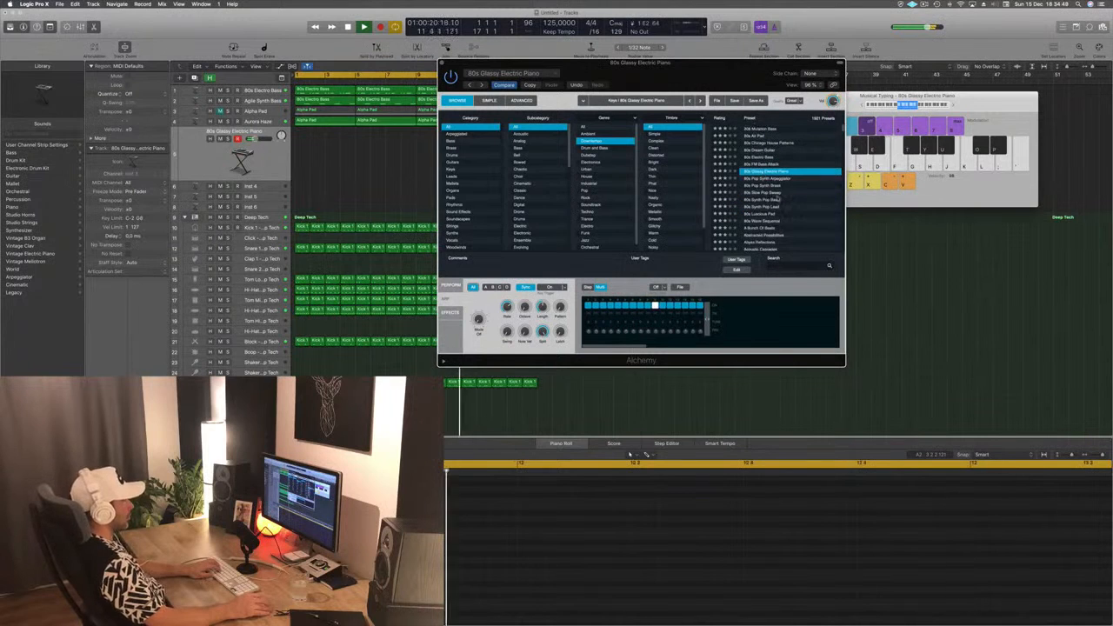
left_click(778, 193)
scroll(779, 199, "down", 2)
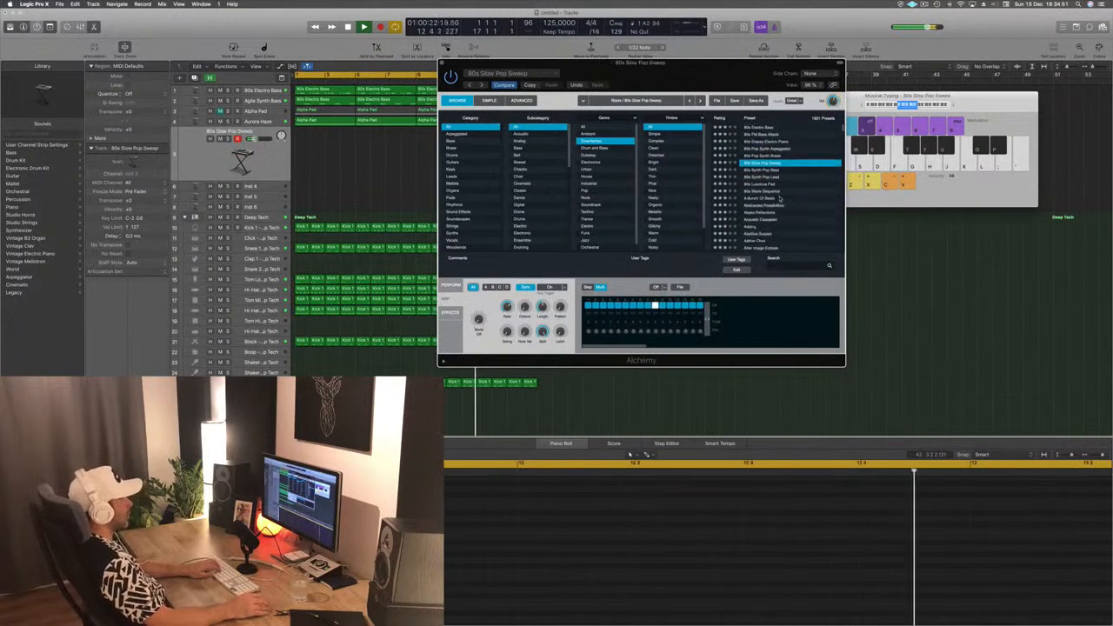
- Load the Abstracted Possibilities preset and audition its performance snapshots Textured Sweep and Jittery
left_click(769, 206)
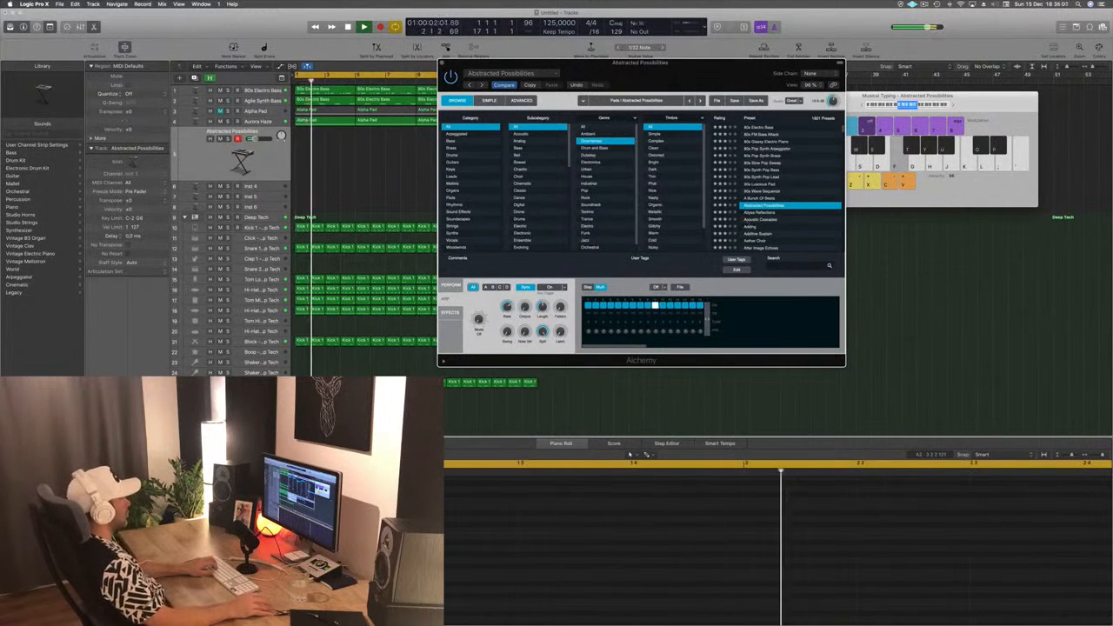
left_click(648, 407)
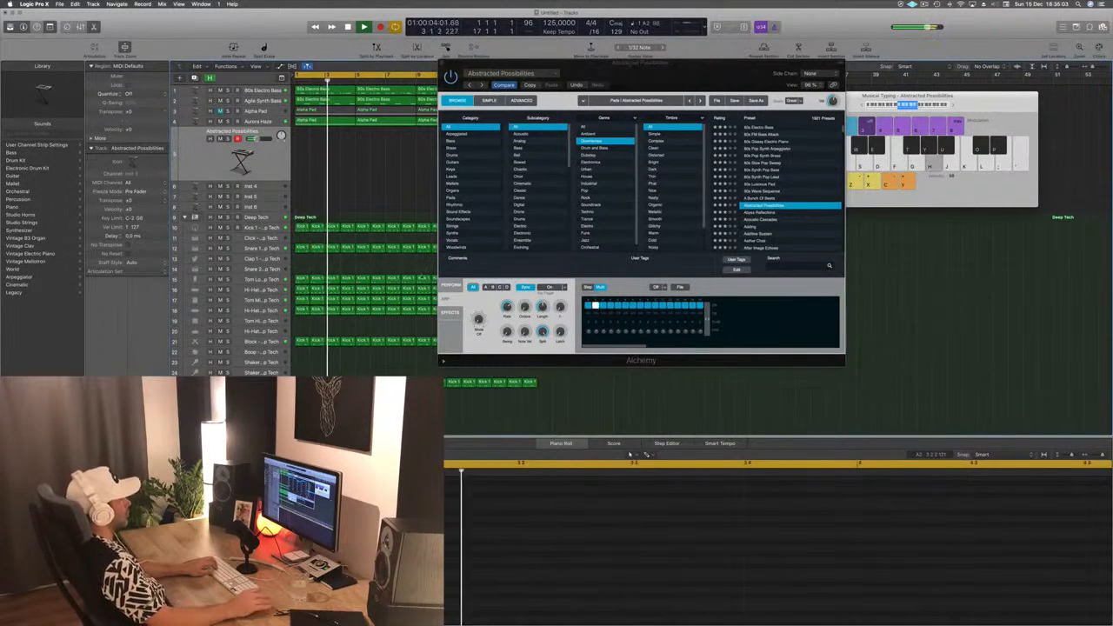
key("h")
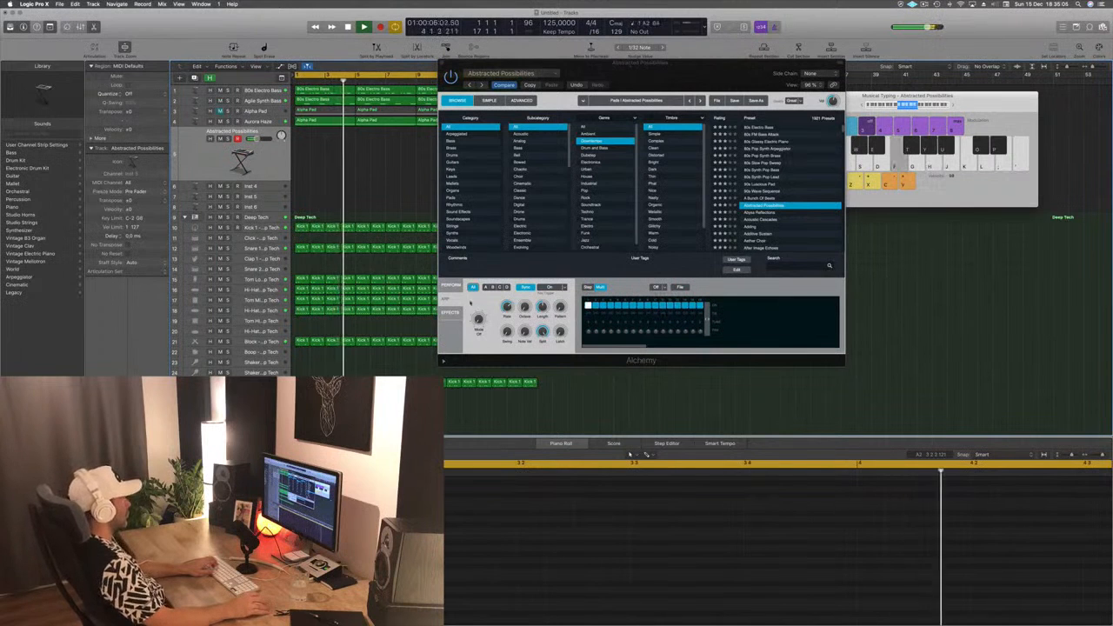
left_click(455, 285)
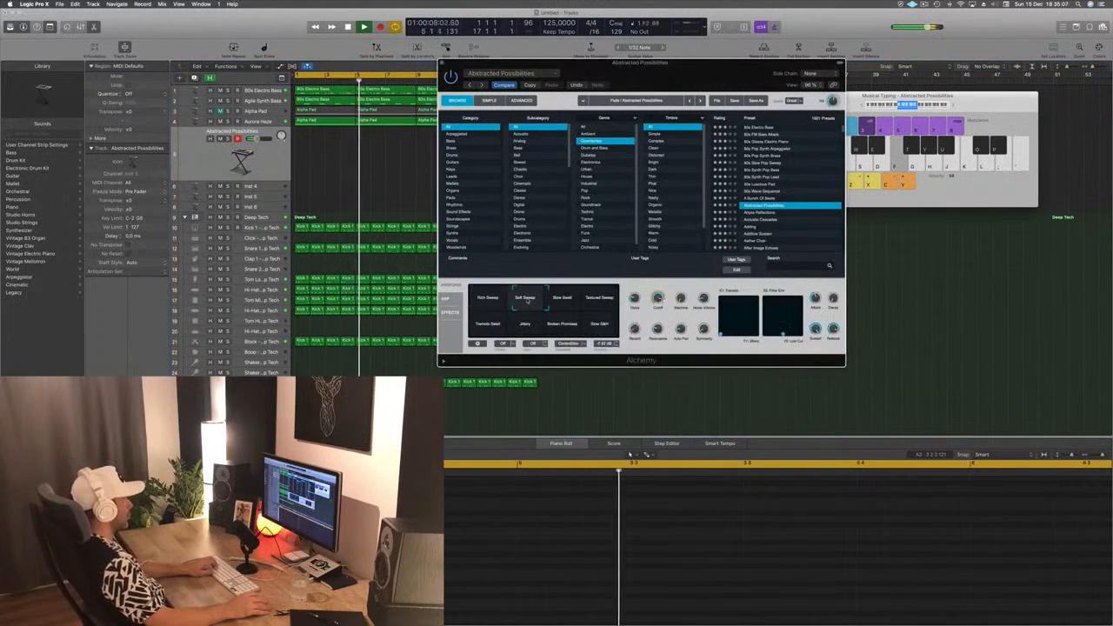
left_click(600, 298)
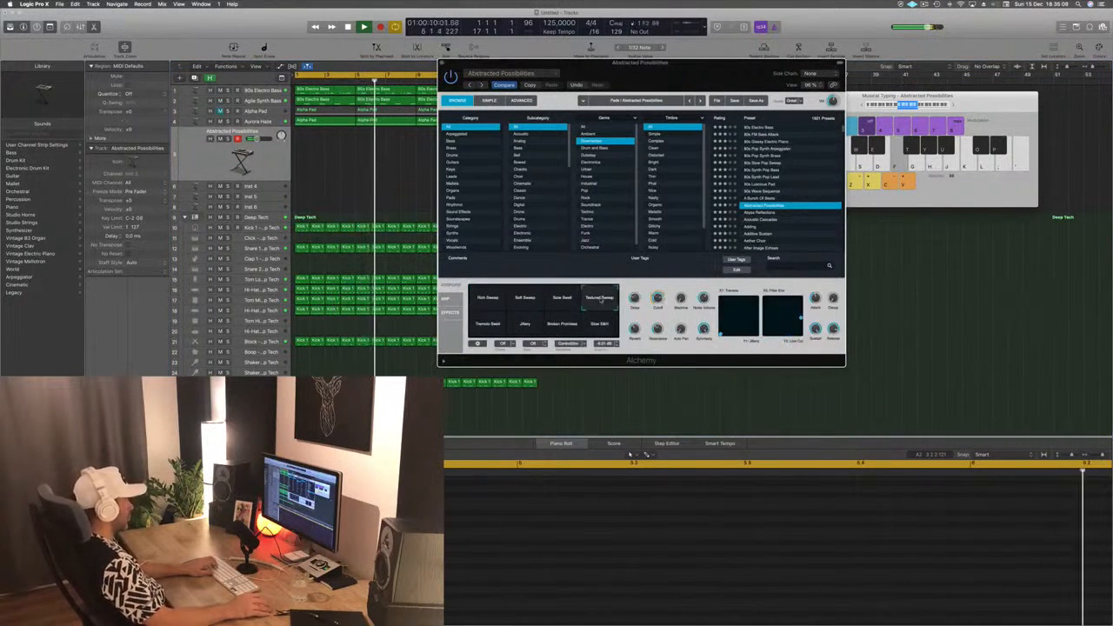
left_click(524, 323)
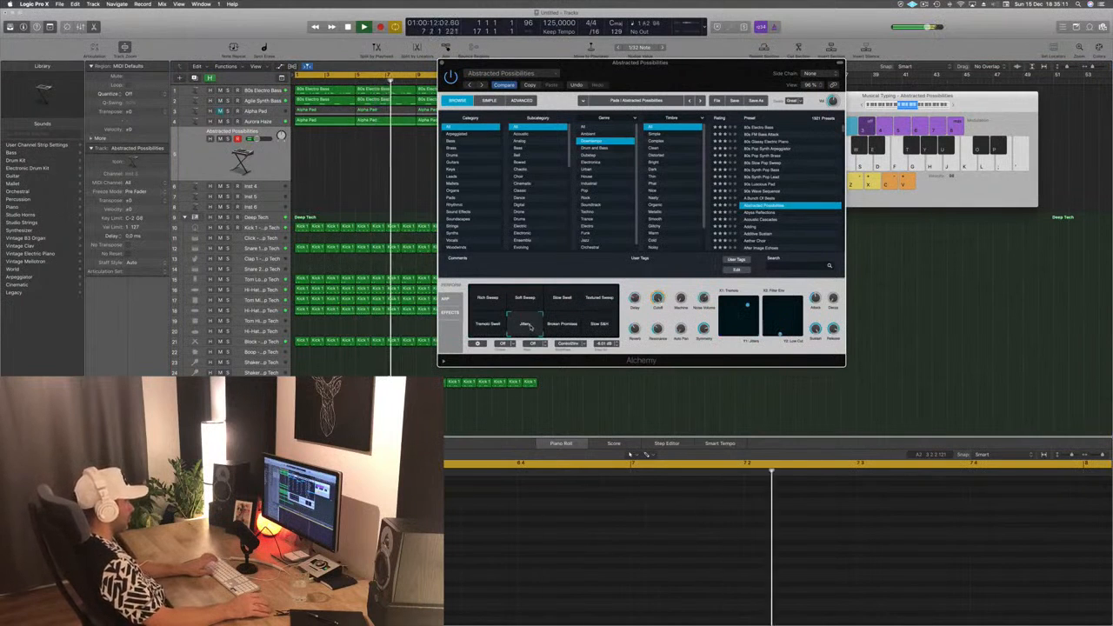
- Load Alchemy's 12 Strings preset and audition notes in different Musical Typing octave ranges over the loop
scroll(786, 178, "up", 5)
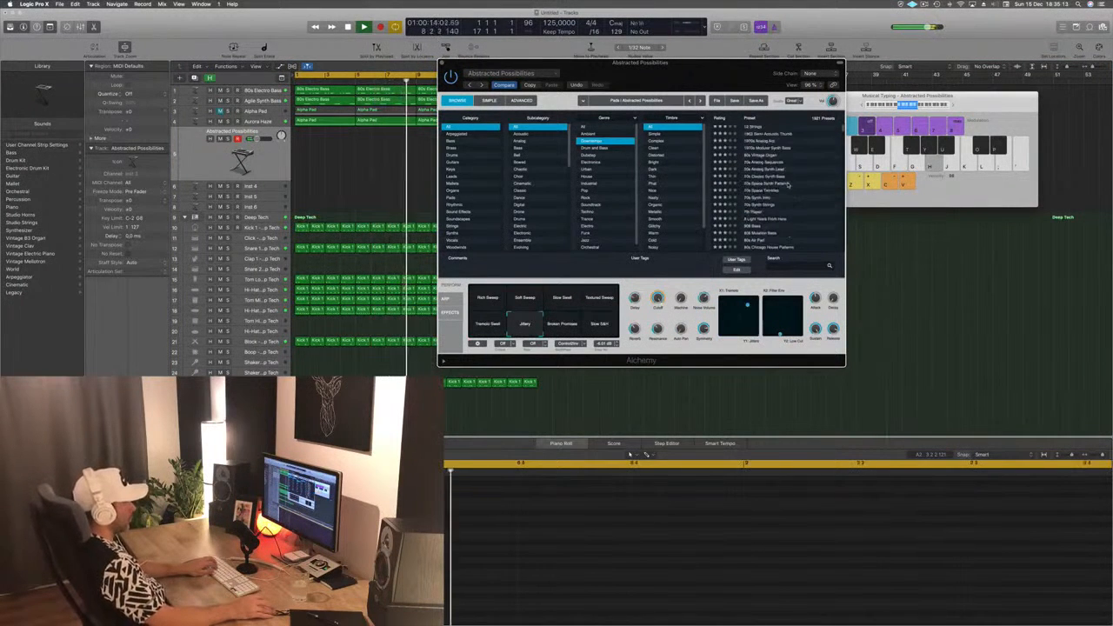
left_click(753, 128)
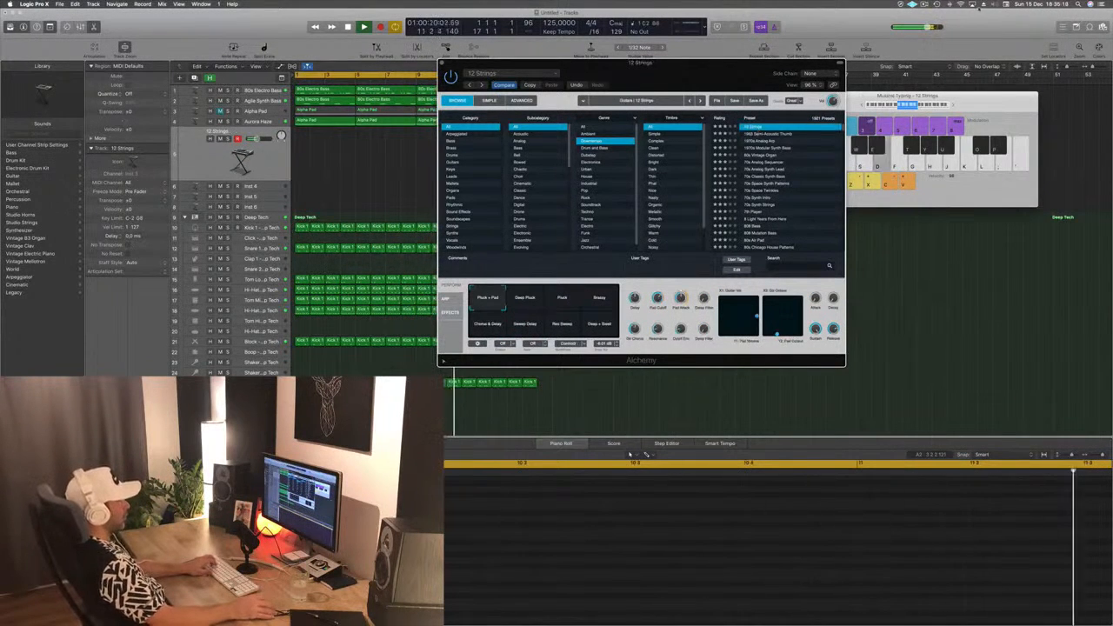
left_click(919, 106)
key("f")
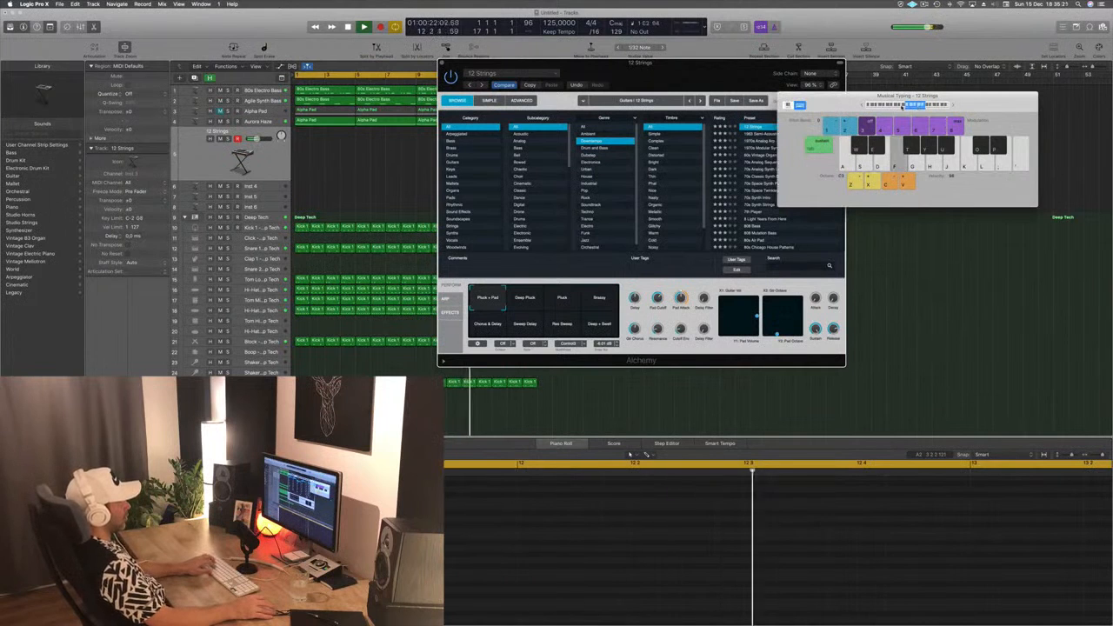
key("g")
key("d")
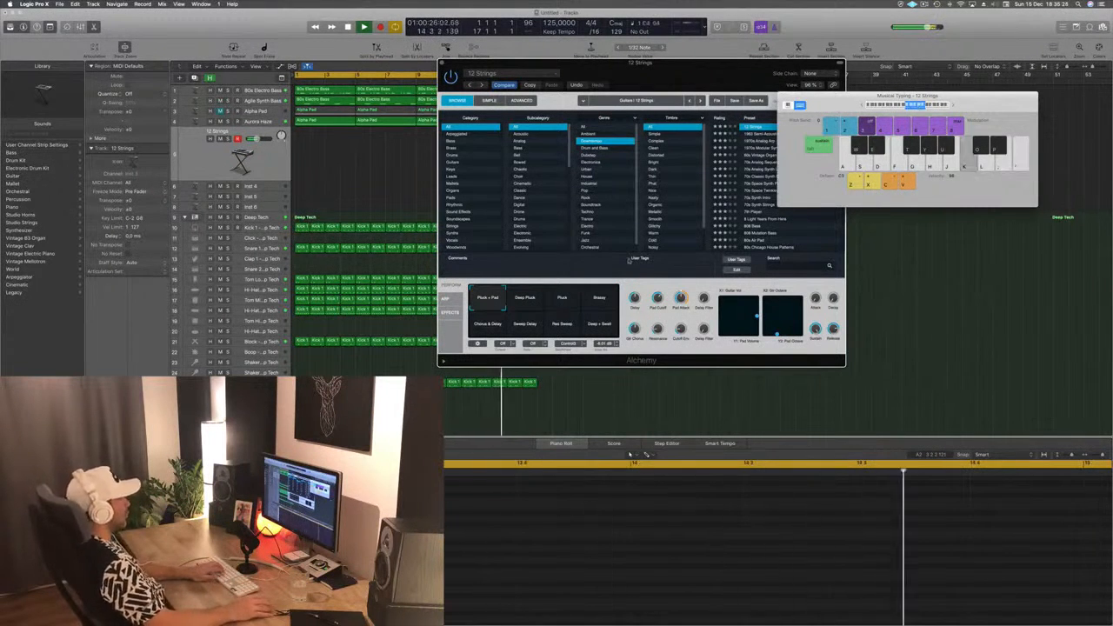
- Audition the Deep Pluck and Pluck snapshots of 12 Strings in different octave ranges, ending with Musical Typing set to C2
left_click(525, 299)
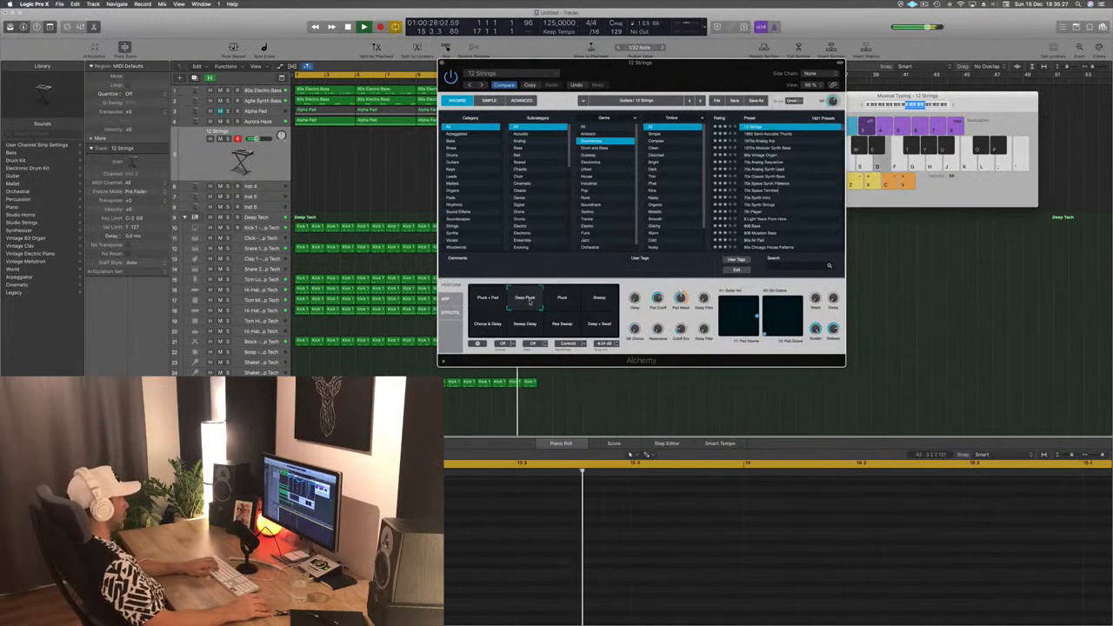
key("f")
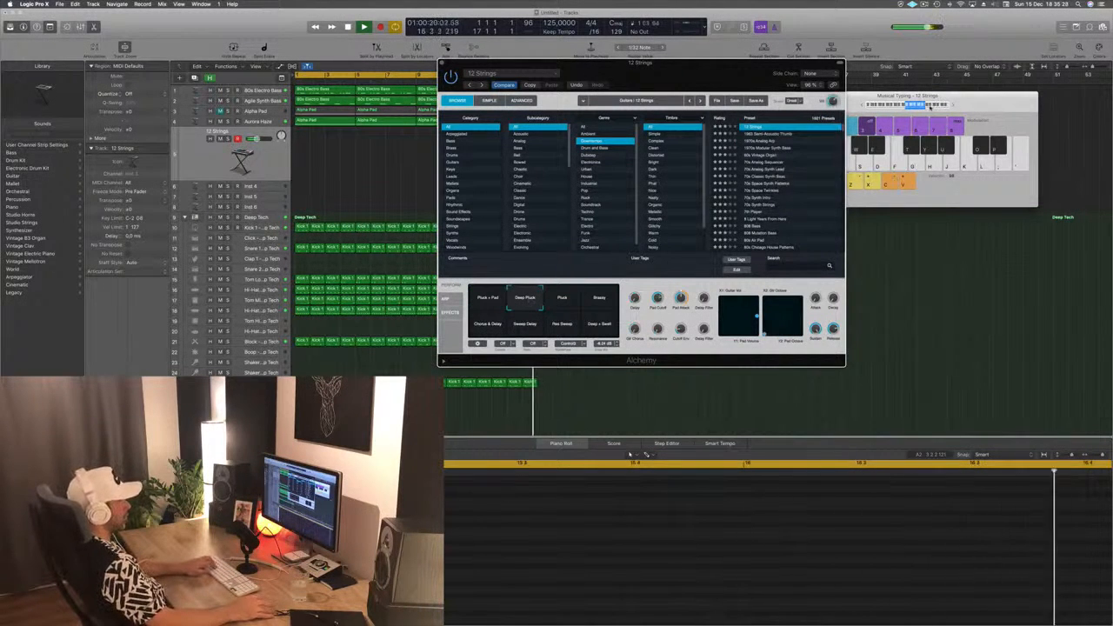
left_click(930, 104)
left_click(572, 300)
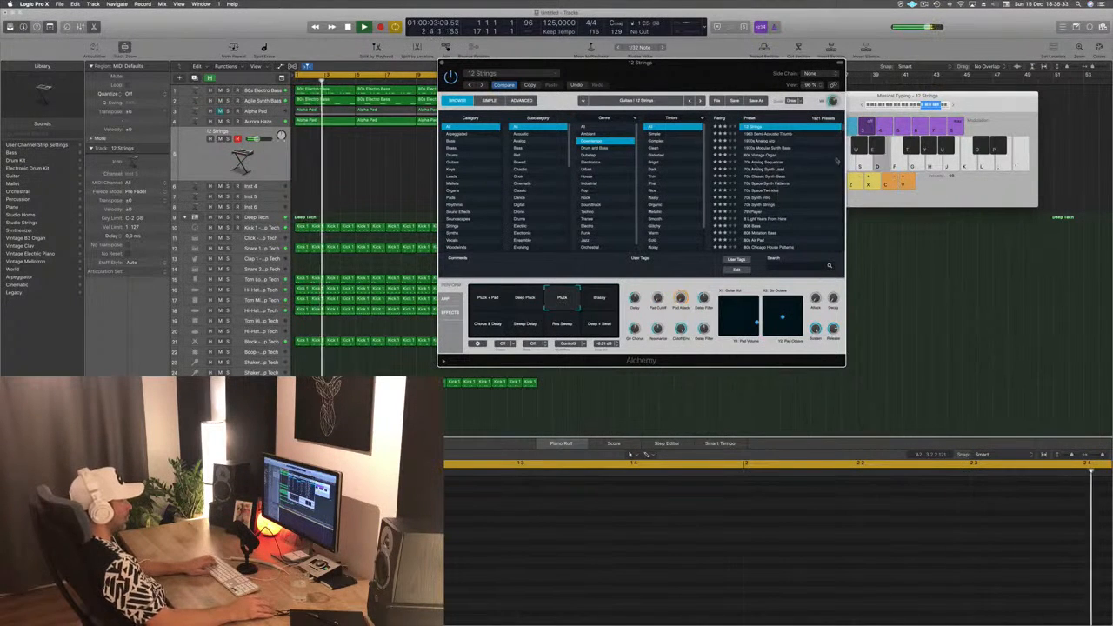
left_click(904, 105)
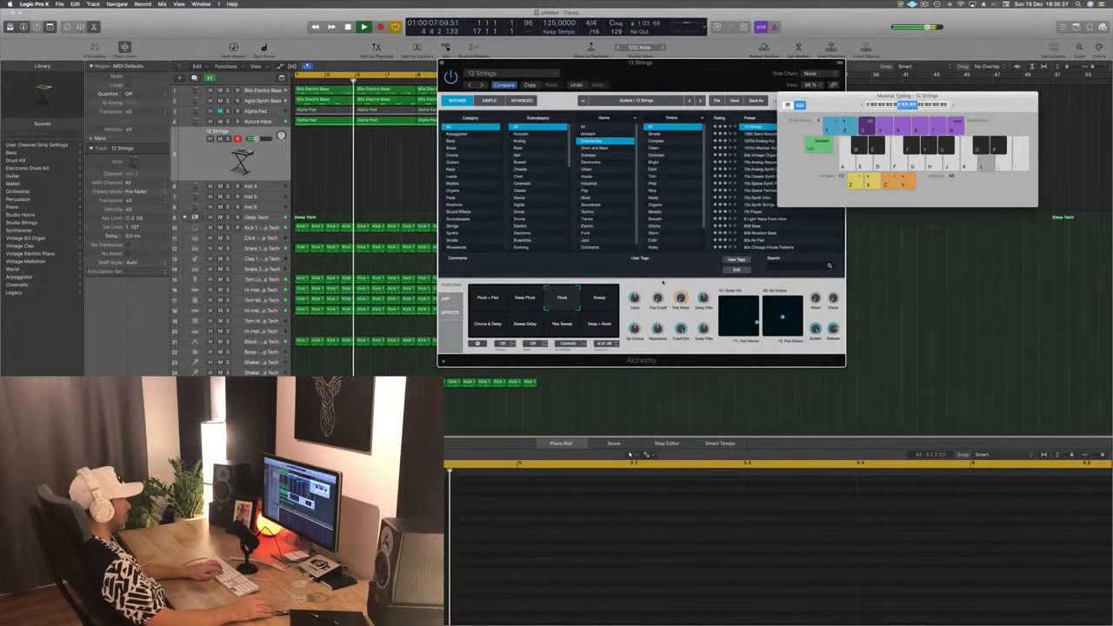
- Audition the remaining 12 Strings performance snapshots over the loop, including Chorus & Delay, Sweep Delay and Deep + Swell
left_click(600, 298)
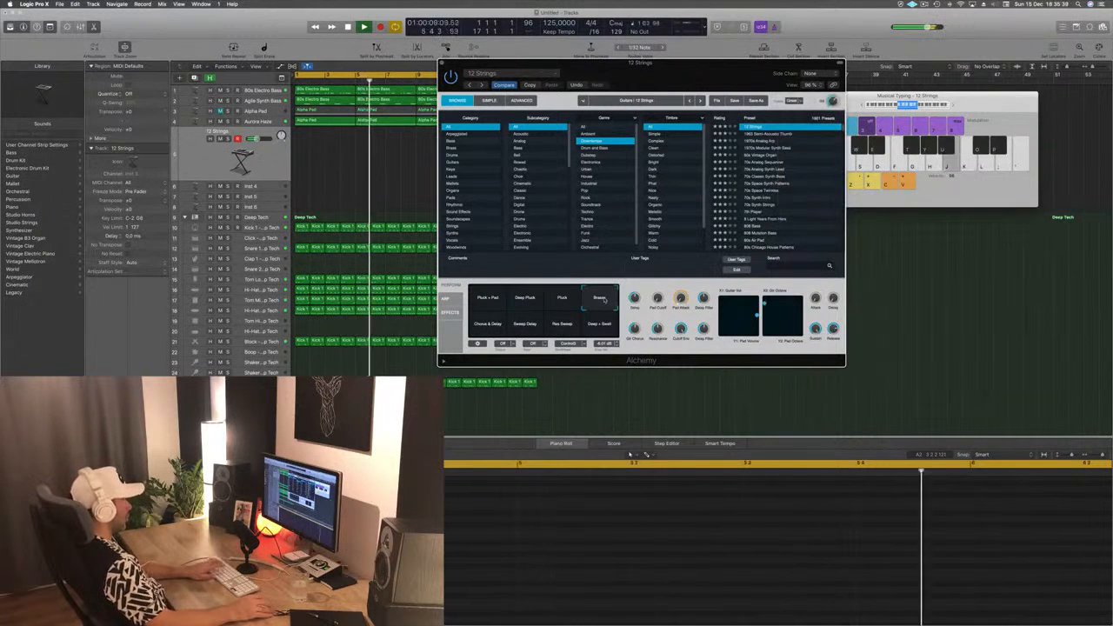
left_click(491, 323)
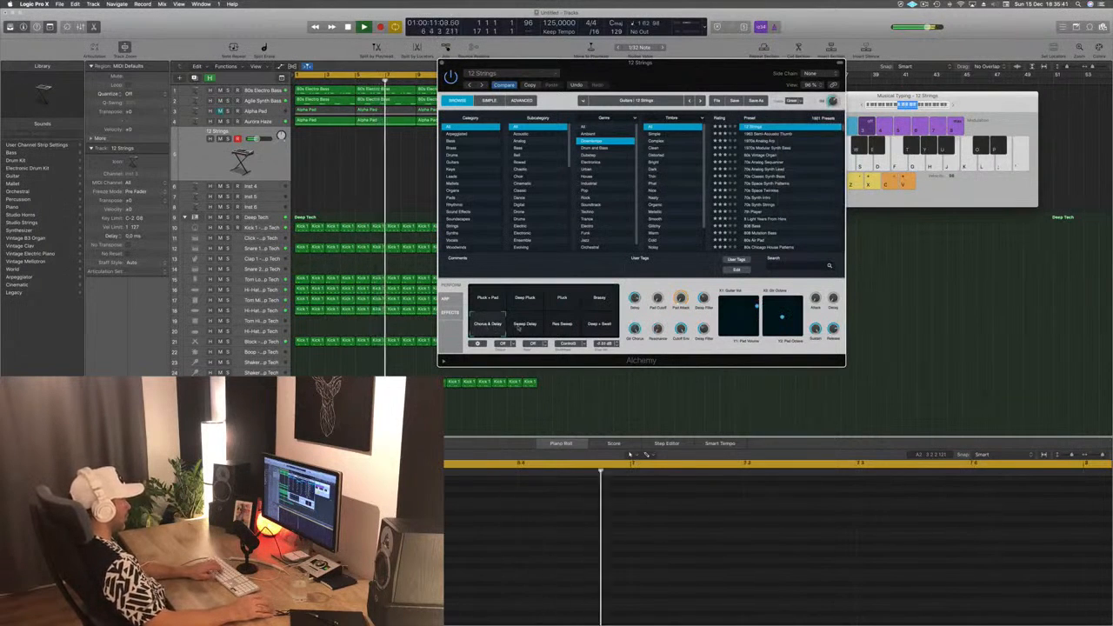
left_click(522, 325)
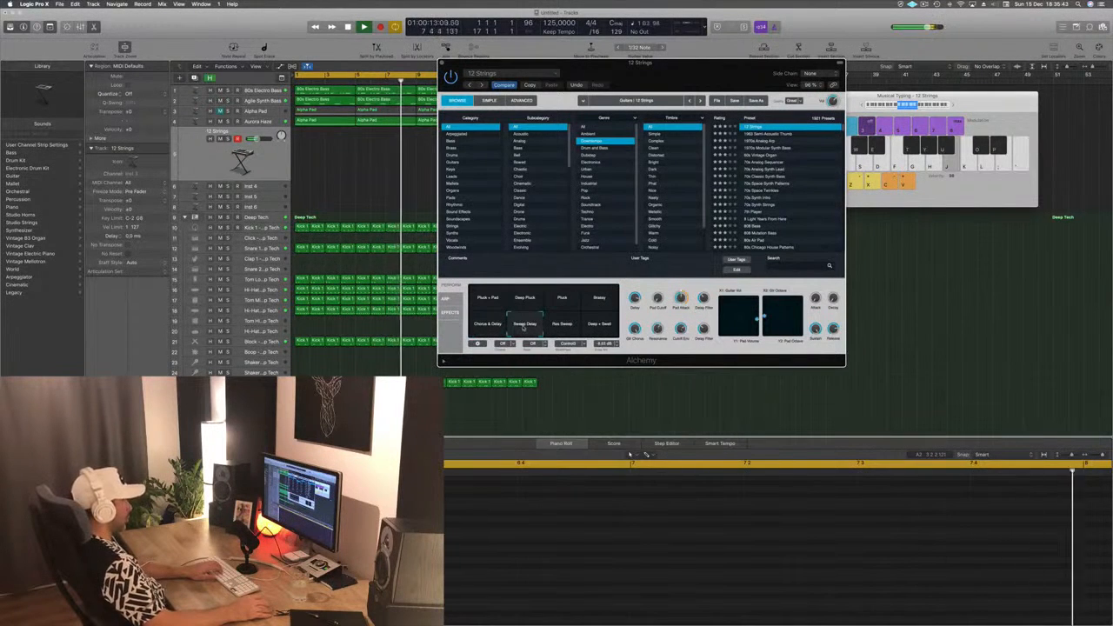
left_click(564, 325)
left_click(600, 323)
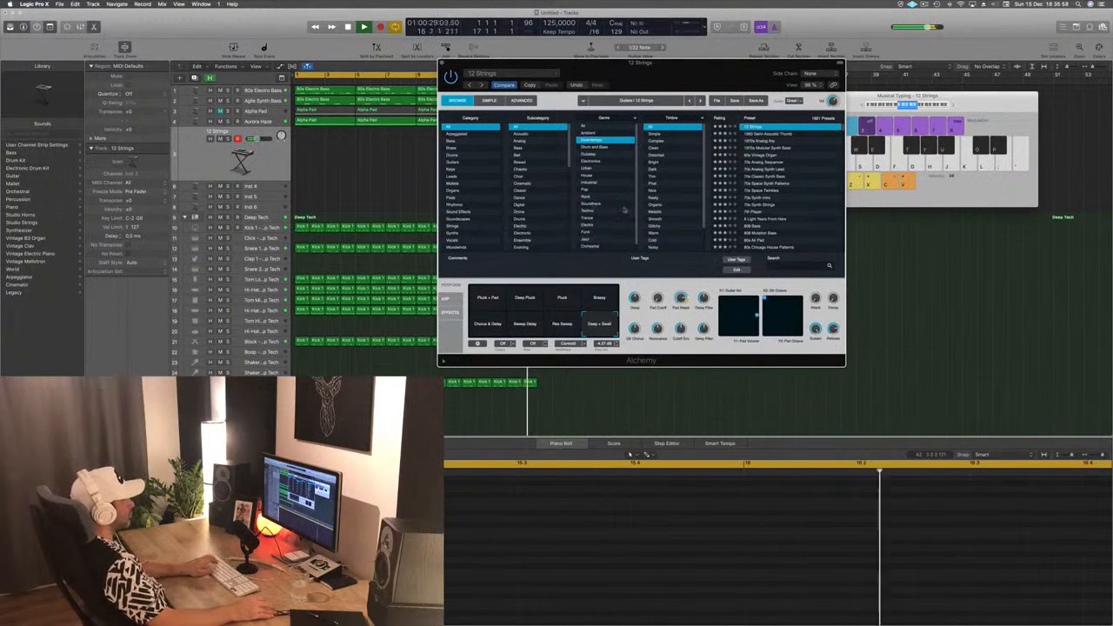
- Filter the Alchemy presets by the Techno genre, try 70s Synth Lead Hero and load 70s Synth Strings
left_click(593, 211)
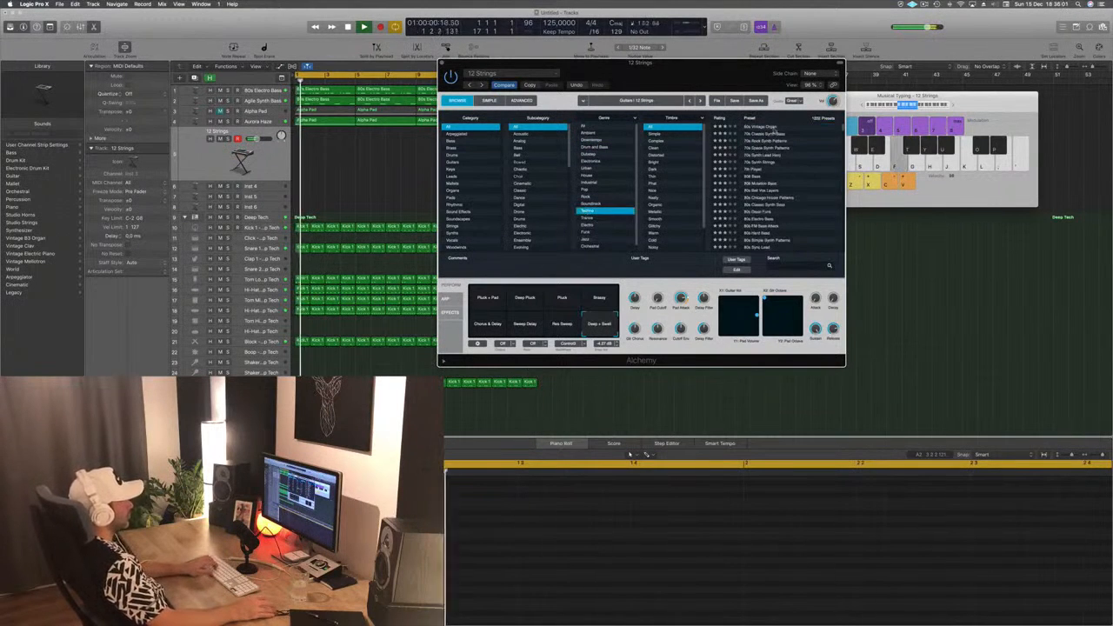
left_click(762, 155)
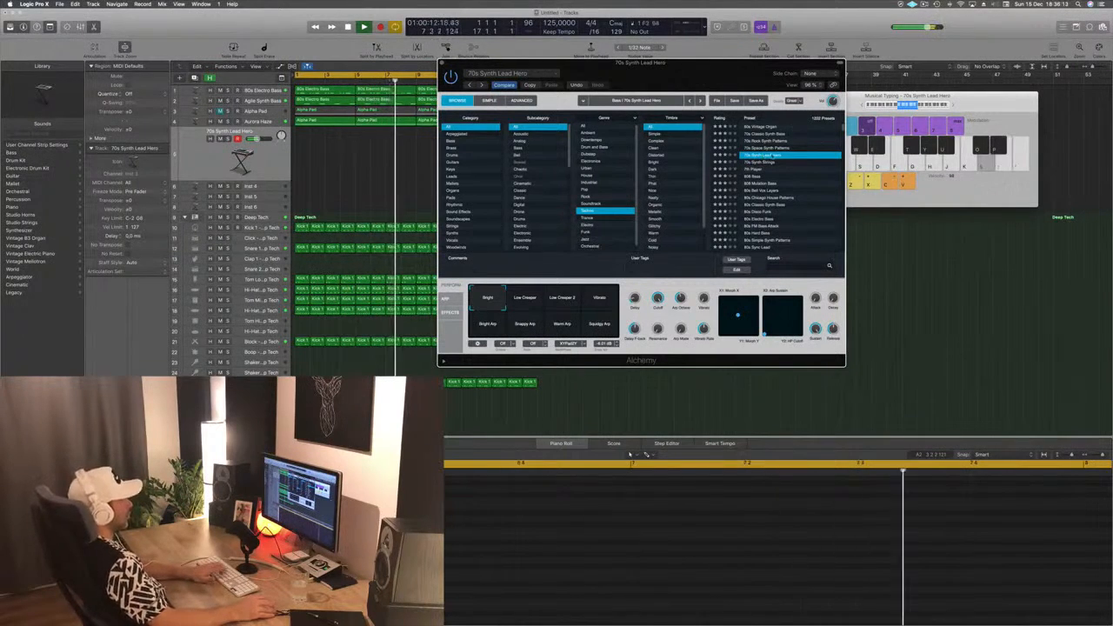
left_click(765, 163)
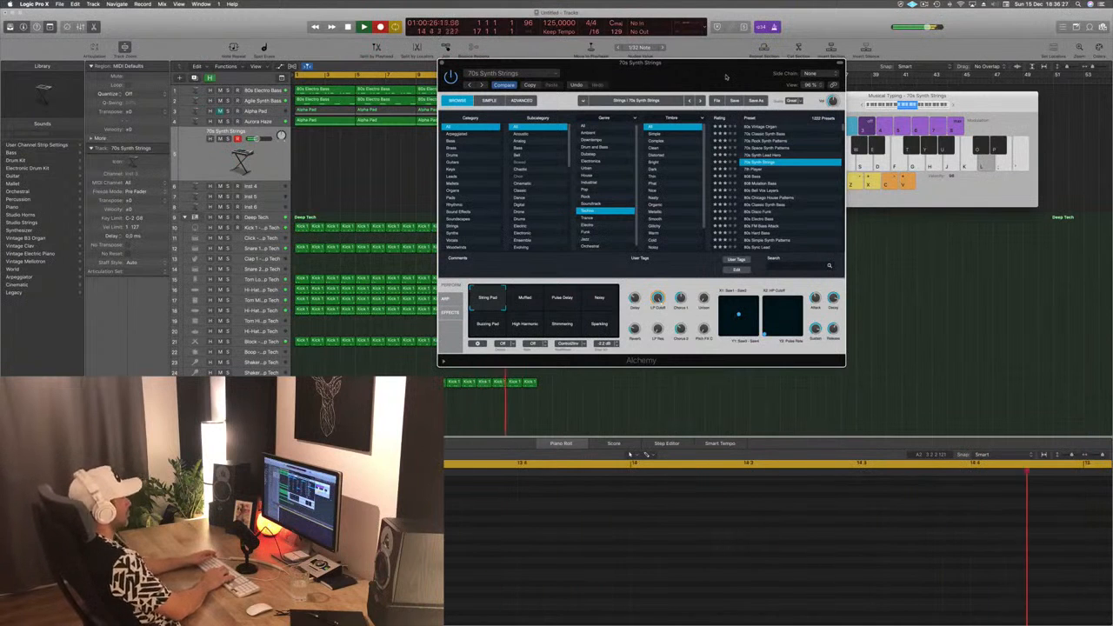
- Record a repeating phrase of two short notes leading to a long held lower note on the 70s Synth Strings track over the loop
key("apostrophe")
key("semicolon")
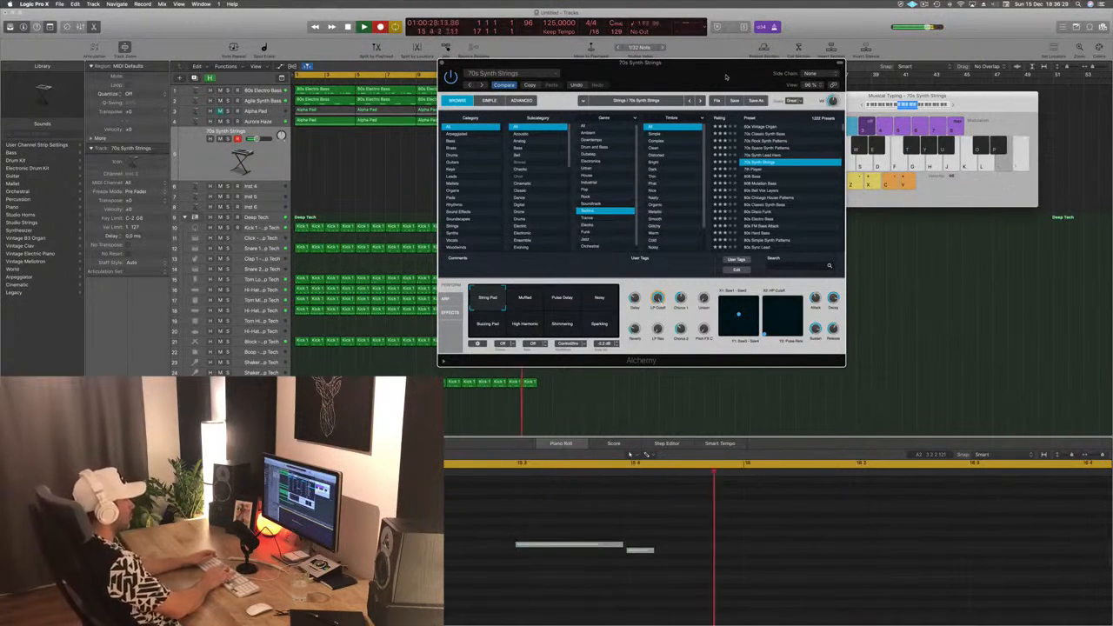
key("l")
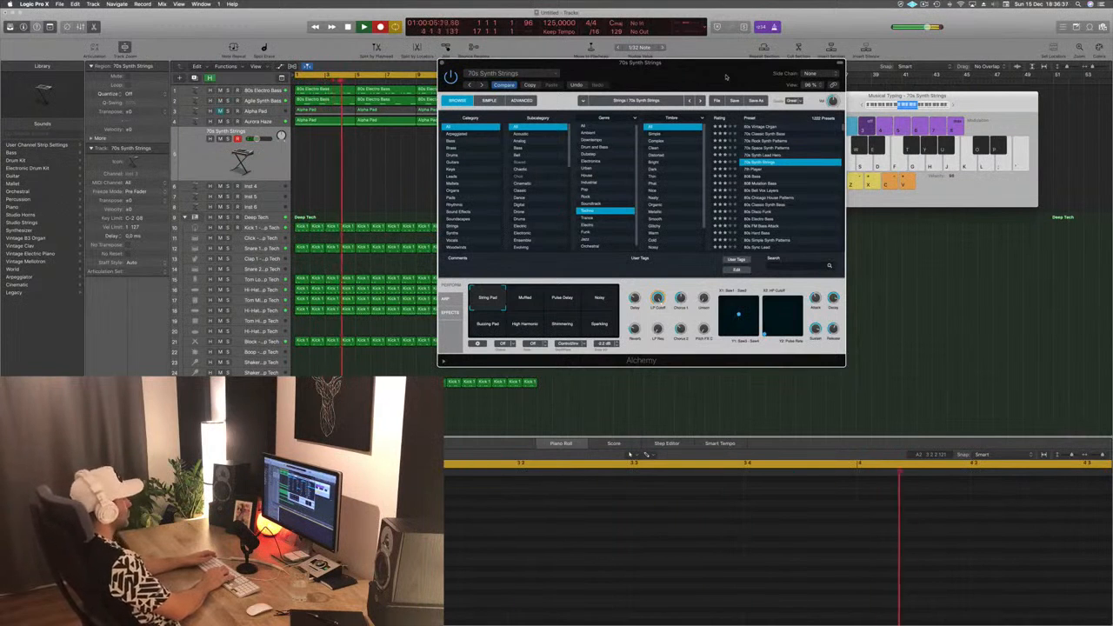
key("apostrophe")
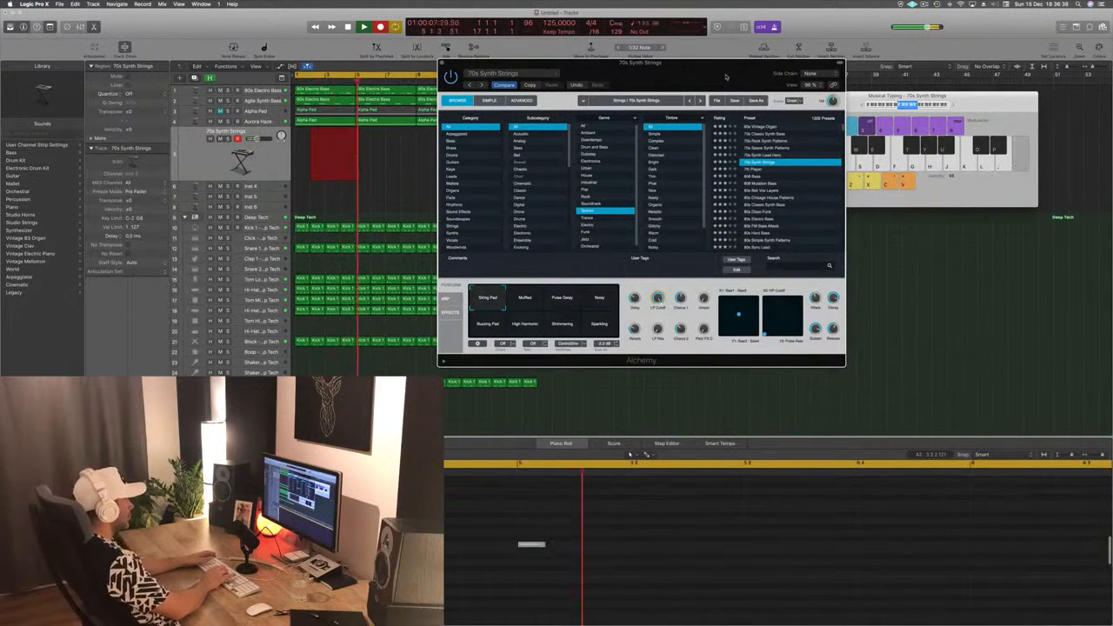
key("semicolon")
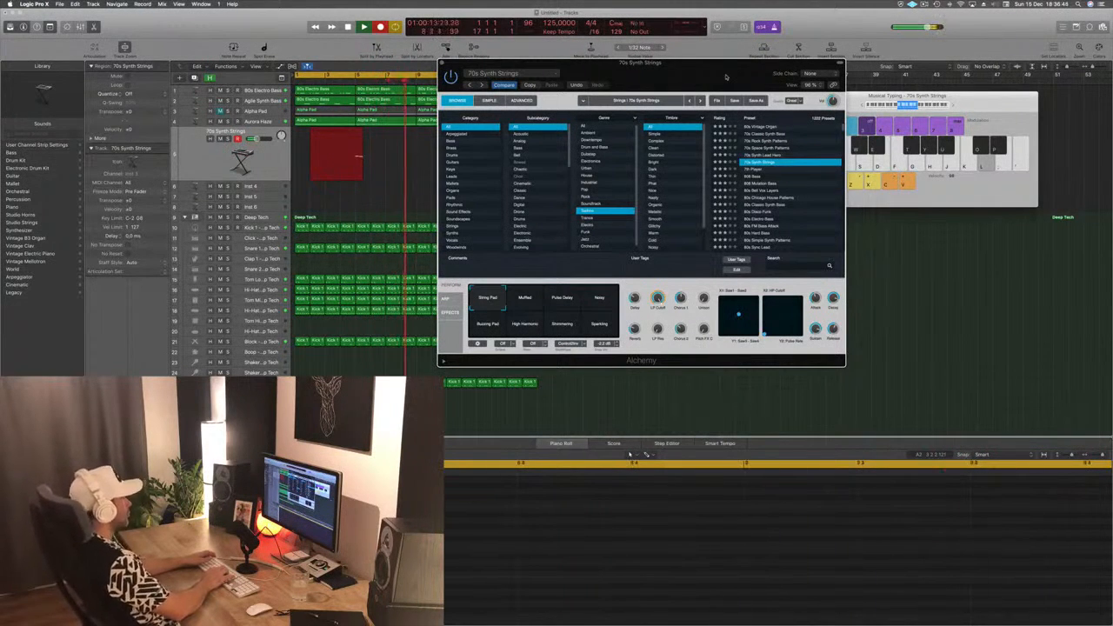
key("apostrophe")
key("semicolon")
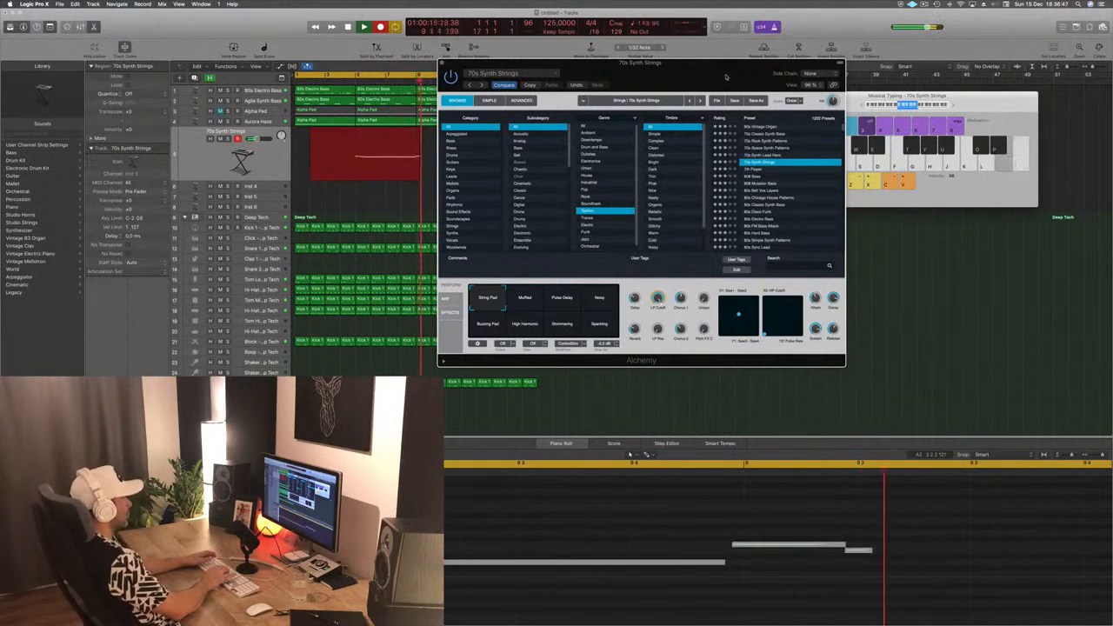
key("l")
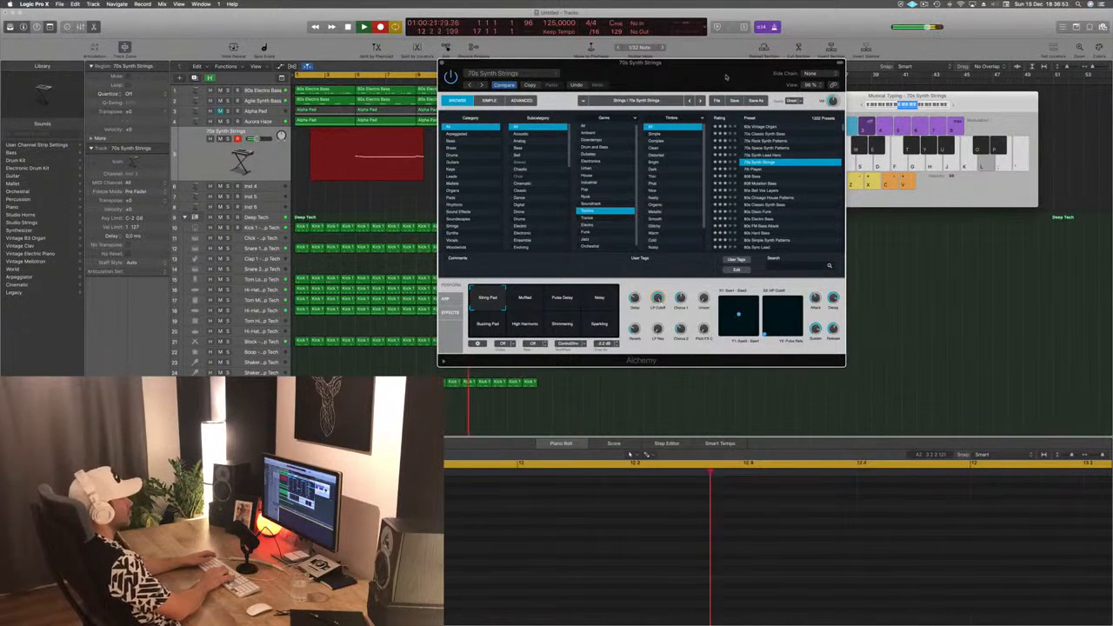
key("apostrophe")
key("semicolon")
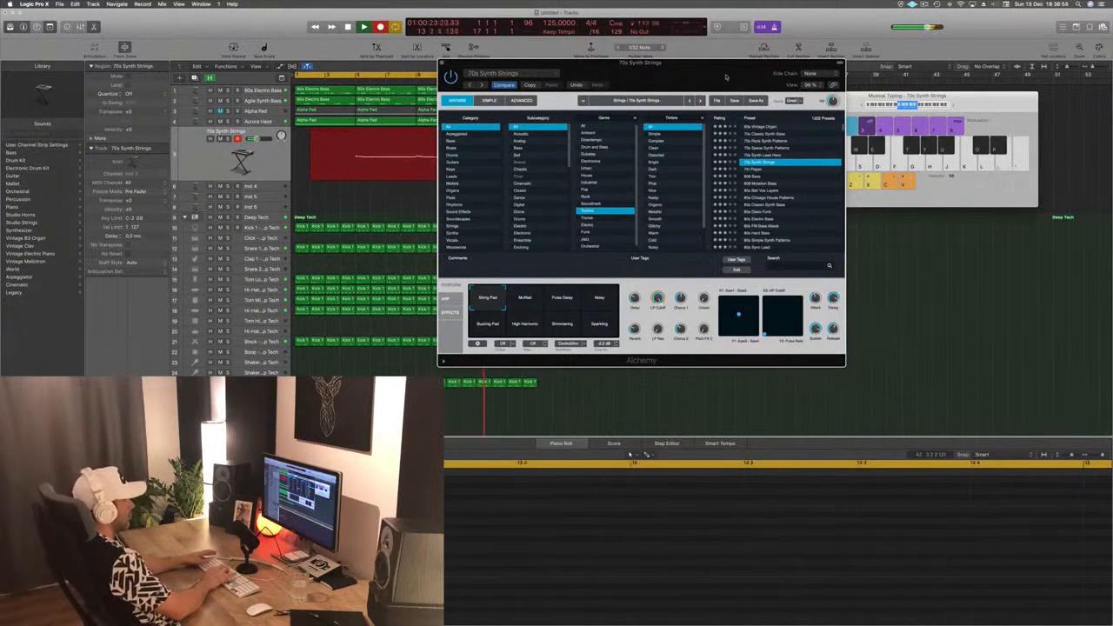
key("apostrophe")
key("semicolon")
key("l")
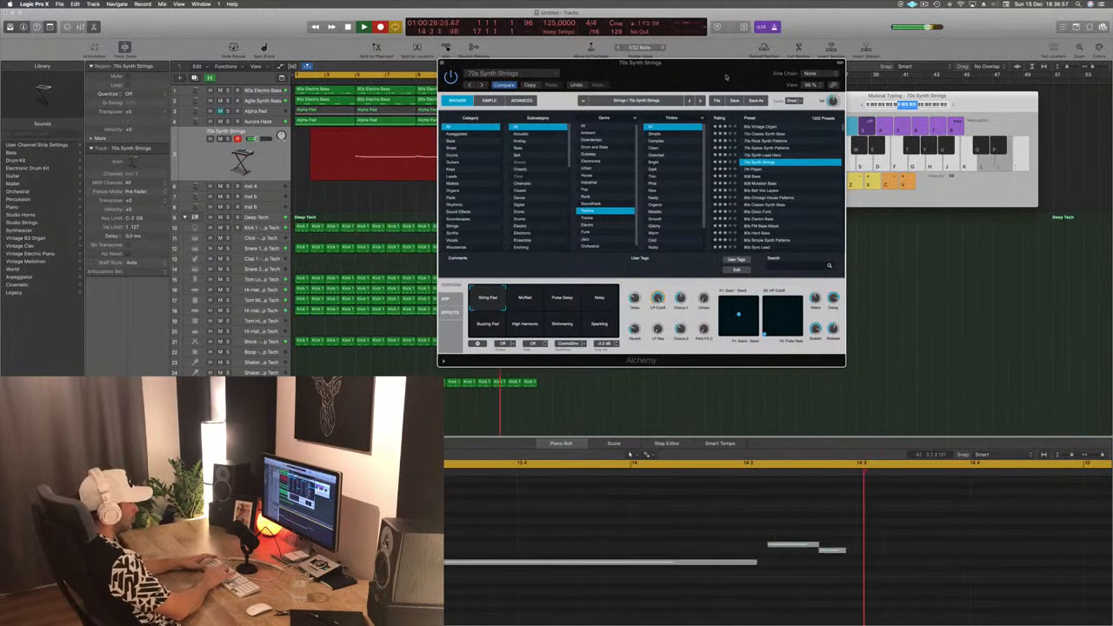
key("space")
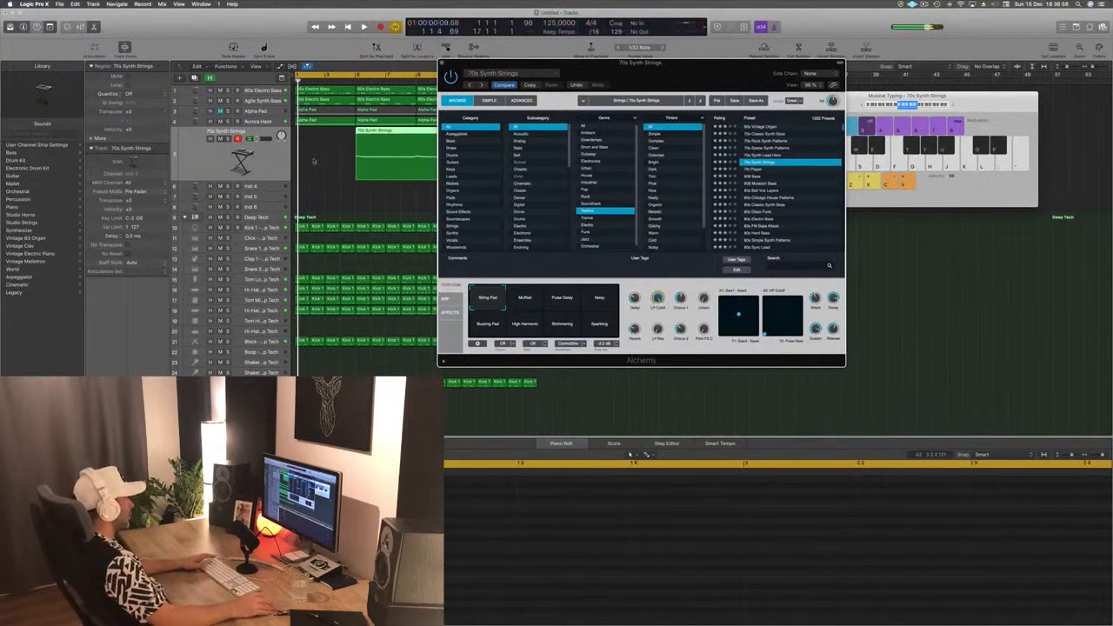
- Move the recorded 70s Synth Strings region to start at bar 1 and play it back with the loop
left_click_drag(387, 131, 327, 131)
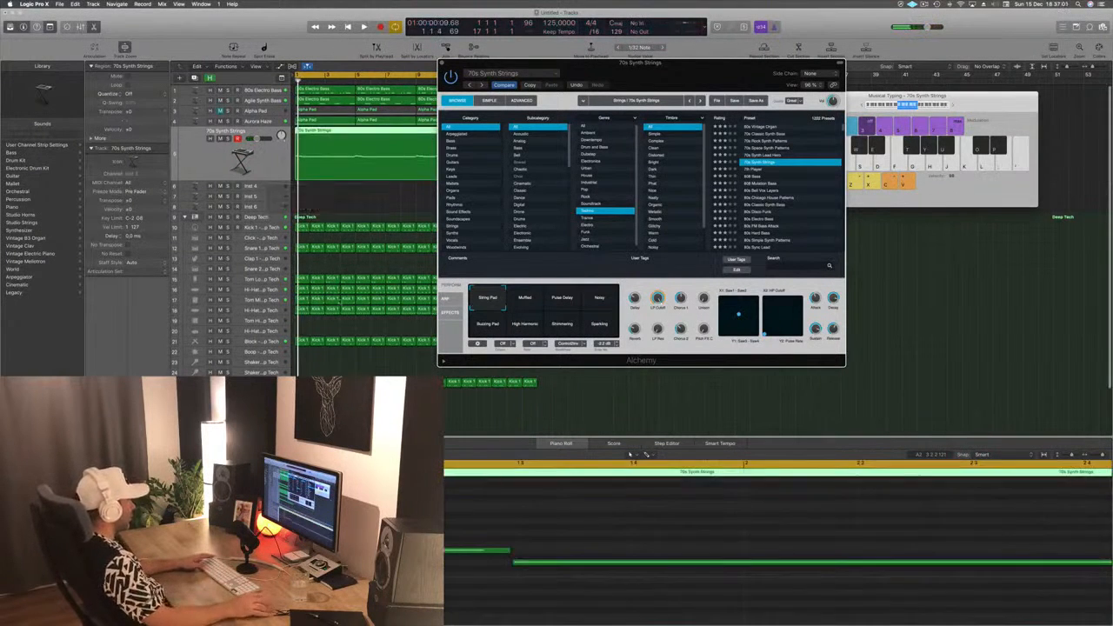
key("space")
key("space")
left_click(388, 581)
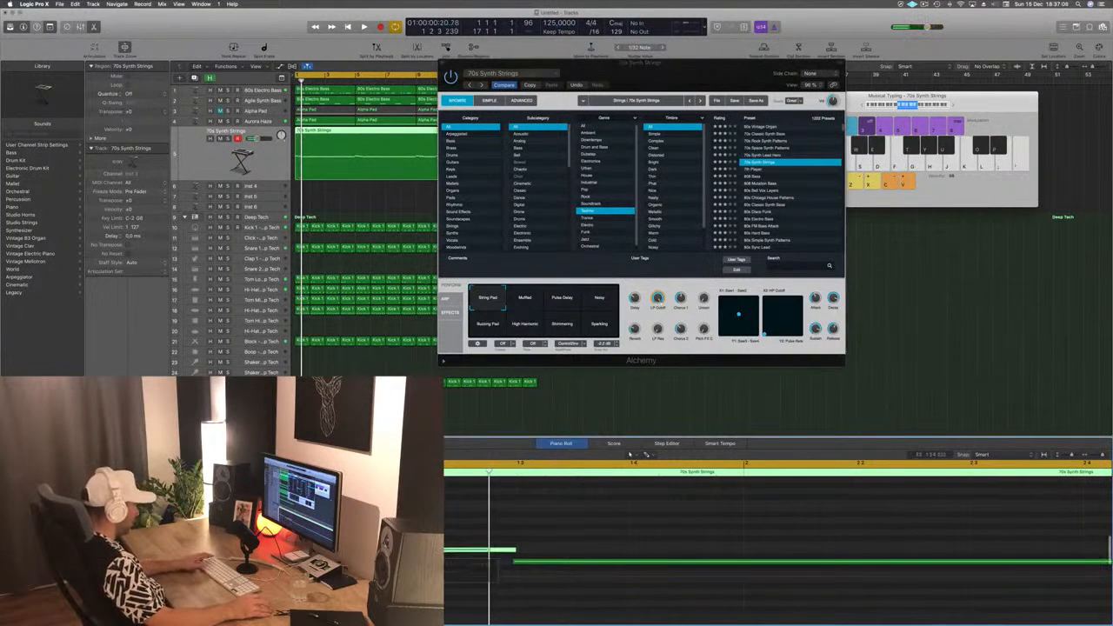
key("space")
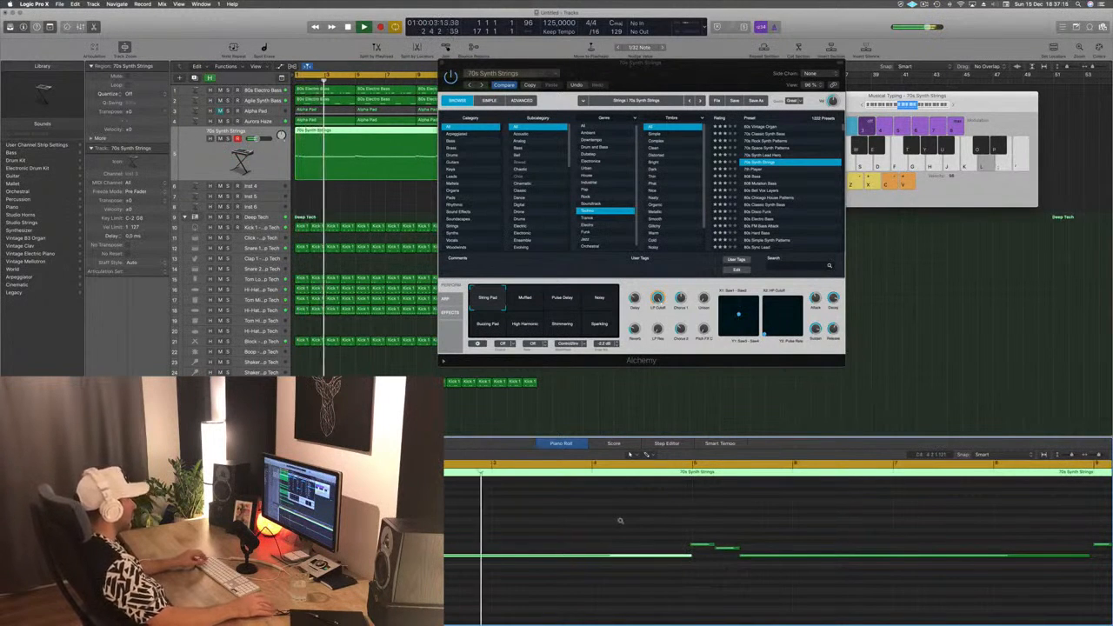
- Cut the 70s Synth Strings region to four bars with crossing notes split, and delete the stray note at its end
key("super+t")
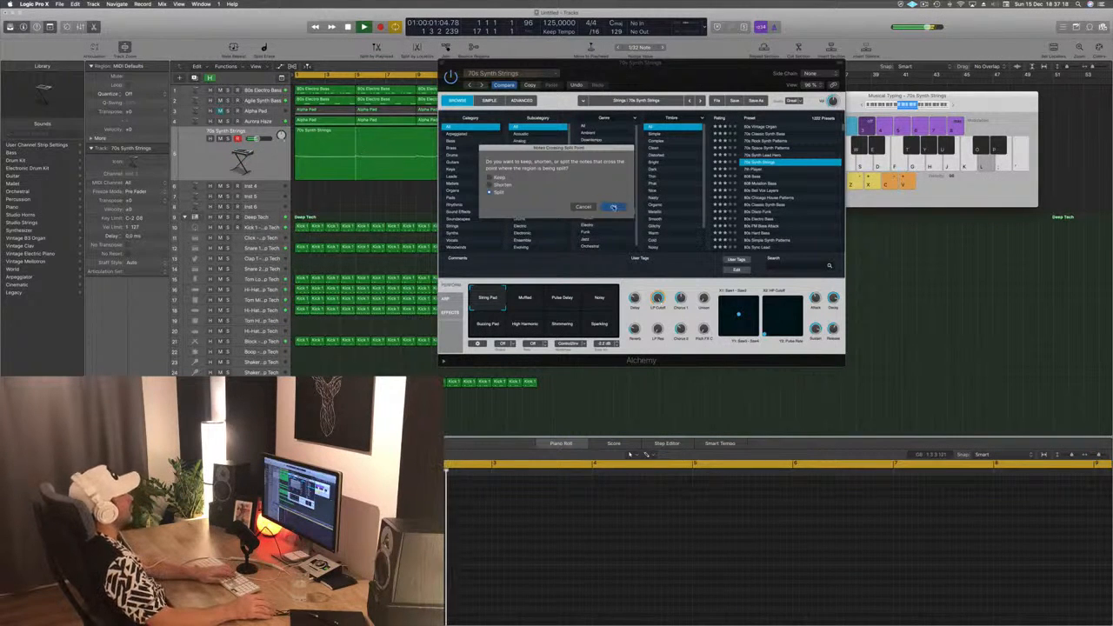
left_click(613, 206)
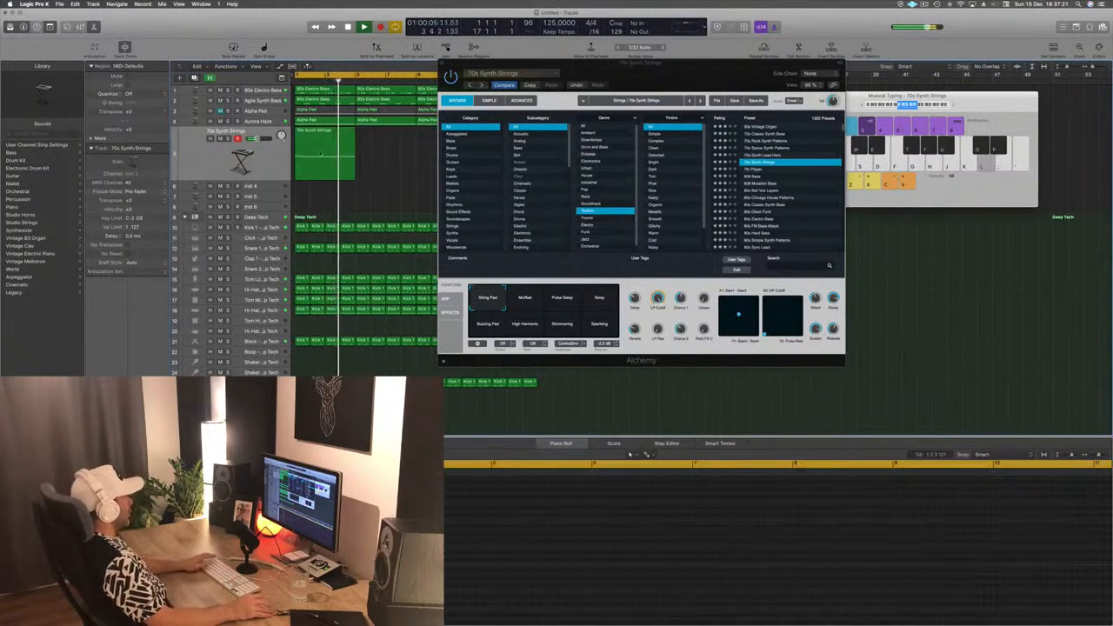
left_click(321, 153)
key("Return")
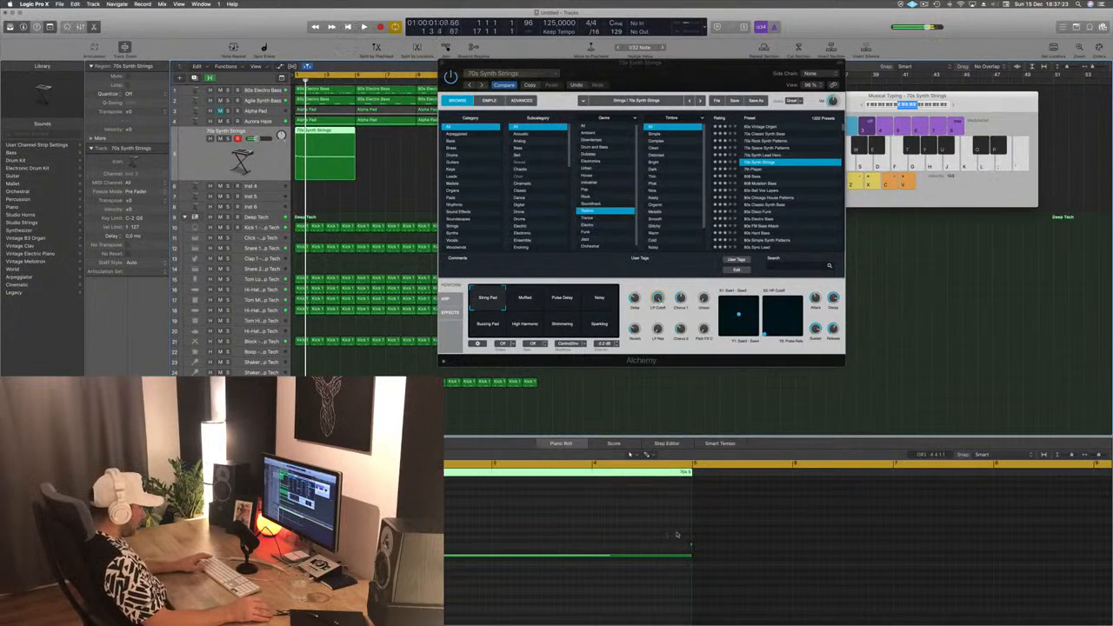
left_click_drag(677, 532, 706, 546)
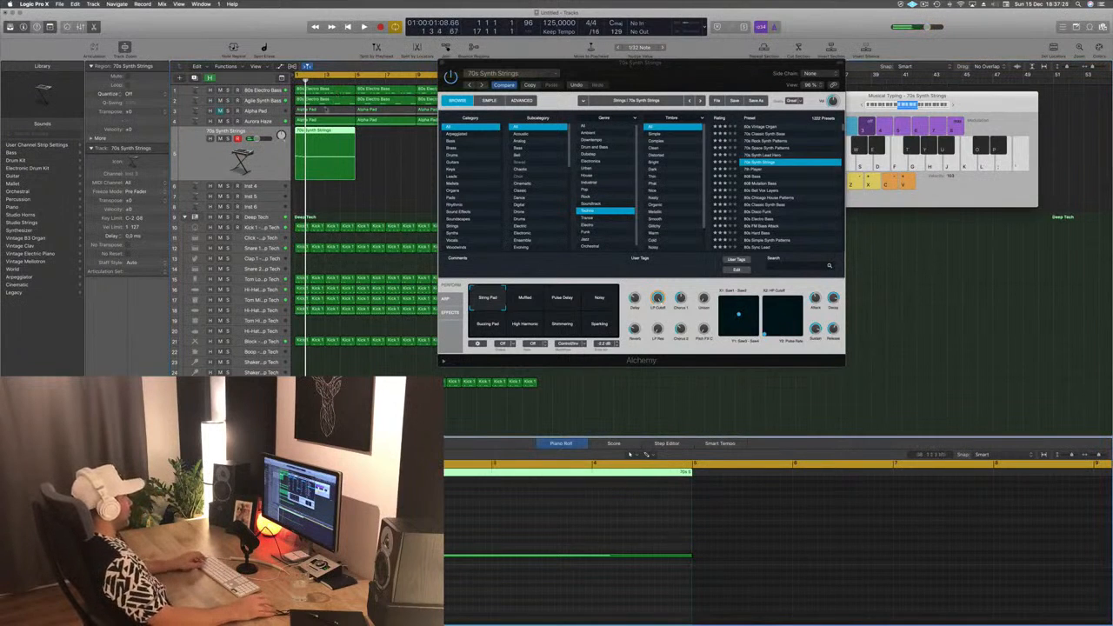
- Copy the four-bar strings region to bars 5, 9 and 13, moving Alchemy aside and deleting the leftover region in bars 15–16
left_click_drag(319, 132, 382, 144)
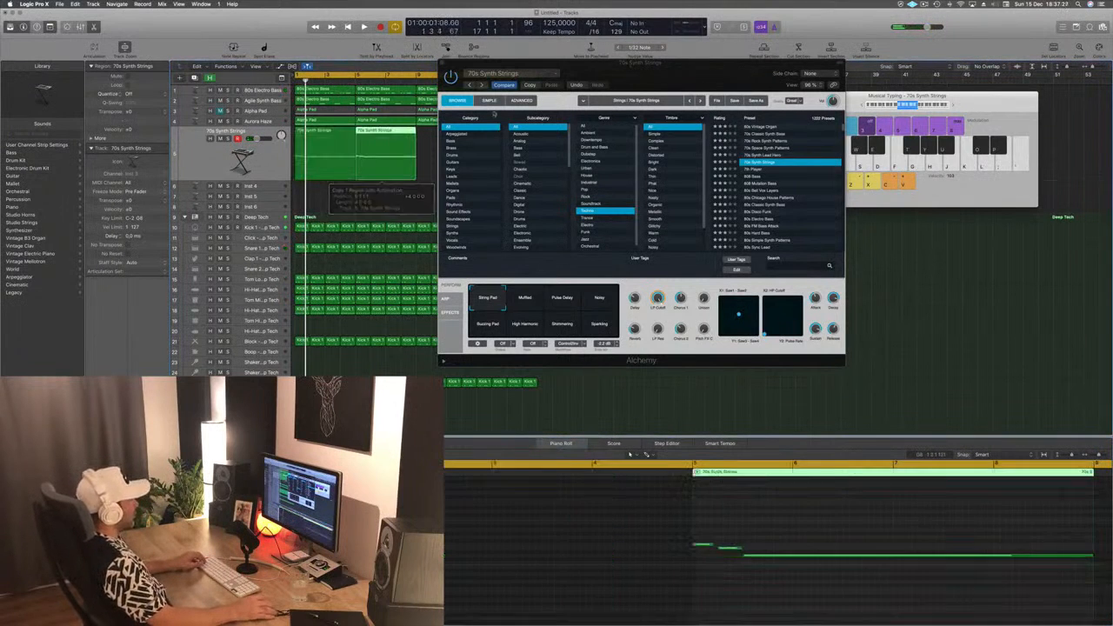
left_click_drag(621, 67, 573, 271)
left_click(516, 159)
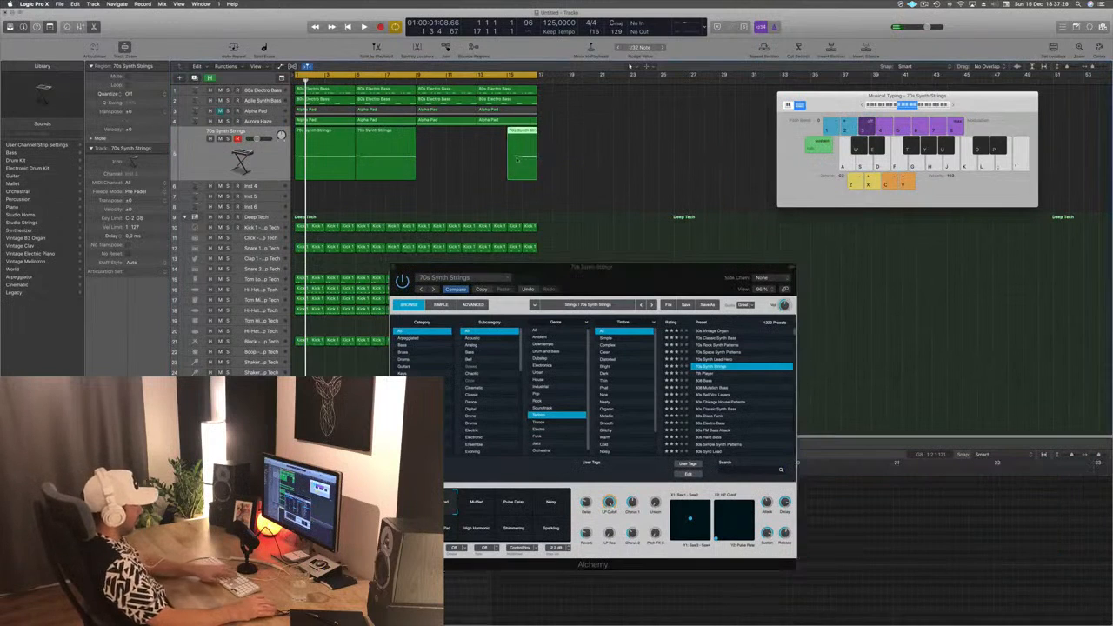
left_click_drag(390, 141, 509, 142)
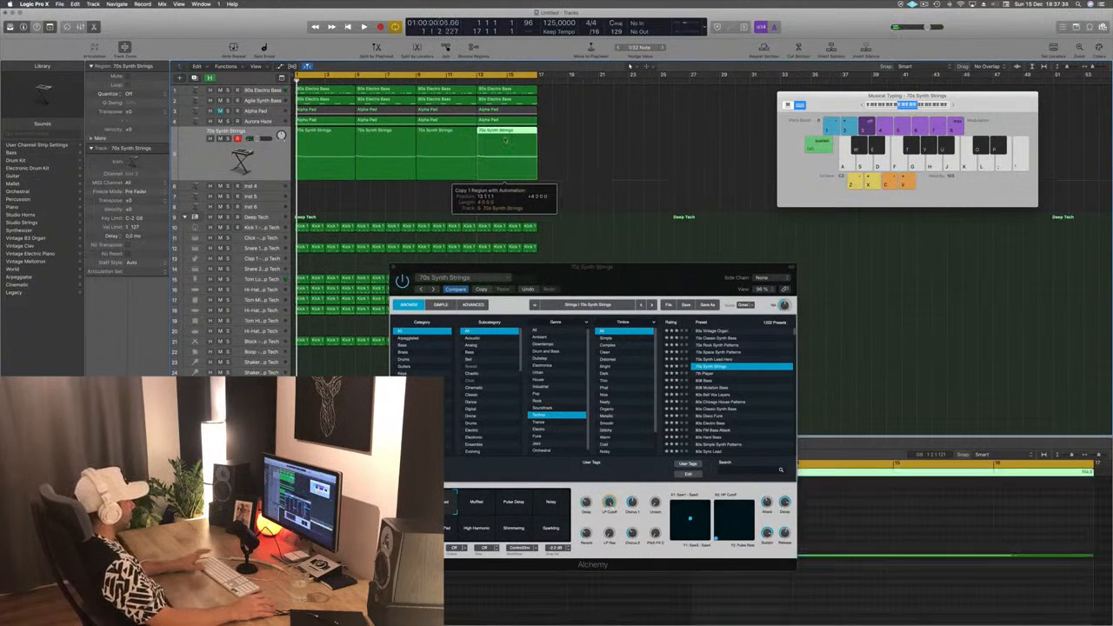
- Play the loop with the copied strings regions and move the Alchemy window just below them
key("space")
left_click_drag(580, 284, 671, 176)
left_click_drag(673, 167, 554, 187)
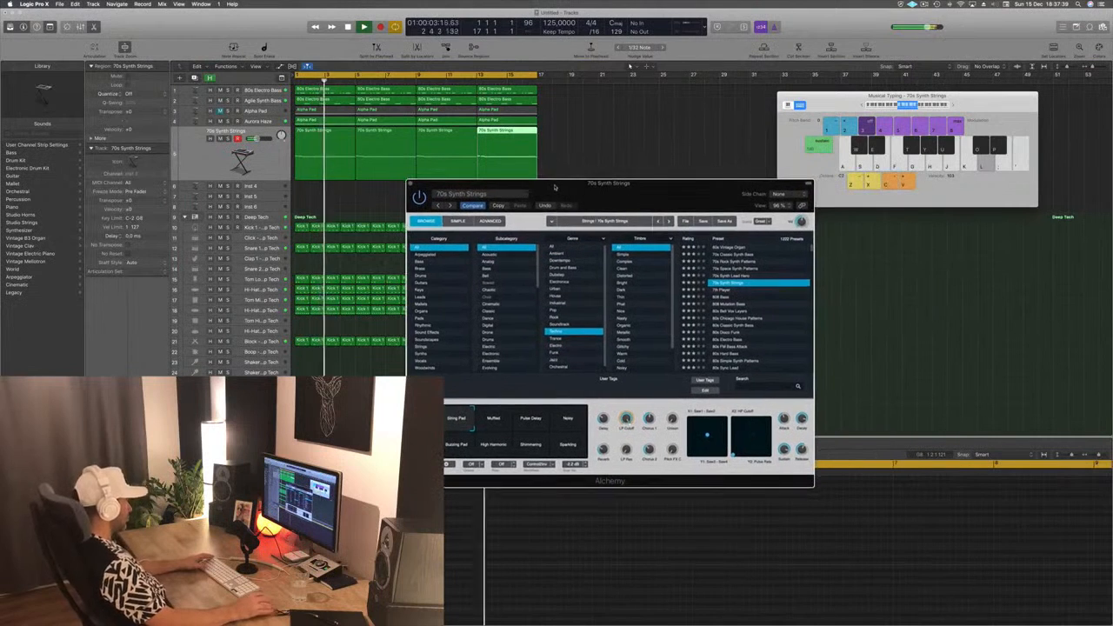
key("Return")
- Audition the 70s Synth Strings snapshots from Muffled to Sparkling and the 7th Player preset, returning to 70s Synth Strings with String Pad
left_click(243, 158)
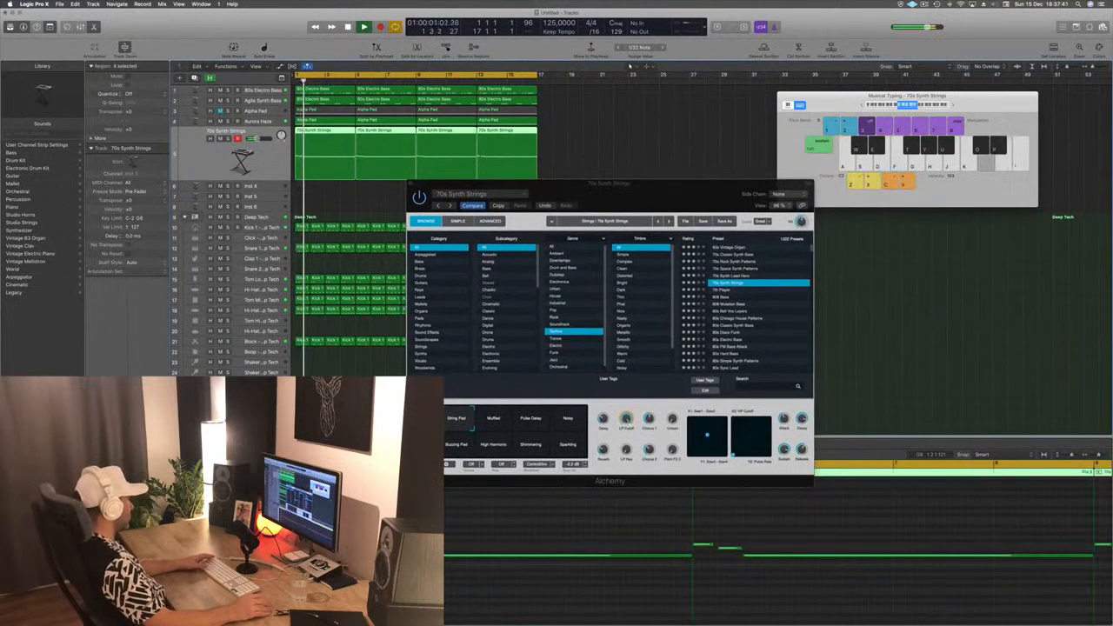
left_click(493, 419)
left_click(533, 421)
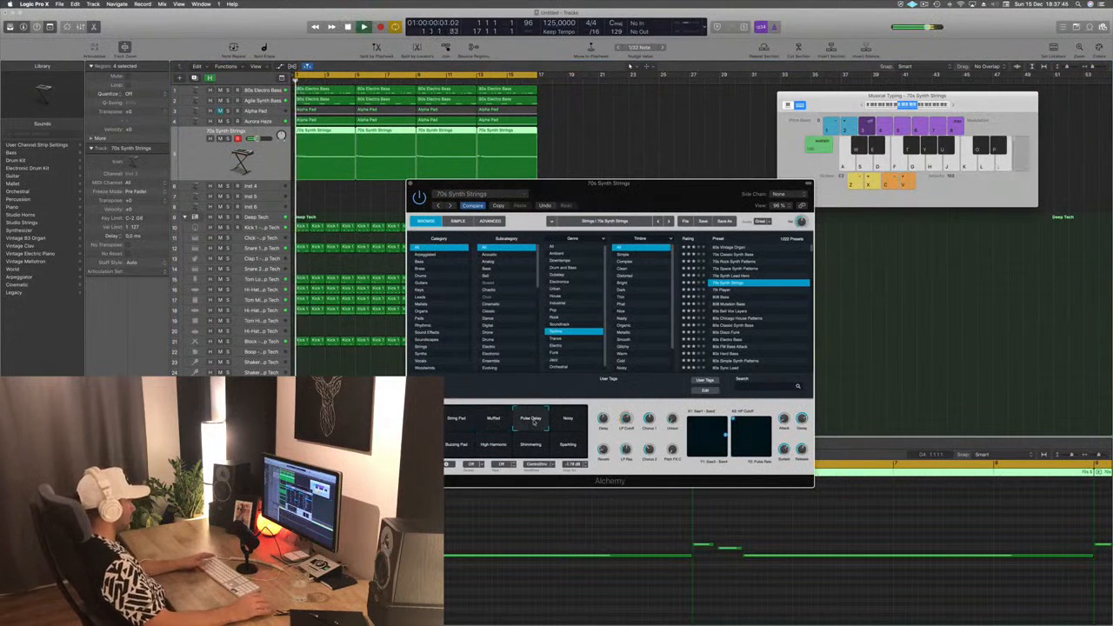
left_click(565, 427)
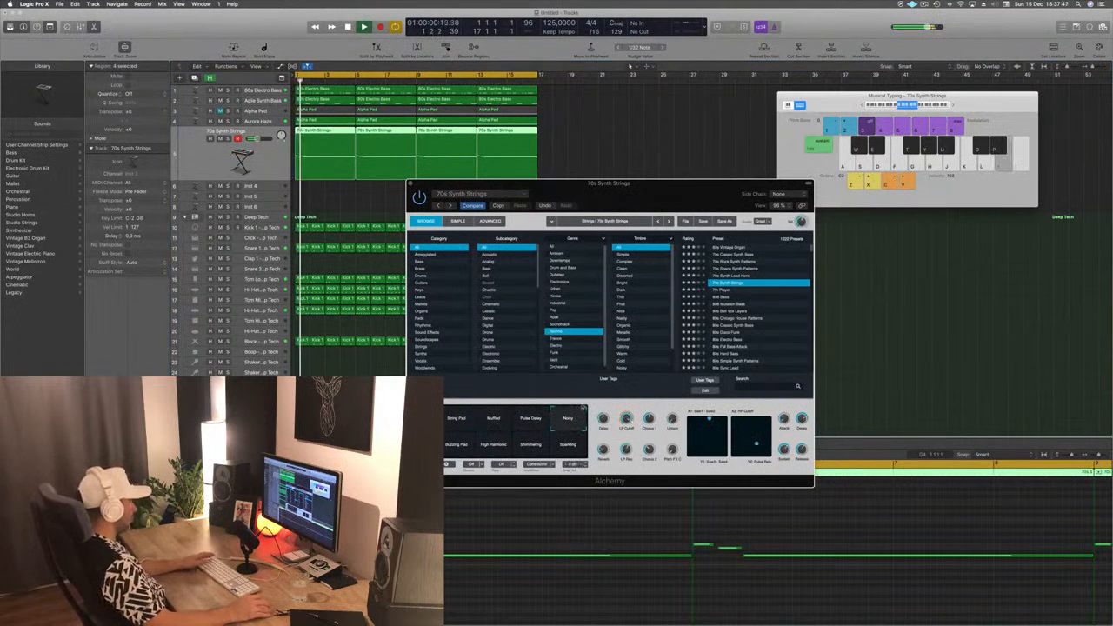
left_click(476, 441)
left_click(487, 451)
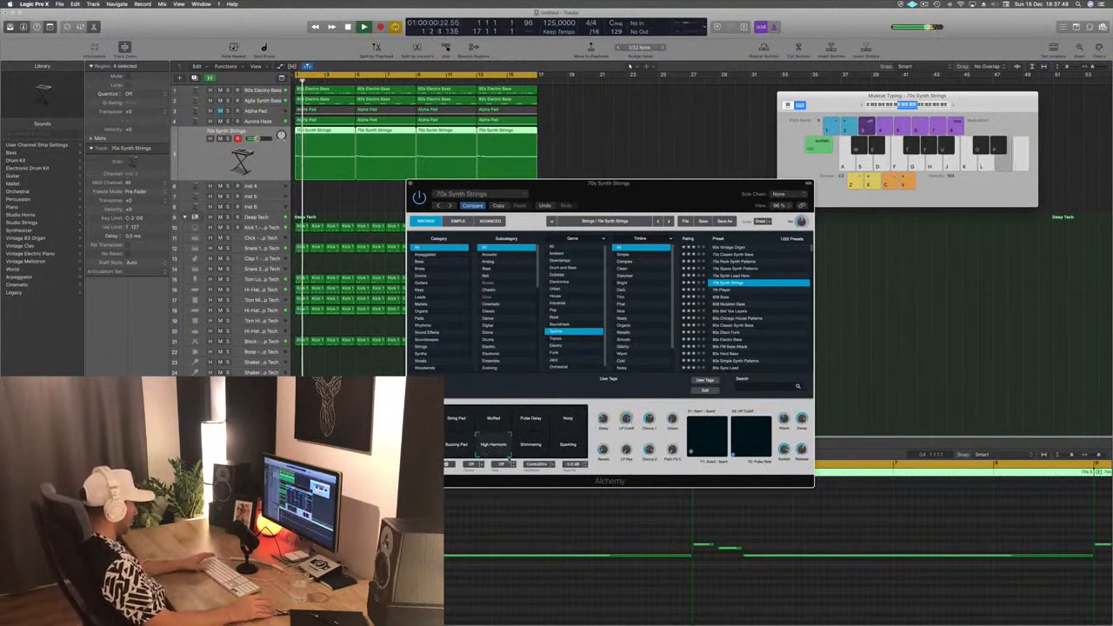
left_click(532, 447)
left_click(570, 447)
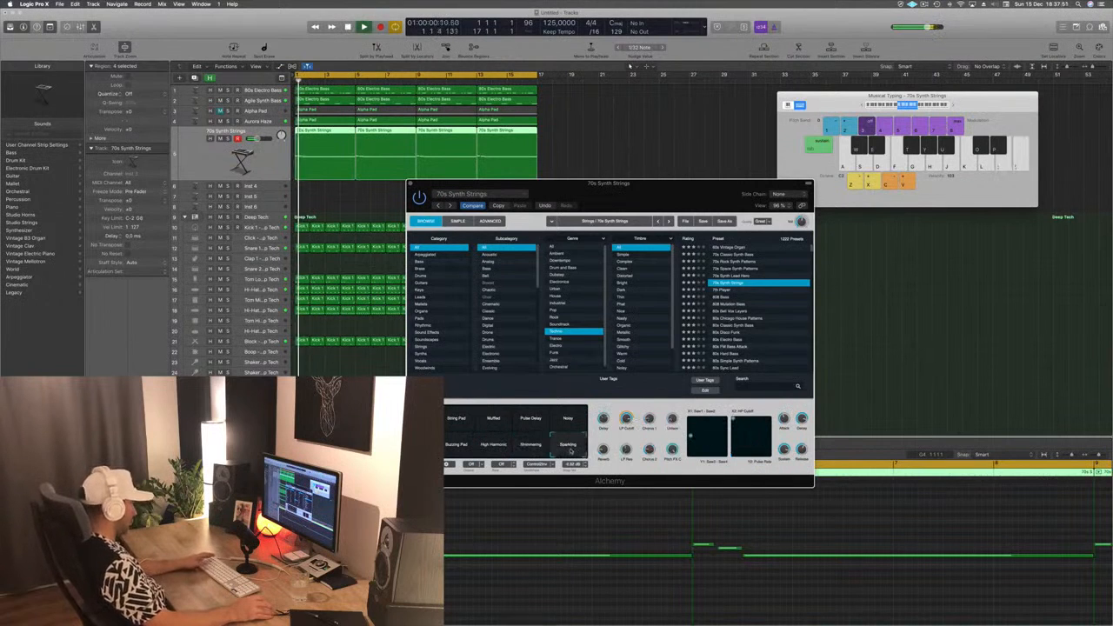
left_click(455, 418)
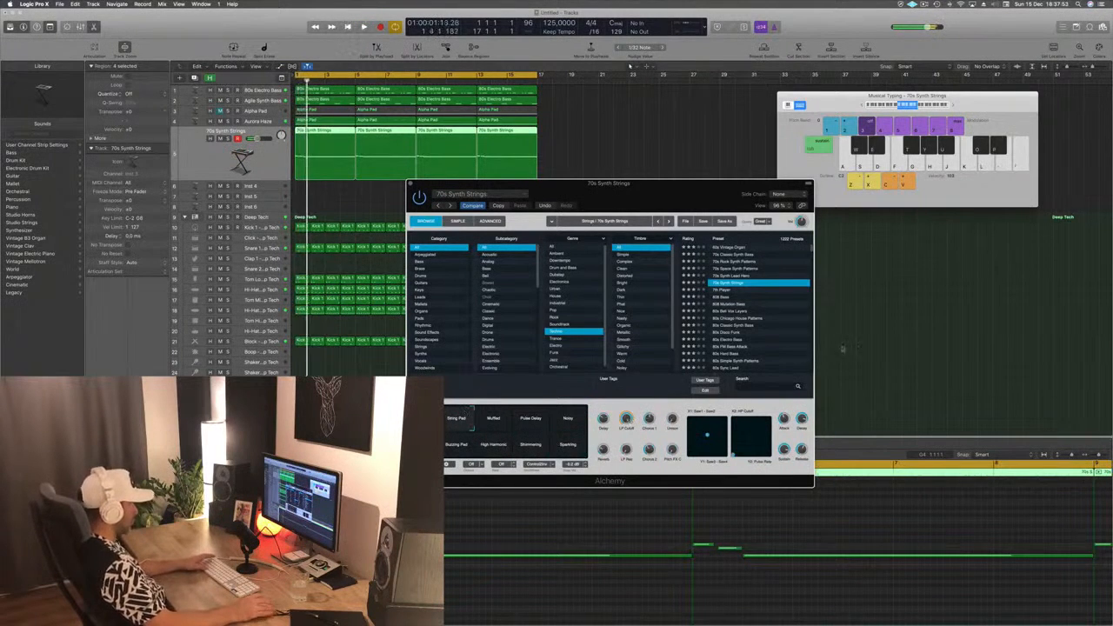
key("Down")
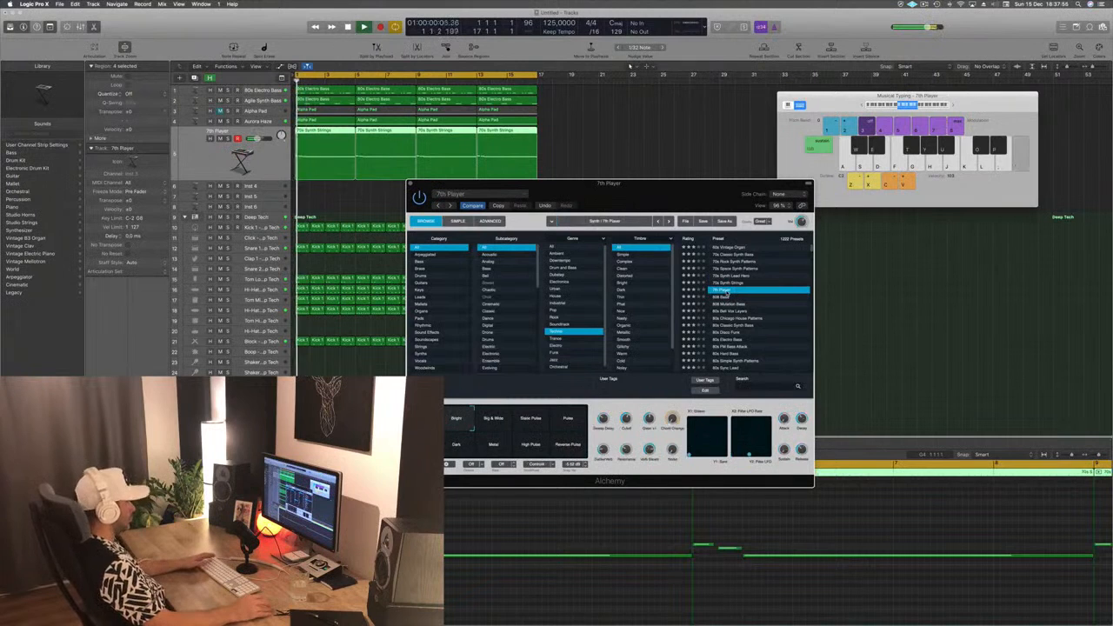
left_click(735, 283)
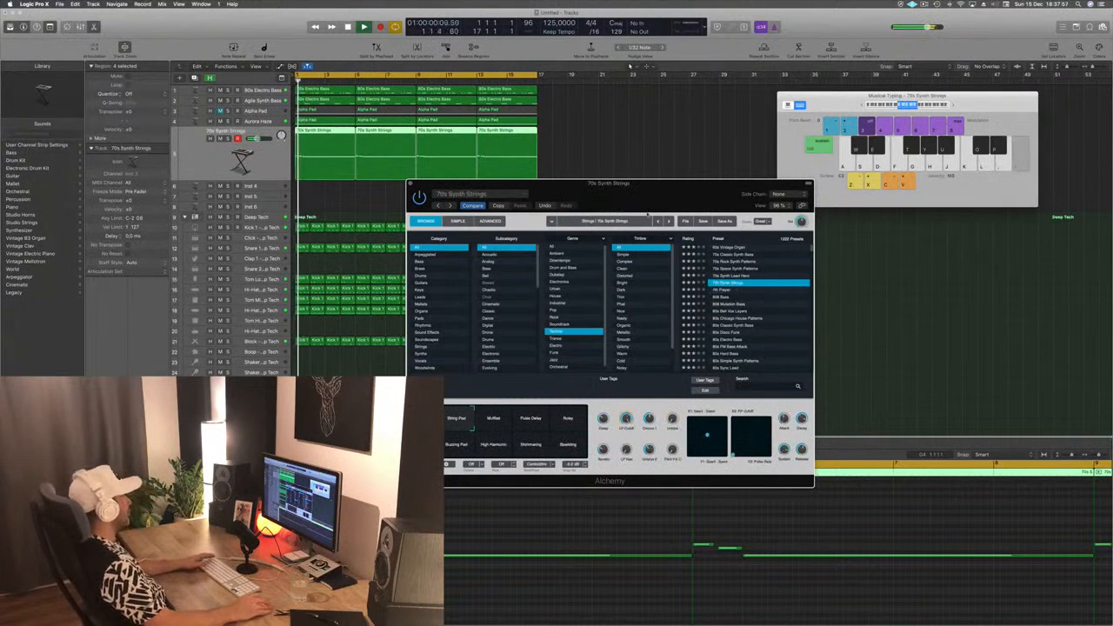
- Move the Alchemy window clear of the loop's regions and reselect the 70s Synth Strings track
left_click_drag(697, 183, 912, 119)
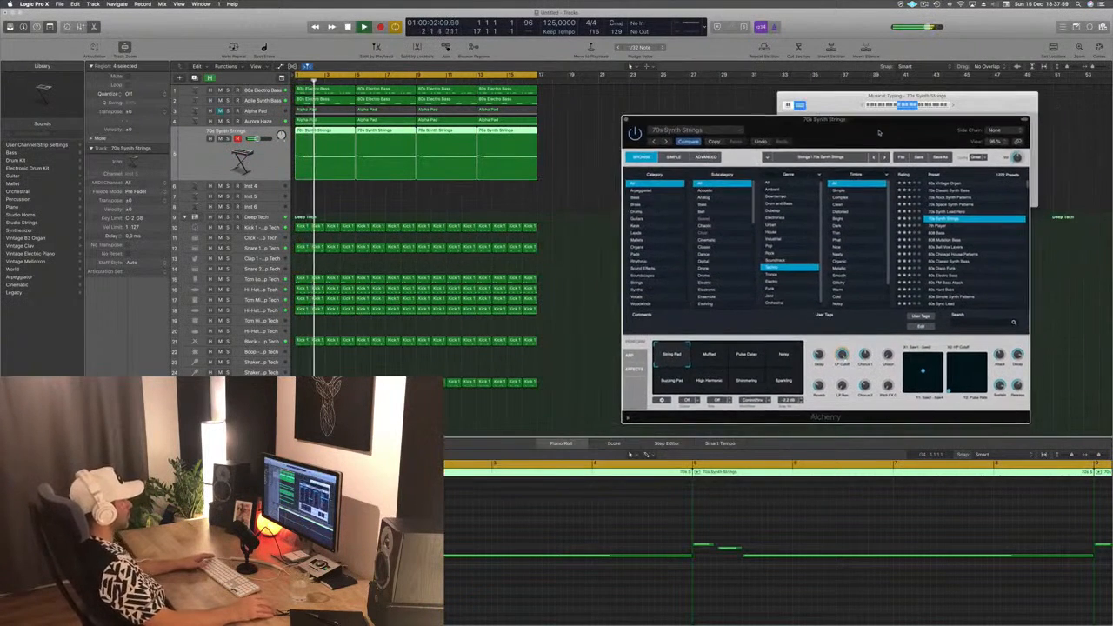
left_click(216, 159)
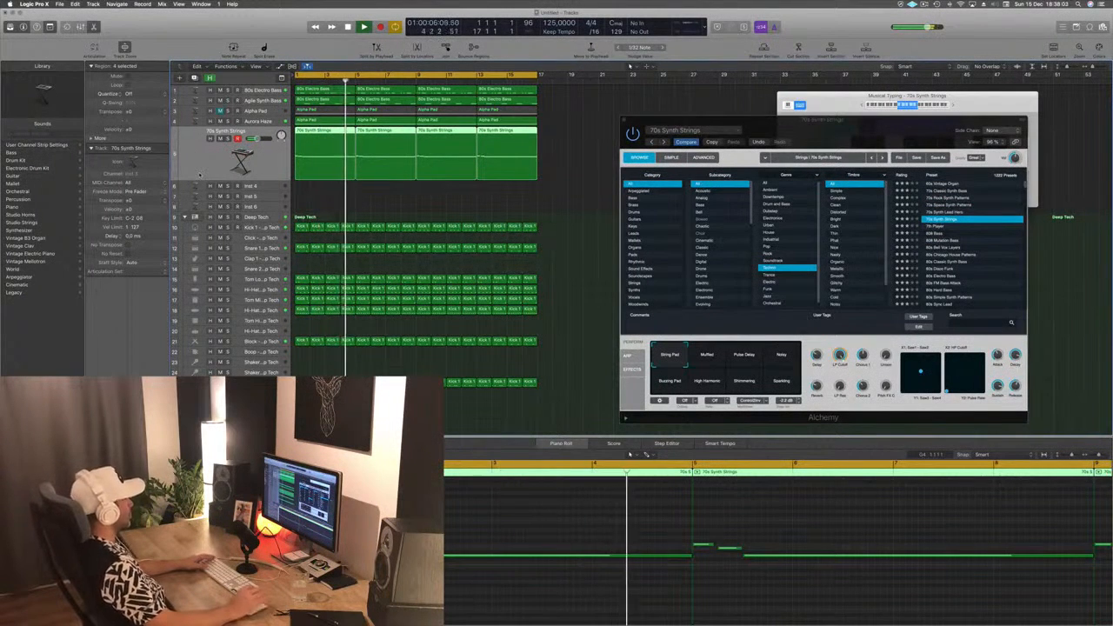
left_click(199, 186)
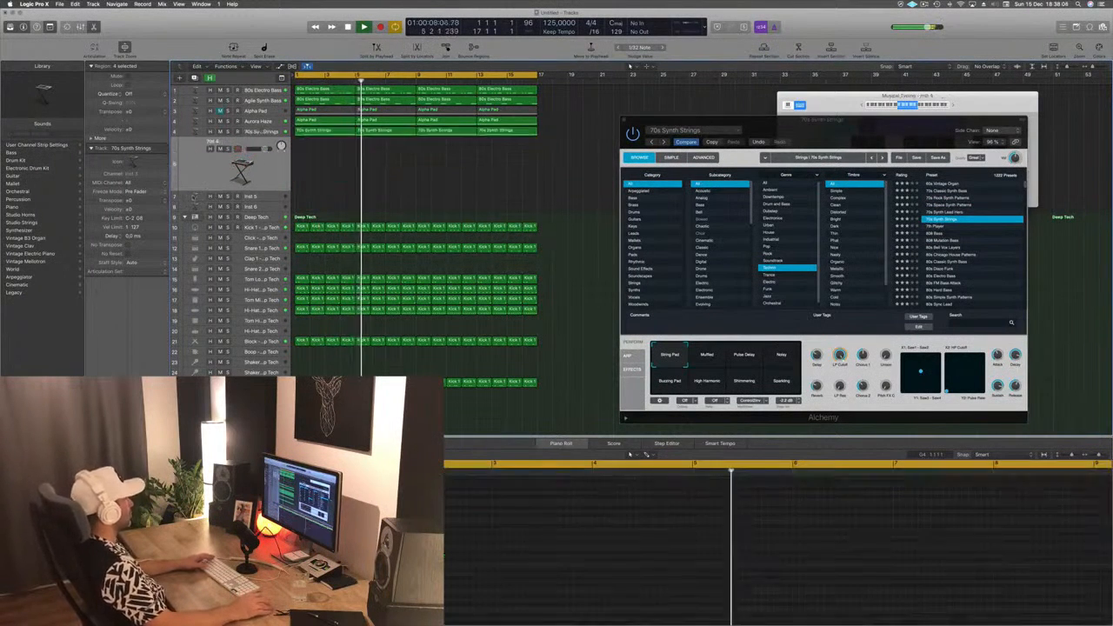
key("Up")
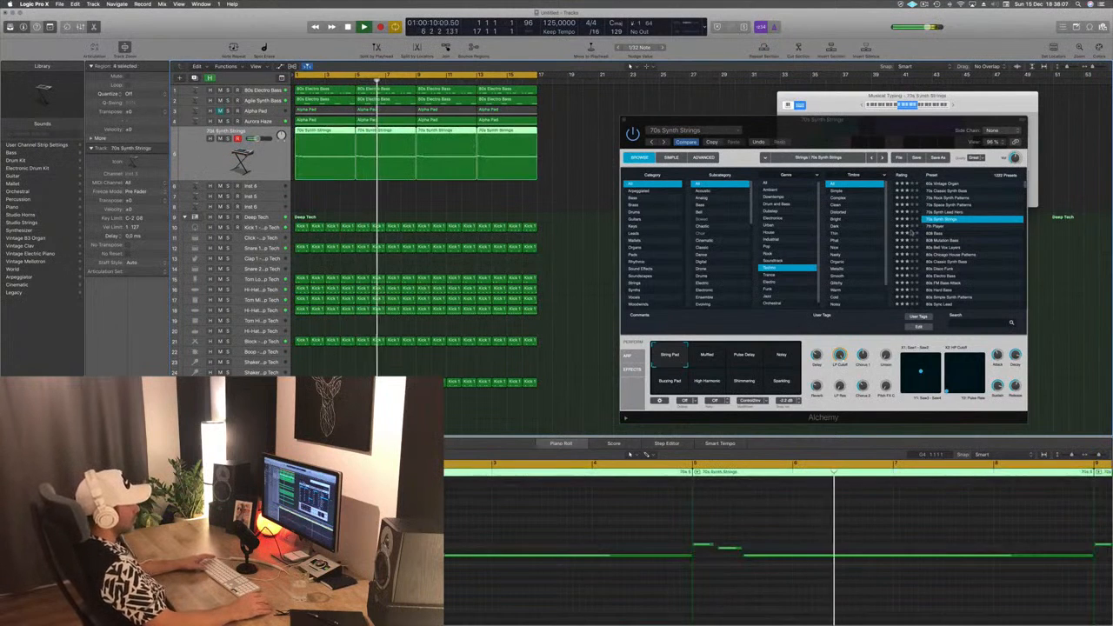
- Audition the Techno presets 80s Hard Bass, 80s Drama Keys, Abstract Electric Piano and Acid Trance Pattern on the strings melody
key("Return")
scroll(912, 233, "down", 3)
left_click(956, 260)
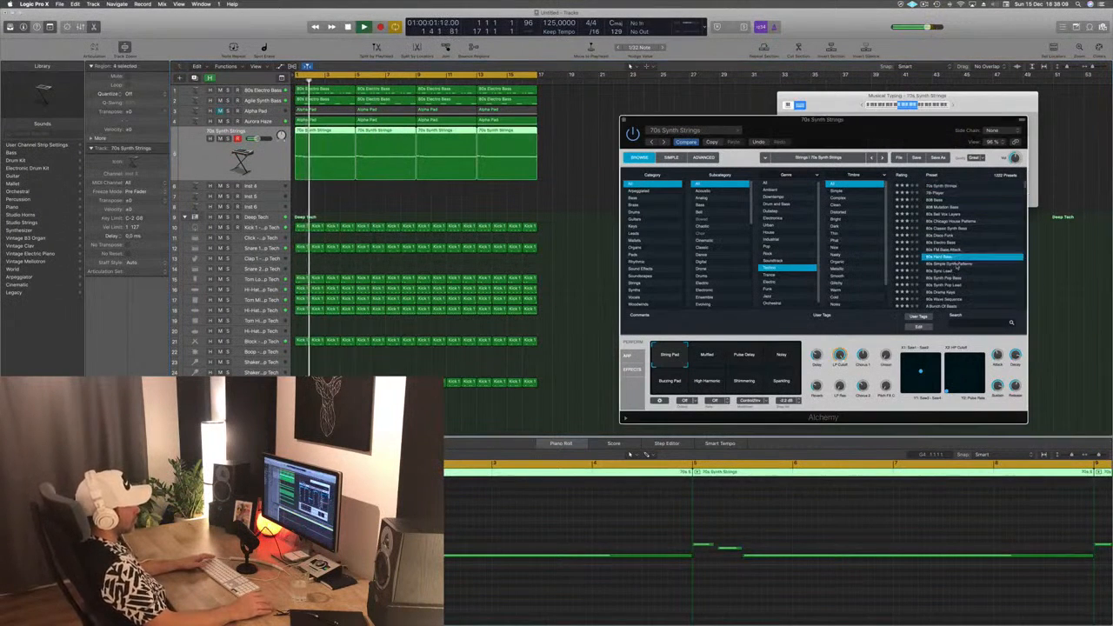
scroll(961, 261, "down", 2)
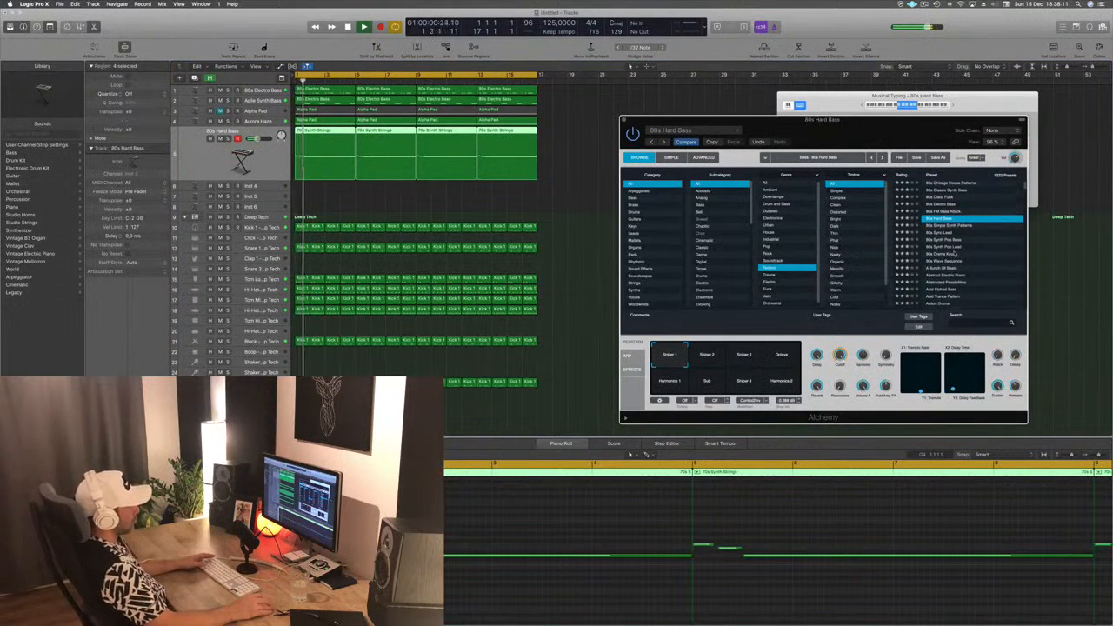
left_click(954, 254)
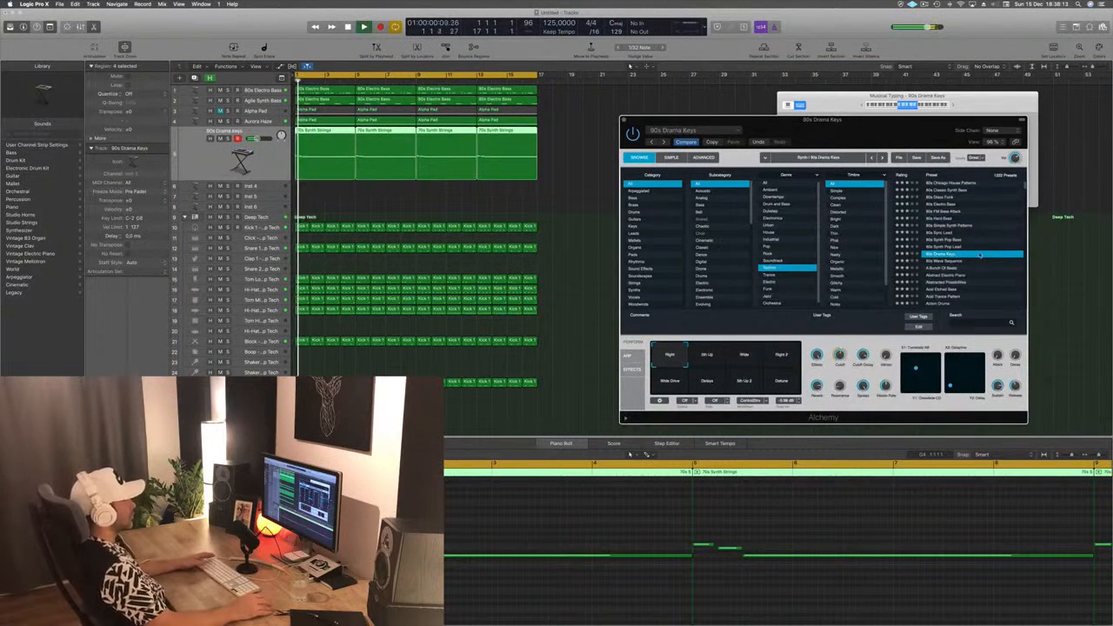
scroll(957, 253, "down", 2)
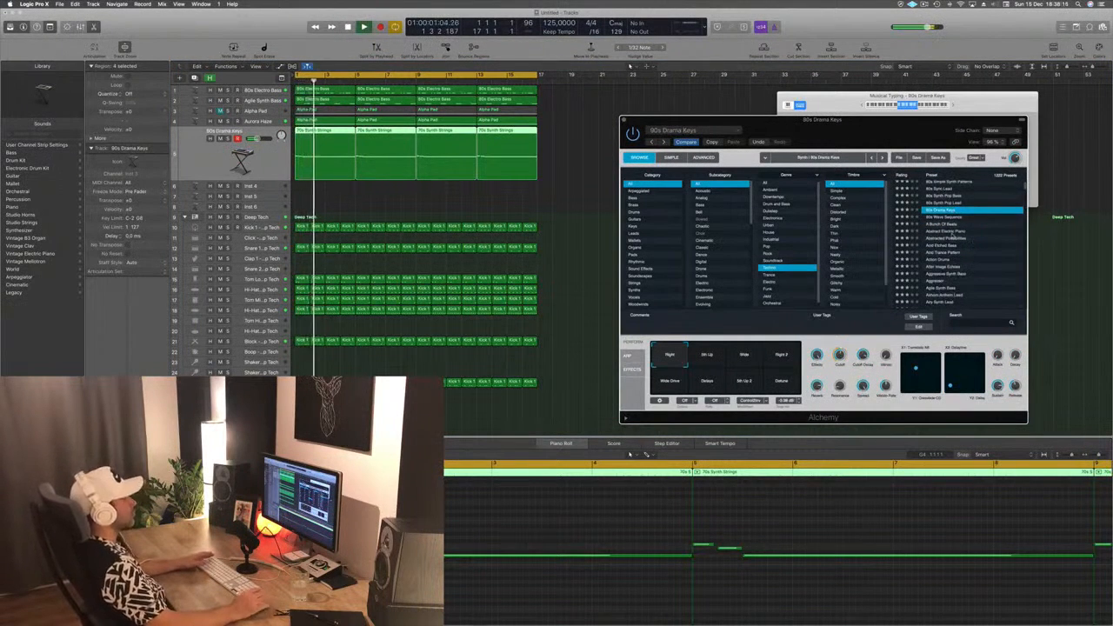
left_click(953, 232)
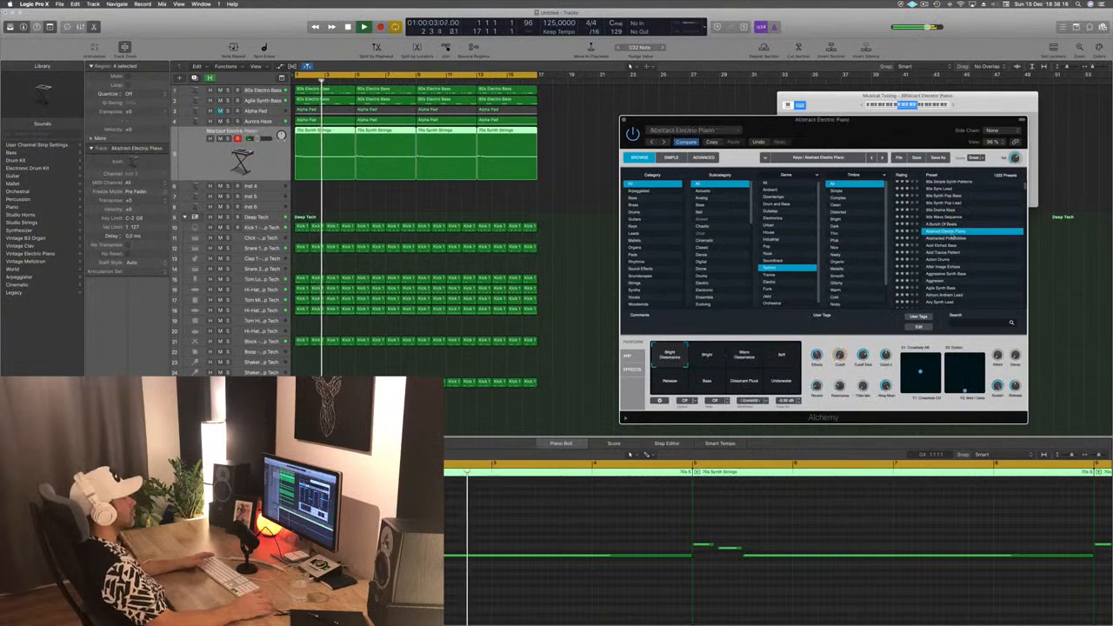
scroll(953, 232, "down", 2)
left_click(946, 211)
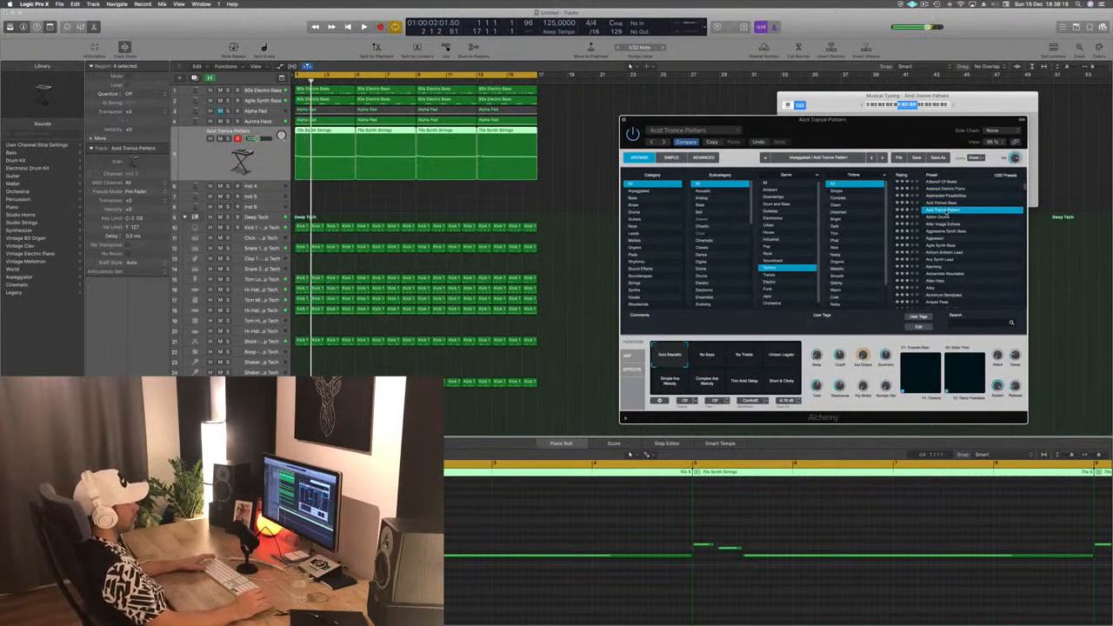
- Audition the Techno presets Aggressor, Alloy and Analog Bounce on the melody from the start of the loop
scroll(956, 217, "down", 2)
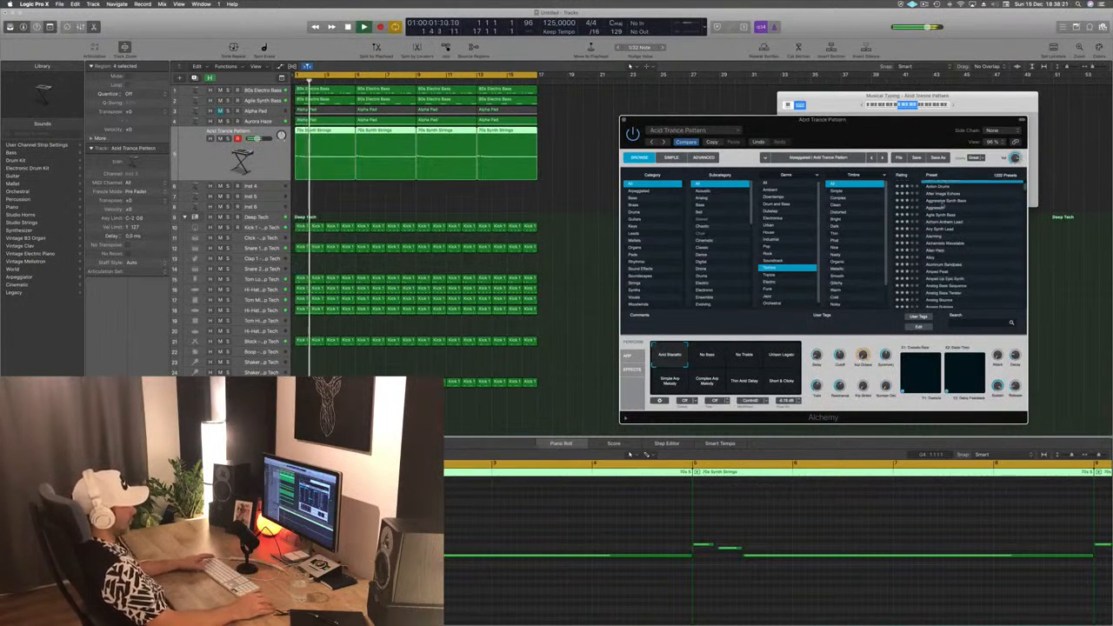
key("space")
left_click(937, 208)
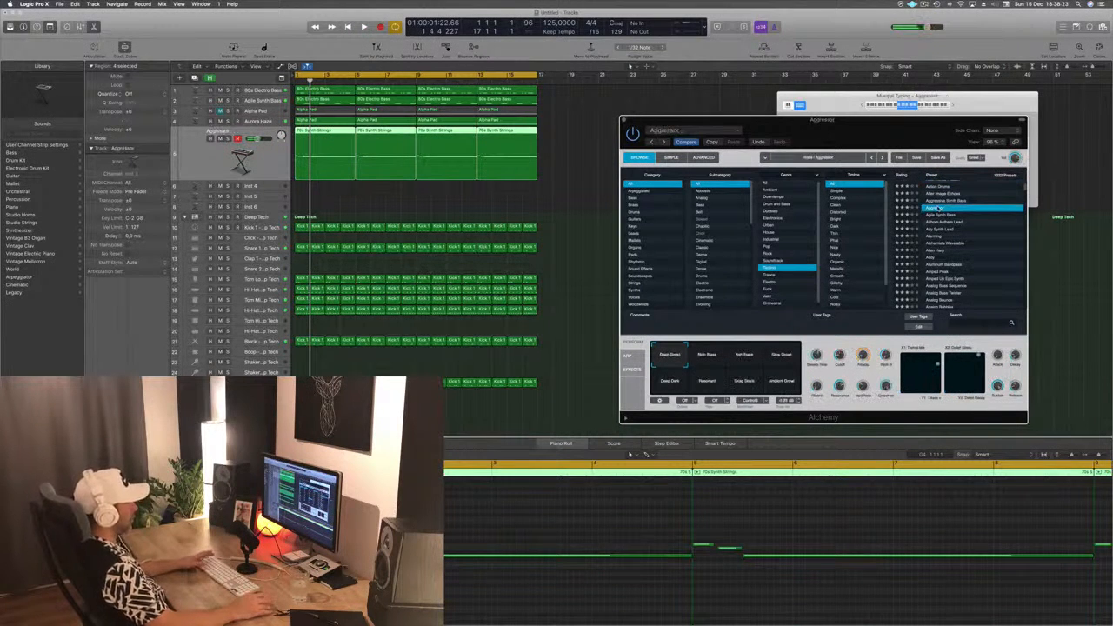
scroll(974, 235, "down", 2)
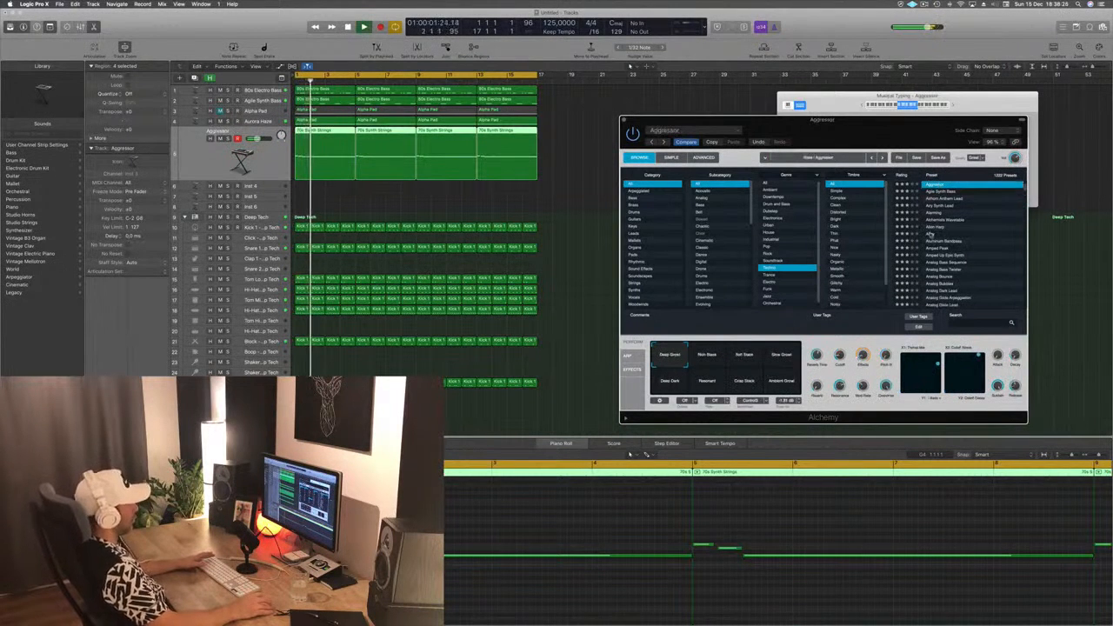
scroll(929, 232, "down", 1)
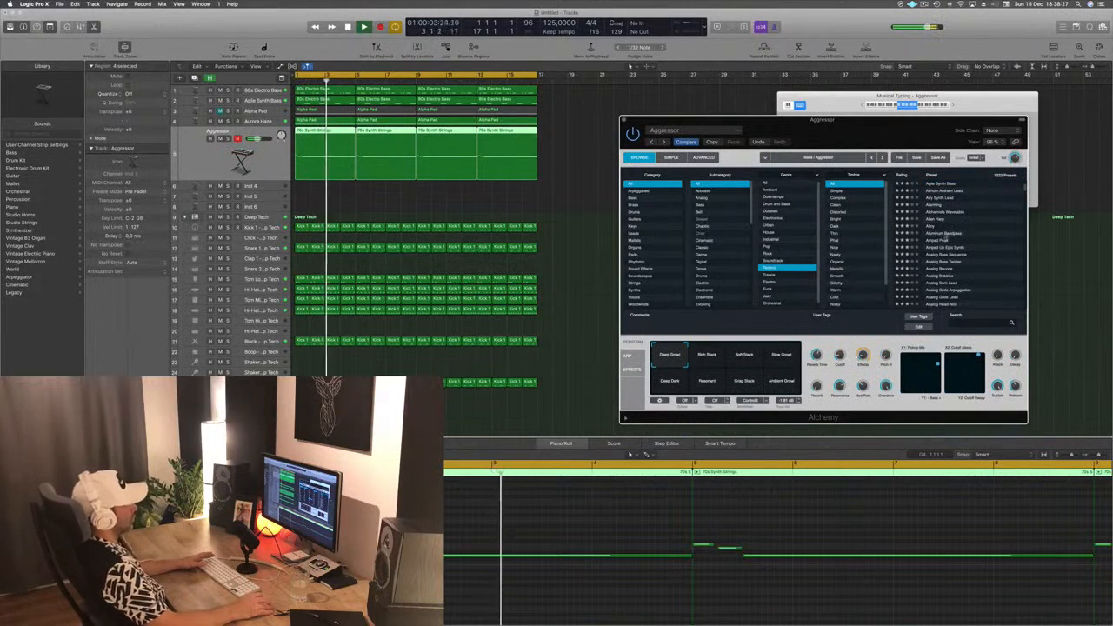
scroll(965, 233, "up", 1)
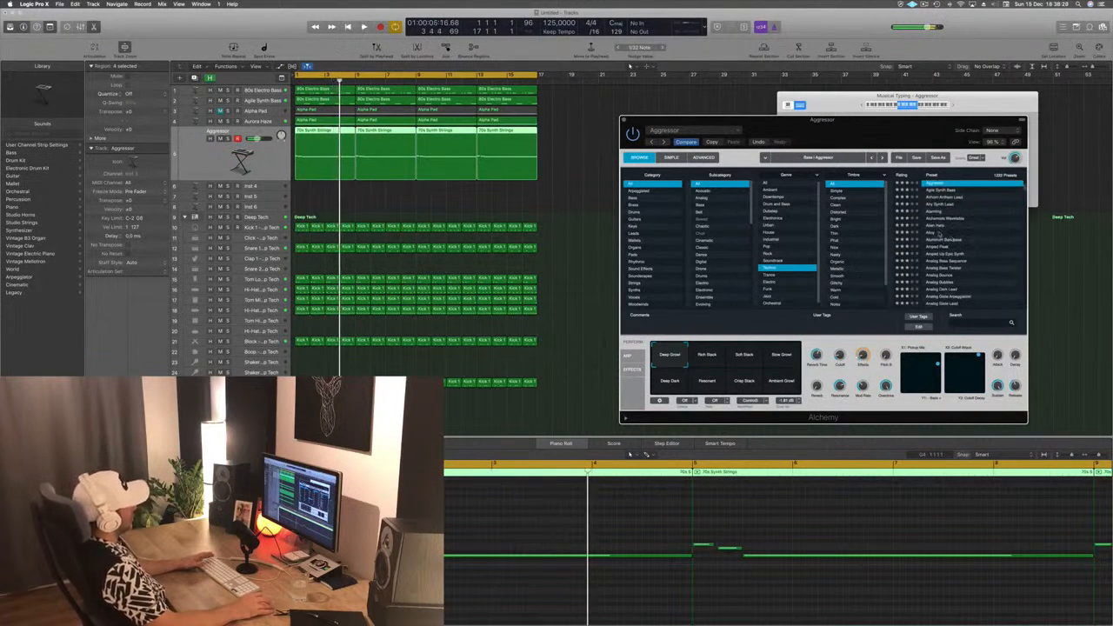
left_click(930, 233)
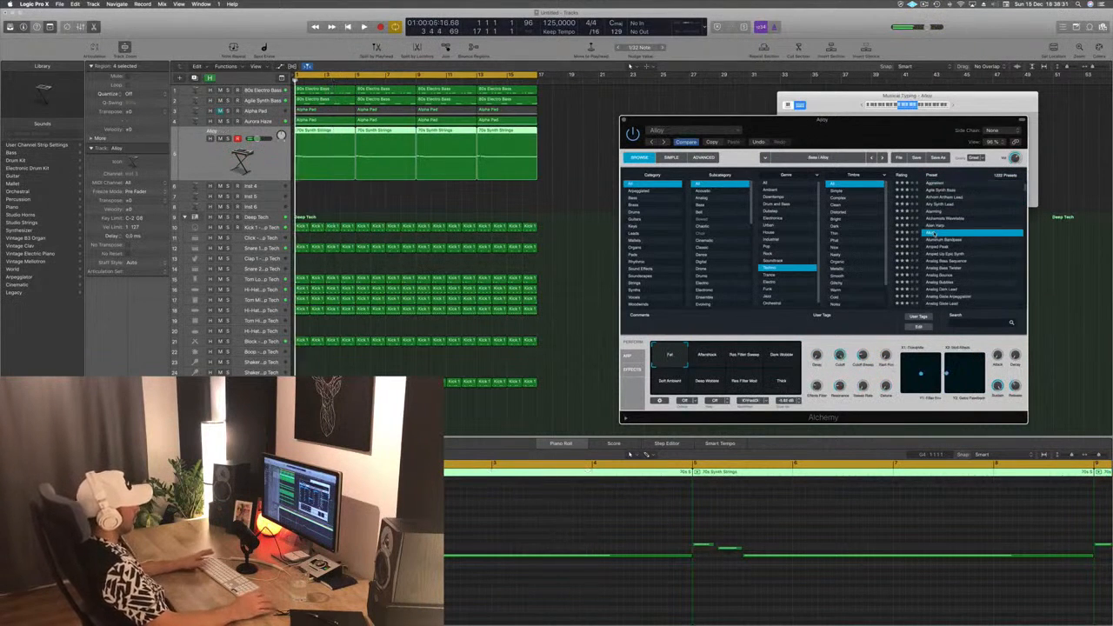
scroll(980, 251, "down", 4)
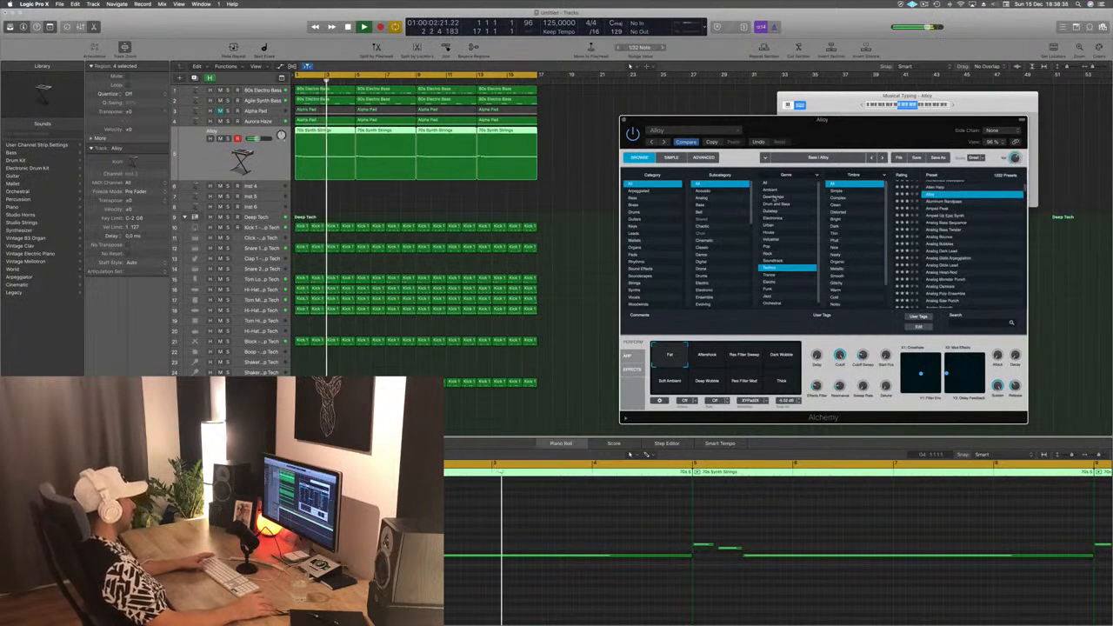
left_click(956, 237)
- Filter the Alchemy presets to Brass across all genres and audition 80s Pop Synth Brass, Brassy Analog Sweep and Brassy and Funky
left_click(633, 205)
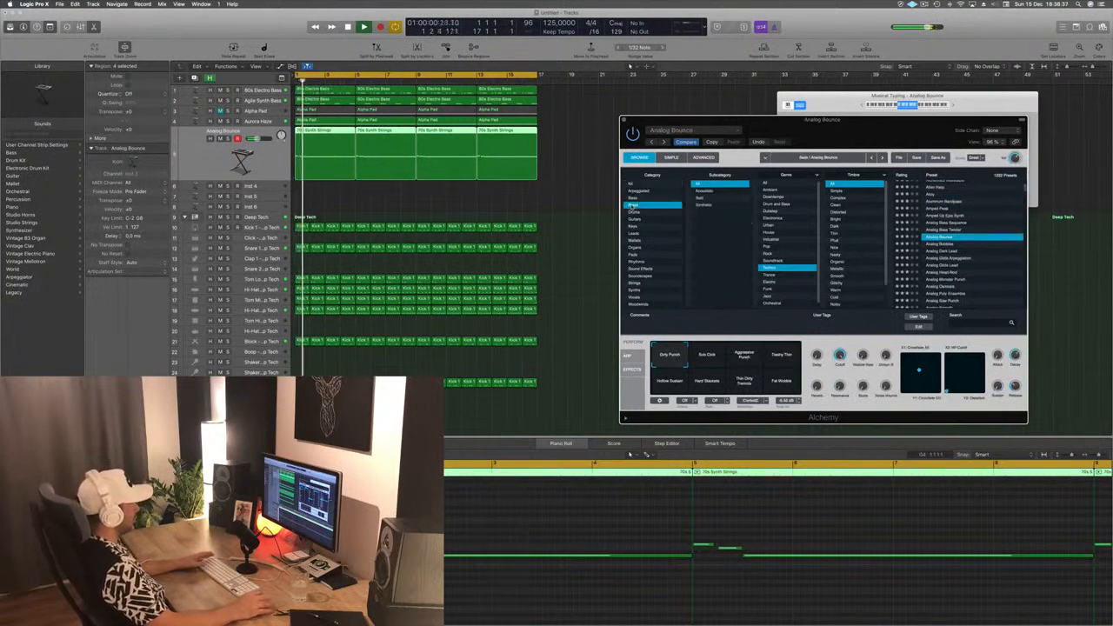
left_click(768, 184)
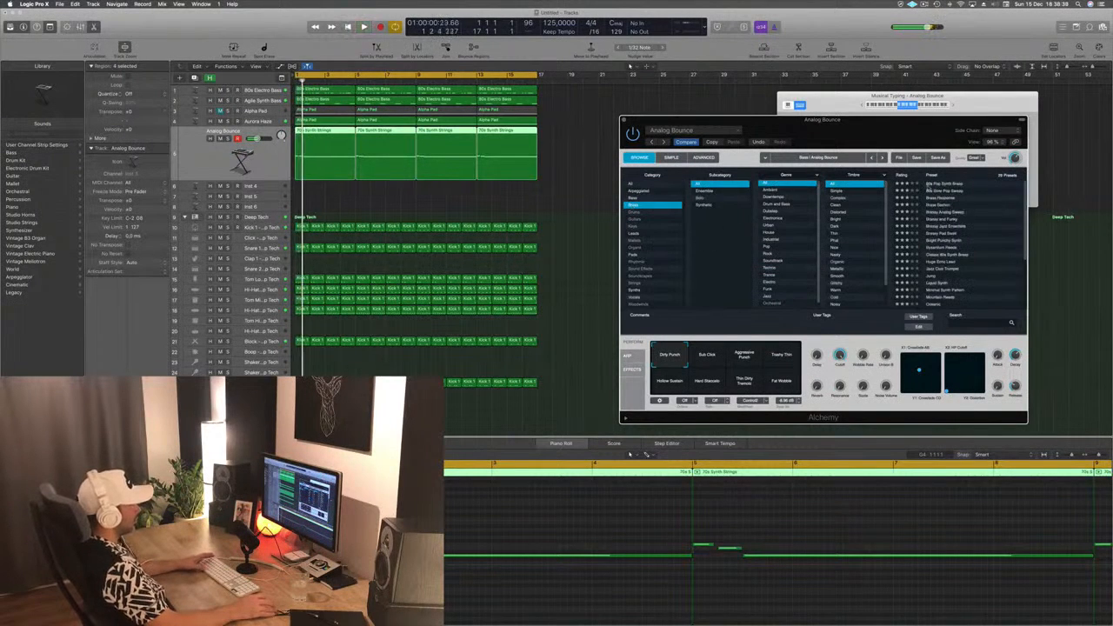
left_click(953, 185)
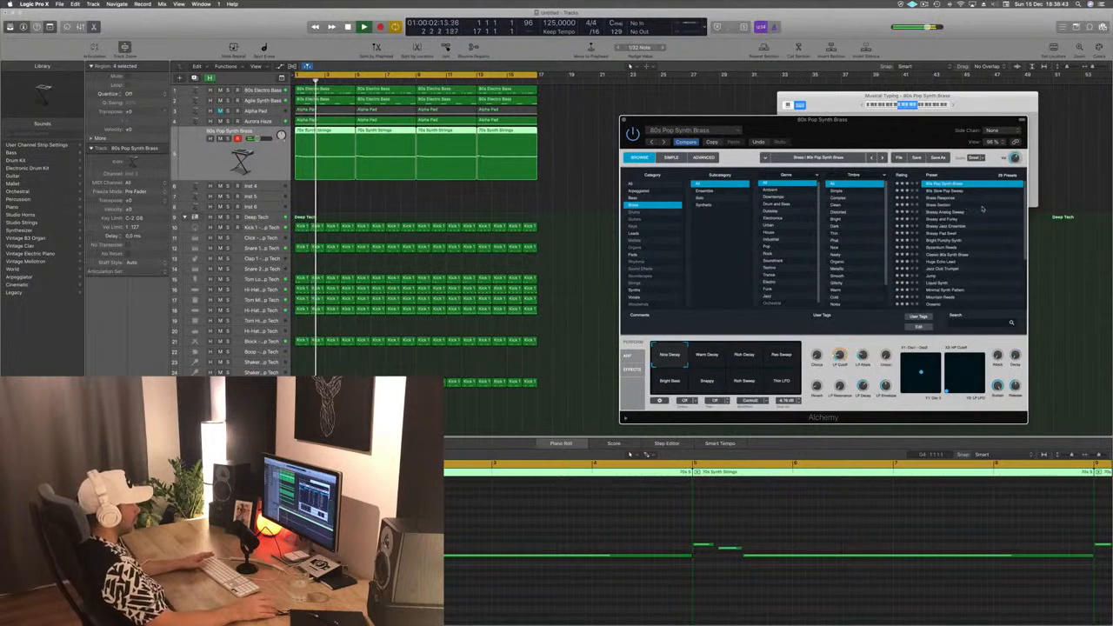
left_click(949, 212)
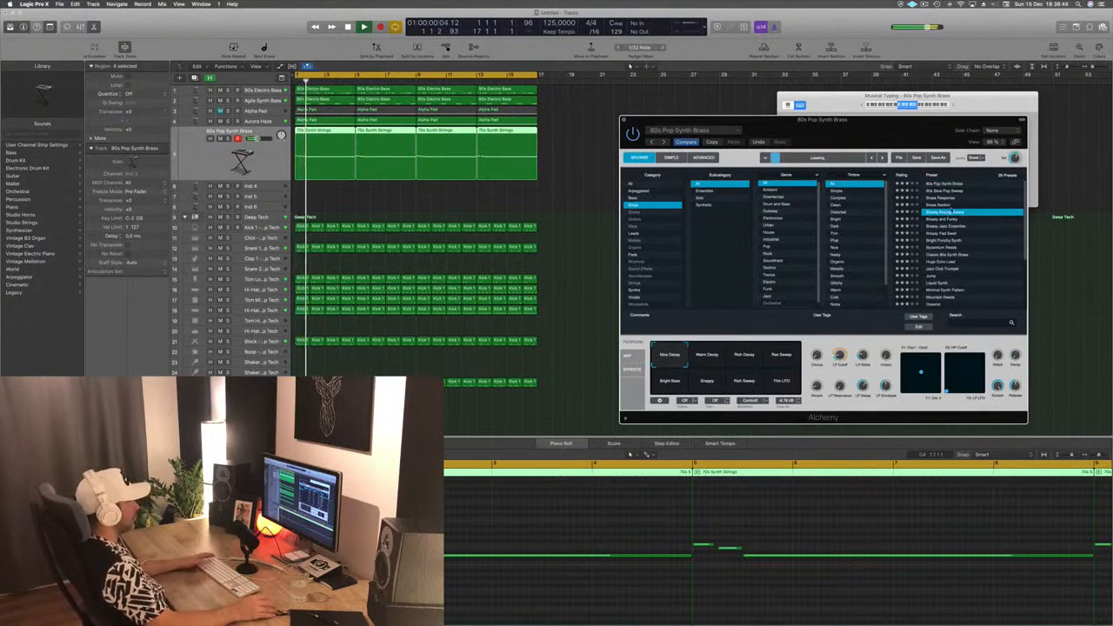
left_click(953, 219)
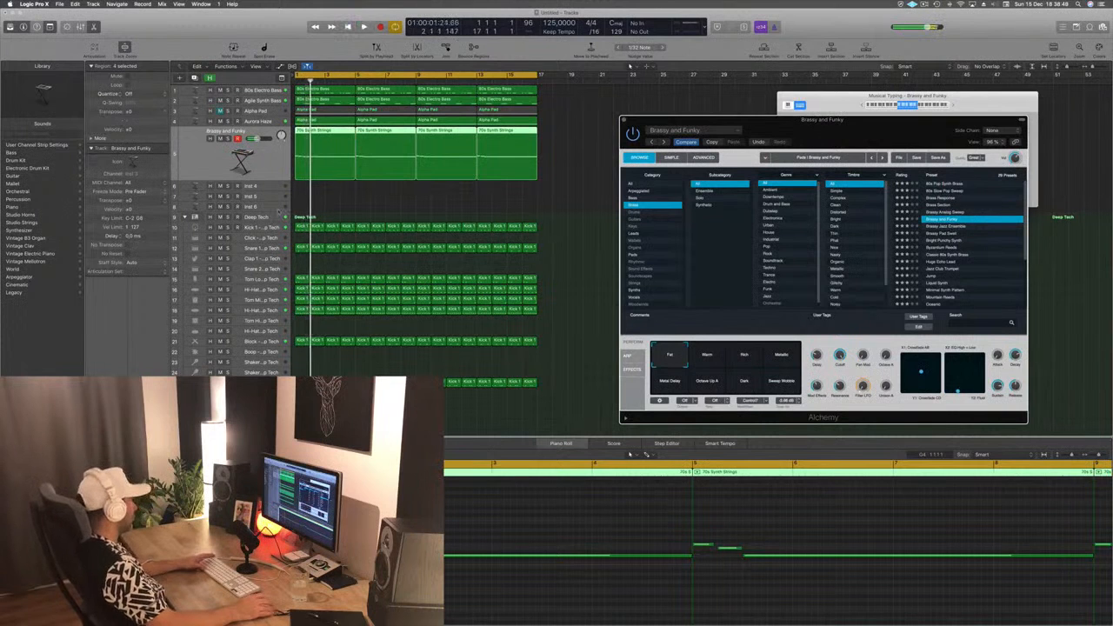
- Audition the Brass presets Brassy Pad Swell, Bright Punchy Synth, Byzantium Reeds and Classic 80s Synth Brass on the strings melody
left_click(623, 120)
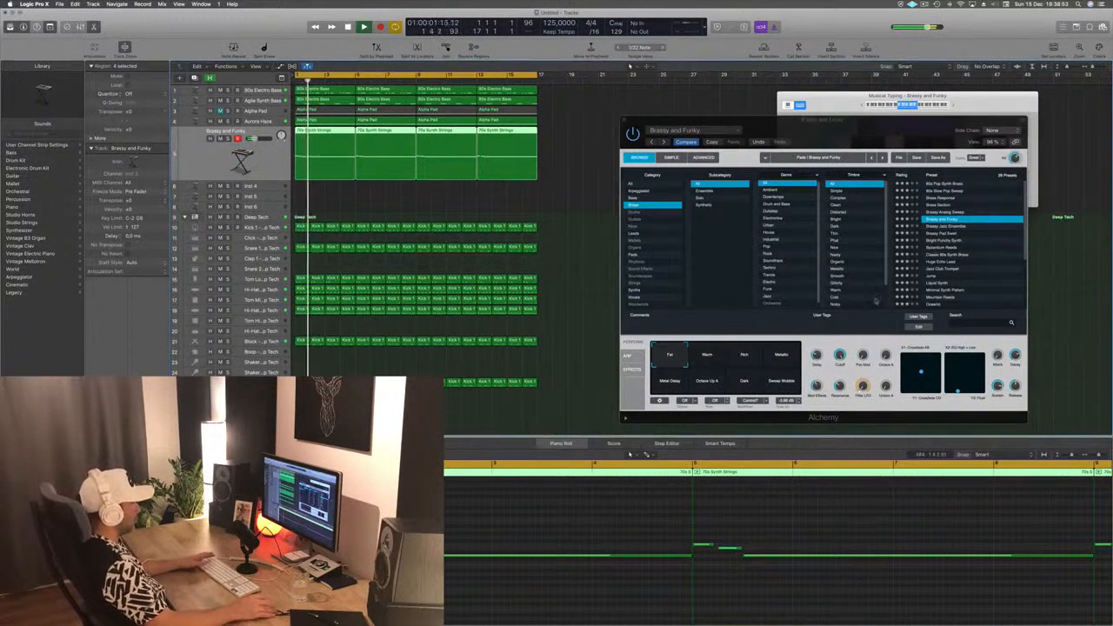
left_click(928, 234)
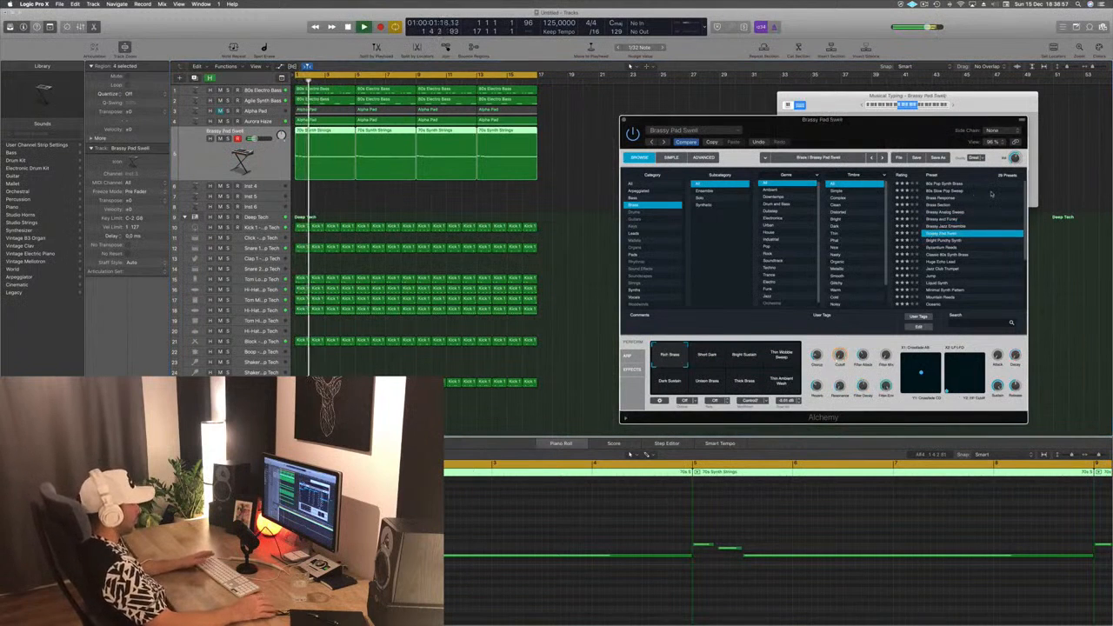
left_click(938, 240)
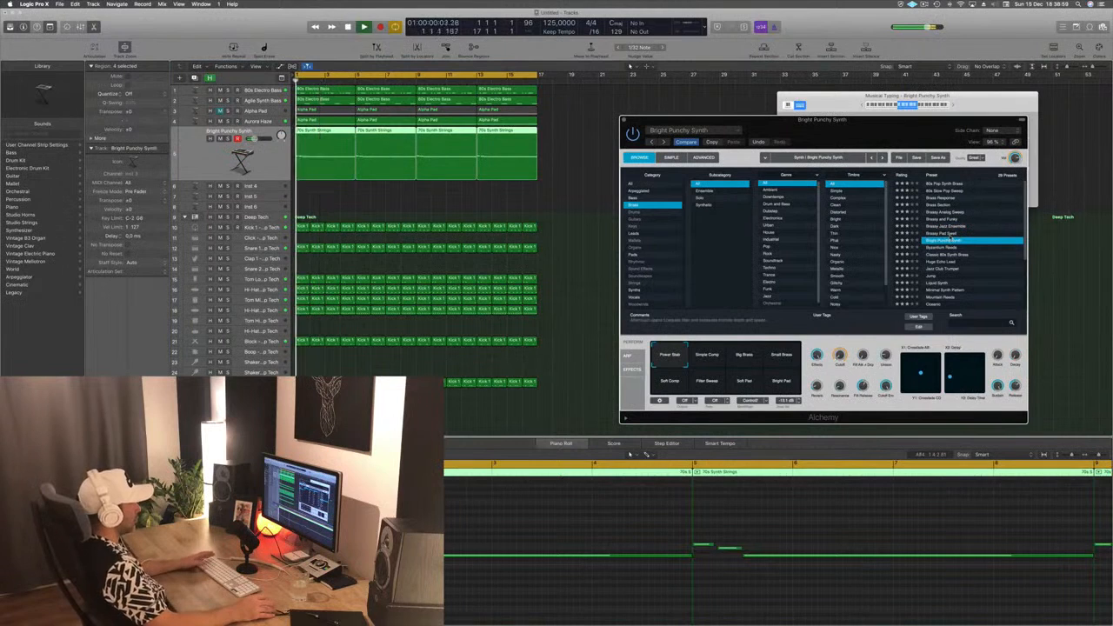
left_click(937, 248)
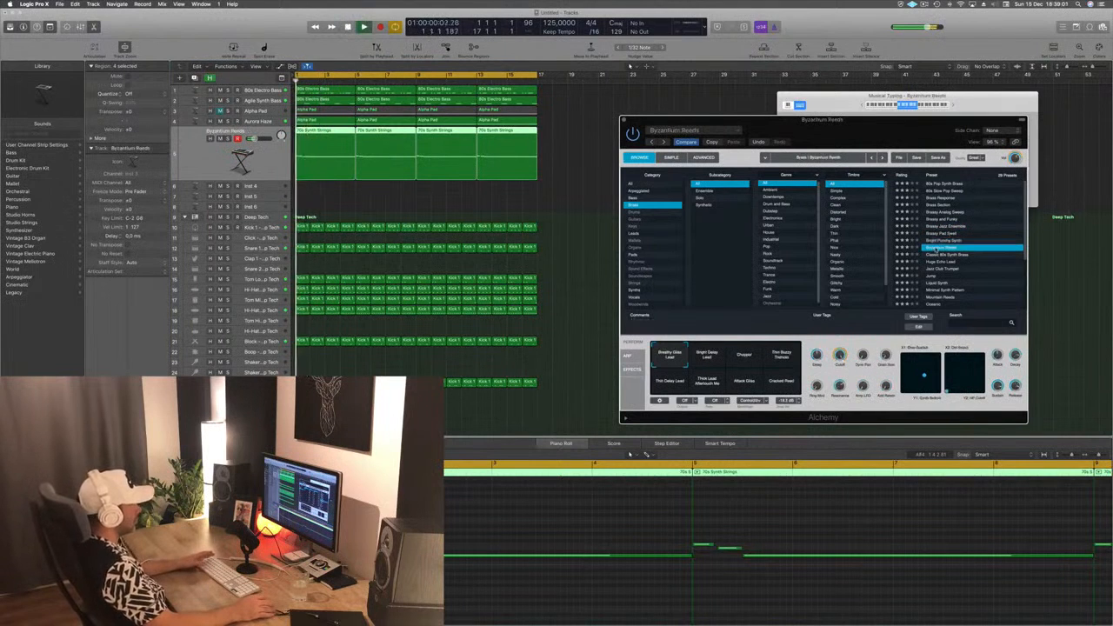
left_click(952, 254)
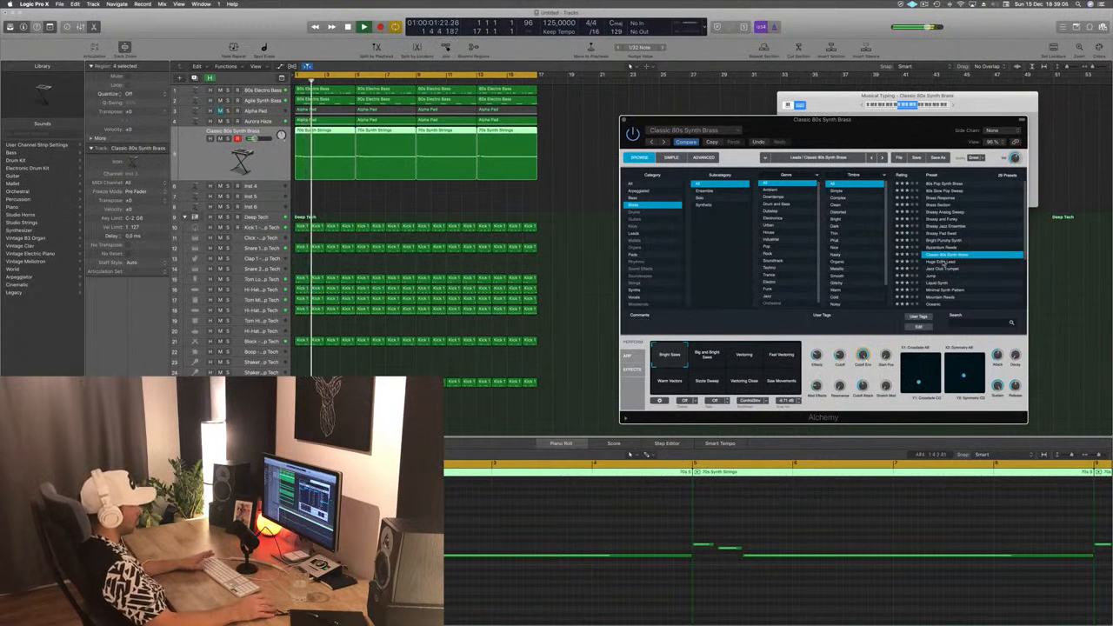
- Audition Huge Echo Lead, Jazz Club Trumpet, Liquid Synth and Minimal Synth Pattern on the melody
left_click(939, 261)
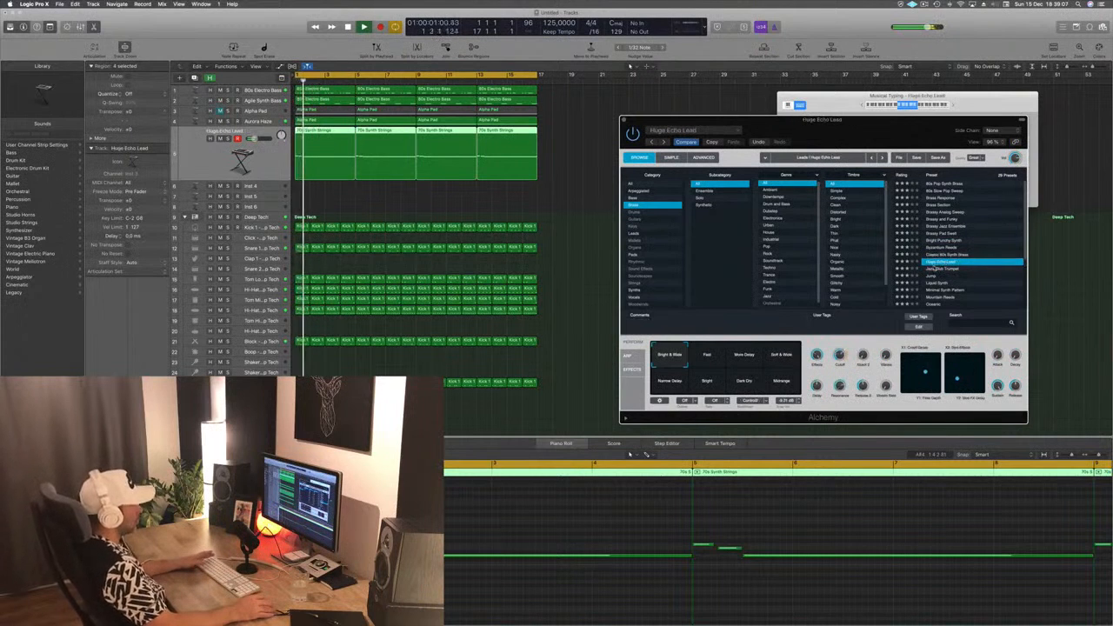
left_click(935, 269)
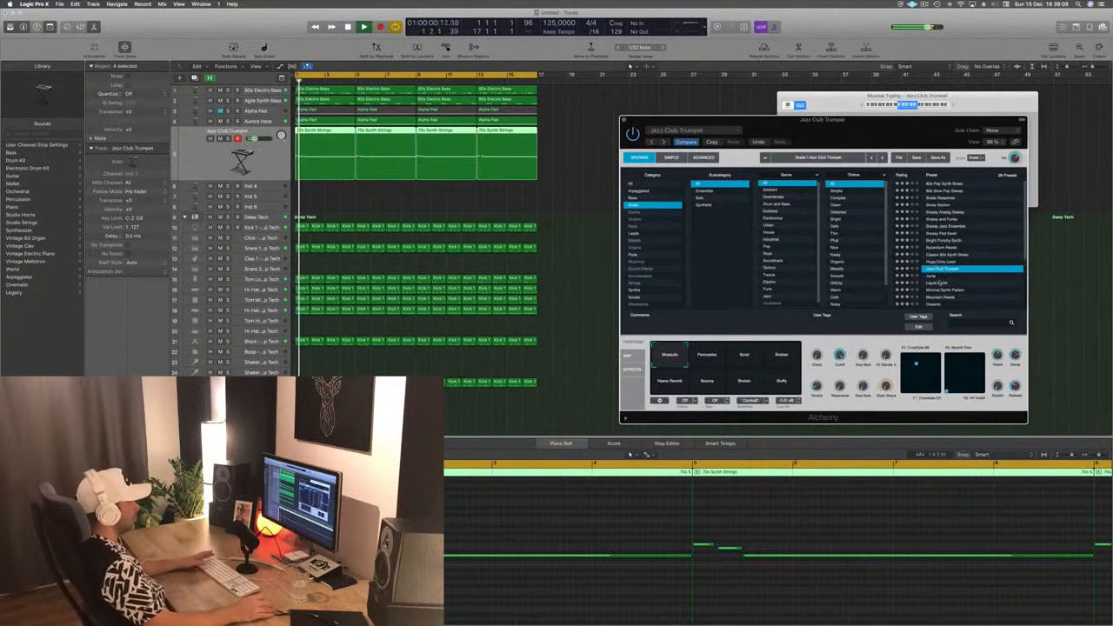
left_click(937, 283)
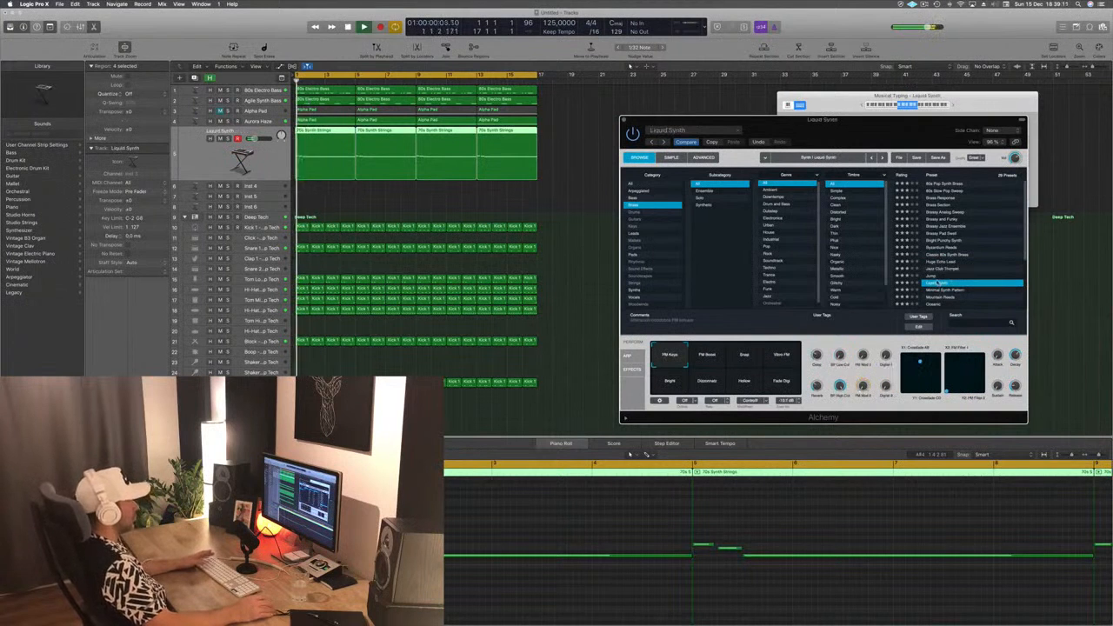
scroll(938, 283, "down", 5)
left_click(940, 216)
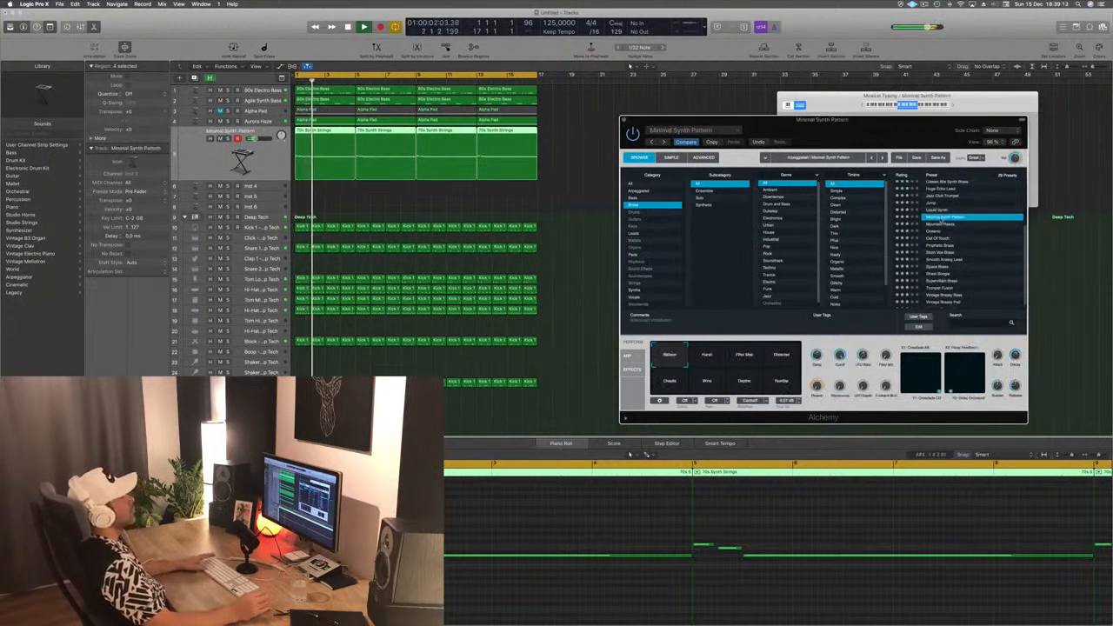
- Audition the Oceanic, Prophetic Brass and Smooth Analog Lead presets from the start of the loop
left_click(945, 231)
key("space")
scroll(966, 249, "down", 1)
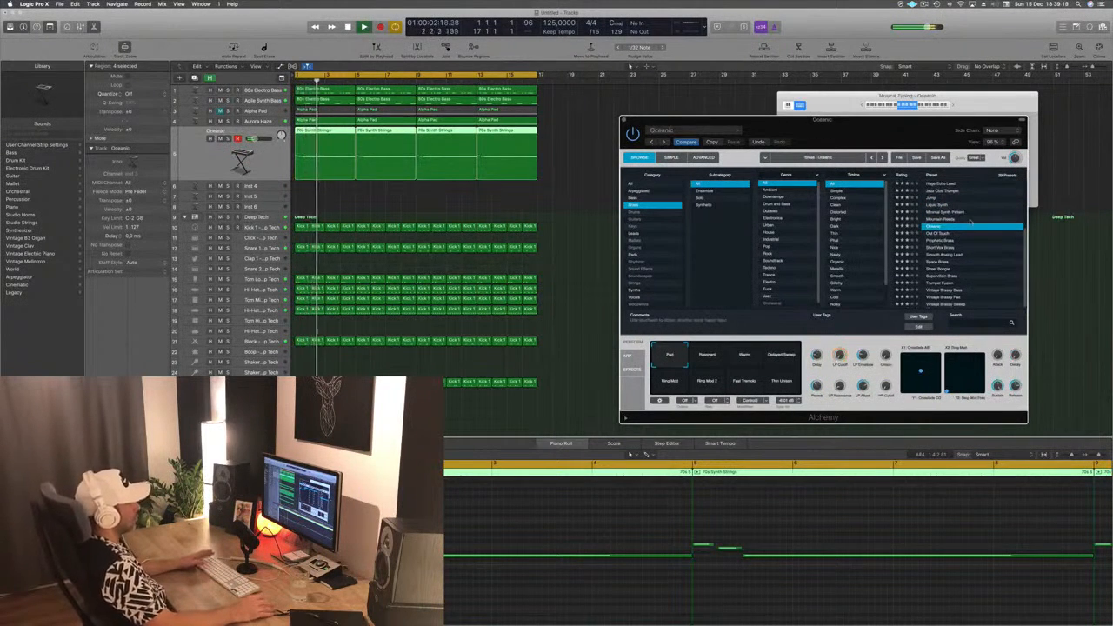
left_click(939, 241)
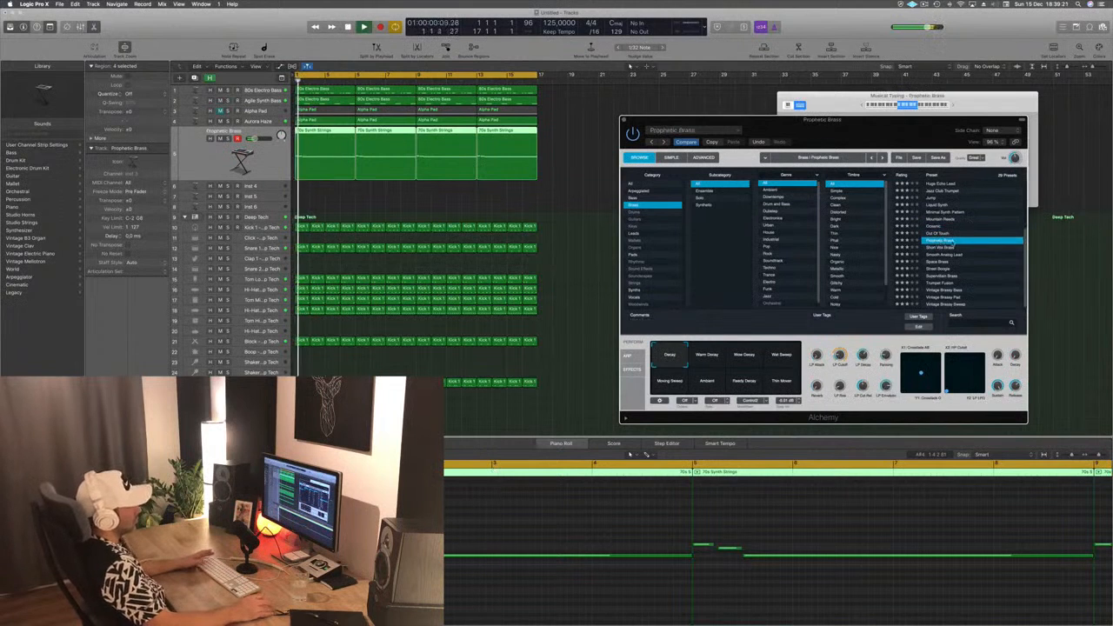
left_click(937, 254)
key("space")
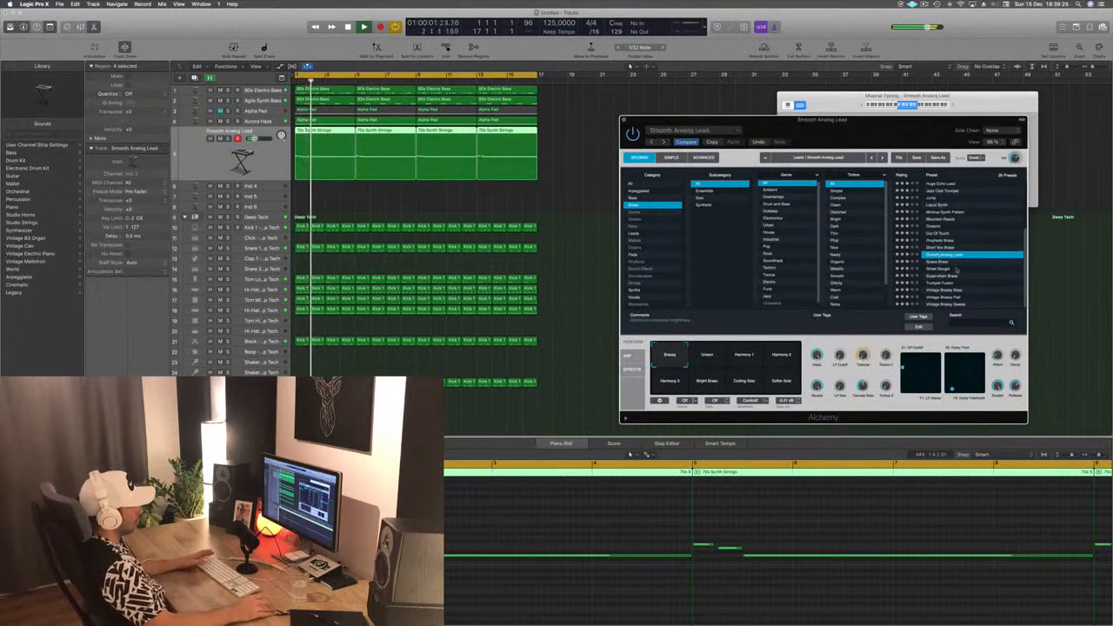
- Audition Space Brass with the loop and load the Street Boogie preset for the melody
left_click(943, 262)
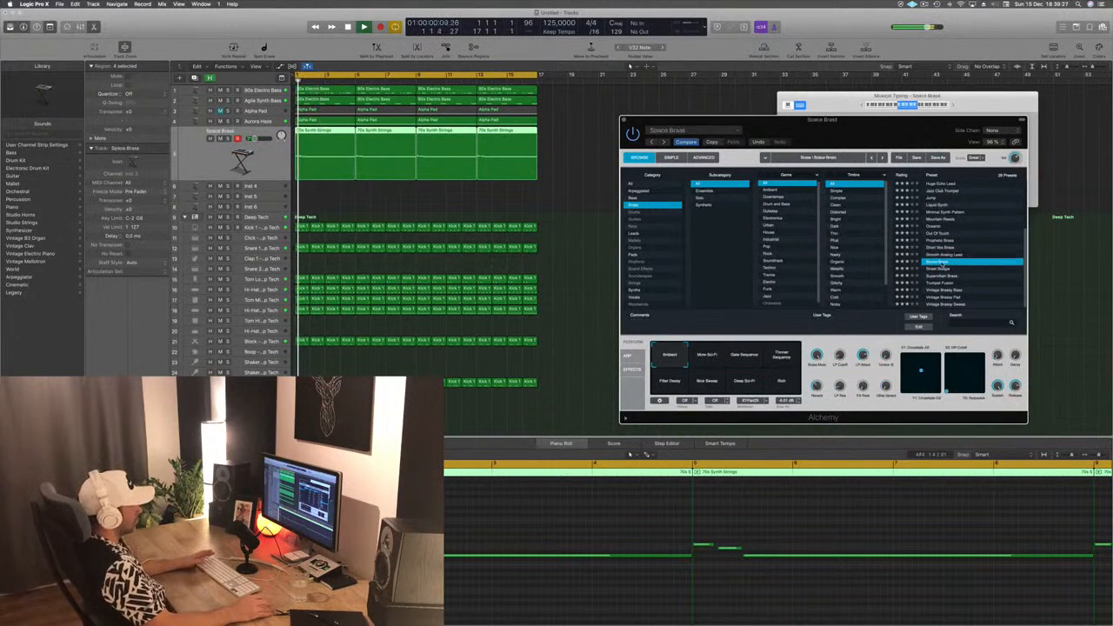
scroll(980, 270, "up", 5)
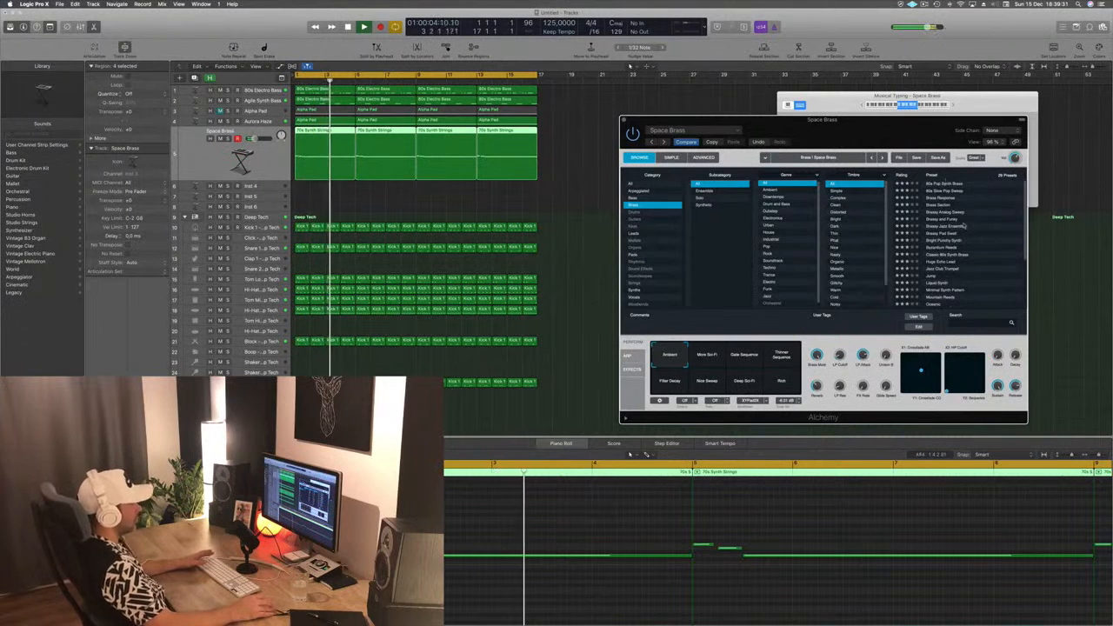
scroll(965, 226, "down", 4)
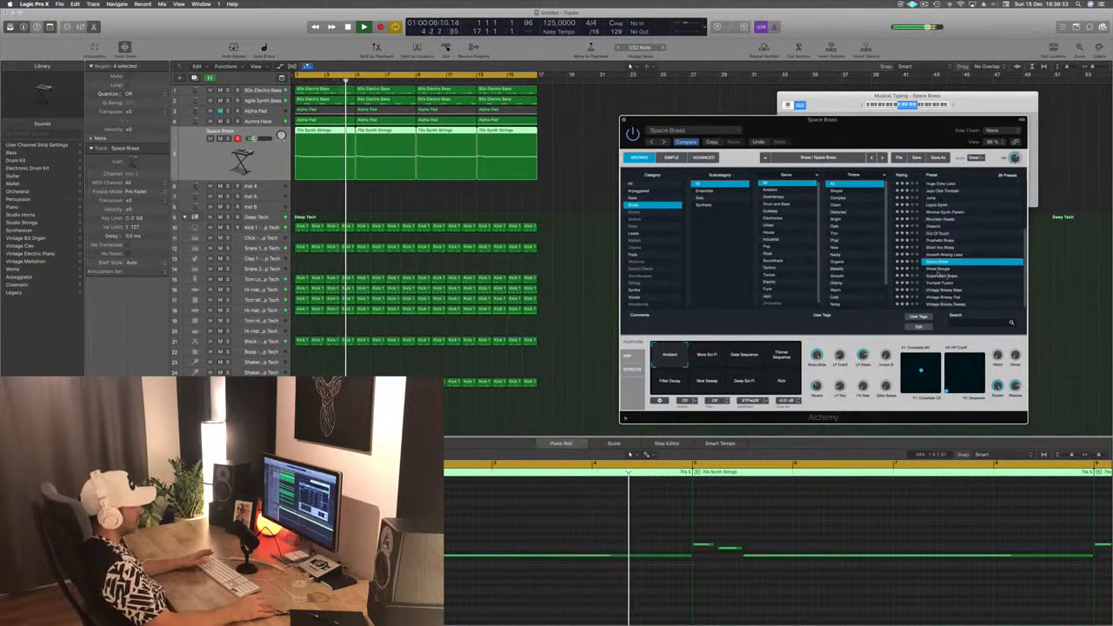
left_click(939, 268)
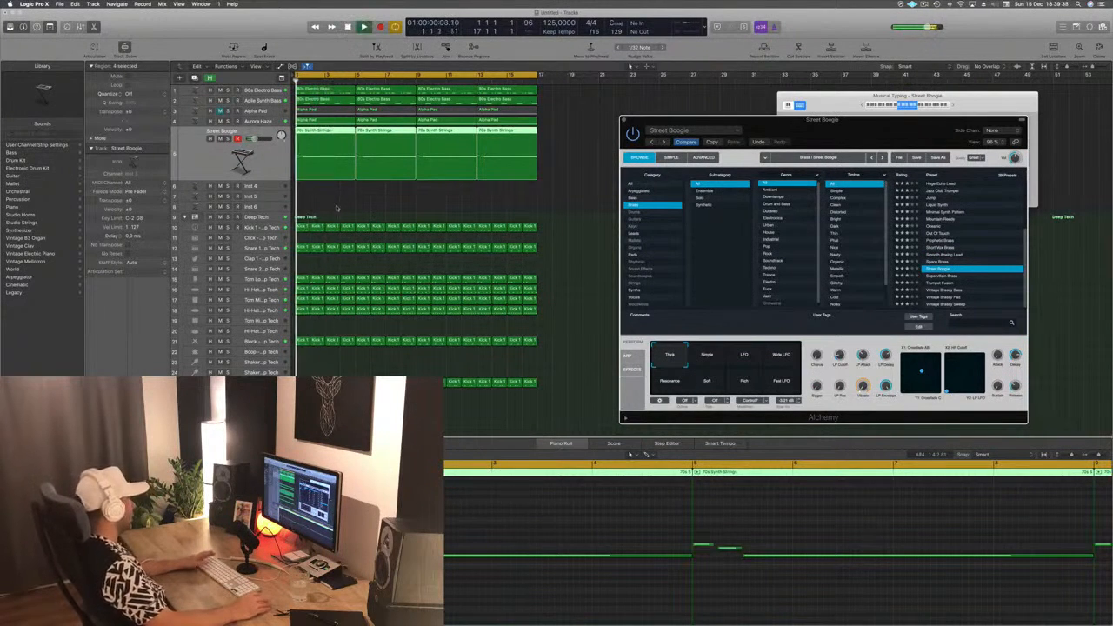
- Duplicate the Street Boogie track with its settings and copy the four 70s Synth Strings regions onto the new track
key("space")
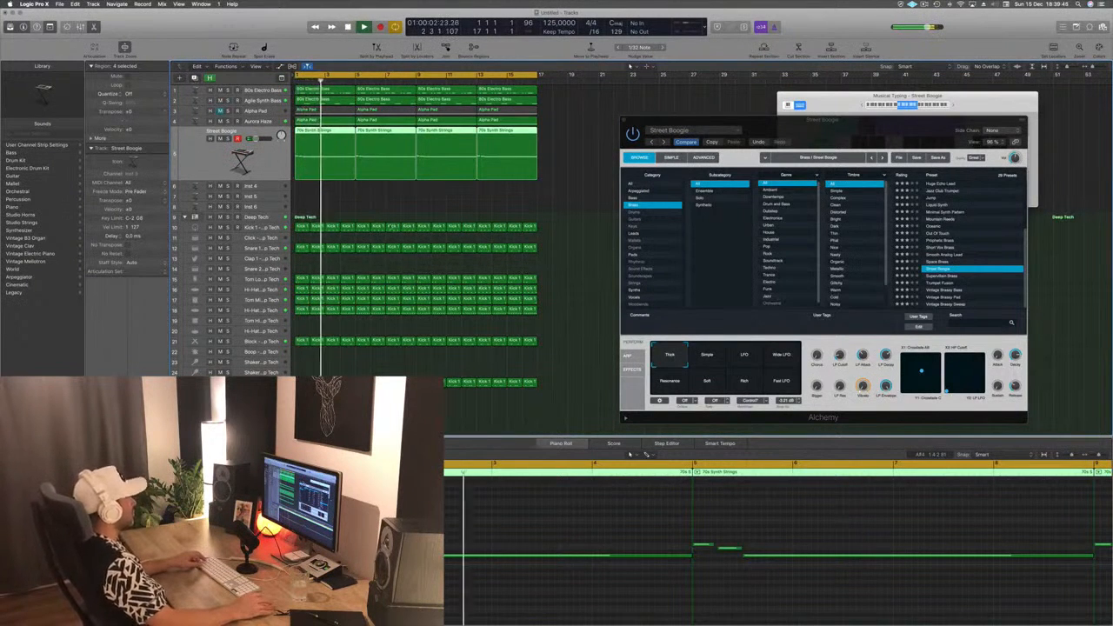
key("super+d")
left_click_drag(571, 137, 318, 178)
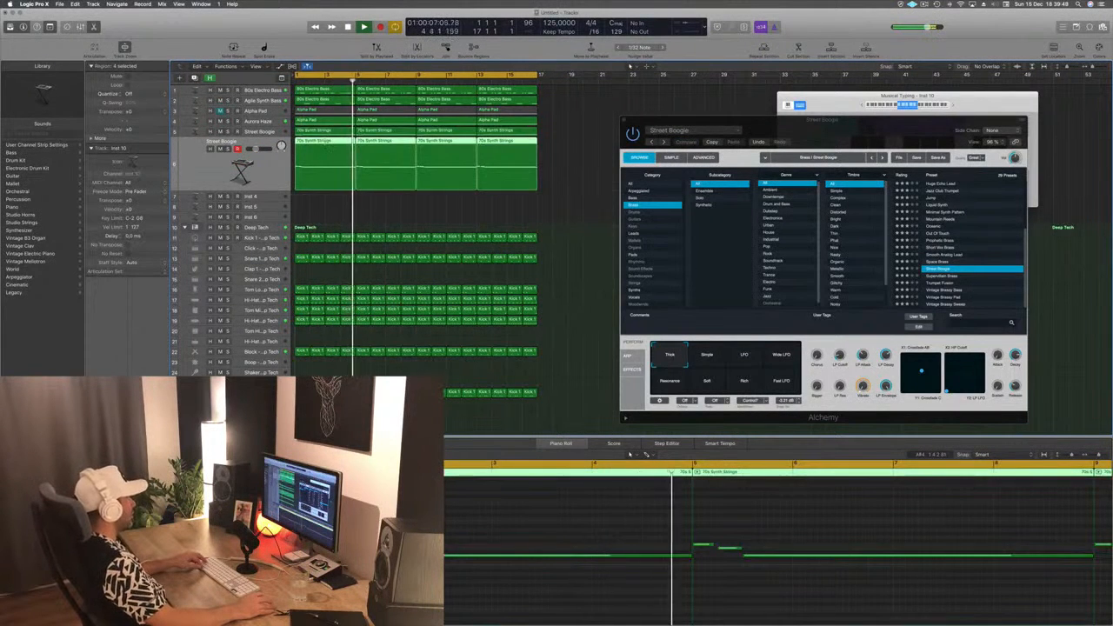
- Split the first copied region at bar 3 including its notes, keep only that two-bar piece and move it to bar 3
key("super+t")
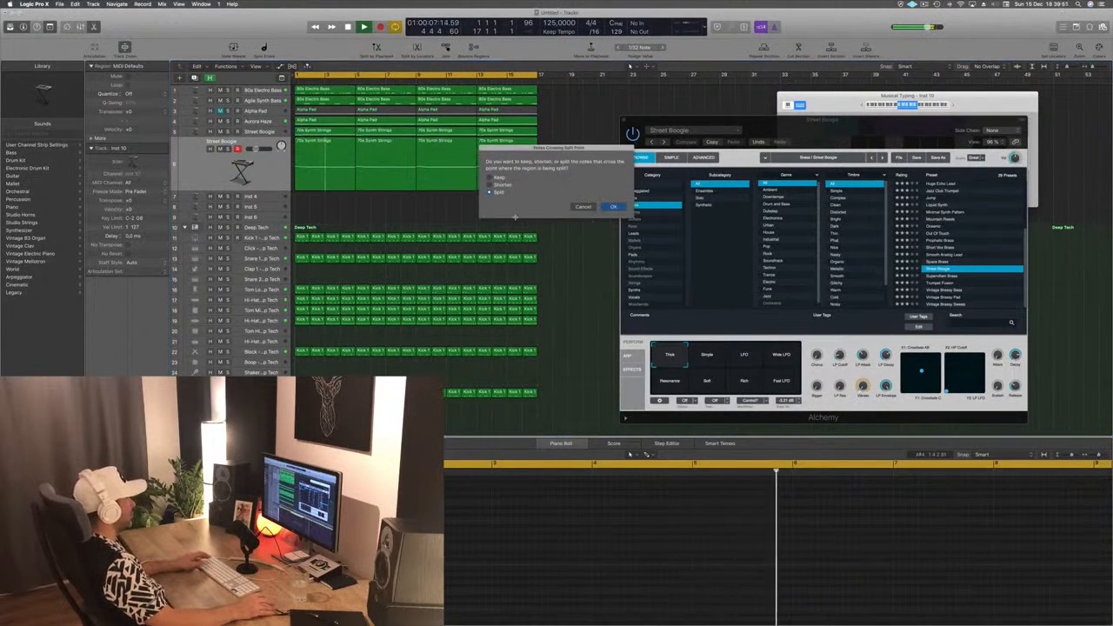
left_click(613, 207)
key("Delete")
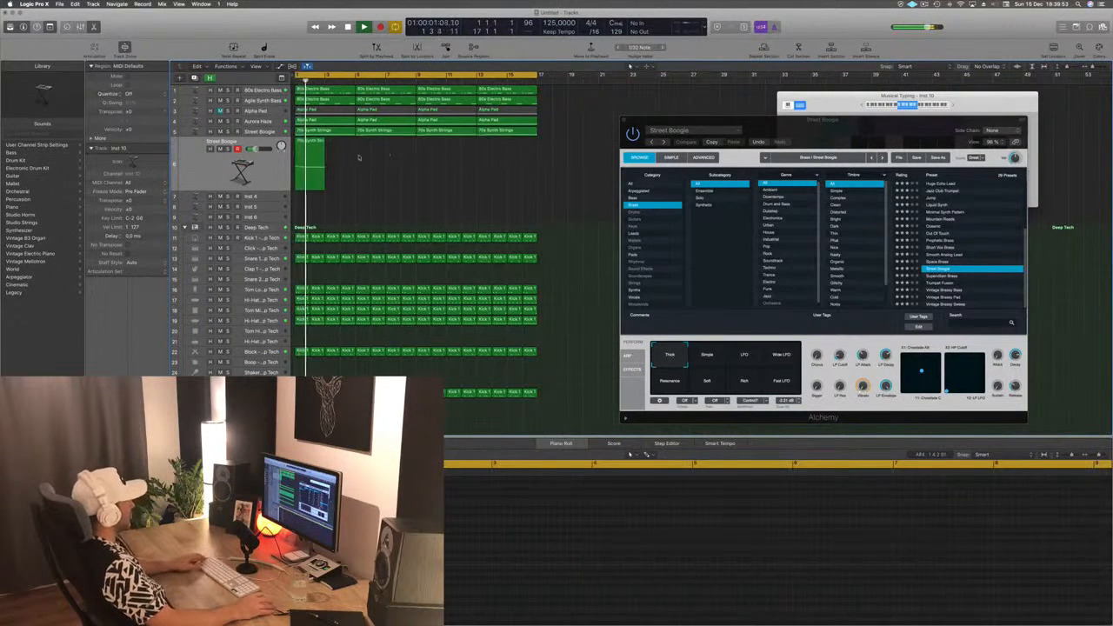
left_click_drag(310, 151, 340, 150)
- Change the pitches of the three notes in the two-bar region into a rising line and play it with the loop
left_click(514, 548)
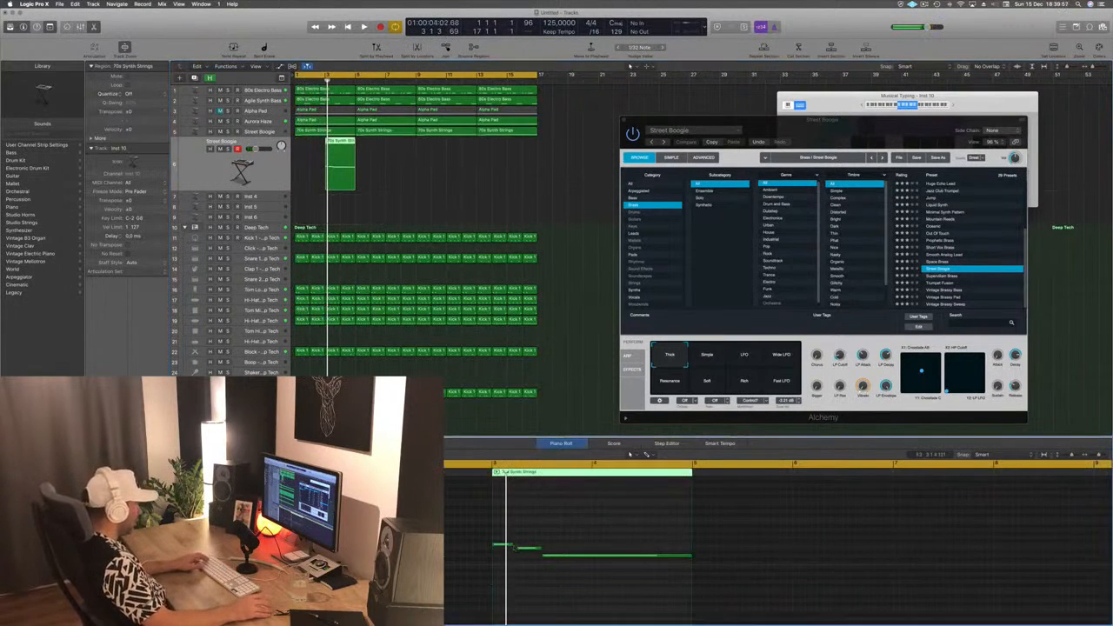
left_click_drag(509, 546, 565, 541)
key("space")
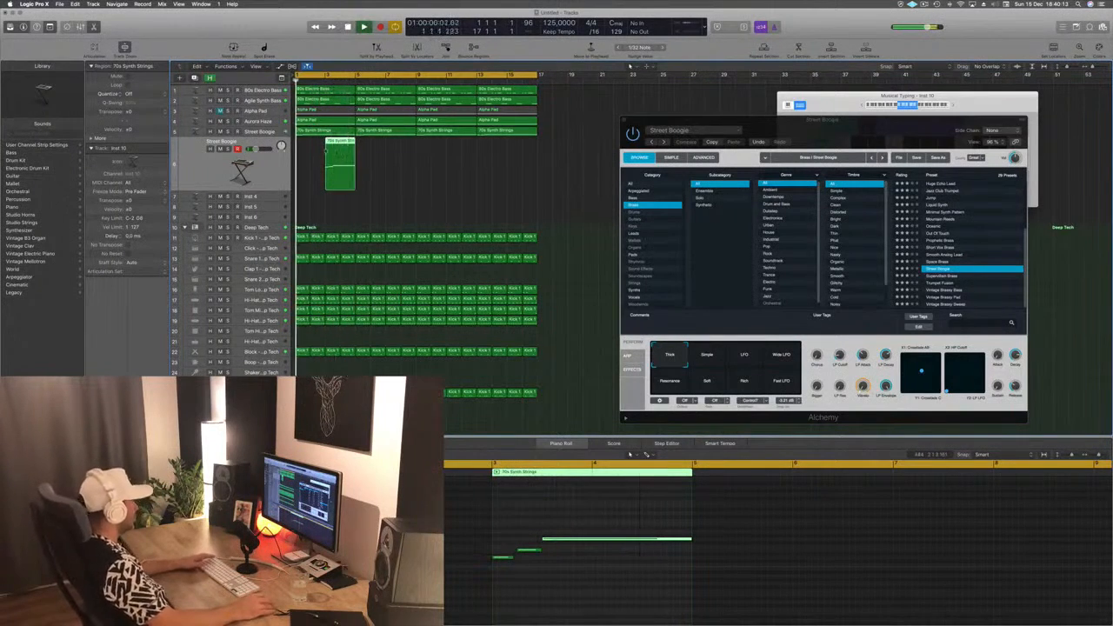
- Try 80s Pop Synth Brass and 80s Slow Pop Sweep in the original track's Alchemy, reverting to the Street Boogie sound with Compare
scroll(960, 252, "up", 5)
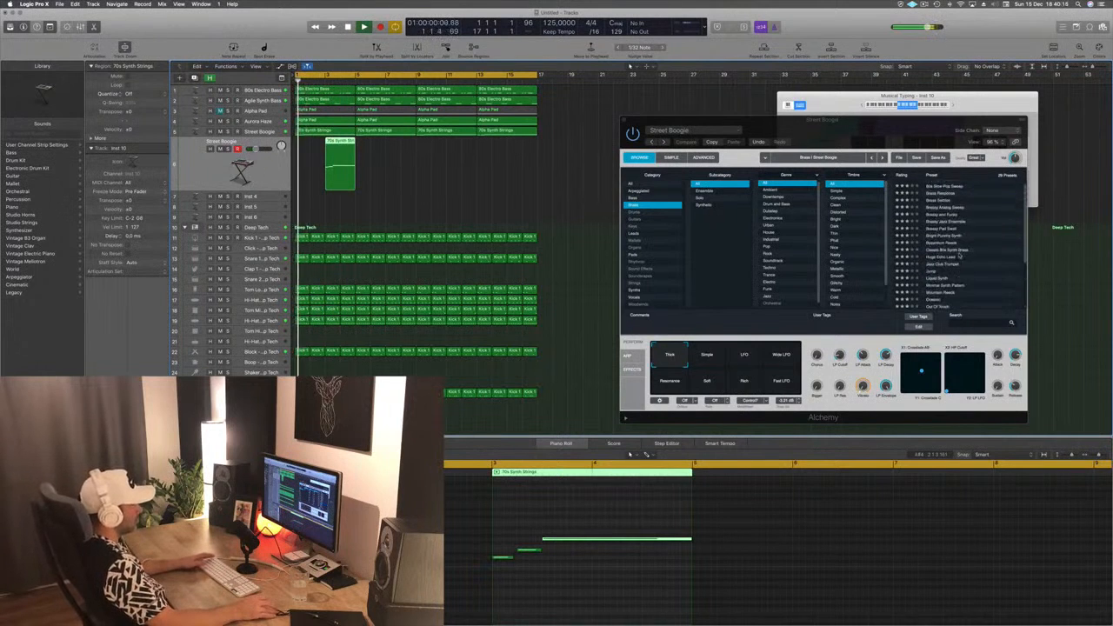
scroll(962, 201, "up", 2)
left_click(951, 184)
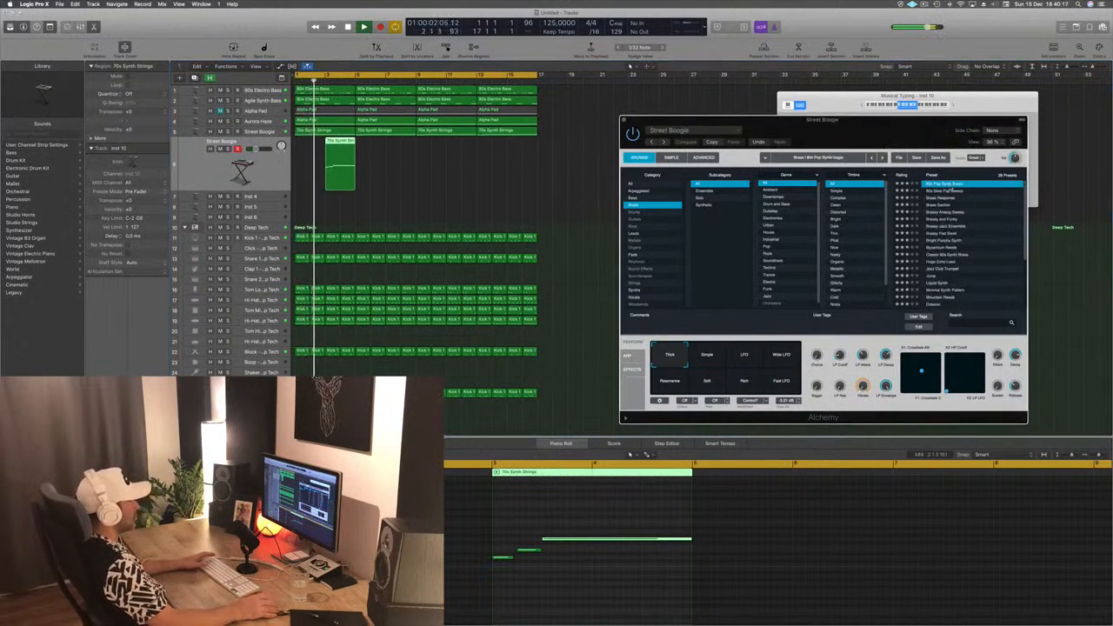
left_click_drag(866, 124, 617, 138)
left_click(700, 205)
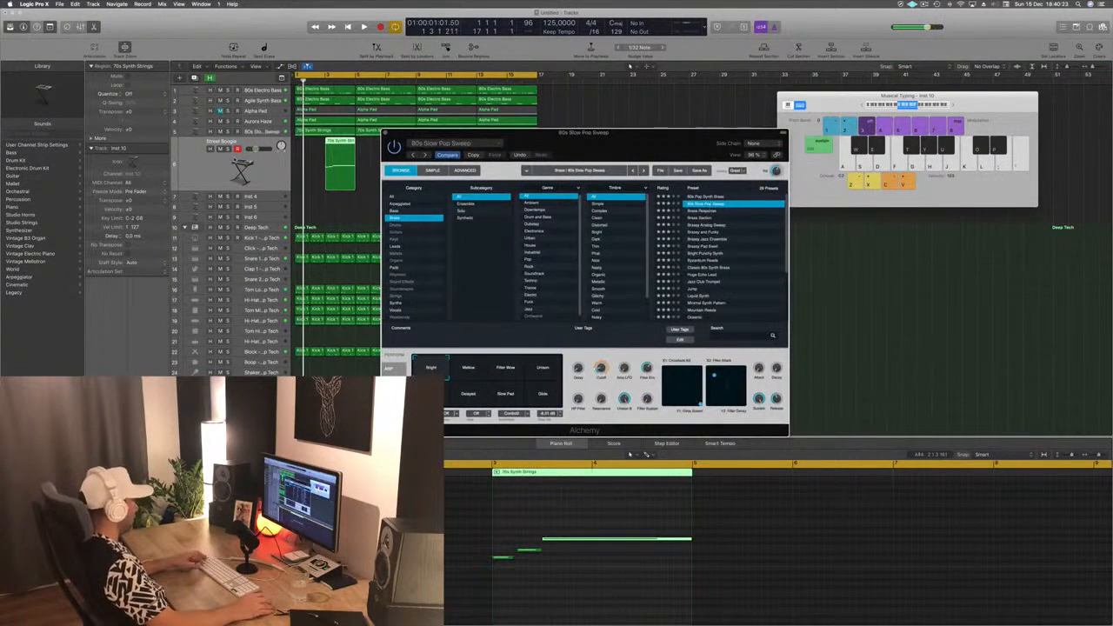
left_click(447, 156)
key("space")
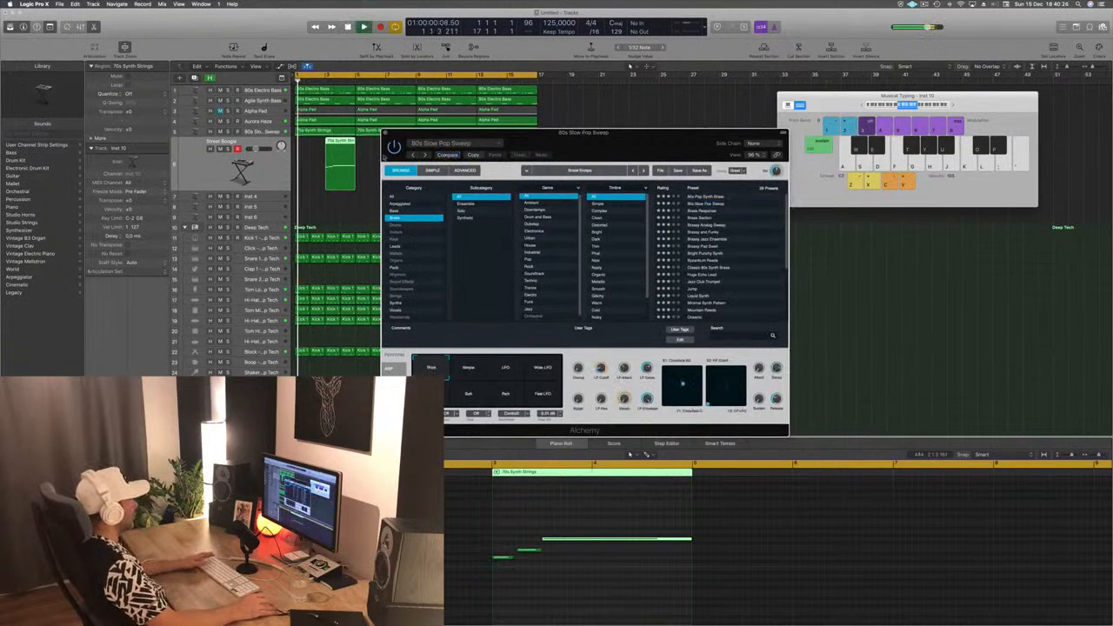
- Open the duplicated track's Alchemy, close the original track's Alchemy window and place the new one clear of the loop's regions
left_click(204, 178)
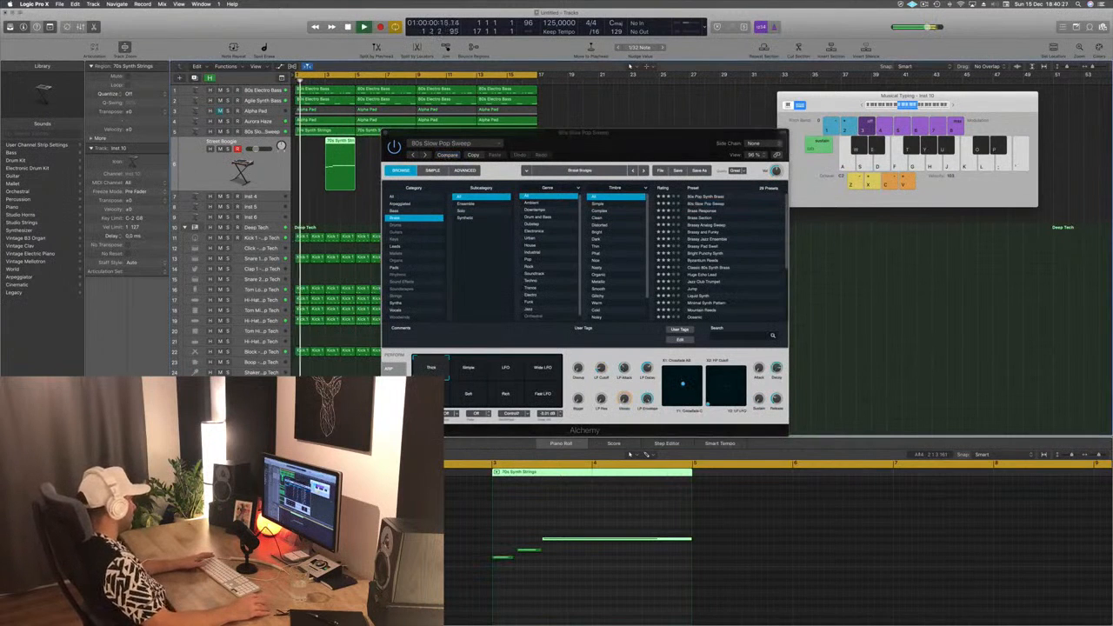
left_click_drag(166, 391, 848, 141)
left_click(375, 133)
left_click_drag(376, 133, 319, 199)
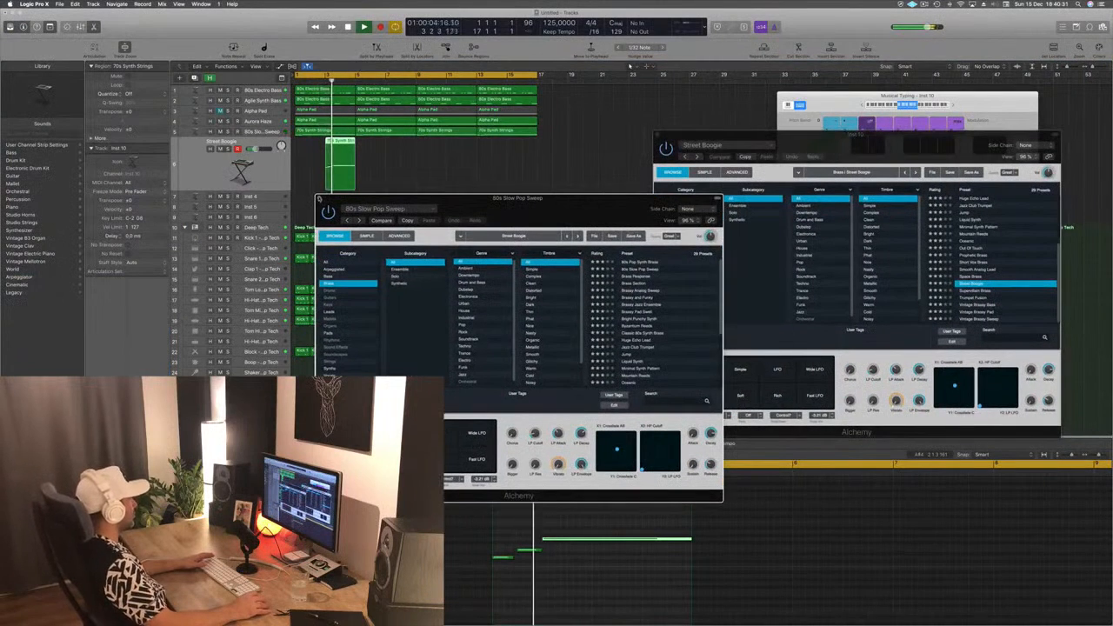
left_click(319, 199)
left_click_drag(860, 140, 762, 143)
- Audition 80s Pop Synth Brass on the duplicated track and copy its two-bar region to bars 7, 11 and 15
scroll(906, 216, "up", 5)
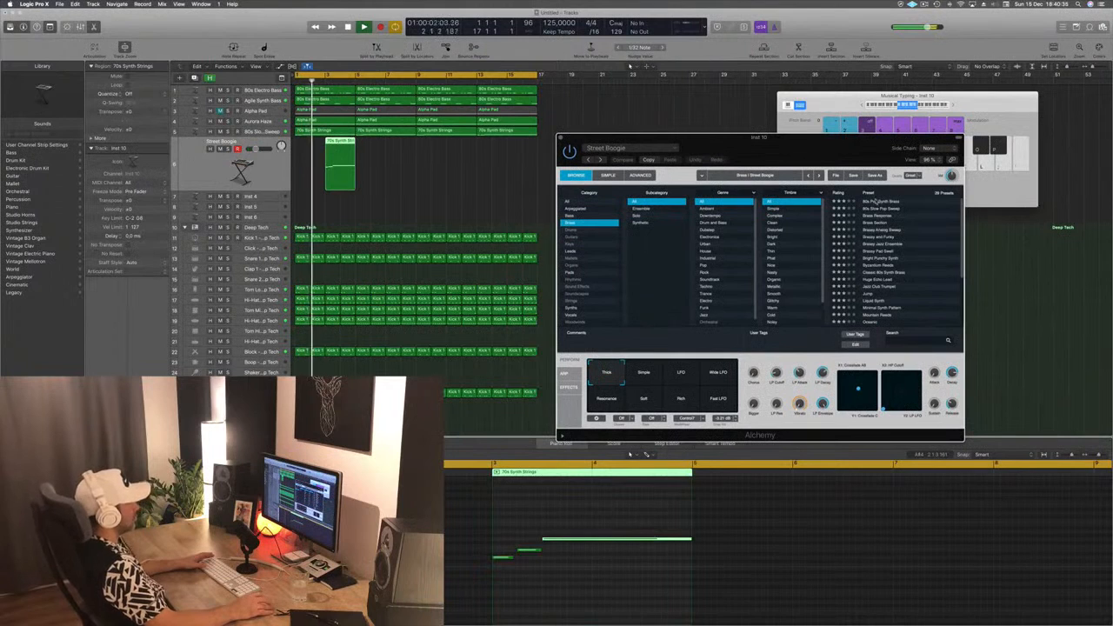
left_click(878, 201)
left_click_drag(341, 151, 467, 146)
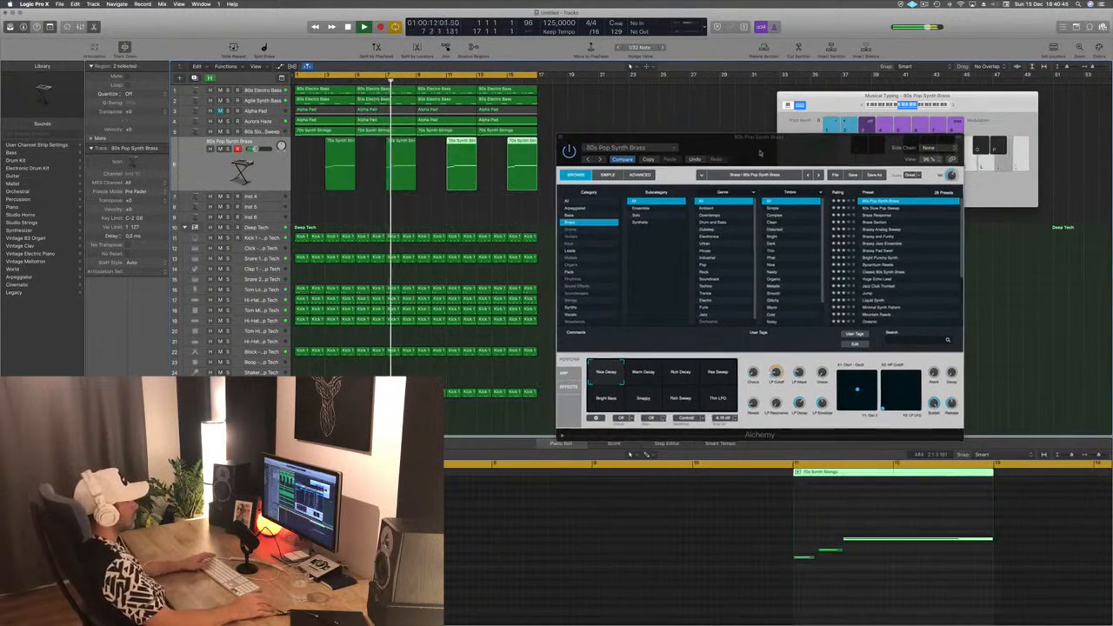
- Audition Brass Response and Brass Section on the duplicated track's rising melody and load the Brassy and Funky preset
left_click(880, 214)
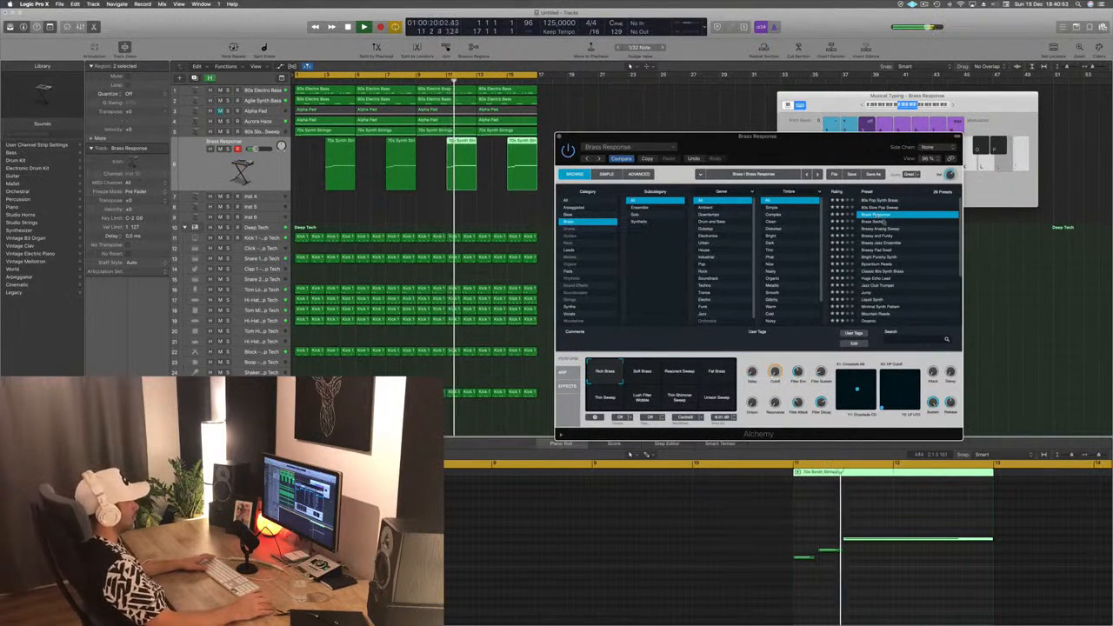
left_click(882, 222)
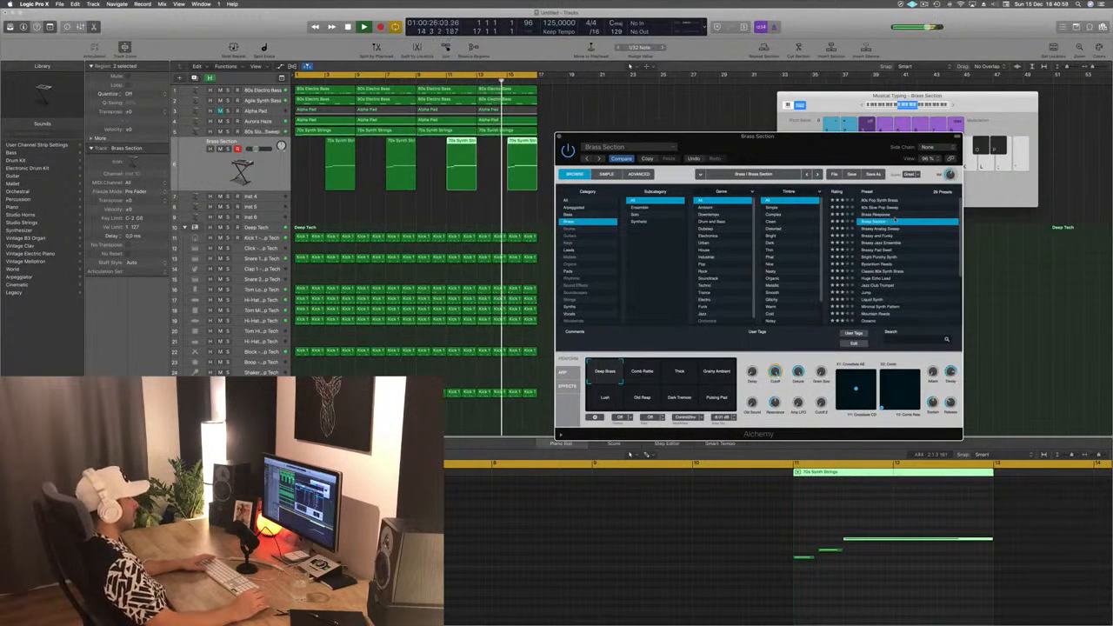
left_click(878, 236)
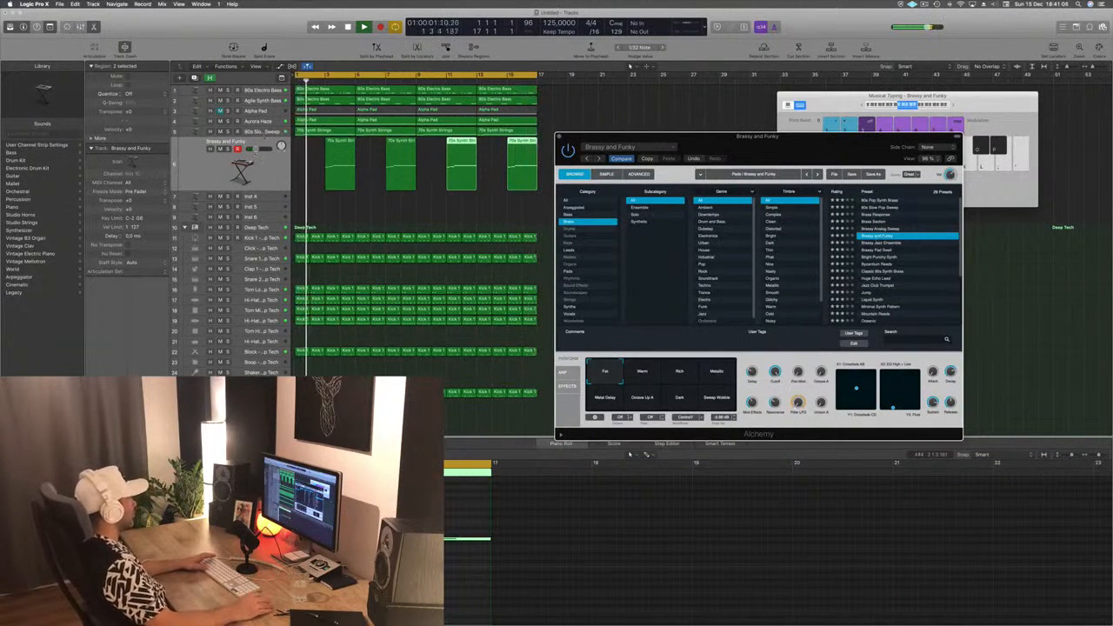
left_click(269, 130)
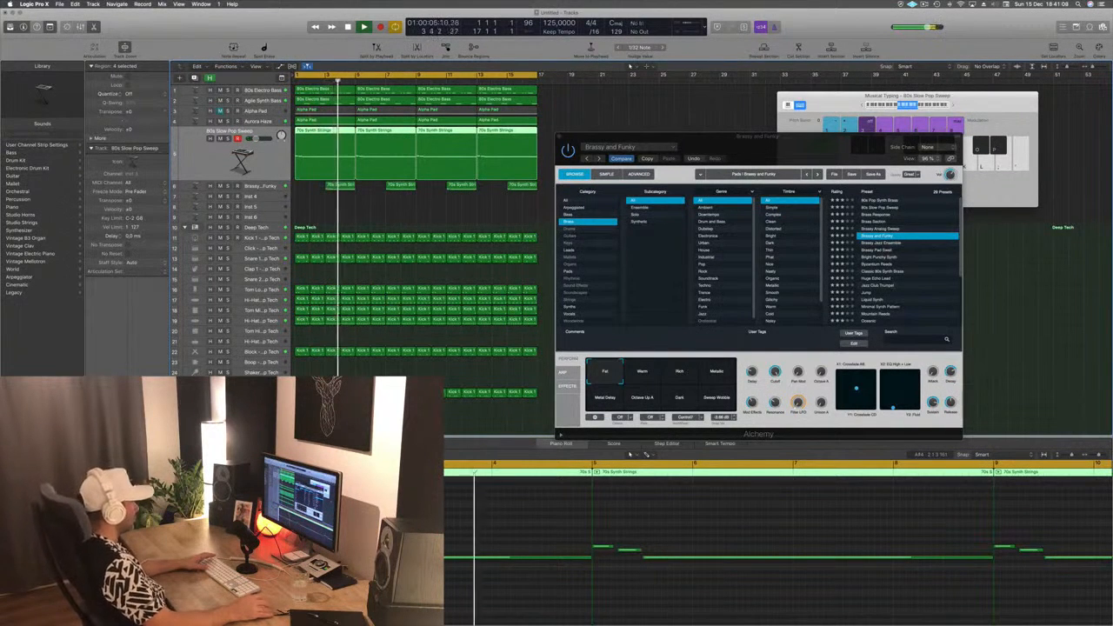
left_click(270, 186)
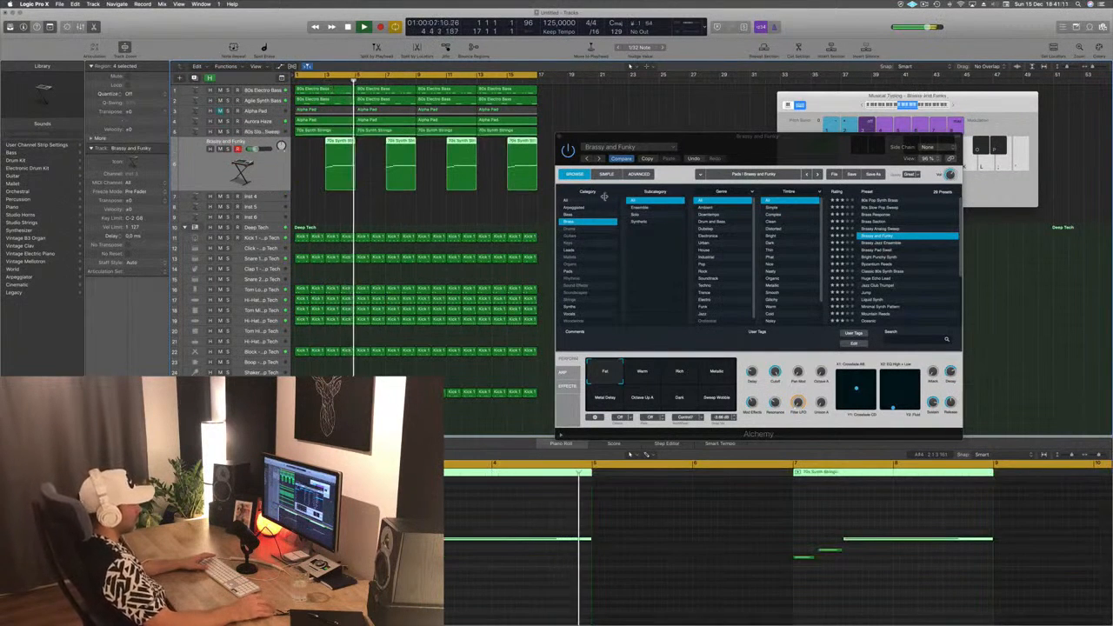
- Audition Brassy Jazz Ensemble, Brassy Pad Swell and Bright Punchy Synth on the rising melody, load Classic 80s Synth Brass and close Alchemy
left_click(886, 243)
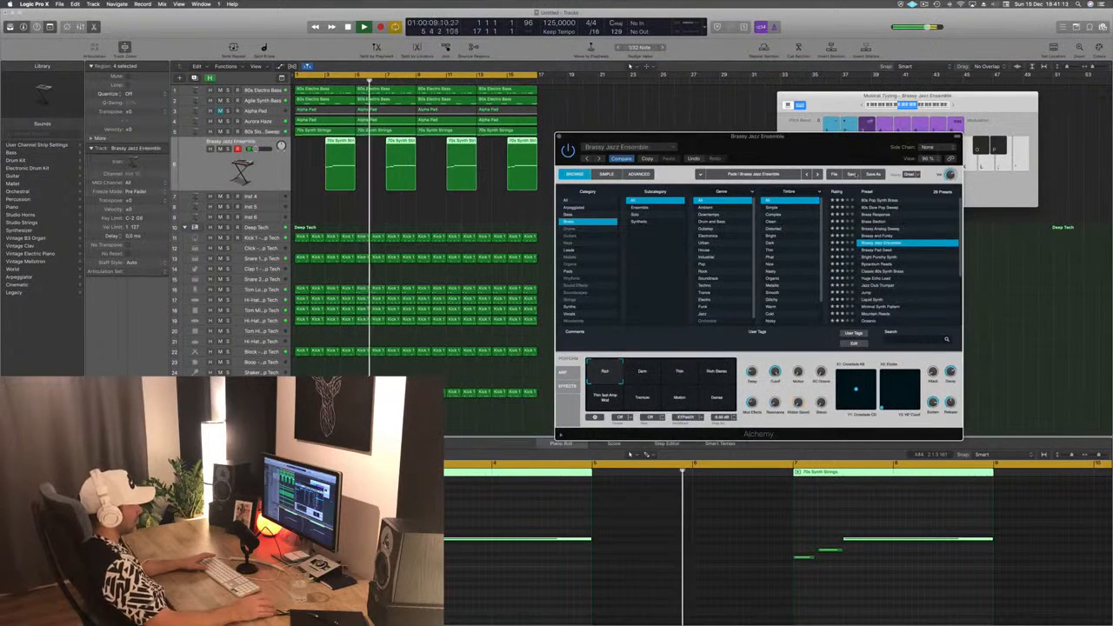
mouse_move(842, 145)
left_mouse_down()
mouse_move(853, 133)
mouse_move(826, 134)
left_mouse_up()
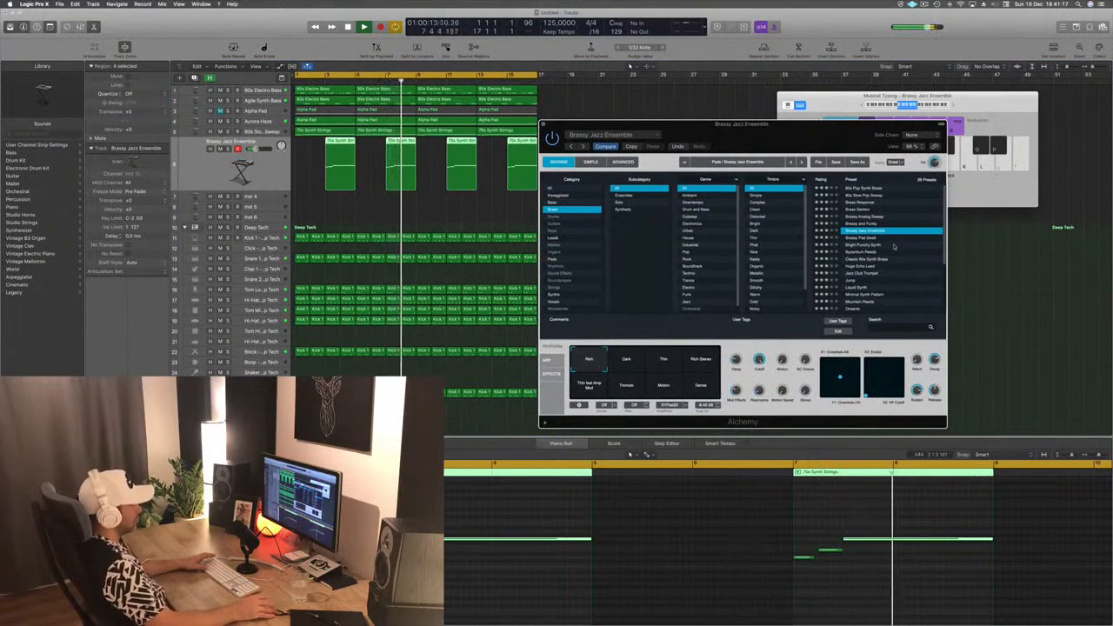
key("Down")
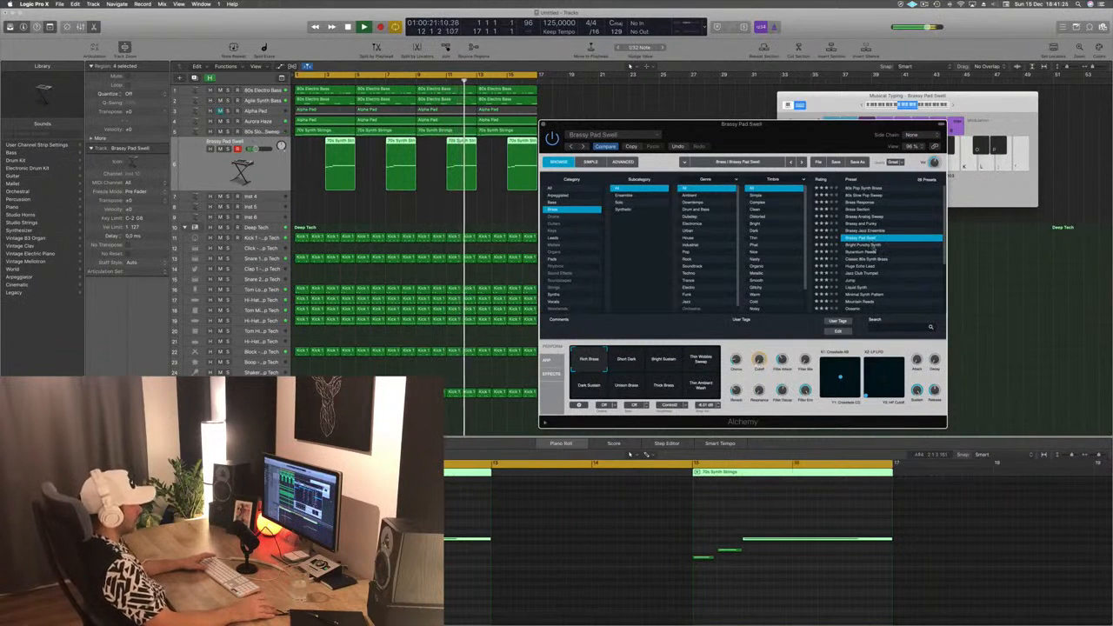
left_click(891, 244)
left_click(887, 258)
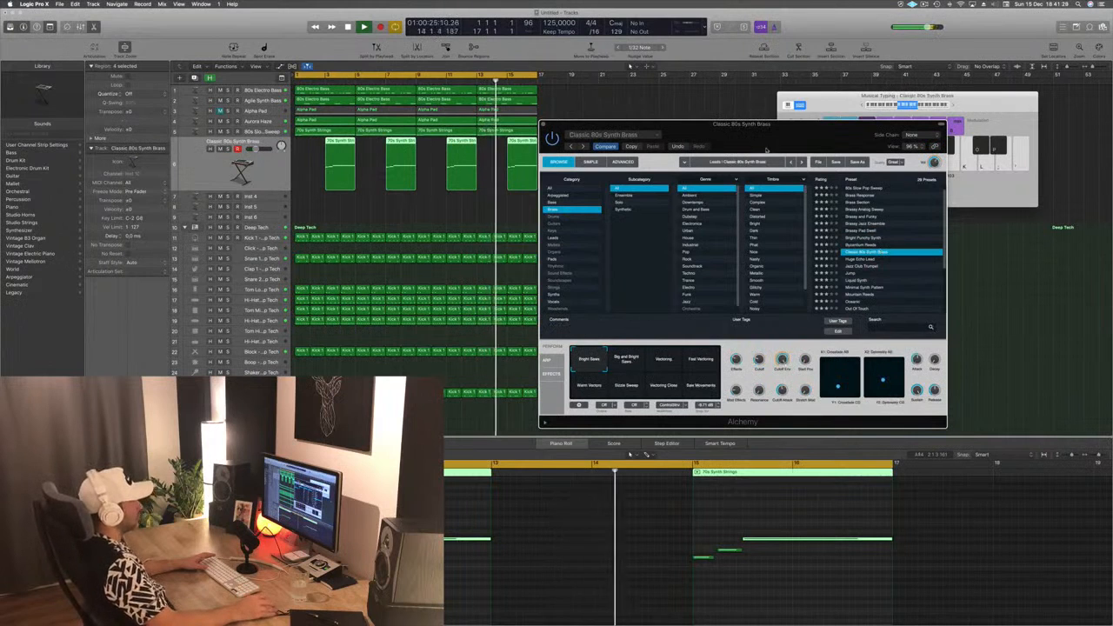
left_click_drag(813, 128, 787, 107)
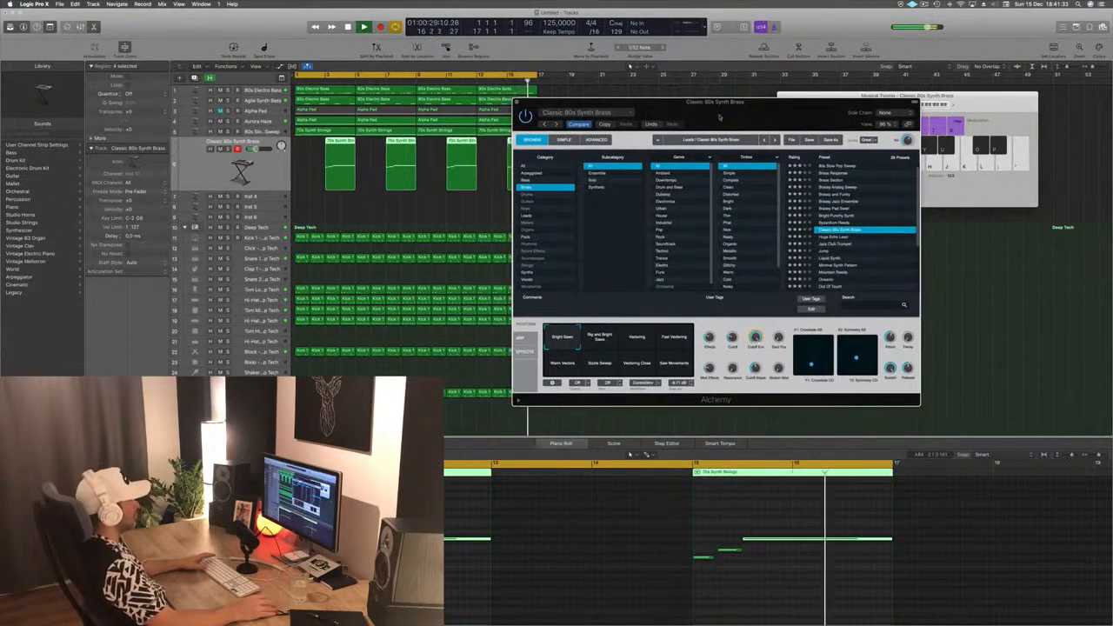
left_click_drag(719, 116, 502, 109)
key("super+w")
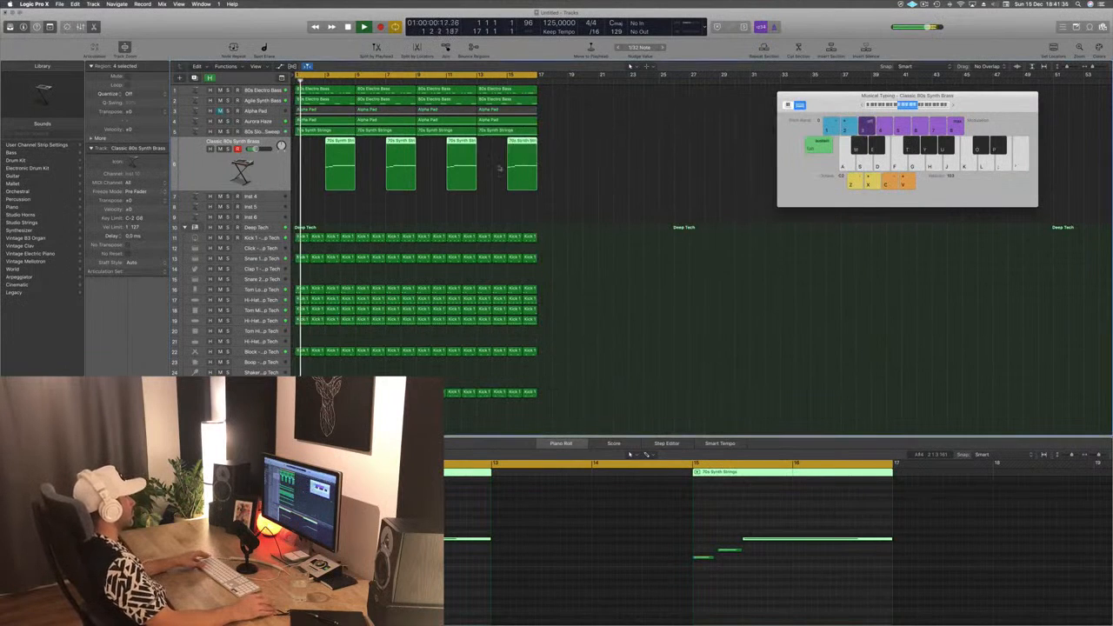
- Mute the Classic 80s Synth Brass track and select the empty Inst 4 track
left_click(260, 197)
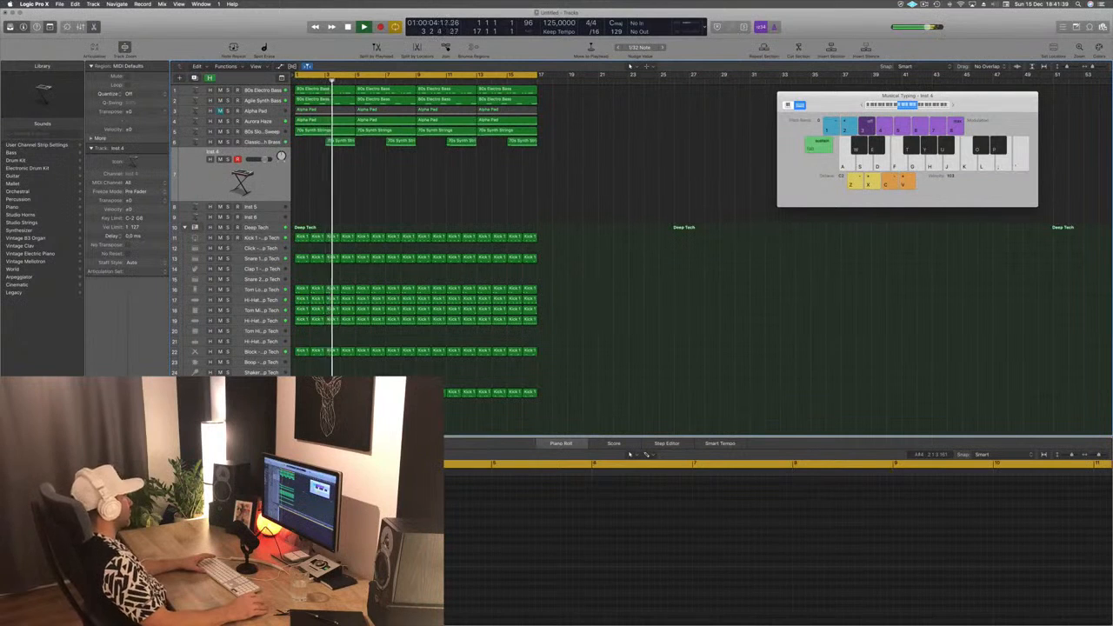
left_click(252, 141)
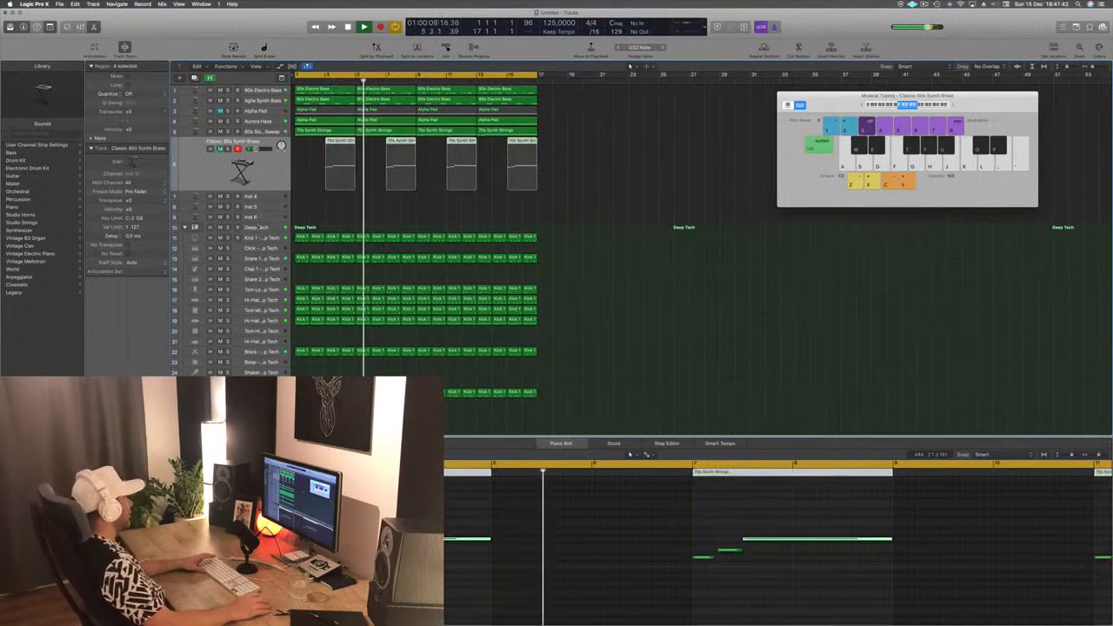
left_click(267, 196)
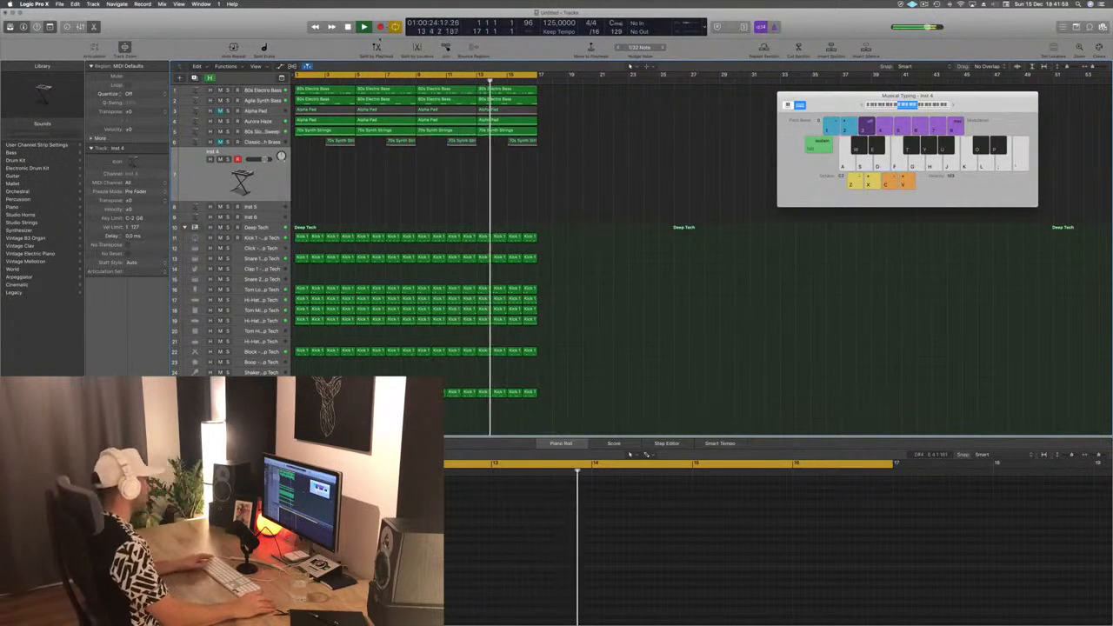
- Copy the first 80s Electro Bass region to bar 1 of the Inst 4 track and play it from the start
left_click(310, 91)
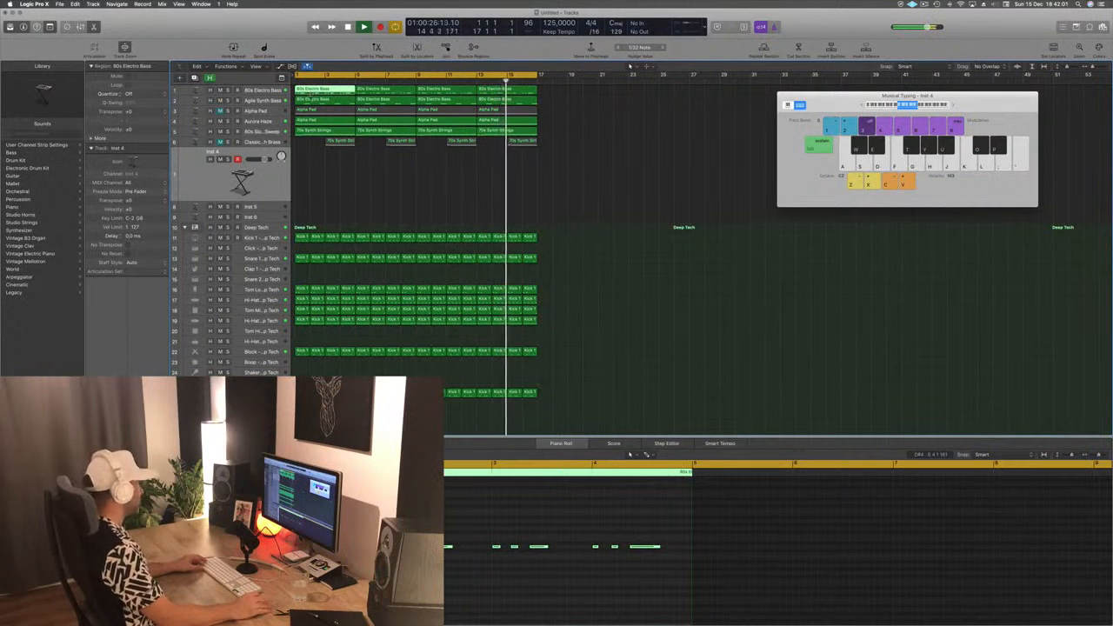
left_click_drag(310, 93, 311, 187)
key("space")
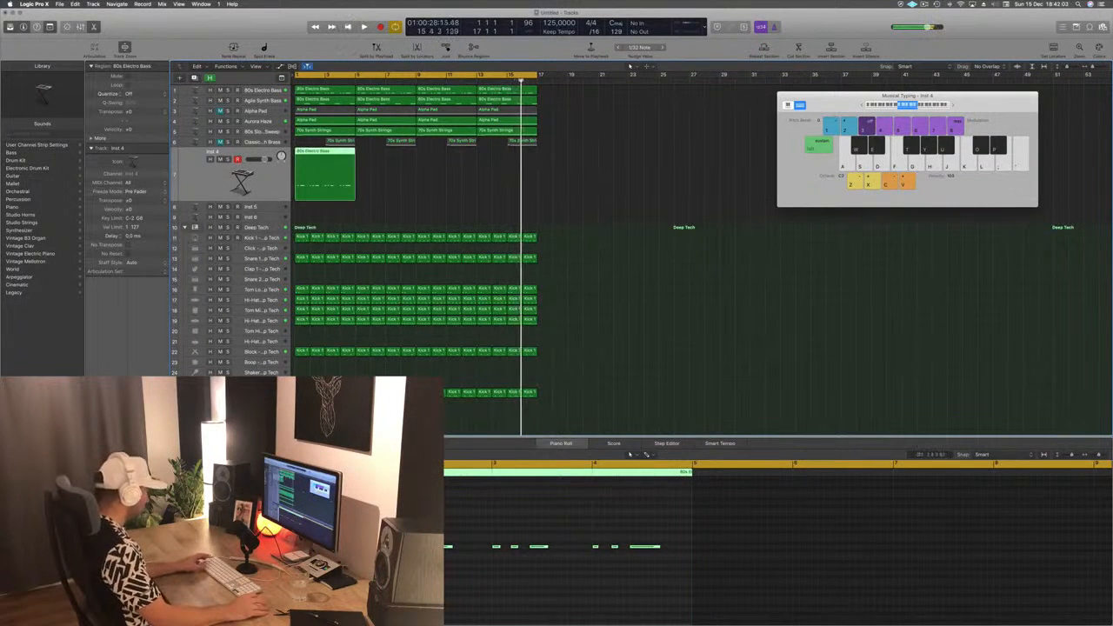
key("Return")
key("space")
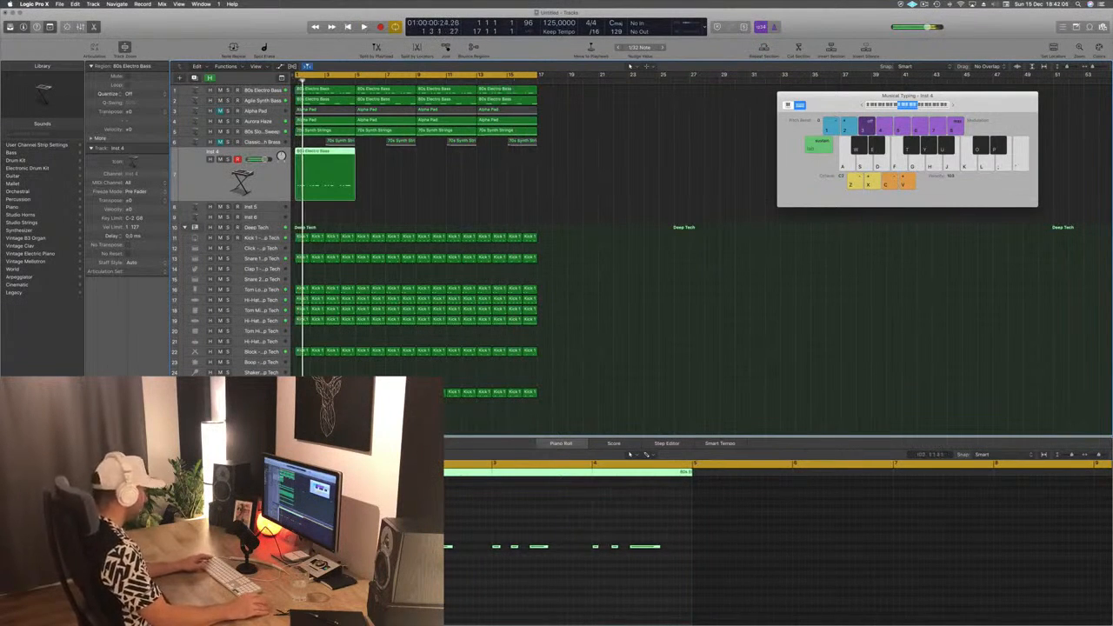
- Shorten the long notes in the copied bass region to match its short stabs
left_click(358, 525)
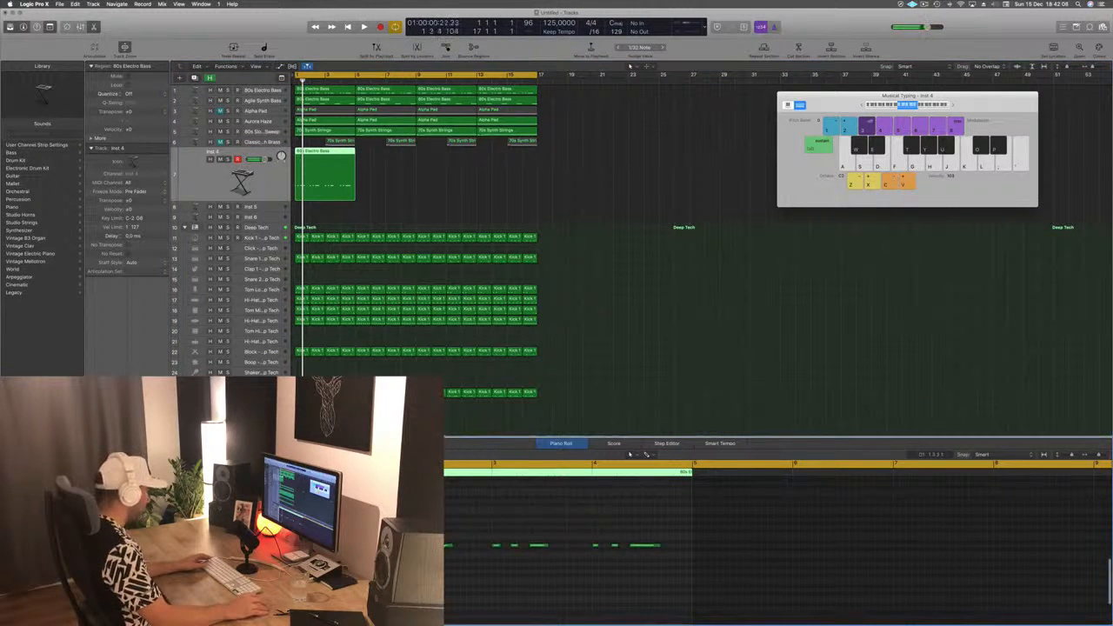
left_click_drag(449, 545, 430, 545)
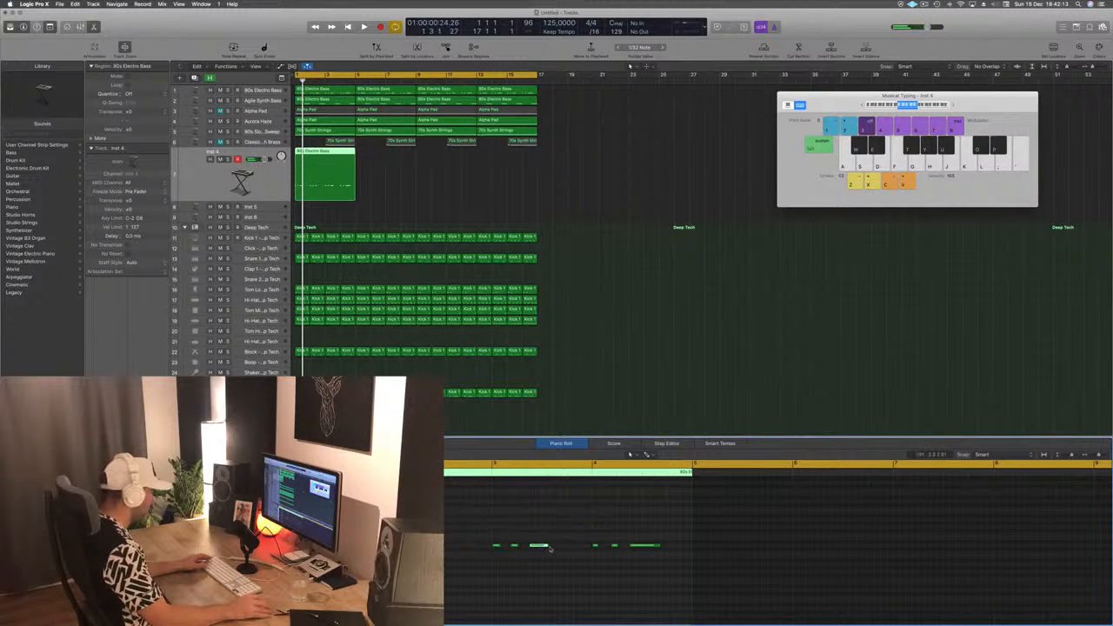
left_click_drag(549, 548, 536, 547)
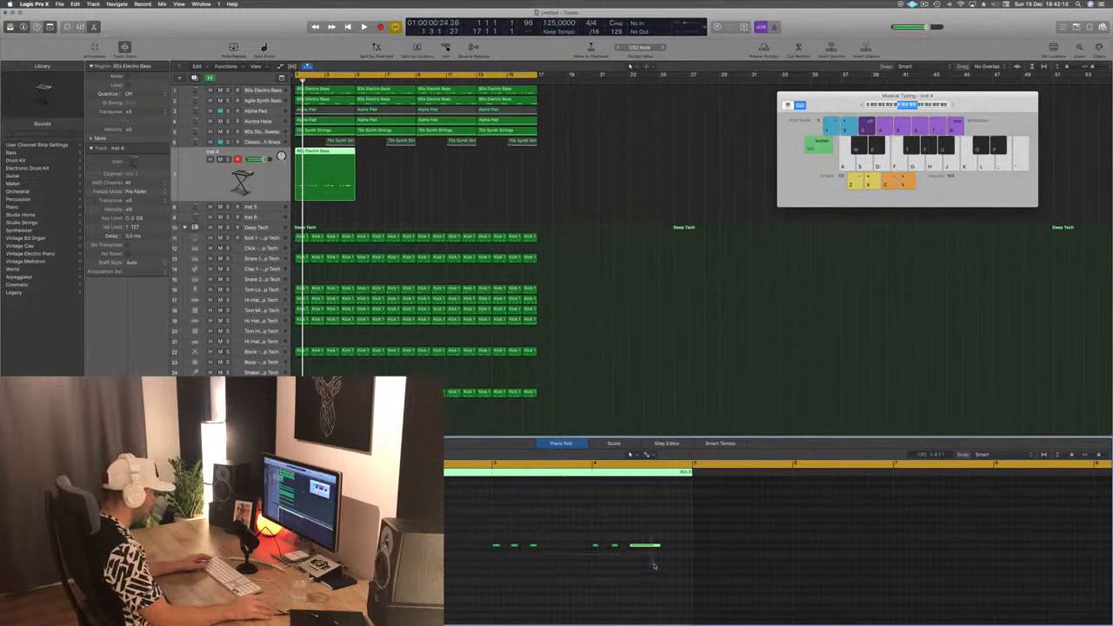
left_click_drag(660, 545, 633, 549)
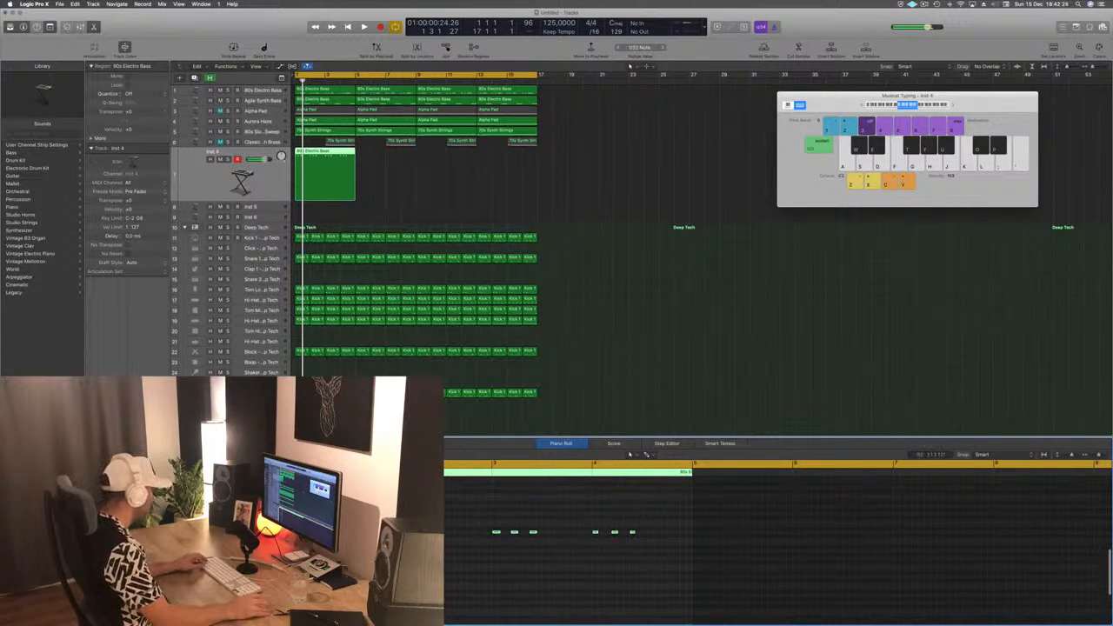
- Duplicate the region's notes at a higher pitch to form two-note stabs and play them back
key("alt+Up")
left_click_drag(309, 524, 309, 522)
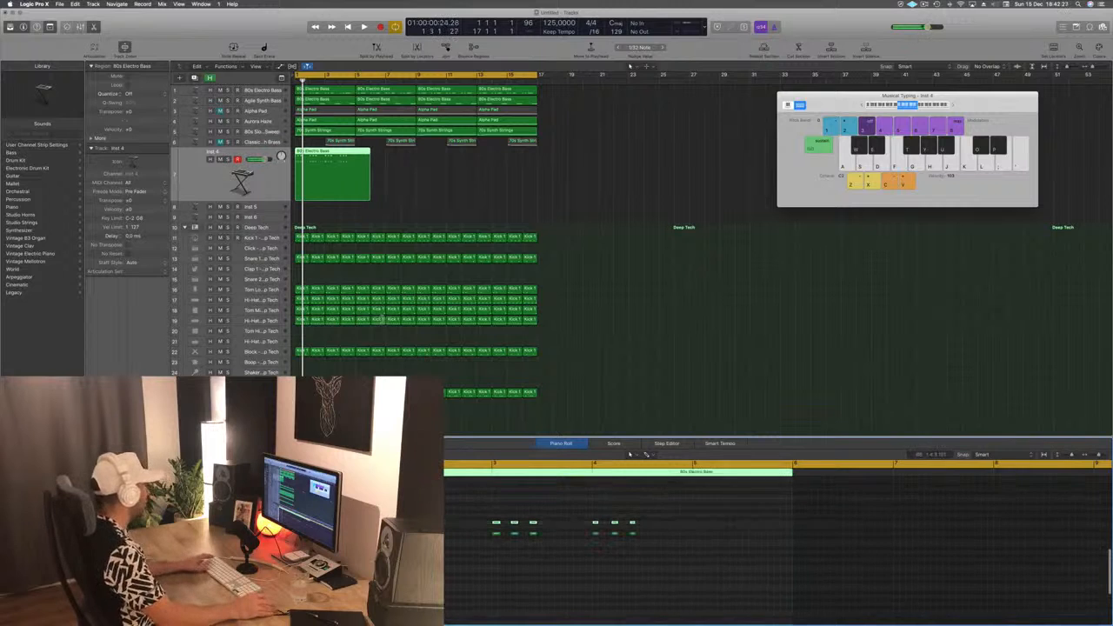
key("space")
left_click(198, 177)
key("space")
- Select only the upper row of notes, transpose it up in semitone steps and play the stabs back
key("space")
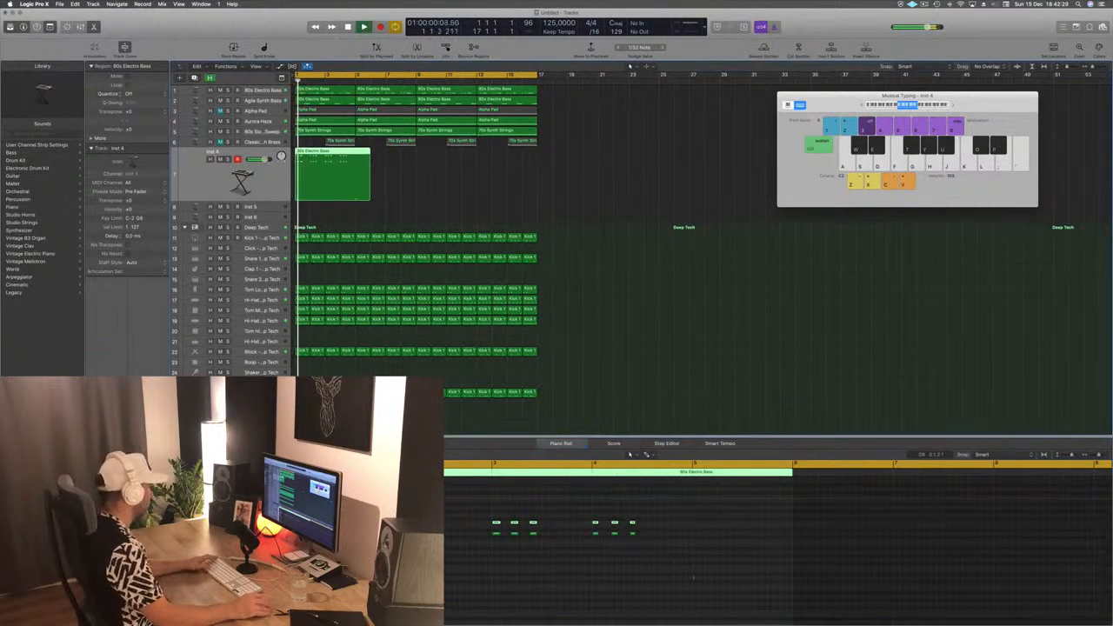
key("space")
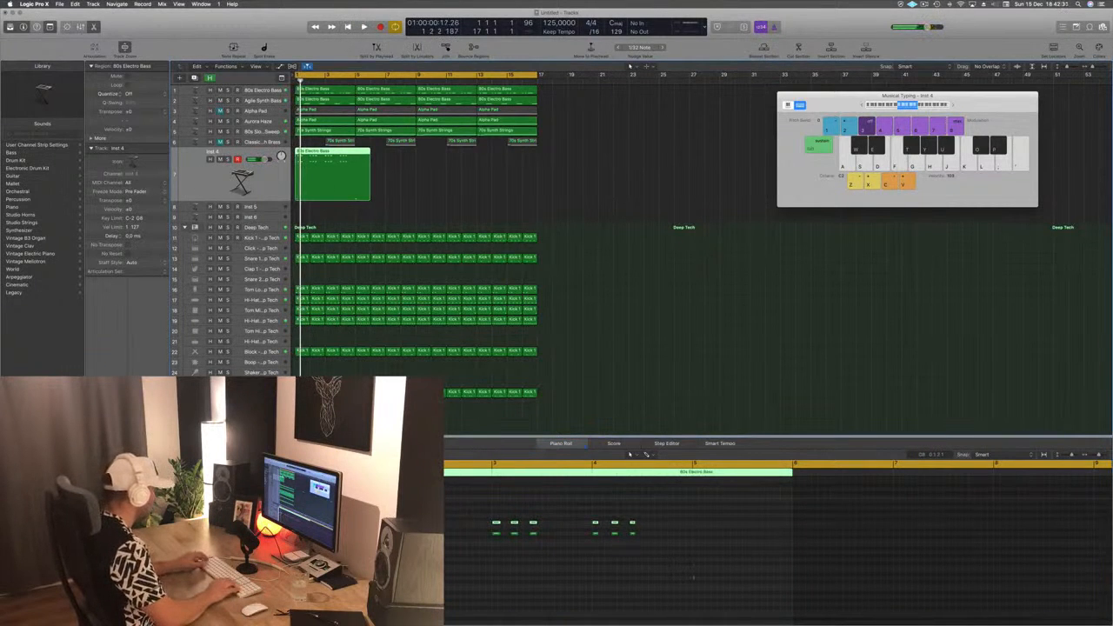
key("space")
left_click(663, 512)
key("space")
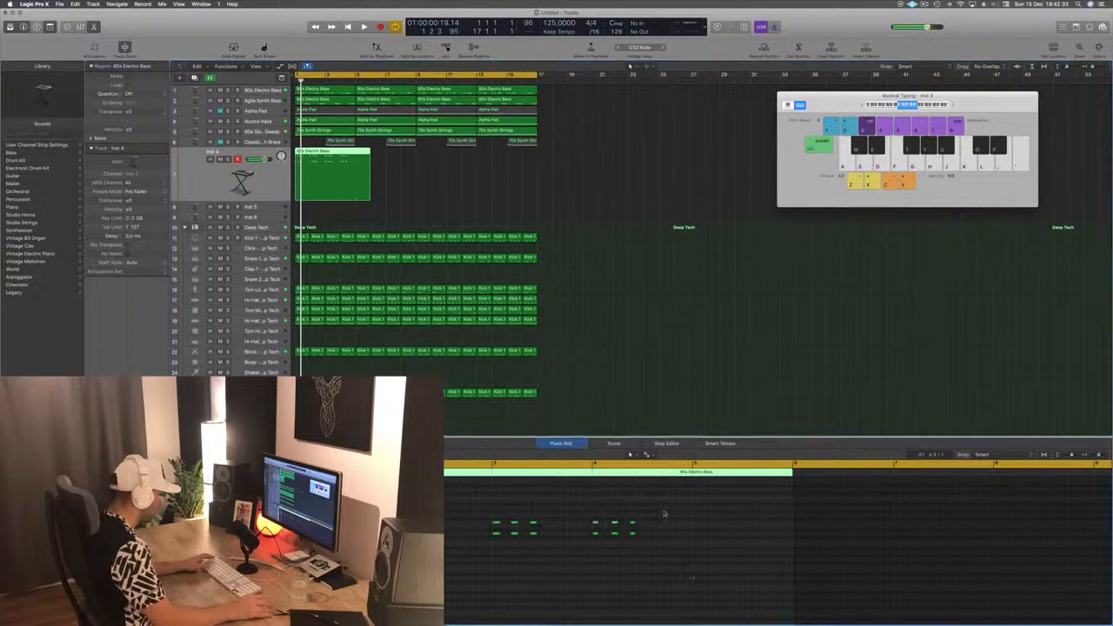
left_click_drag(668, 507, 300, 531)
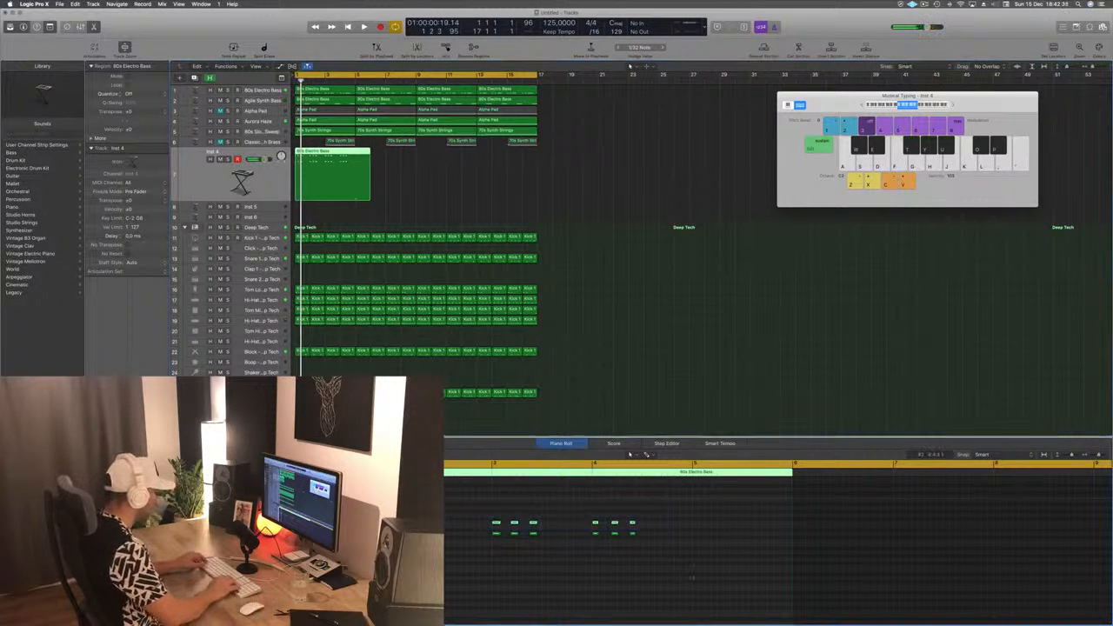
key("alt+Up")
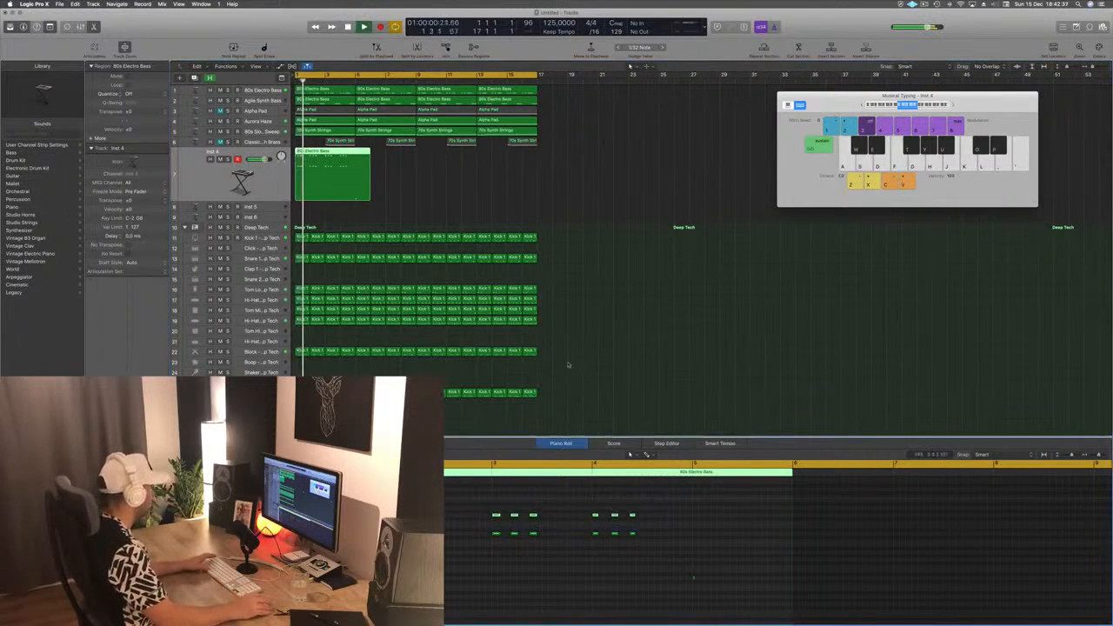
key("space")
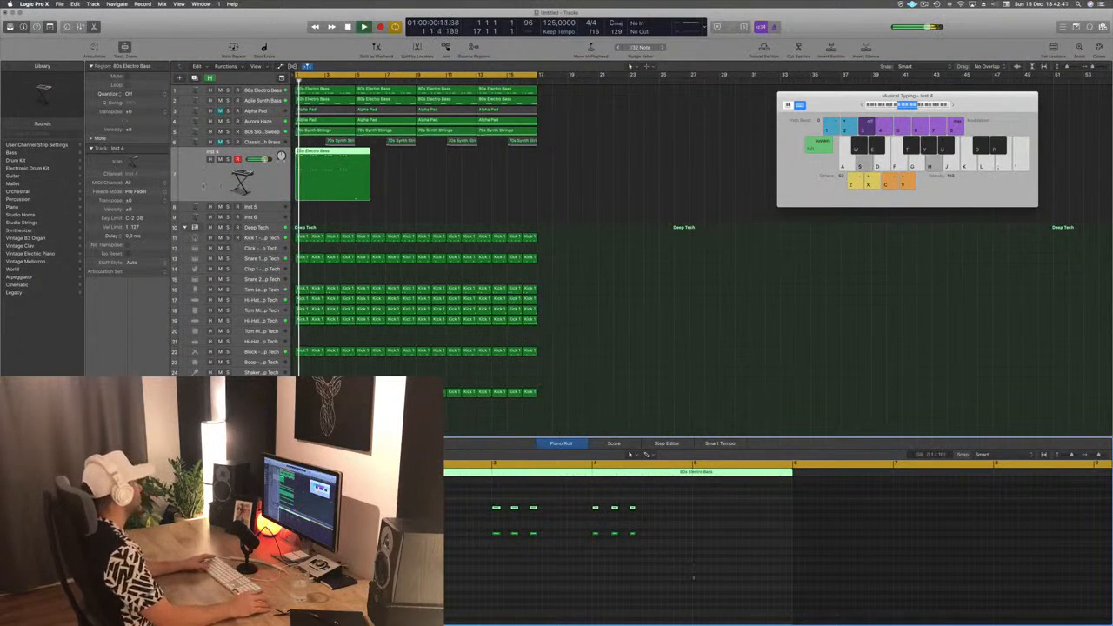
key("space")
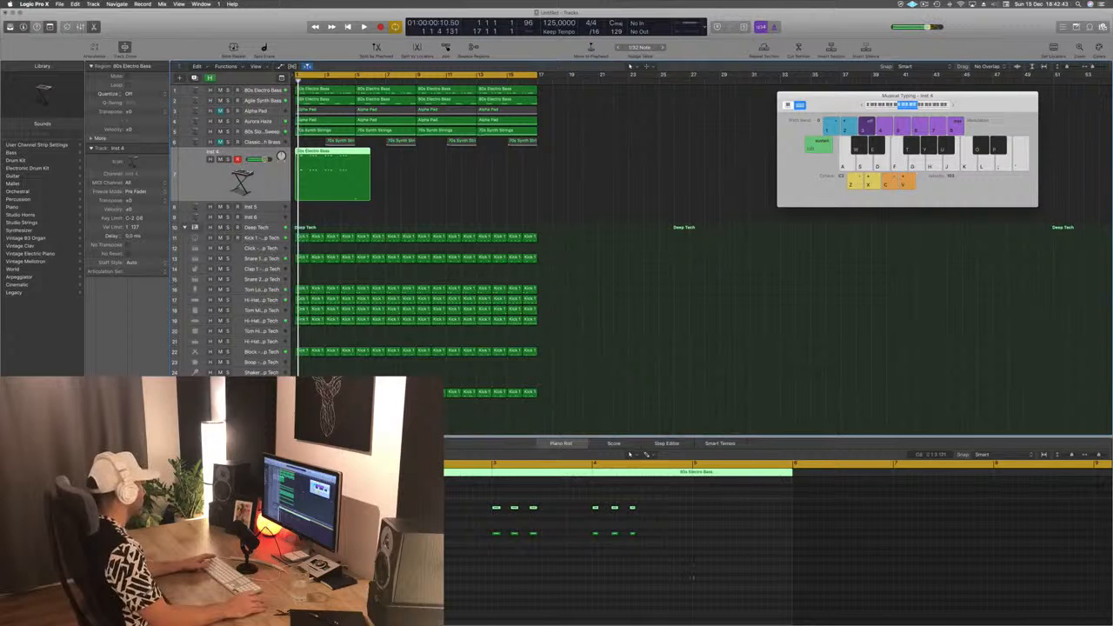
- Open Alchemy on Inst 4, place it clear of the regions and audition its Synth Pluck, Dark Arp and Minimal Arp variations
double_click(243, 184)
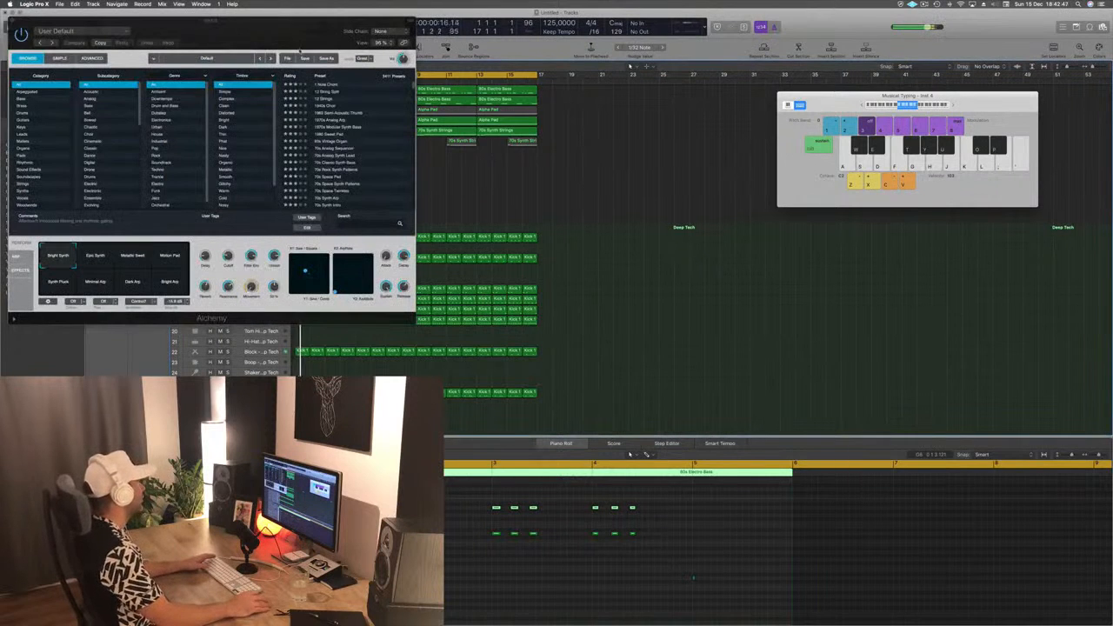
left_click_drag(301, 49, 896, 129)
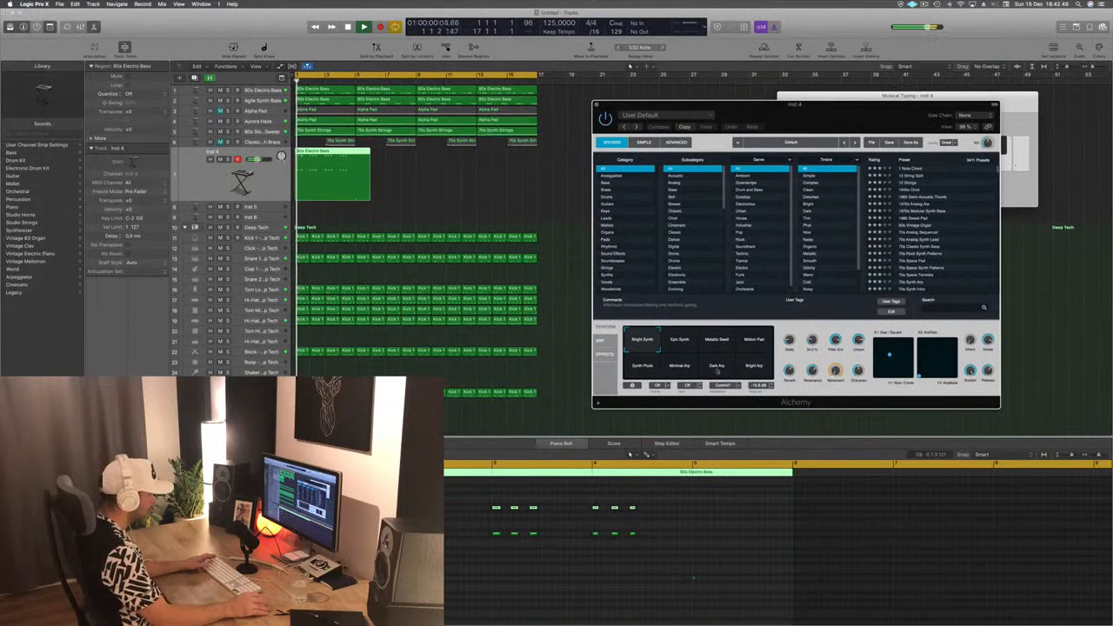
left_click(641, 368)
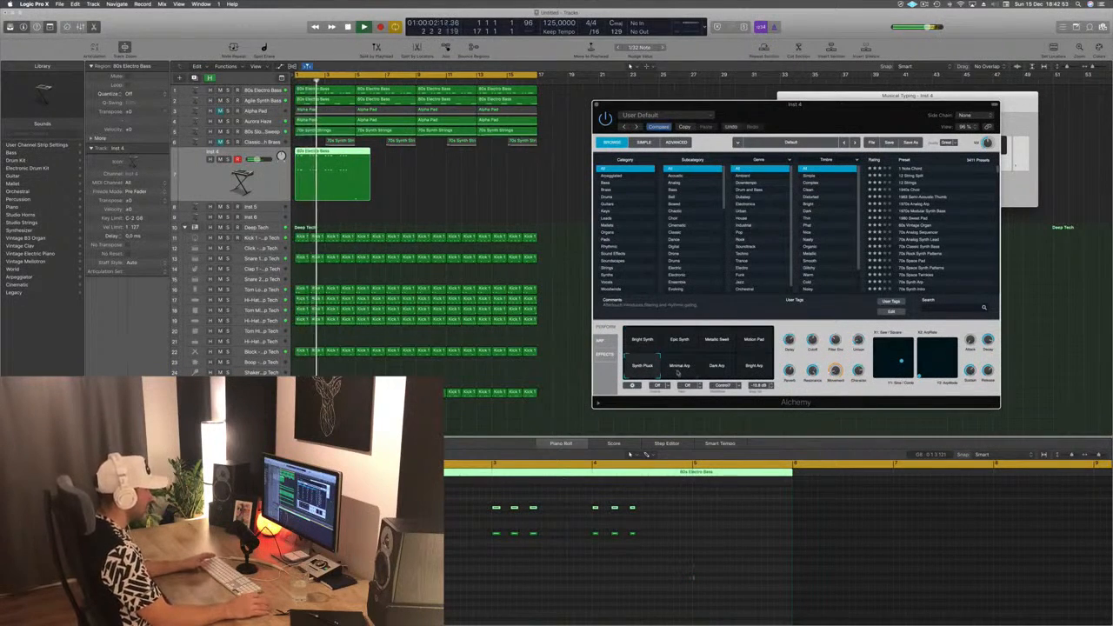
left_click(679, 368)
left_click(729, 373)
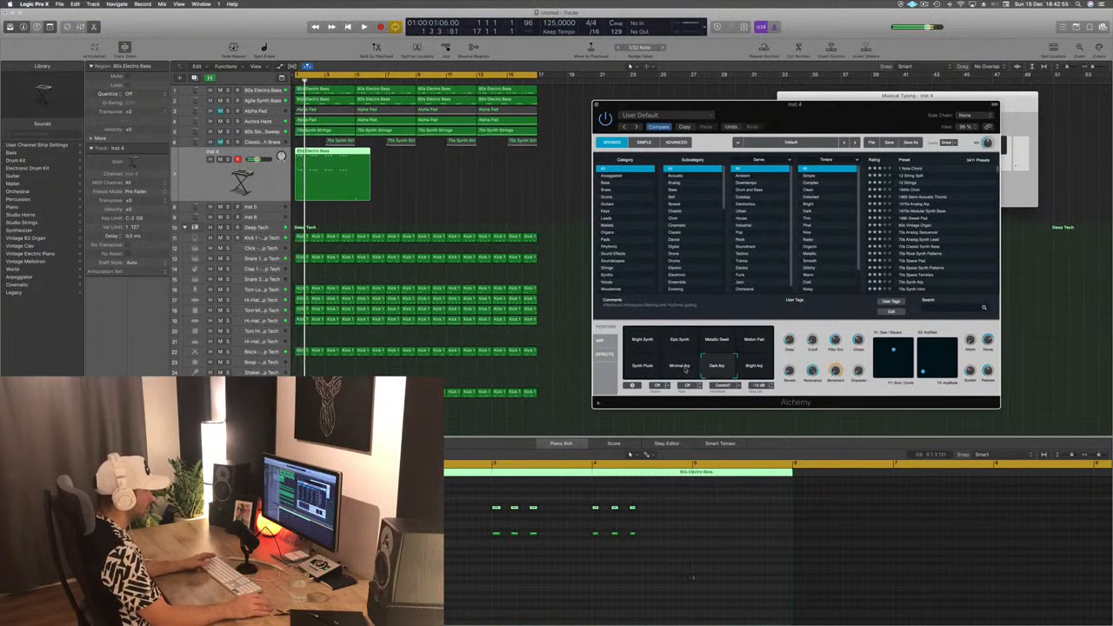
left_click(682, 369)
key("space")
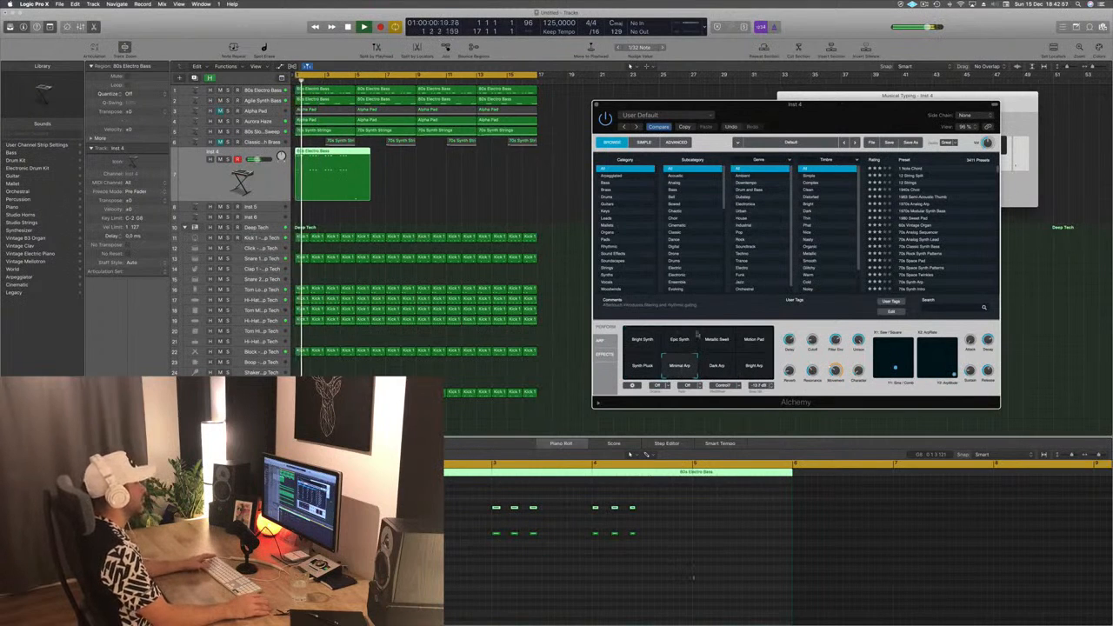
- Search Alchemy's presets for plucks and play the stabs with Brassy Glass Bells
left_click_drag(898, 123, 776, 118)
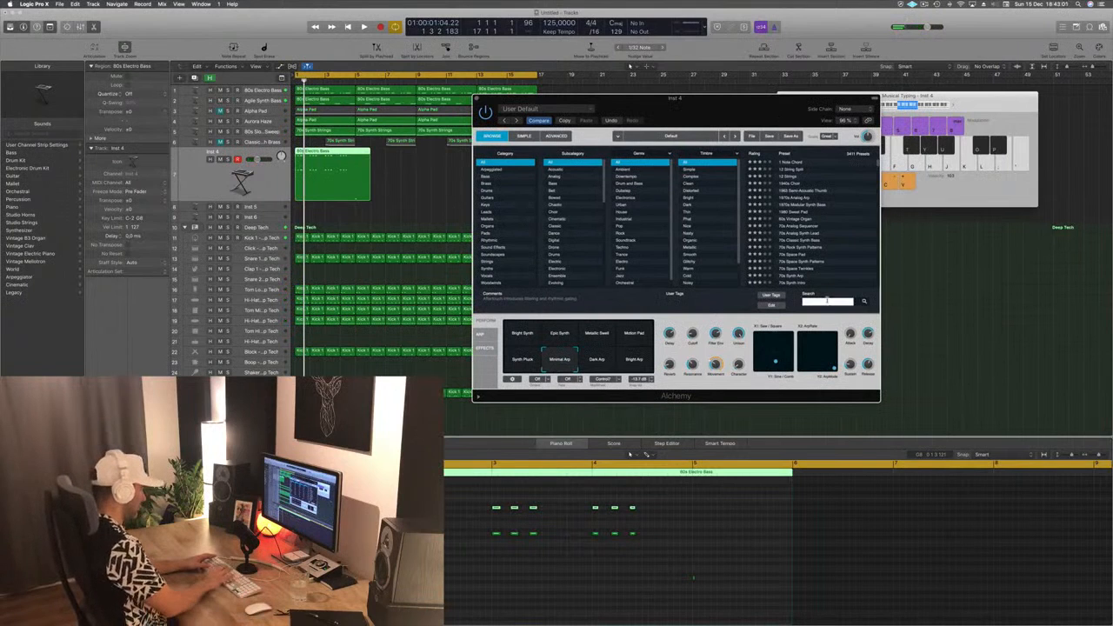
type("plucks")
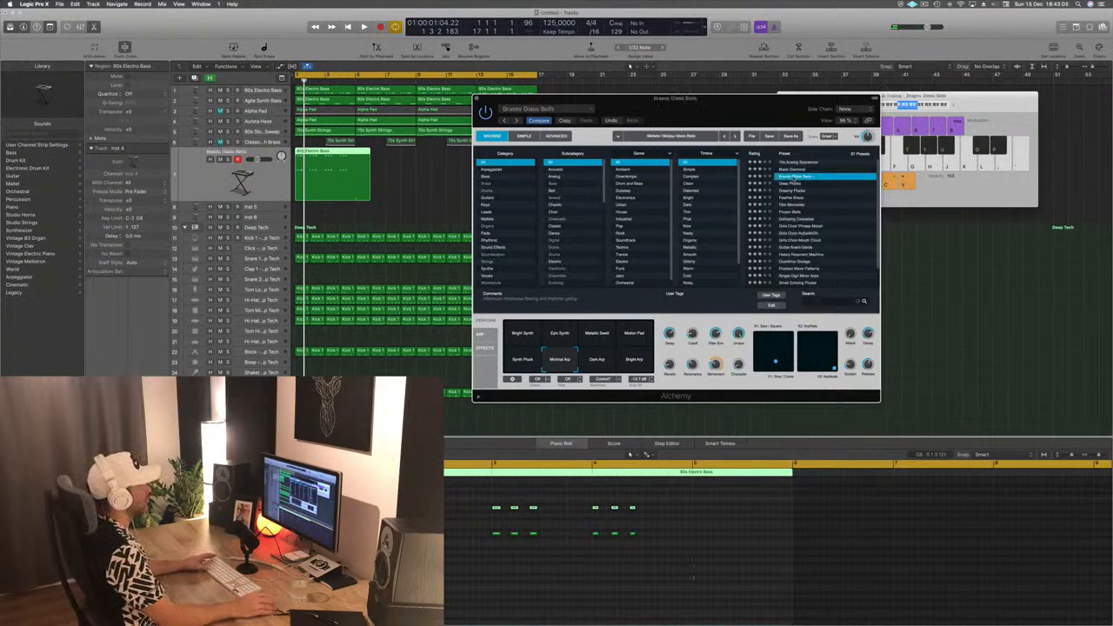
key("space")
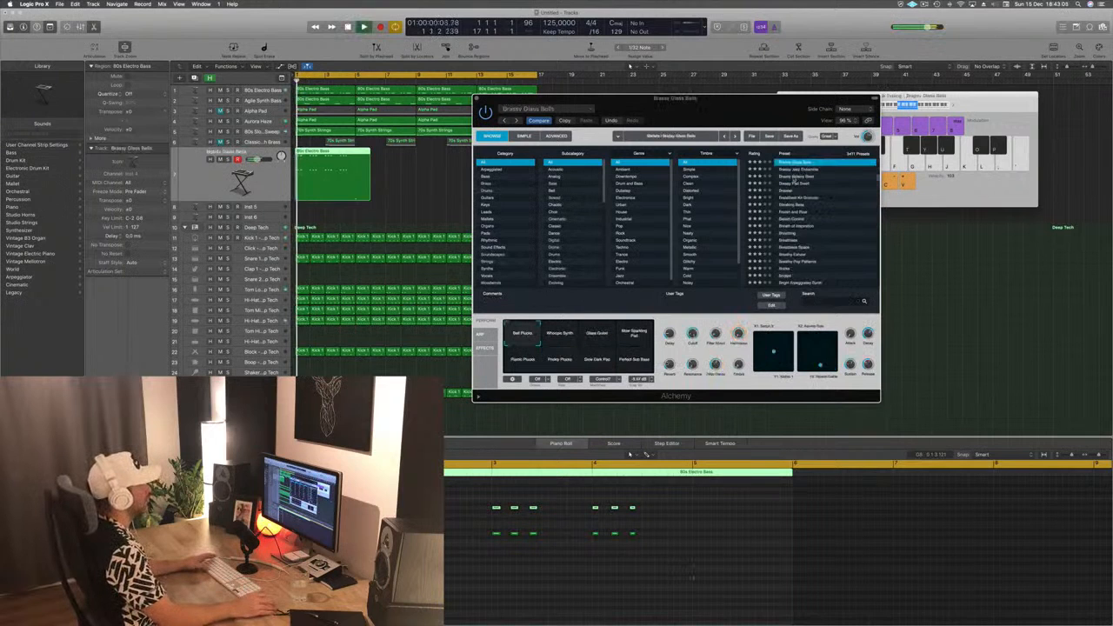
- Load Alchemy's Breaking Bass preset and play the stabs with it
left_click(793, 204)
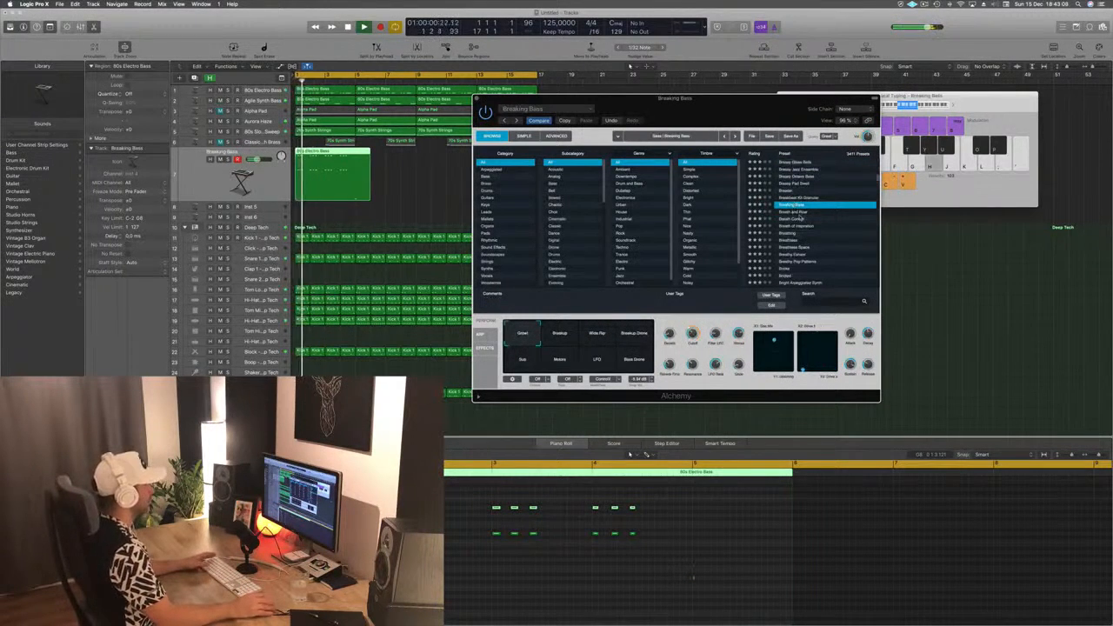
key("space")
key("space")
left_click(869, 331)
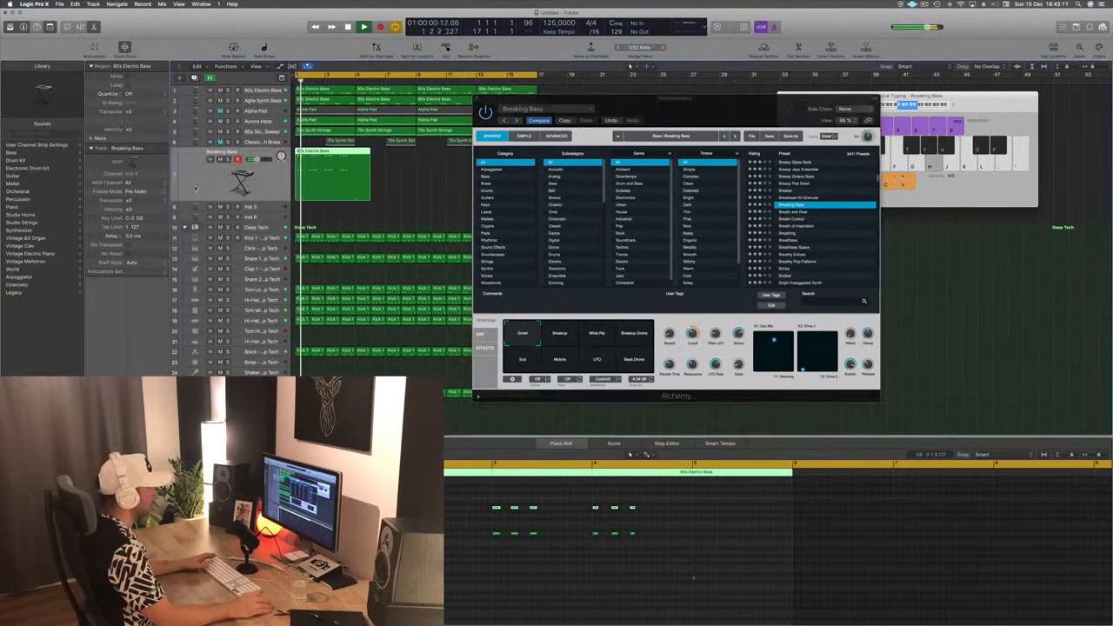
- Search Alchemy's presets for "pluck", load 80s Simple Synth Patterns and play the stabs with it
left_click(815, 301)
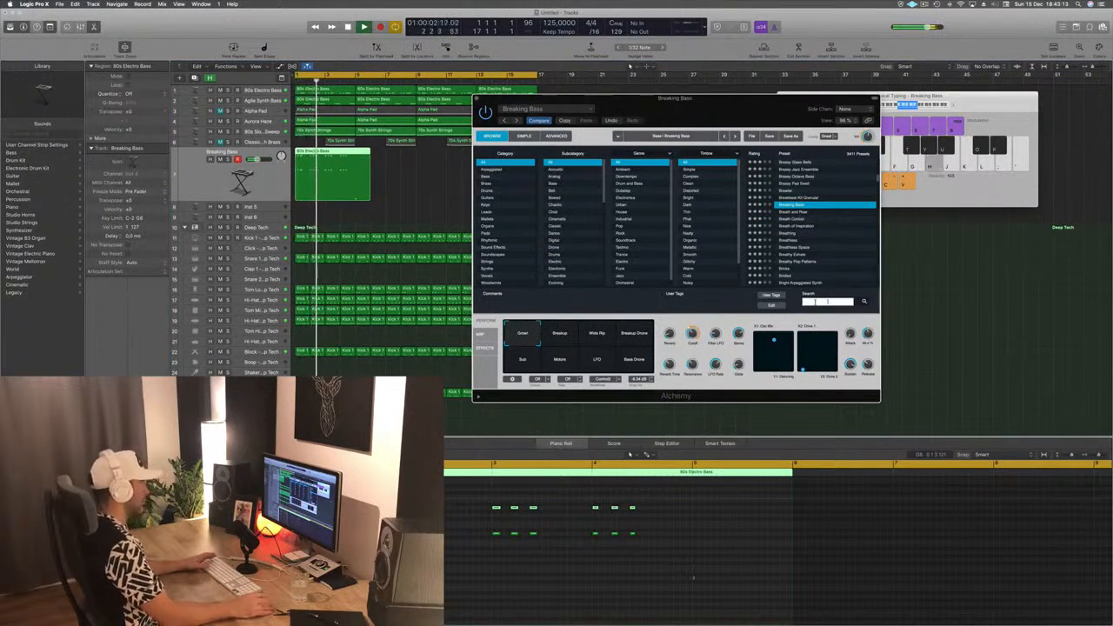
left_click(815, 302)
type("plu")
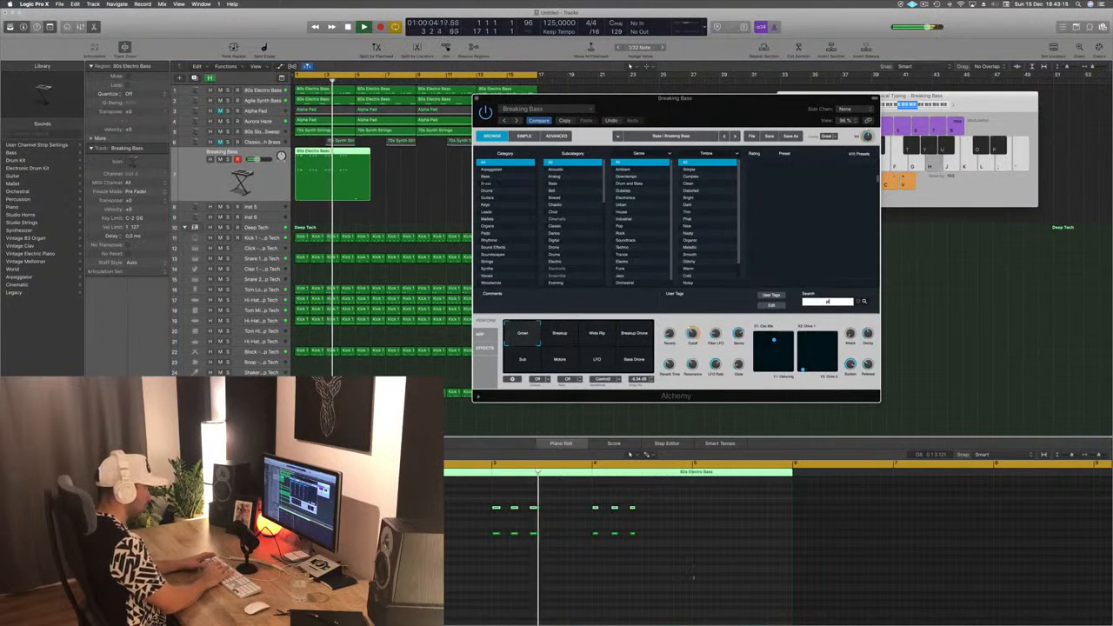
type("ck")
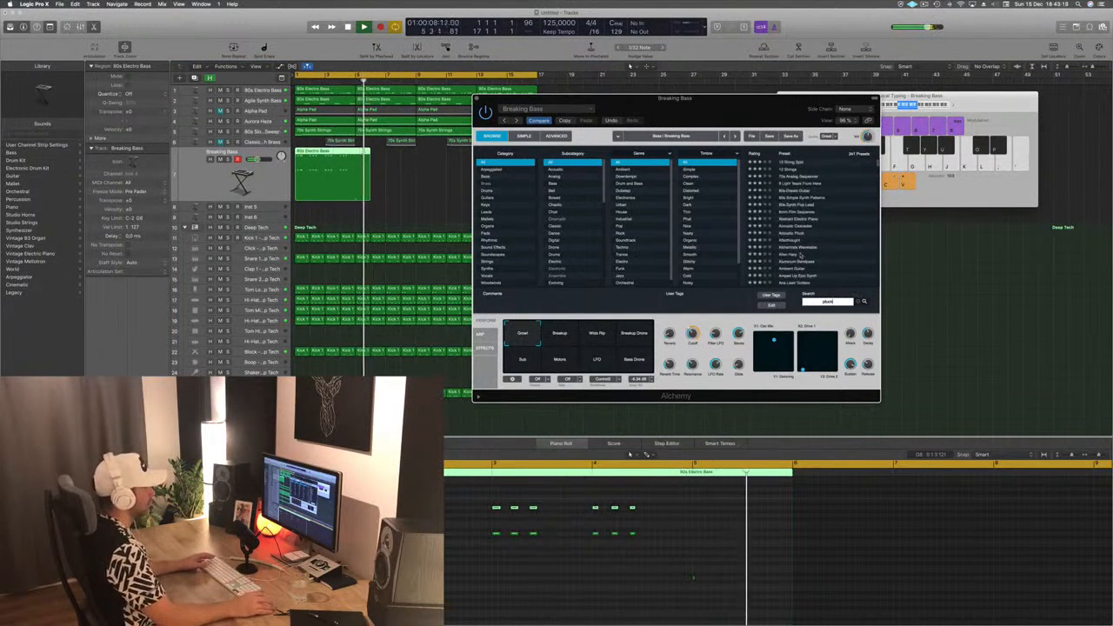
left_click(798, 197)
key("space")
key("space")
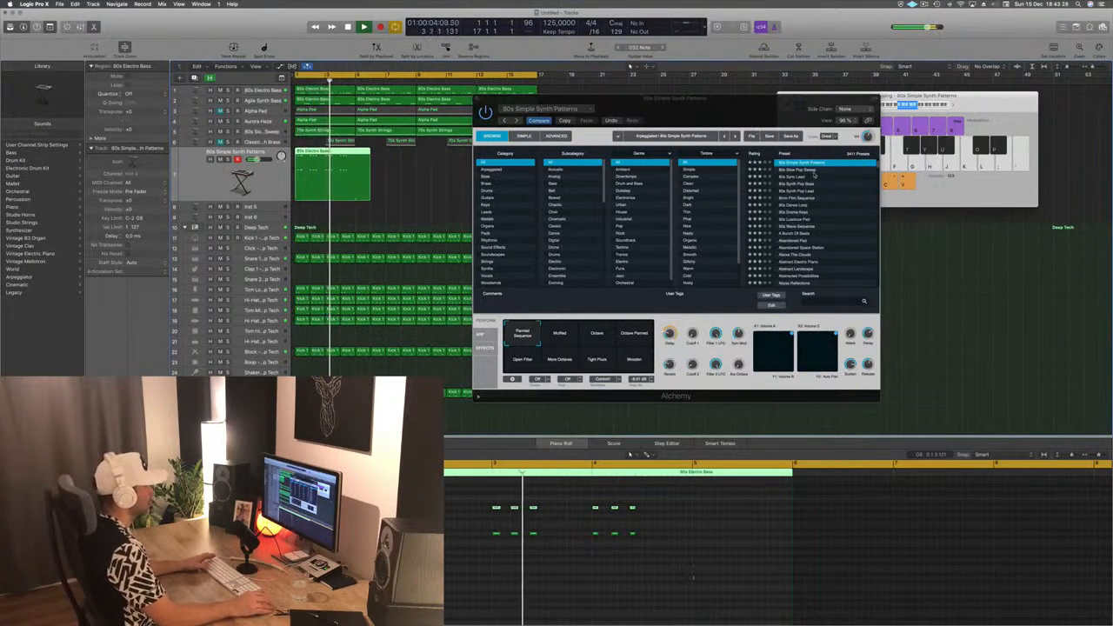
- Filter Alchemy's preset list by "pluck" again
left_click(816, 303)
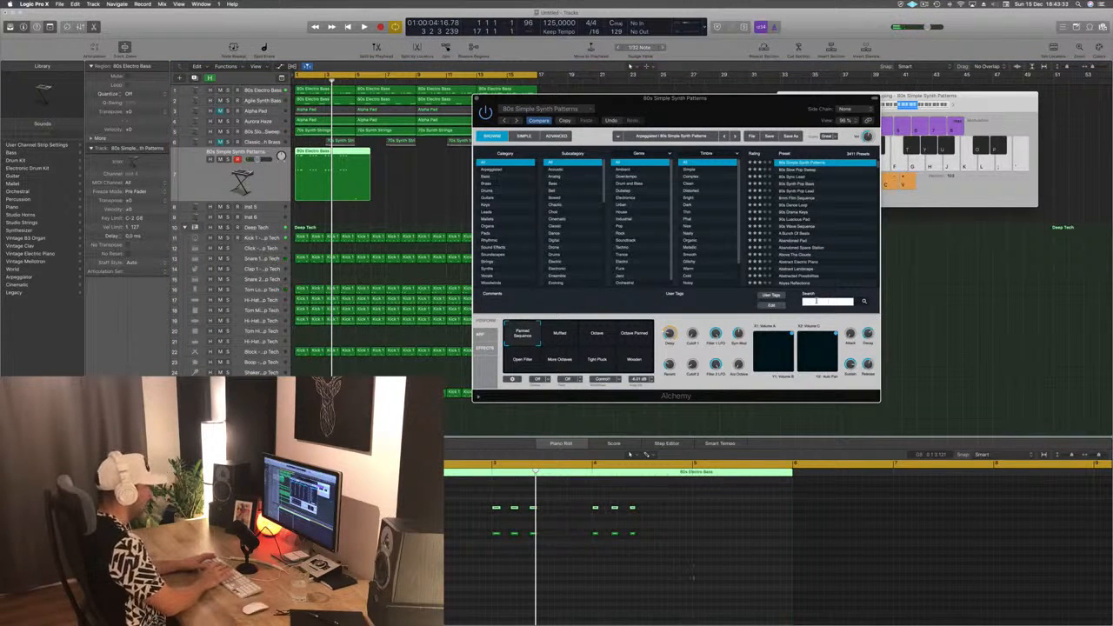
type("plo")
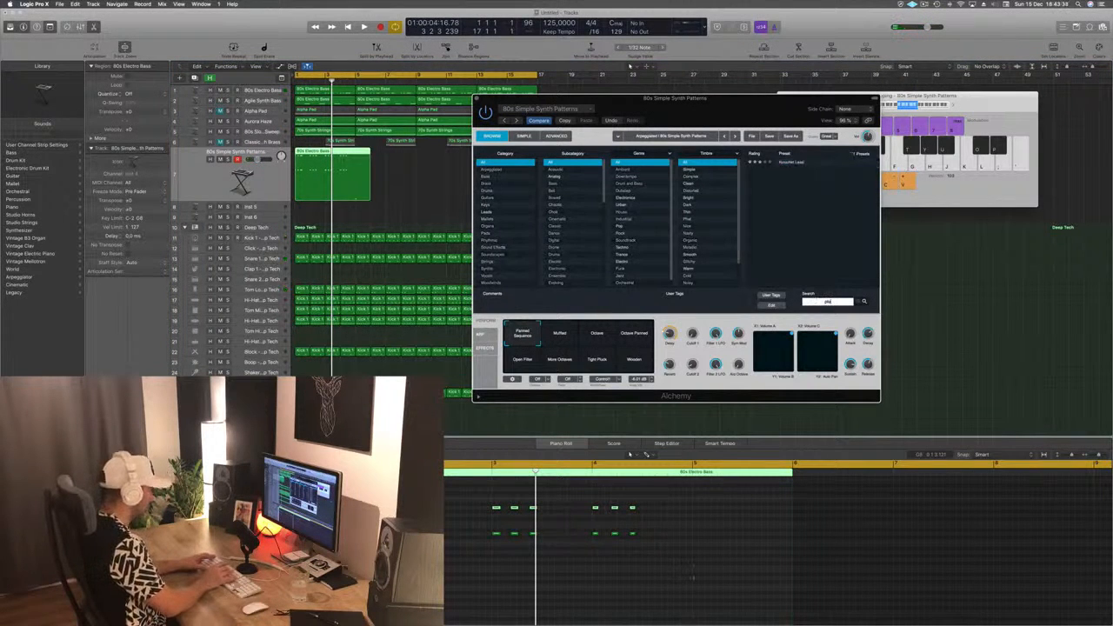
type("ck")
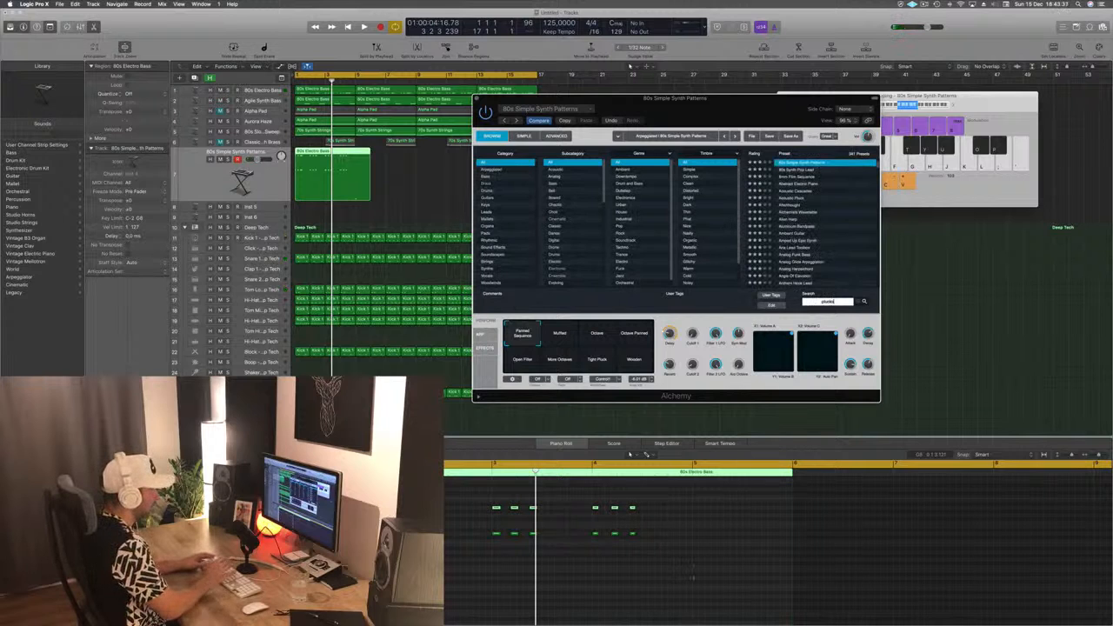
type("s")
key("BackSpace")
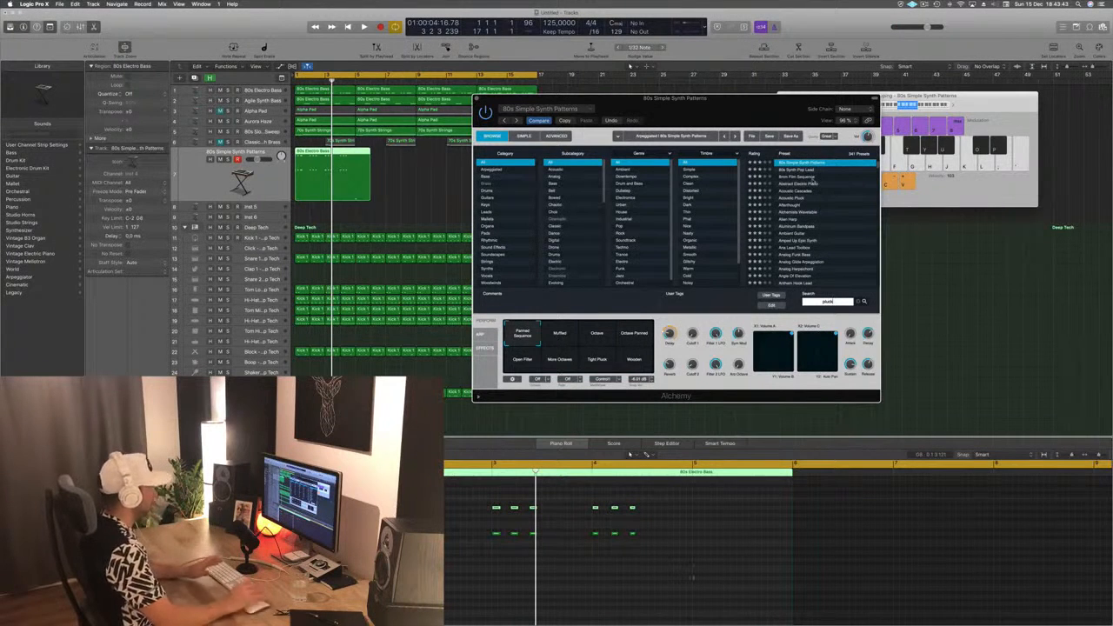
- Delete the stab region's leftover piece after bar 5 and copy the four-bar region repeatedly to fill the loop up to bar 17
left_click(270, 172)
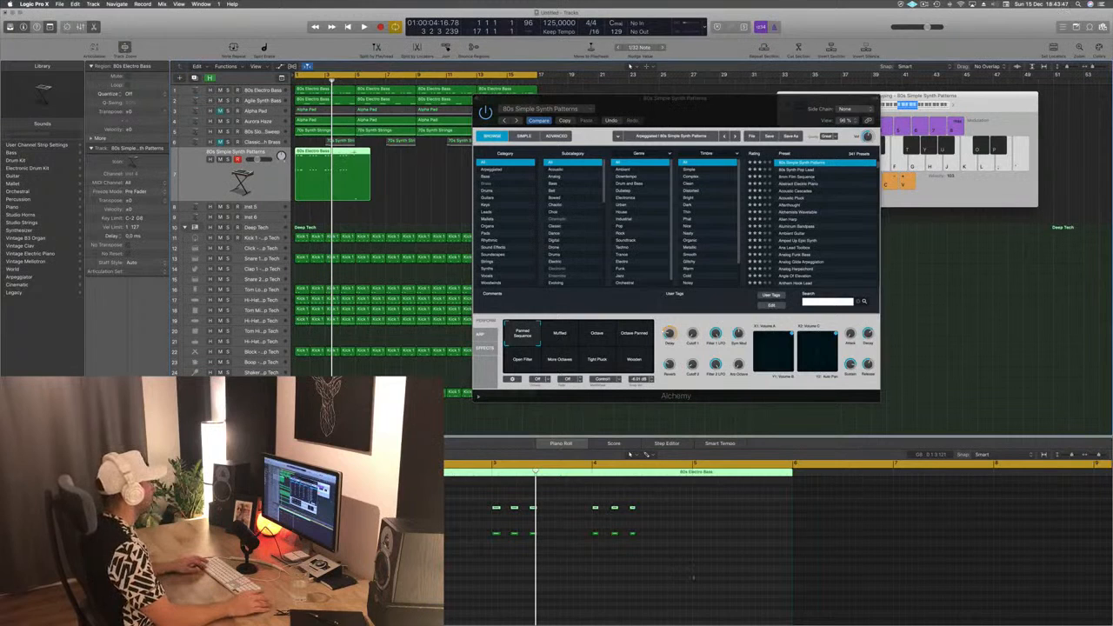
double_click(354, 152, "super")
key("Delete")
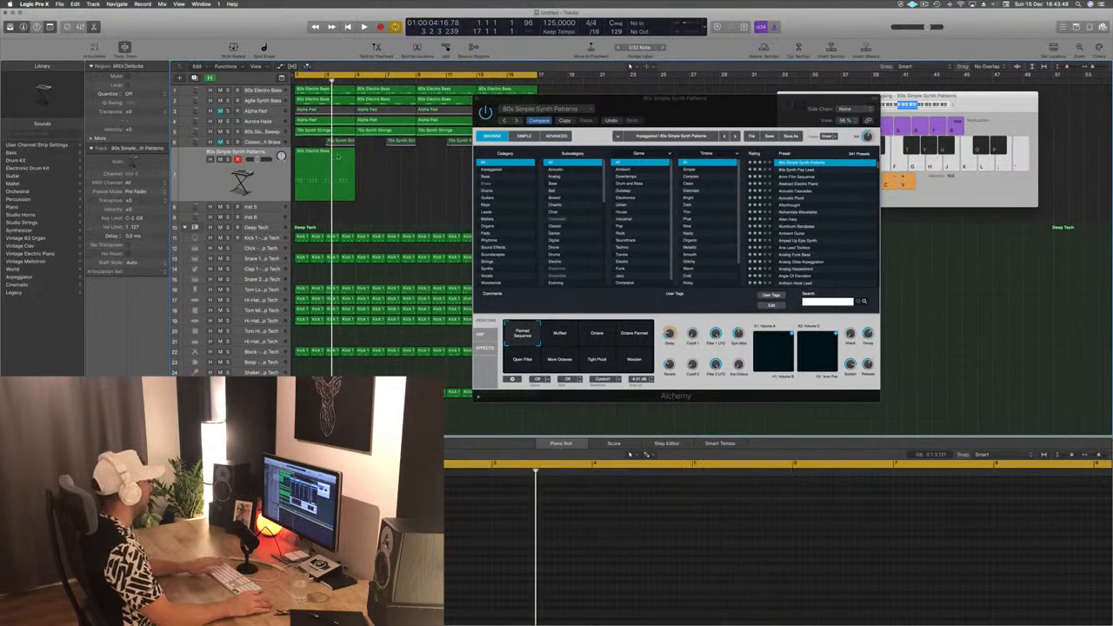
left_click(313, 157)
left_click_drag(313, 156, 374, 162)
left_click_drag(517, 99, 797, 126)
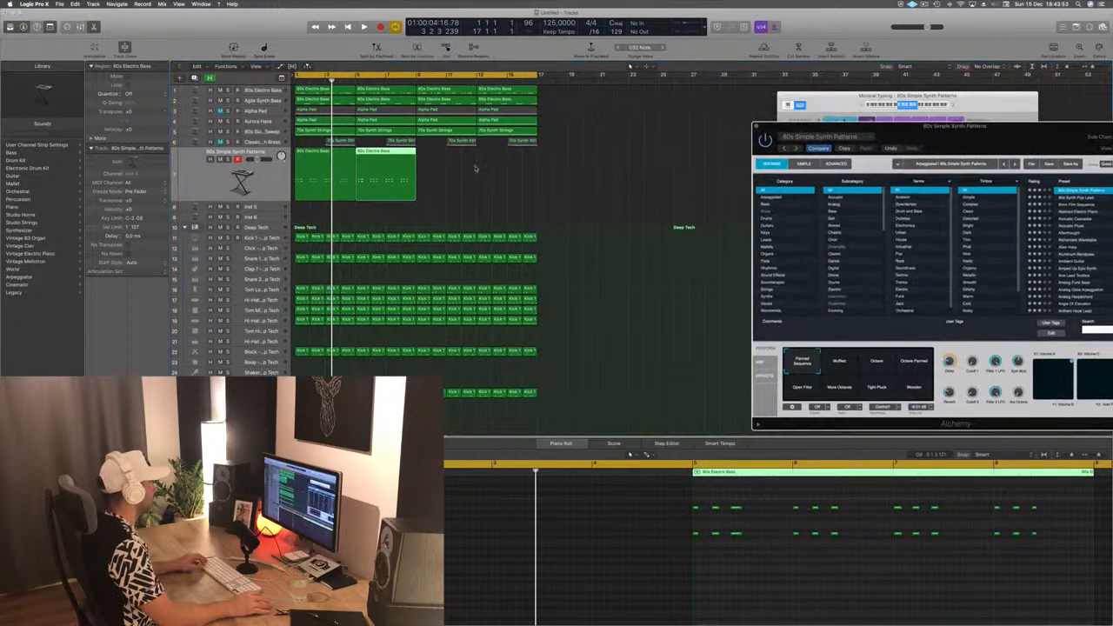
left_click_drag(475, 167, 439, 158)
- Play the loop while searching Alchemy's presets for "pluck" and load Acoustic Cascades
left_click_drag(869, 127, 361, 82)
key("space")
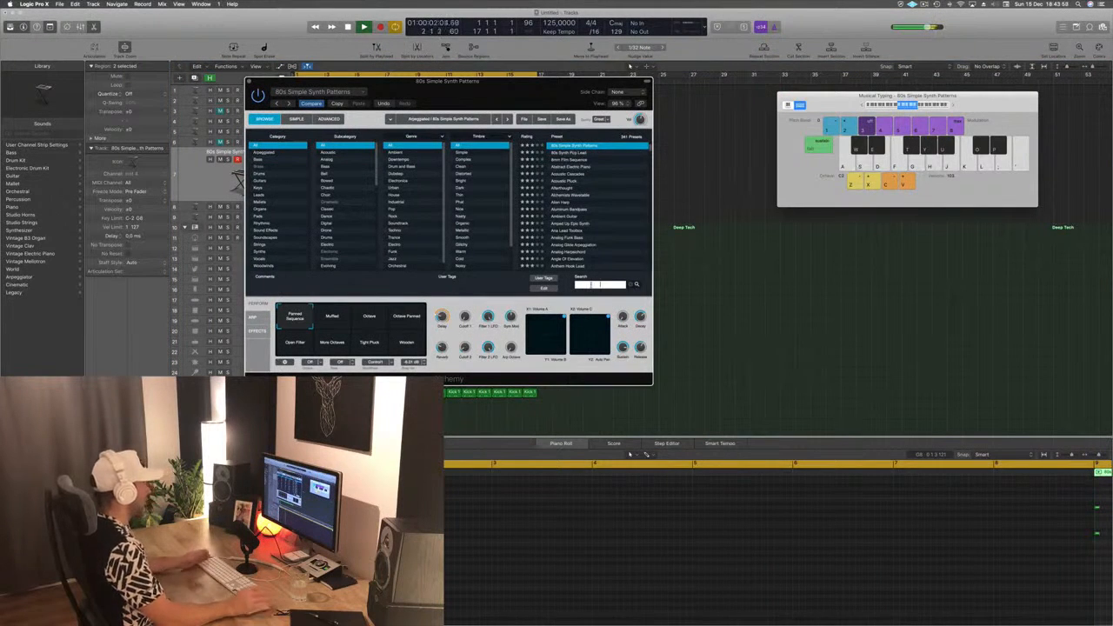
type("pluck")
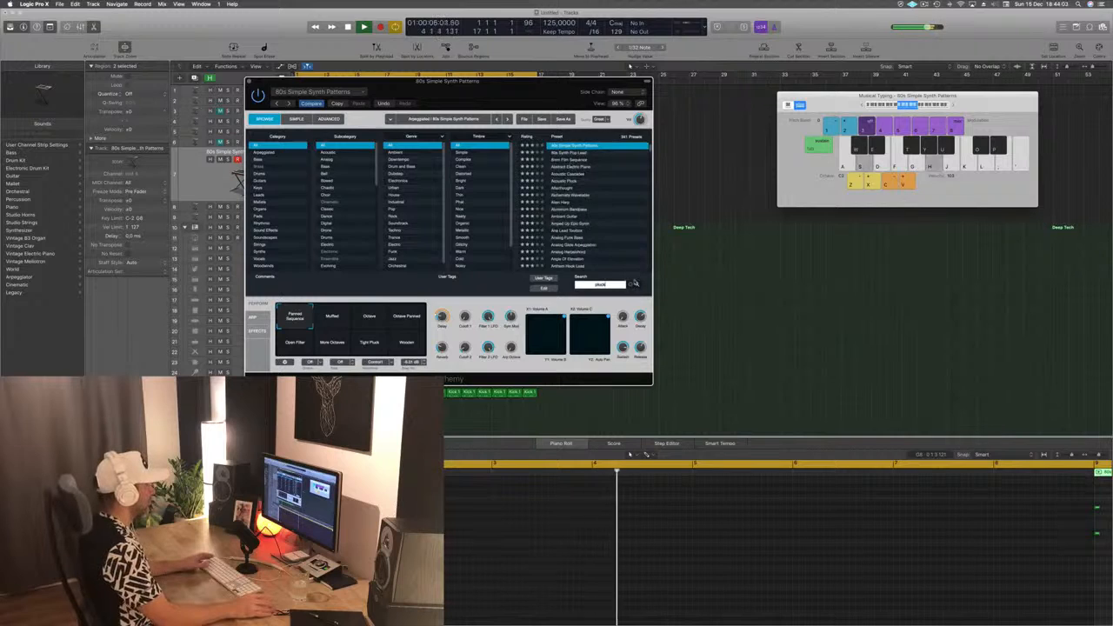
left_click(635, 285)
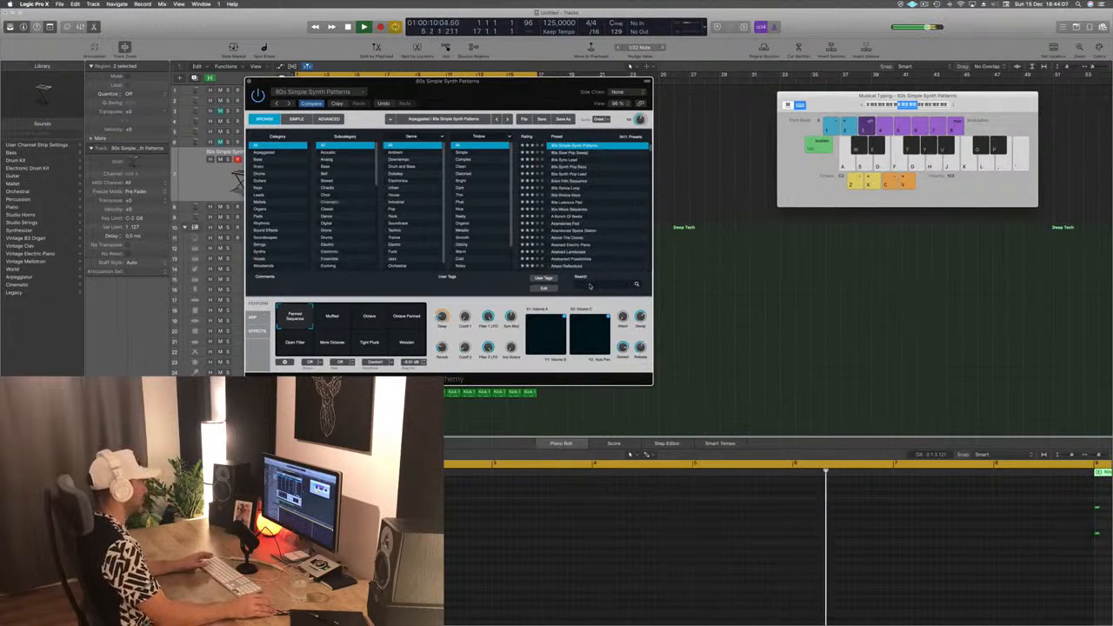
left_click(591, 284)
type("pluck")
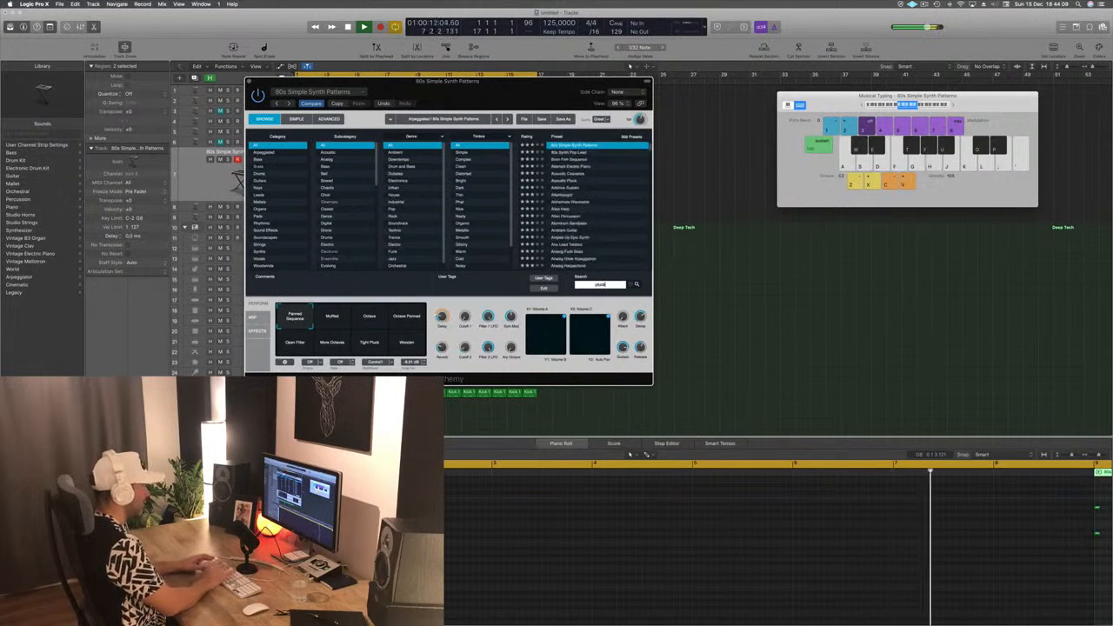
left_click(567, 180)
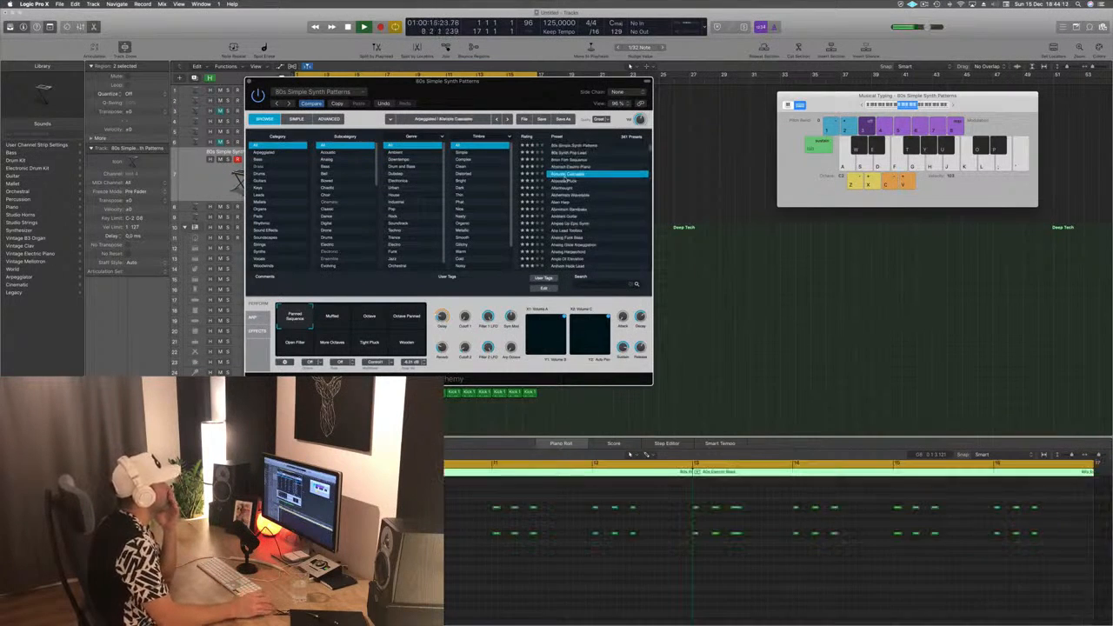
left_click_drag(522, 81, 782, 113)
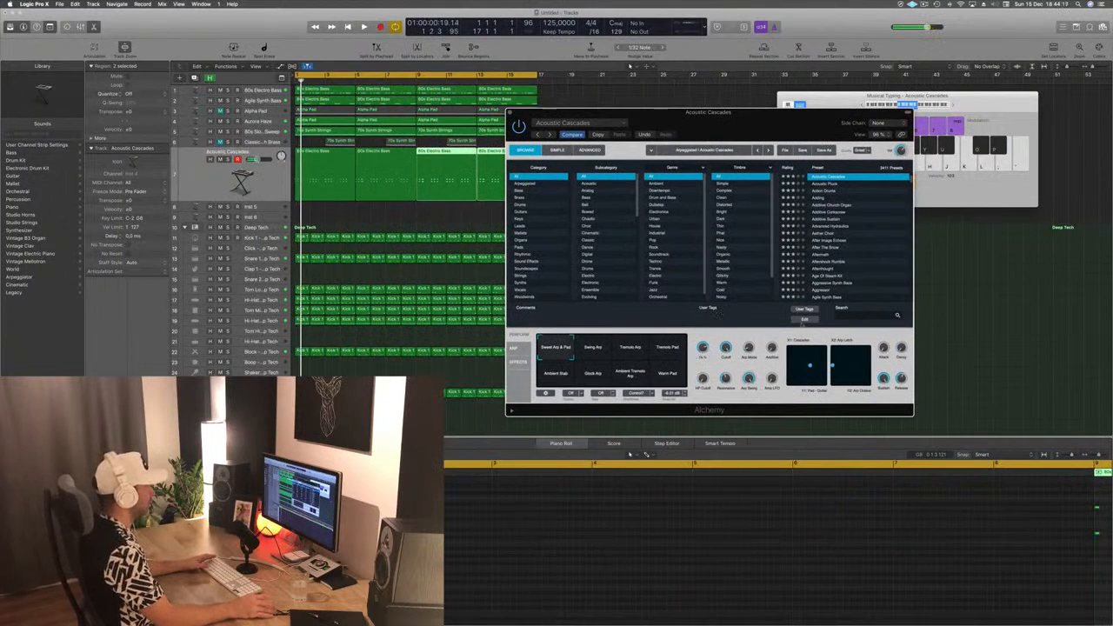
left_click(805, 319)
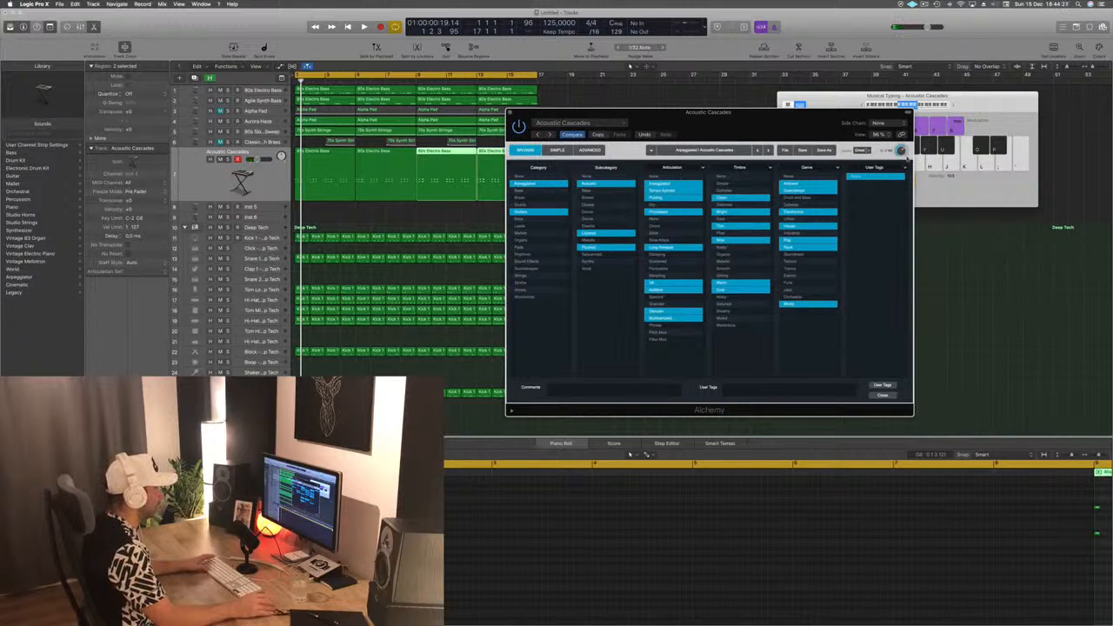
left_click(882, 396)
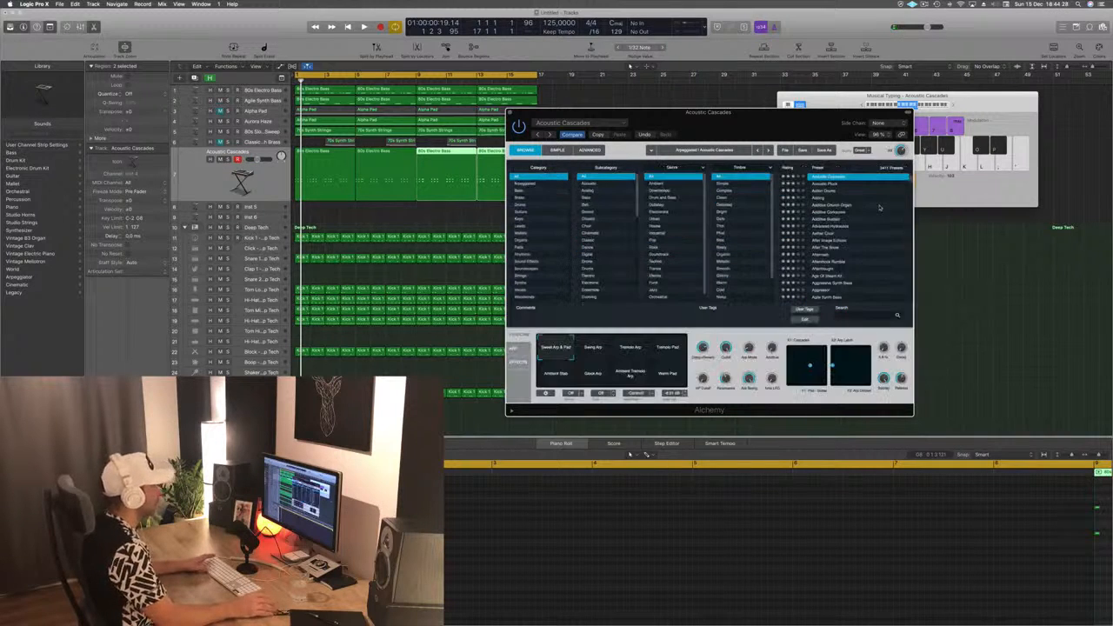
- Audition the Alchemy presets Adding, Additive Corkscrew, Additive Sustain, Aether Choir and After Image Echoes on the stabs
left_click(831, 199)
key("space")
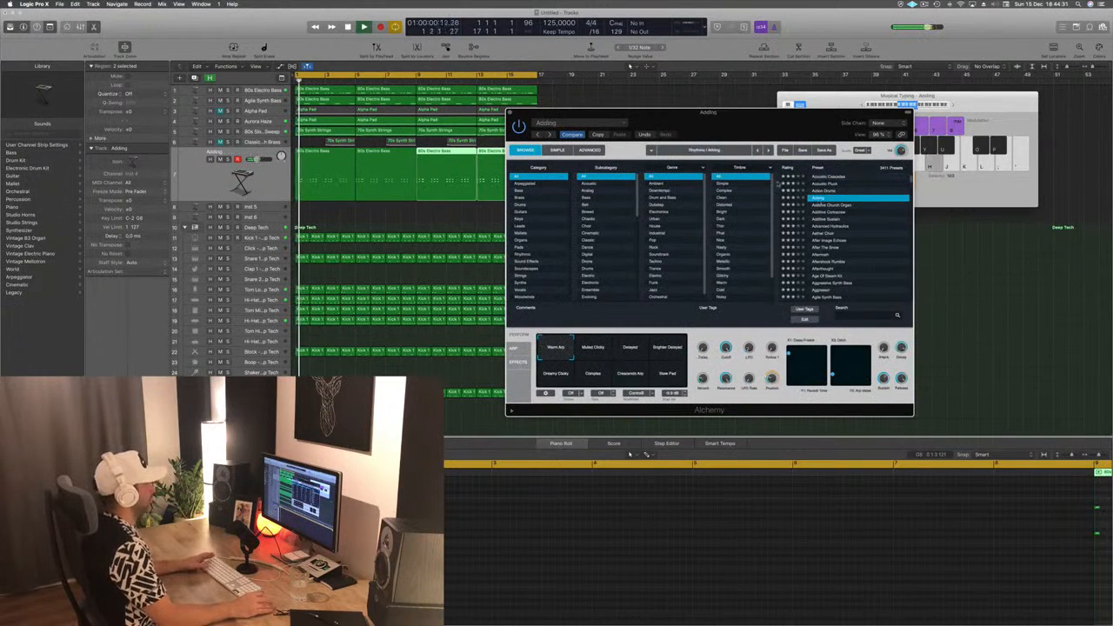
left_click_drag(768, 121, 699, 93)
left_click(770, 184)
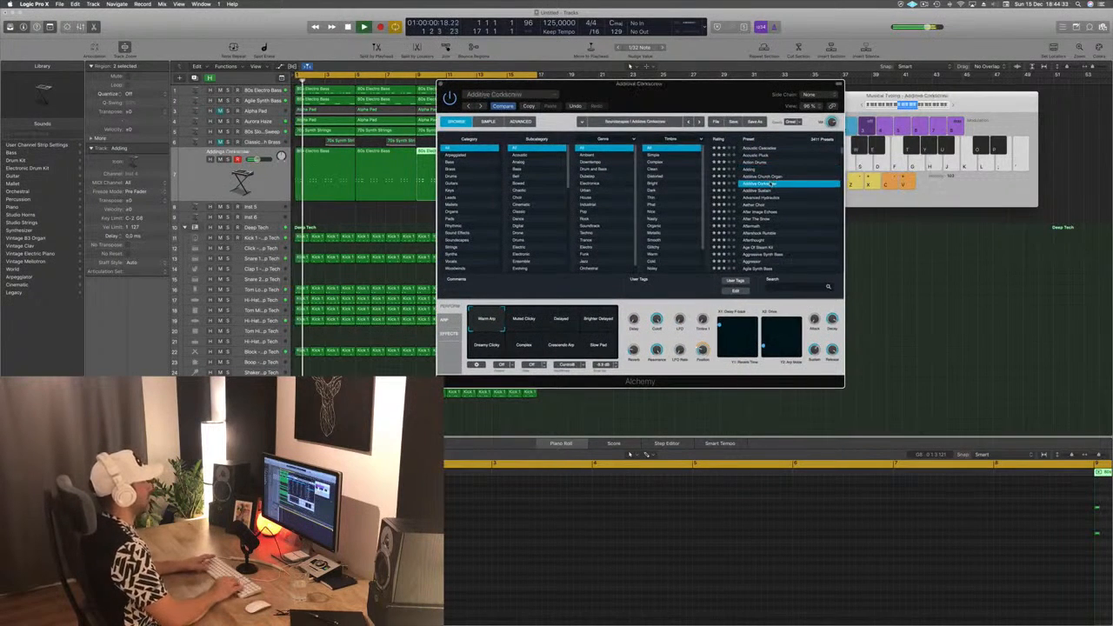
key("Down")
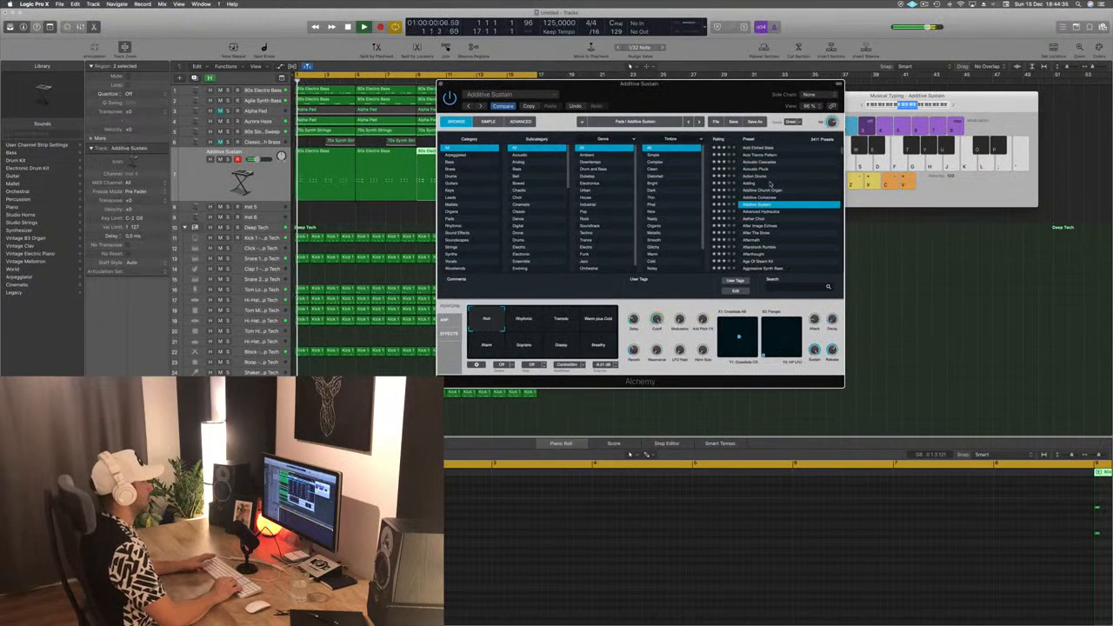
key("Down")
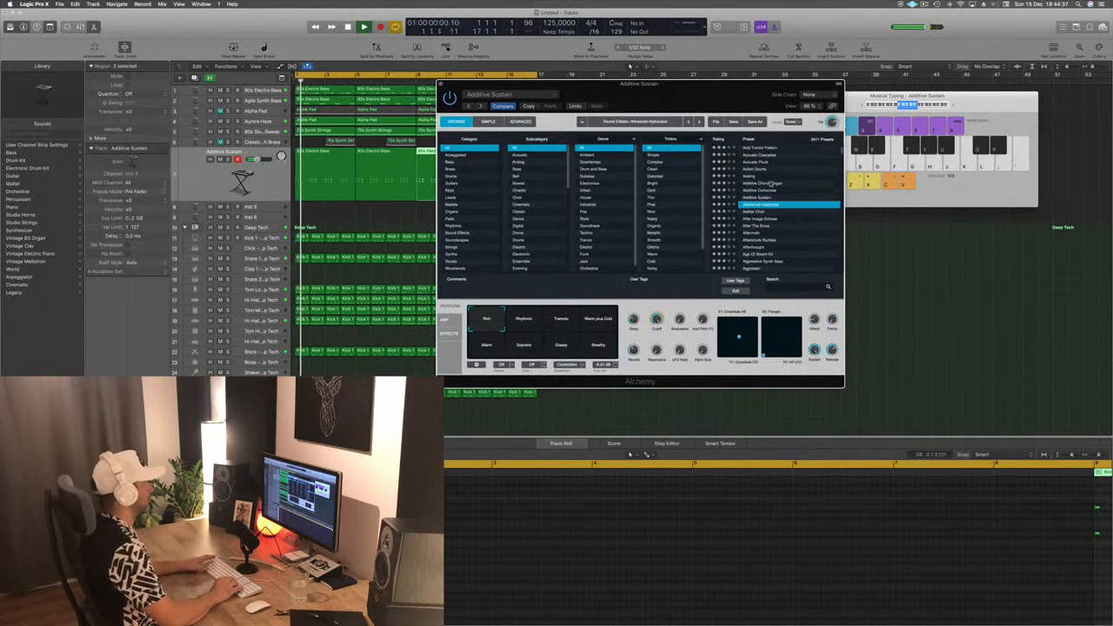
key("Down")
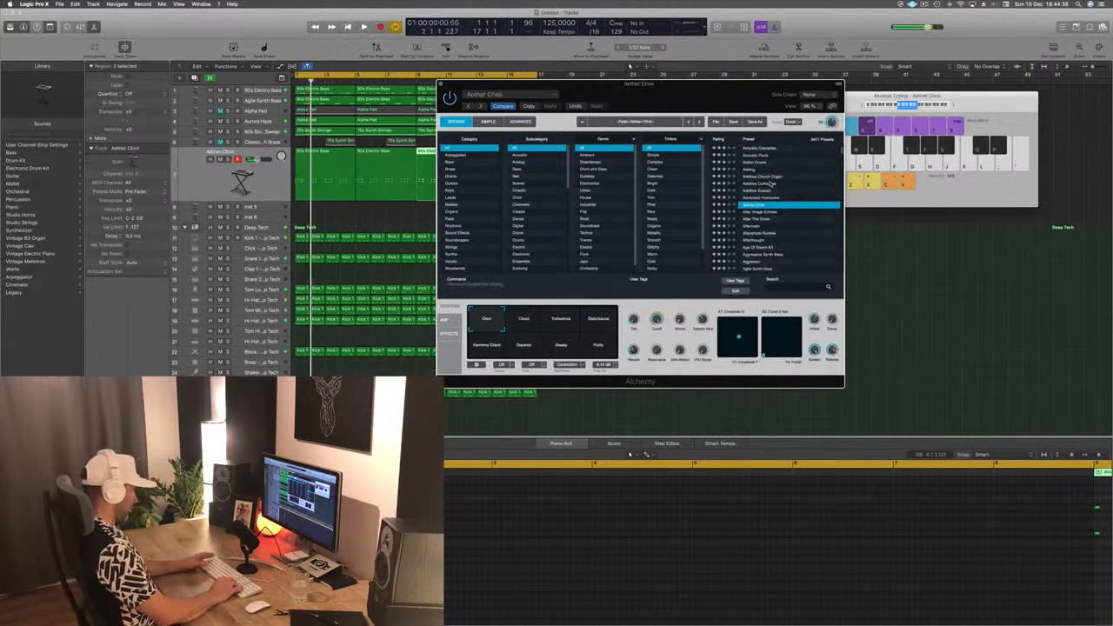
key("Down")
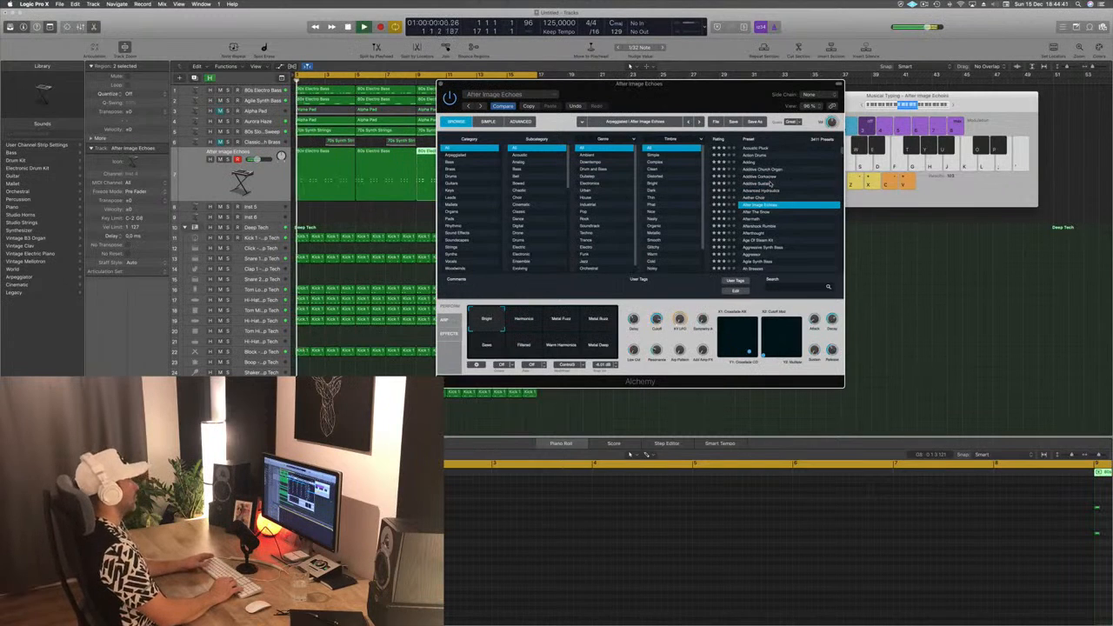
- Select all regions on the stab track, close Alchemy and replace it with Sculpture, placing its window clear of the track headers
left_click(190, 178)
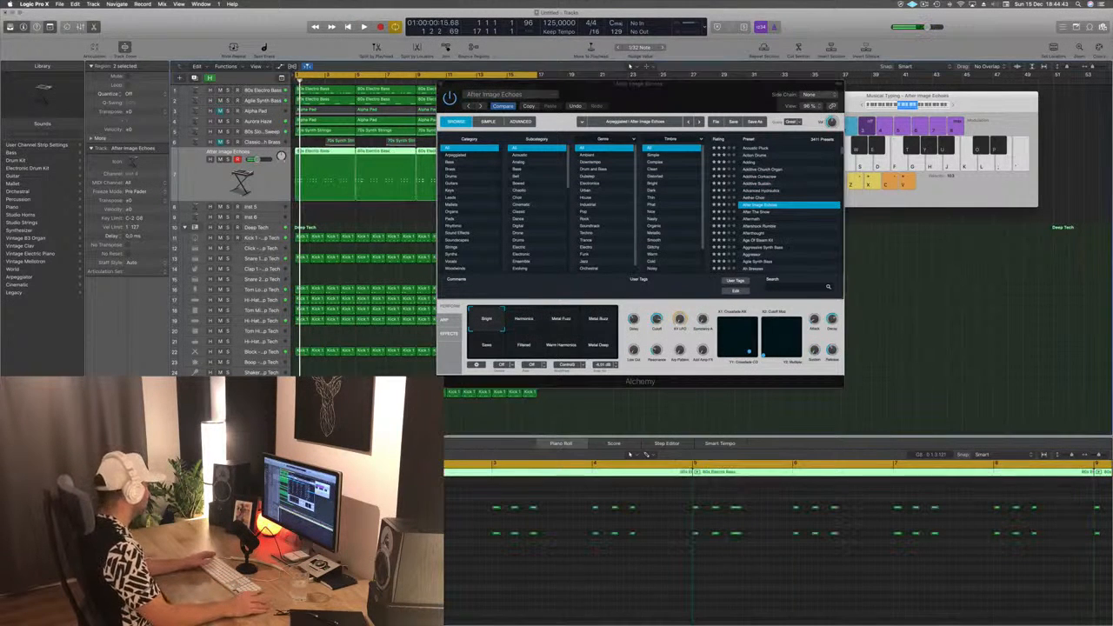
key("super+w")
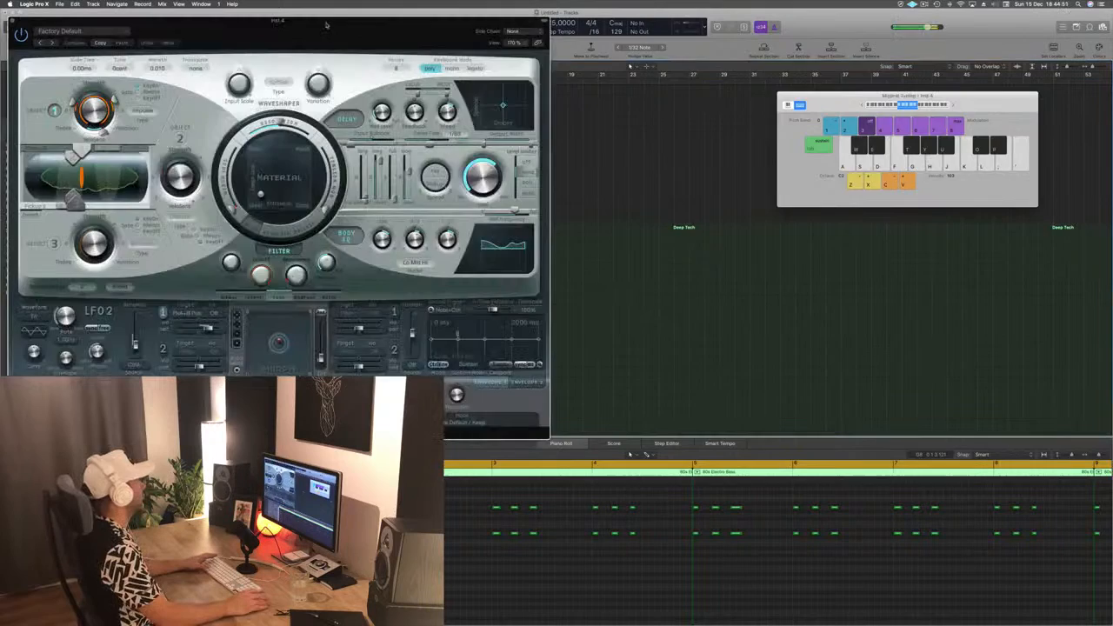
left_click_drag(327, 28, 848, 73)
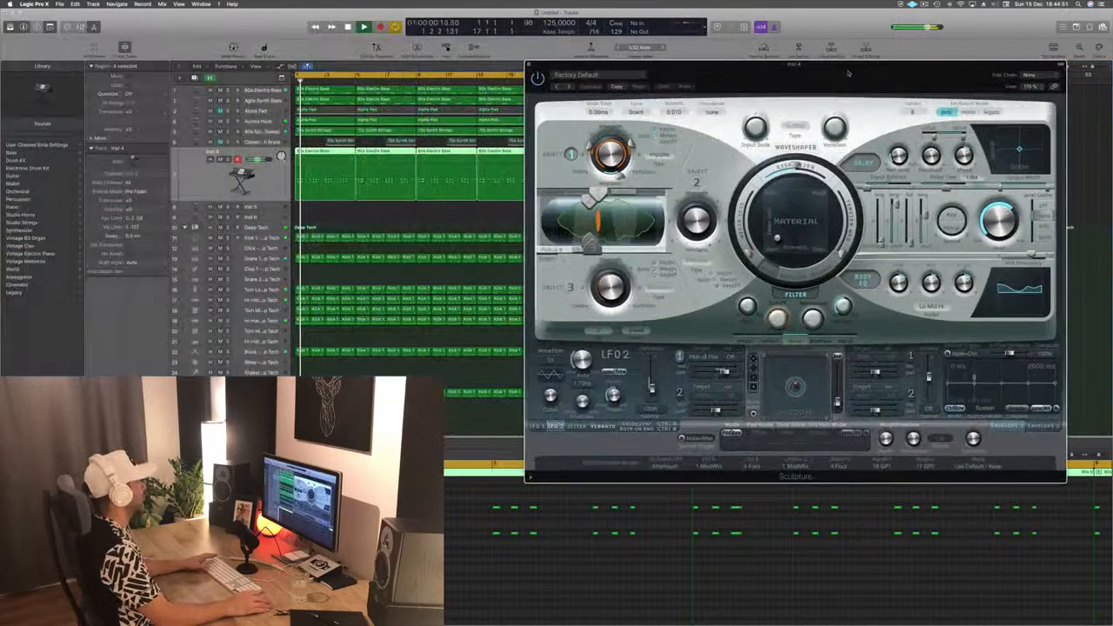
- Step through Sculpture's presets to Lean on 2 and on to Lean on, playing the stabs with each
left_click(568, 88)
key("space")
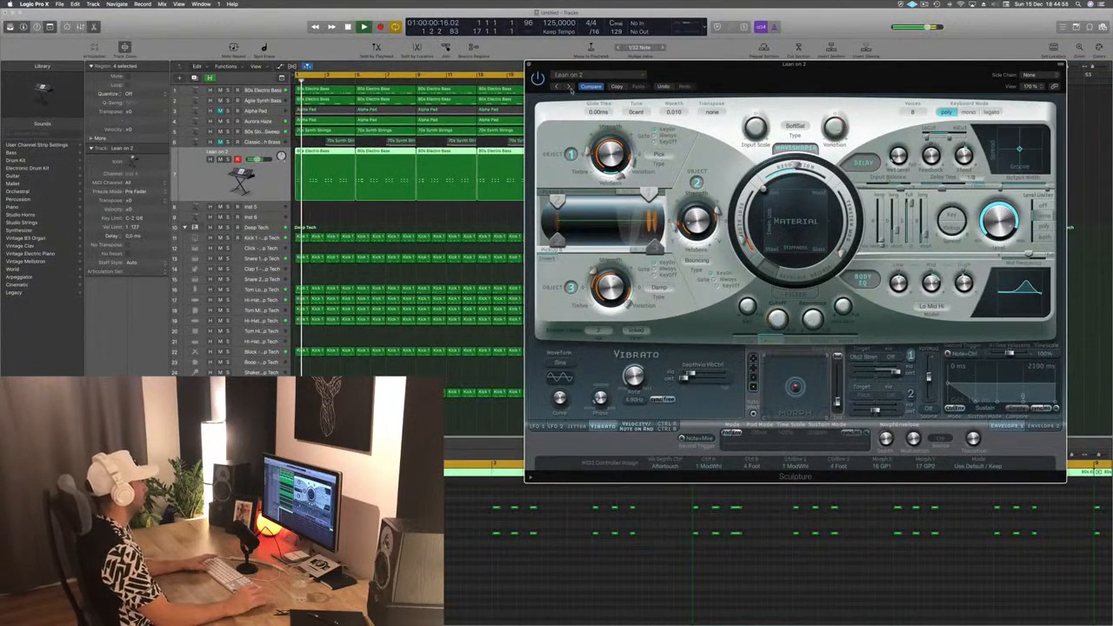
left_click(570, 88)
key("space")
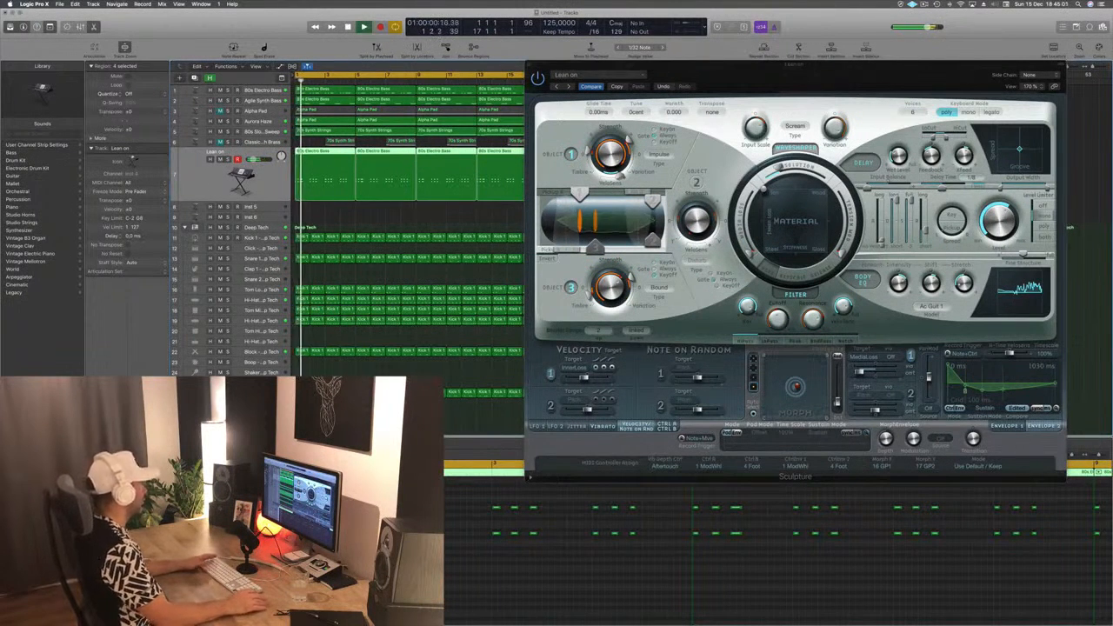
key("space")
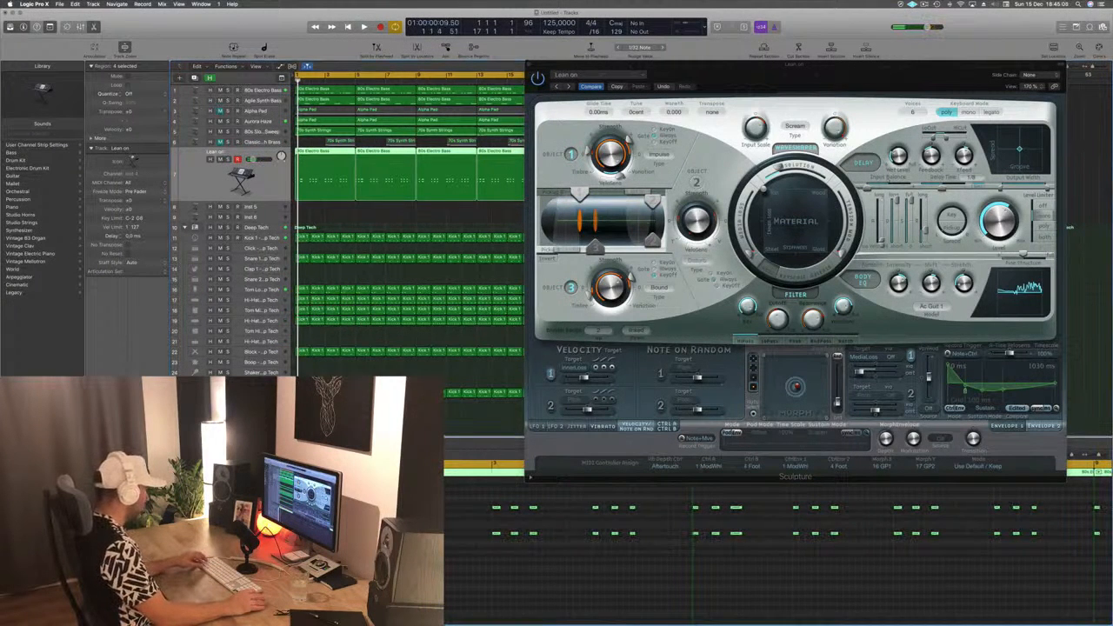
key("super+z")
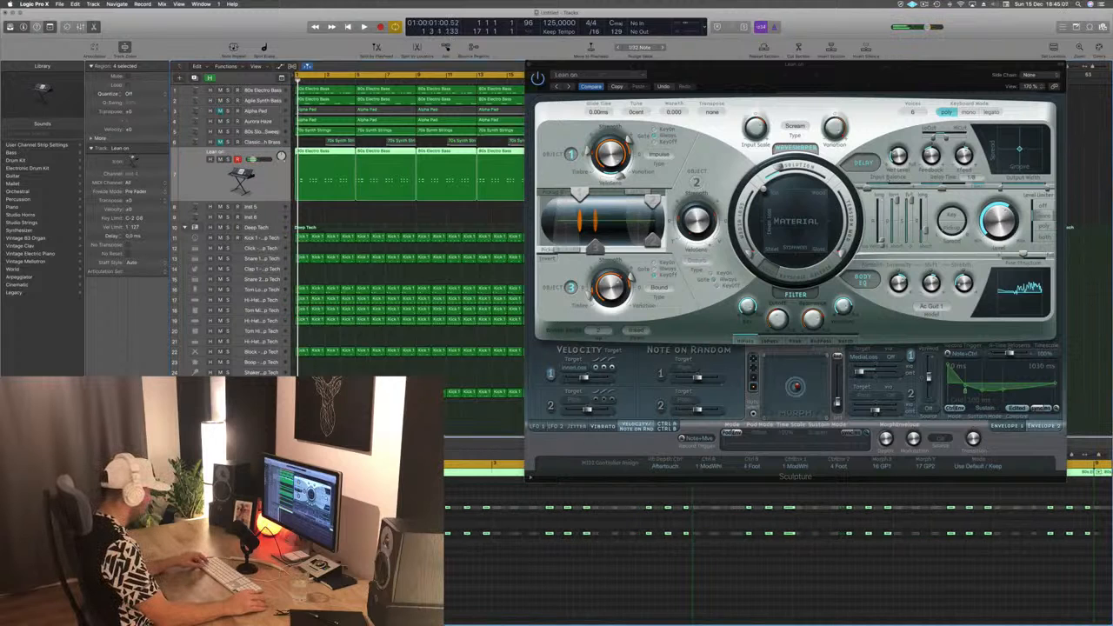
key("space")
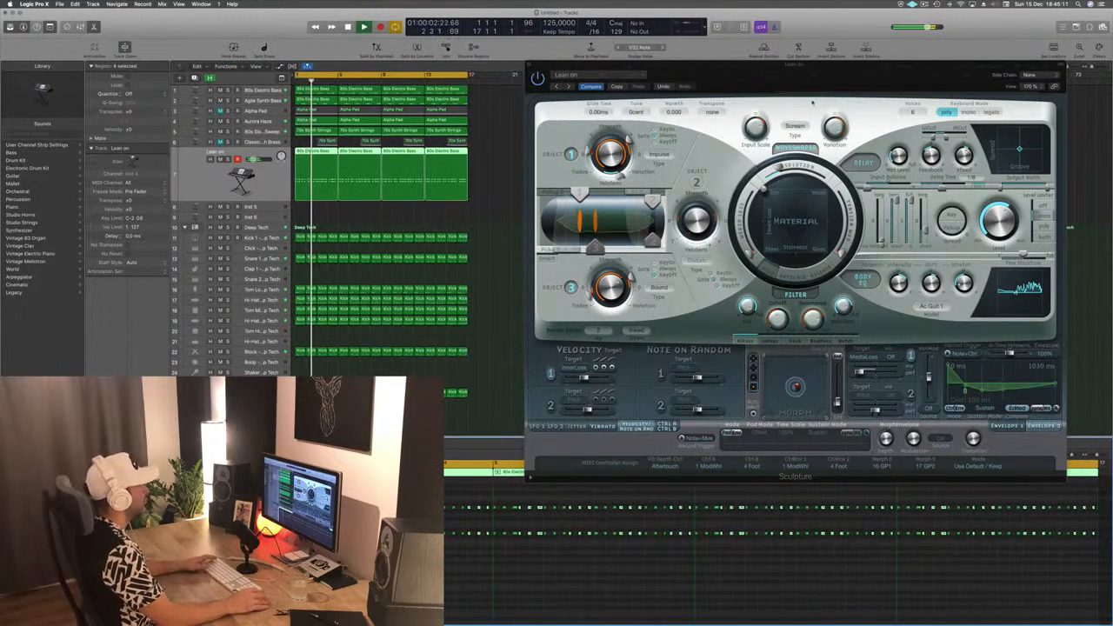
- Close Sculpture, clear the region selection and play the loop from the start with Lean on playing the stabs
left_click_drag(618, 74, 514, 90)
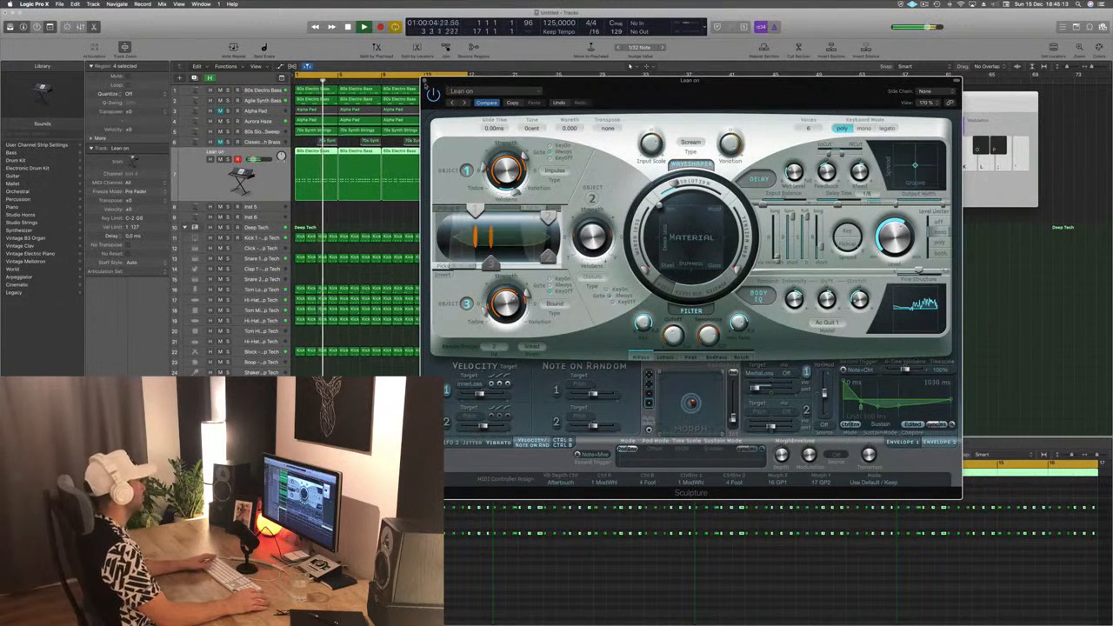
key("super+w")
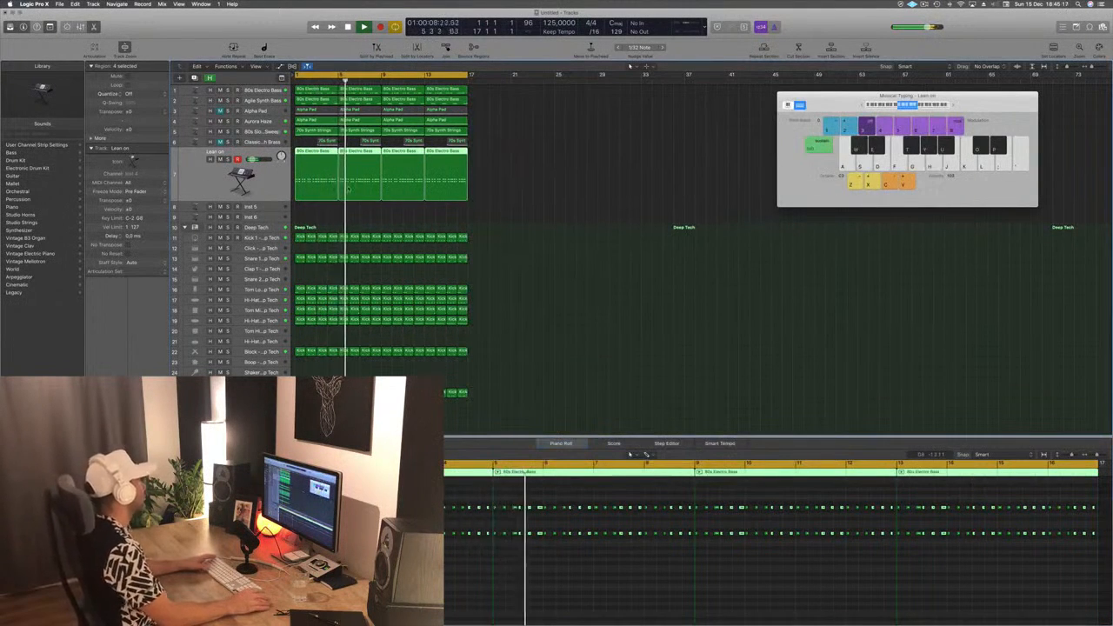
key("Return")
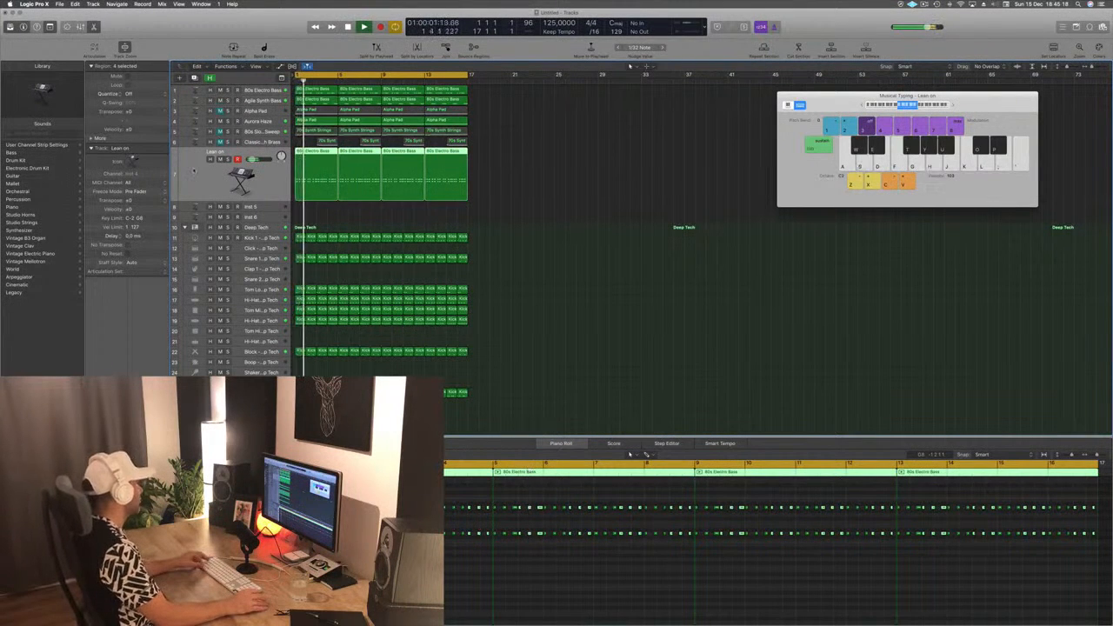
key("super+Right")
scroll(303, 192, "down", 3)
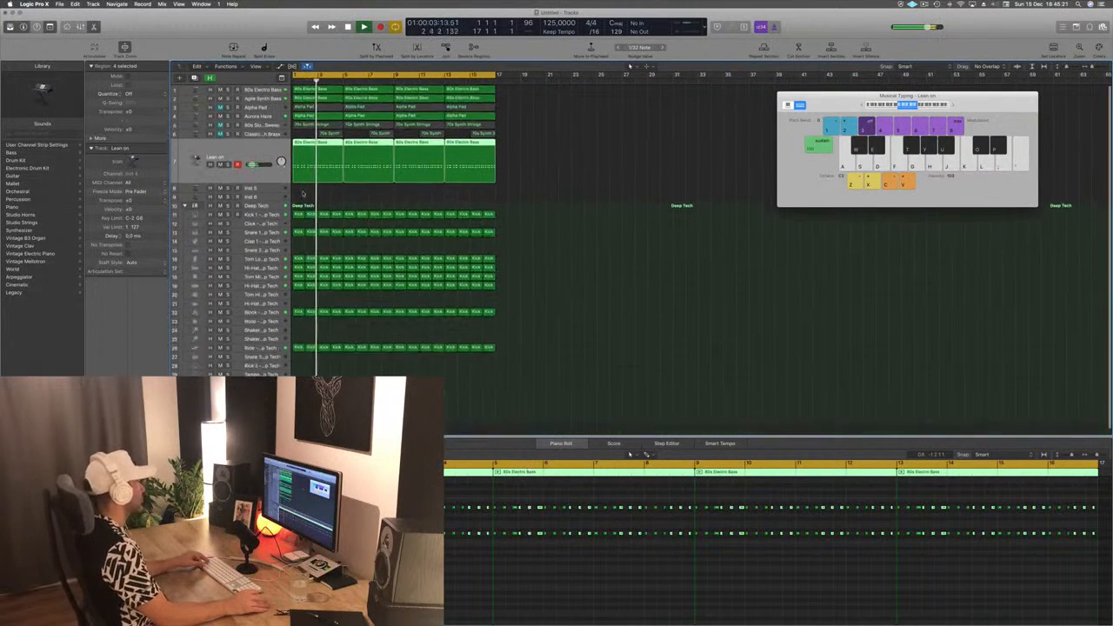
scroll(376, 185, "right", 3)
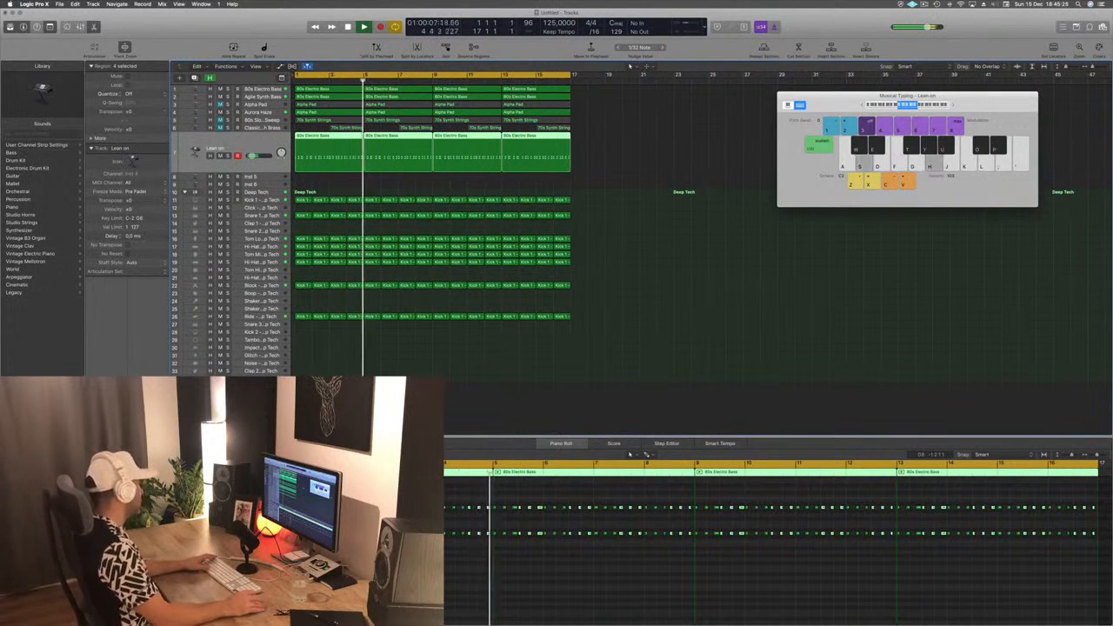
left_click(714, 236)
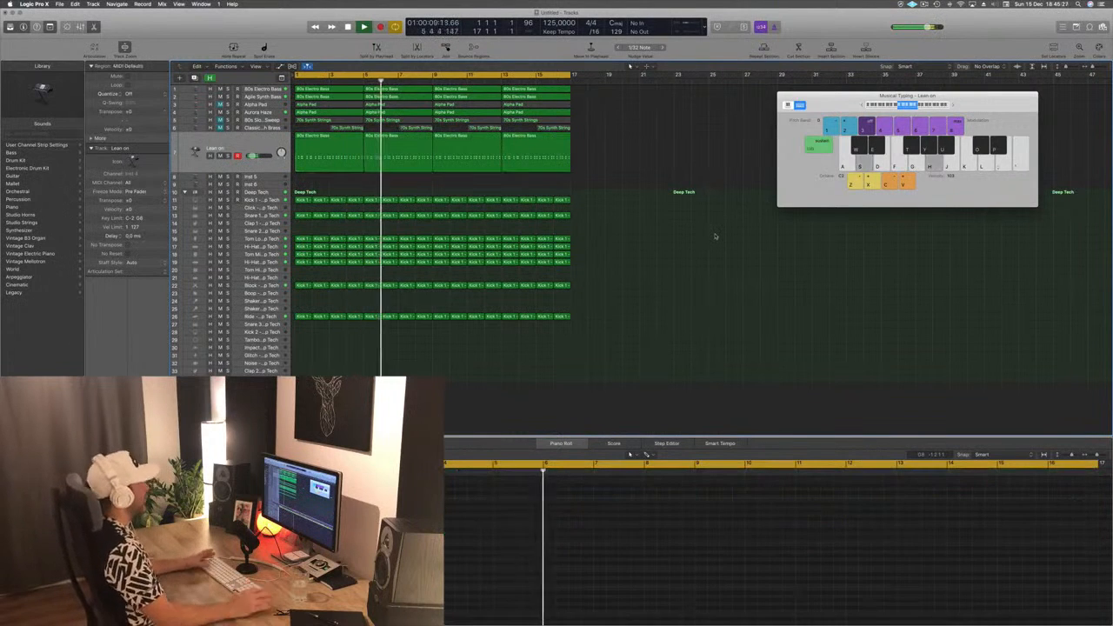
scroll(614, 260, "up", 1)
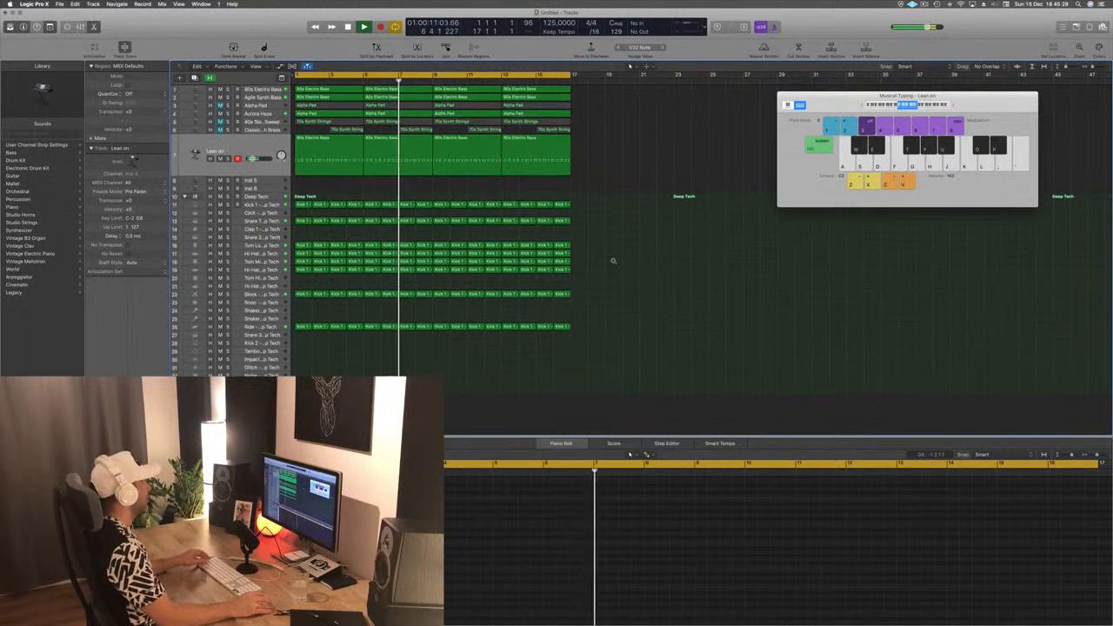
key("space")
key("space")
- Unmute the 80s Slow Pop Sweep track, transpose its notes down an octave and restart the loop
left_click(264, 122)
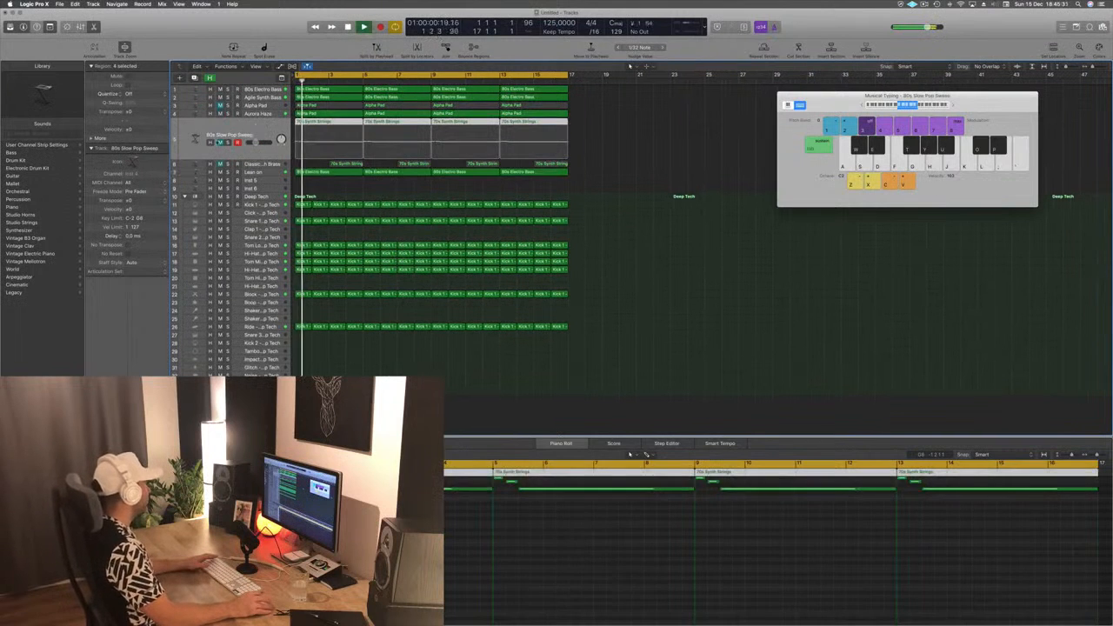
key("m")
left_click(418, 600)
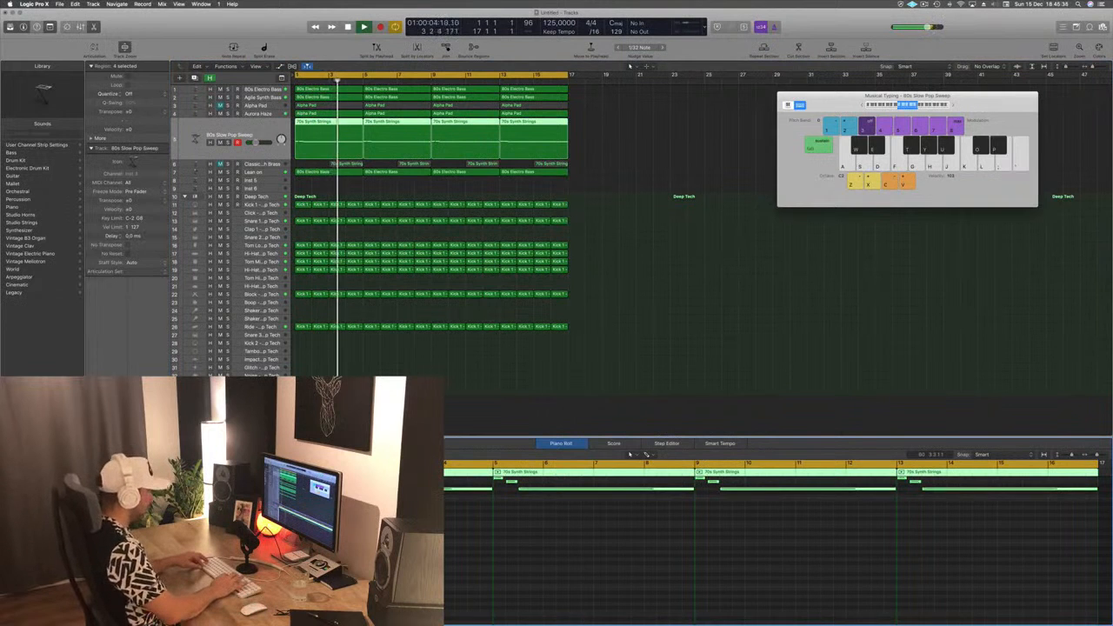
key("alt+shift+Down")
key("Return")
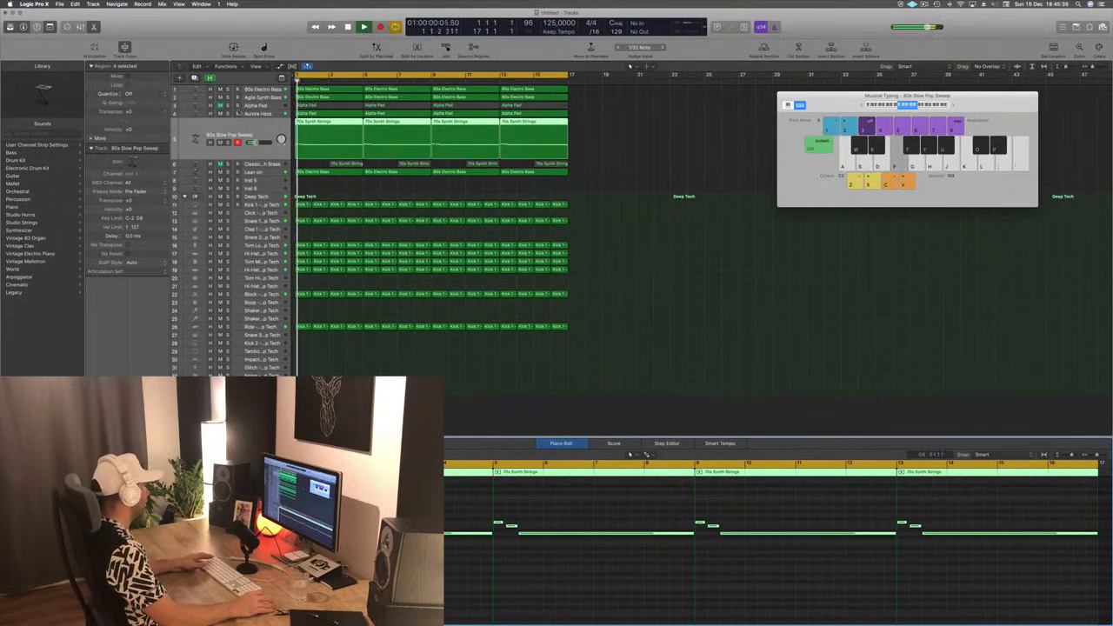
- Duplicate the 80s Slow Pop Sweep track, copy its regions onto the duplicate and transpose the copied notes up an octave
key("Tab")
key("super+d")
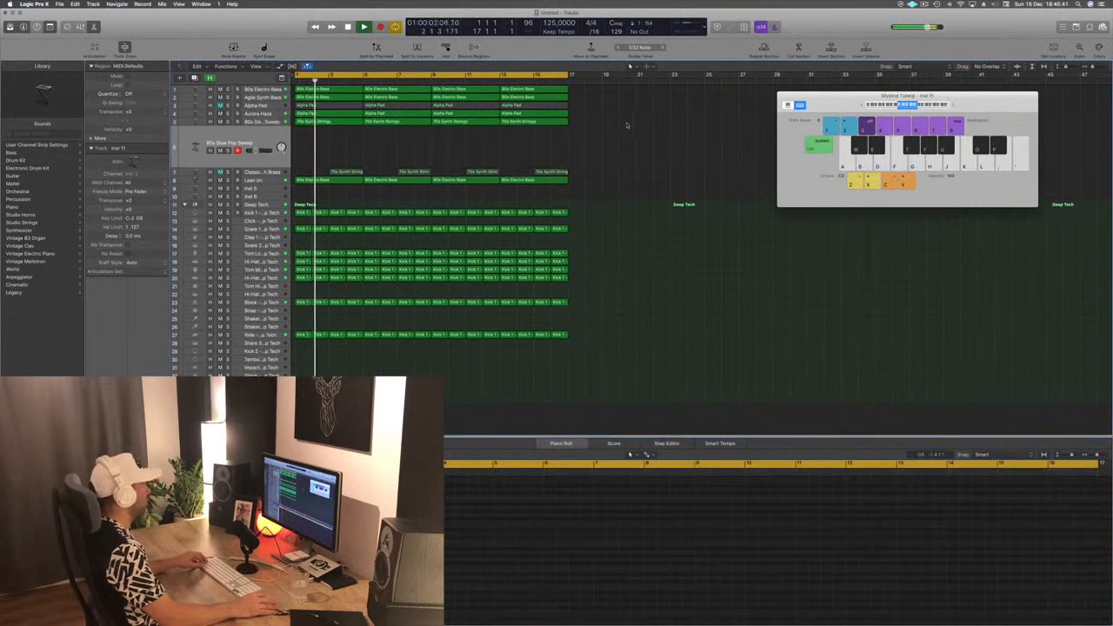
left_click_drag(289, 135, 309, 144)
key("Tab")
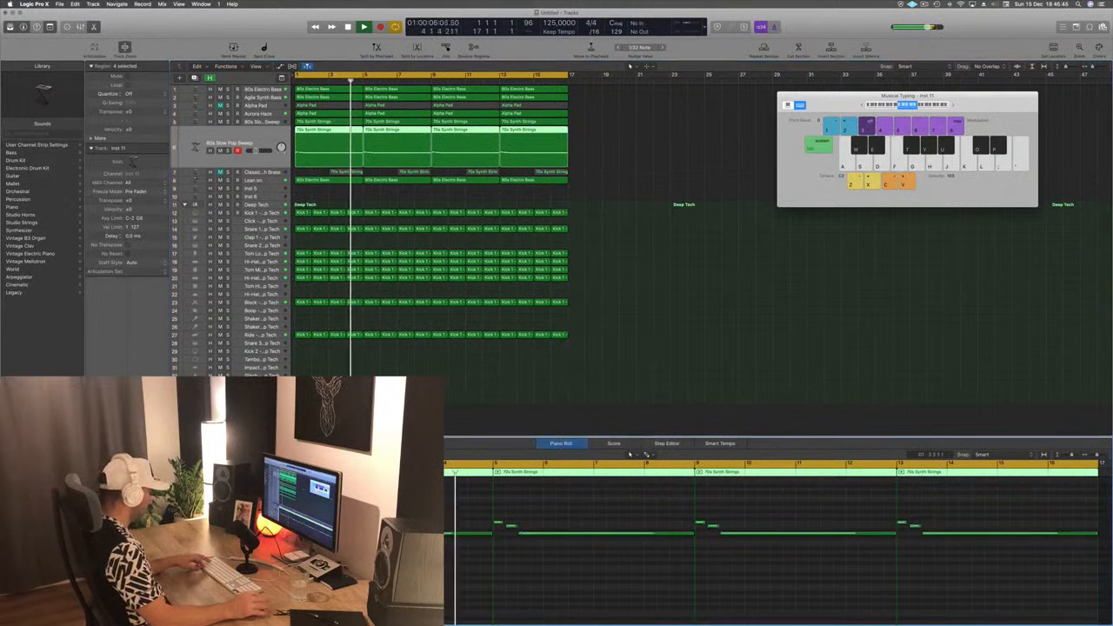
key("alt+shift+Up")
- Restart the loop and listen to the two sweep tracks layered an octave apart
key("space")
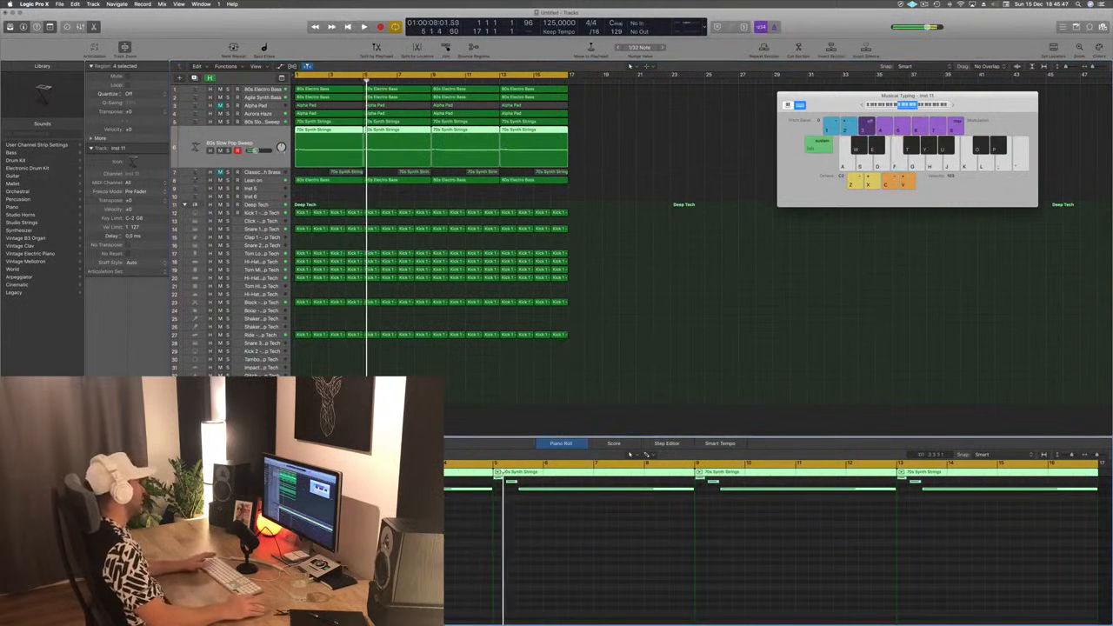
key("space")
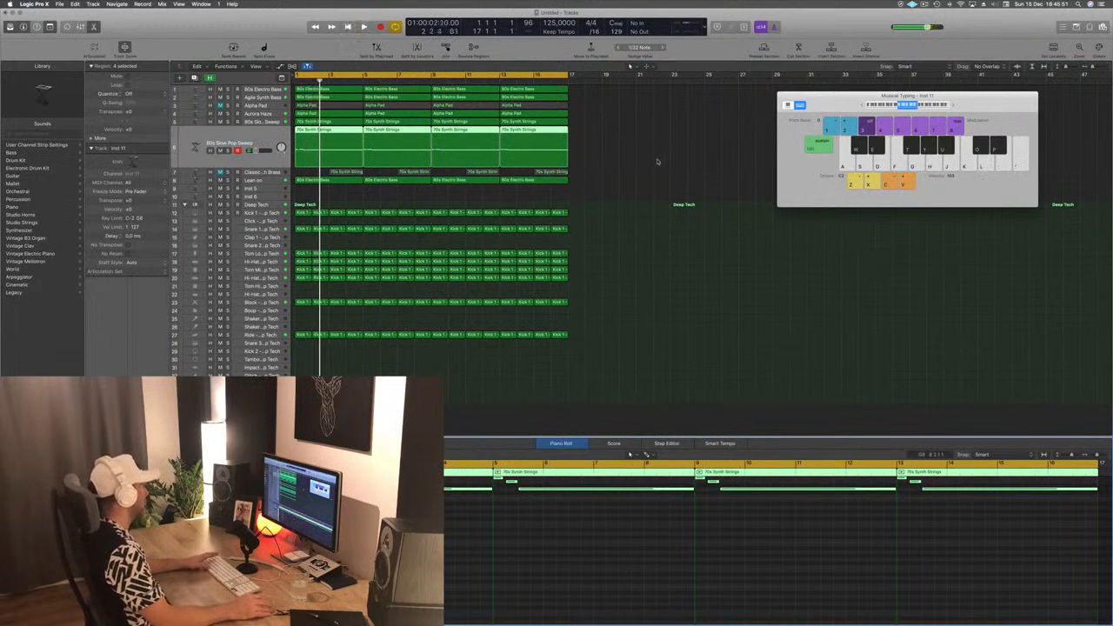
key("space")
key("space")
- Mute the original, lower 80s Slow Pop Sweep track and replay the loop to hear the octave-higher copy without it
key("space")
key("space")
left_click(228, 141)
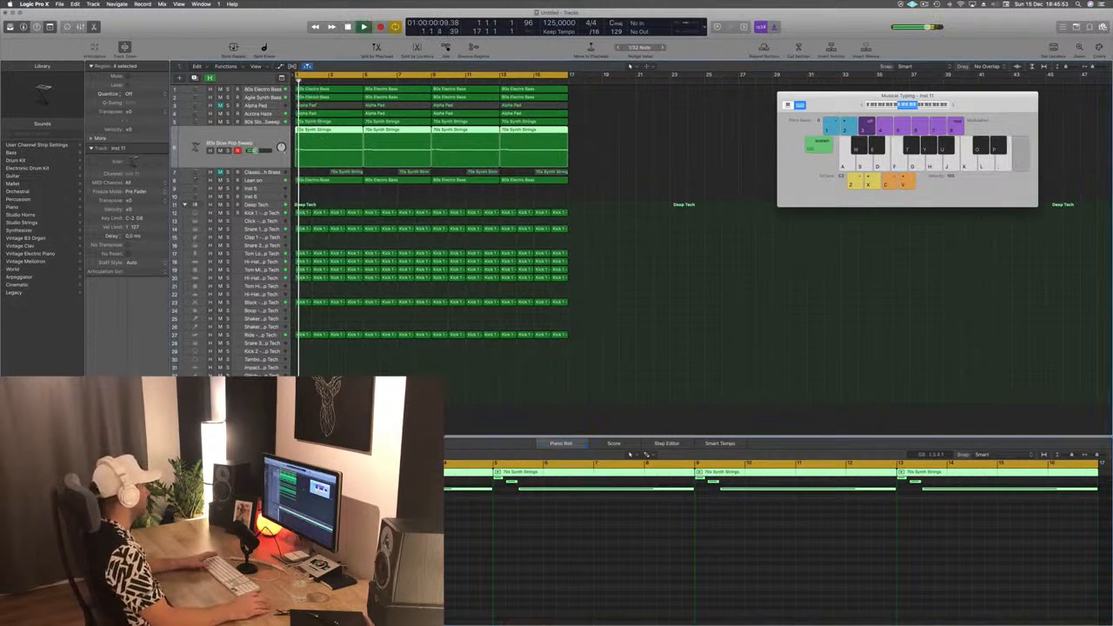
key("Up")
key("space")
key("space")
left_click(221, 142)
- Unmute the original 80s Slow Pop Sweep track, raise its volume slightly and play the loop from the start
key("space")
key("space")
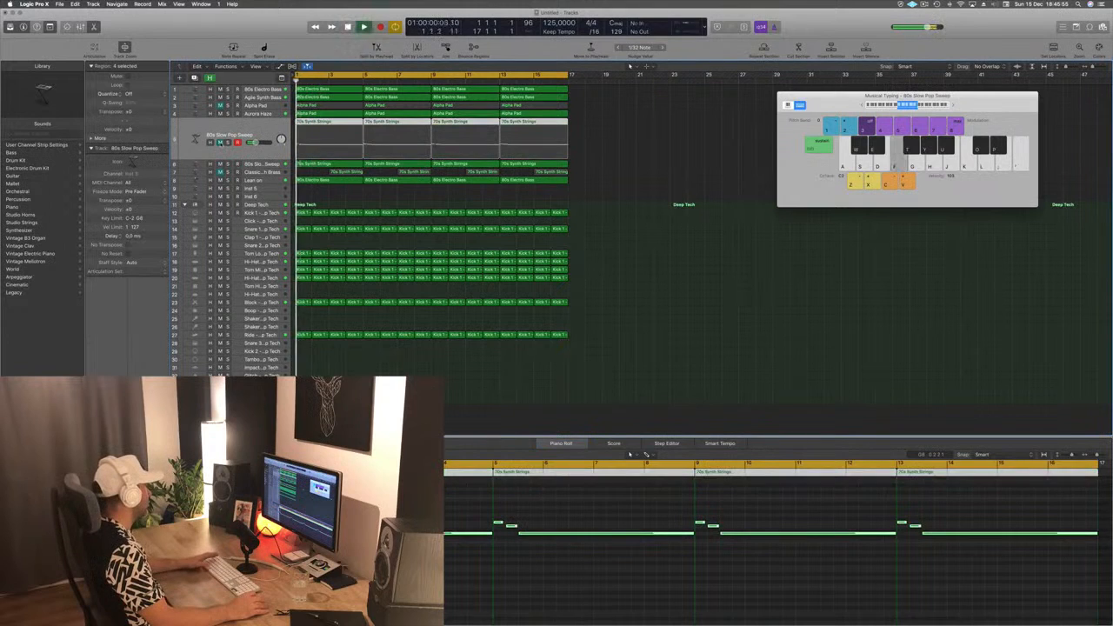
left_click(221, 142)
left_click_drag(253, 142, 255, 141)
key("space")
key("space")
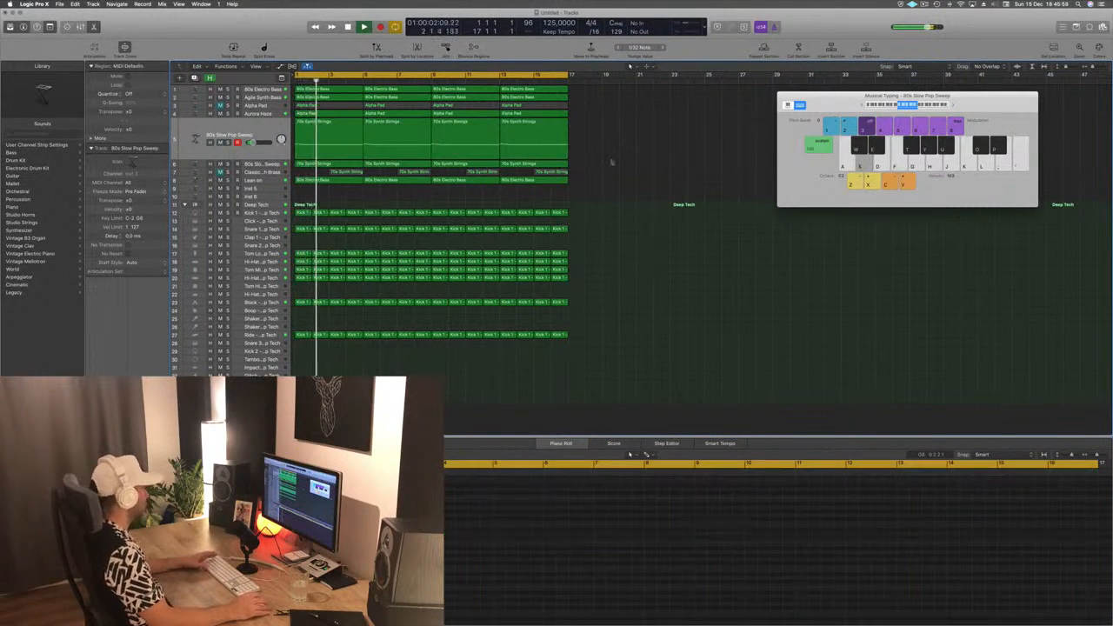
- Clear the region selection and save the project under the name Episode 42 Guys
left_click(642, 187)
key("super+s")
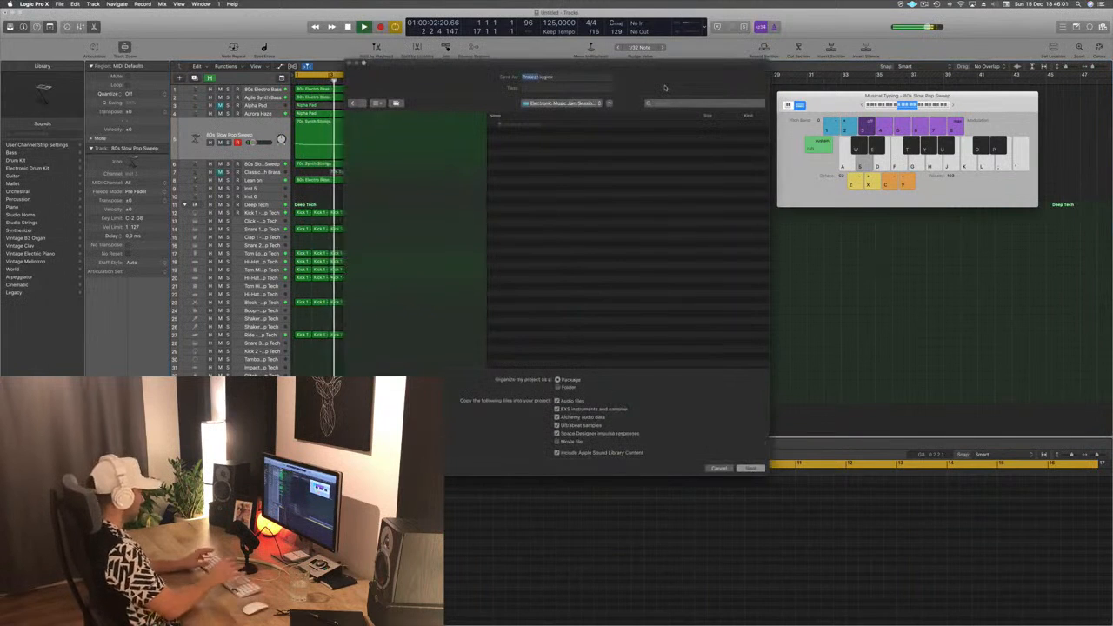
type("Episode 42 Outpu")
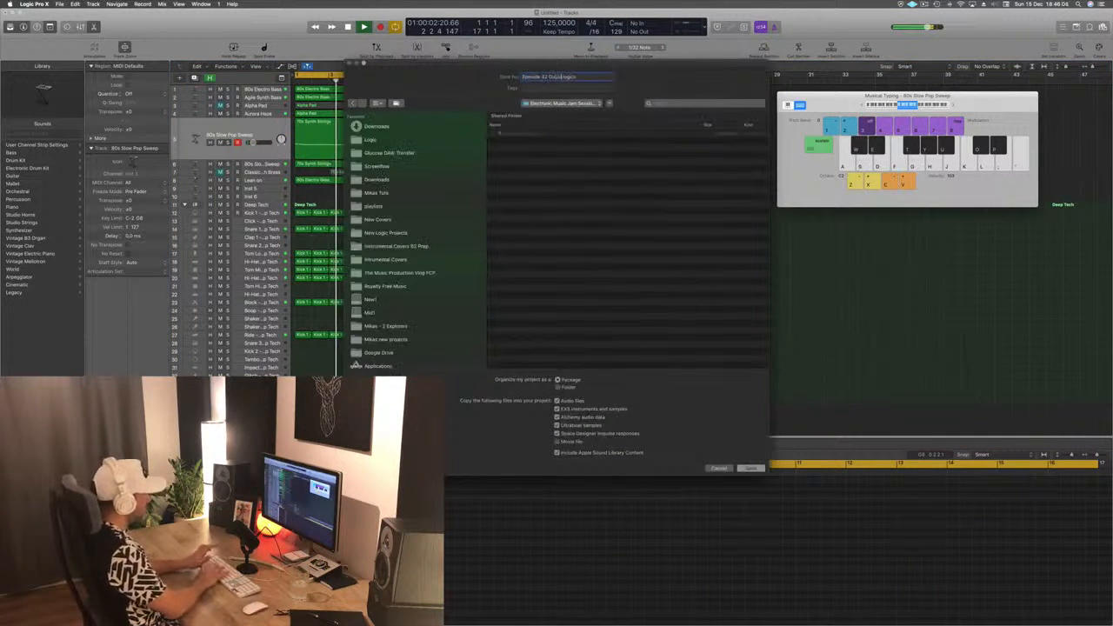
key("Return")
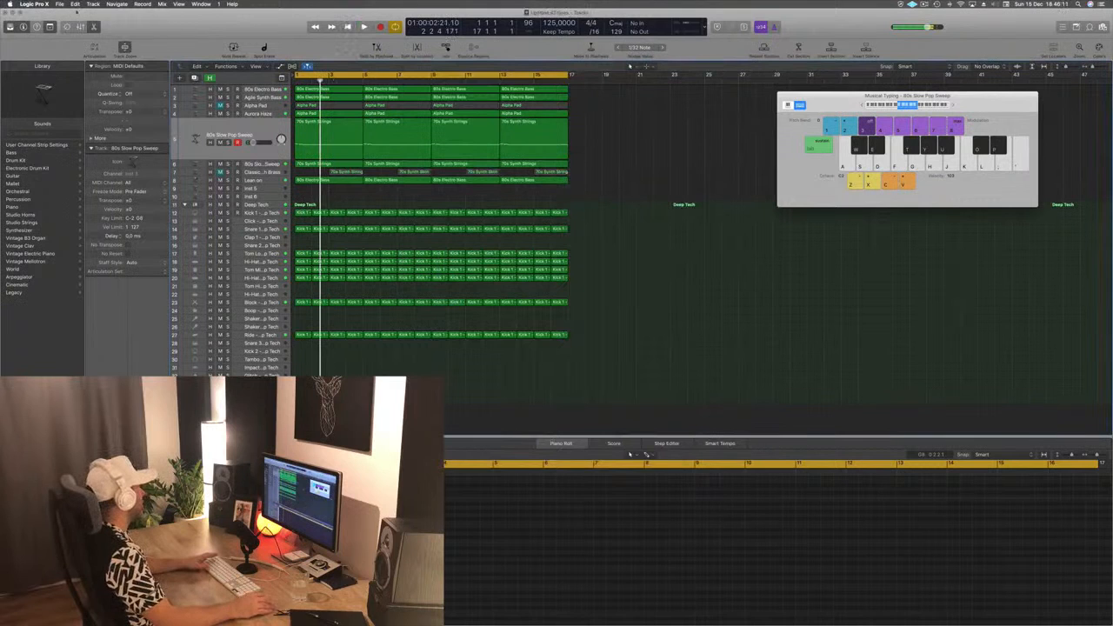
- Save the Episode 42 Guys project again in the Logic folder with Save As
left_click(59, 4)
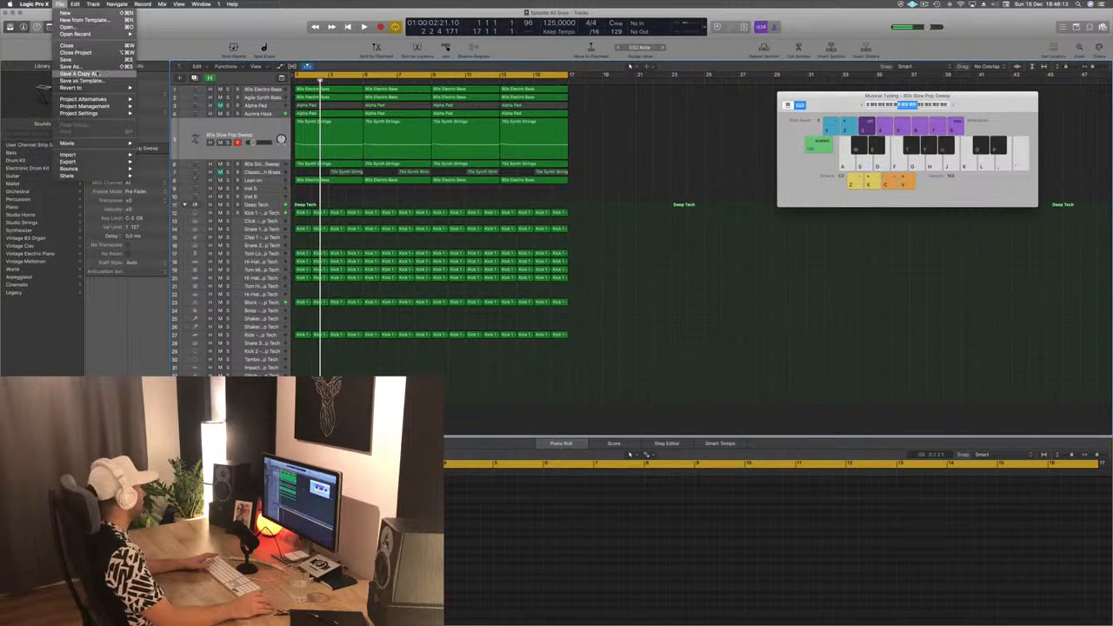
left_click(80, 66)
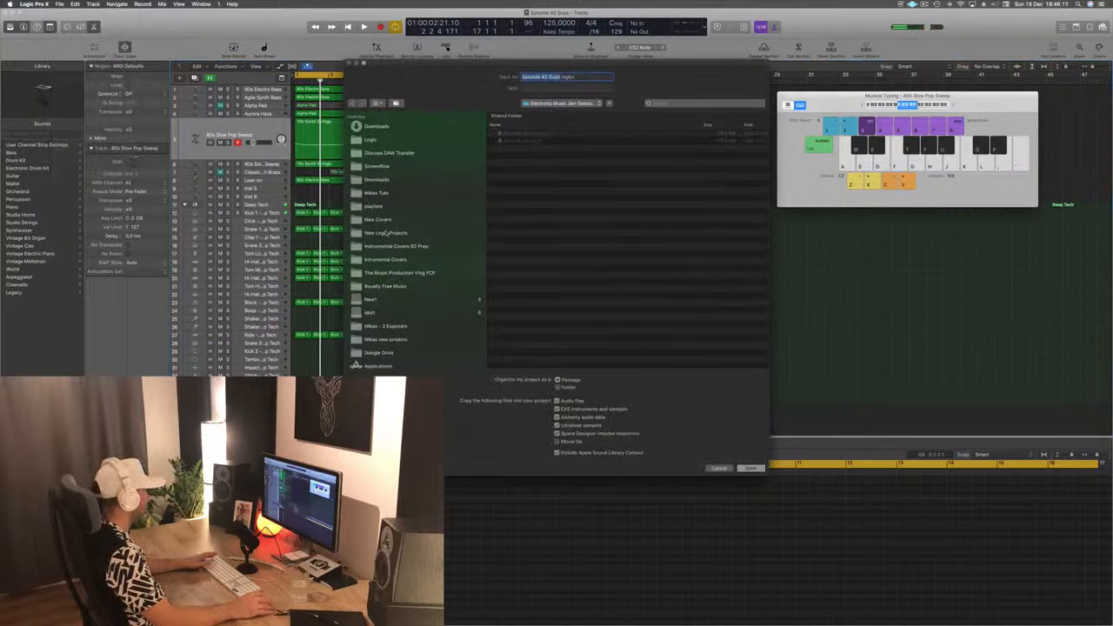
left_click(381, 232)
left_click(373, 142)
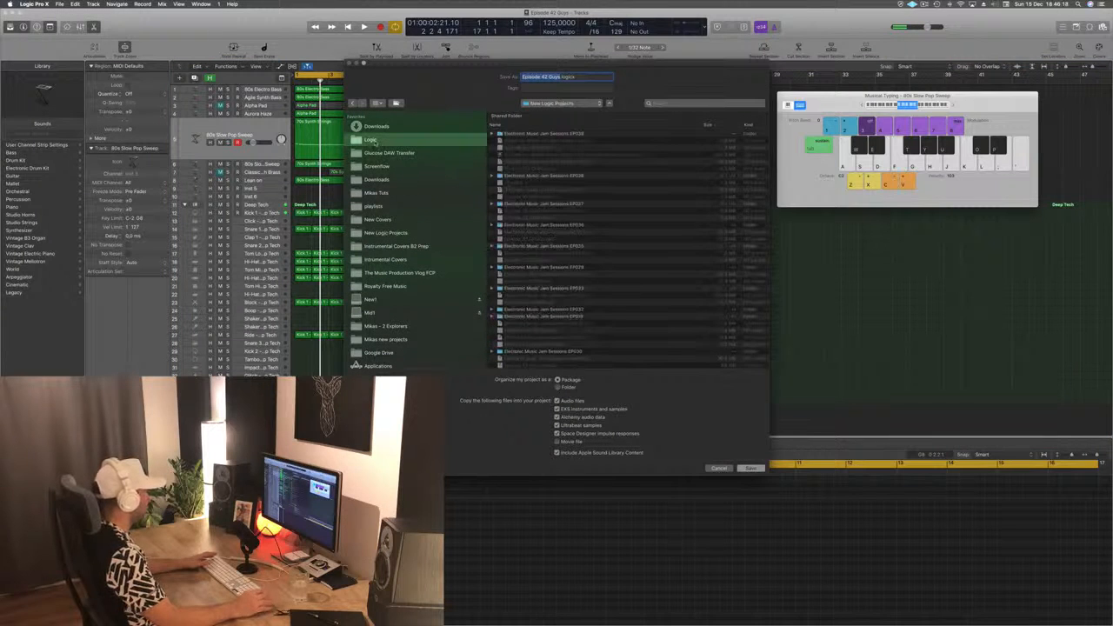
left_click(750, 469)
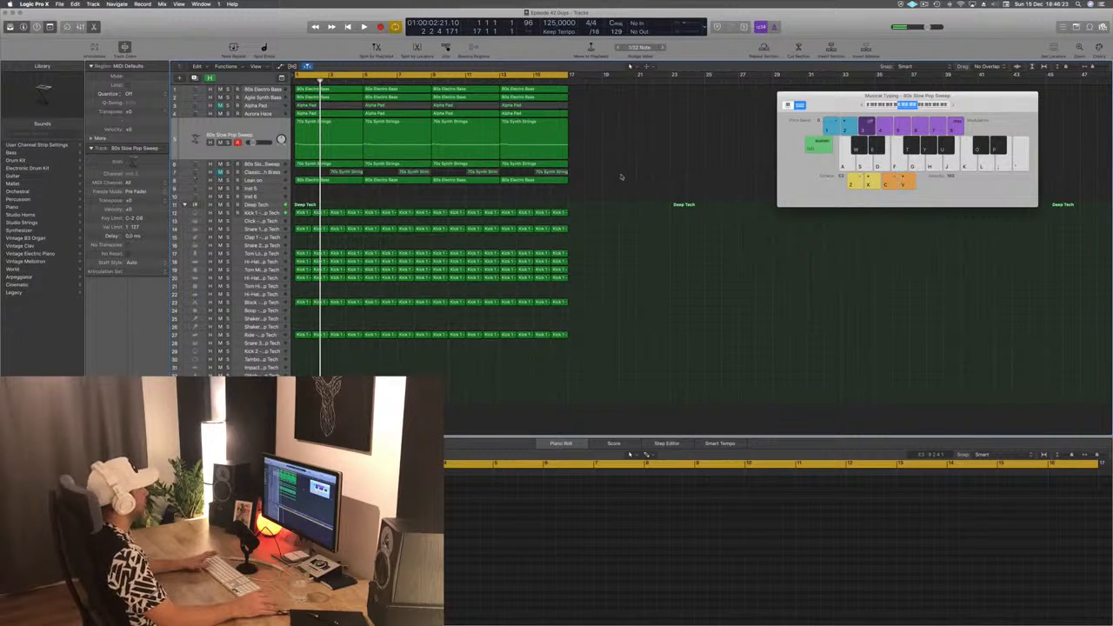
- Play the saved project's loop from the start to hear the full arrangement
key("space")
key("f")
key("space")
key("space")
key("f")
key("d")
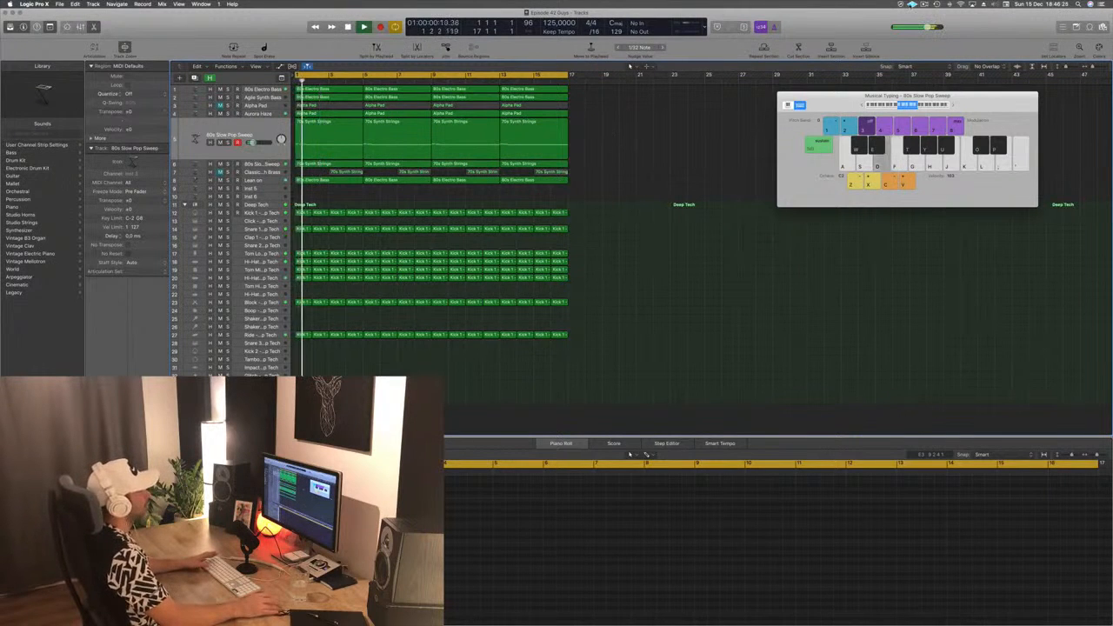
key("s")
left_click(924, 4)
left_click(826, 25)
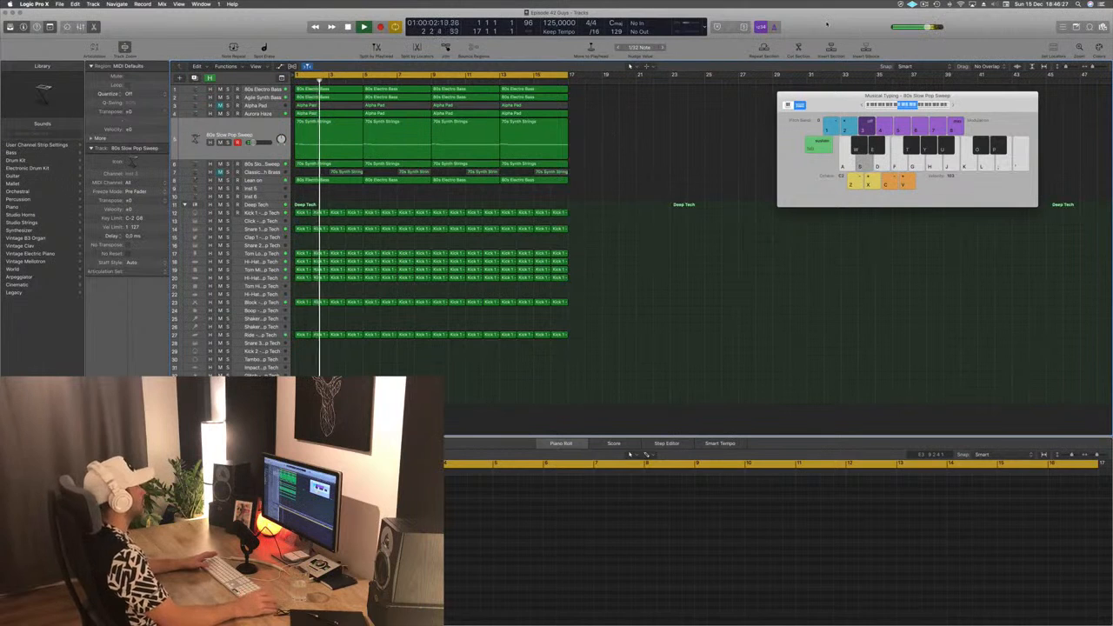